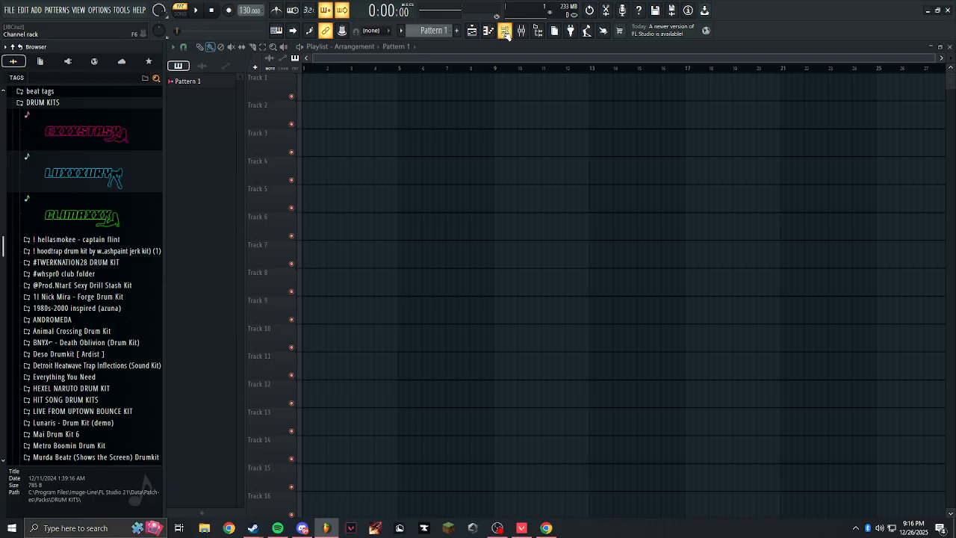
# Open the channel rack for Pattern 1.
pyautogui.click(504, 31)
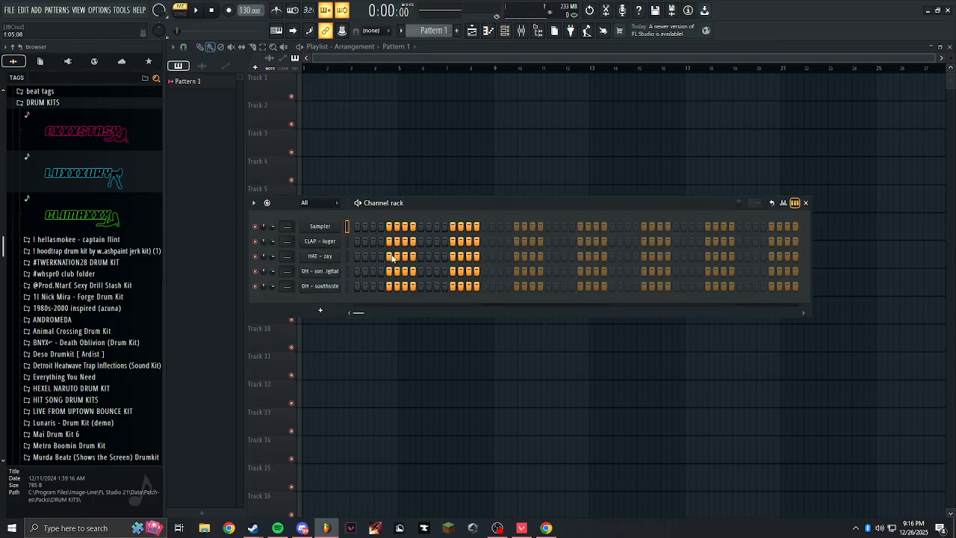
pyautogui.moveTo(369, 243); pyautogui.dragTo(741, 254)
pyautogui.moveTo(357, 255); pyautogui.dragTo(755, 256)
pyautogui.moveTo(406, 272)
pyautogui.mouseDown()
pyautogui.moveTo(388, 273)
pyautogui.moveTo(651, 287)
pyautogui.mouseUp()
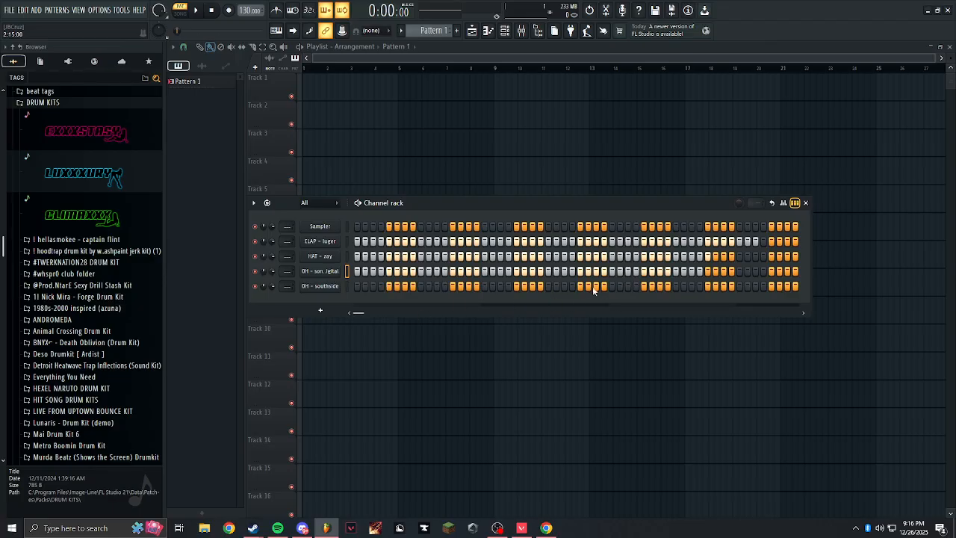
pyautogui.moveTo(430, 290); pyautogui.dragTo(674, 288)
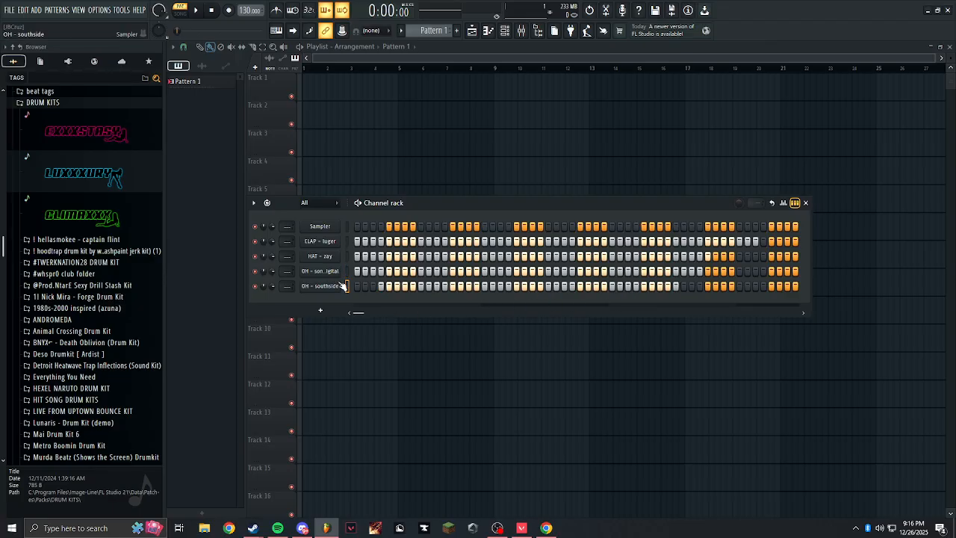
pyautogui.hotkey('ctrl', 'z')
pyautogui.hotkey('ctrl', 'z')
pyautogui.hotkey('ctrl', 'z')
pyautogui.hotkey('ctrl', 'z')
# Set the length of Pattern 1 to 8 bars and place its clip at the start of Track 1.
pyautogui.click(759, 207)
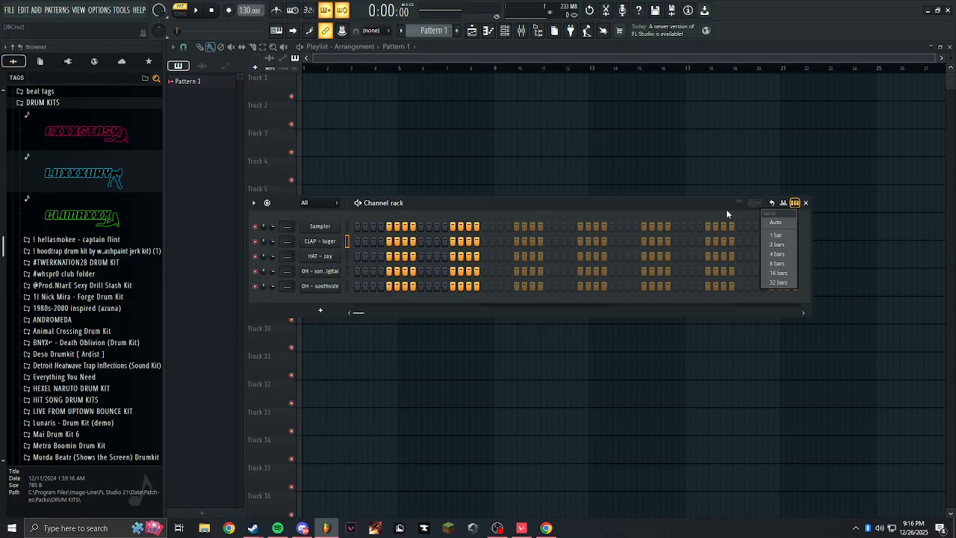
pyautogui.click(779, 254)
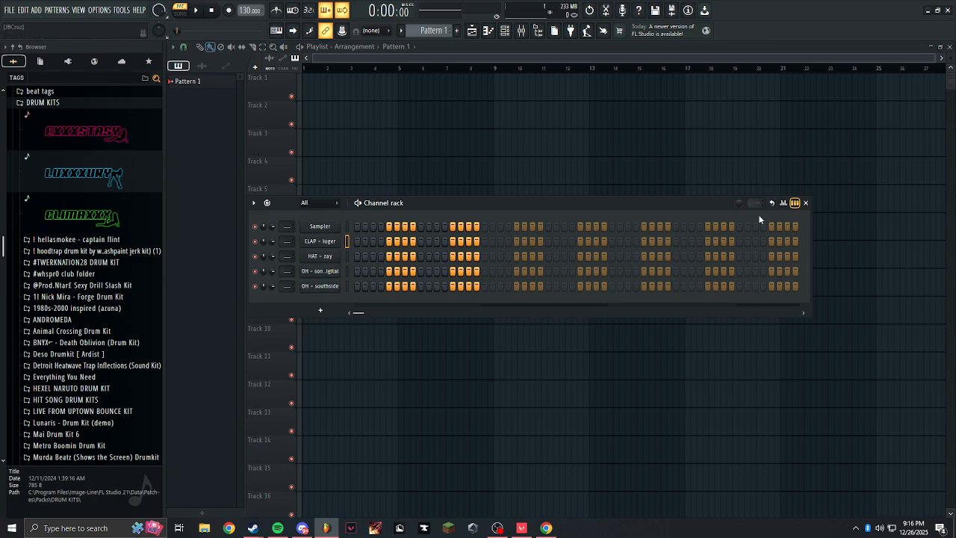
pyautogui.click(757, 203)
pyautogui.click(772, 255)
pyautogui.moveTo(348, 88); pyautogui.dragTo(304, 88)
pyautogui.click(381, 227)
pyautogui.rightClick(387, 226)
pyautogui.click(505, 30)
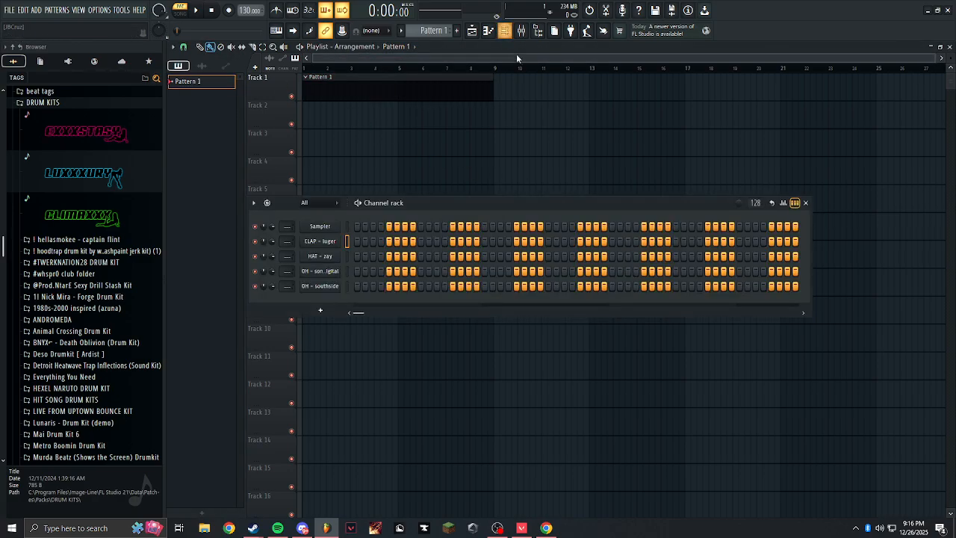
# Try lengths of 16 bars and 1 bar for Pattern 1, and restore it to 8 bars.
pyautogui.click(756, 203)
pyautogui.click(772, 278)
pyautogui.click(754, 203)
pyautogui.click(772, 266)
pyautogui.click(586, 47)
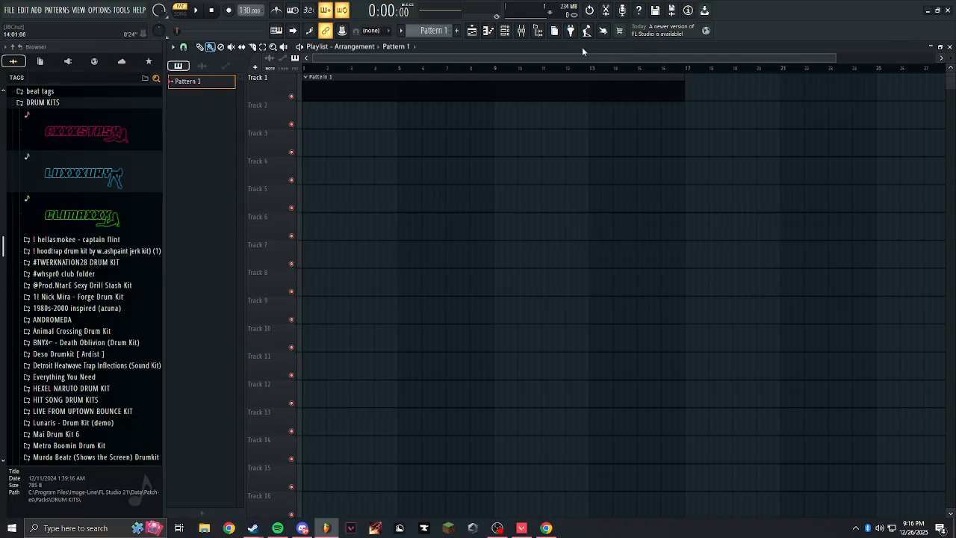
pyautogui.click(505, 30)
pyautogui.click(755, 203)
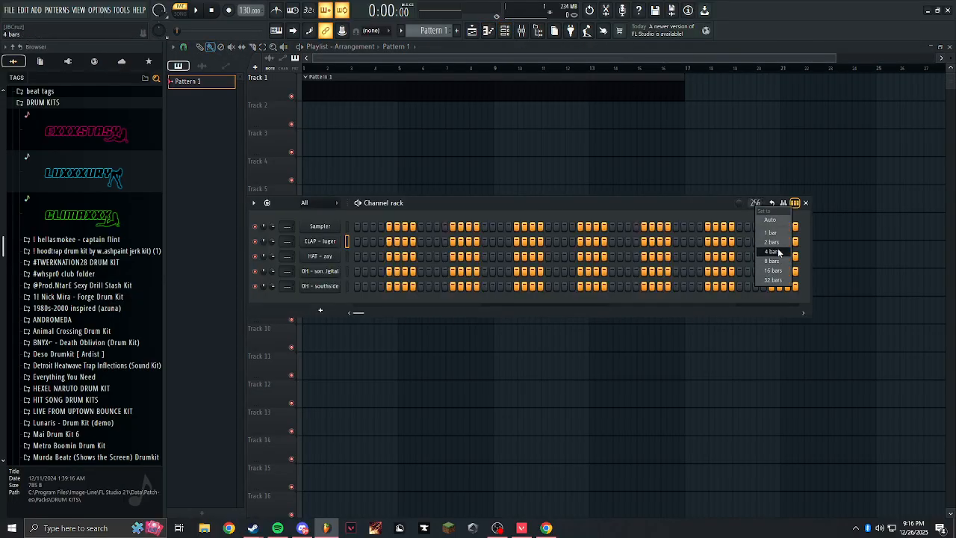
pyautogui.click(772, 233)
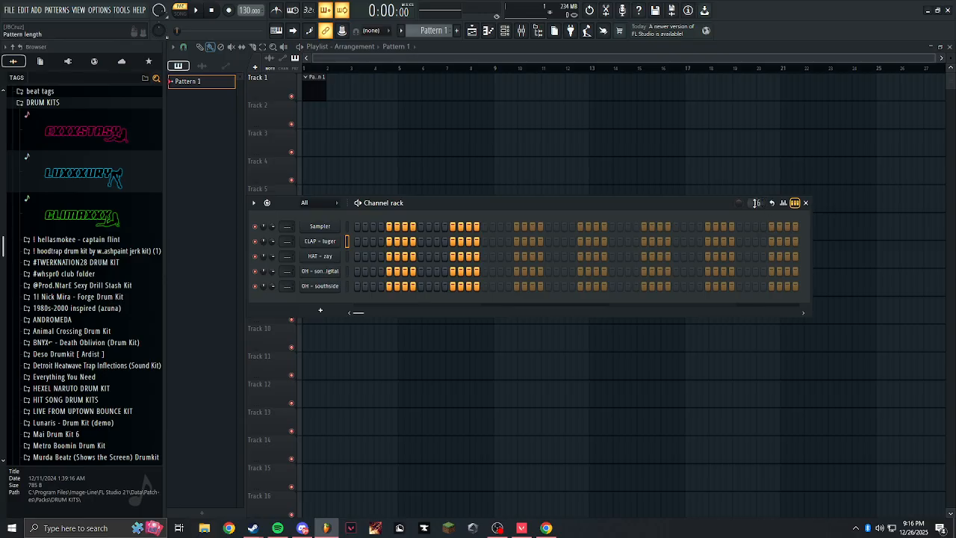
pyautogui.click(754, 203)
pyautogui.click(772, 258)
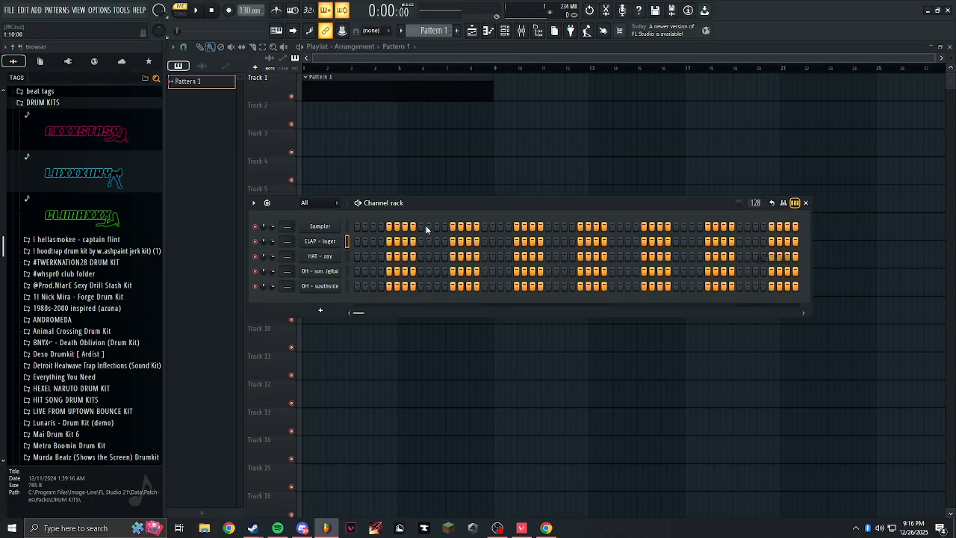
# Replace the Sampler channel with the TRITON instrument.
pyautogui.rightClick(333, 235)
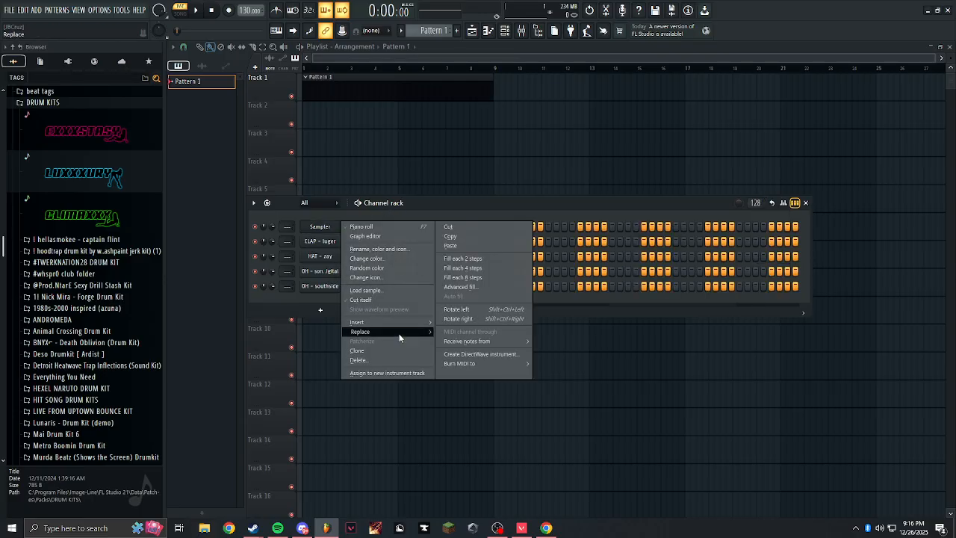
pyautogui.moveTo(410, 334)
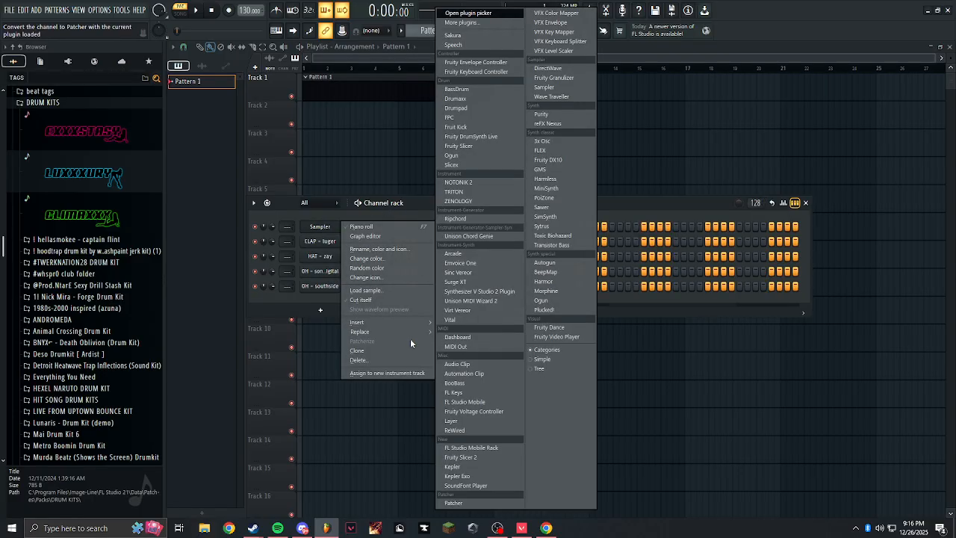
pyautogui.click(490, 191)
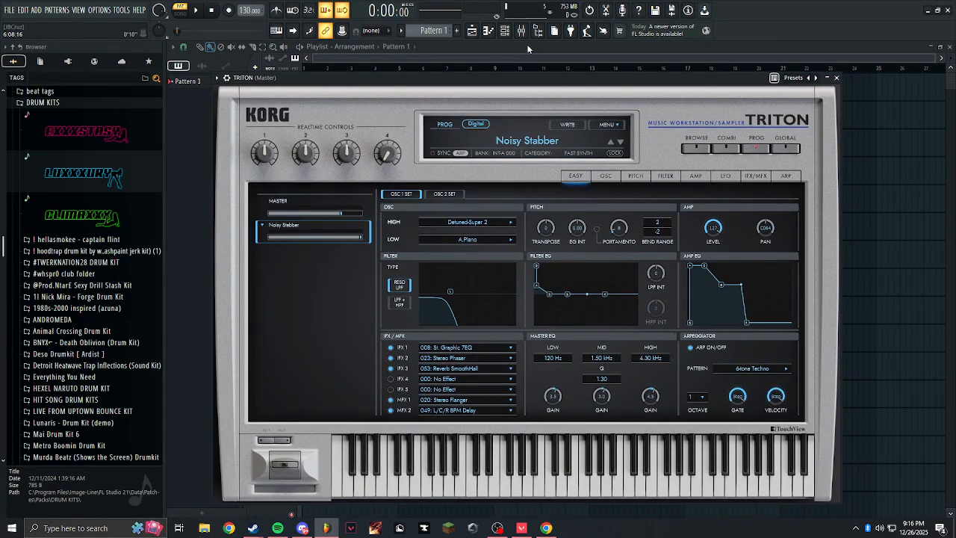
# Inspect the Fruity Limiter and Fruity Soft Clipper settings on the mixer's master track.
pyautogui.click(523, 33)
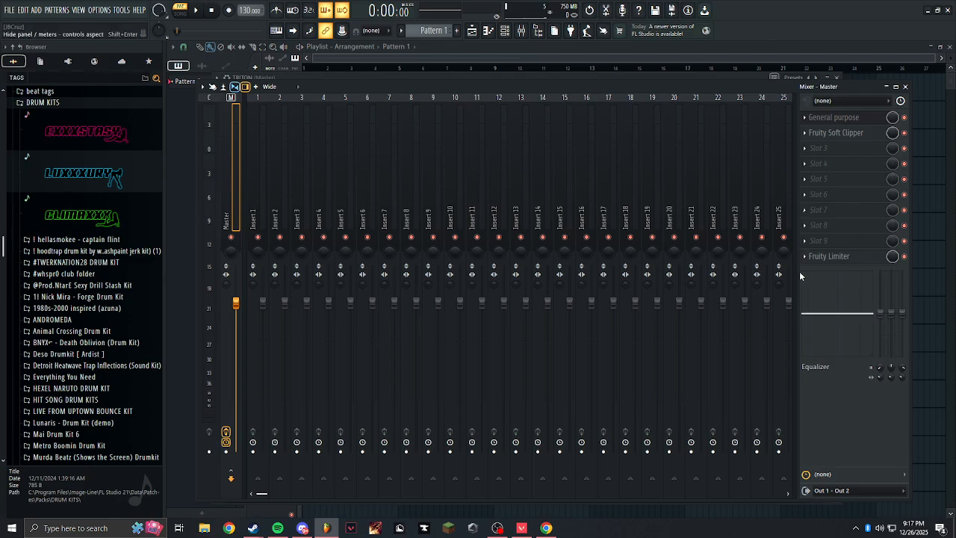
pyautogui.click(829, 257)
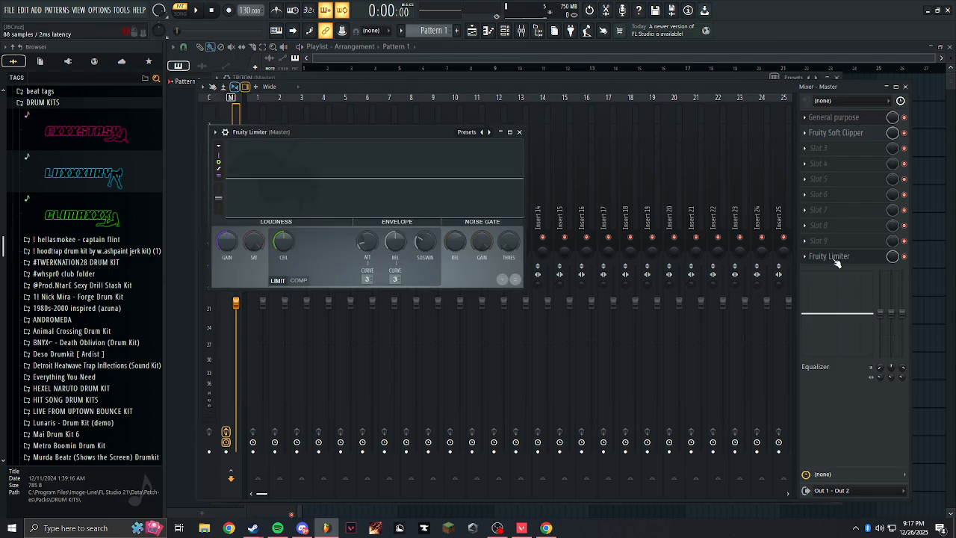
pyautogui.click(519, 132)
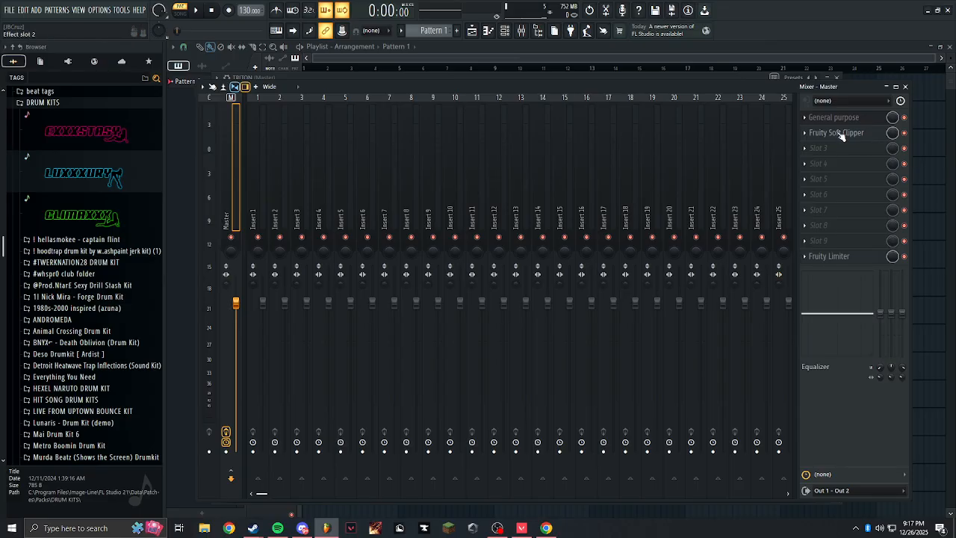
pyautogui.click(840, 132)
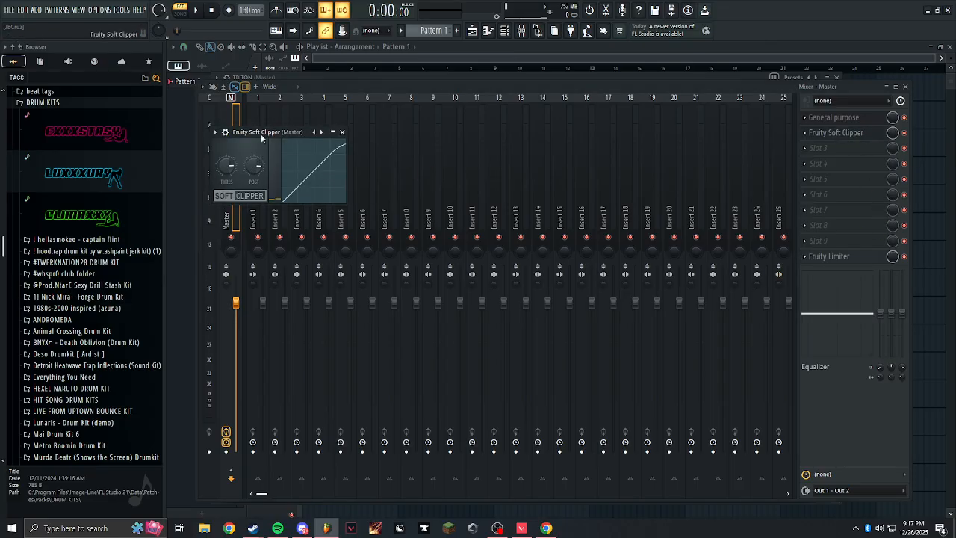
pyautogui.click(343, 133)
# Review the General purpose multiband compressor and its preset list on the master track, and close the mixer.
pyautogui.click(834, 117)
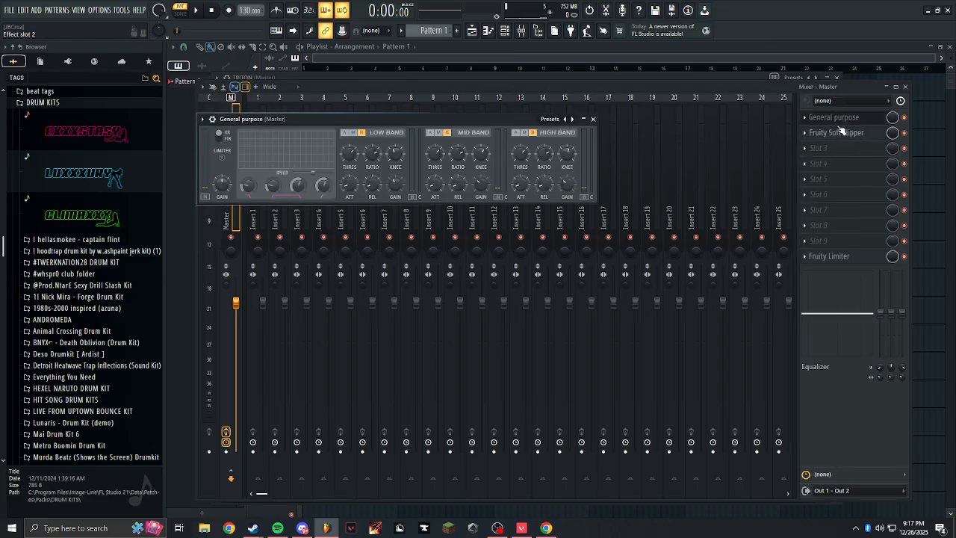
pyautogui.moveTo(423, 117); pyautogui.dragTo(484, 170)
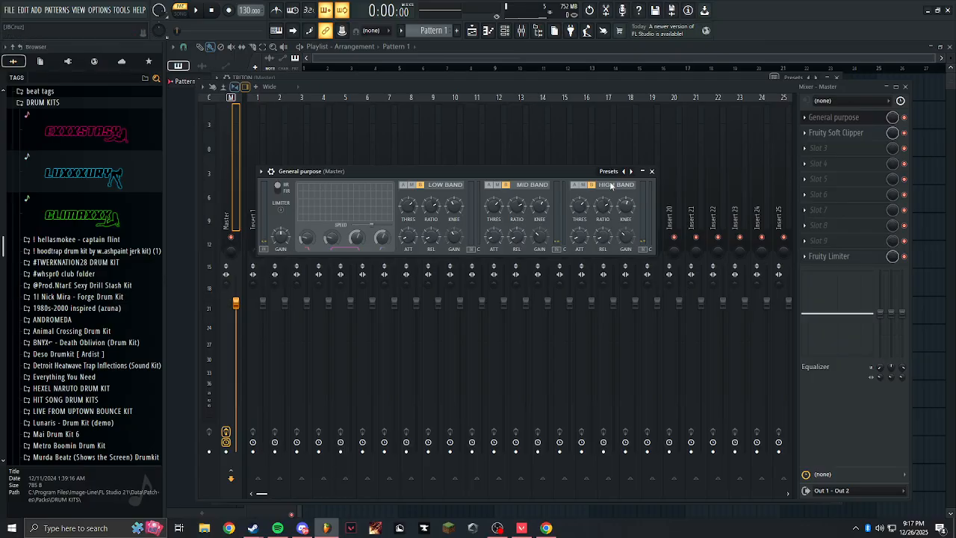
pyautogui.click(609, 171)
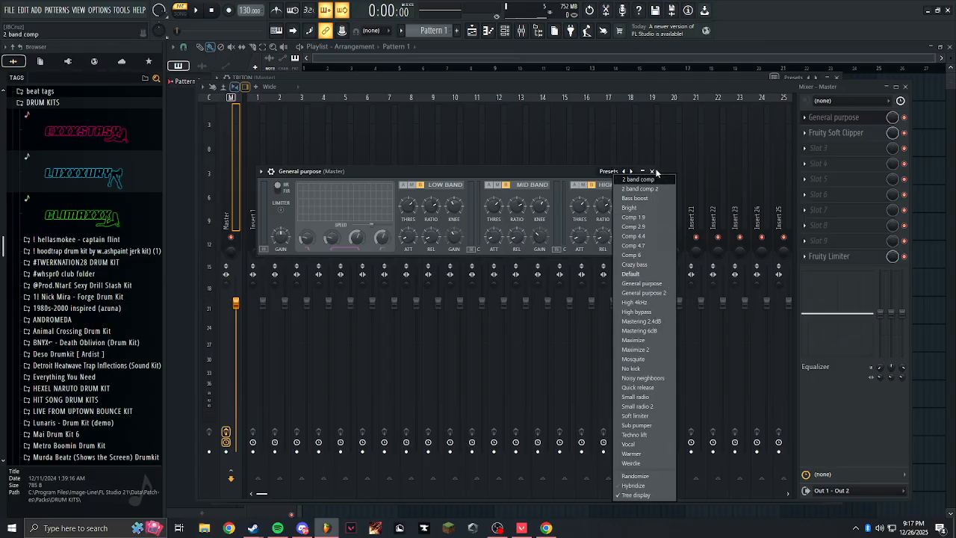
pyautogui.click(629, 173)
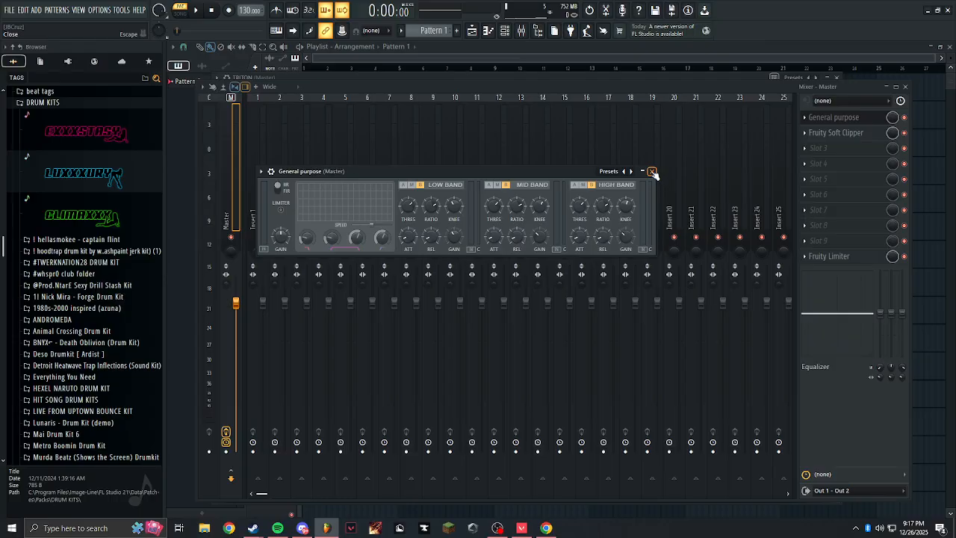
pyautogui.click(652, 173)
pyautogui.click(853, 121)
pyautogui.click(854, 120)
pyautogui.click(905, 86)
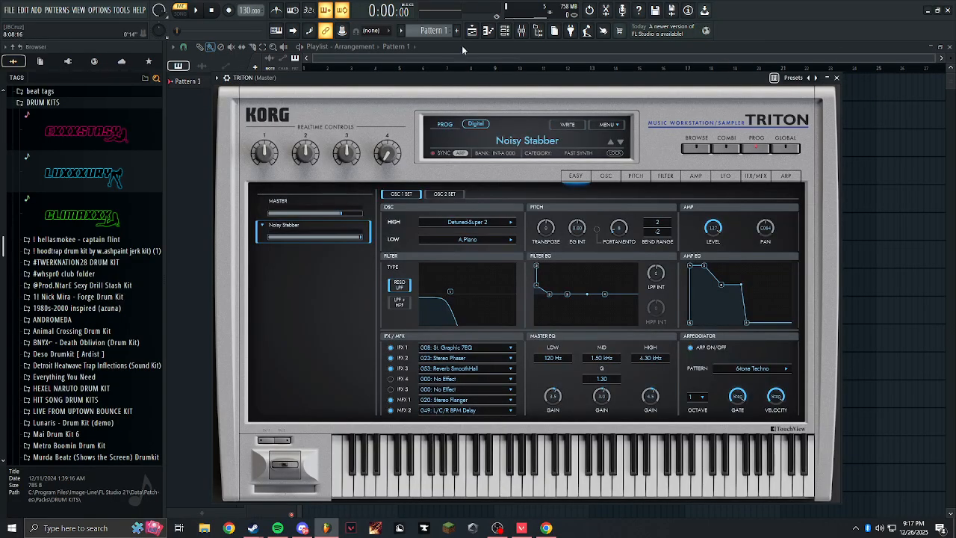
# Open the TRITON channel's piano roll and bring its instrument window back up from the channel rack.
pyautogui.click(505, 30)
pyautogui.click(488, 29)
pyautogui.click(521, 30)
pyautogui.click(517, 30)
pyautogui.click(505, 30)
pyautogui.rightClick(338, 226)
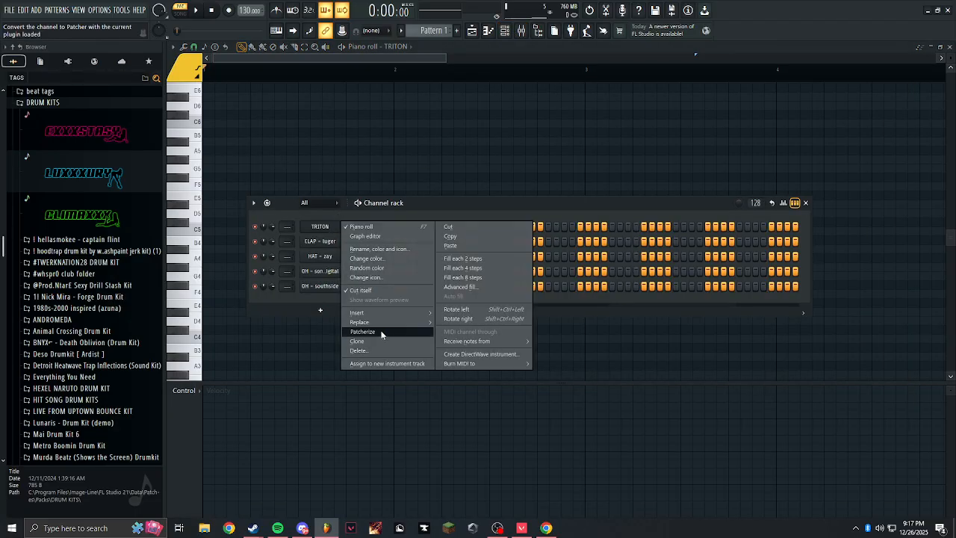
pyautogui.click(330, 228)
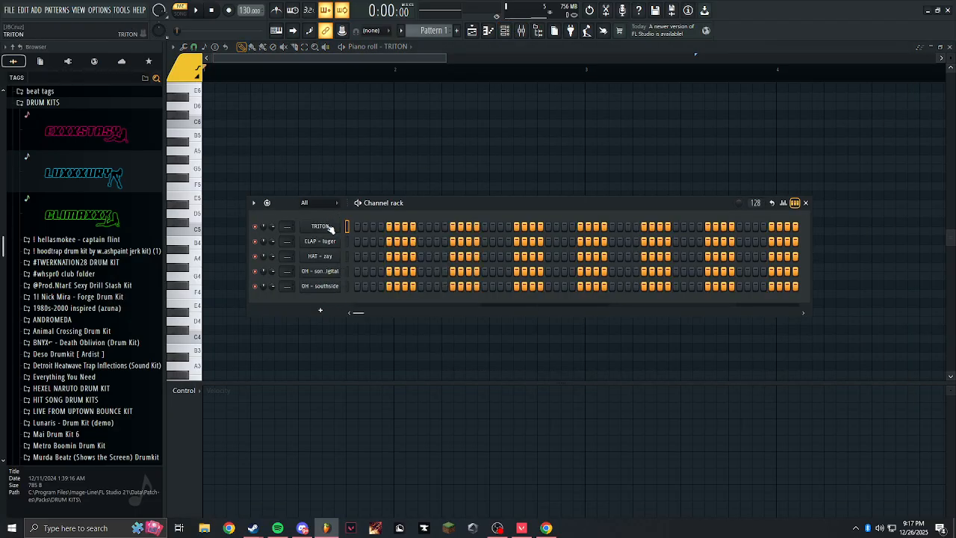
pyautogui.click(330, 228)
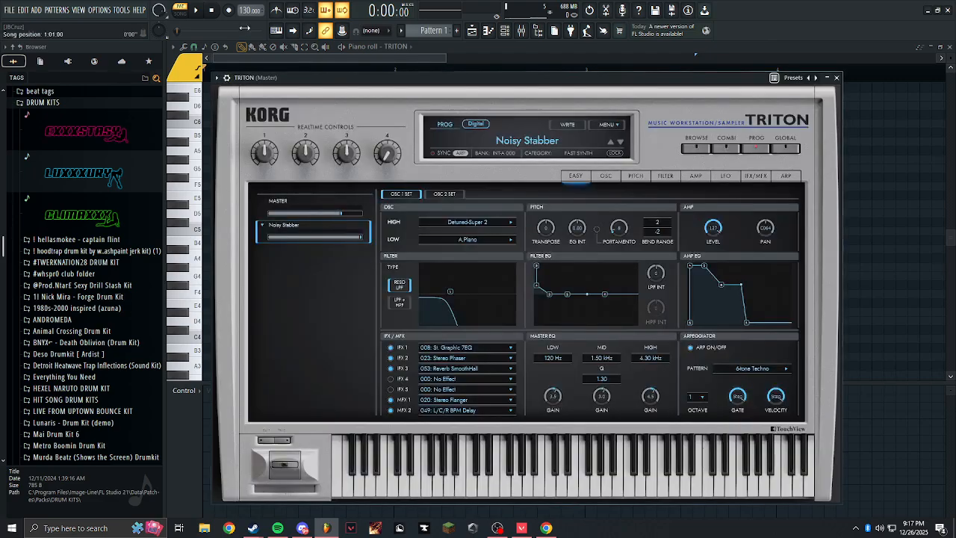
# Set the project tempo to 98 BPM with the tempo tapper.
pyautogui.rightClick(249, 10)
pyautogui.click(356, 14)
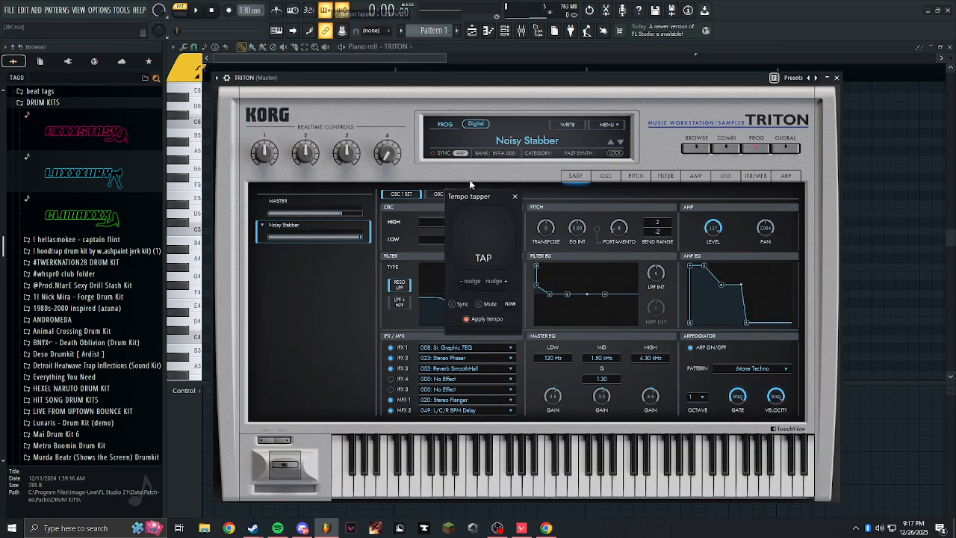
pyautogui.click(491, 242)
pyautogui.click(489, 240)
pyautogui.click(489, 238)
pyautogui.click(489, 237)
pyautogui.click(489, 236)
pyautogui.click(487, 234)
pyautogui.click(486, 234)
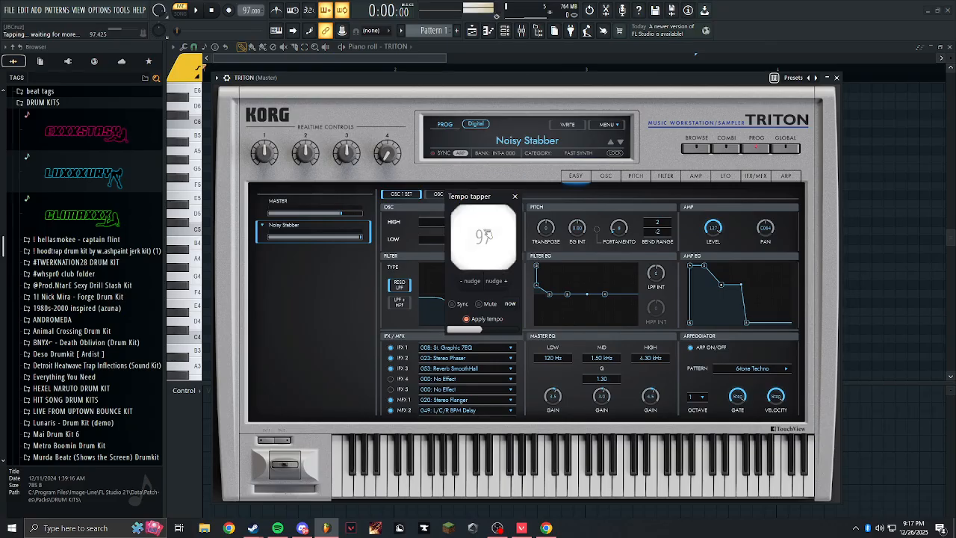
pyautogui.click(486, 233)
pyautogui.click(514, 196)
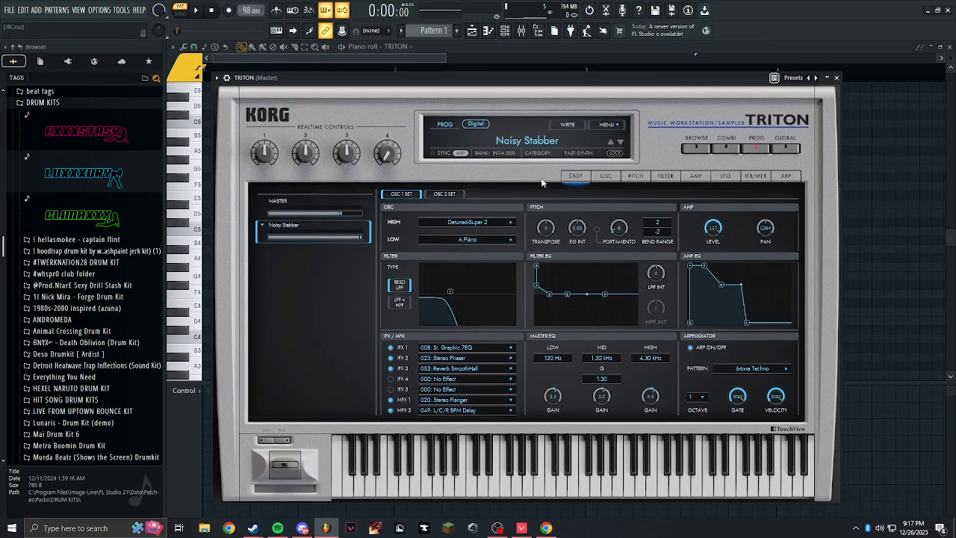
# Browse TRITON's Lead Synth and Fast Synth programs, and turn off the arpeggiator for Noisy Stabber.
pyautogui.click(726, 176)
pyautogui.click(527, 142)
pyautogui.click(728, 178)
pyautogui.click(526, 141)
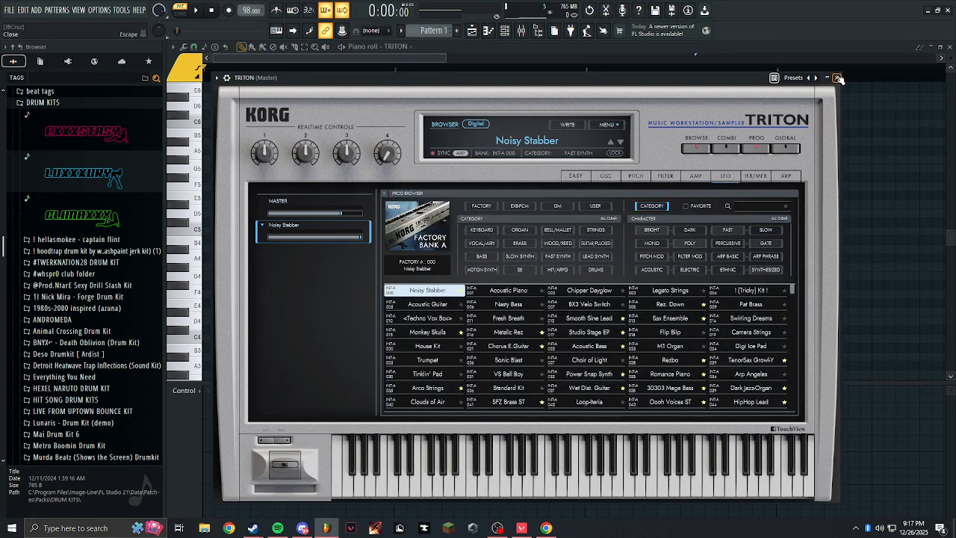
pyautogui.click(595, 257)
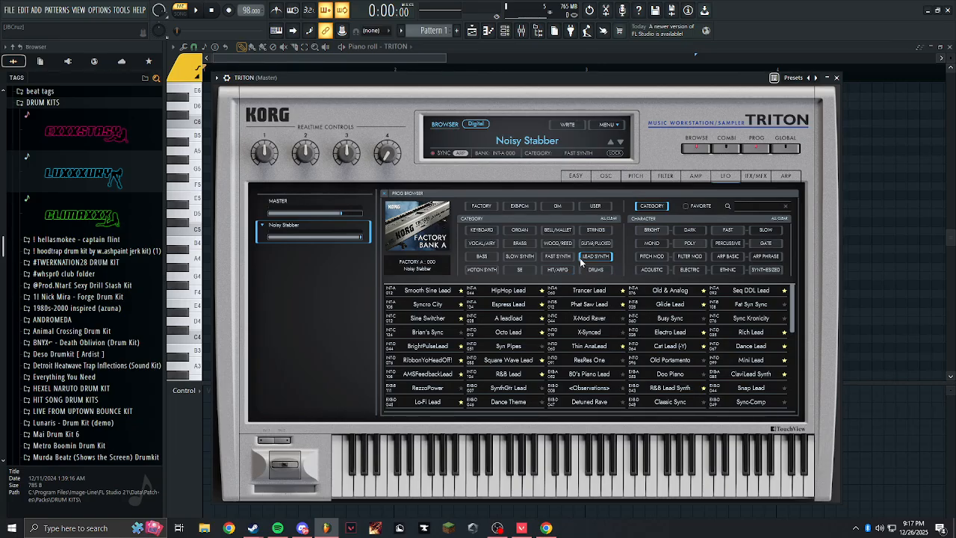
pyautogui.click(581, 260)
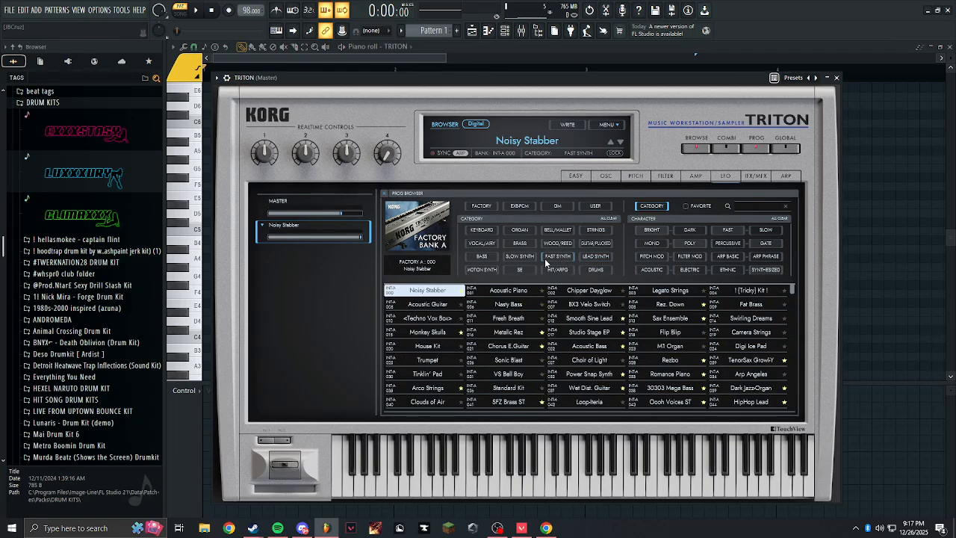
pyautogui.click(551, 257)
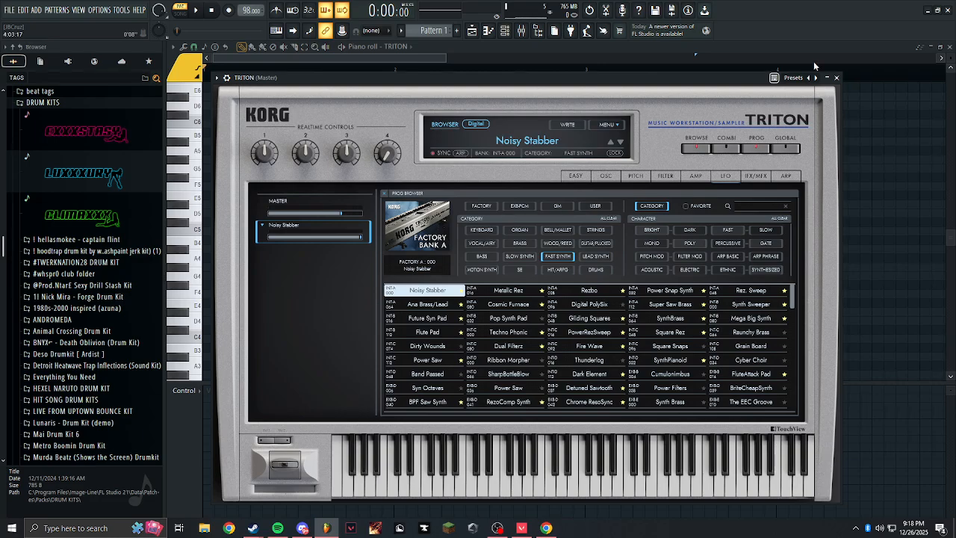
pyautogui.click(575, 176)
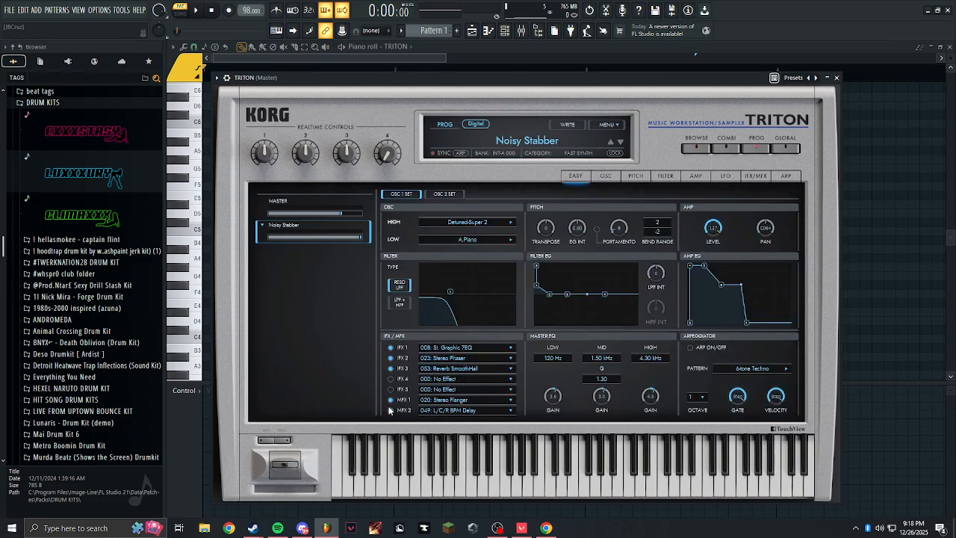
# Close the TRITON window and bring its empty piano roll to the front.
pyautogui.click(836, 78)
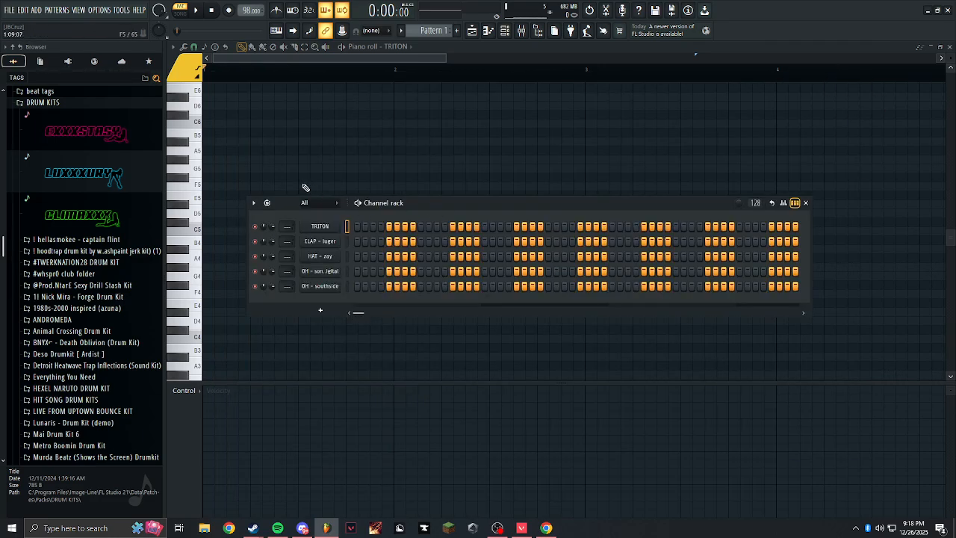
pyautogui.click(304, 187)
pyautogui.rightClick(300, 190)
pyautogui.scroll(4, 293, 217)
pyautogui.scroll(-3, 281, 249)
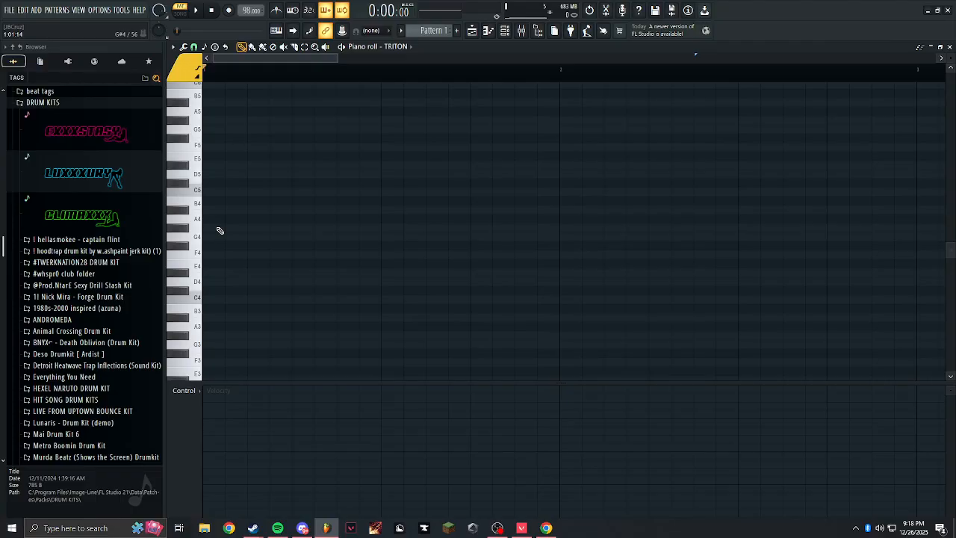
# Place an F4 note at the start of bar 1 in the TRITON piano roll.
pyautogui.click(228, 257)
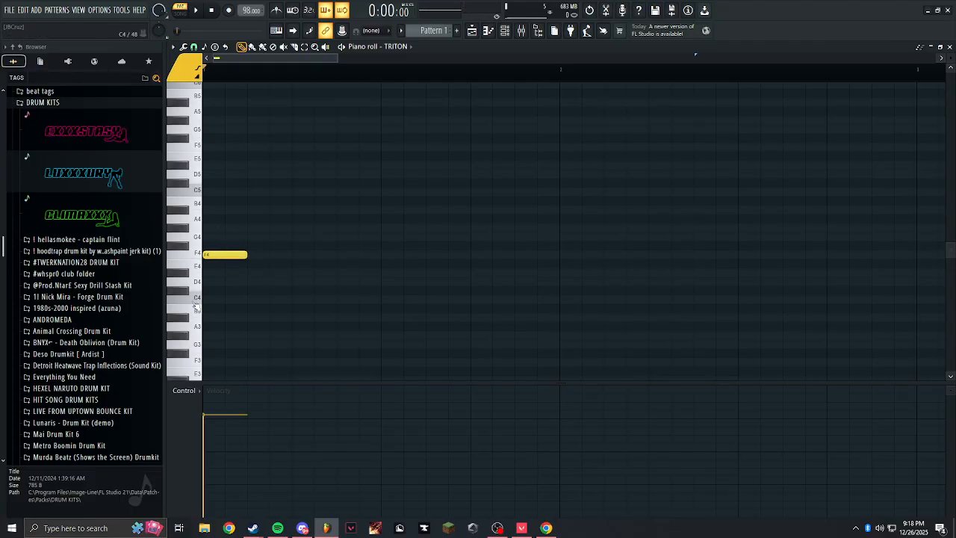
# Try other scales and root notes in the piano roll's scale highlighting, ending on Minor Natural (Aeolian) with root C.
pyautogui.click(173, 46)
pyautogui.moveTo(184, 78)
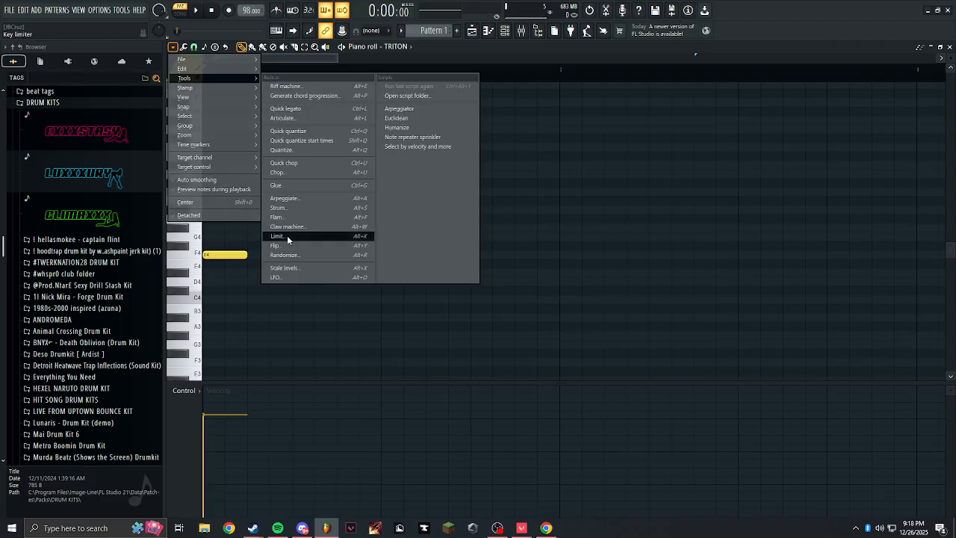
pyautogui.click(285, 318)
pyautogui.rightClick(285, 318)
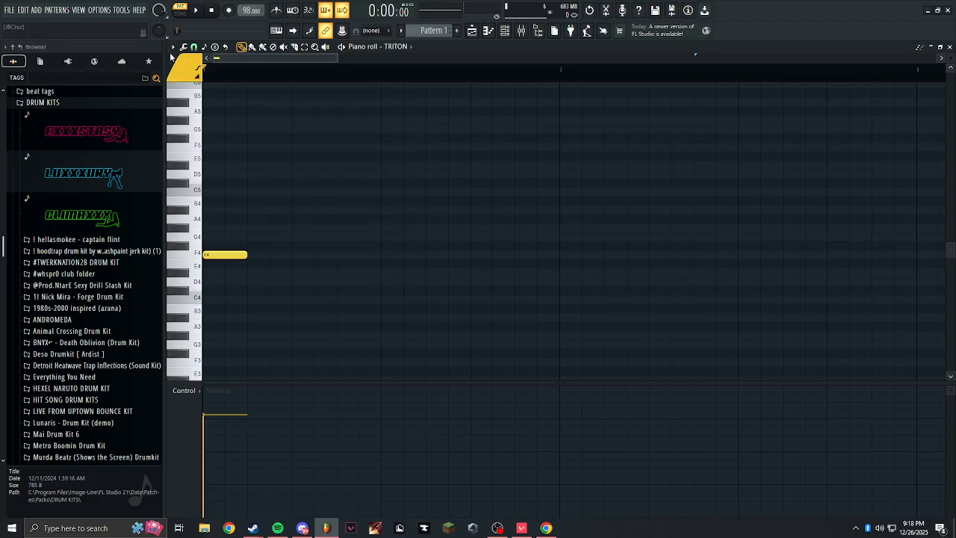
pyautogui.click(172, 47)
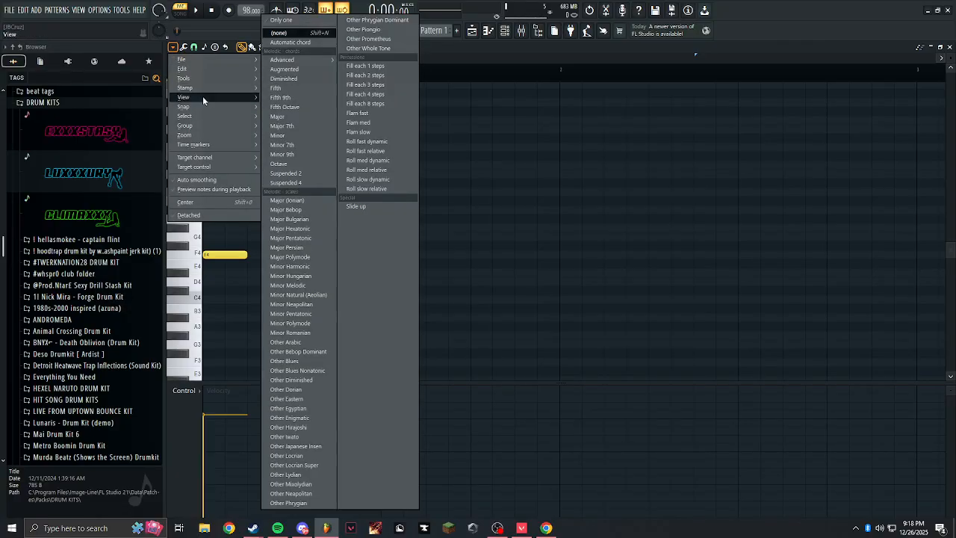
pyautogui.moveTo(335, 244)
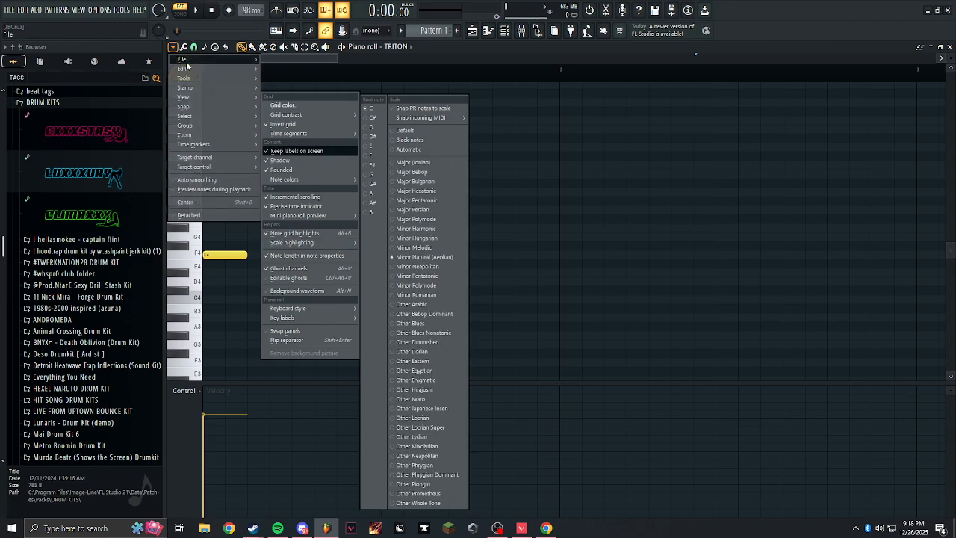
pyautogui.click(174, 50)
pyautogui.click(174, 50)
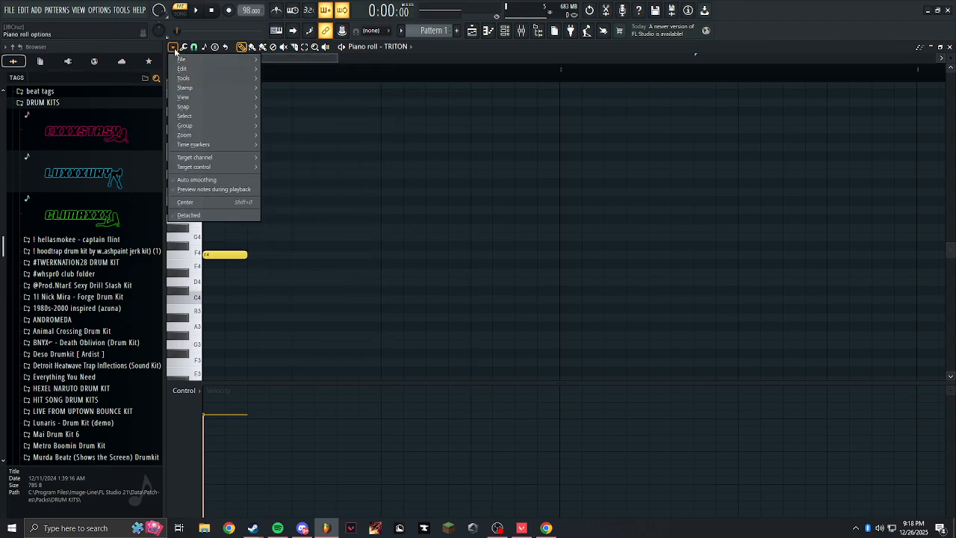
pyautogui.moveTo(200, 97)
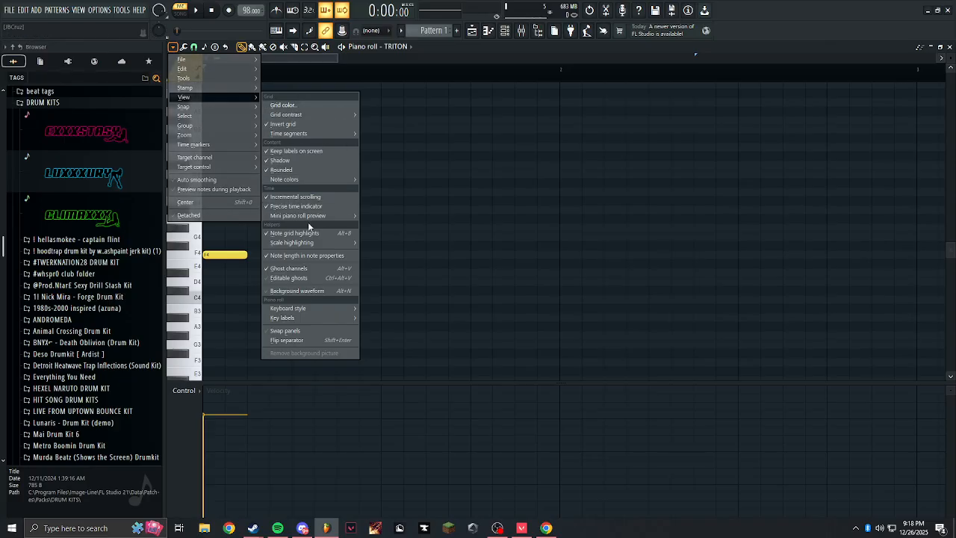
pyautogui.moveTo(314, 246)
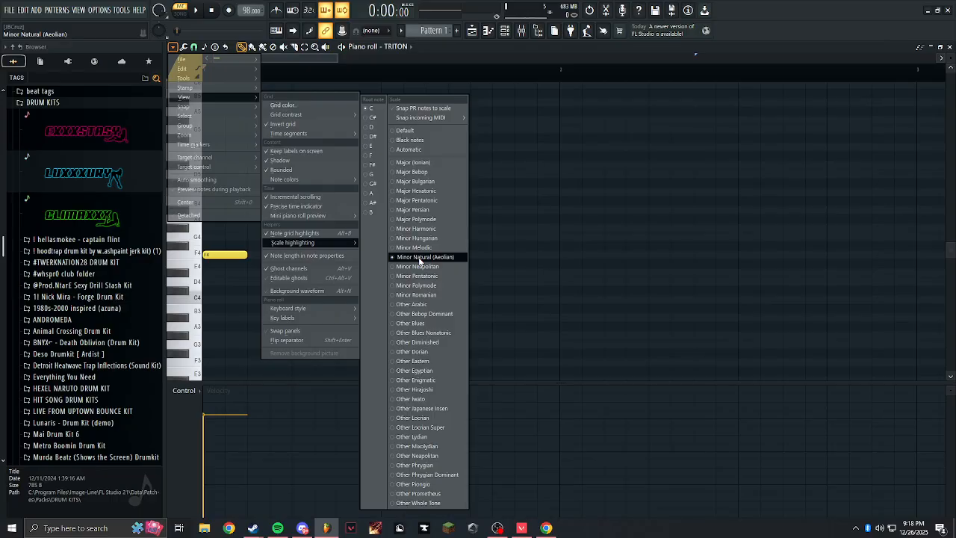
pyautogui.click(419, 163)
pyautogui.click(417, 294)
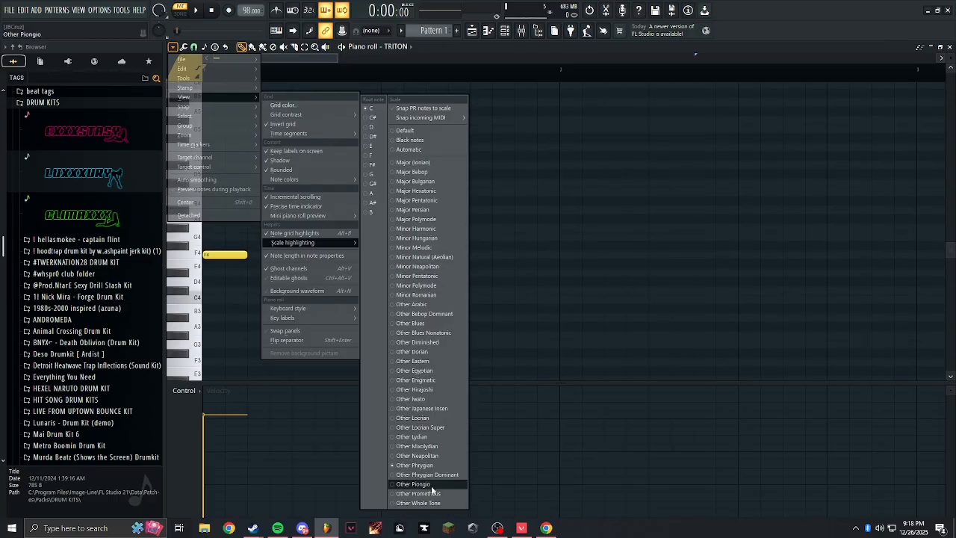
pyautogui.click(418, 257)
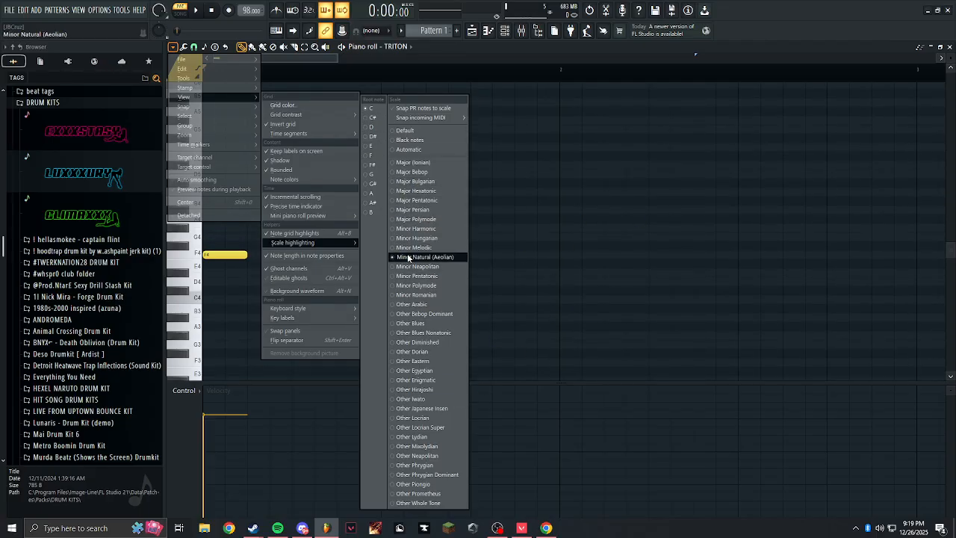
pyautogui.click(371, 135)
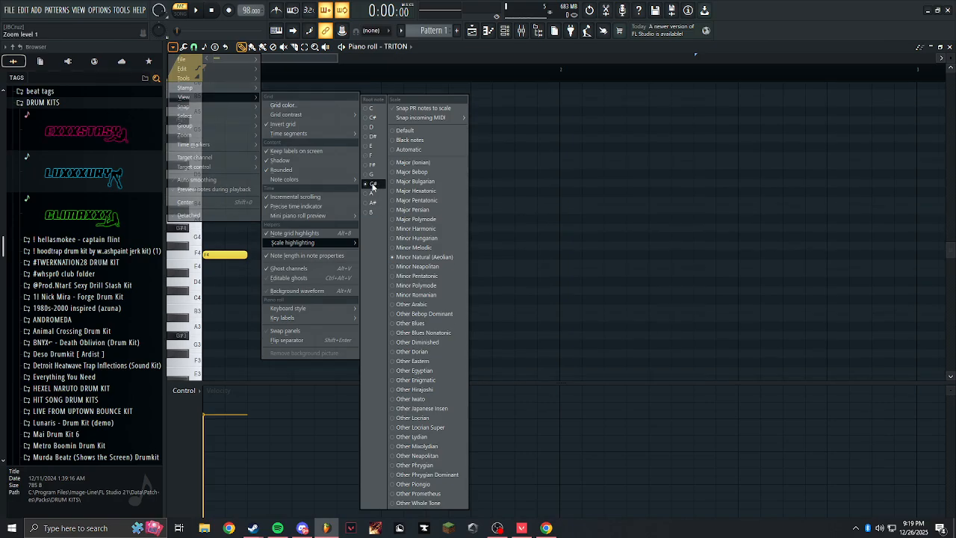
pyautogui.click(371, 110)
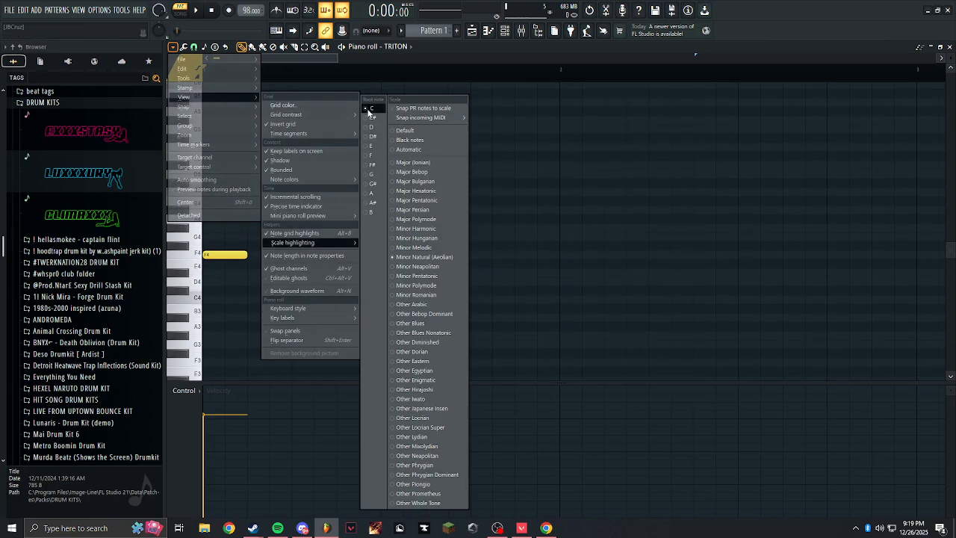
pyautogui.click(592, 292)
pyautogui.rightClick(592, 292)
# Stack G#4, C5 and D#5 above the F4 note at the start of bar 1.
pyautogui.click(220, 228)
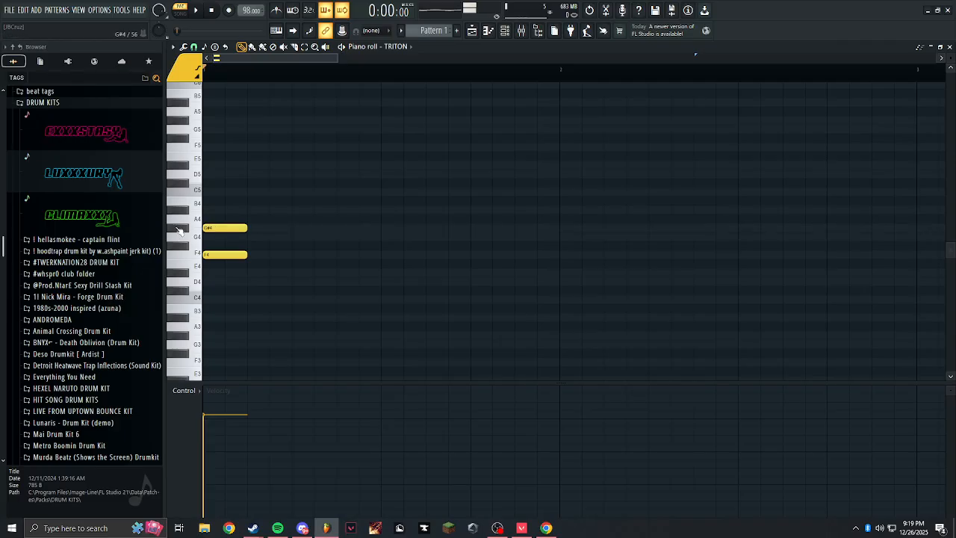
pyautogui.click(224, 191)
pyautogui.scroll(3, 221, 166)
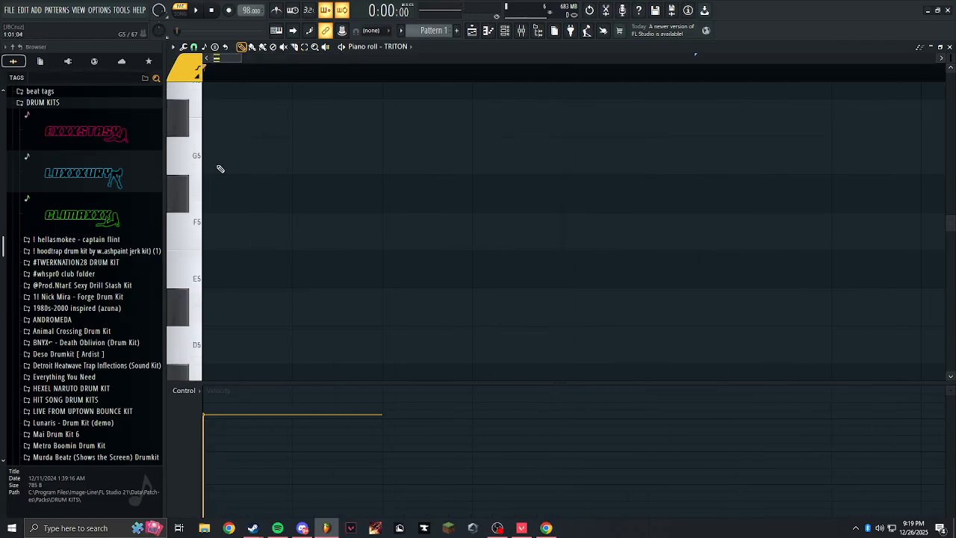
pyautogui.scroll(-5, 232, 202)
pyautogui.scroll(3, 239, 200)
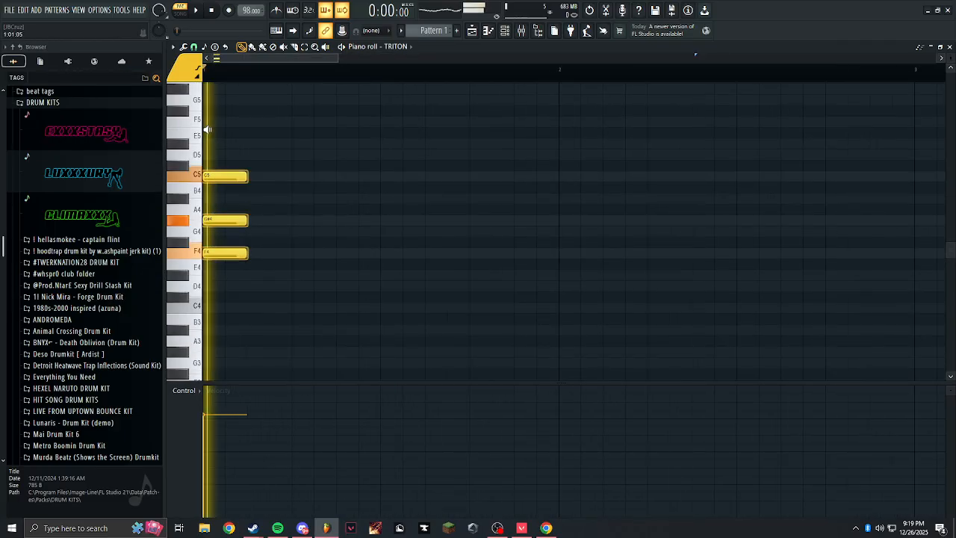
pyautogui.click(220, 144)
pyautogui.scroll(3, 229, 142)
pyautogui.scroll(1, 228, 149)
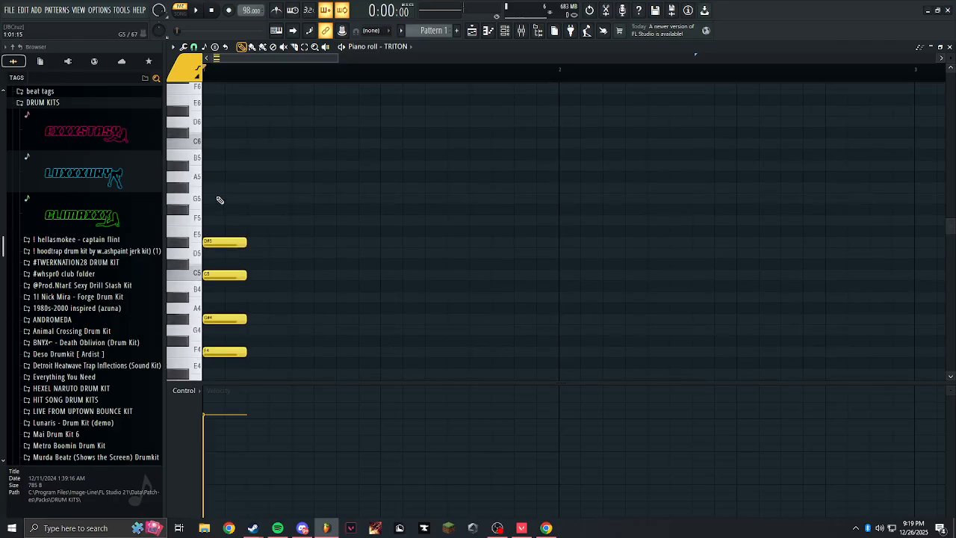
# Extend the chord upward with G5, A#5, D6 and G6 at the start of bar 1.
pyautogui.click(220, 198)
pyautogui.click(222, 166)
pyautogui.click(232, 122)
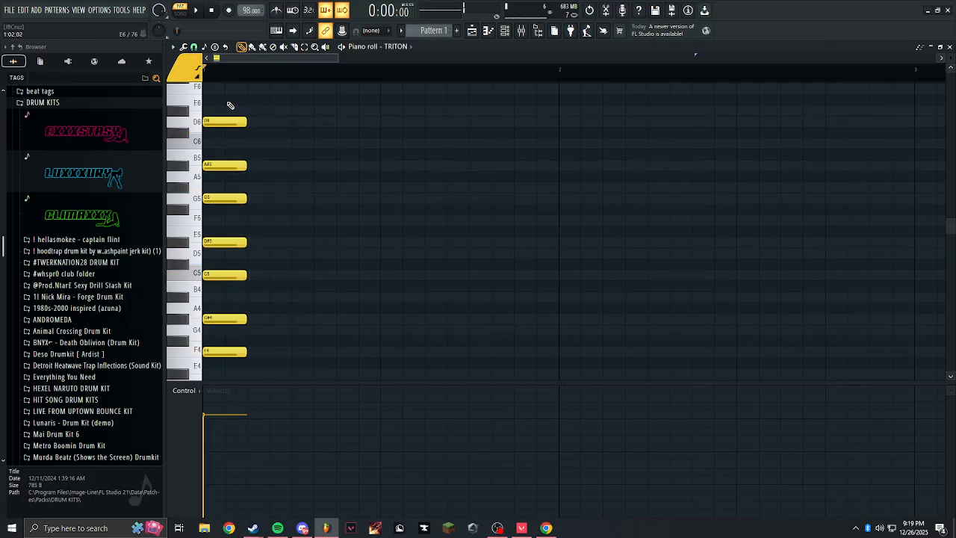
pyautogui.scroll(6, 224, 121)
pyautogui.click(224, 132)
# Transpose the whole chord up one octave and play it back.
pyautogui.moveTo(258, 131); pyautogui.dragTo(211, 101)
pyautogui.hotkey('ctrl', 'Up')
pyautogui.scroll(-1, 230, 105)
pyautogui.press('space')
pyautogui.press('space')
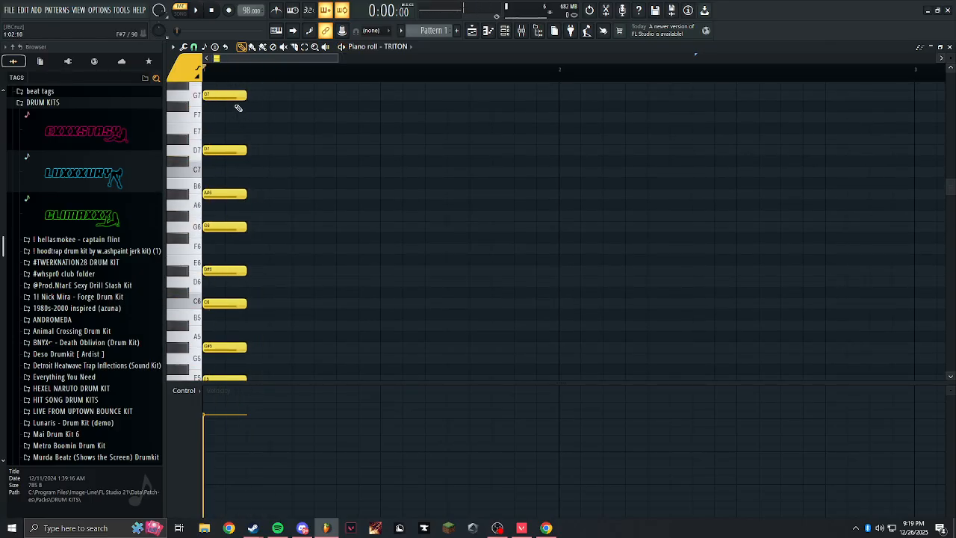
# Lengthen all notes of the chord to three steps.
pyautogui.scroll(-3, 239, 154)
pyautogui.scroll(4, 357, 231)
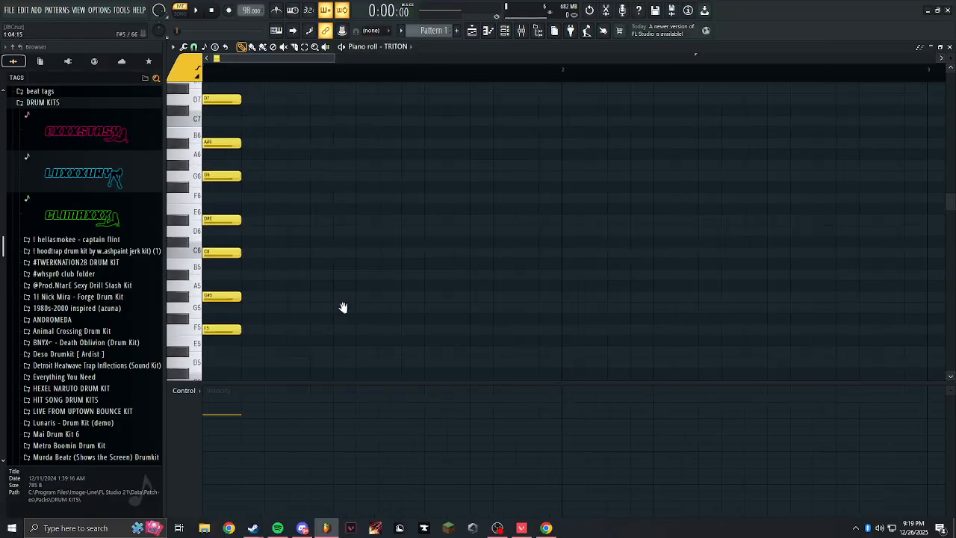
pyautogui.scroll(-3, 258, 280)
pyautogui.hotkey('ctrl', 'a')
pyautogui.scroll(4, 247, 175)
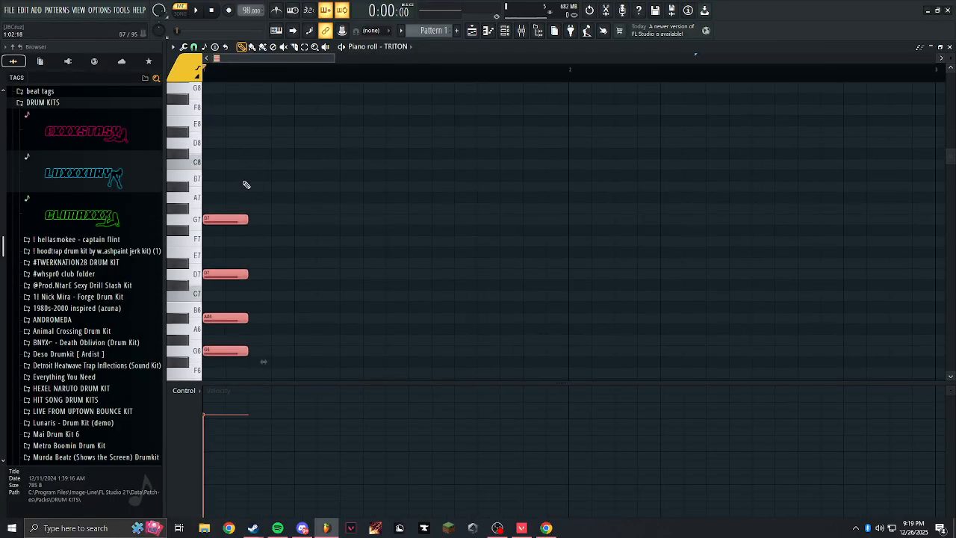
pyautogui.moveTo(249, 152); pyautogui.dragTo(264, 151)
pyautogui.scroll(-4, 362, 243)
pyautogui.moveTo(315, 306); pyautogui.dragTo(324, 339)
pyautogui.rightClick(330, 341)
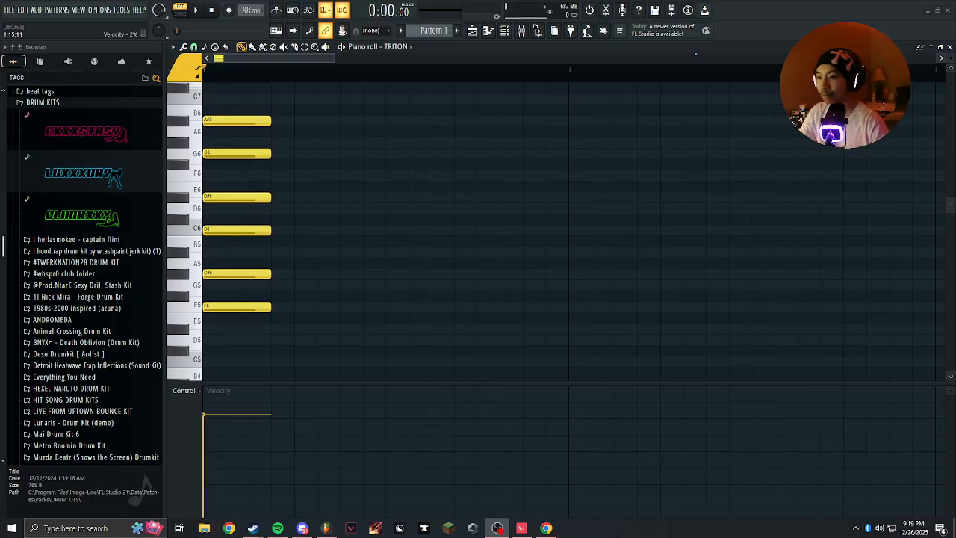
pyautogui.moveTo(357, 332)
pyautogui.mouseDown()
pyautogui.moveTo(369, 329)
pyautogui.moveTo(321, 349)
pyautogui.mouseUp()
pyautogui.rightClick(321, 350)
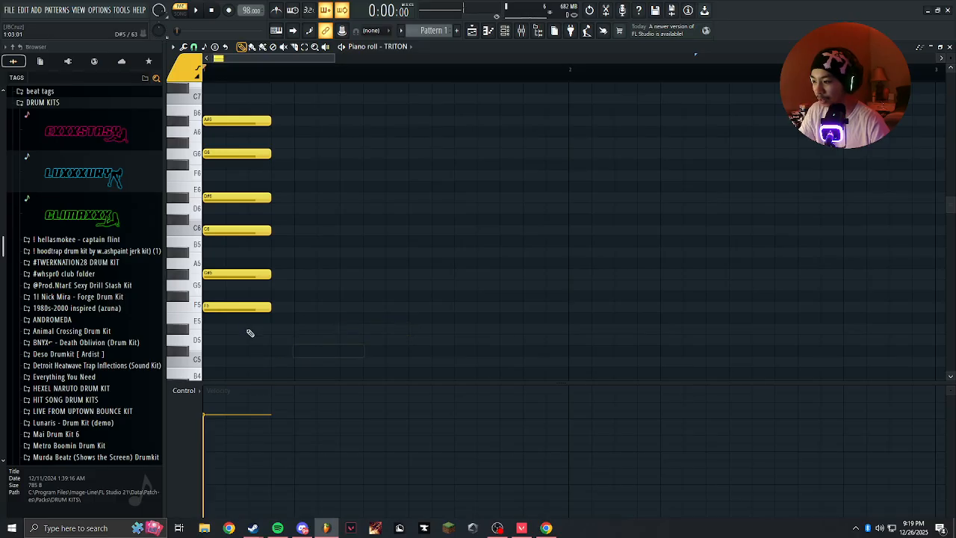
# Delete the chord's top note, G7, and play the chord back.
pyautogui.hotkey('ctrl', 'a')
pyautogui.scroll(3, 288, 209)
pyautogui.scroll(-2, 241, 184)
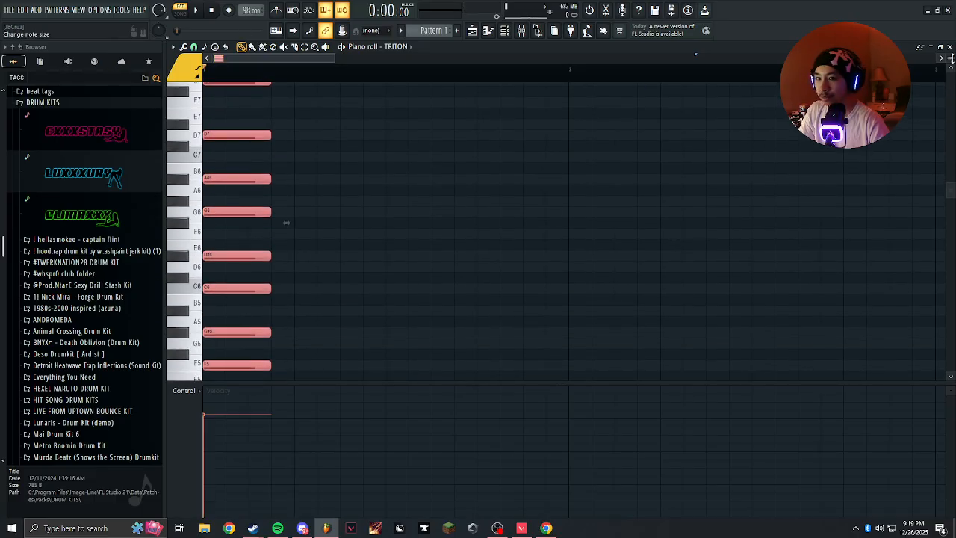
pyautogui.moveTo(950, 67); pyautogui.dragTo(950, 59)
pyautogui.scroll(3, 255, 181)
pyautogui.scroll(-1, 254, 150)
pyautogui.rightClick(250, 122)
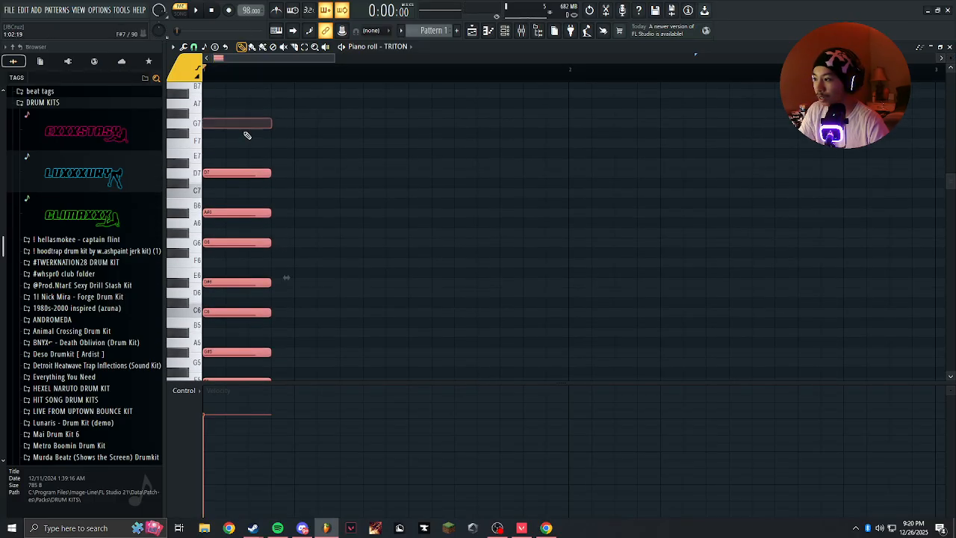
pyautogui.press('space')
pyautogui.scroll(-2, 263, 149)
pyautogui.press('space')
pyautogui.press('space')
# Place a three-step D5 note directly after the first chord as the second chord's lowest note, and audition it.
pyautogui.press('space')
pyautogui.scroll(-2, 273, 284)
pyautogui.click(287, 323)
pyautogui.rightClick(297, 326)
pyautogui.press('space')
pyautogui.click(276, 312)
pyautogui.press('space')
pyautogui.moveTo(277, 313); pyautogui.dragTo(282, 323)
pyautogui.press('space')
pyautogui.press('space')
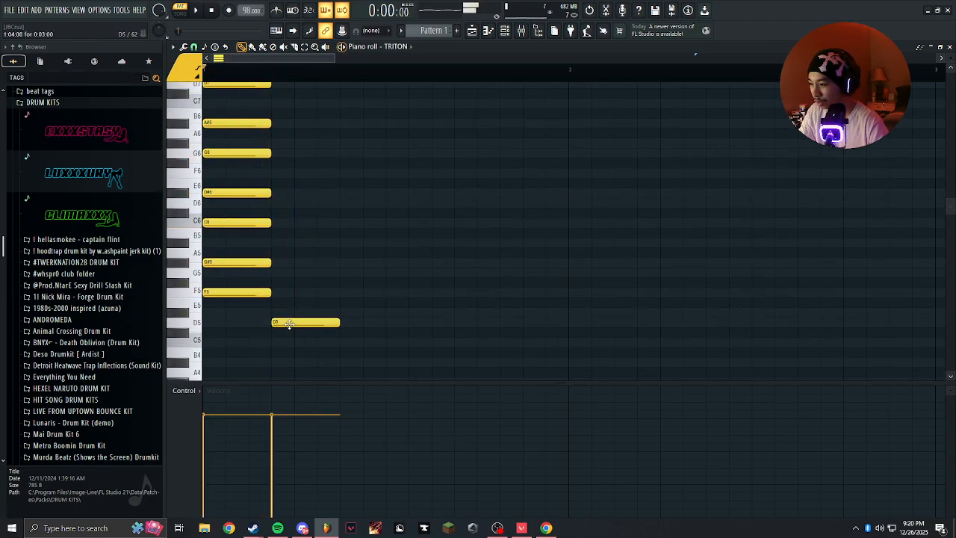
# Stack F5, G#5, C6 and D#6 above the D5 note in the second chord.
pyautogui.click(277, 273)
pyautogui.moveTo(277, 273); pyautogui.dragTo(278, 295)
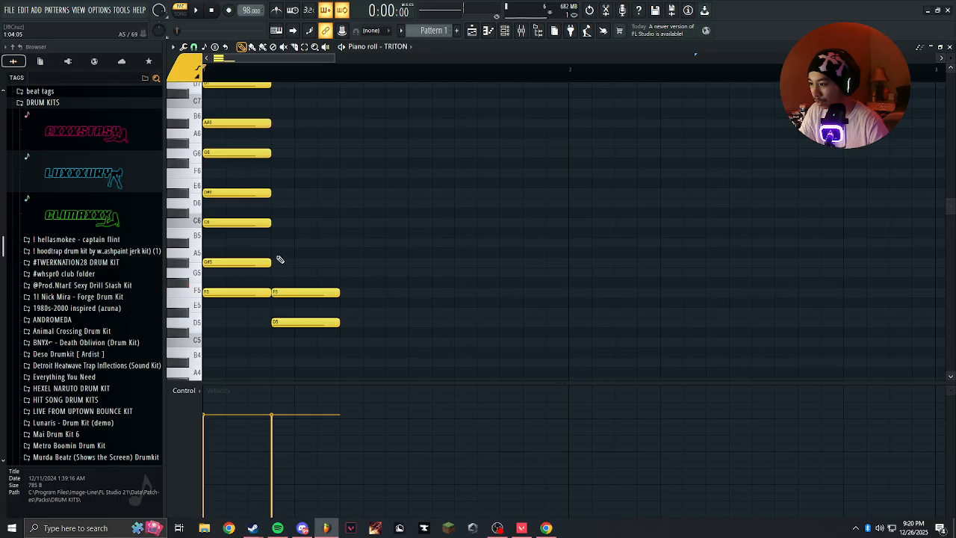
pyautogui.click(278, 262)
pyautogui.click(277, 222)
pyautogui.click(277, 193)
# Add G6 and A#6 to the top of the second chord and play both chords back.
pyautogui.click(276, 163)
pyautogui.doubleClick(276, 161)
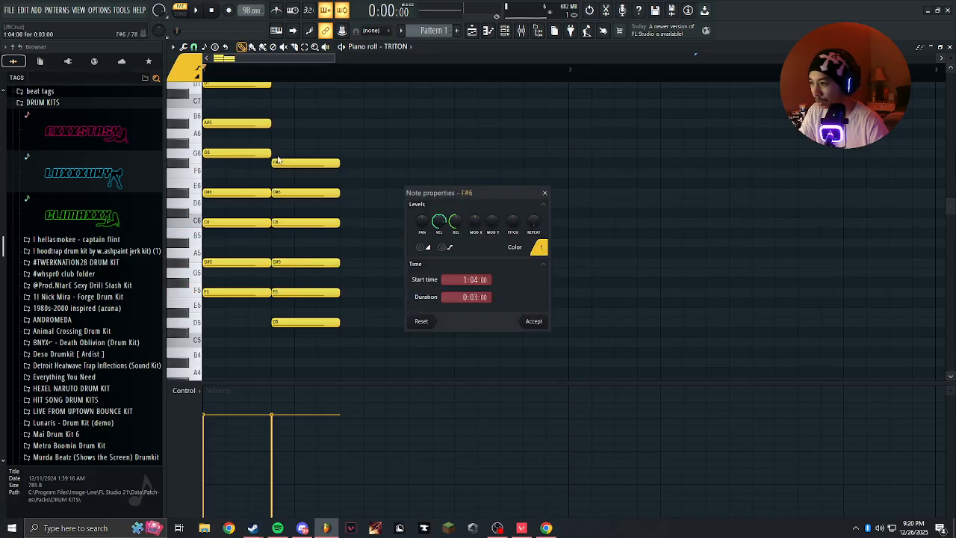
pyautogui.click(544, 192)
pyautogui.moveTo(294, 172); pyautogui.dragTo(291, 153)
pyautogui.rightClick(316, 163)
pyautogui.scroll(1, 284, 155)
pyautogui.click(282, 154)
pyautogui.scroll(-1, 307, 127)
pyautogui.press('space')
pyautogui.press('space')
pyautogui.moveTo(321, 91); pyautogui.dragTo(323, 27)
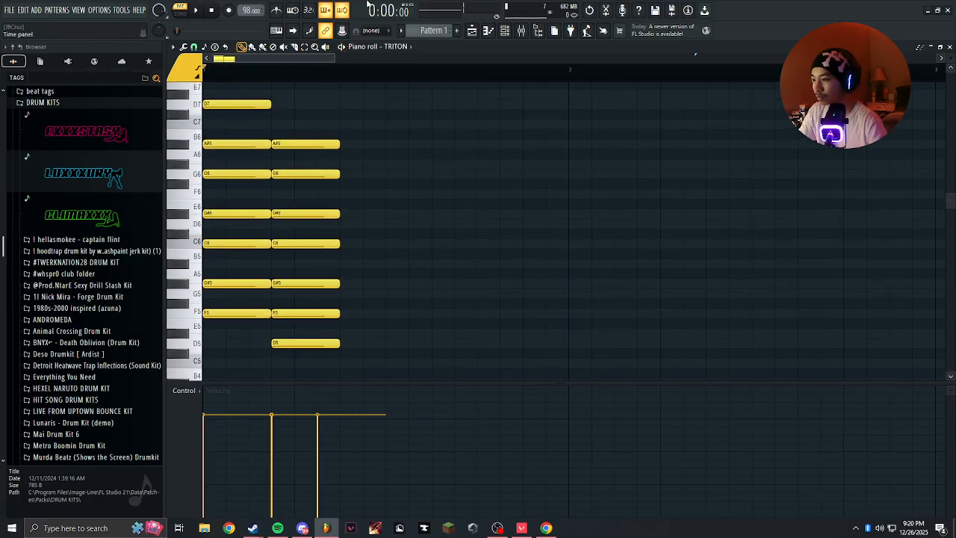
pyautogui.scroll(3, 389, 271)
pyautogui.rightClick(366, 142)
pyautogui.scroll(-2, 325, 201)
pyautogui.scroll(-2, 314, 179)
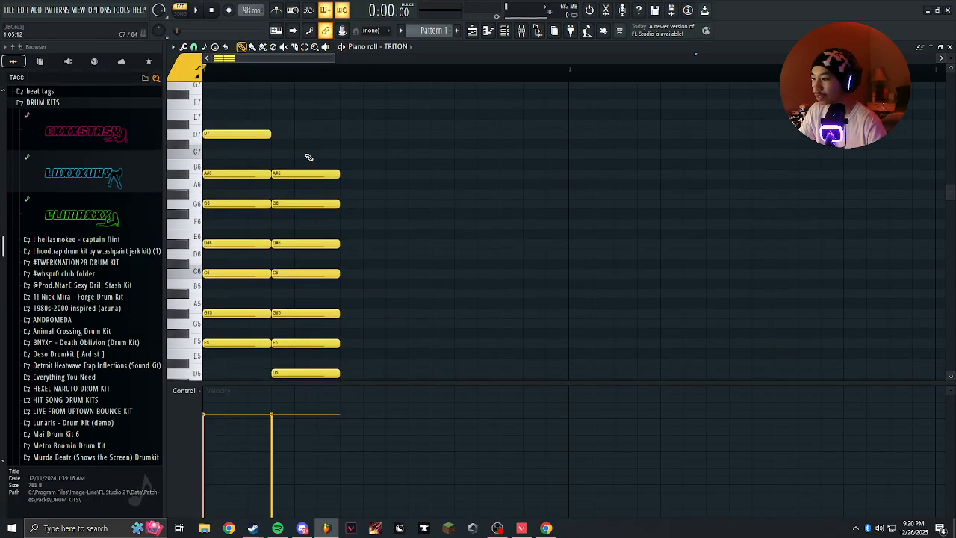
# Transpose the whole second chord down two semitones so that its lowest note is C5.
pyautogui.moveTo(310, 102); pyautogui.dragTo(295, 346)
pyautogui.press('Down')
pyautogui.press('Down')
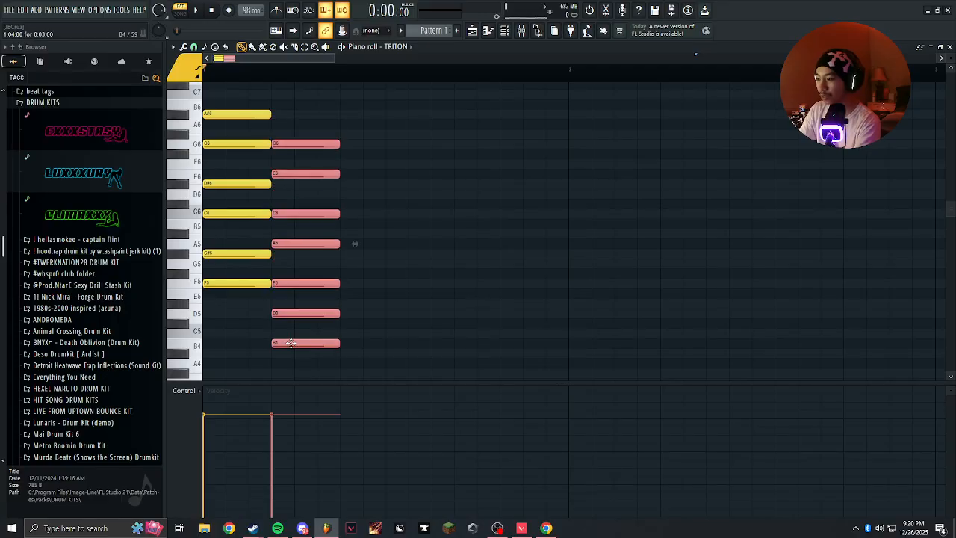
pyautogui.click(294, 347)
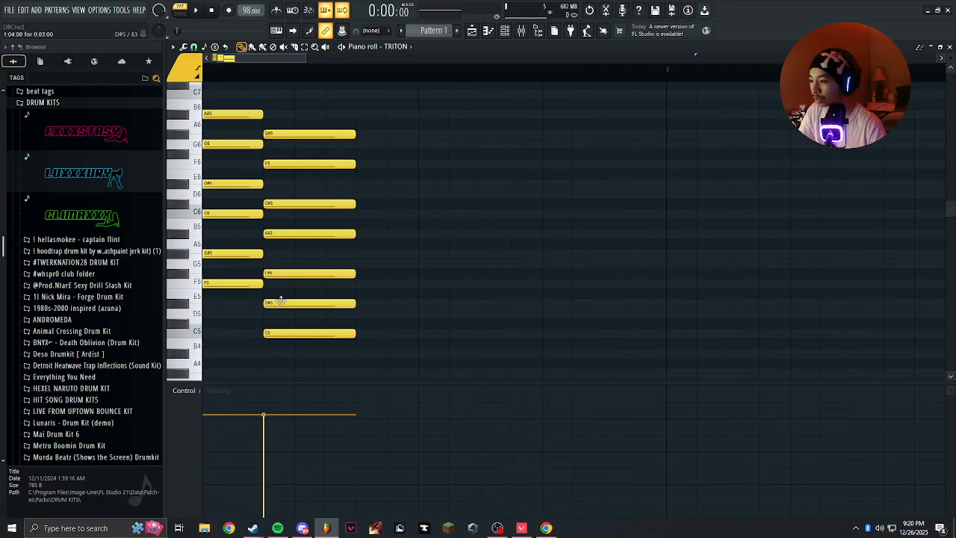
# Raise the second chord's F#5 to G5 and its C#6 to D6, and audition the change.
pyautogui.scroll(1, 338, 319)
pyautogui.moveTo(324, 281)
pyautogui.mouseDown()
pyautogui.moveTo(320, 254)
pyautogui.moveTo(317, 269)
pyautogui.mouseUp()
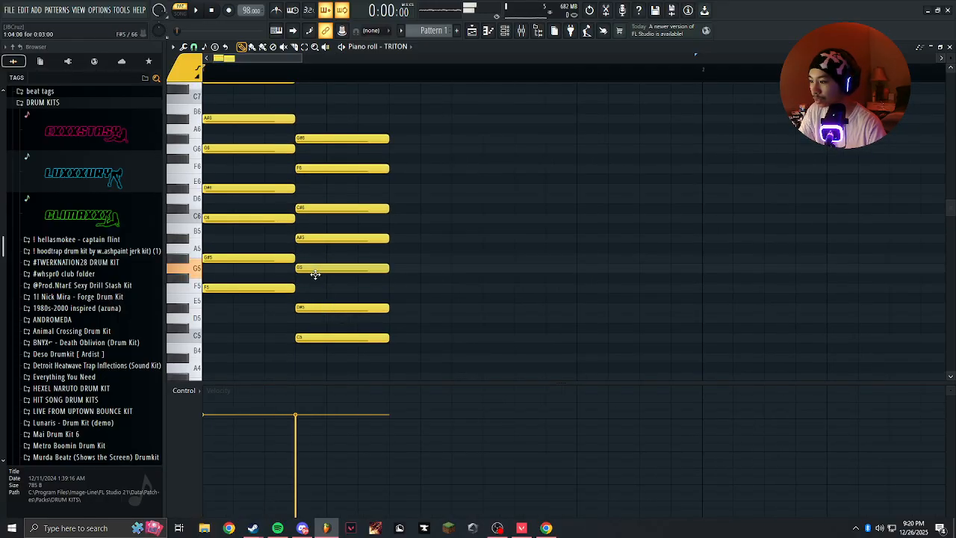
pyautogui.moveTo(318, 198); pyautogui.dragTo(320, 189)
pyautogui.press('space')
# Move the second chord's two highest notes up to A#6 and G6 while checking playback.
pyautogui.press('space')
pyautogui.moveTo(318, 140); pyautogui.dragTo(319, 99)
pyautogui.press('space')
pyautogui.scroll(1, 322, 142)
pyautogui.scroll(2, 322, 150)
pyautogui.moveTo(322, 158); pyautogui.dragTo(325, 180)
pyautogui.moveTo(332, 231); pyautogui.dragTo(328, 211)
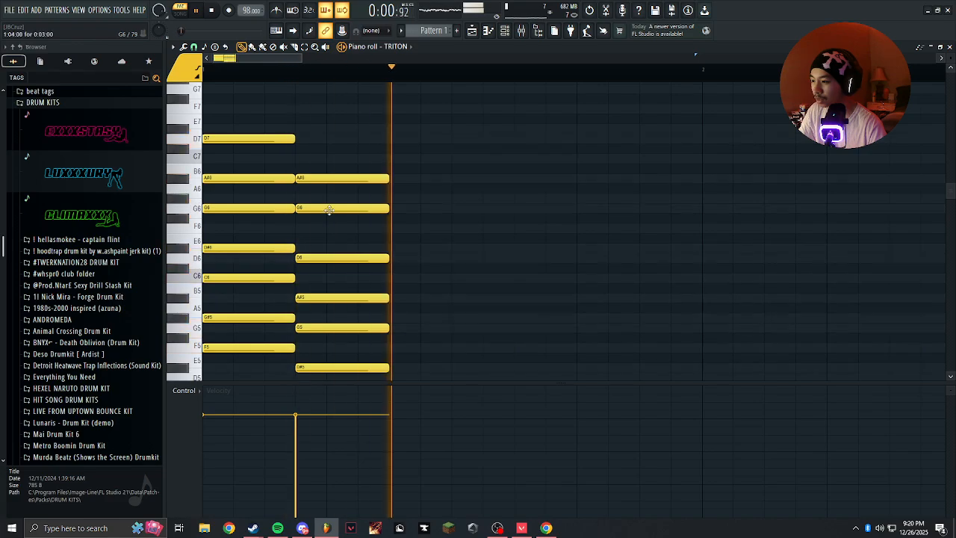
pyautogui.press('space')
# Raise the second chord's D6 note to D#6.
pyautogui.scroll(-2, 331, 213)
pyautogui.scroll(-3, 331, 215)
pyautogui.scroll(1, 326, 216)
pyautogui.moveTo(244, 227); pyautogui.dragTo(259, 217)
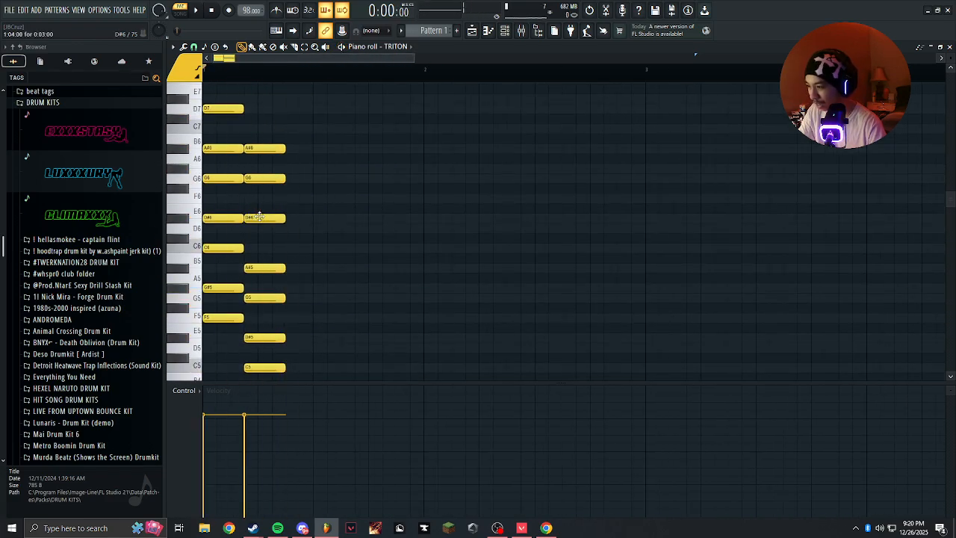
pyautogui.scroll(-1, 258, 216)
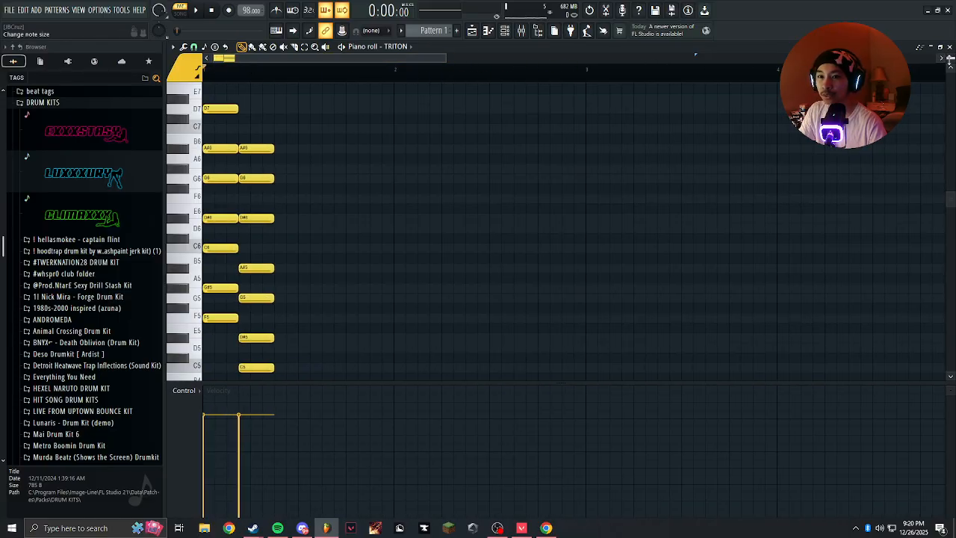
# Lengthen all notes of the second chord so that they end at the start of bar 3.
pyautogui.moveTo(950, 66); pyautogui.dragTo(950, 60)
pyautogui.scroll(-2, 349, 292)
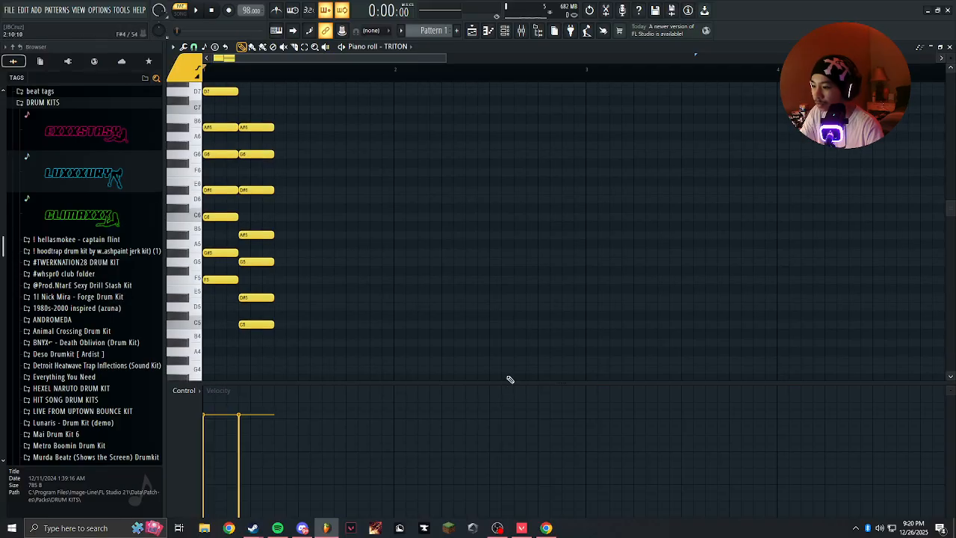
pyautogui.moveTo(518, 380); pyautogui.dragTo(495, 427)
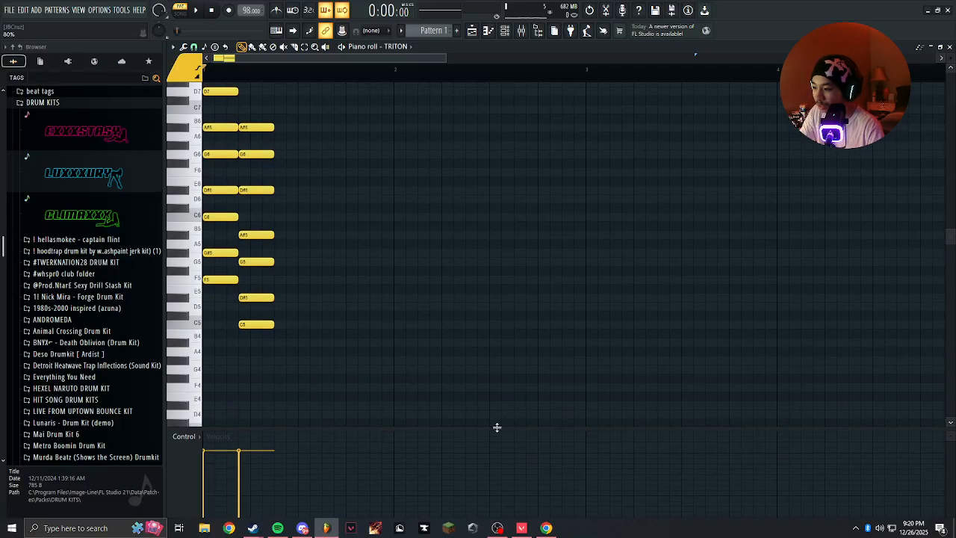
pyautogui.scroll(4, 294, 352)
pyautogui.moveTo(258, 391); pyautogui.dragTo(293, 126)
pyautogui.moveTo(273, 181); pyautogui.dragTo(587, 181)
pyautogui.moveTo(469, 100); pyautogui.dragTo(386, 143)
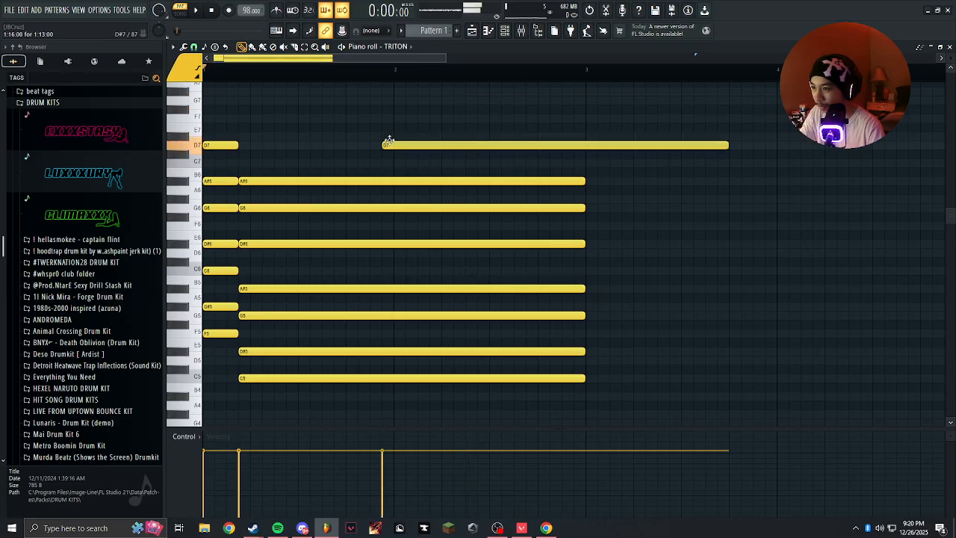
pyautogui.rightClick(386, 143)
# Try to duplicate the two-chord phrase right after itself.
pyautogui.scroll(-3, 388, 161)
pyautogui.hotkey('ctrl', 'b')
pyautogui.scroll(2, 524, 158)
pyautogui.scroll(-3, 410, 169)
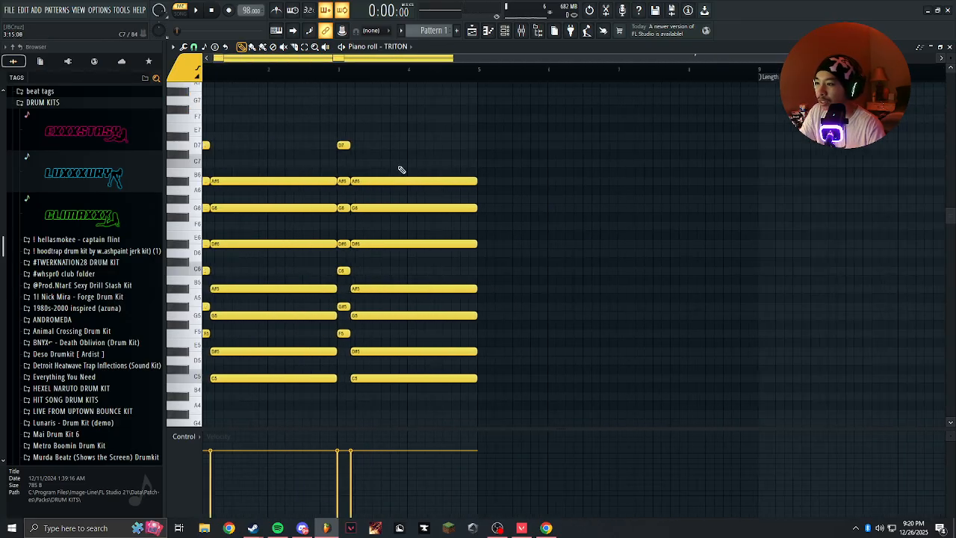
pyautogui.scroll(-1, 297, 139)
pyautogui.hotkey('ctrl', 'z')
# Select both chords and duplicate them into bars 3 and 4, clearing the selection.
pyautogui.moveTo(404, 93); pyautogui.dragTo(56, 442)
pyautogui.scroll(4, 243, 251)
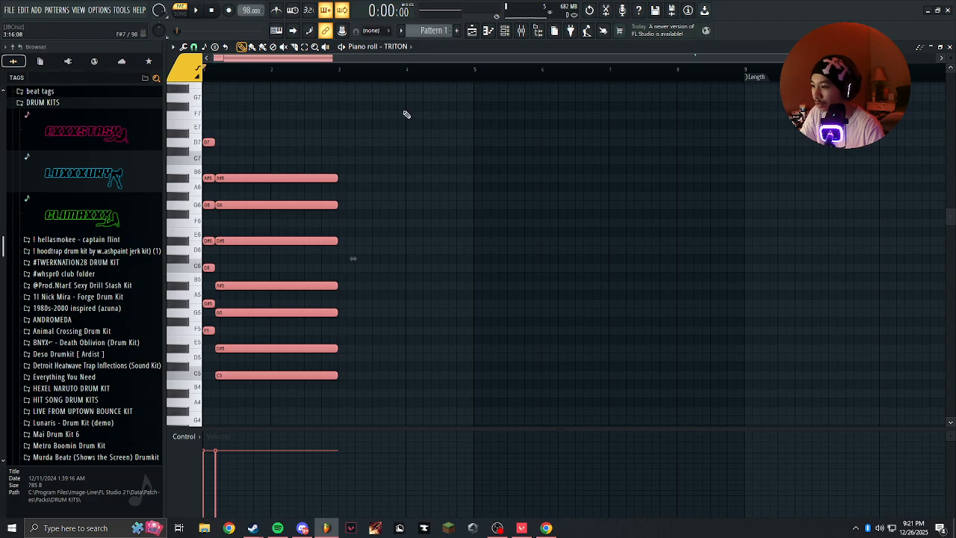
pyautogui.moveTo(415, 112); pyautogui.dragTo(203, 424)
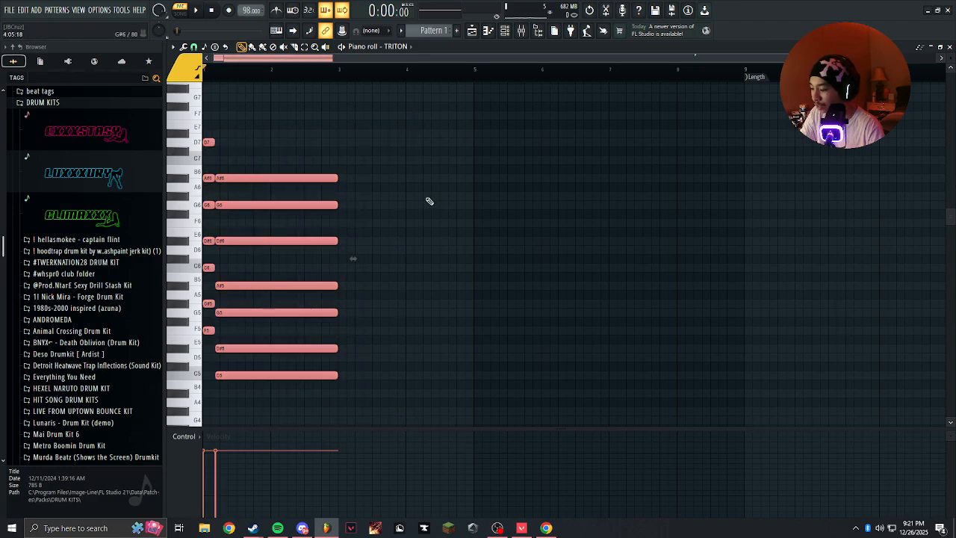
pyautogui.hotkey('ctrl', 'b')
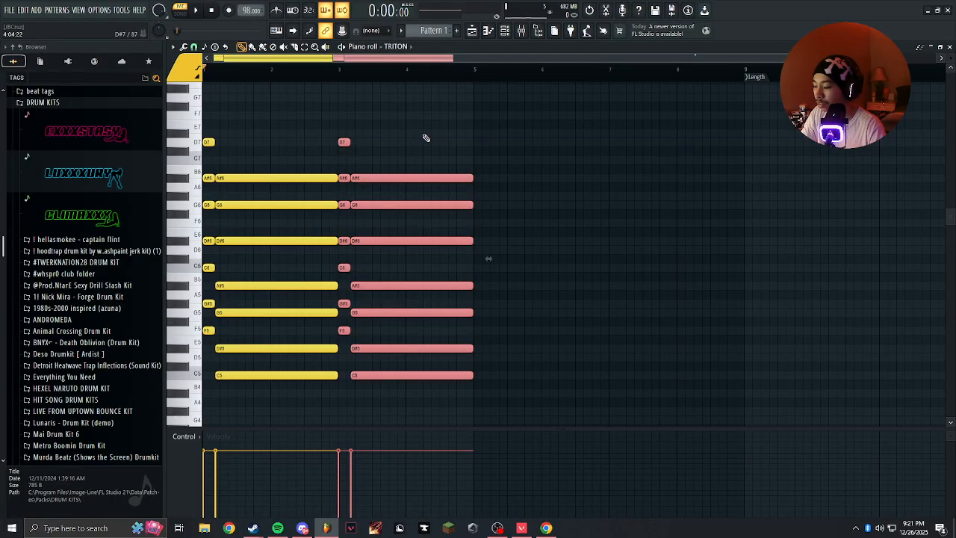
pyautogui.hotkey('ctrl', 'd')
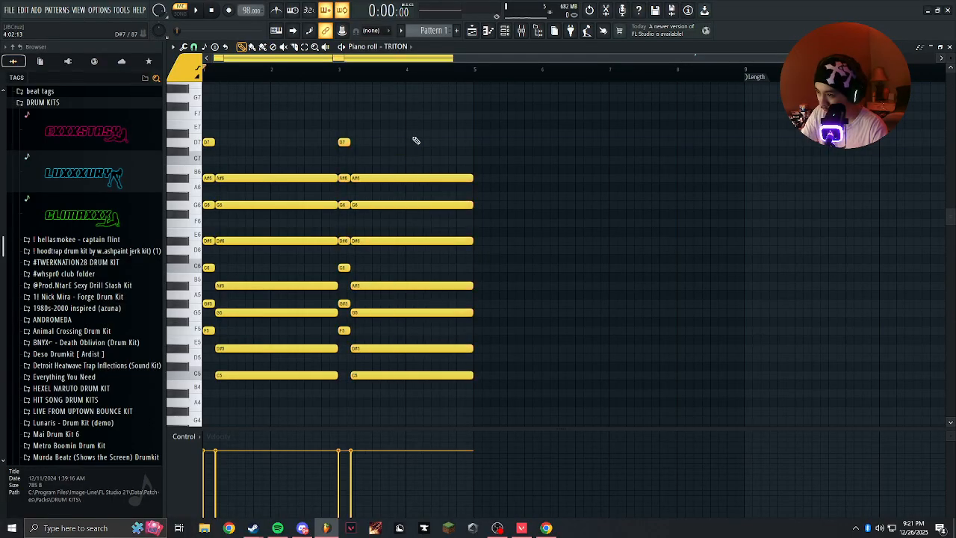
# Shorten the last chord by three steps and fill the gap up to bar 5 with a trimmed copy of that chord.
pyautogui.hotkey('ctrl', 'z')
pyautogui.scroll(1, 486, 252)
pyautogui.moveTo(471, 190); pyautogui.dragTo(450, 193)
pyautogui.scroll(4, 449, 199)
pyautogui.moveTo(482, 225); pyautogui.dragTo(462, 185)
pyautogui.moveTo(423, 148); pyautogui.dragTo(463, 150)
pyautogui.scroll(-3, 455, 209)
pyautogui.scroll(3, 462, 215)
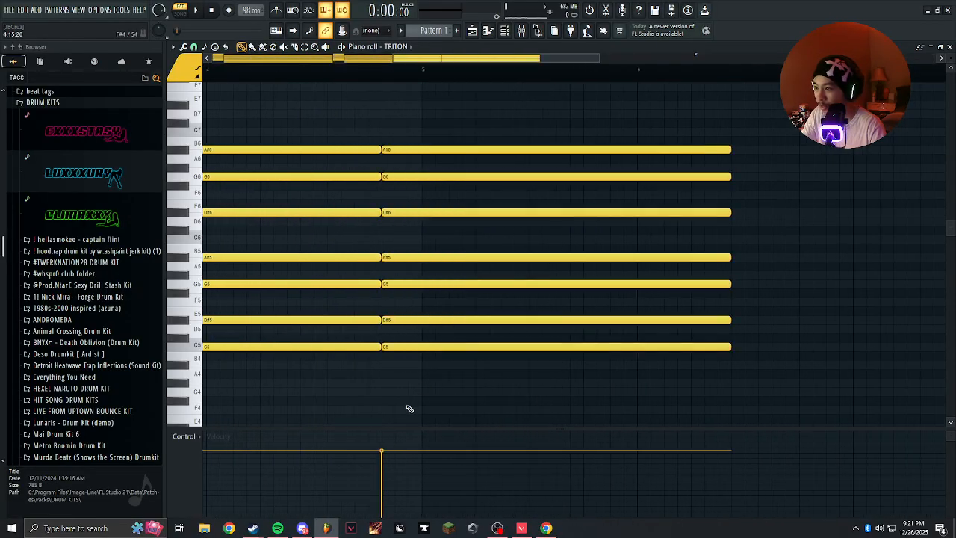
pyautogui.moveTo(410, 408); pyautogui.dragTo(500, 97)
pyautogui.moveTo(726, 161); pyautogui.dragTo(422, 189)
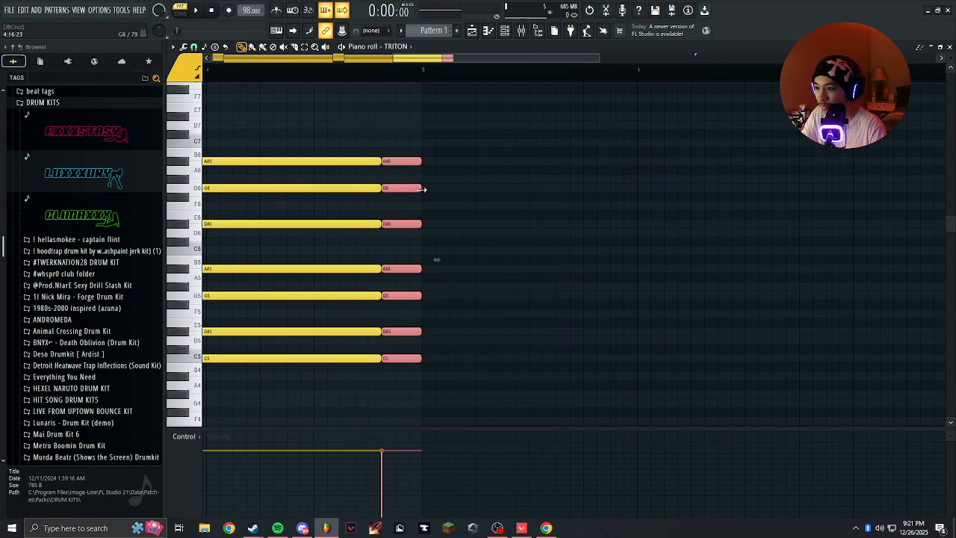
# Add a G#4 note beneath the short closing chord and delete its A#6 note.
pyautogui.moveTo(505, 362); pyautogui.dragTo(453, 376)
pyautogui.scroll(3, 453, 395)
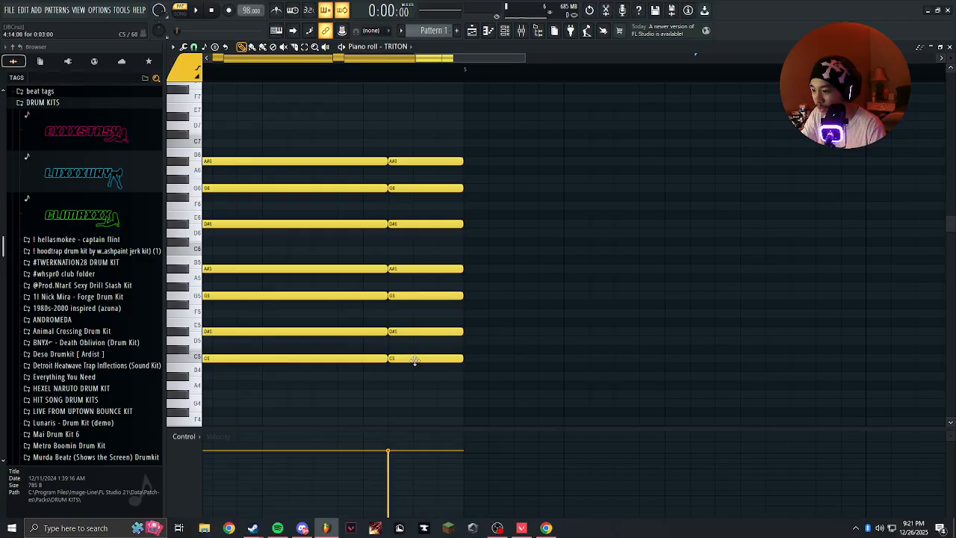
pyautogui.click(389, 396)
pyautogui.scroll(2, 448, 369)
pyautogui.rightClick(433, 161)
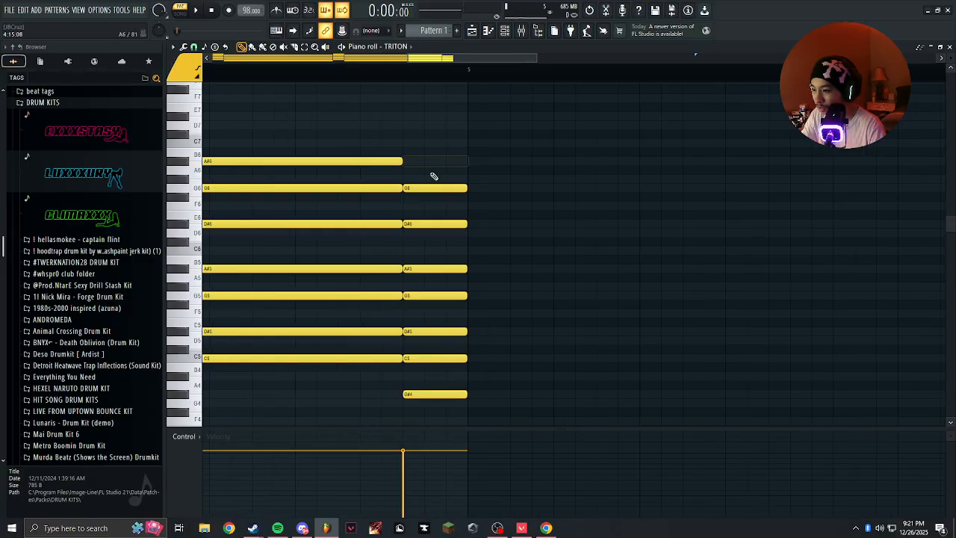
# Play back the four-bar progression and duplicate it to fill bars 5 to 8.
pyautogui.scroll(-4, 428, 153)
pyautogui.scroll(-4, 407, 127)
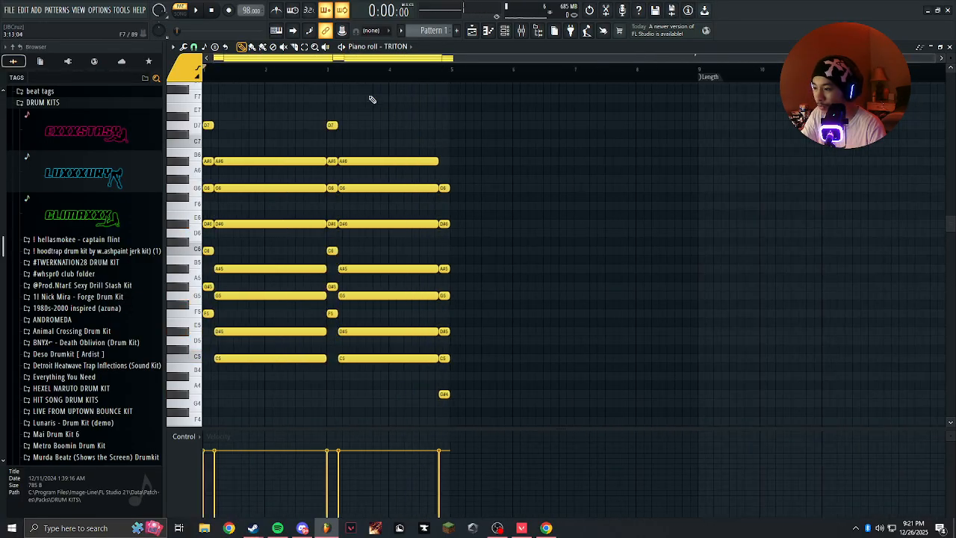
pyautogui.press('space')
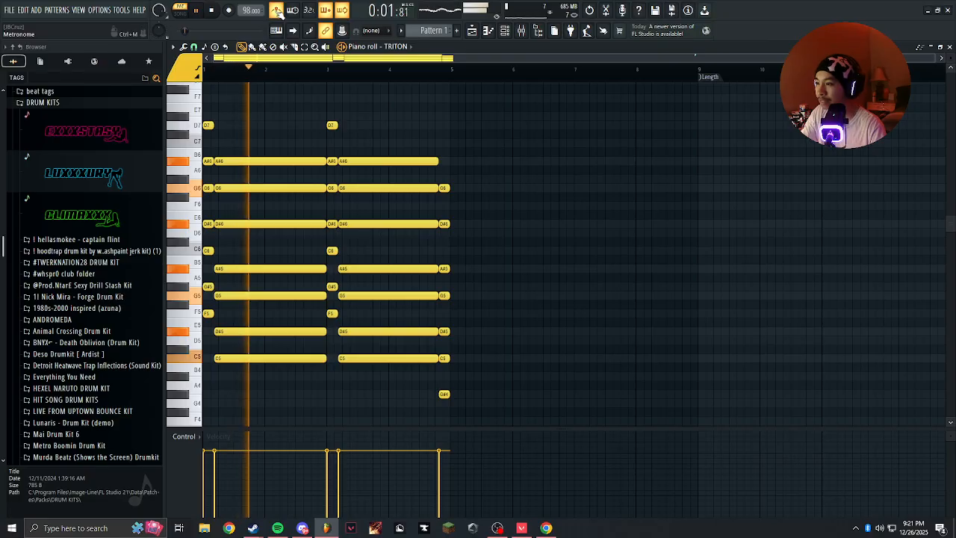
pyautogui.click(504, 31)
pyautogui.click(504, 31)
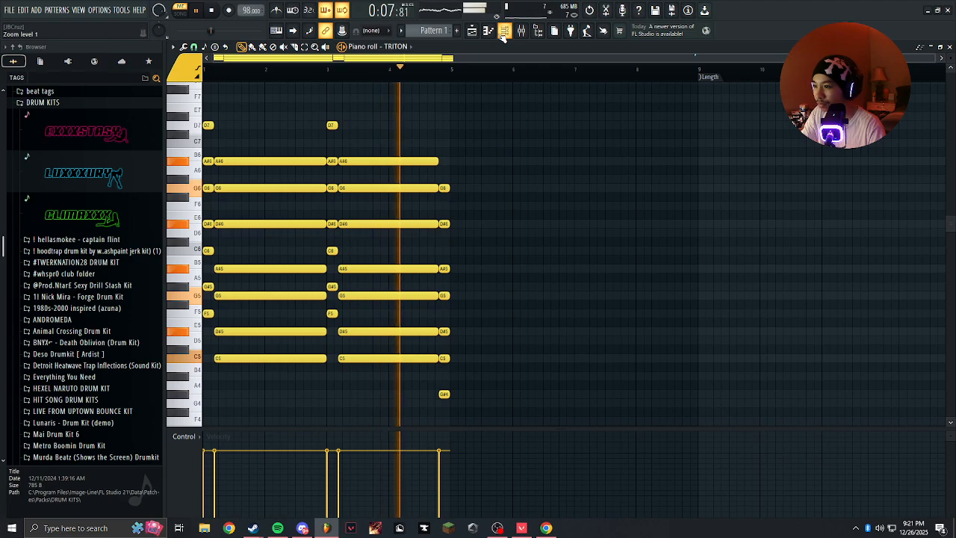
pyautogui.hotkey('ctrl', 'b')
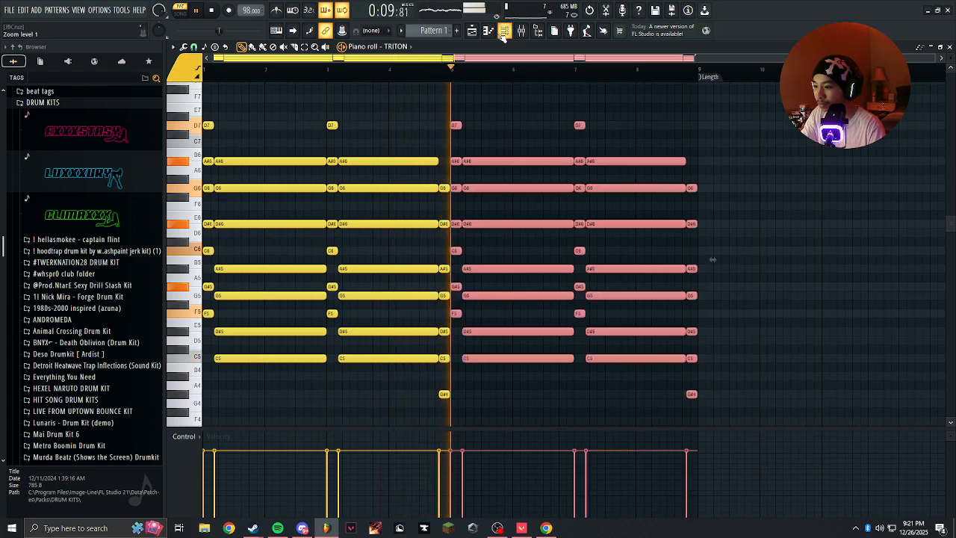
# Switch to the playlist, check the channel rack and raise the project tempo to 104 BPM.
pyautogui.click(489, 32)
pyautogui.click(504, 32)
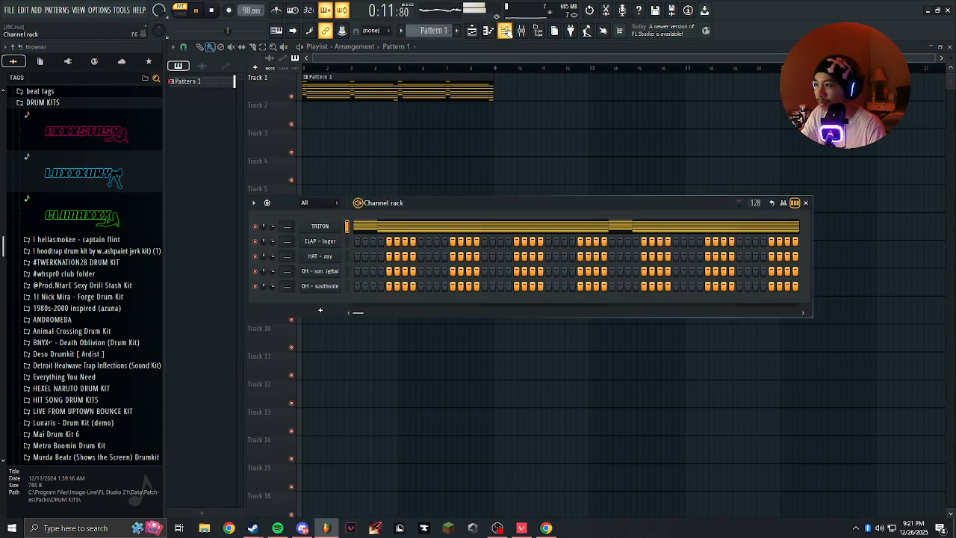
pyautogui.click(505, 32)
pyautogui.scroll(1, 244, 11)
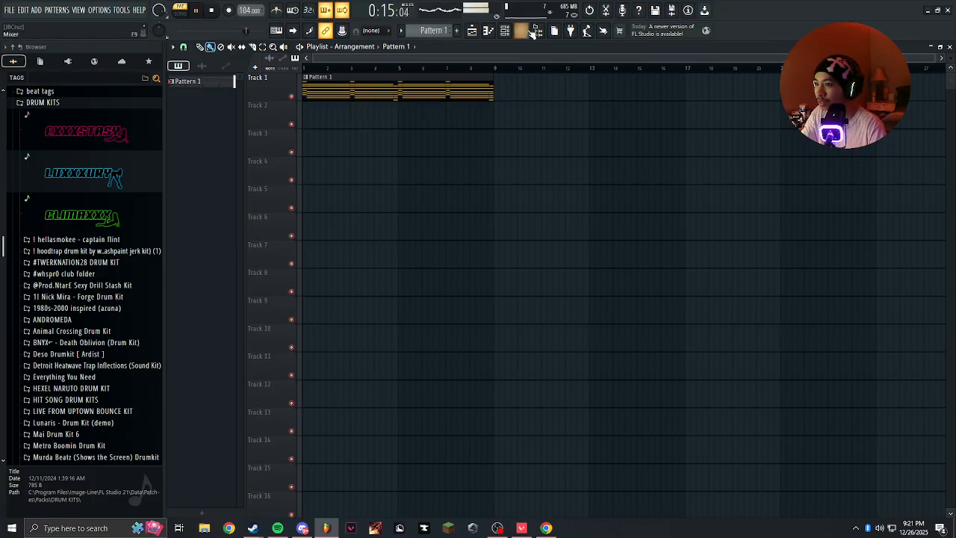
# Open the TRITON synth from the channel rack and examine its effects and LFO settings during playback.
pyautogui.click(505, 31)
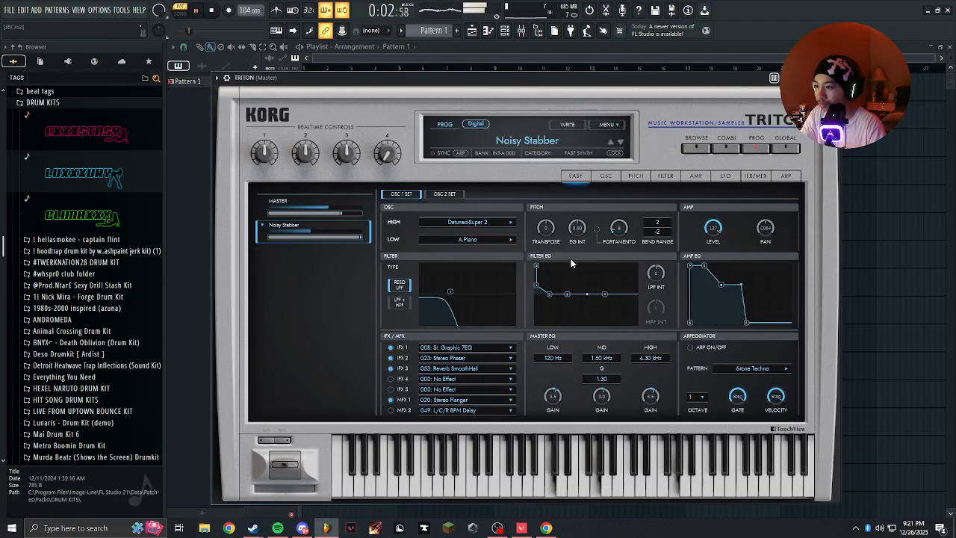
pyautogui.click(756, 177)
pyautogui.click(725, 177)
pyautogui.moveTo(650, 294); pyautogui.dragTo(646, 292)
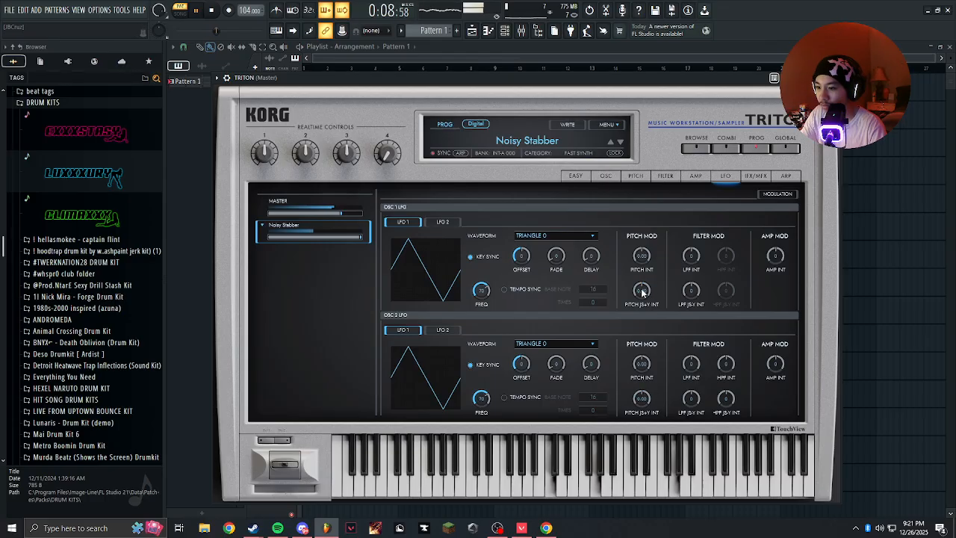
pyautogui.moveTo(642, 292); pyautogui.dragTo(667, 255)
# Filter the TRITON presets to Fast Synth and audition Synth Sweeper and Noisy Stabber with the progression.
pyautogui.click(533, 148)
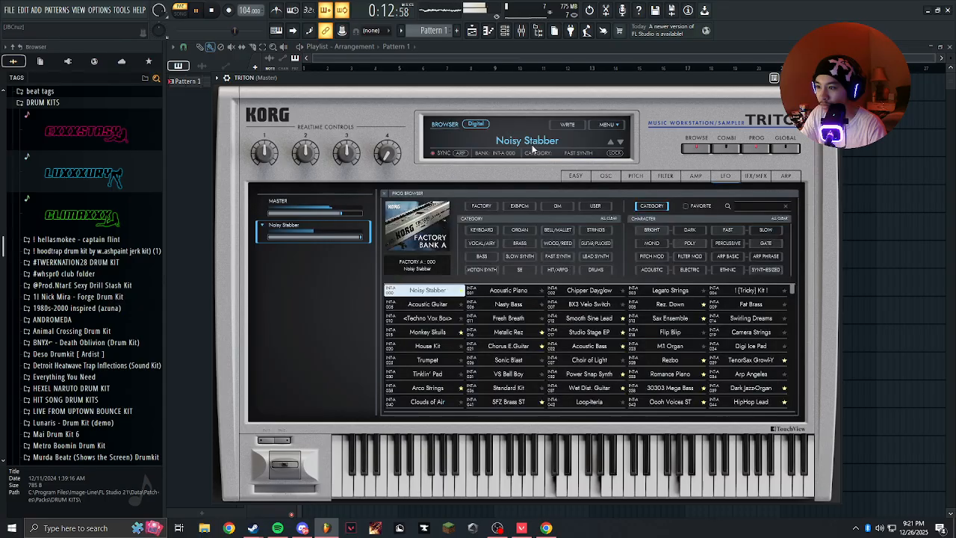
pyautogui.click(557, 259)
pyautogui.click(750, 304)
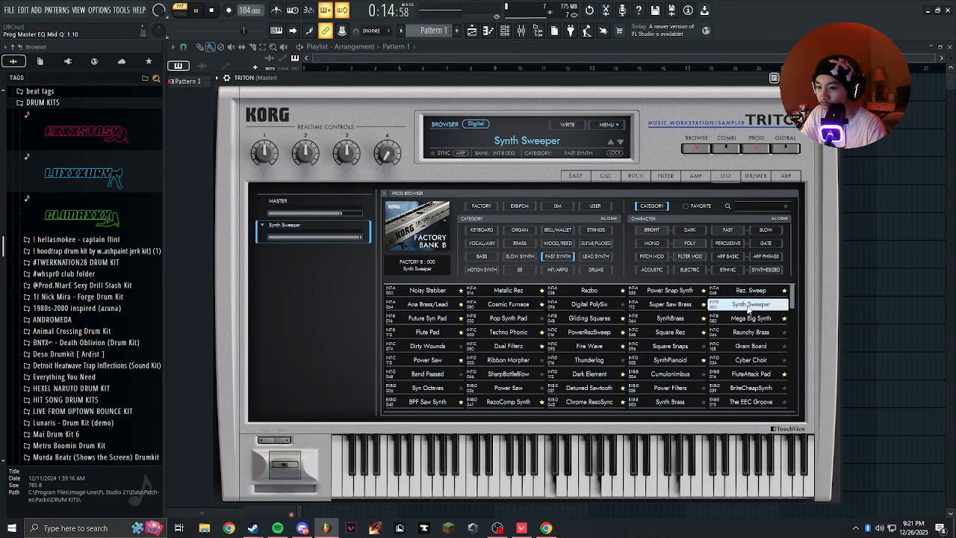
pyautogui.click(213, 12)
pyautogui.click(198, 12)
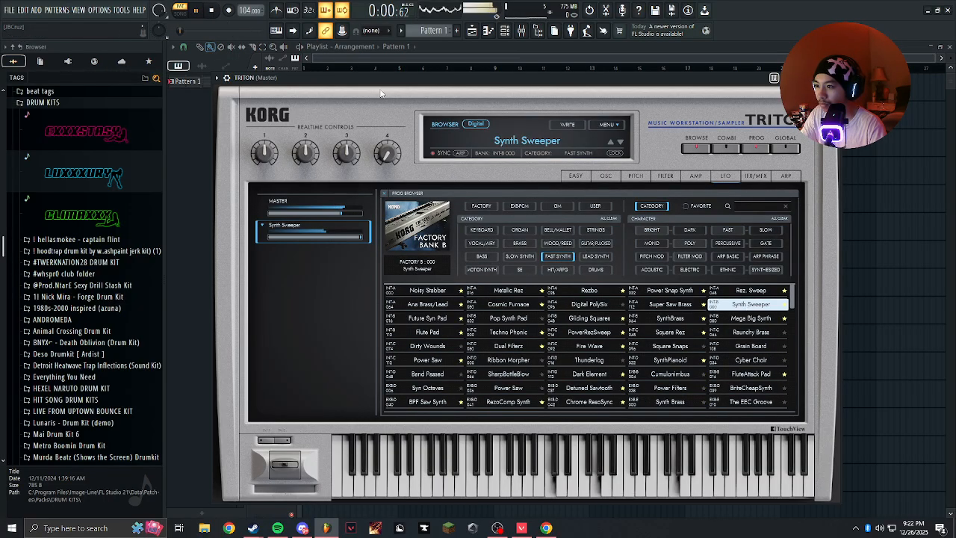
pyautogui.click(437, 289)
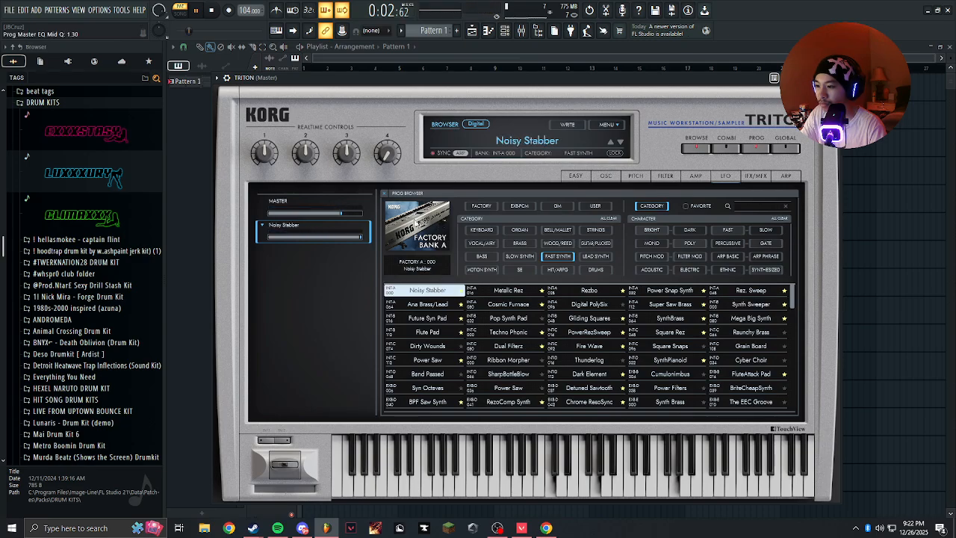
pyautogui.press('space')
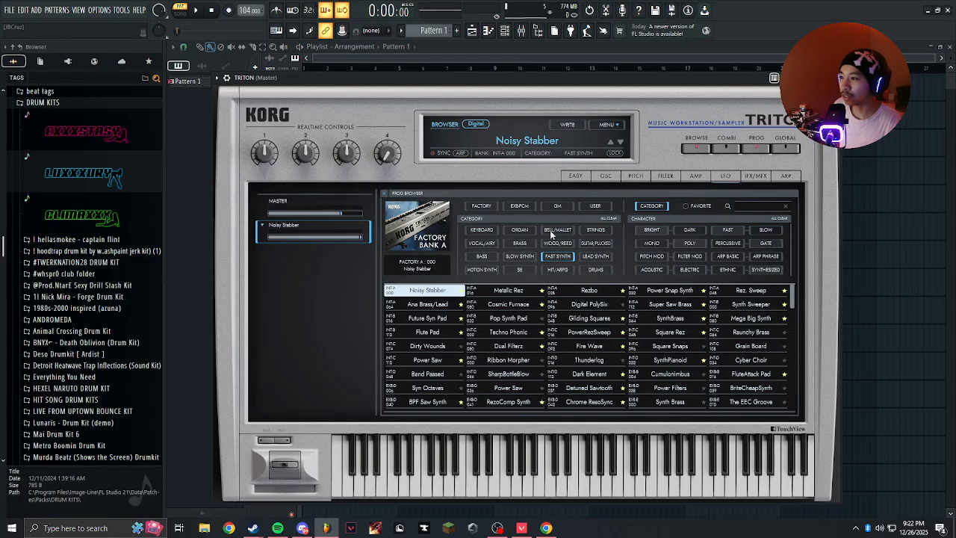
# Load the Detuned Sawtooth preset, play the progression with it and look over its LFO and Easy pages.
pyautogui.click(582, 389)
pyautogui.press('space')
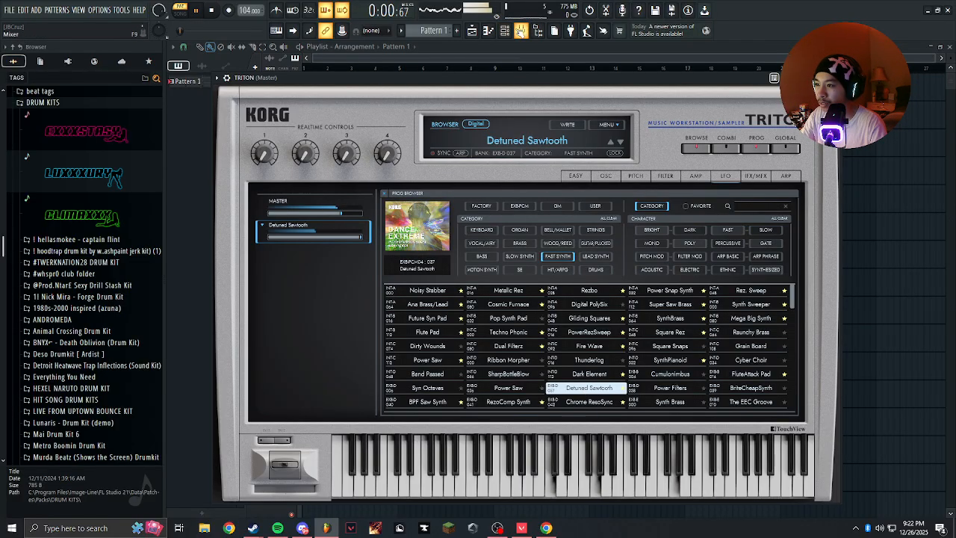
pyautogui.click(721, 177)
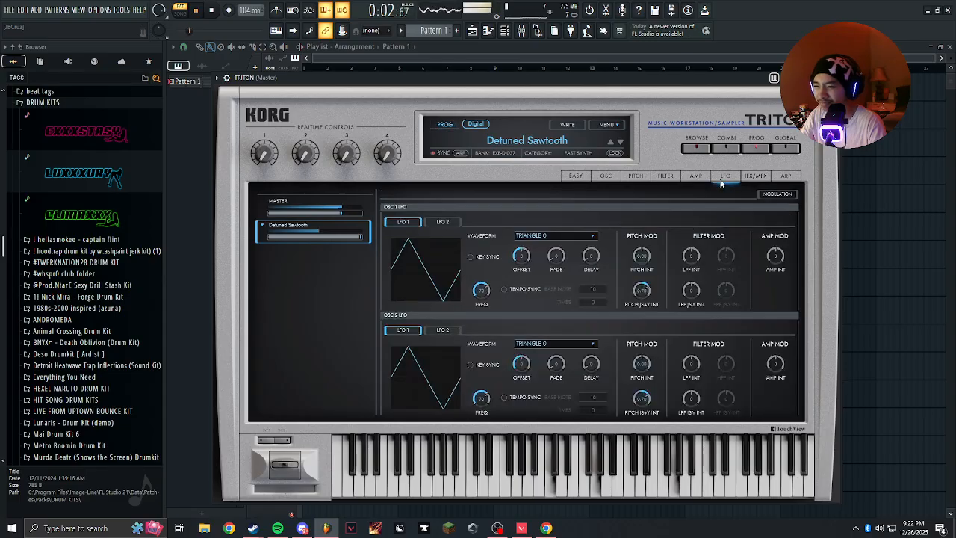
pyautogui.click(575, 176)
# Clone the TRITON channel in the channel rack, check the clone's synth window and stop playback.
pyautogui.click(505, 30)
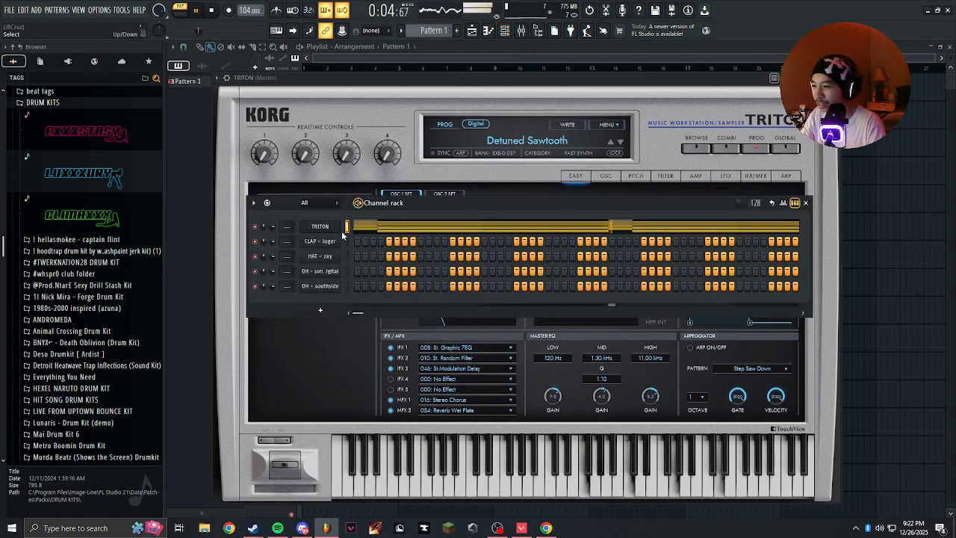
pyautogui.rightClick(325, 231)
pyautogui.press('c')
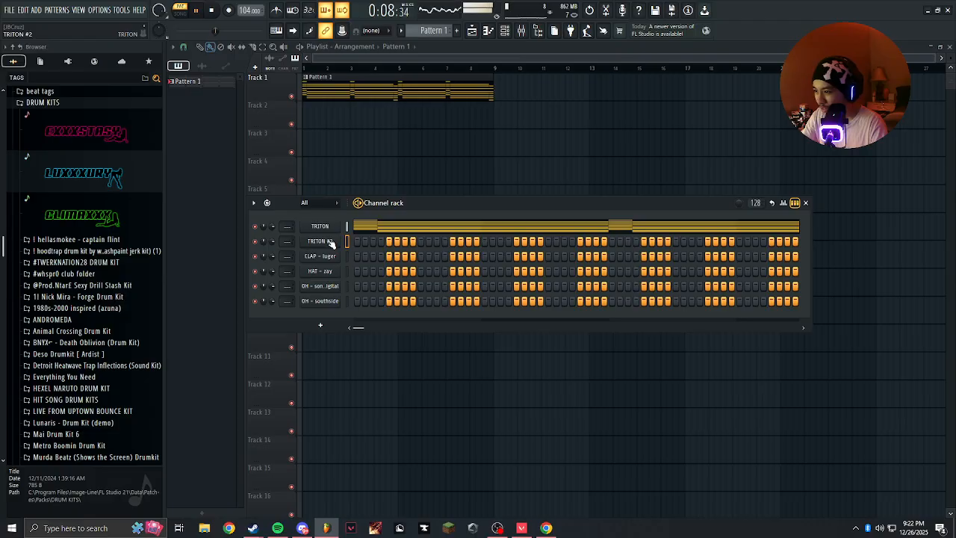
pyautogui.click(320, 242)
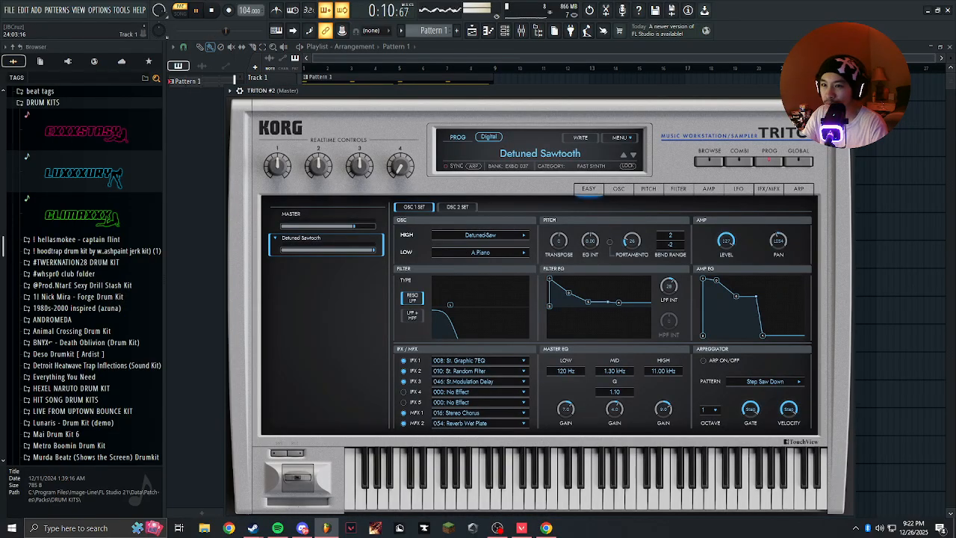
pyautogui.press('Escape')
pyautogui.press('space')
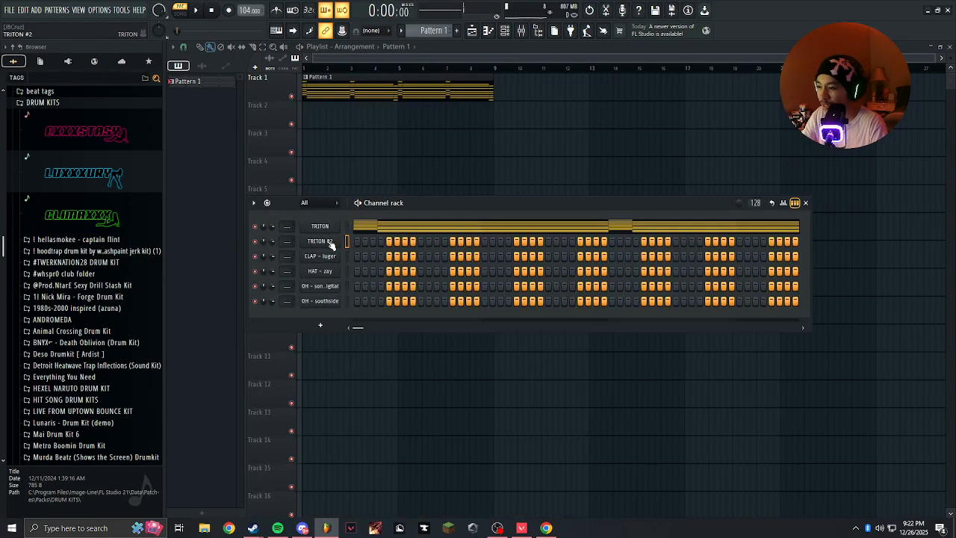
# Copy the TRITON channel's notes into the cloned TRITON channel and open the clone's synth window.
pyautogui.rightClick(333, 245)
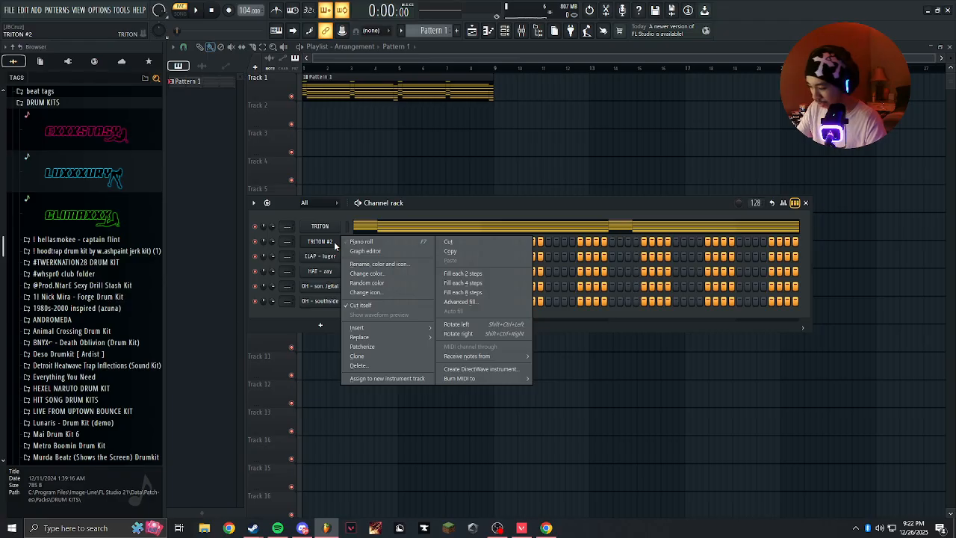
pyautogui.click(305, 212)
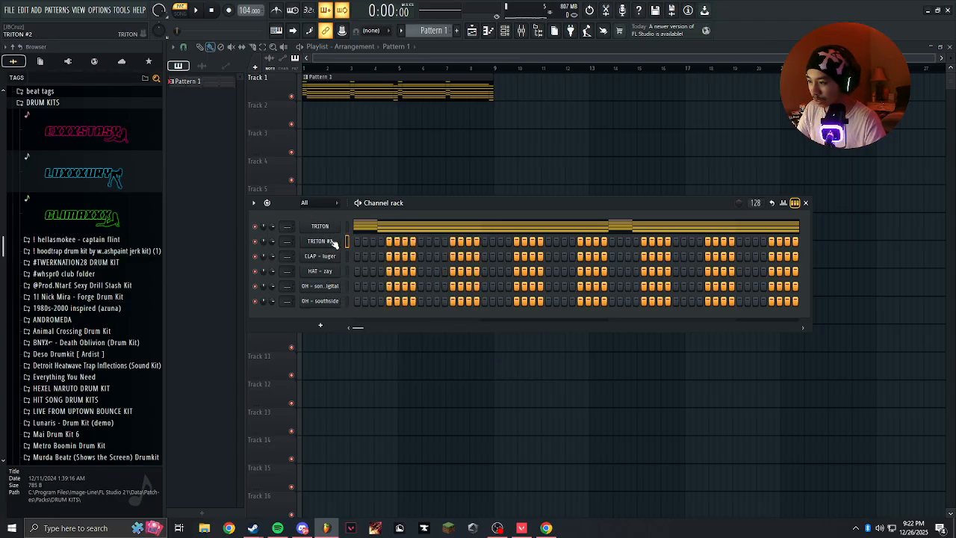
pyautogui.click(347, 228)
pyautogui.hotkey('ctrl', 'c')
pyautogui.click(346, 241)
pyautogui.hotkey('ctrl', 'v')
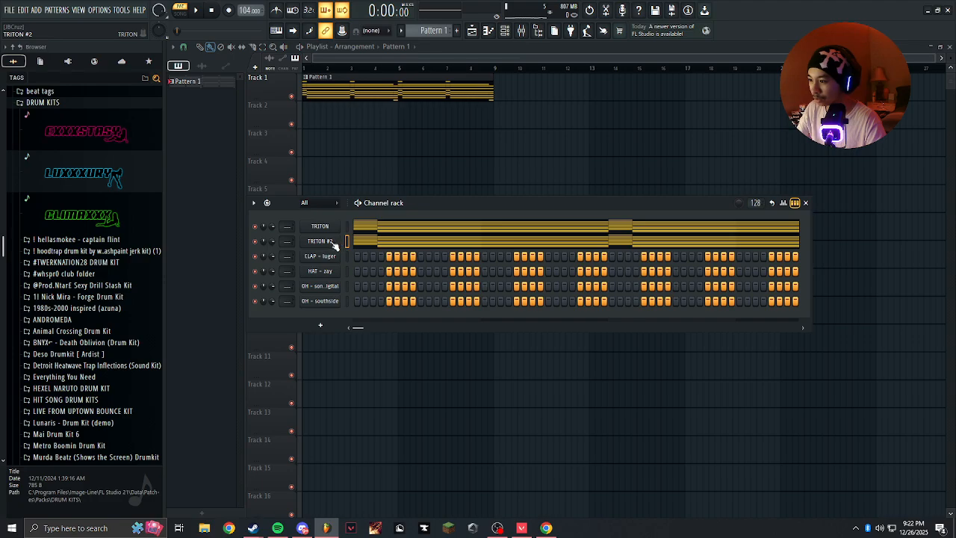
pyautogui.click(334, 243)
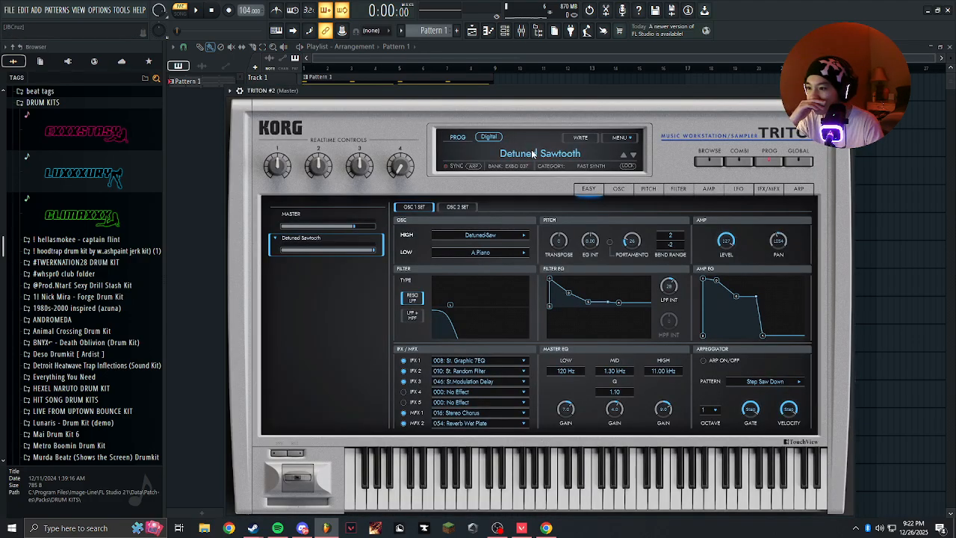
# Load the Synth Sweeper preset from the Fast Synth category into the cloned TRITON channel.
pyautogui.click(571, 270)
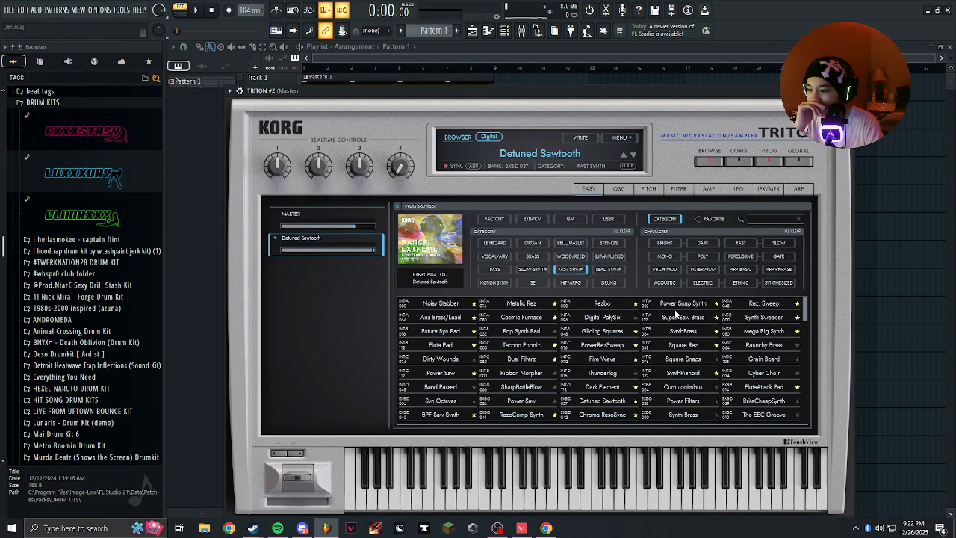
pyautogui.click(764, 317)
pyautogui.press('Escape')
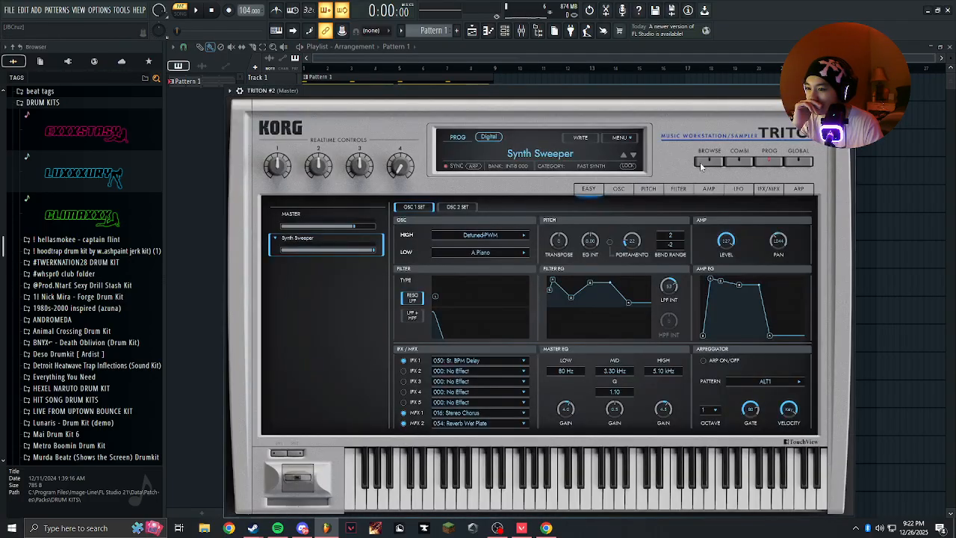
# Set the LFO 1 pitch JS+Y intensity of both oscillators to 0.70, close the synth and play the pattern.
pyautogui.click(739, 188)
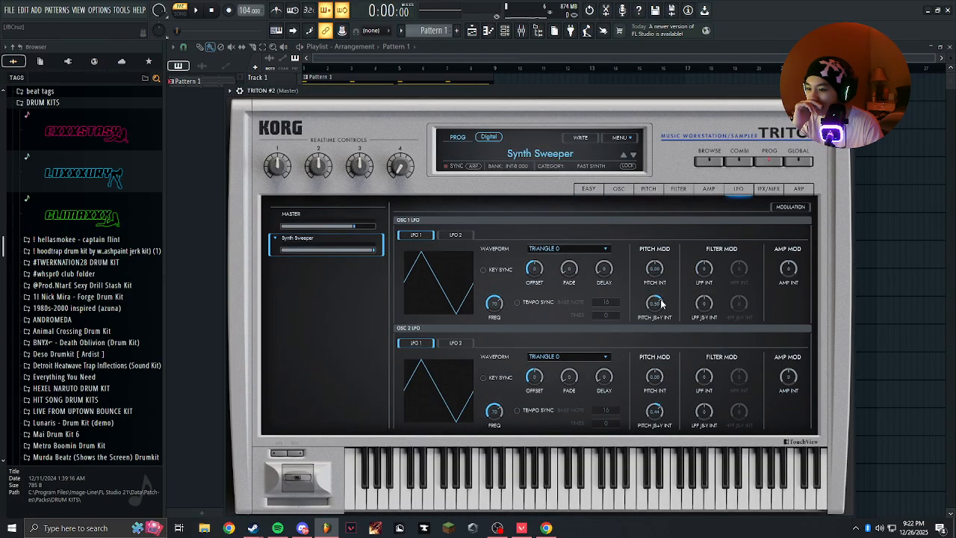
pyautogui.scroll(2, 661, 303)
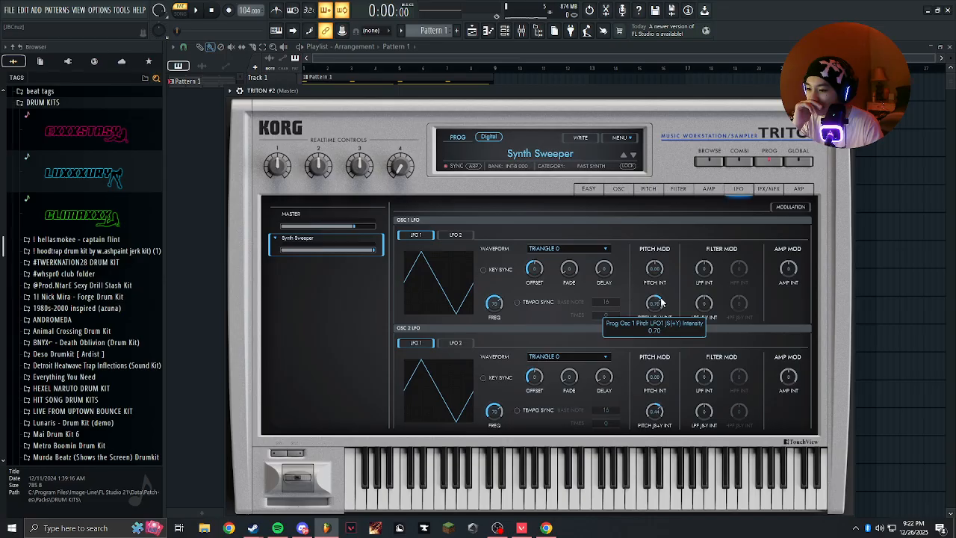
pyautogui.moveTo(659, 409); pyautogui.dragTo(663, 412)
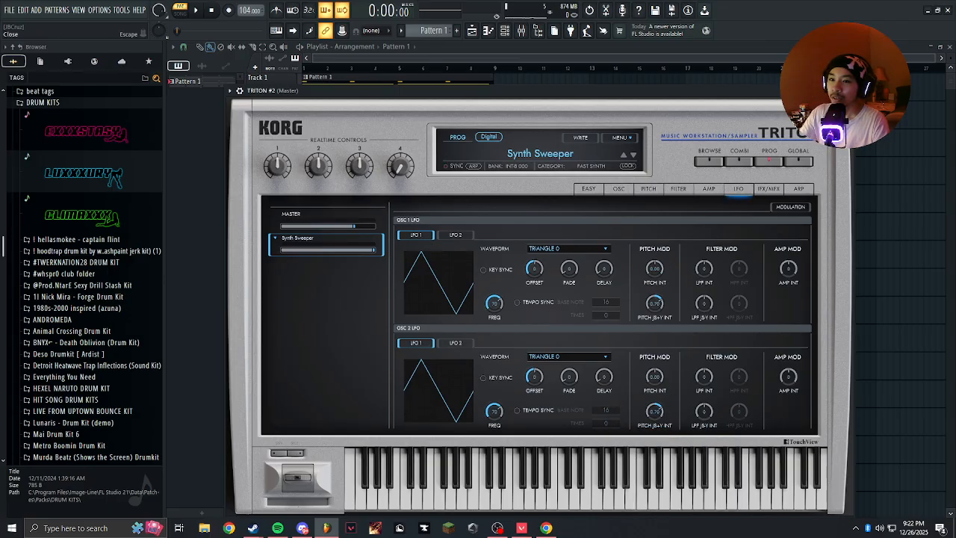
pyautogui.click(849, 90)
pyautogui.press('space')
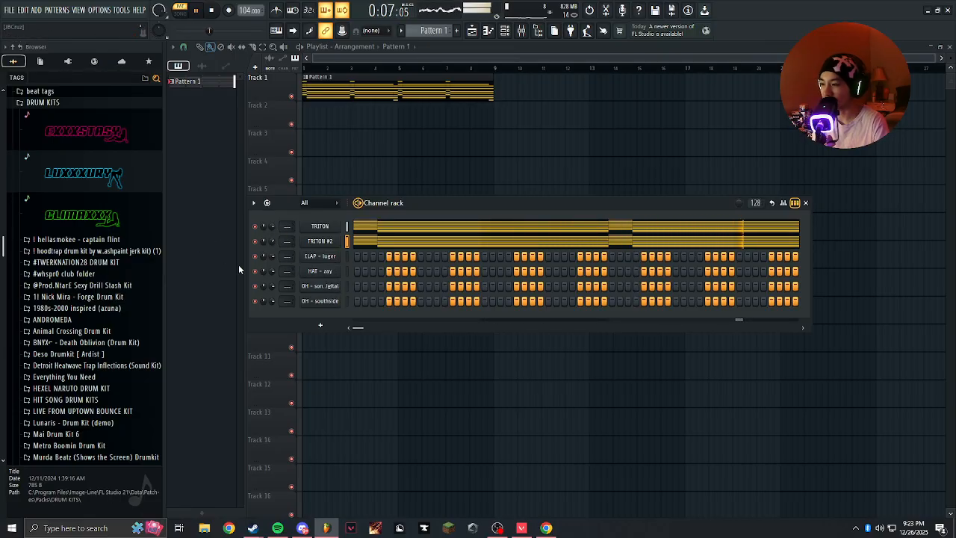
pyautogui.scroll(-9, 65, 250)
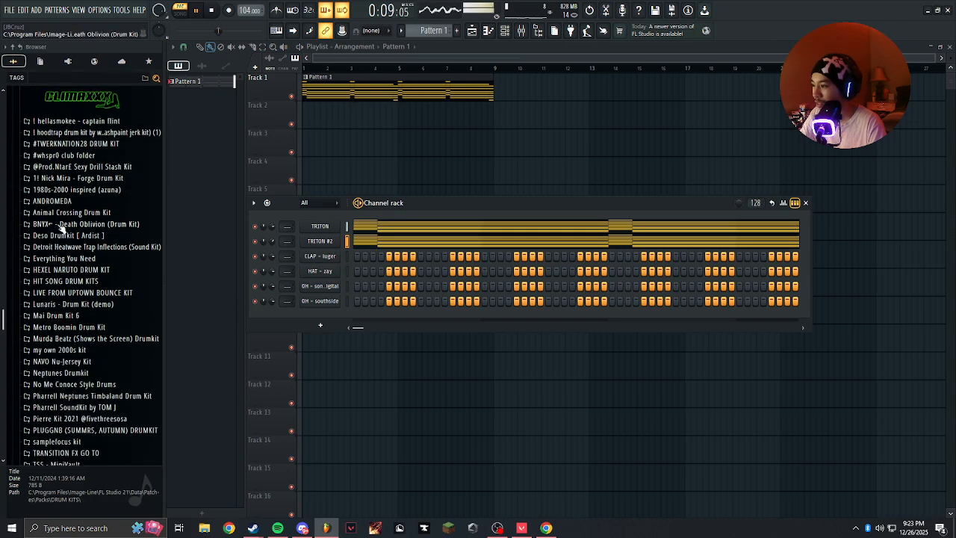
pyautogui.press('space')
pyautogui.doubleClick(65, 250)
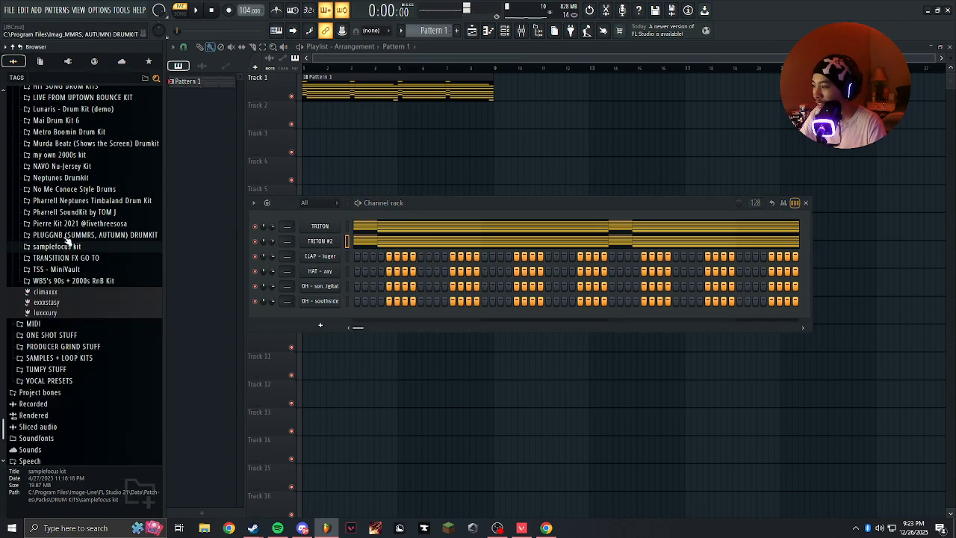
pyautogui.click(75, 224)
pyautogui.click(59, 282)
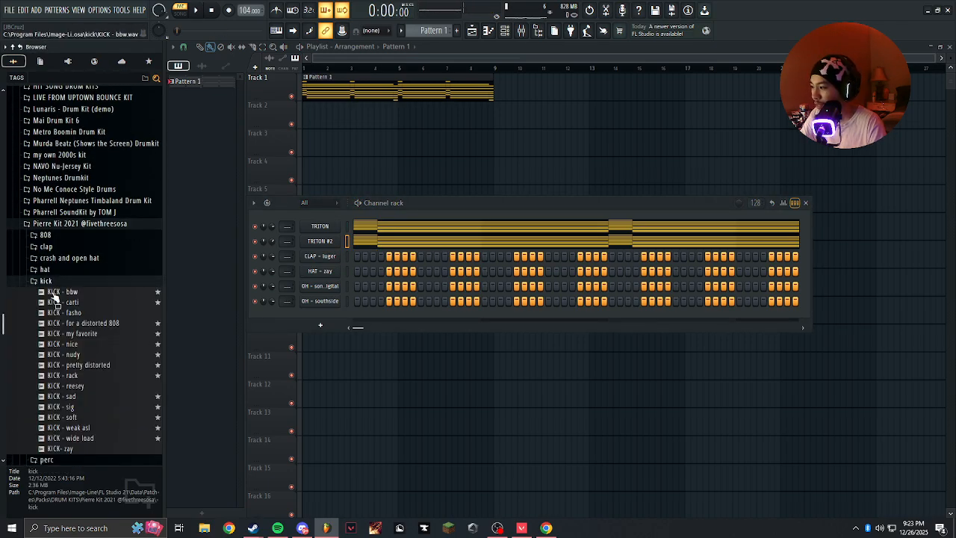
pyautogui.scroll(-4, 56, 295)
pyautogui.scroll(2, 56, 292)
# Audition the nice, my favorite and for a distorted 808 kicks, alone and along with the progression.
pyautogui.click(57, 282)
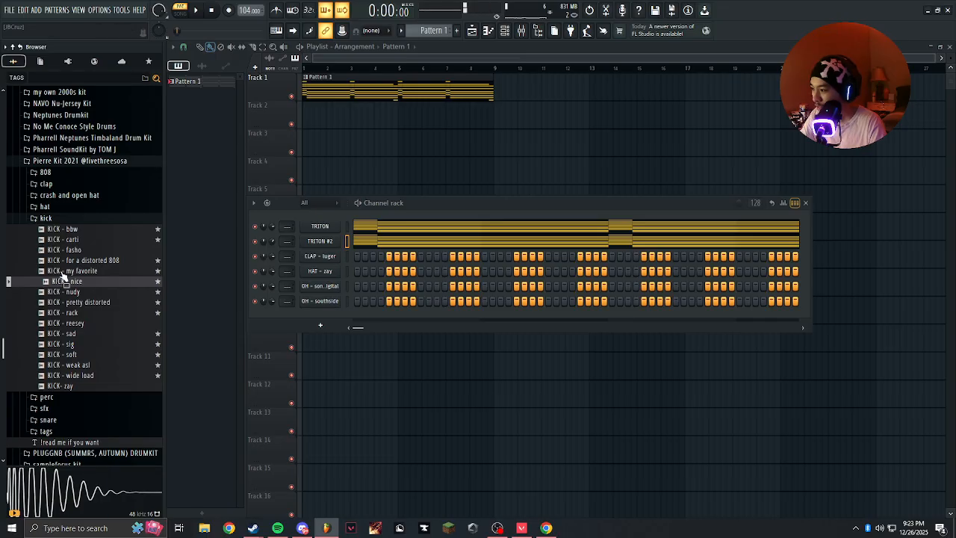
pyautogui.click(63, 271)
pyautogui.click(63, 262)
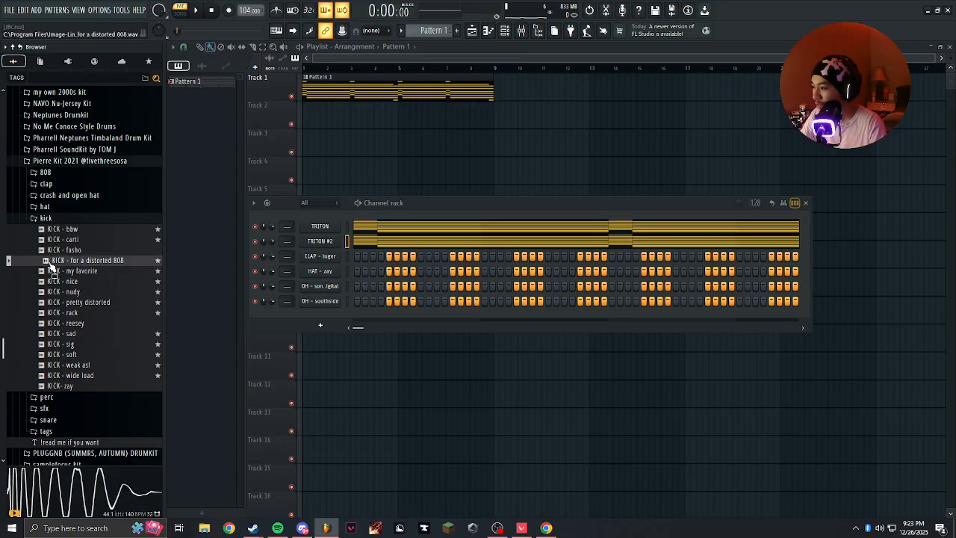
pyautogui.press('space')
pyautogui.click(51, 274)
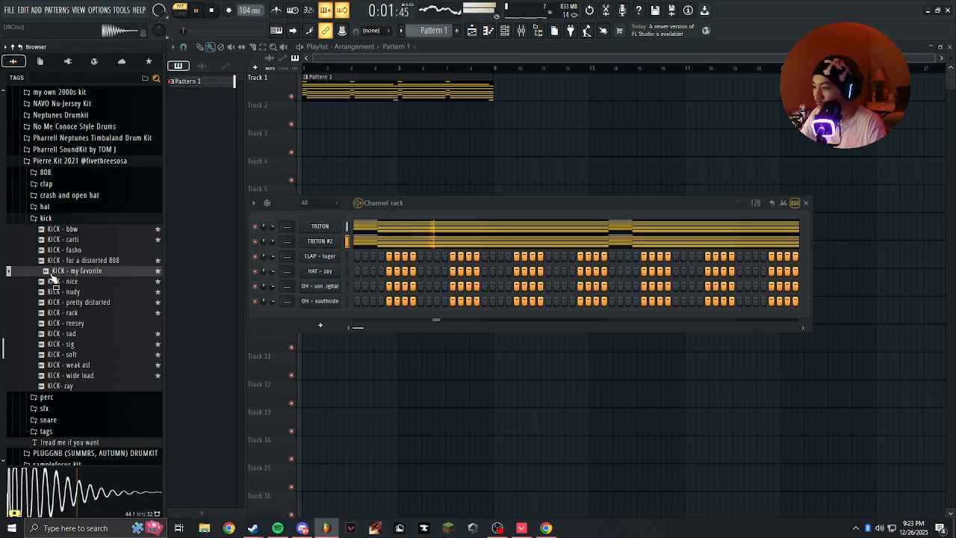
pyautogui.click(60, 283)
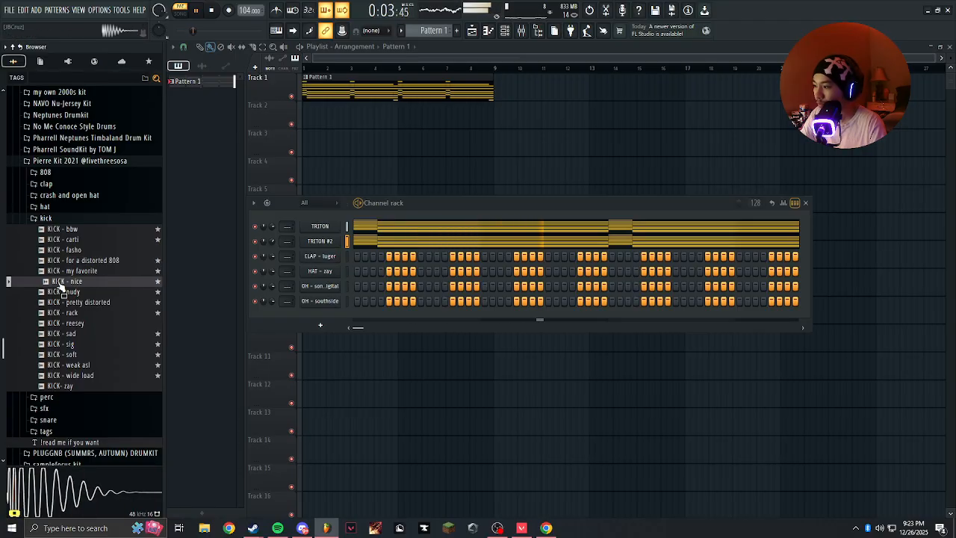
pyautogui.click(65, 262)
# Add the KICK - nice sample as a new channel above the clap and stop playback.
pyautogui.click(62, 283)
pyautogui.moveTo(62, 283); pyautogui.dragTo(328, 258)
pyautogui.press('space')
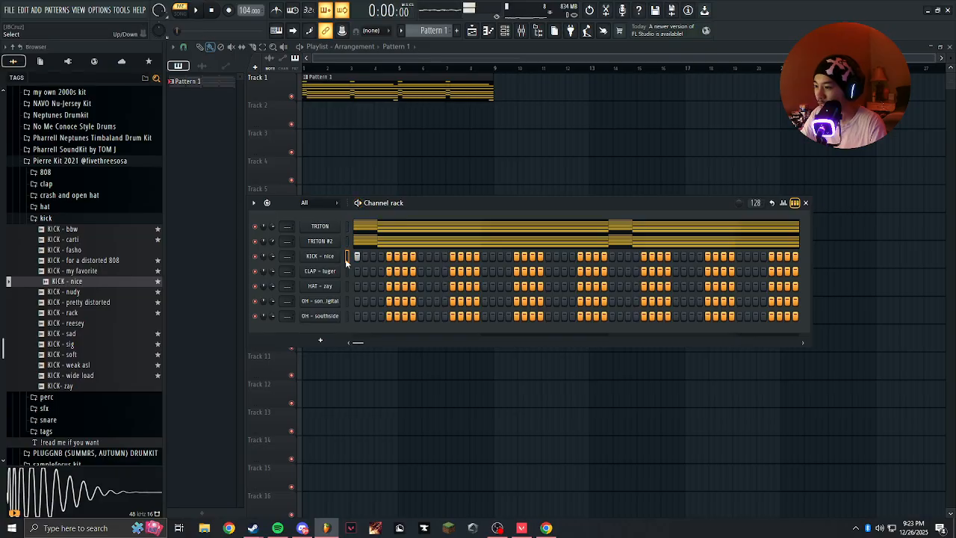
# Place C5 kick notes on steps 1 and 4 of bar 1 in the KICK - nice piano roll.
pyautogui.rightClick(327, 256)
pyautogui.click(374, 258)
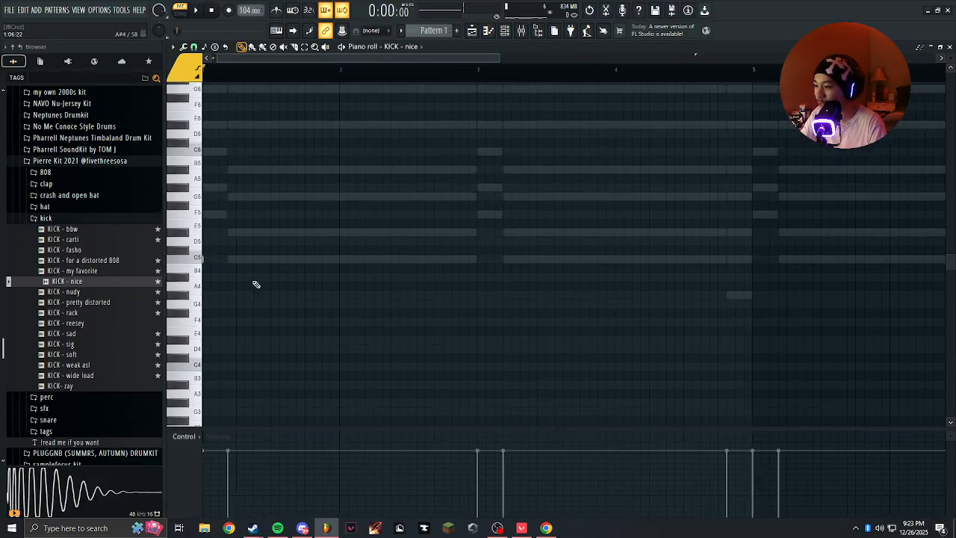
pyautogui.click(204, 240)
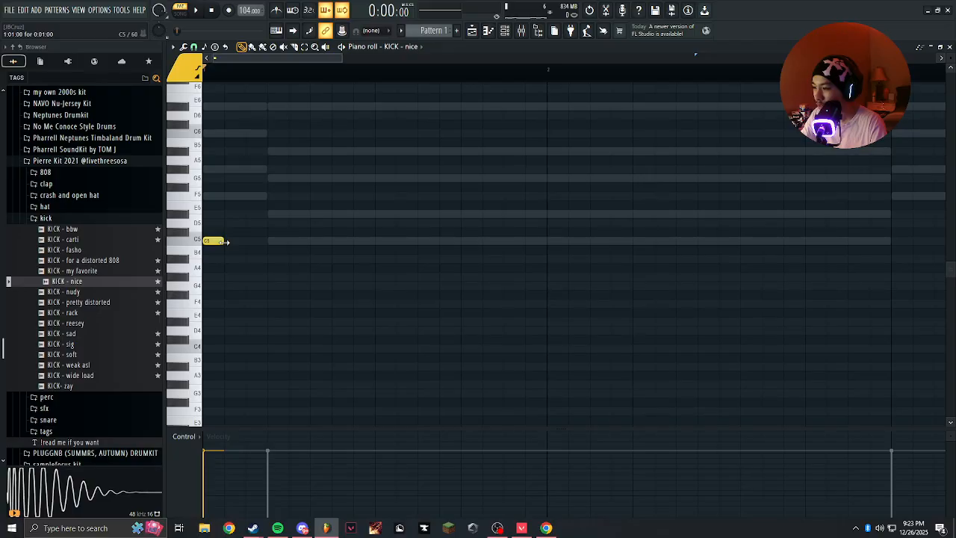
pyautogui.scroll(1, 950, 56)
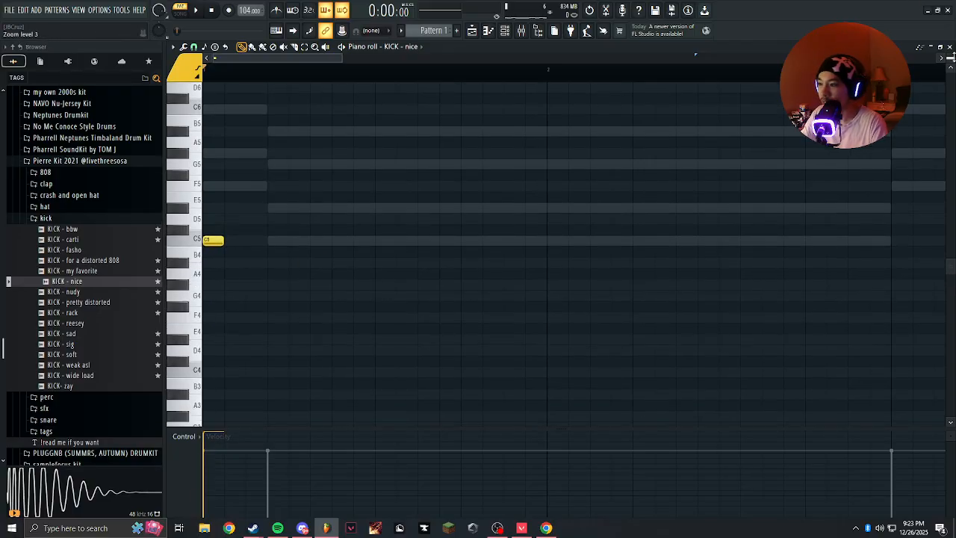
pyautogui.scroll(1, 239, 258)
pyautogui.click(256, 292)
pyautogui.rightClick(256, 293)
pyautogui.doubleClick(277, 273)
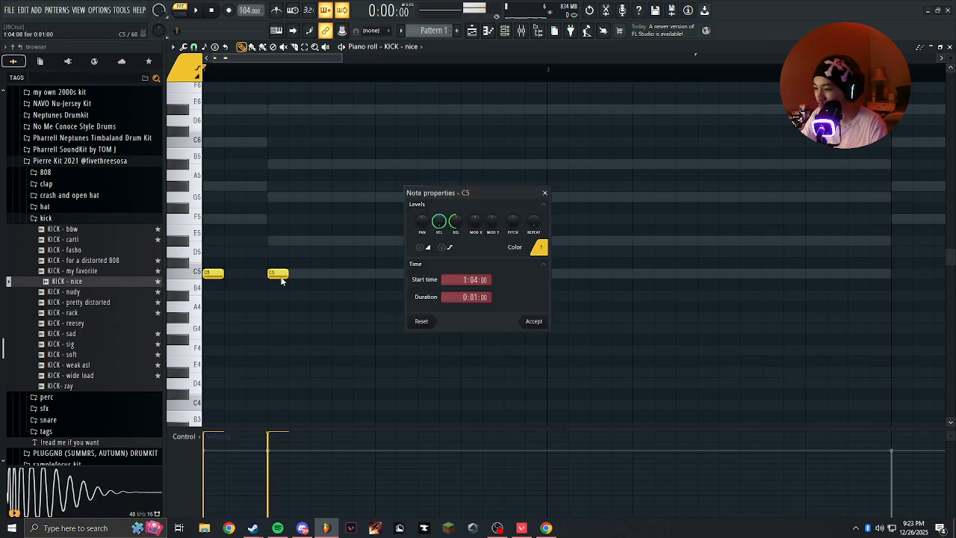
pyautogui.click(551, 193)
# Add C5 kick notes on steps 7 and 11 of bar 1 and steps 1 and 4 of bar 2 during playback with the metronome.
pyautogui.click(317, 284)
pyautogui.rightClick(317, 284)
pyautogui.press('space')
pyautogui.click(342, 273)
pyautogui.click(433, 273)
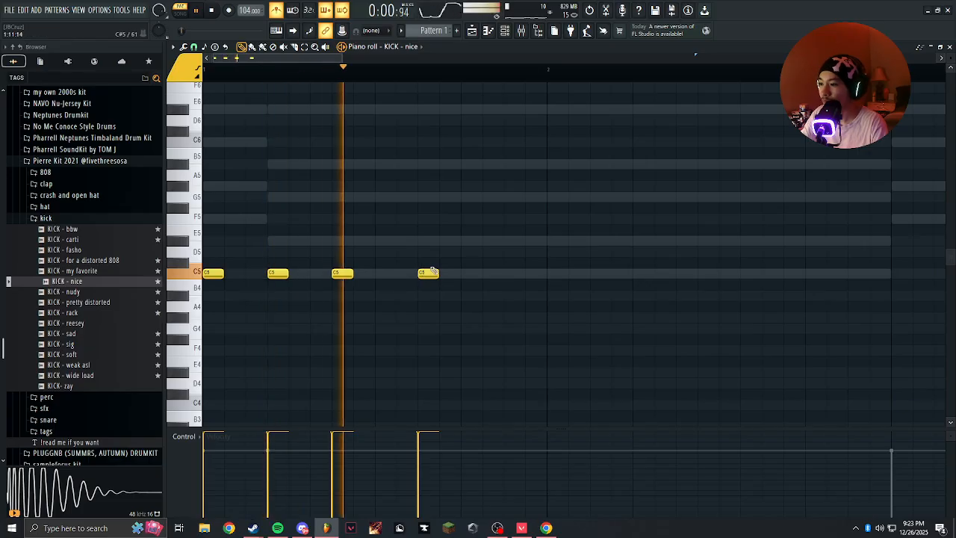
pyautogui.click(557, 273)
pyautogui.click(643, 264)
pyautogui.rightClick(643, 264)
pyautogui.click(620, 275)
pyautogui.click(620, 317)
pyautogui.rightClick(618, 321)
# Complete the two-bar kick rhythm with C5 notes on steps 11 and 14 of bar 2 and stop playback.
pyautogui.scroll(-2, 590, 314)
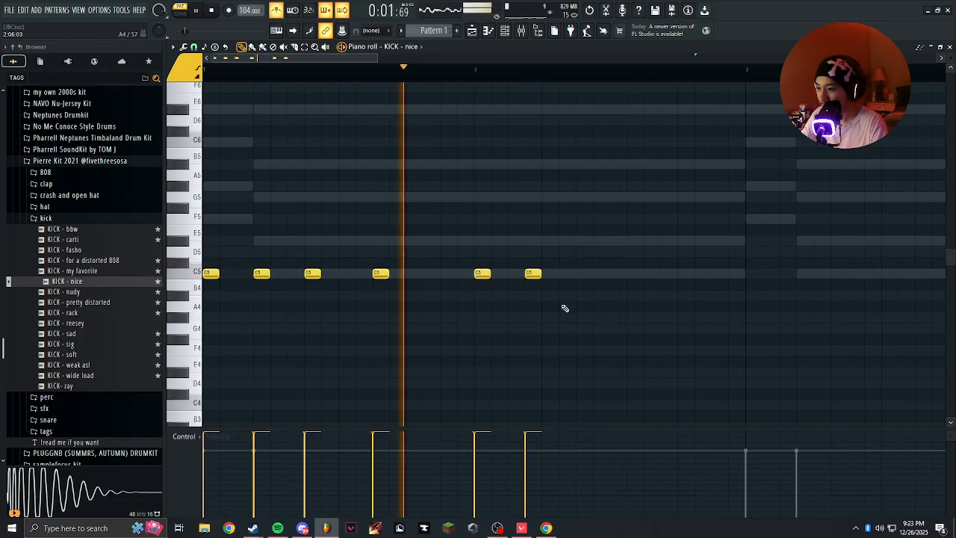
pyautogui.click(651, 273)
pyautogui.click(703, 273)
pyautogui.scroll(-2, 537, 77)
pyautogui.press('space')
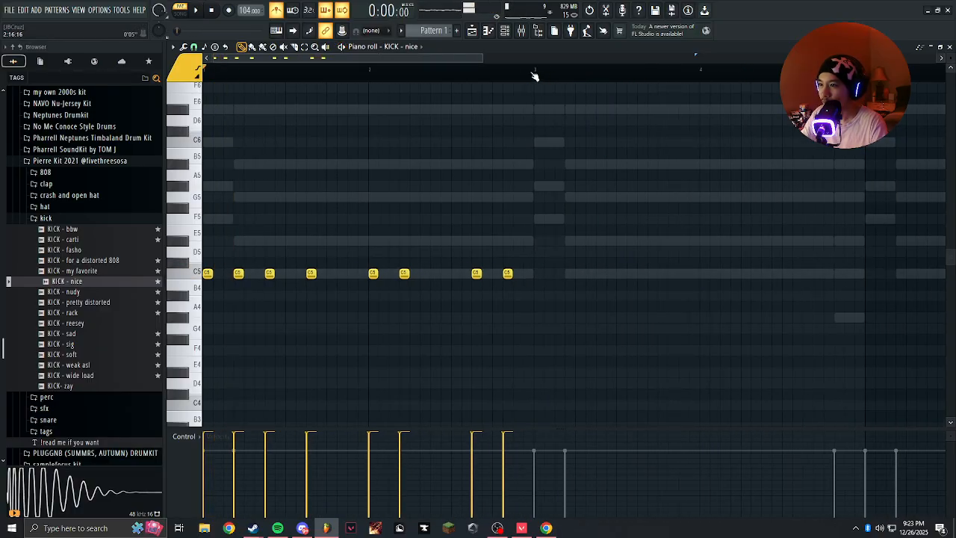
# Duplicate the two-bar kick rhythm three times to fill all eight bars and deselect the notes.
pyautogui.hotkey('ctrl', 'a')
pyautogui.scroll(-2, 447, 179)
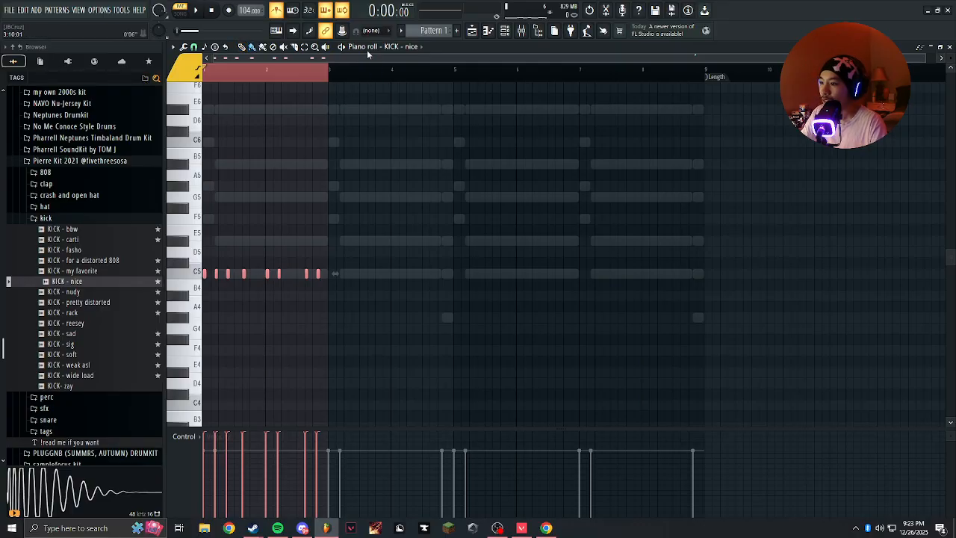
pyautogui.hotkey('ctrl', 'b')
pyautogui.hotkey('ctrl', 'b')
pyautogui.hotkey('ctrl', 'b')
pyautogui.hotkey('ctrl', 'd')
pyautogui.press('space')
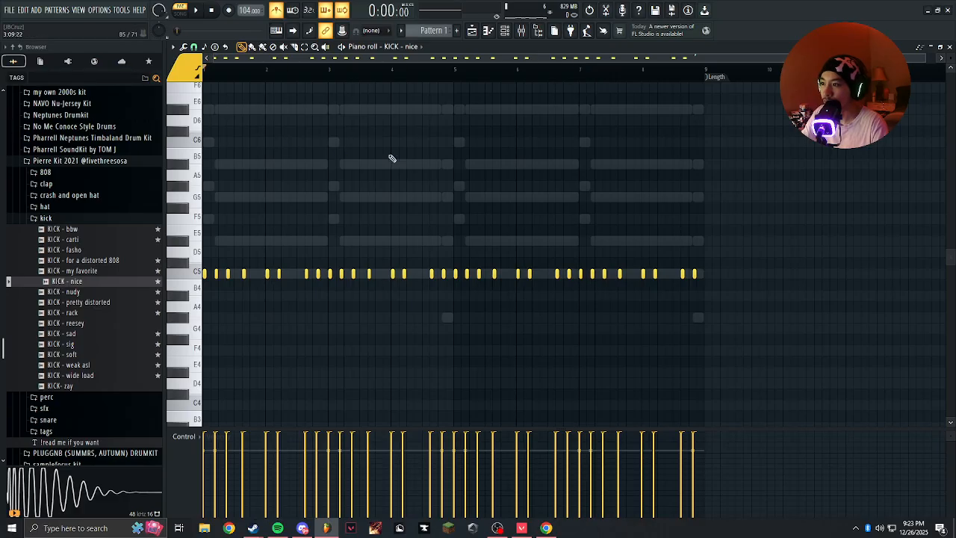
# Save the project as "alyas tutorial" in a new project folder.
pyautogui.hotkey('ctrl', 's')
pyautogui.press('Escape')
pyautogui.click(512, 35)
pyautogui.hotkey('ctrl', 's')
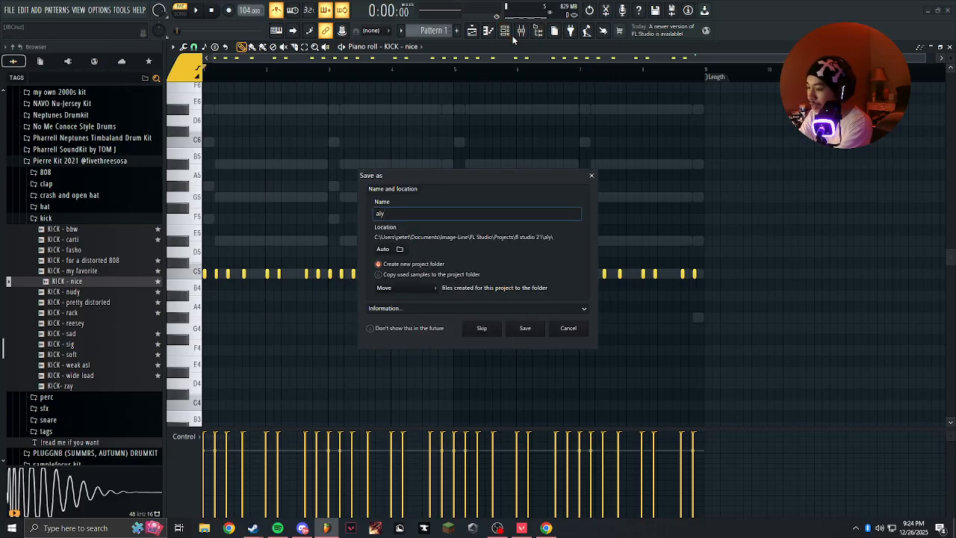
pyautogui.write('alyas tutori')
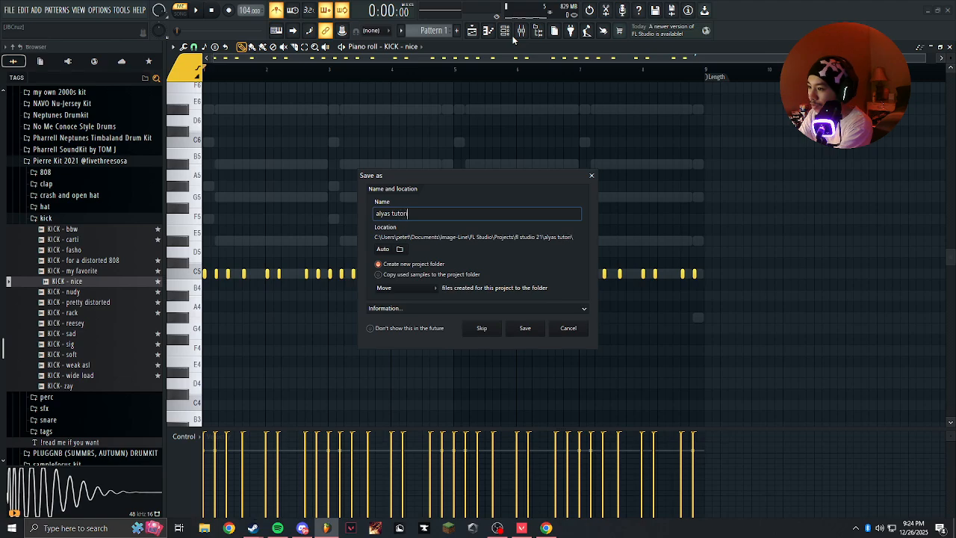
pyautogui.write('al')
pyautogui.press('Return')
# Play the pattern with the channel rack shown, turn off the metronome and collapse the Pierre Kit 2021 folder.
pyautogui.press('space')
pyautogui.click(512, 36)
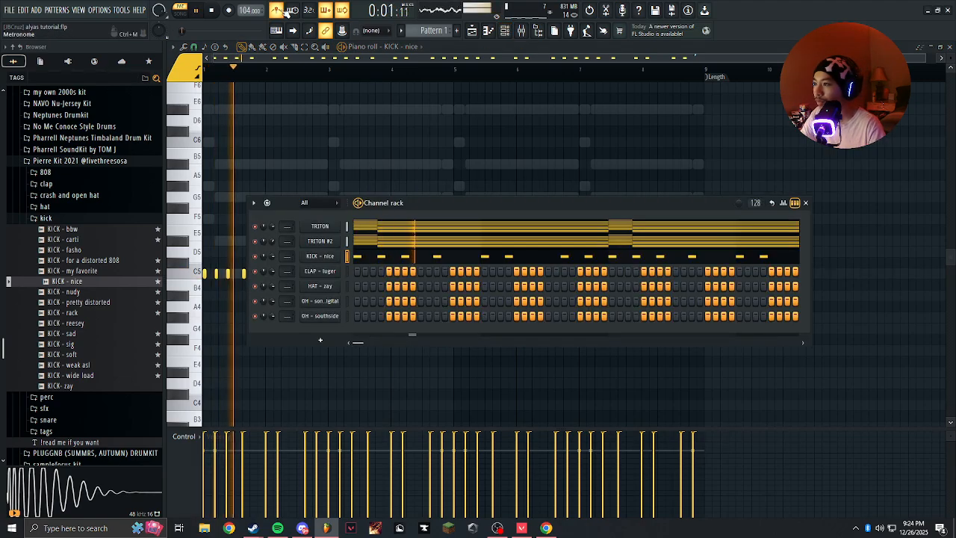
pyautogui.click(46, 218)
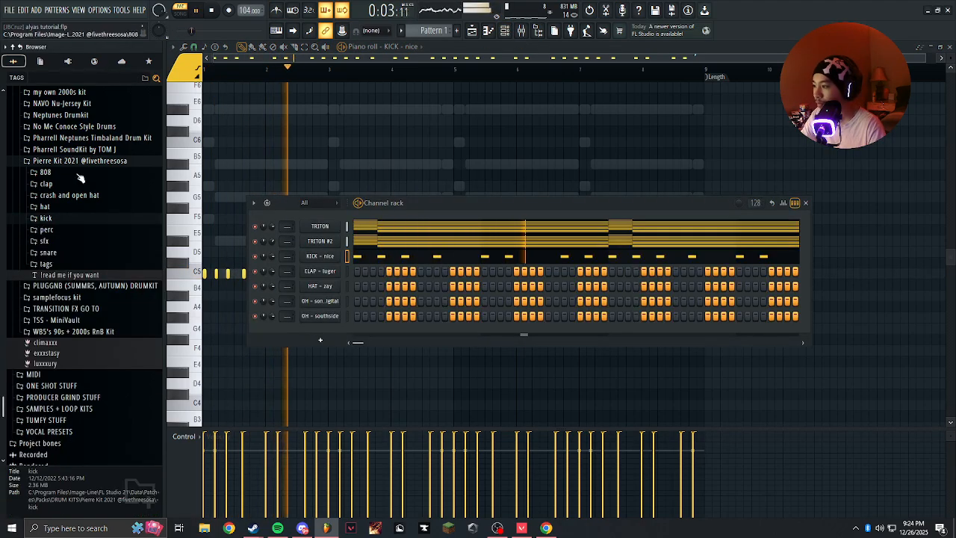
pyautogui.click(78, 162)
pyautogui.scroll(3, 77, 165)
pyautogui.rightClick(330, 273)
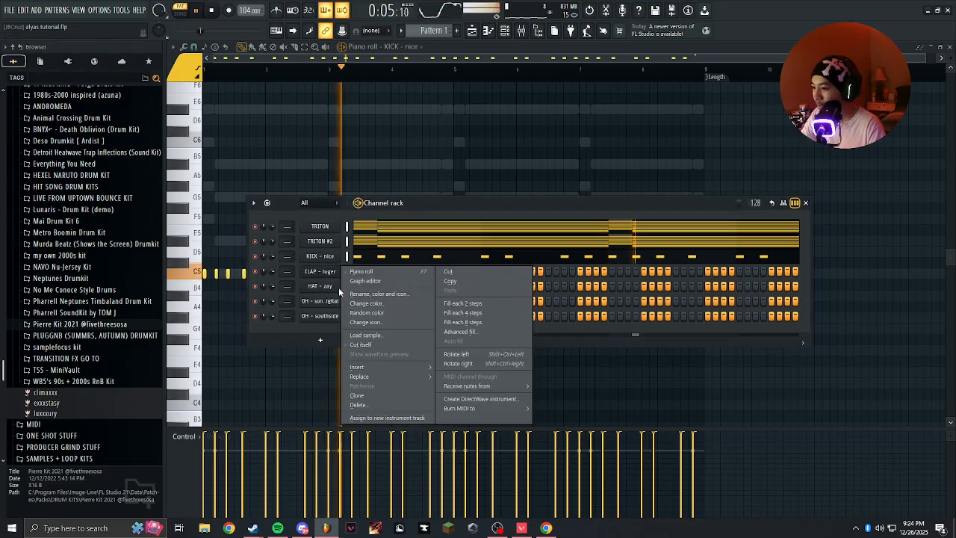
pyautogui.click(460, 331)
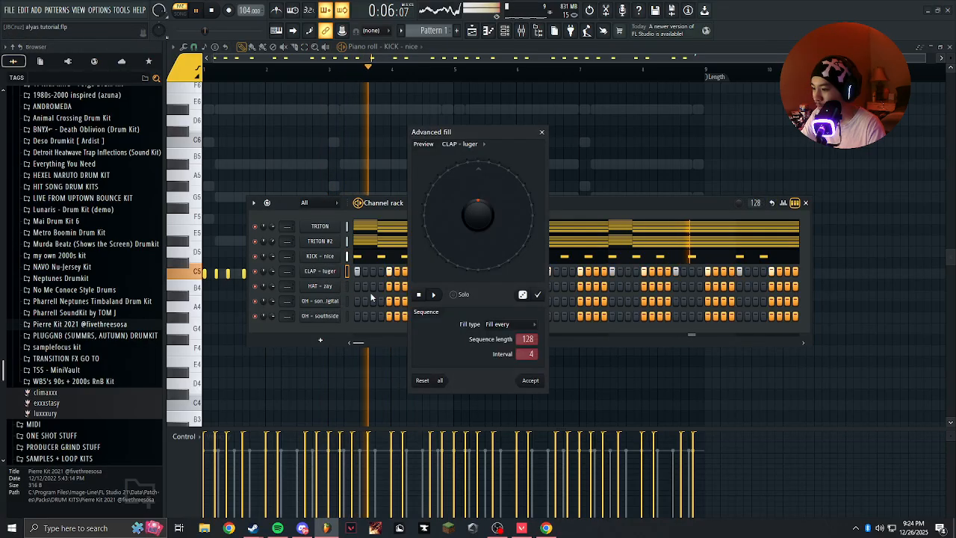
pyautogui.click(541, 131)
pyautogui.rightClick(336, 274)
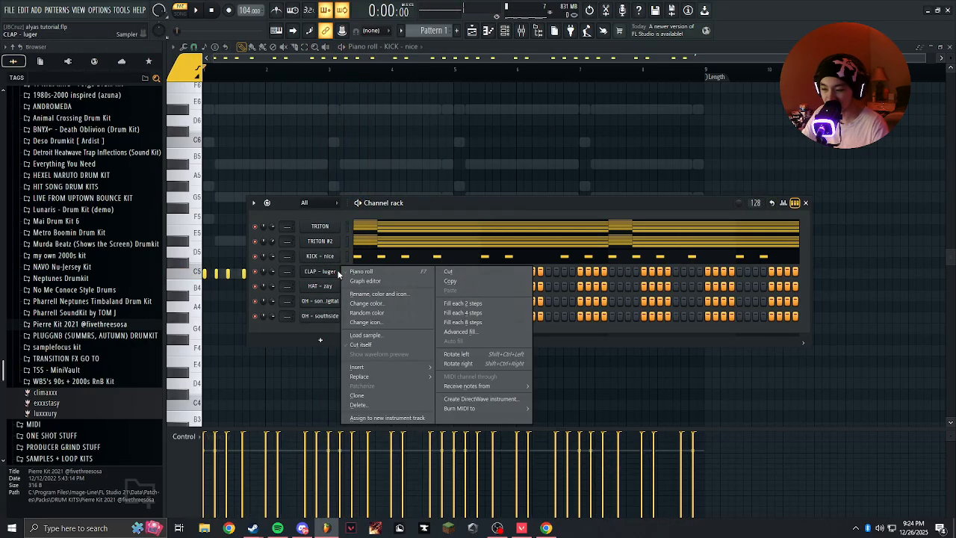
pyautogui.press('a')
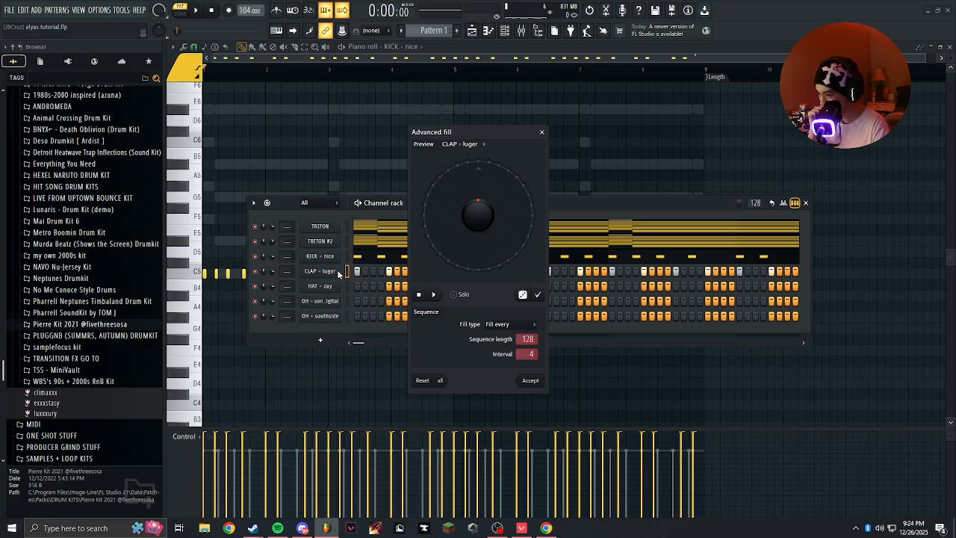
pyautogui.press('Escape')
# Fill the CLAP – luger channel over 128 steps with Advanced fill at an interval of 8, starting on step 5.
pyautogui.rightClick(324, 272)
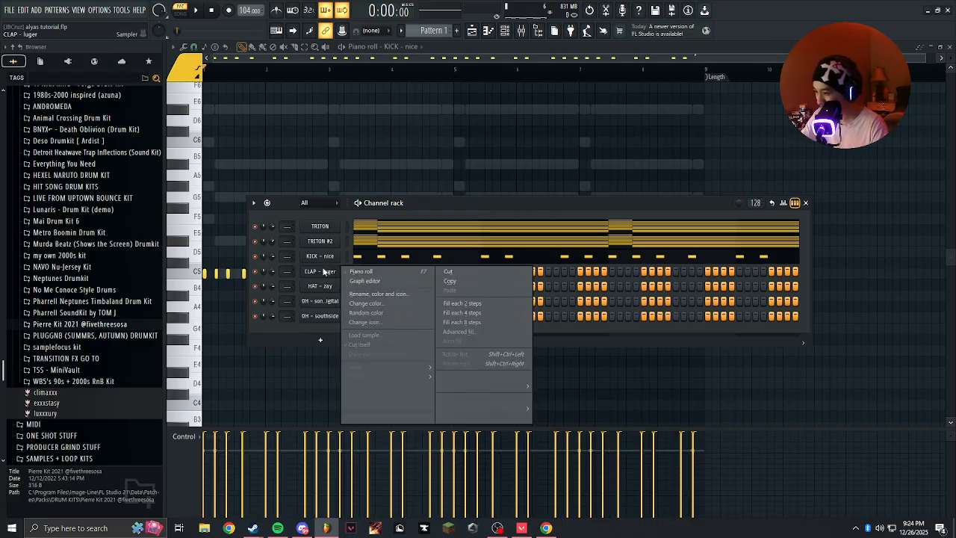
pyautogui.press('a')
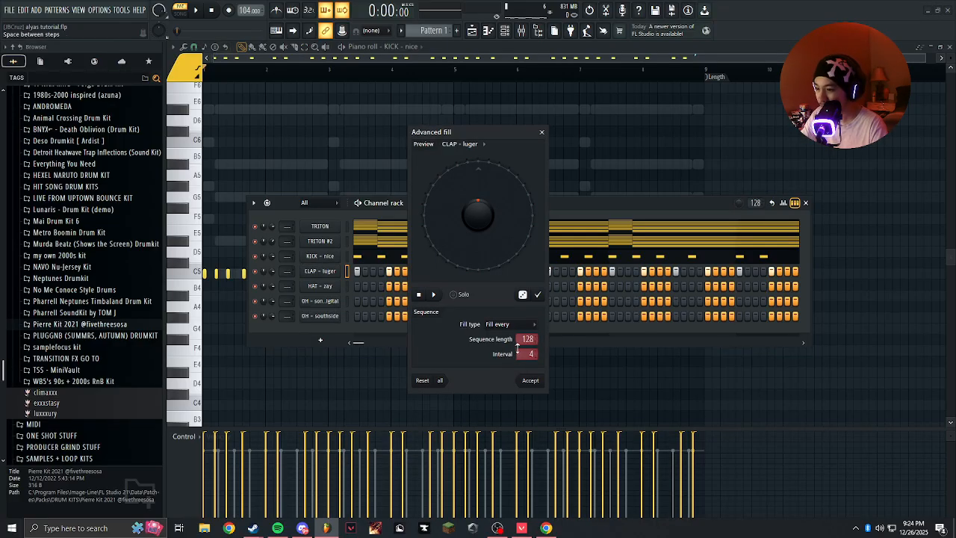
pyautogui.scroll(4, 523, 353)
pyautogui.moveTo(493, 135); pyautogui.dragTo(649, 145)
pyautogui.scroll(-7, 683, 364)
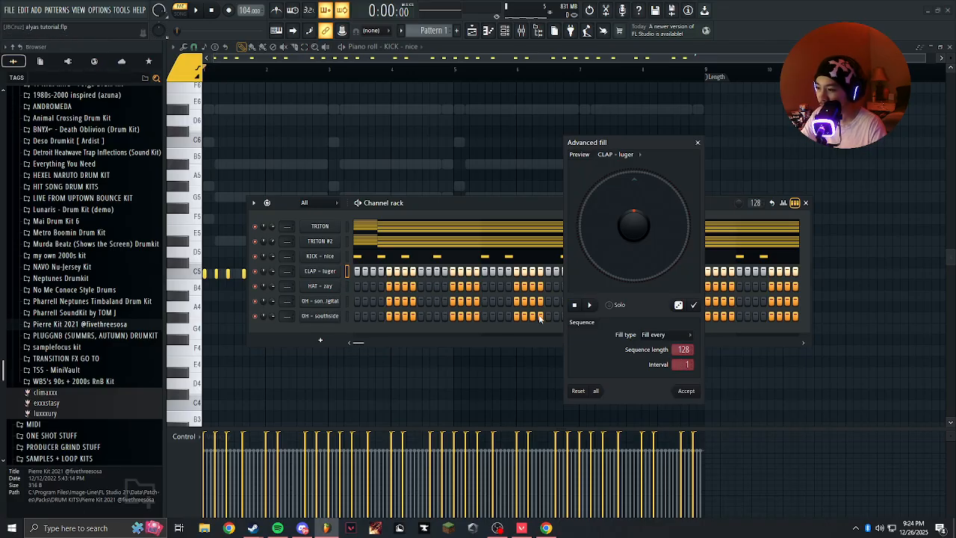
pyautogui.press('space')
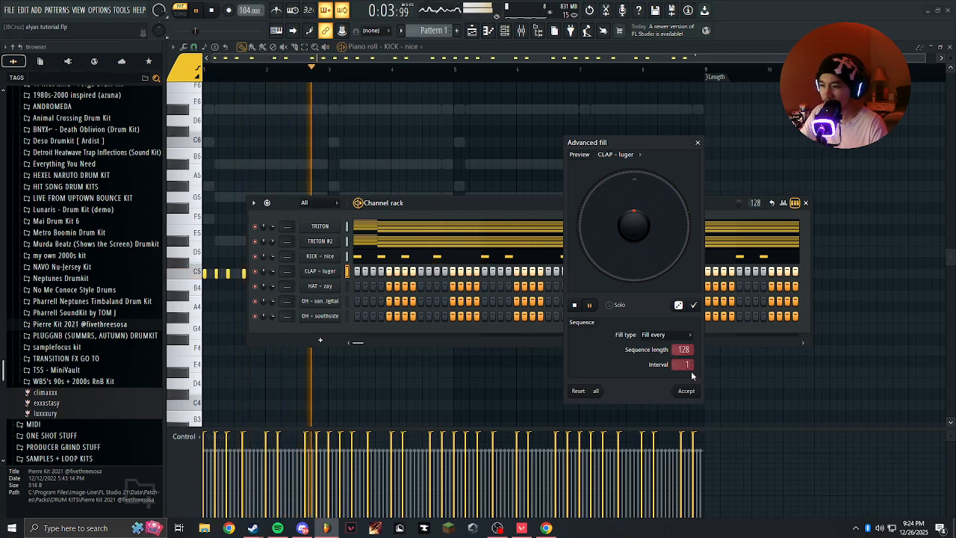
pyautogui.scroll(7, 682, 363)
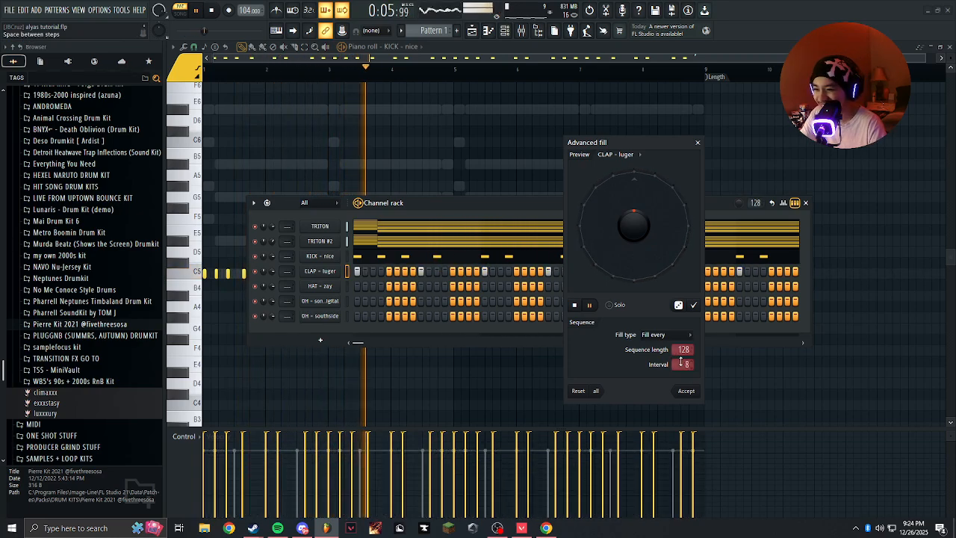
pyautogui.press('space')
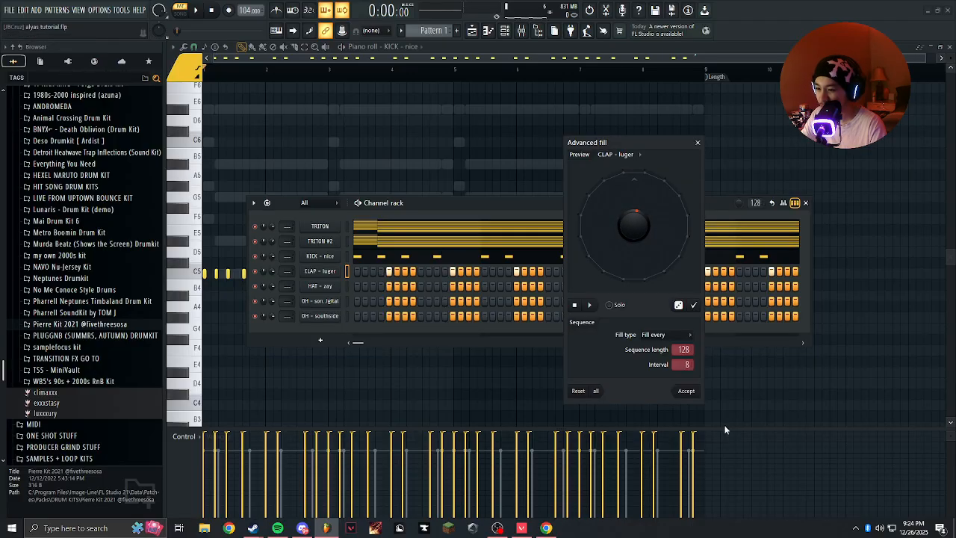
pyautogui.click(685, 392)
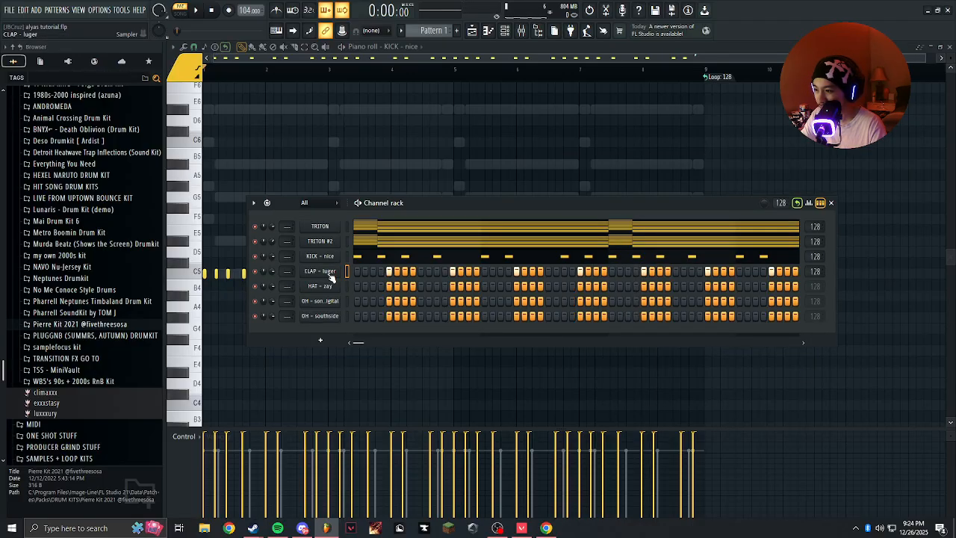
# Play the pattern and check the CLAP – luger notes in the piano roll, returning to the channel rack.
pyautogui.rightClick(241, 9)
pyautogui.click(236, 15)
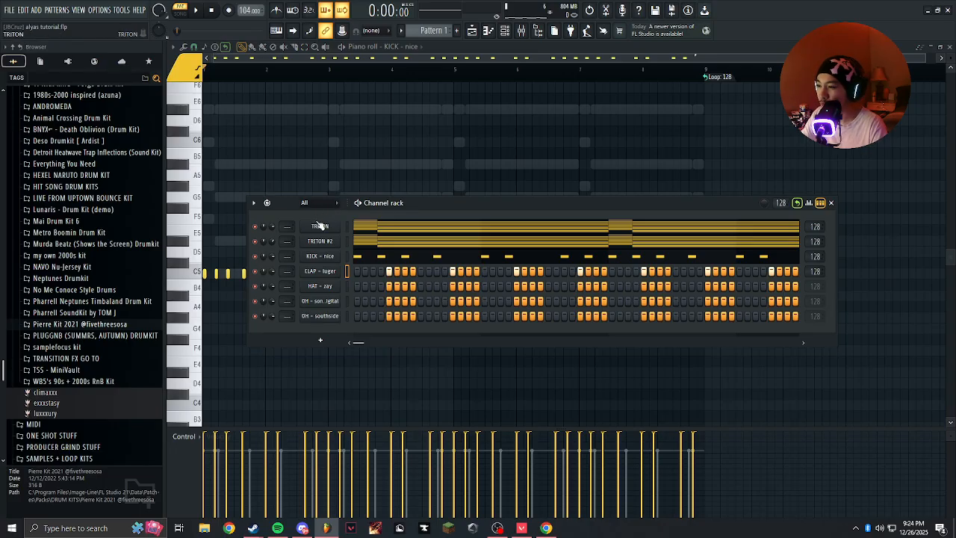
pyautogui.click(319, 224)
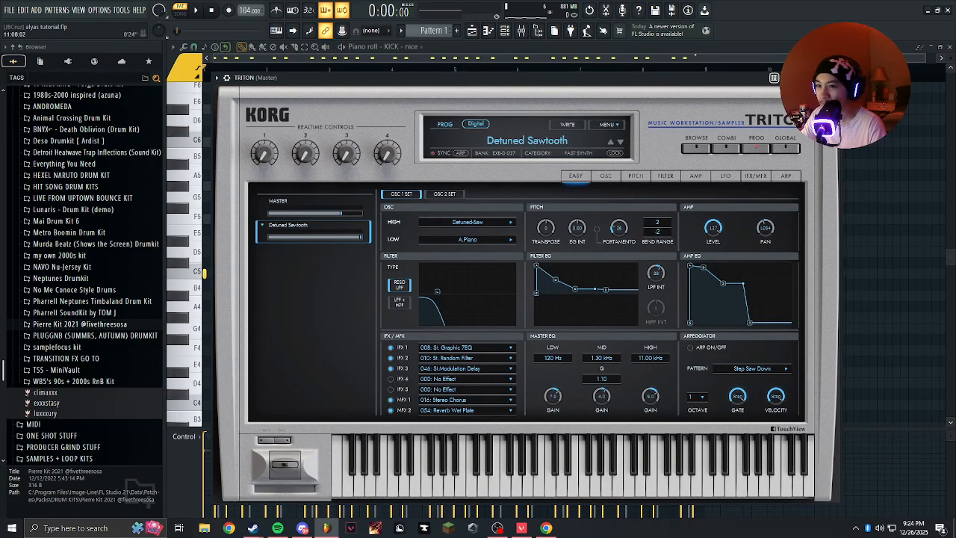
pyautogui.press('Escape')
pyautogui.press('space')
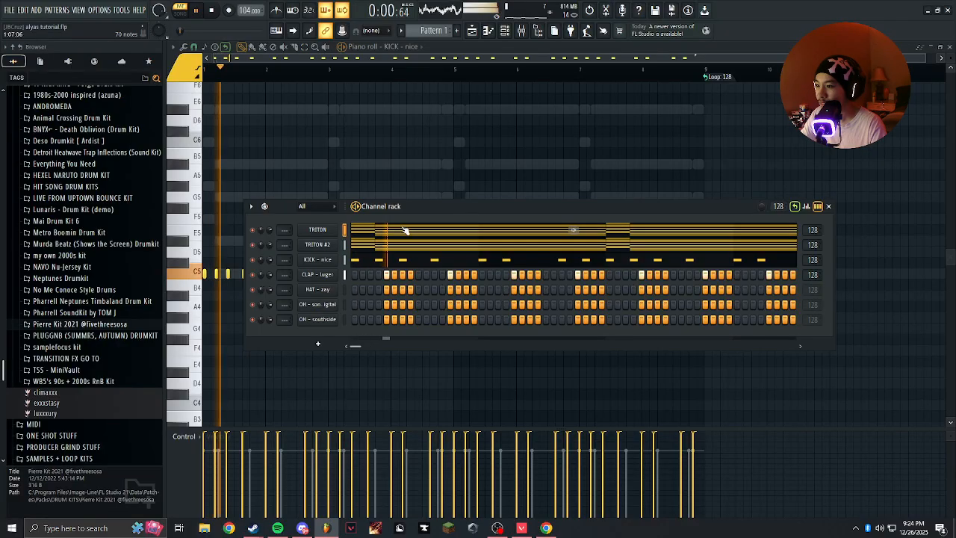
pyautogui.rightClick(313, 273)
pyautogui.click(353, 273)
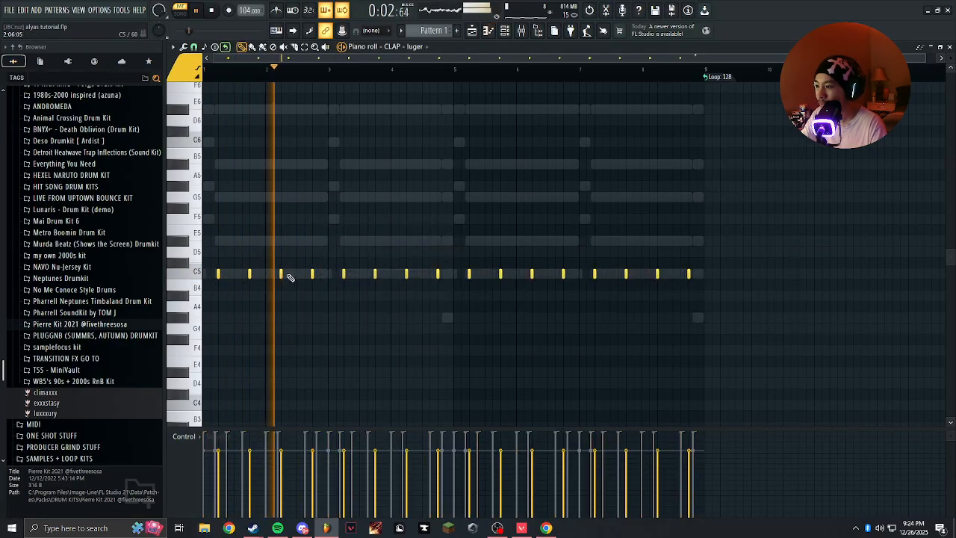
pyautogui.hotkey('ctrl', 'd')
pyautogui.click(505, 30)
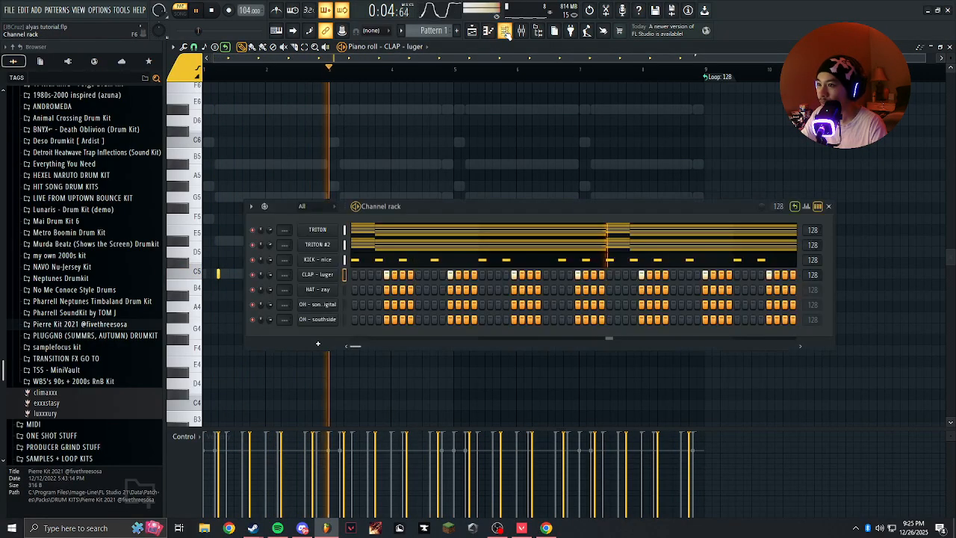
pyautogui.press('space')
# Replace the HAT – zay channel's sample with the eagle shaker from the percussion folder of 1980s-2000 inspired (azuna).
pyautogui.scroll(3, 97, 280)
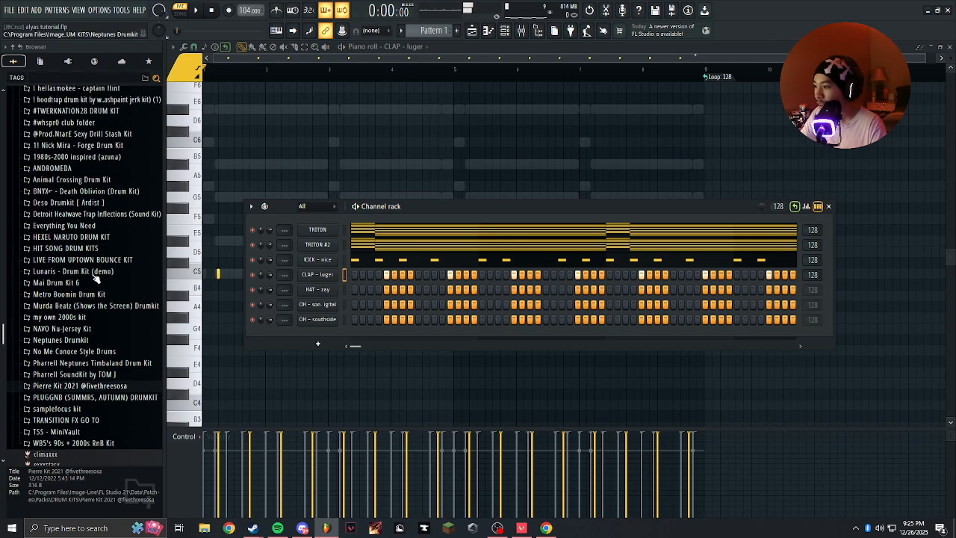
pyautogui.scroll(1, 98, 257)
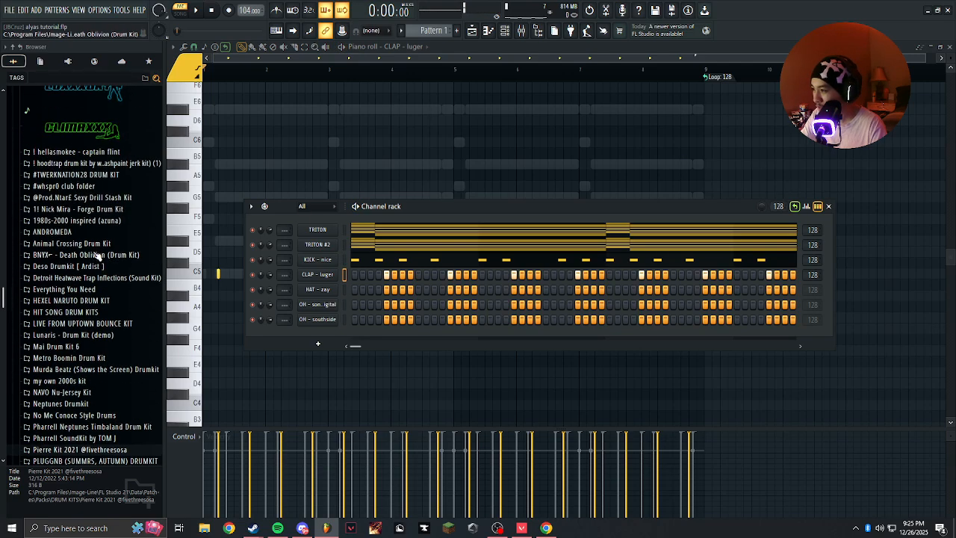
pyautogui.click(95, 221)
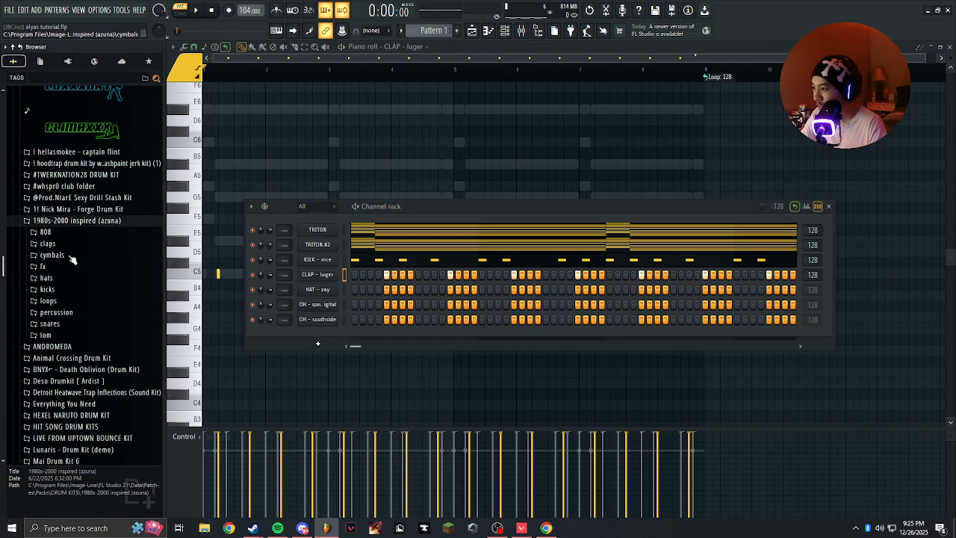
pyautogui.click(60, 312)
pyautogui.scroll(-4, 75, 313)
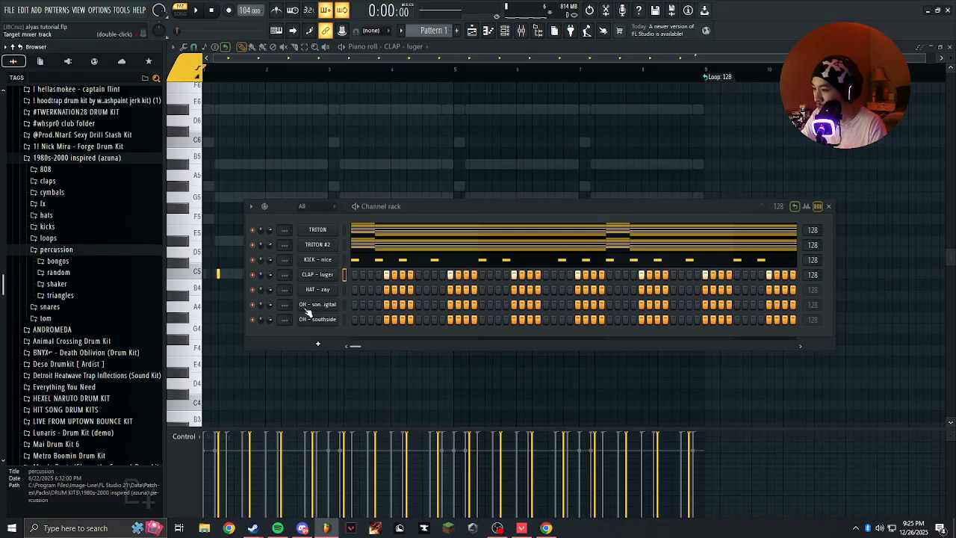
pyautogui.click(63, 295)
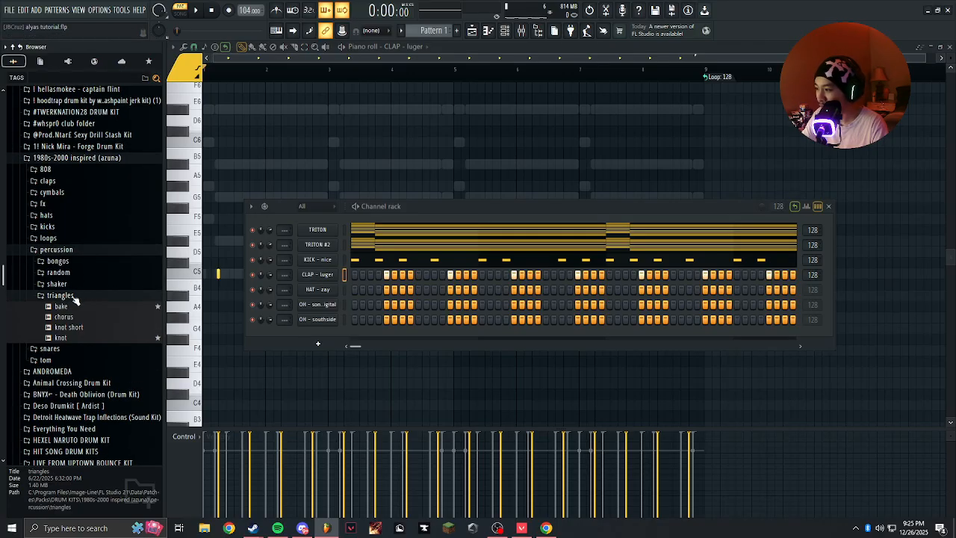
pyautogui.click(74, 297)
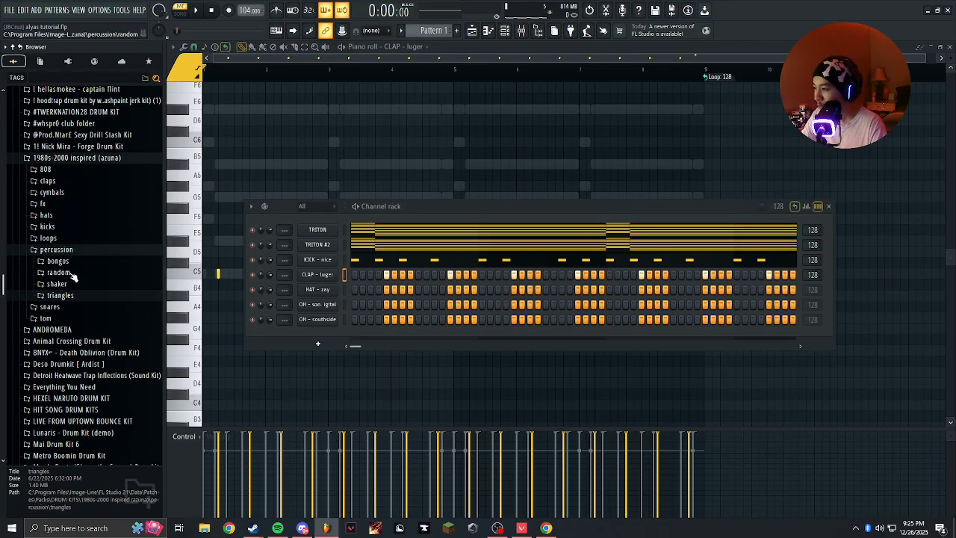
pyautogui.click(75, 284)
pyautogui.click(66, 295)
pyautogui.moveTo(66, 295); pyautogui.dragTo(323, 292)
# Place C5 notes on steps 3 and 4 of bar 1 in the eagle channel's piano roll and start playback.
pyautogui.rightClick(322, 291)
pyautogui.click(358, 290)
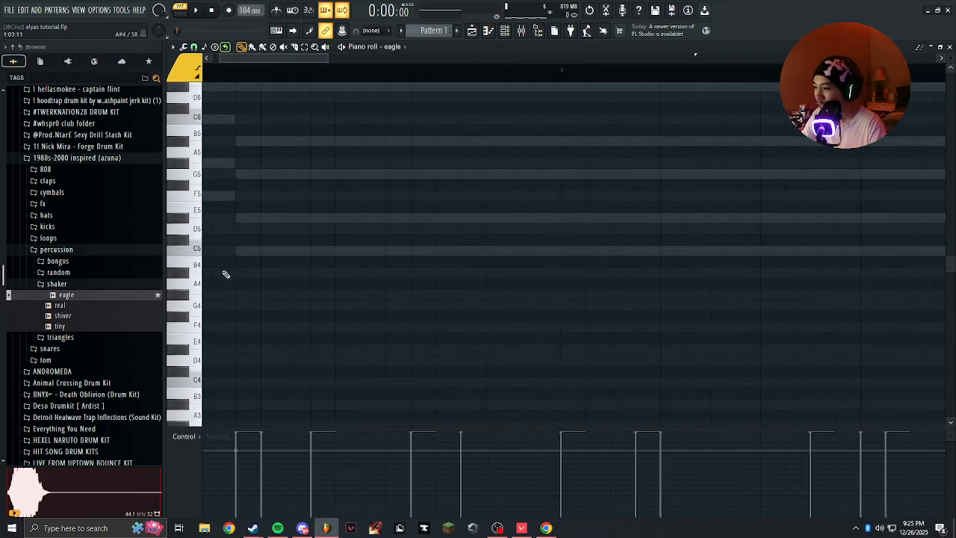
pyautogui.click(257, 263)
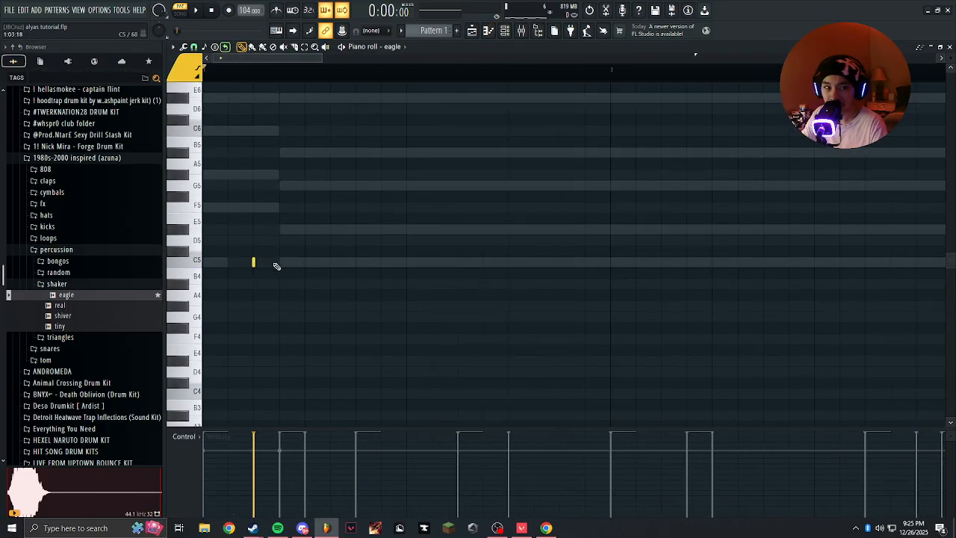
pyautogui.moveTo(263, 427); pyautogui.dragTo(269, 393)
pyautogui.click(281, 262)
pyautogui.click(305, 319)
pyautogui.rightClick(304, 319)
pyautogui.press('space')
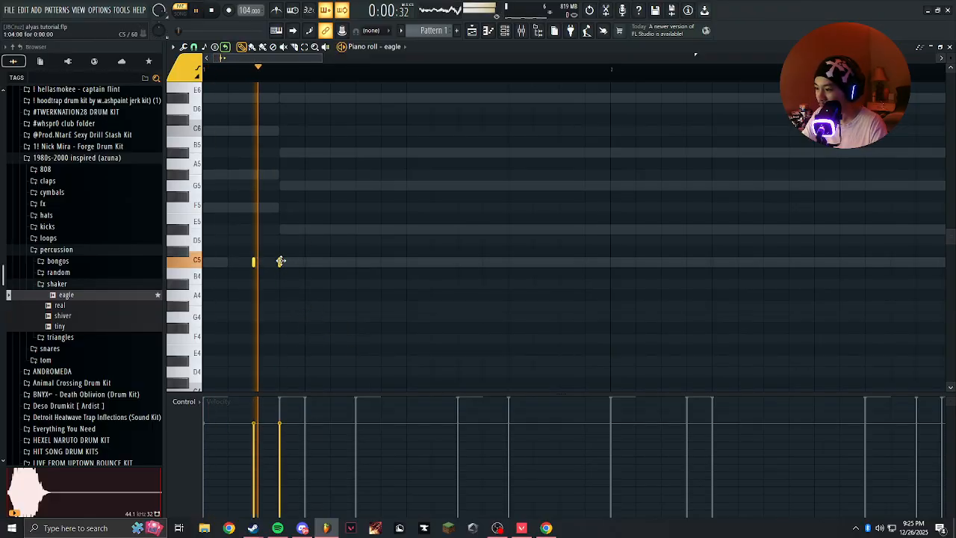
# Add C5 shaker notes on steps 7, 8, 10 and 11 of bar 1 while auditioning the pattern.
pyautogui.click(355, 262)
pyautogui.click(381, 263)
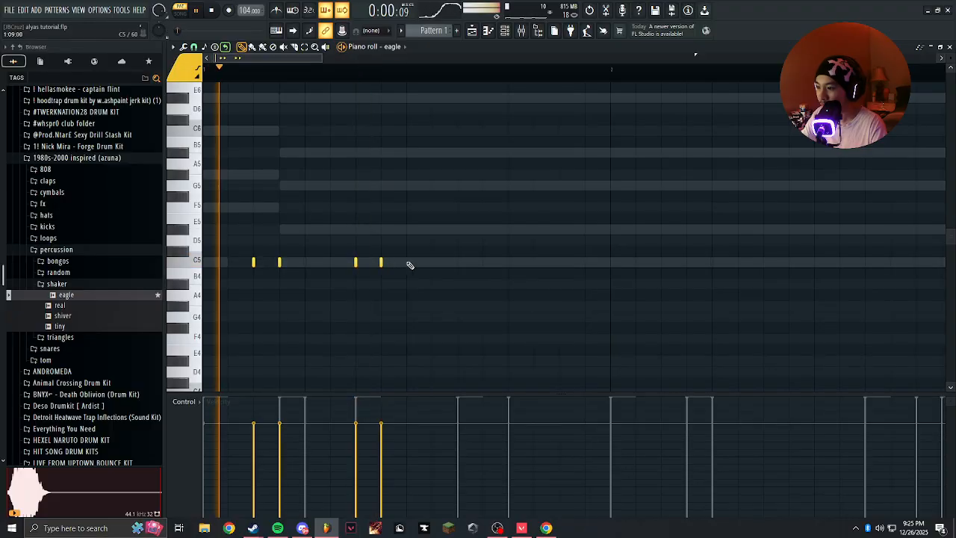
pyautogui.click(457, 262)
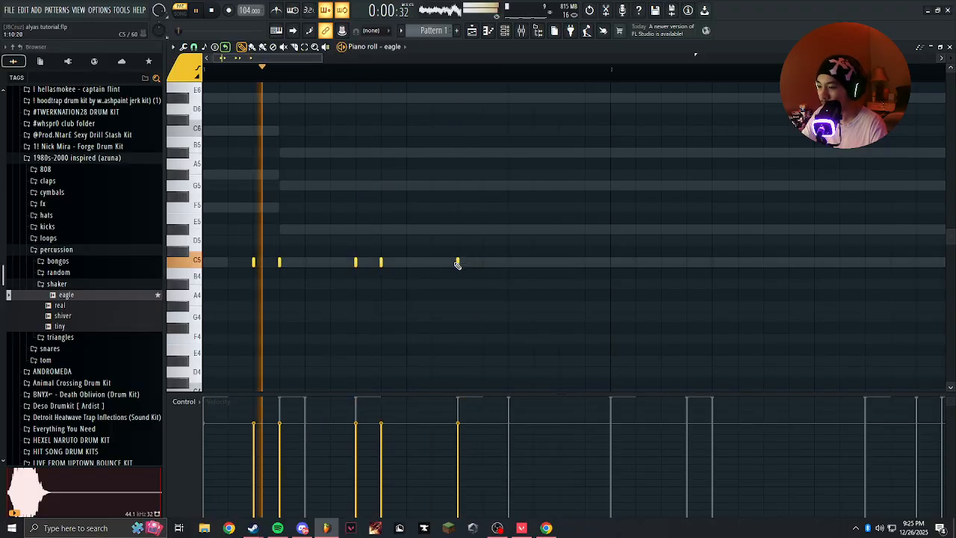
pyautogui.press('space')
# Try extra shaker notes on steps 13 and 5 of bar 1 during playback and remove them.
pyautogui.press('space')
pyautogui.click(431, 262)
pyautogui.click(508, 263)
pyautogui.rightClick(508, 263)
pyautogui.press('space')
pyautogui.press('space')
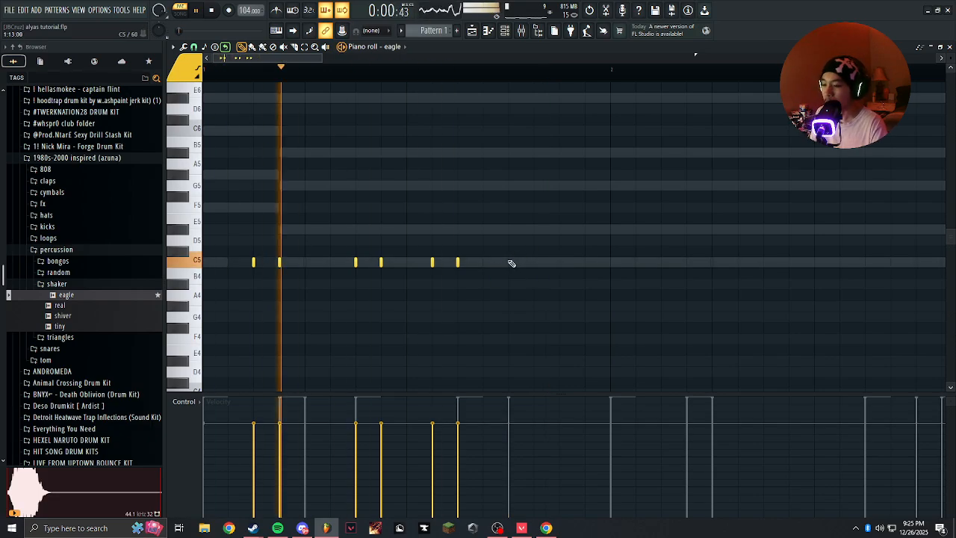
pyautogui.click(307, 262)
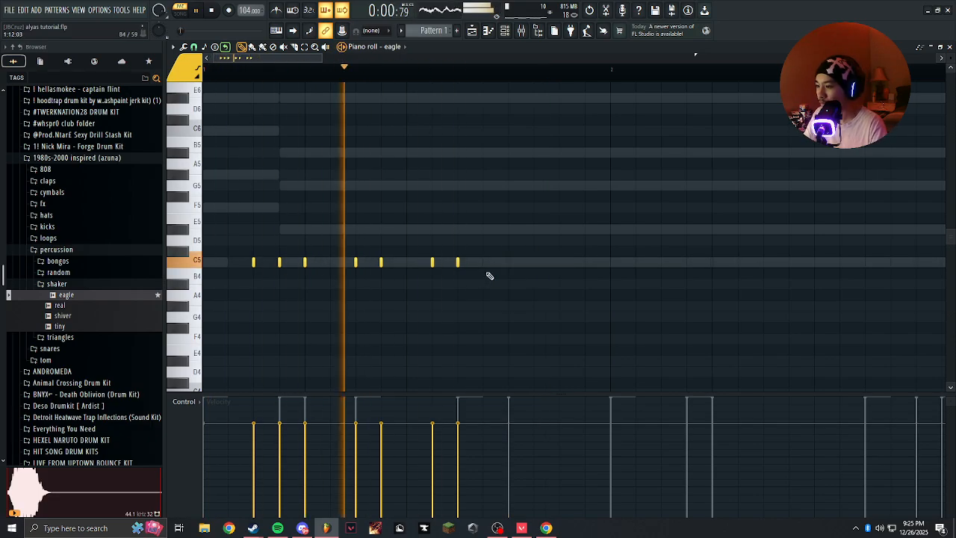
pyautogui.rightClick(306, 262)
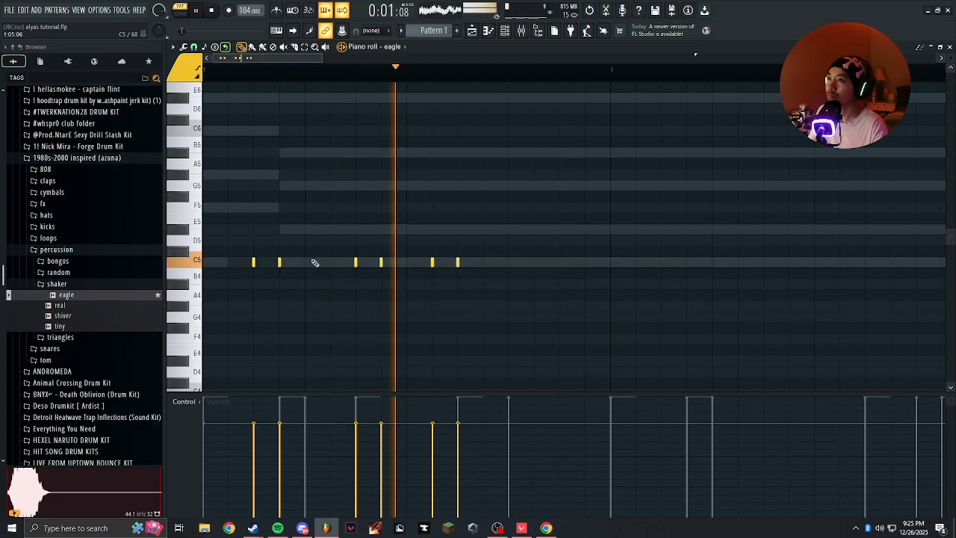
pyautogui.press('space')
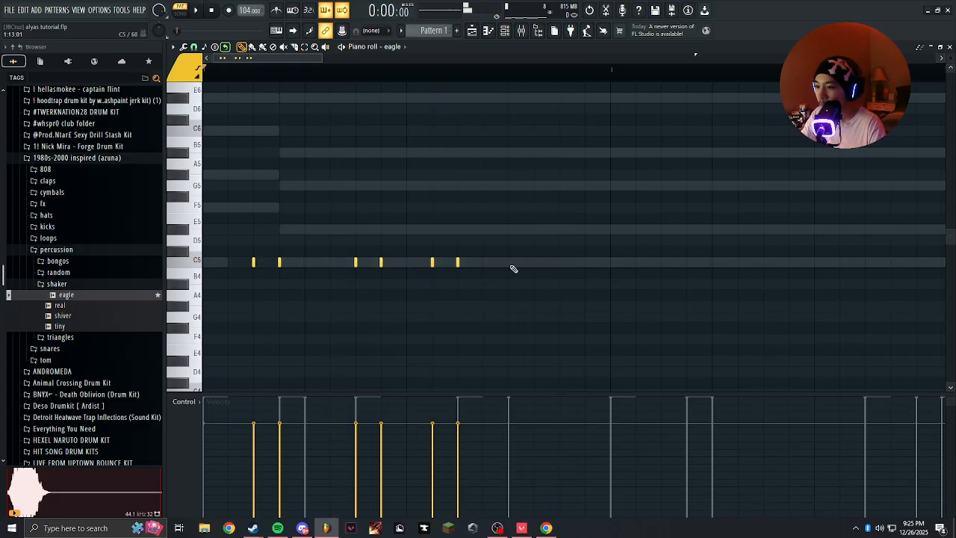
# Fill steps 13 to 16 of bar 1 with C5 shaker notes and play the pattern.
pyautogui.click(533, 263)
pyautogui.click(585, 262)
pyautogui.press('space')
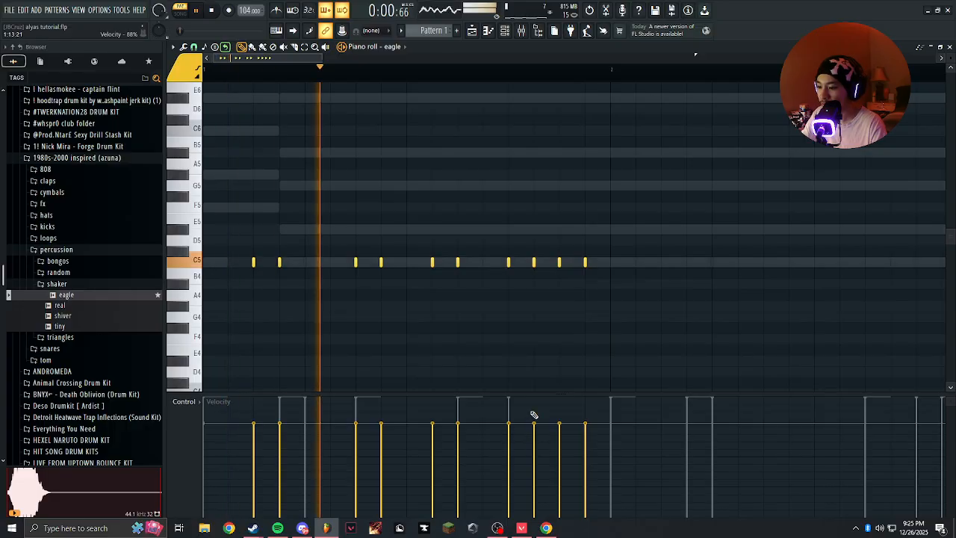
# Vary the shaker velocities, raising the notes on steps 14 to 16 and lowering those on steps 3, 7 and 10.
pyautogui.click(584, 411)
pyautogui.click(559, 418)
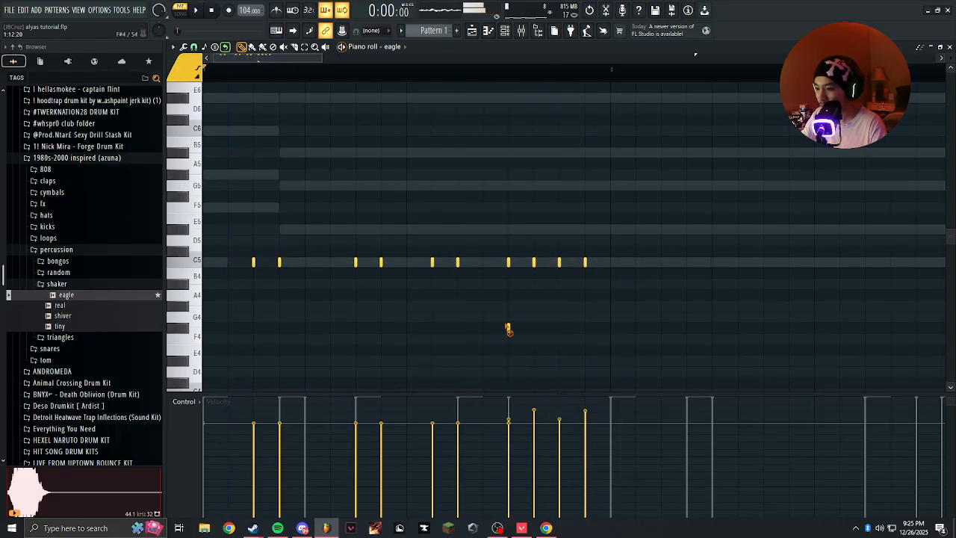
pyautogui.click(431, 436)
pyautogui.click(253, 436)
pyautogui.press('space')
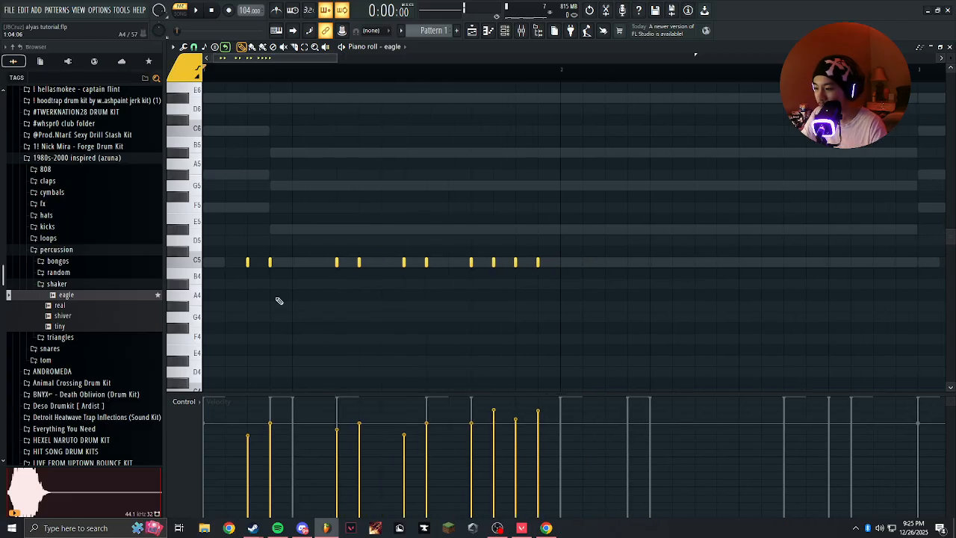
# Try a time shift of 0:02 on the eagle shaker channel while auditioning the pattern.
pyautogui.click(504, 31)
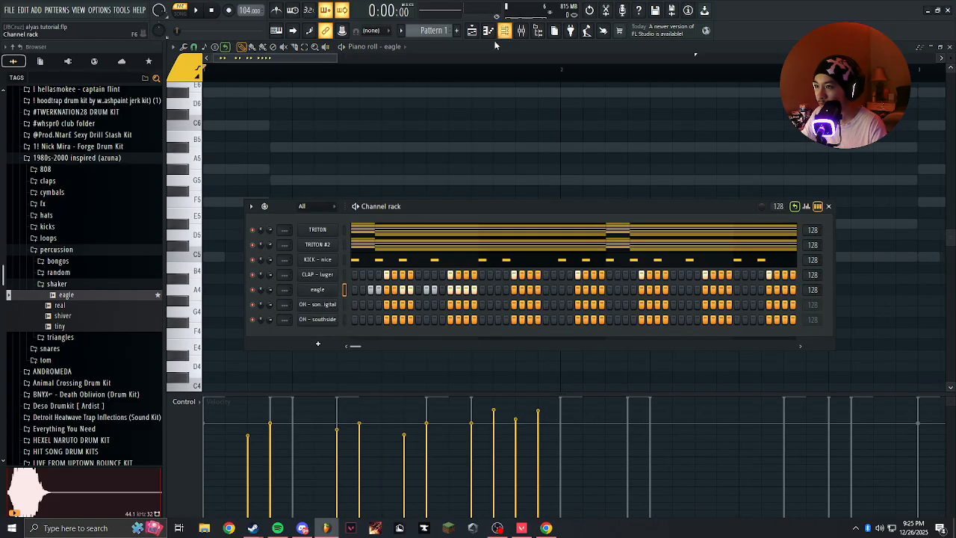
pyautogui.click(321, 290)
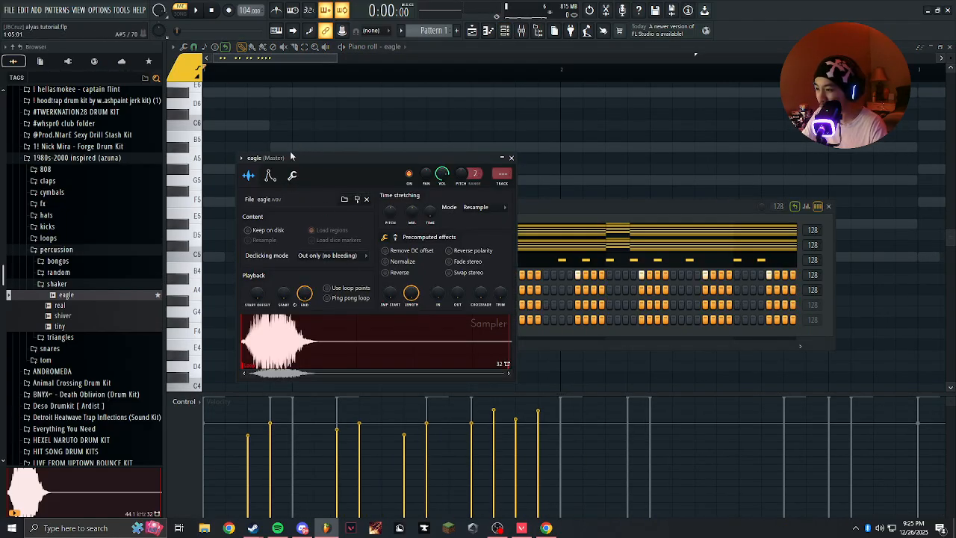
pyautogui.moveTo(359, 166); pyautogui.dragTo(439, 146)
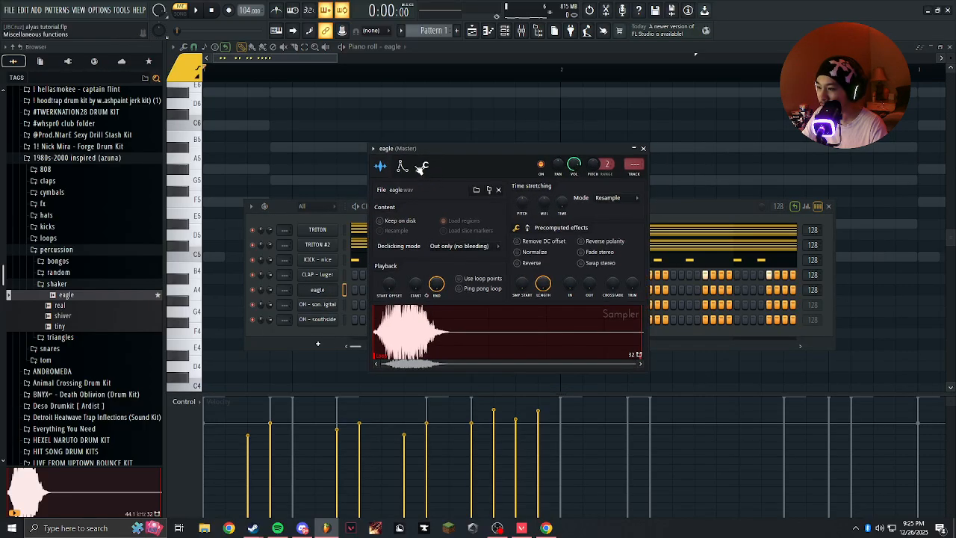
pyautogui.click(426, 167)
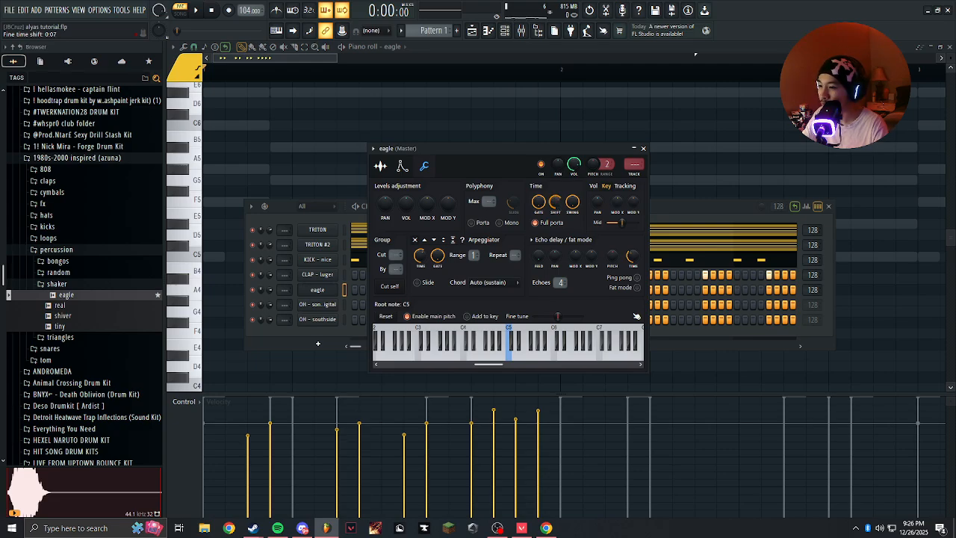
pyautogui.press('space')
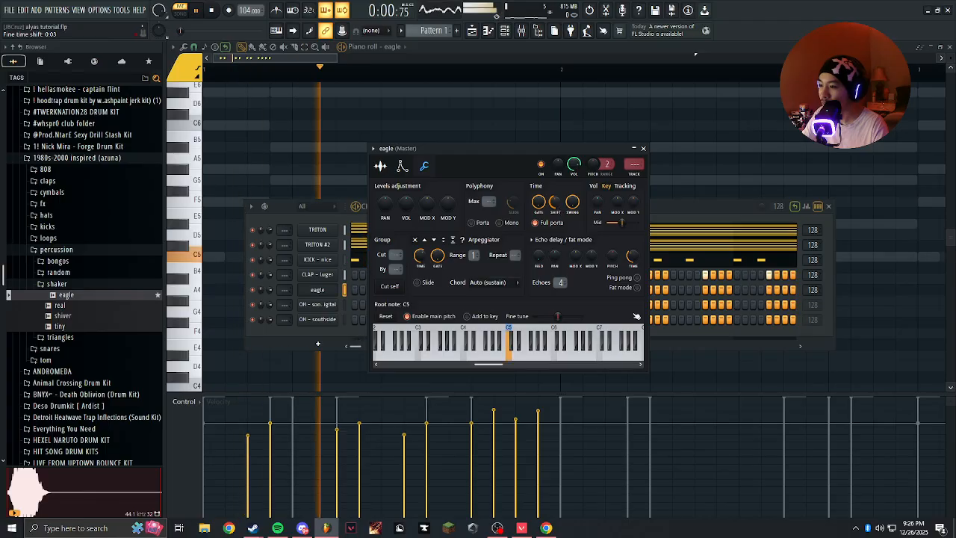
pyautogui.press('space')
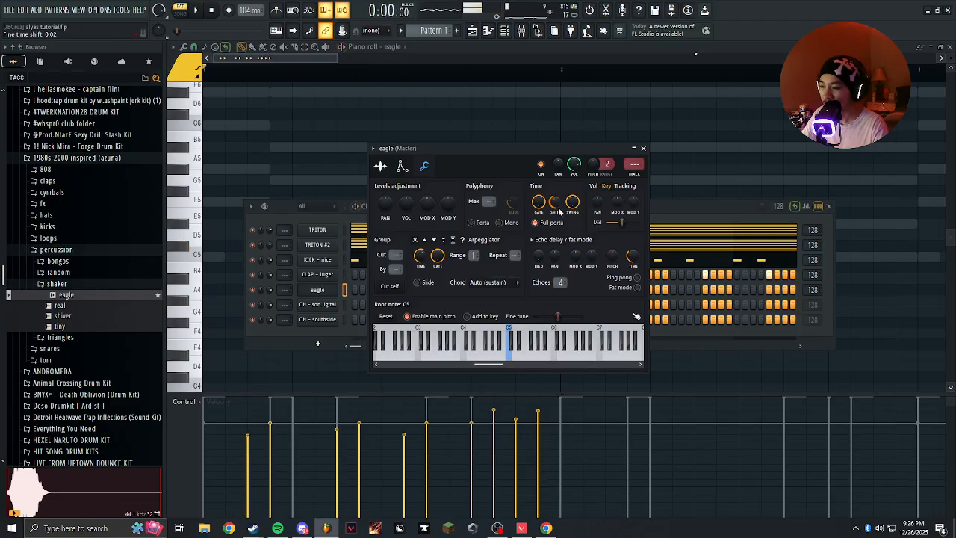
# Reset the eagle channel's time shift to 0:00 and close its settings.
pyautogui.click(645, 149)
pyautogui.click(314, 157)
pyautogui.rightClick(313, 158)
pyautogui.click(318, 291)
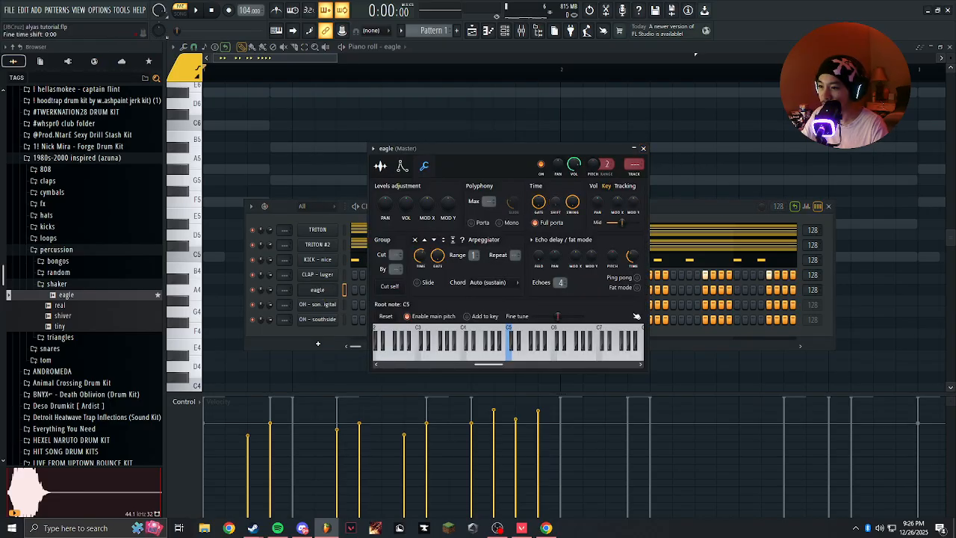
pyautogui.click(644, 148)
pyautogui.press('F6')
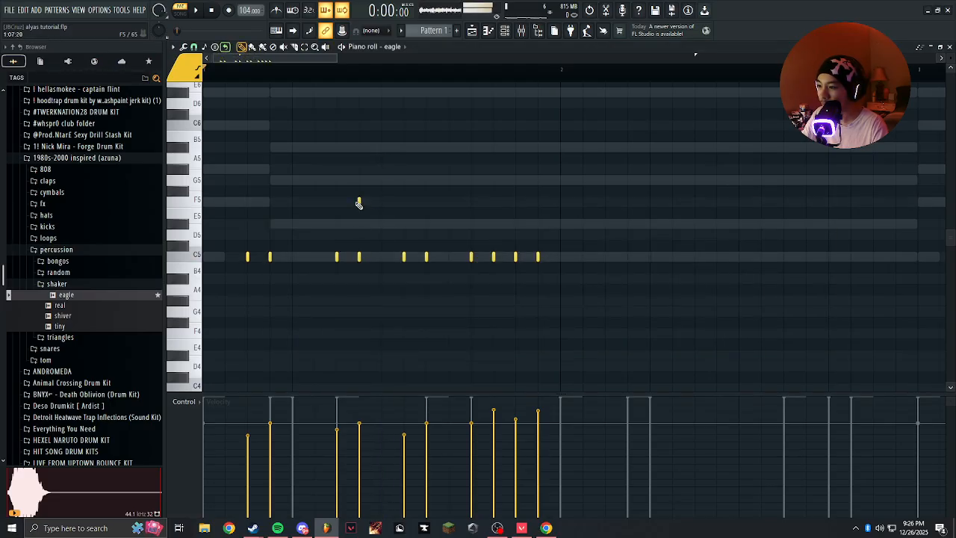
# Remove the C5 shaker note on step 13 of bar 1 and audition the pattern.
pyautogui.scroll(1, 338, 214)
pyautogui.moveTo(359, 214); pyautogui.dragTo(444, 193)
pyautogui.scroll(-3, 418, 187)
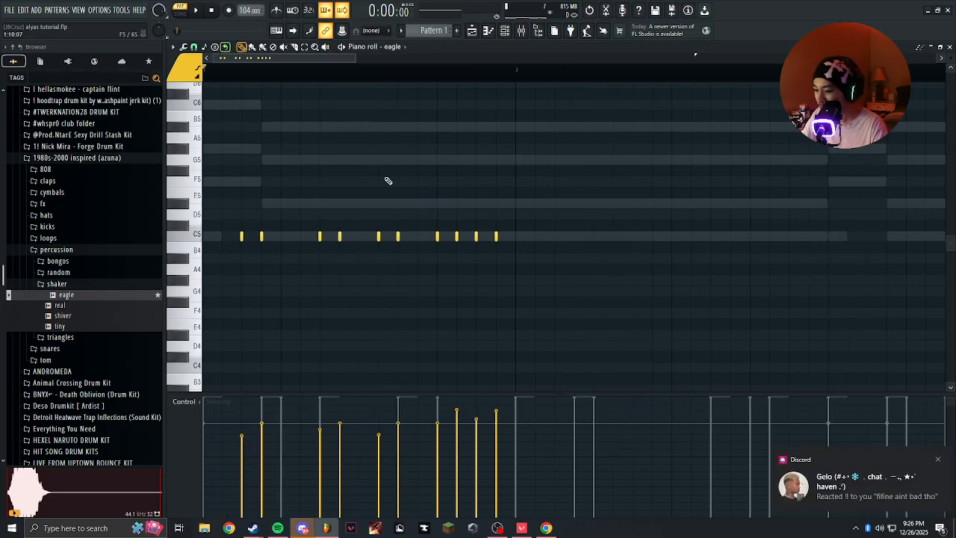
pyautogui.moveTo(547, 213); pyautogui.dragTo(590, 251)
pyautogui.middleClick(847, 463)
pyautogui.scroll(3, 320, 207)
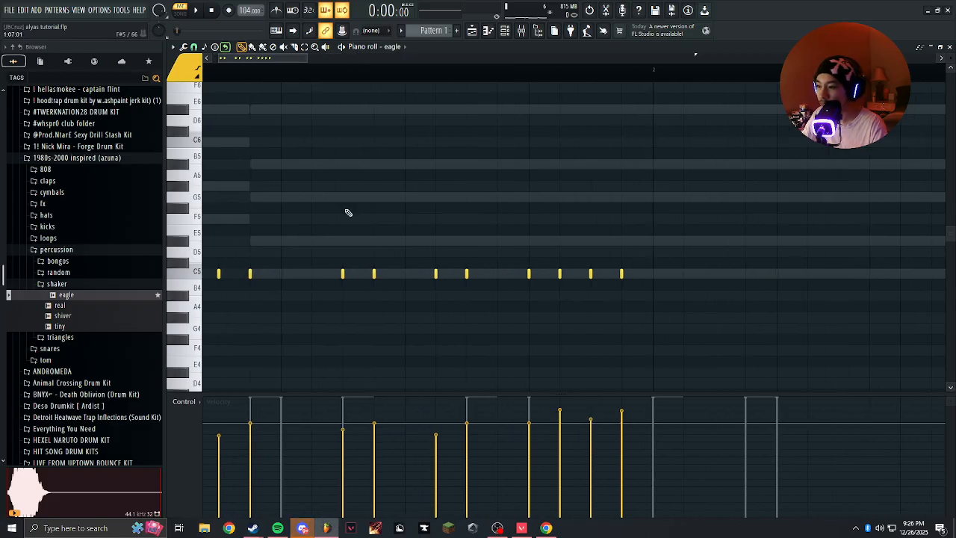
pyautogui.moveTo(321, 207); pyautogui.dragTo(470, 208)
pyautogui.press('space')
pyautogui.scroll(-1, 470, 208)
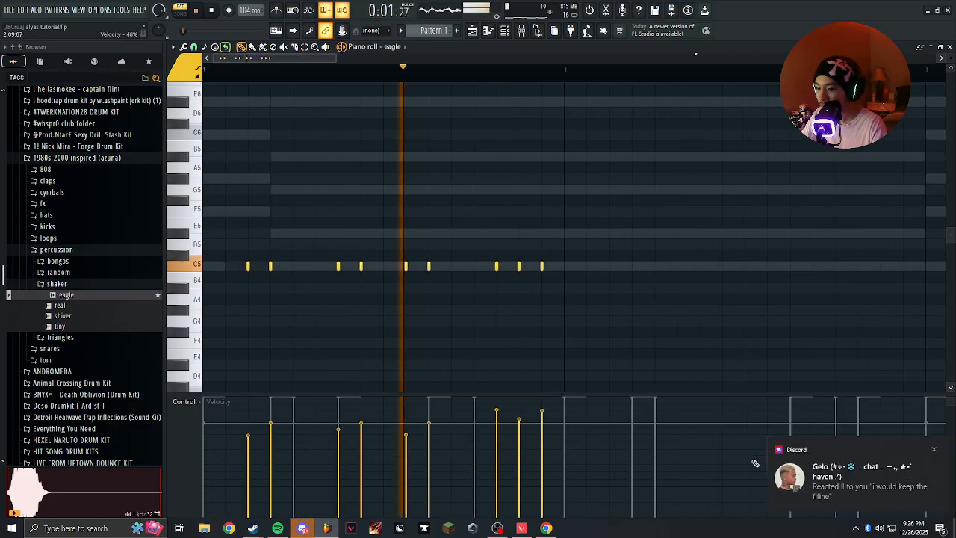
pyautogui.press('space')
# Duplicate the bar 1 shaker notes into bars 2 to 4.
pyautogui.moveTo(565, 77); pyautogui.dragTo(209, 80)
pyautogui.scroll(-4, 412, 181)
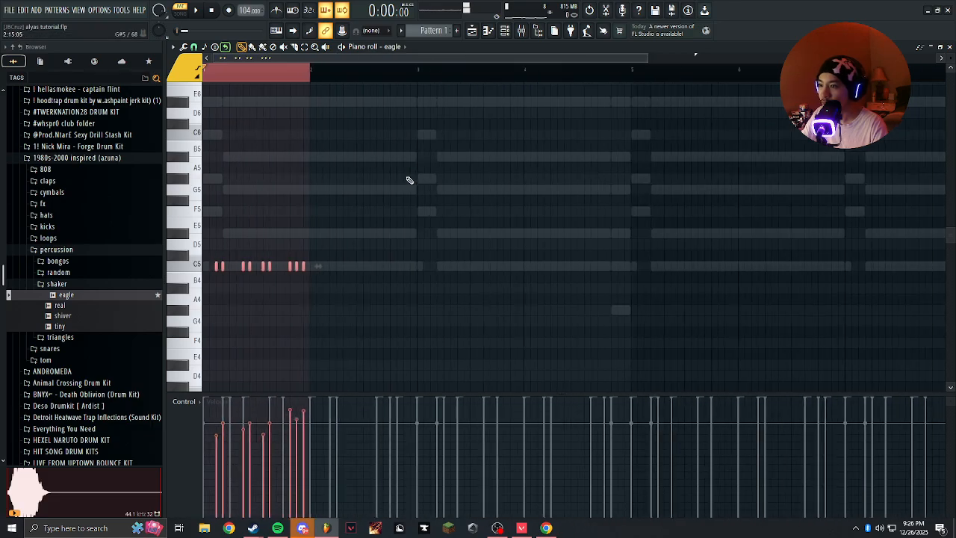
pyautogui.hotkey('ctrl', 'b')
pyautogui.hotkey('ctrl', 'b')
pyautogui.hotkey('ctrl', 'b')
pyautogui.scroll(-2, 391, 171)
pyautogui.click(396, 72)
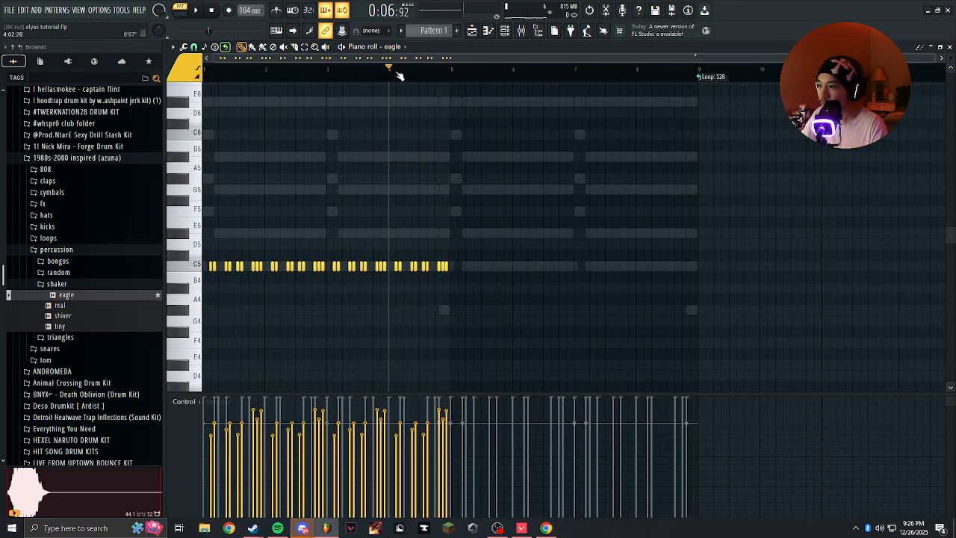
# Duplicate the shaker notes of bars 1 to 4 into bars 5 to 8 and play the pattern.
pyautogui.moveTo(451, 73); pyautogui.dragTo(206, 73)
pyautogui.rightClick(447, 69)
pyautogui.hotkey('ctrl', 'b')
pyautogui.click(474, 75)
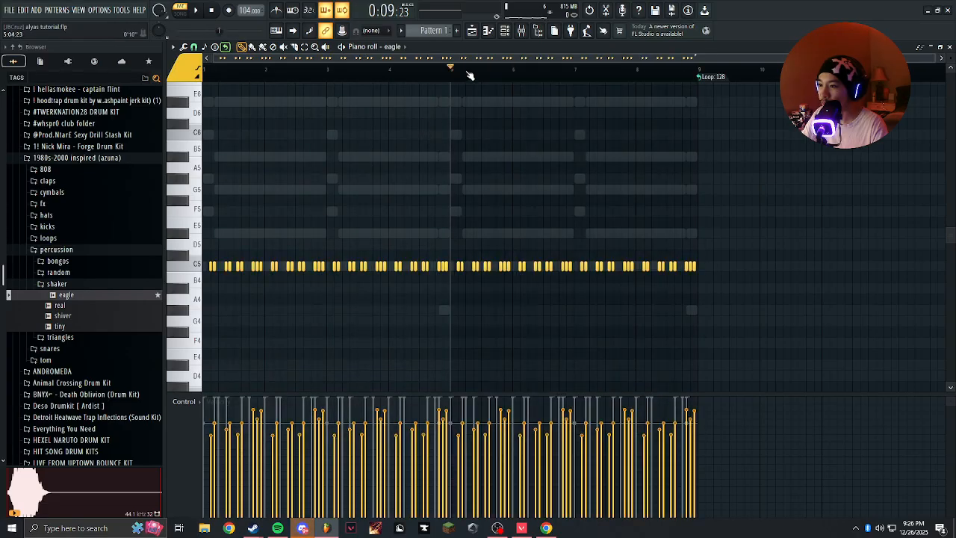
pyautogui.press('space')
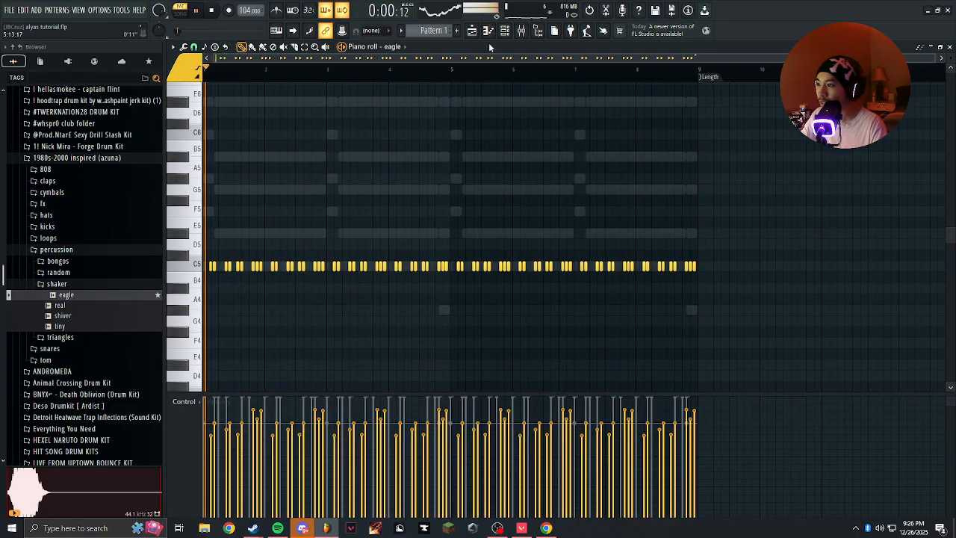
pyautogui.press('F6')
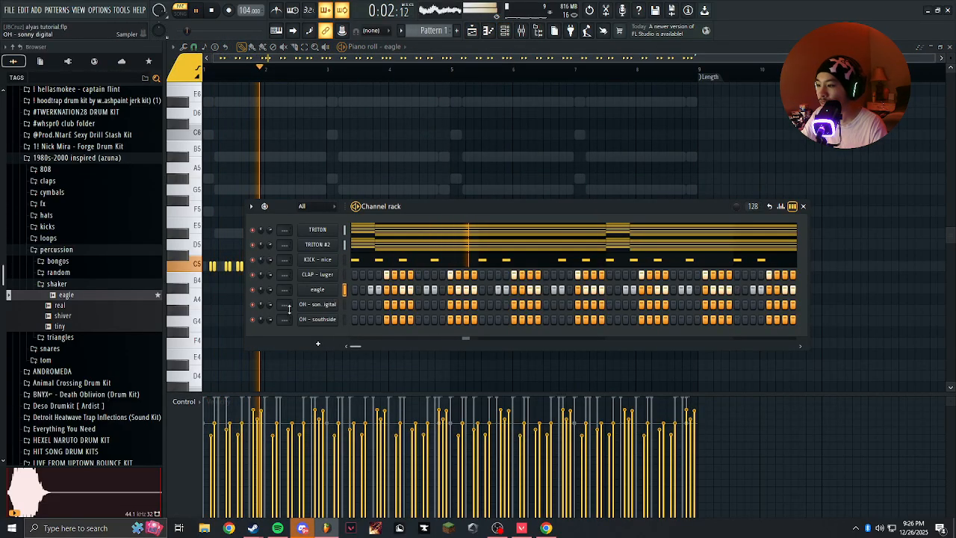
pyautogui.click(57, 284)
pyautogui.click(56, 250)
pyautogui.click(75, 158)
pyautogui.scroll(-5, 68, 224)
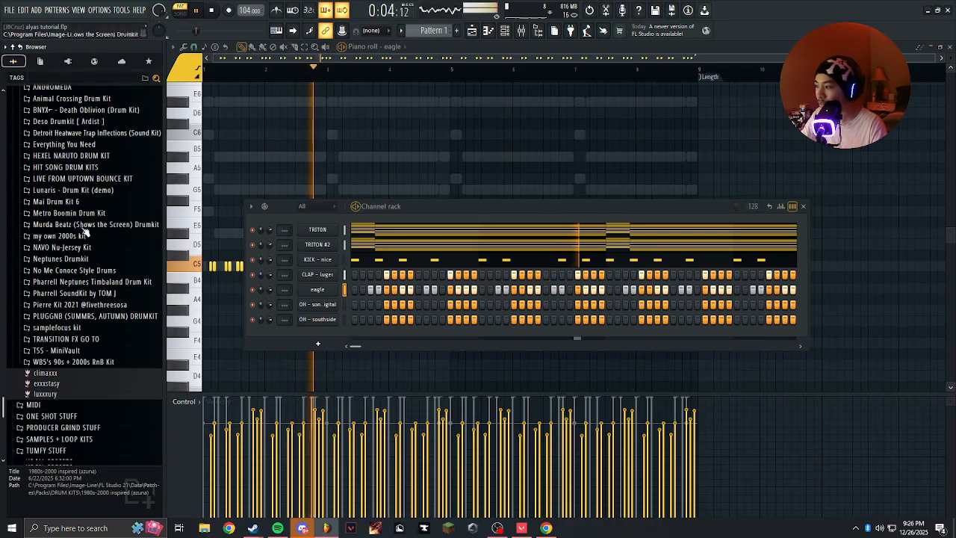
pyautogui.click(63, 235)
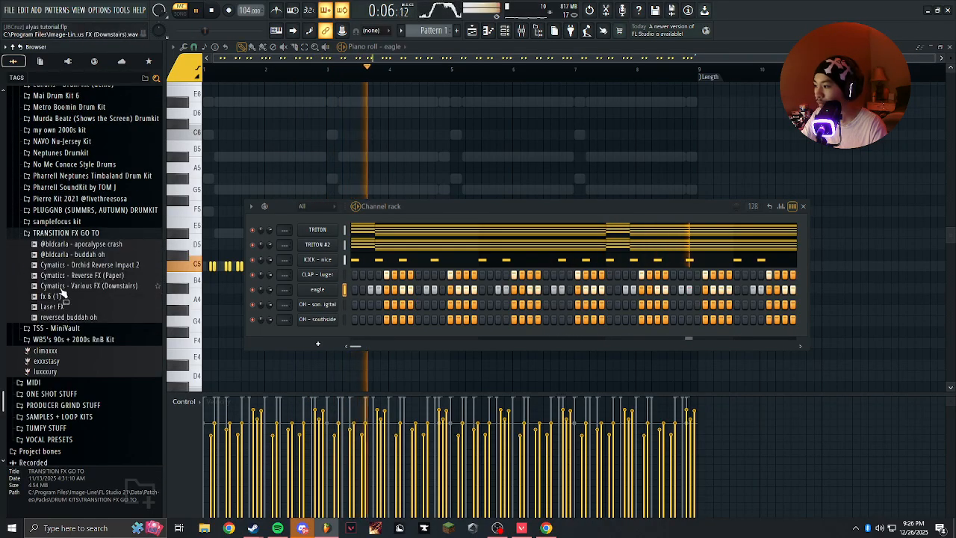
pyautogui.moveTo(82, 244); pyautogui.dragTo(346, 306)
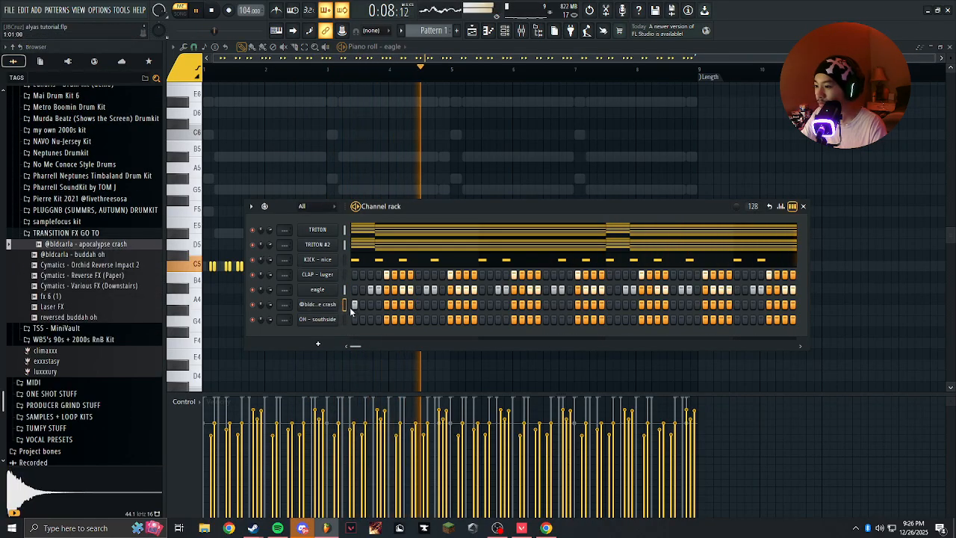
# Place C5 crash notes at the start of bars 1 and 3 and duplicate them to bars 5 and 7.
pyautogui.rightClick(340, 305)
pyautogui.click(358, 305)
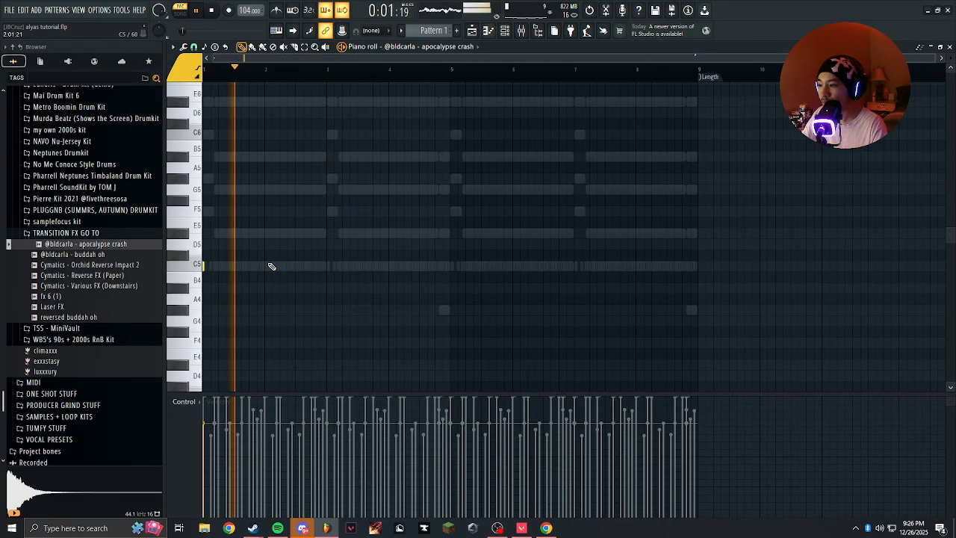
pyautogui.click(326, 267)
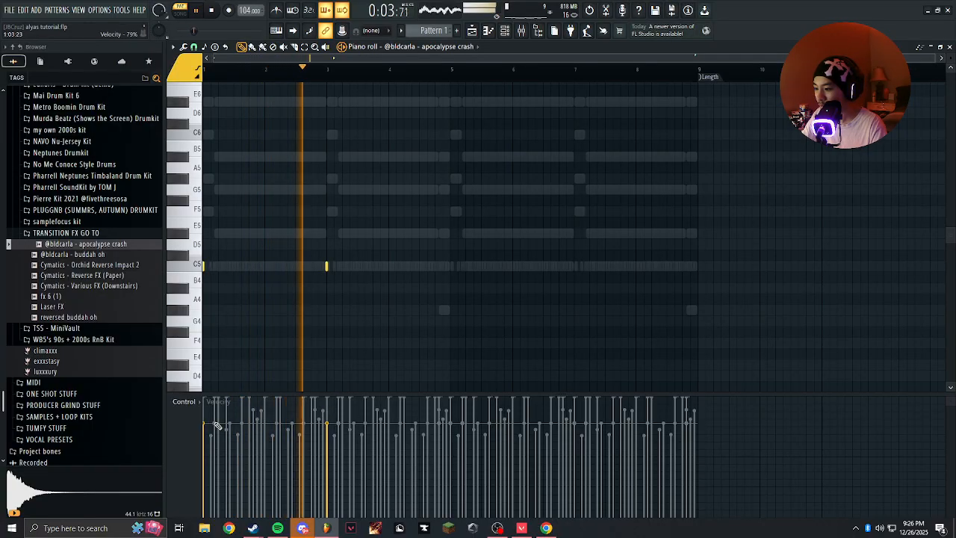
pyautogui.moveTo(455, 73); pyautogui.dragTo(204, 71)
pyautogui.hotkey('ctrl', 'b')
pyautogui.keyDown('ctrl'); pyautogui.click(502, 68); pyautogui.keyUp('ctrl')
# Switch playback to song mode, play from the start and show the channel rack.
pyautogui.click(203, 70)
pyautogui.click(182, 13)
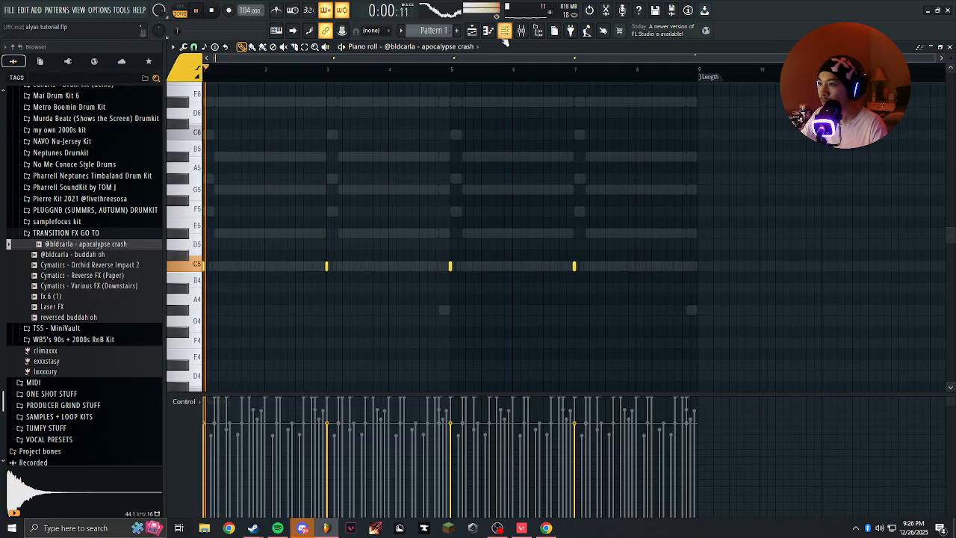
pyautogui.click(507, 31)
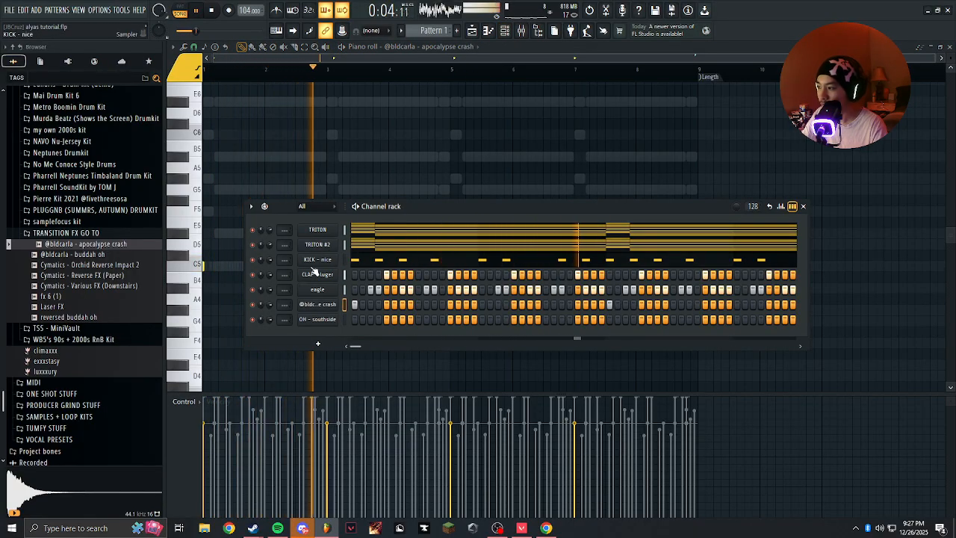
# Open the snares folder of the 1980s-2000 inspired (azuna) kit and audition the bang sample with playback stopped.
pyautogui.click(88, 234)
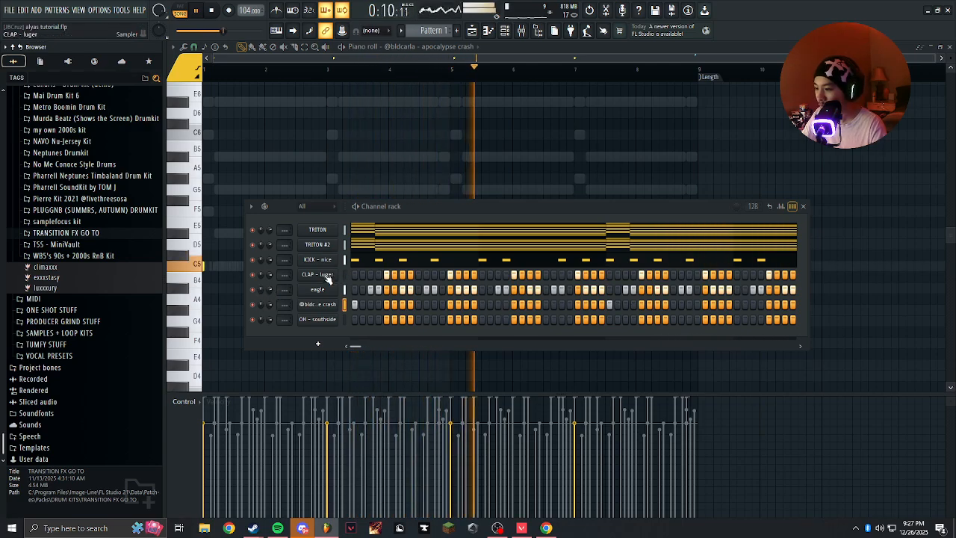
pyautogui.scroll(10, 85, 257)
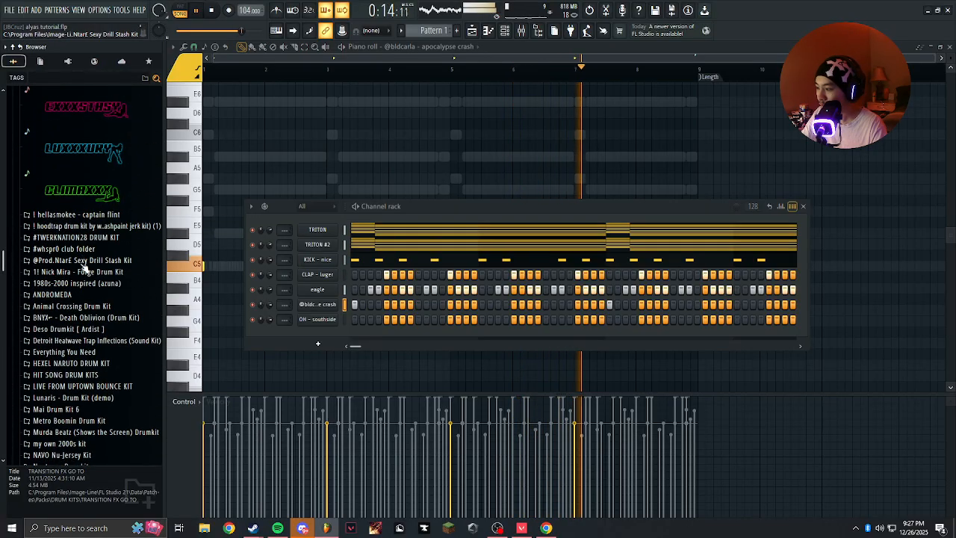
pyautogui.click(74, 284)
pyautogui.press('space')
pyautogui.scroll(-3, 64, 306)
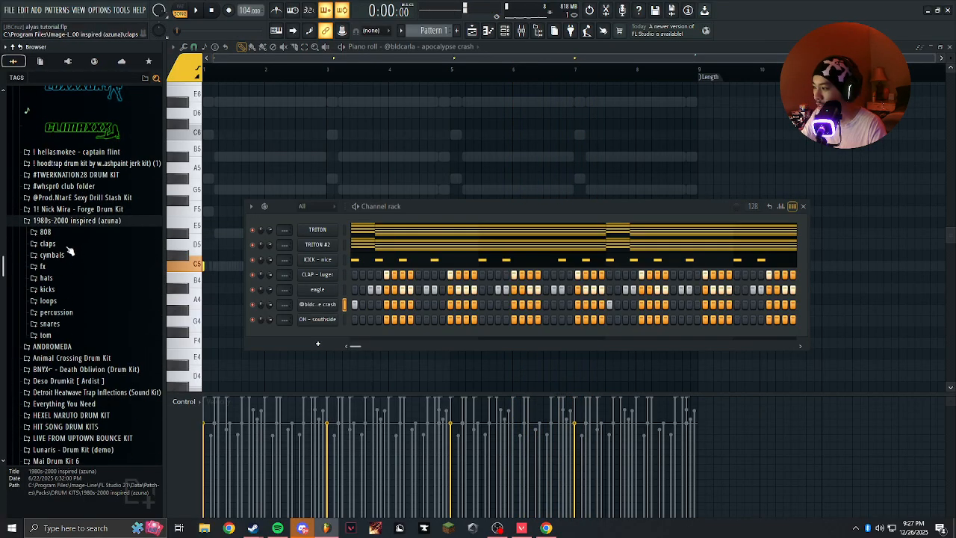
pyautogui.click(49, 324)
pyautogui.scroll(-2, 58, 314)
pyautogui.click(58, 293)
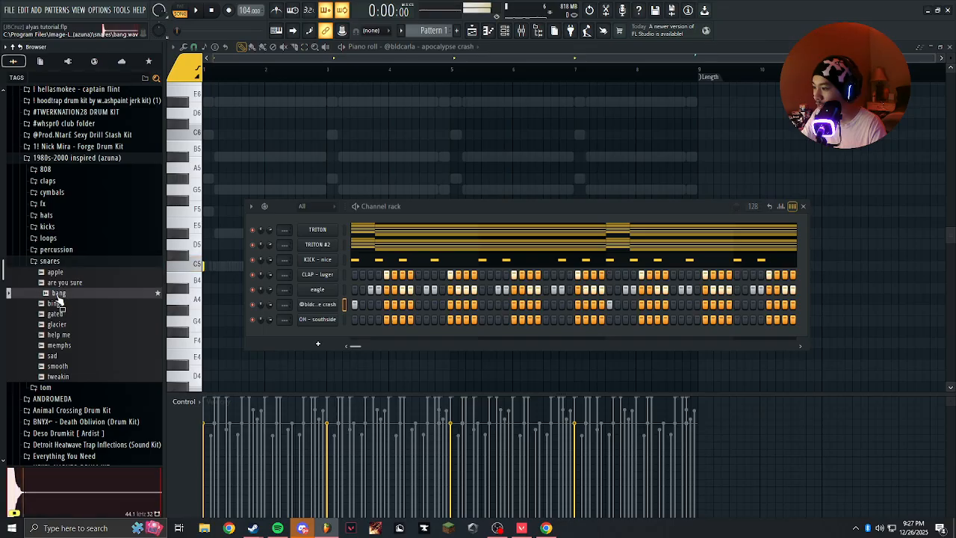
pyautogui.moveTo(340, 287); pyautogui.dragTo(334, 296)
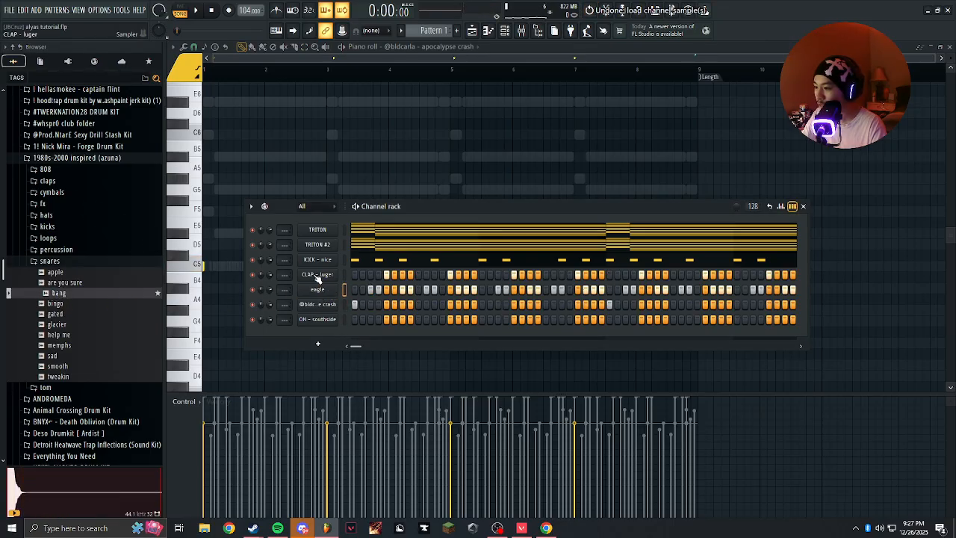
pyautogui.click(317, 275)
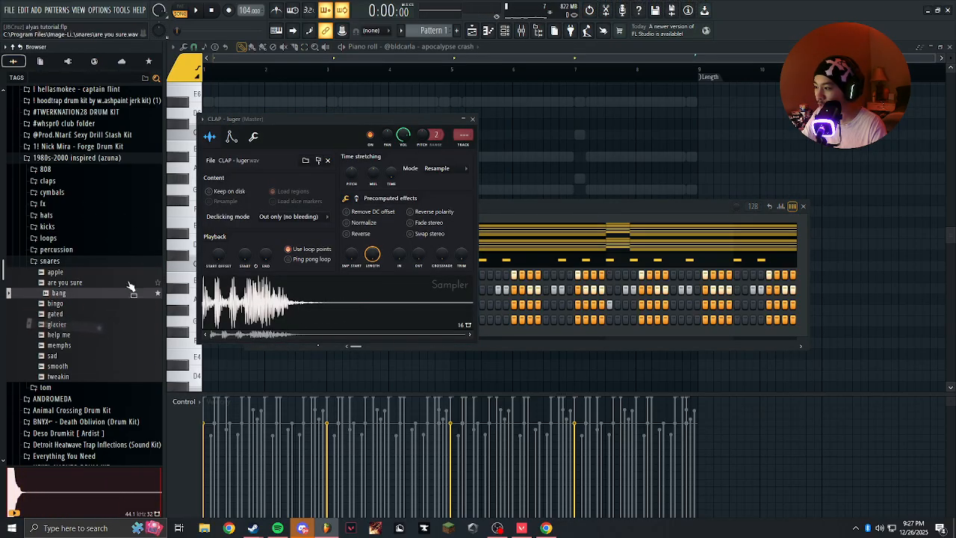
pyautogui.click(471, 119)
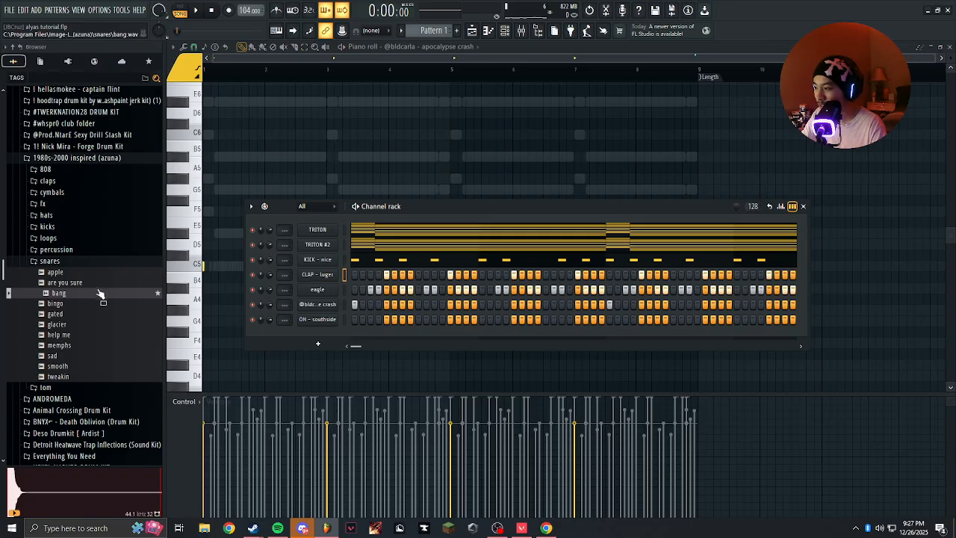
pyautogui.moveTo(52, 293)
pyautogui.mouseDown()
pyautogui.moveTo(320, 273)
pyautogui.moveTo(134, 300)
pyautogui.moveTo(57, 296)
pyautogui.mouseUp()
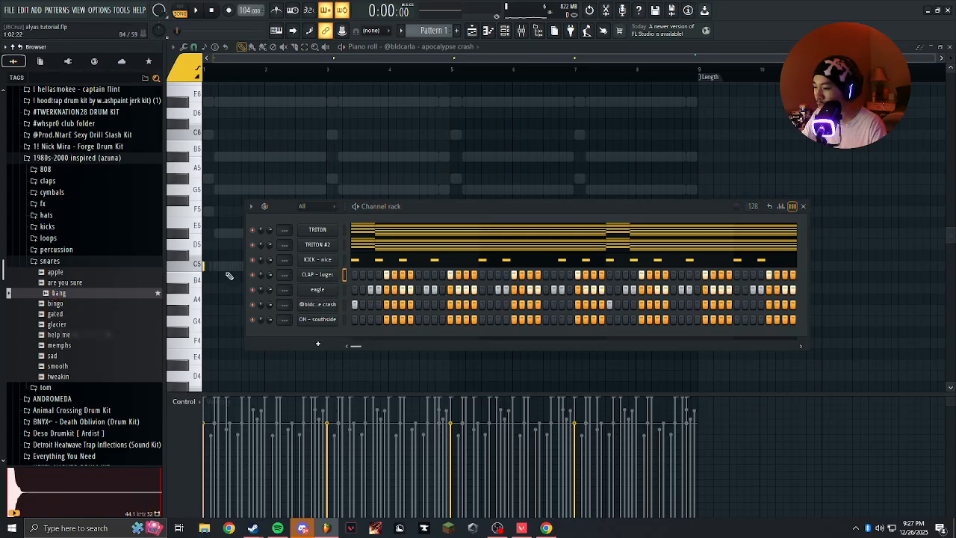
# Replace the CLAP - luger sample with the bang snare and play the beat.
pyautogui.click(319, 276)
pyautogui.moveTo(325, 291); pyautogui.dragTo(109, 324)
pyautogui.moveTo(46, 295); pyautogui.dragTo(276, 295)
pyautogui.press('space')
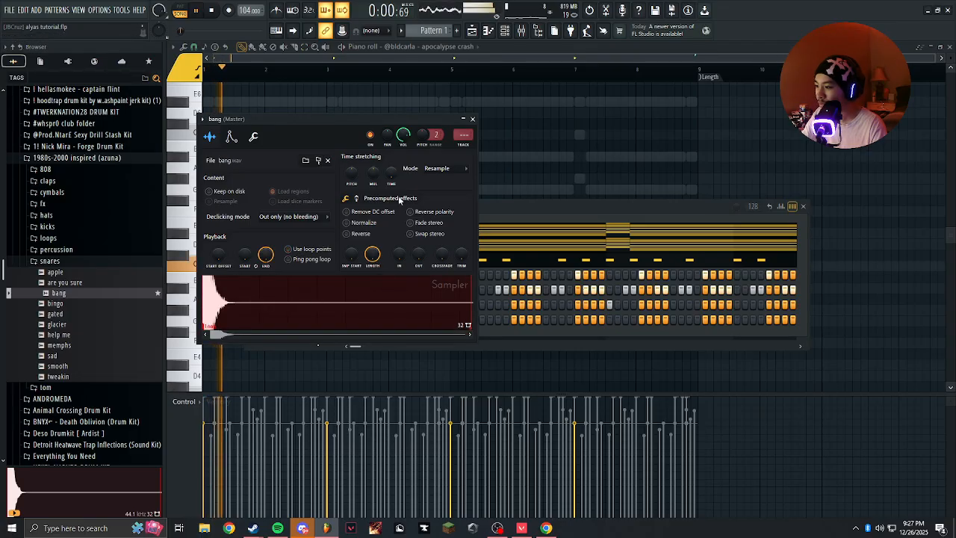
pyautogui.click(473, 121)
pyautogui.press('space')
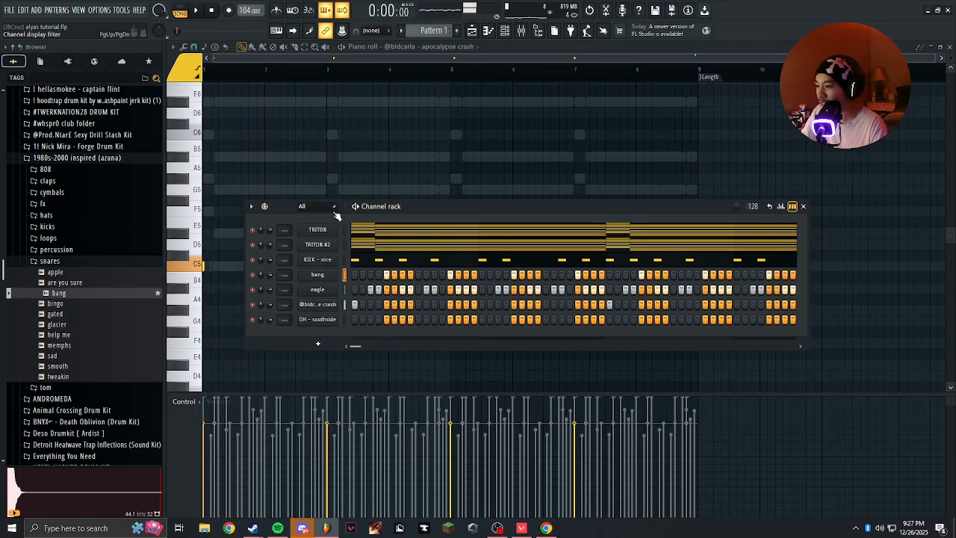
pyautogui.press('space')
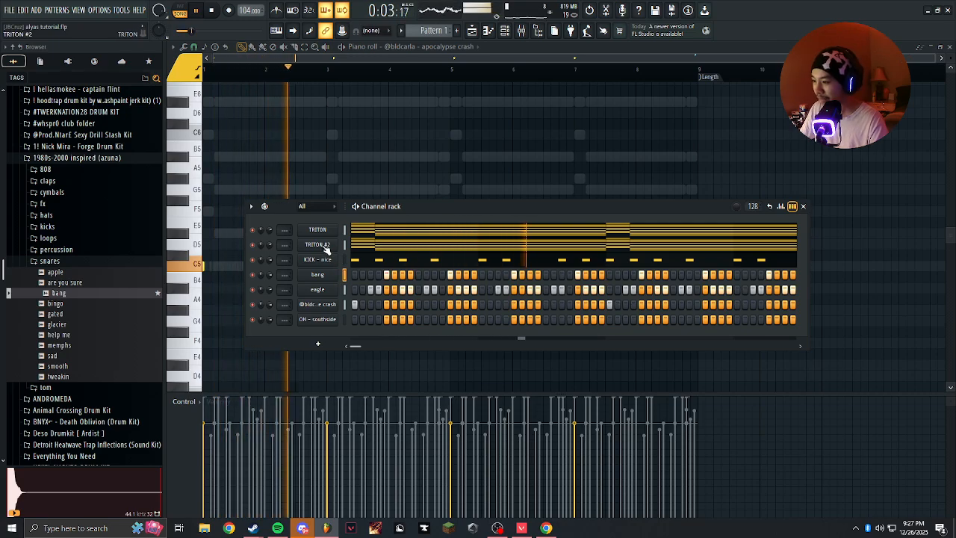
# Add another TRITON channel directly below TRITON #2.
pyautogui.click(325, 248)
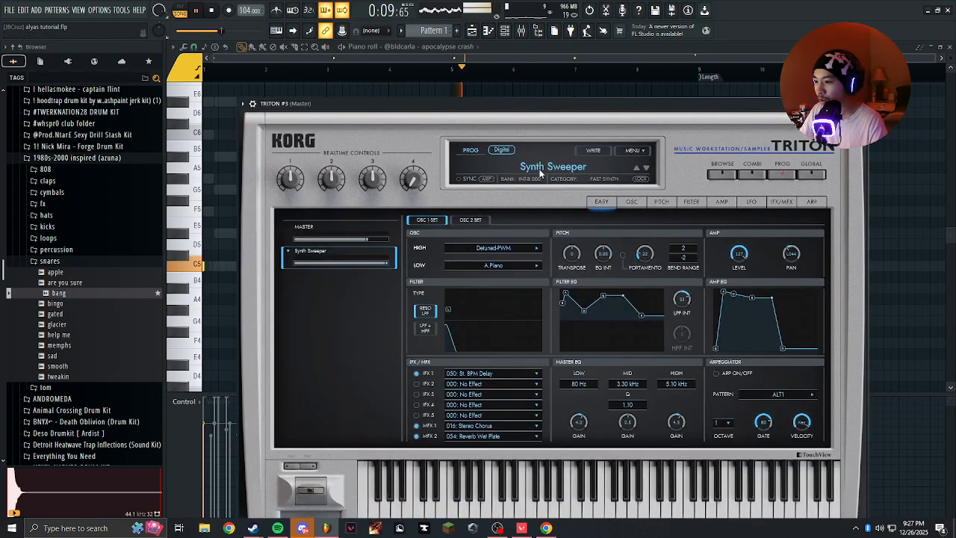
# Load the Glide Lead program from the Lead Synth category into TRITON #3 and close its plugin window.
pyautogui.click(539, 170)
pyautogui.moveTo(533, 106); pyautogui.dragTo(494, 81)
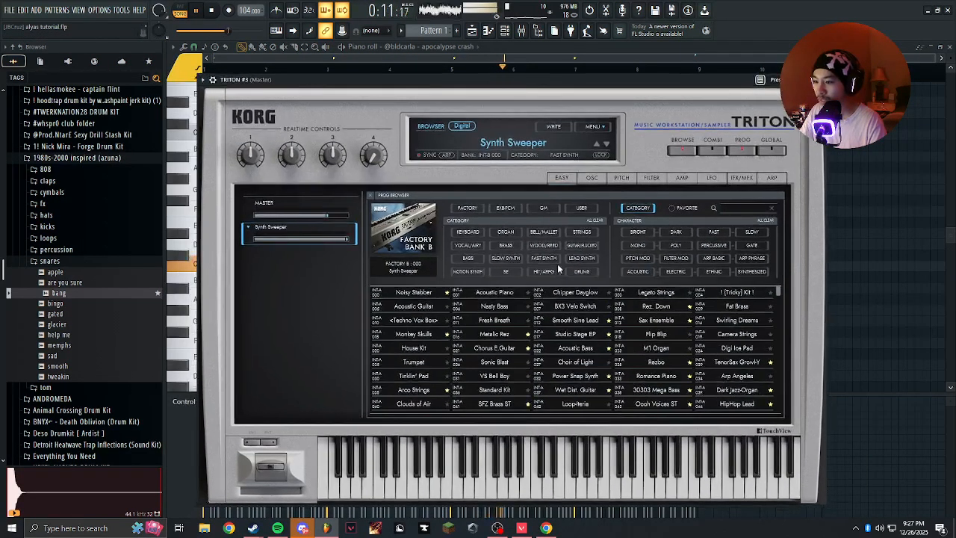
pyautogui.click(581, 259)
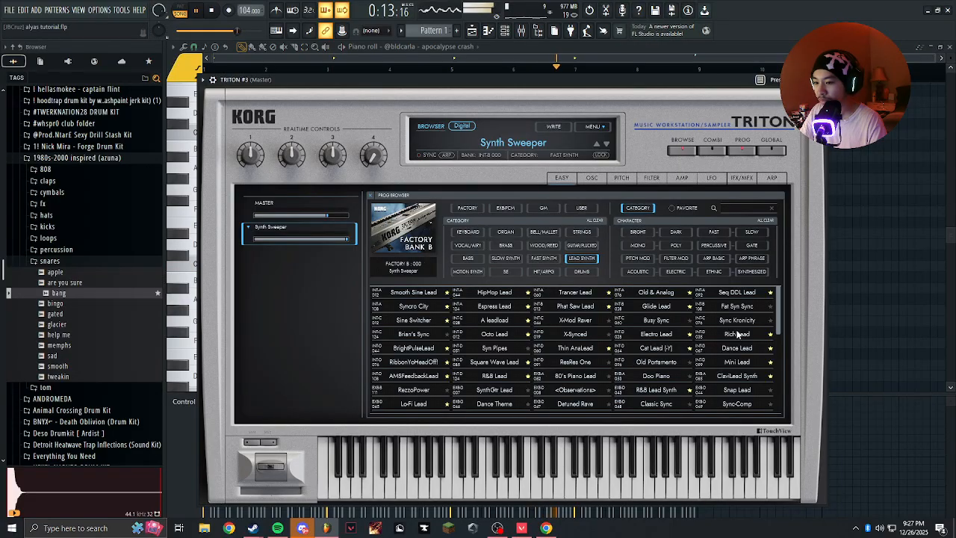
pyautogui.click(669, 308)
pyautogui.press('Escape')
# Open the TRITON #3 channel in the piano roll and stop playback.
pyautogui.rightClick(339, 260)
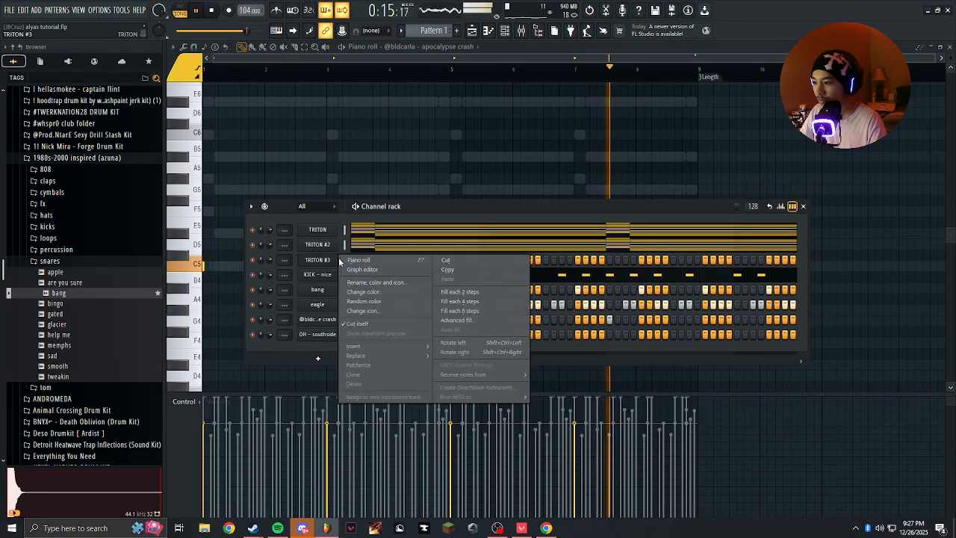
pyautogui.click(341, 261)
pyautogui.press('space')
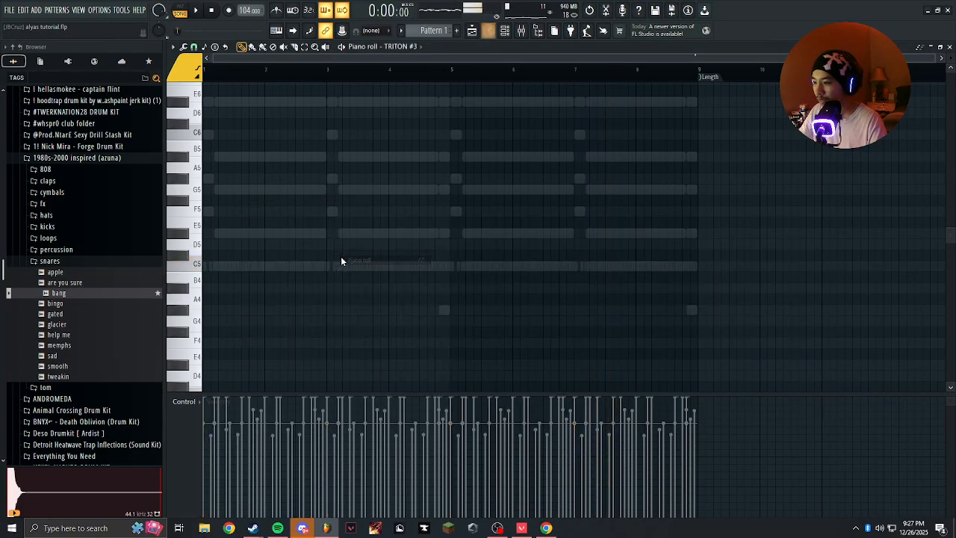
# Review the typing keyboard's root note and scale options, and turn on typing keyboard to piano.
pyautogui.click(279, 33)
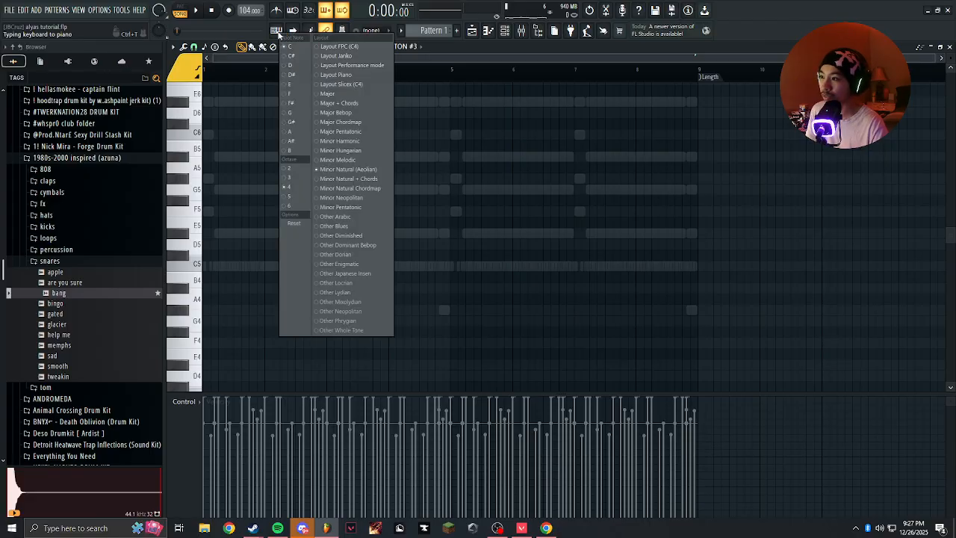
pyautogui.click(280, 34)
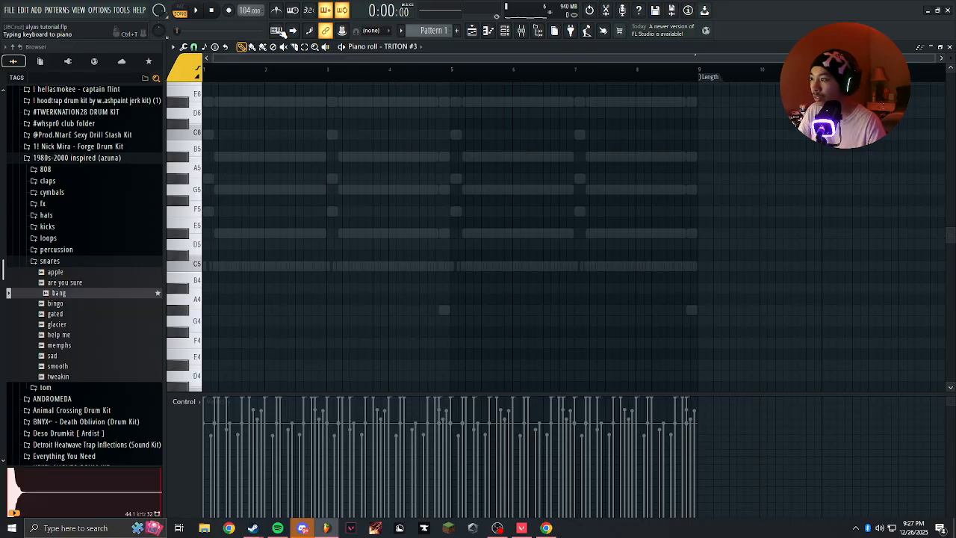
pyautogui.click(278, 32)
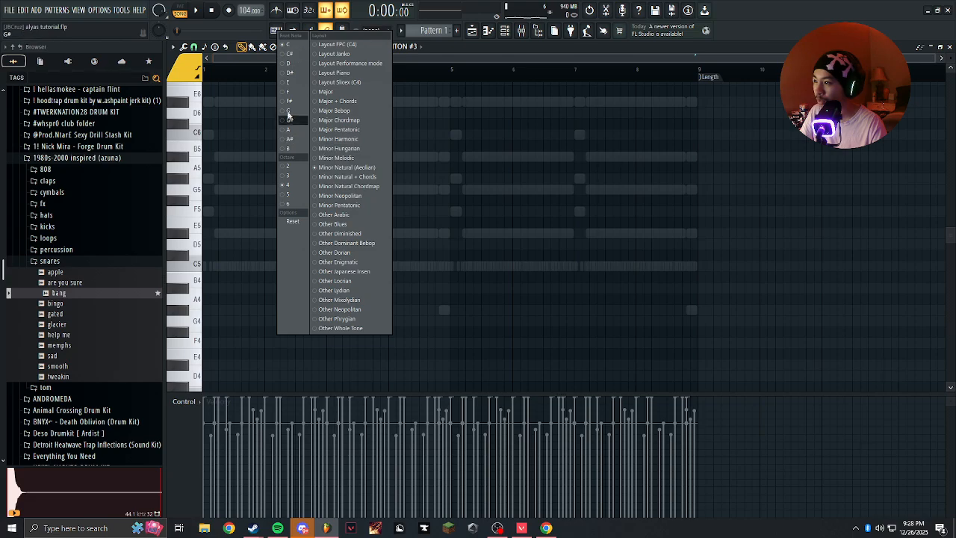
pyautogui.click(279, 32)
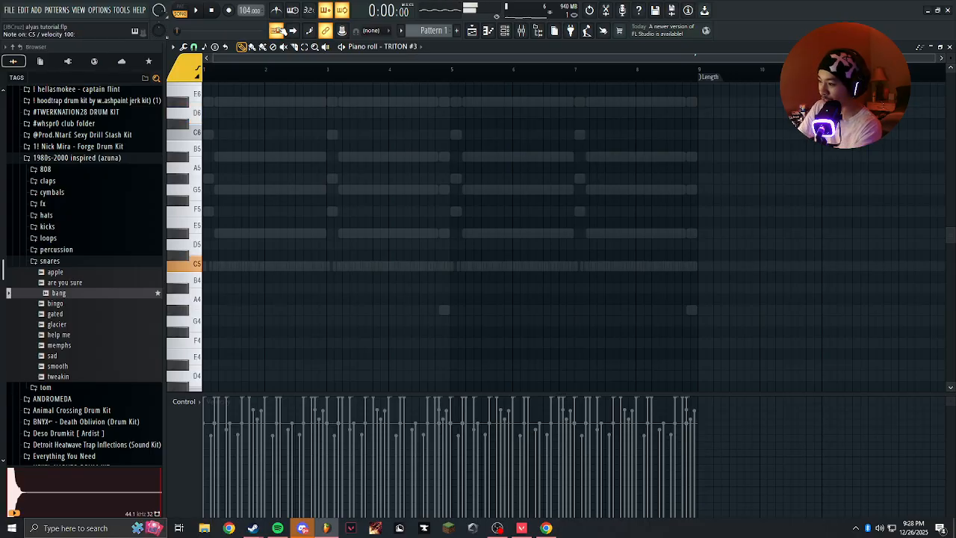
# Test the typing keyboard's note range in different octaves and check its octave and scale options.
pyautogui.scroll(-3, 271, 262)
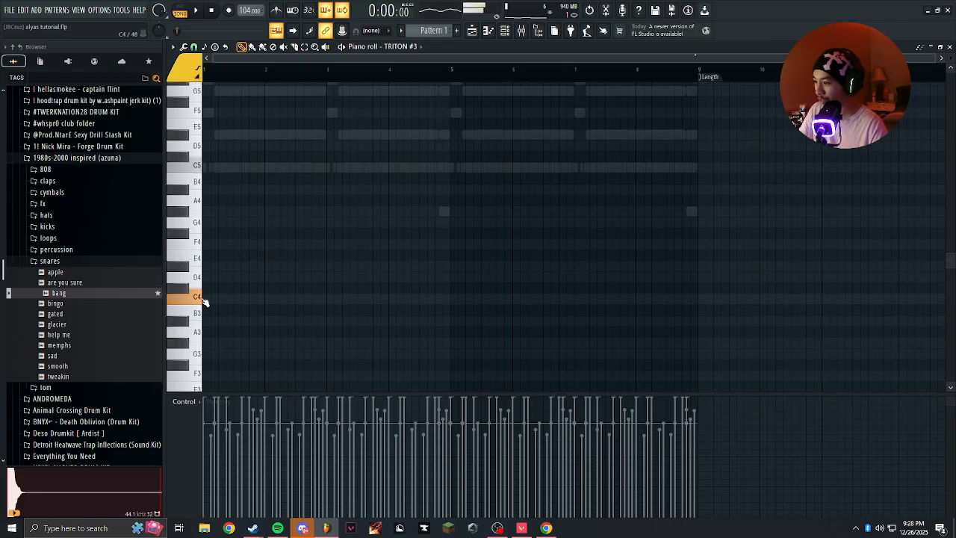
pyautogui.scroll(9, 224, 288)
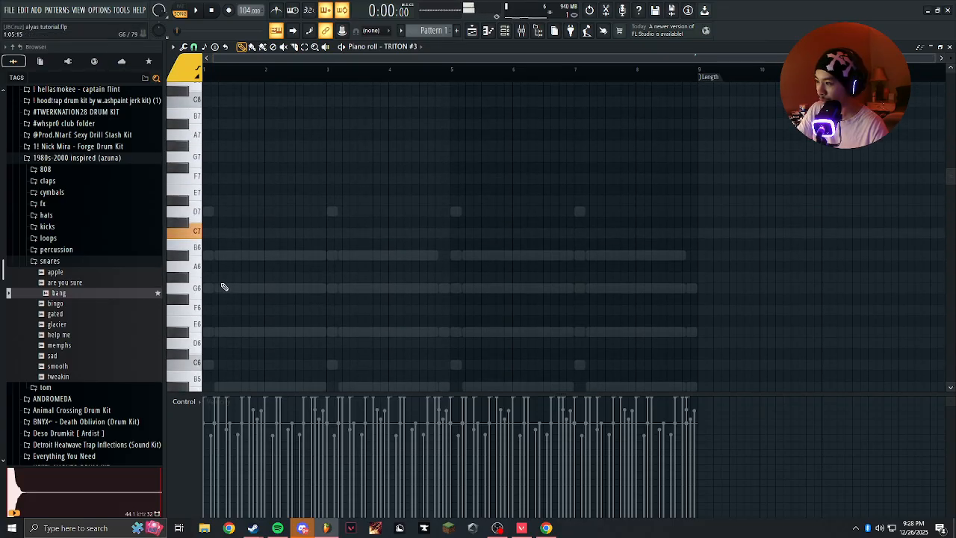
pyautogui.scroll(-4, 236, 265)
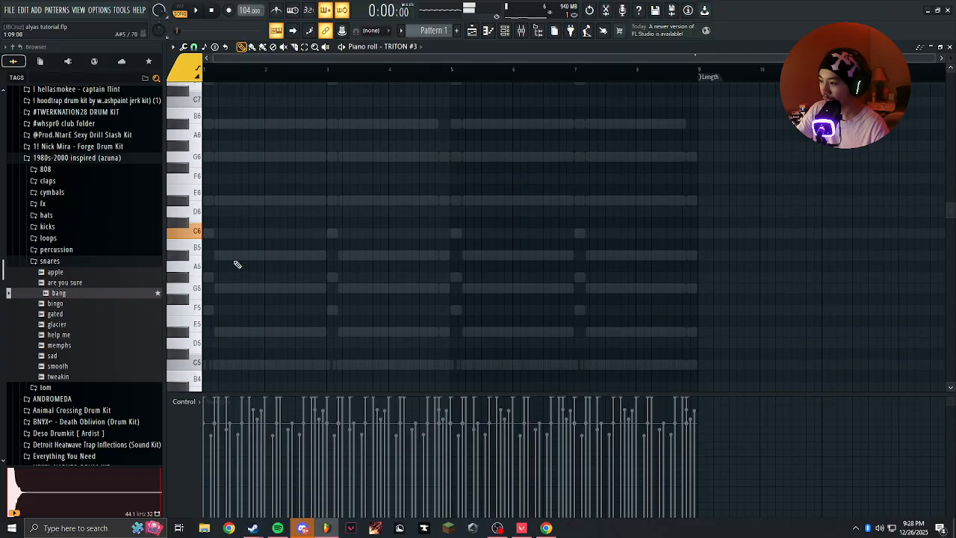
pyautogui.scroll(-6, 241, 261)
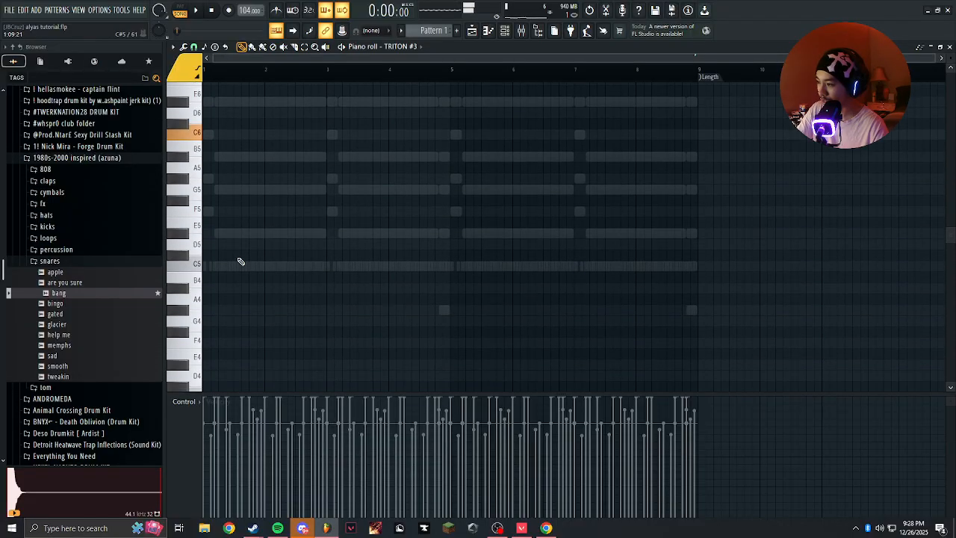
pyautogui.rightClick(285, 36)
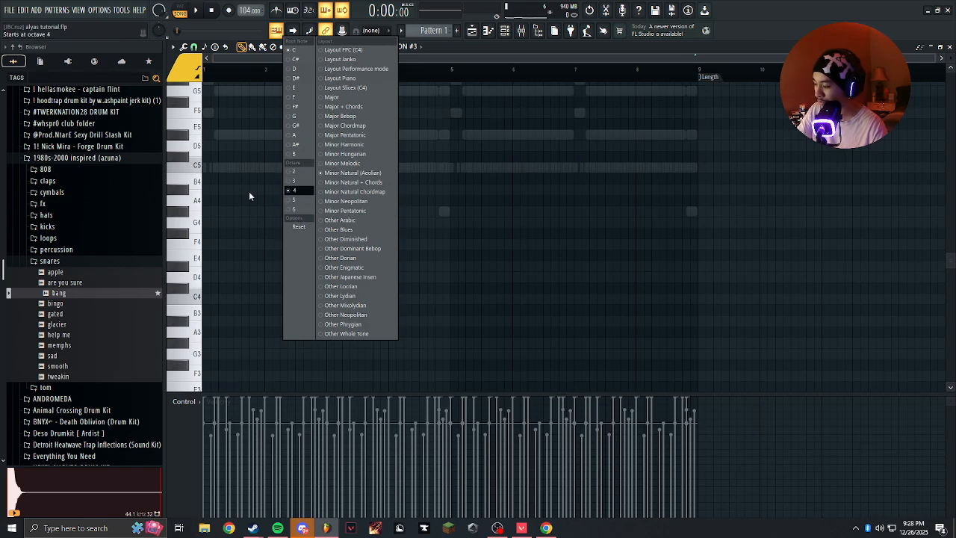
pyautogui.click(219, 177)
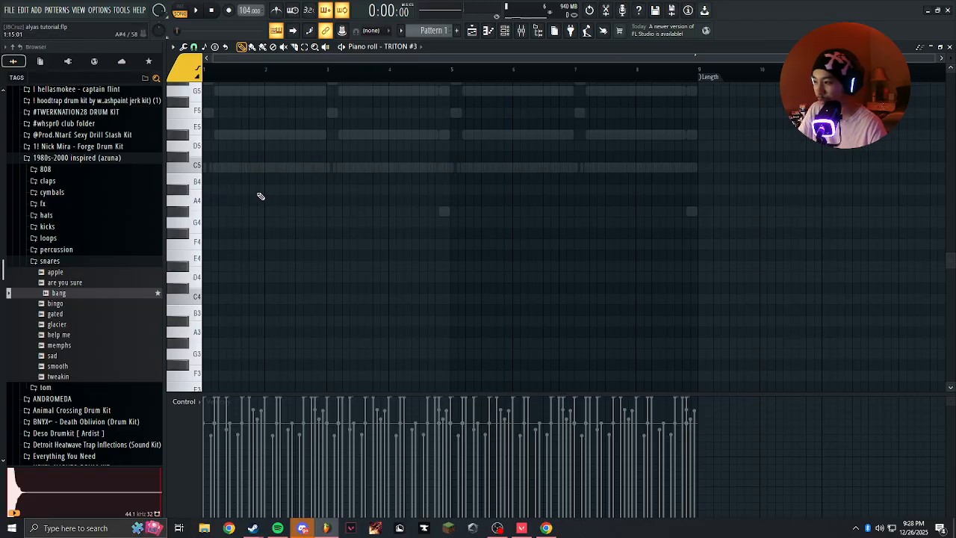
pyautogui.scroll(3, 254, 200)
pyautogui.scroll(3, 523, 247)
pyautogui.scroll(1, 285, 237)
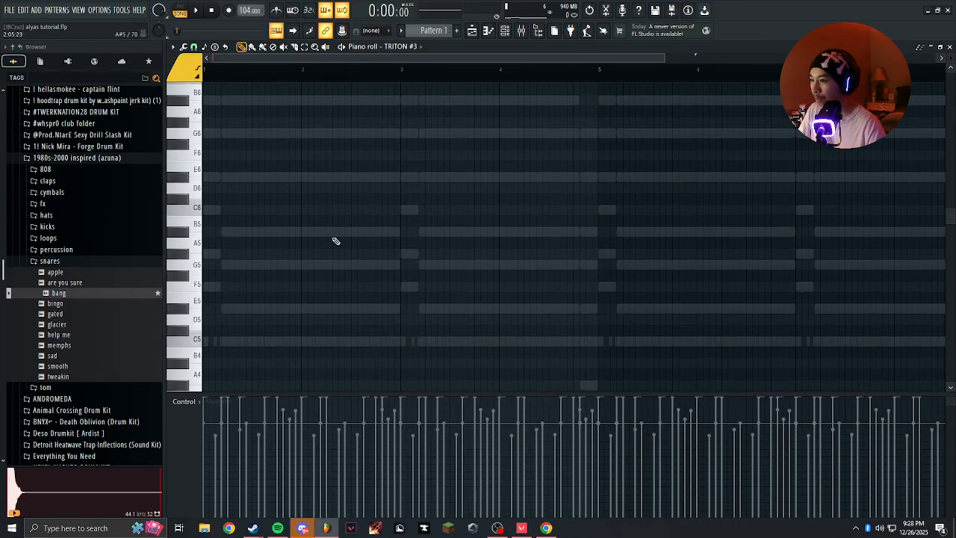
pyautogui.scroll(2, 335, 241)
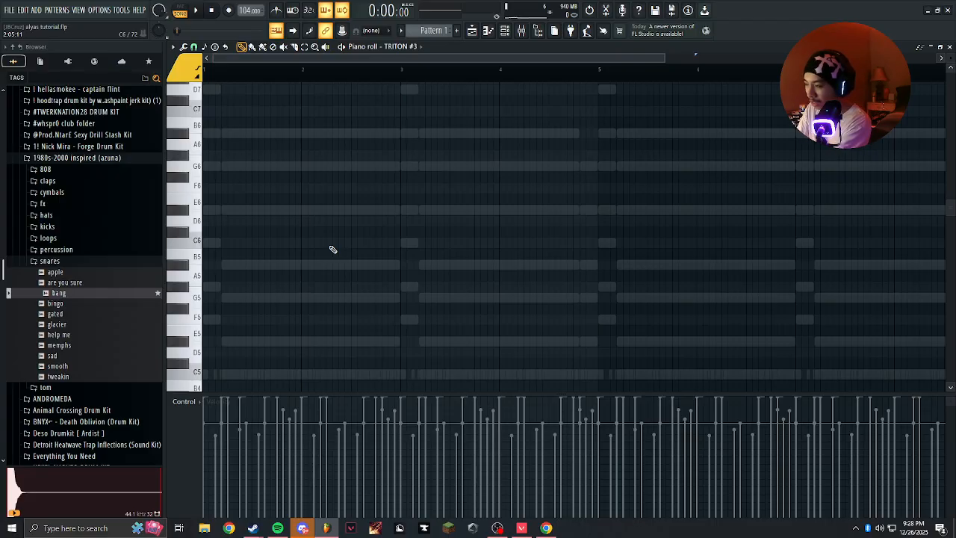
# Improvise lead notes over the playing beat and reopen the TRITON #3 piano roll from the channel rack.
pyautogui.press('space')
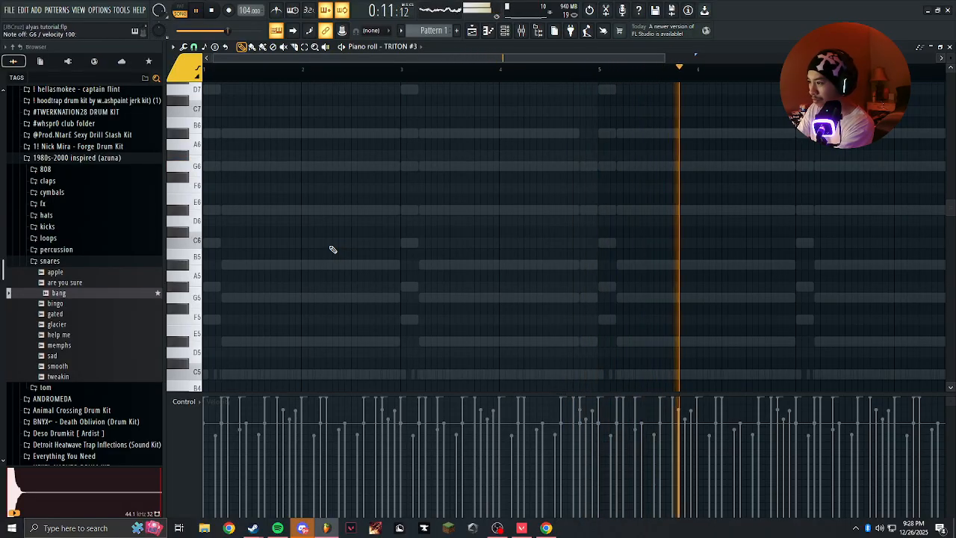
pyautogui.press('space')
pyautogui.click(505, 29)
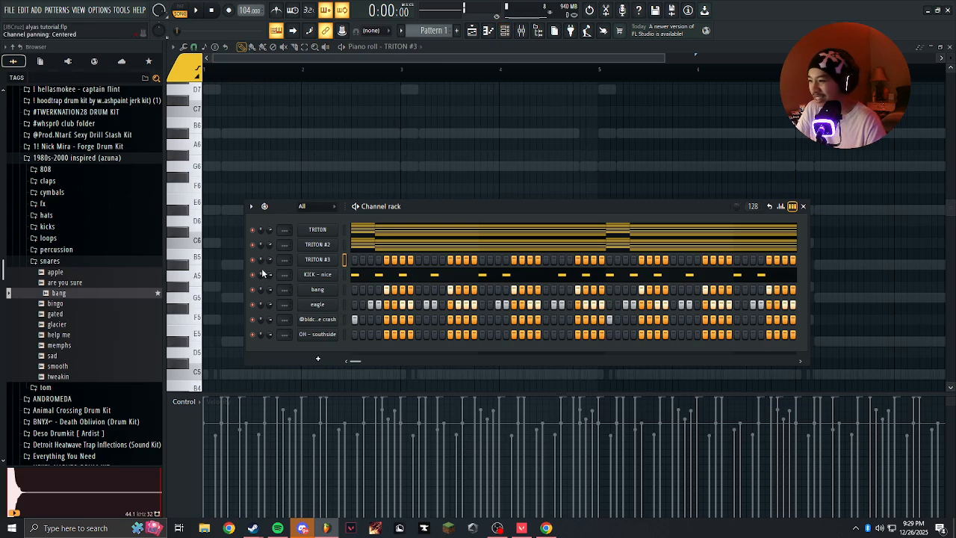
pyautogui.rightClick(319, 260)
pyautogui.click(323, 266)
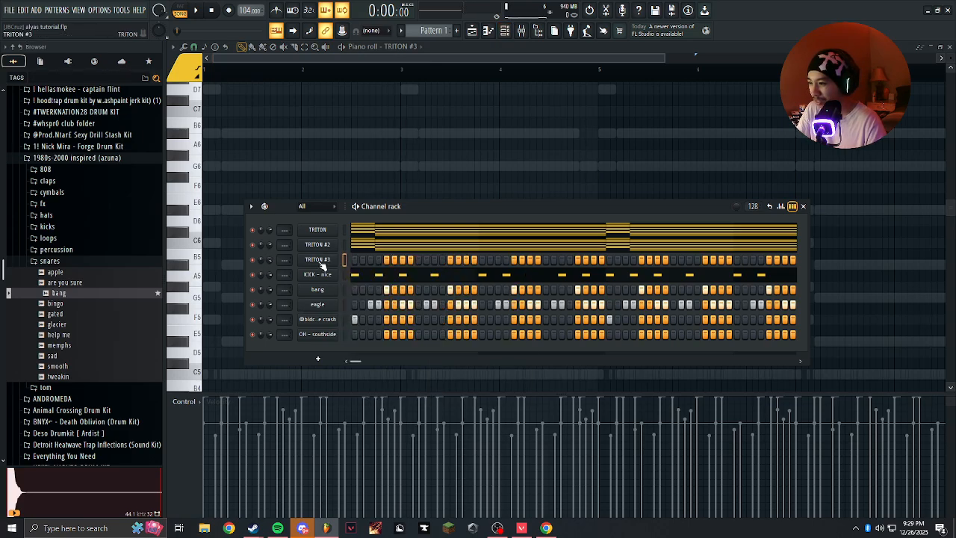
pyautogui.click(307, 155)
pyautogui.rightClick(308, 156)
pyautogui.press('space')
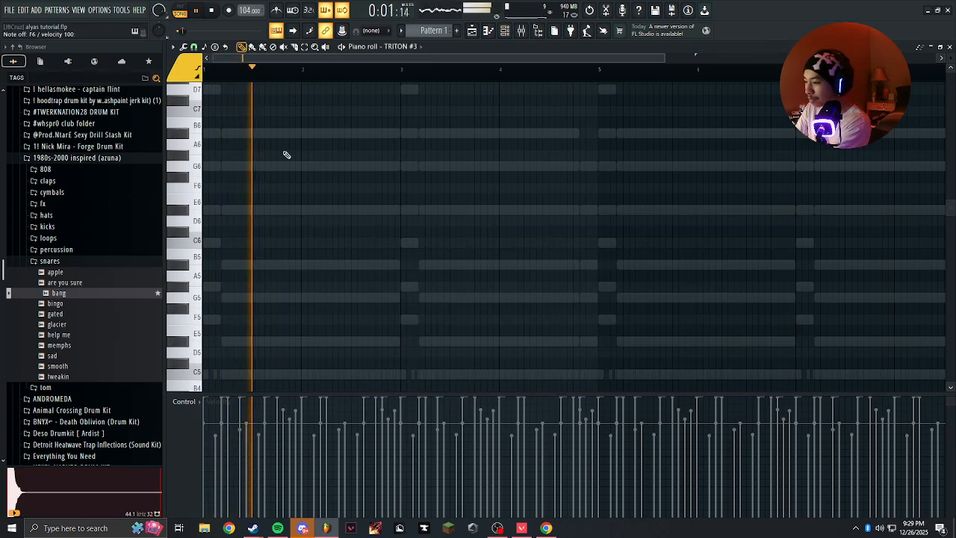
pyautogui.press('space')
pyautogui.press('space')
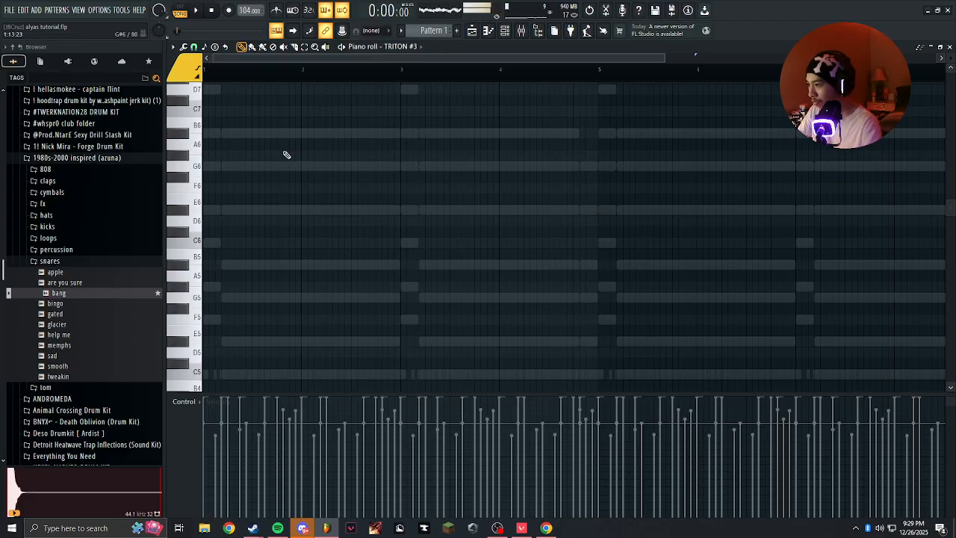
# Record a live lead melody of G6, A#6, C7, F6 and D#6 notes on TRITON #3 across bars 1 to 4.
pyautogui.scroll(3, 261, 183)
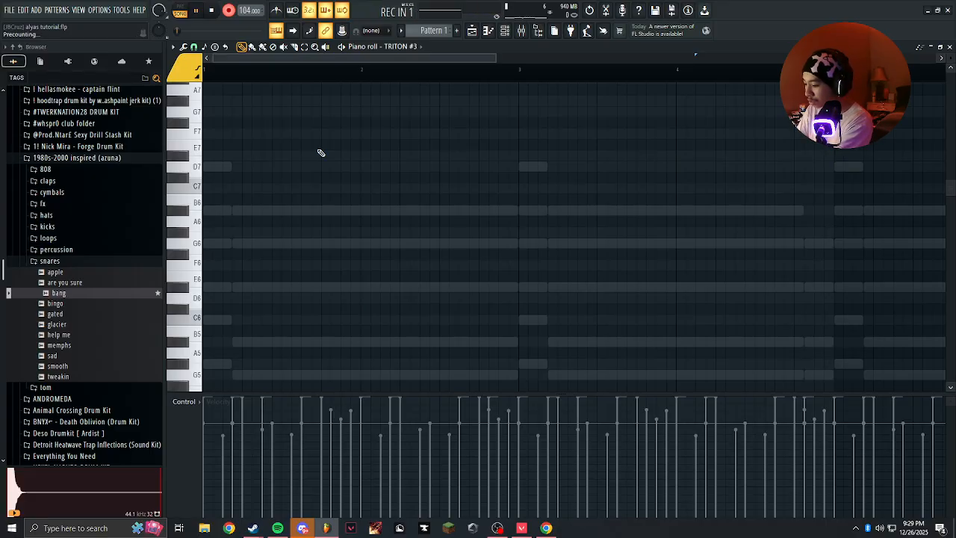
pyautogui.press('t')
pyautogui.press('t')
pyautogui.press('t')
pyautogui.press('t')
pyautogui.press('7')
pyautogui.press('i')
pyautogui.press('7')
pyautogui.press('t')
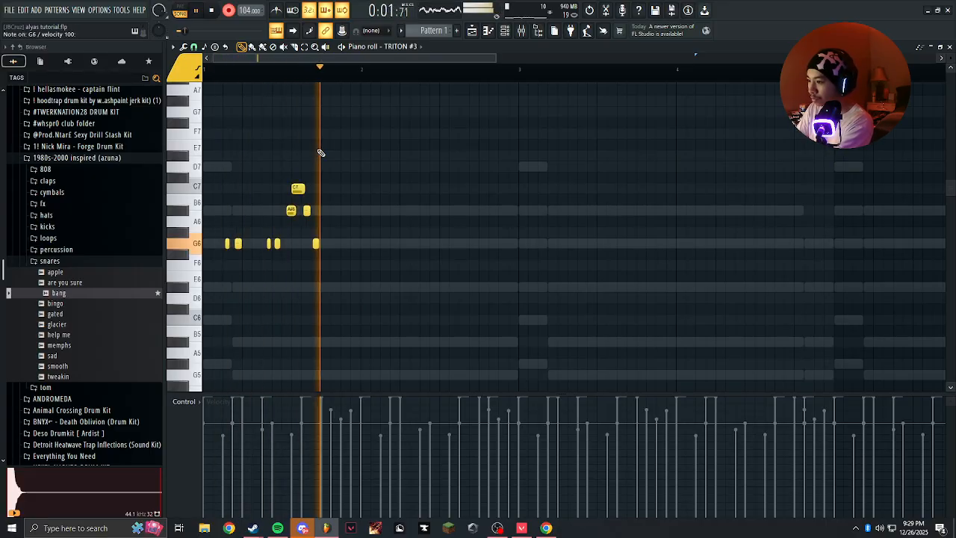
pyautogui.press('t')
pyautogui.press('t')
pyautogui.press('t')
pyautogui.press('7')
pyautogui.press('i')
pyautogui.press('7')
pyautogui.press('t')
pyautogui.press('r')
pyautogui.press('3')
pyautogui.press('t')
pyautogui.press('r')
pyautogui.press('t')
pyautogui.press('t')
pyautogui.press('t')
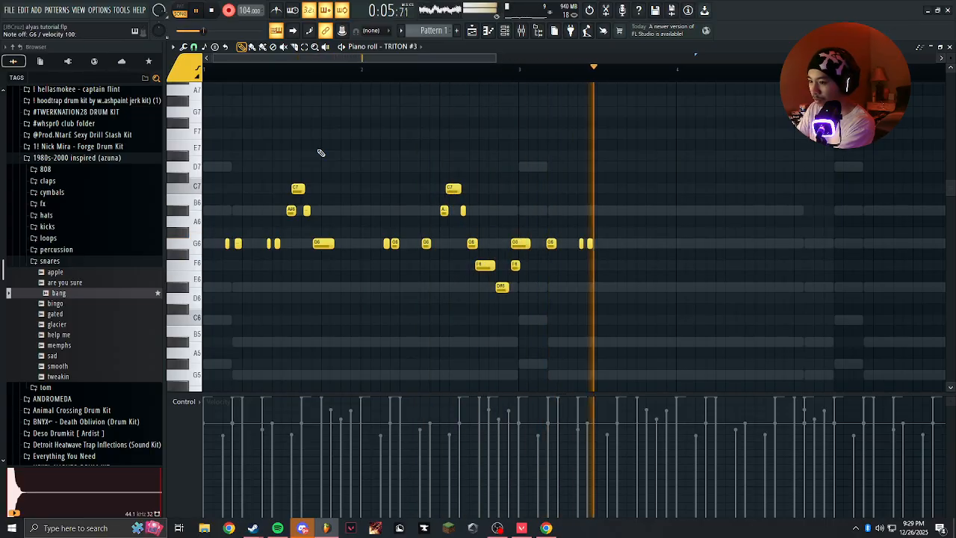
pyautogui.press('7')
pyautogui.press('i')
pyautogui.press('7')
pyautogui.press('t')
pyautogui.press('t')
pyautogui.press('t')
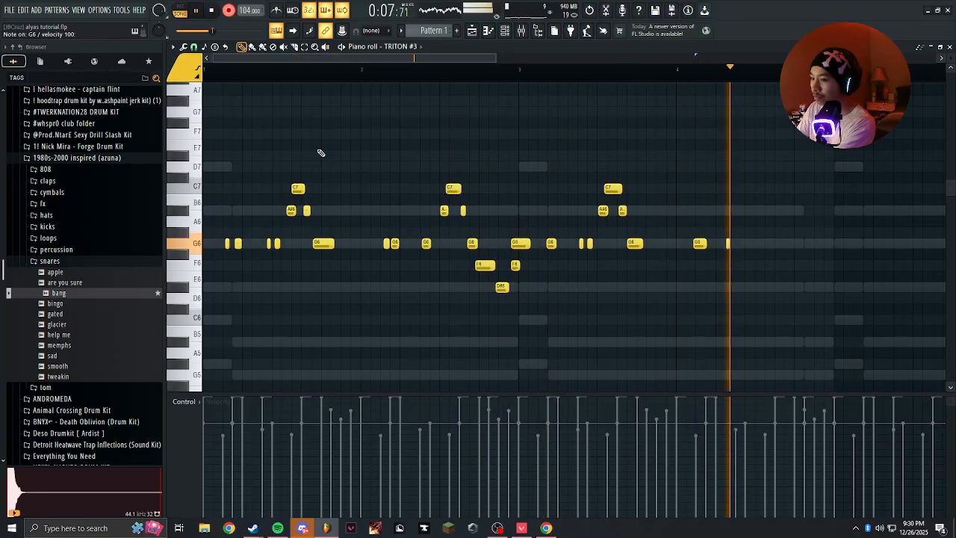
pyautogui.press('7')
pyautogui.press('i')
pyautogui.press('7')
pyautogui.press('t')
pyautogui.press('r')
pyautogui.press('t')
pyautogui.press('space')
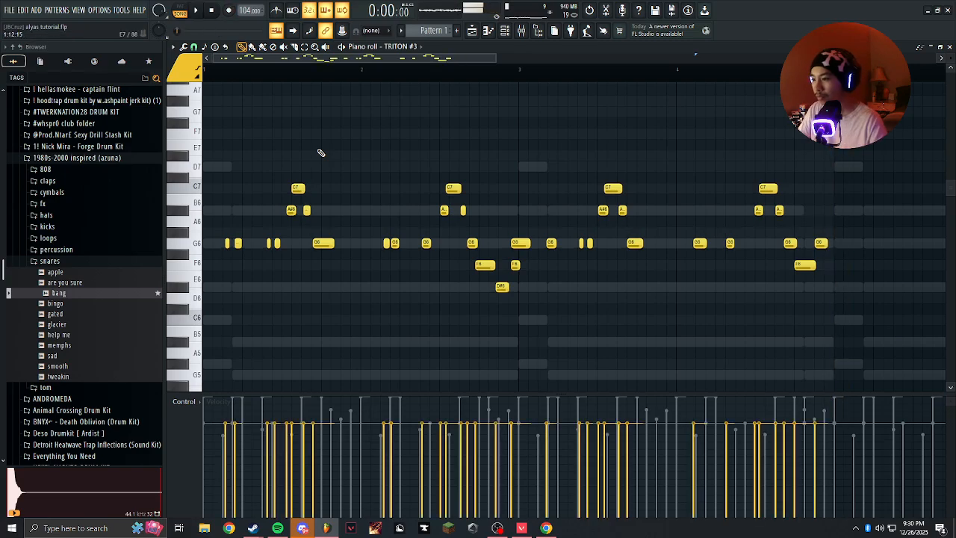
# Delete the recorded notes after the first phrase in bar 1 and play back what is left.
pyautogui.scroll(-2, 502, 271)
pyautogui.moveTo(635, 174); pyautogui.dragTo(311, 351)
pyautogui.press('Delete')
pyautogui.scroll(3, 373, 239)
pyautogui.hotkey('ctrl', 'a')
pyautogui.hotkey('ctrl', 'd')
pyautogui.press('space')
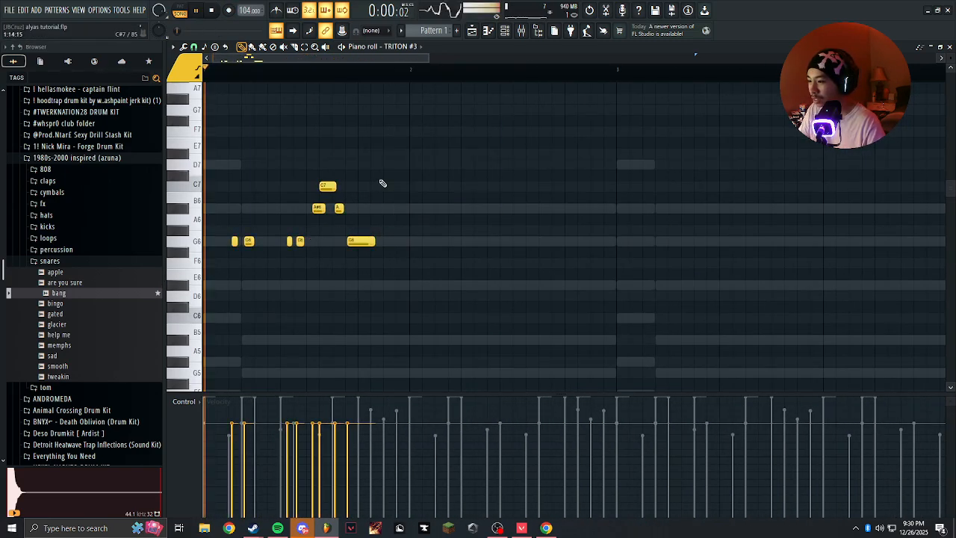
# Listen to the remaining recorded phrase in bar 1 and delete its notes.
pyautogui.scroll(2, 416, 205)
pyautogui.press('space')
pyautogui.press('space')
pyautogui.moveTo(515, 156); pyautogui.dragTo(238, 257)
pyautogui.press('Delete')
# Draw a two-step G6 note at the start of bar 1 and check the pattern in the channel rack.
pyautogui.press('space')
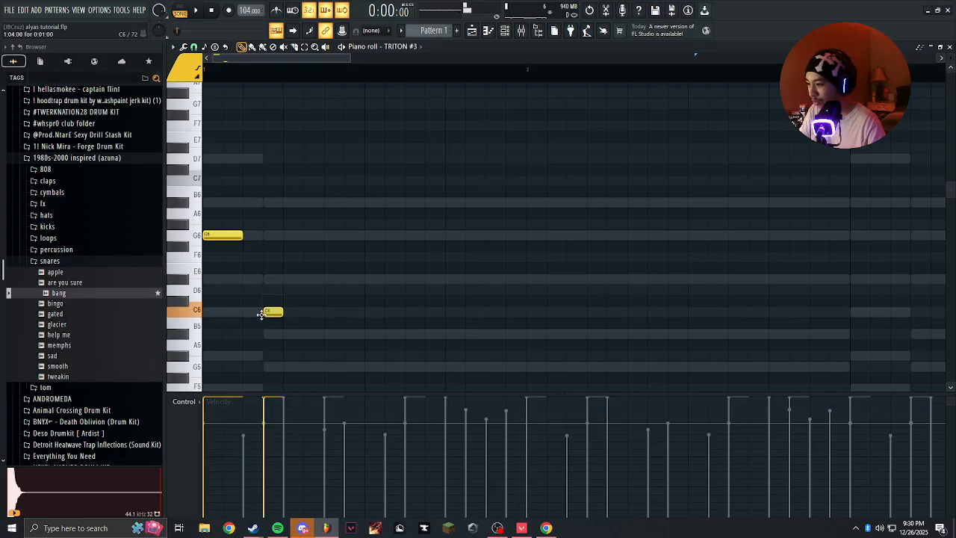
pyautogui.scroll(2, 273, 351)
pyautogui.press('F6')
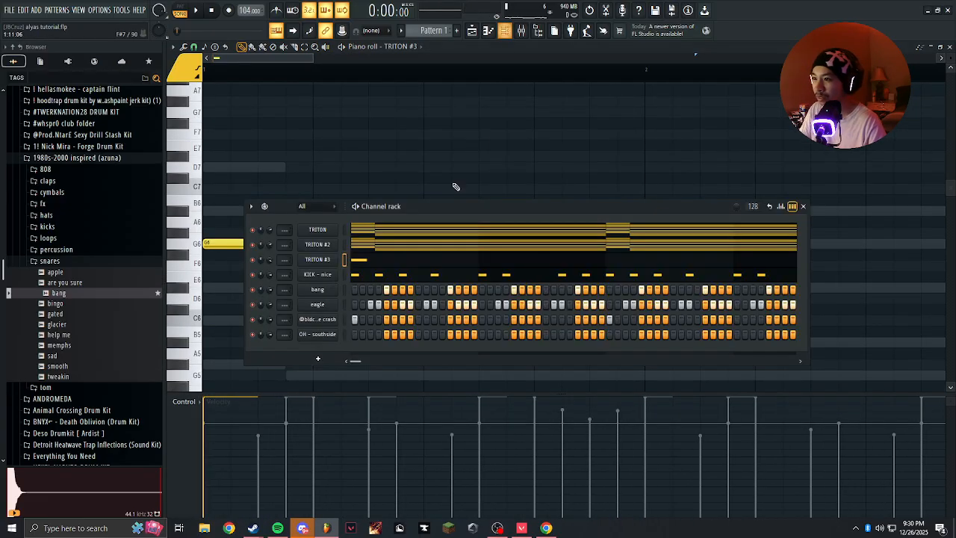
pyautogui.press('F6')
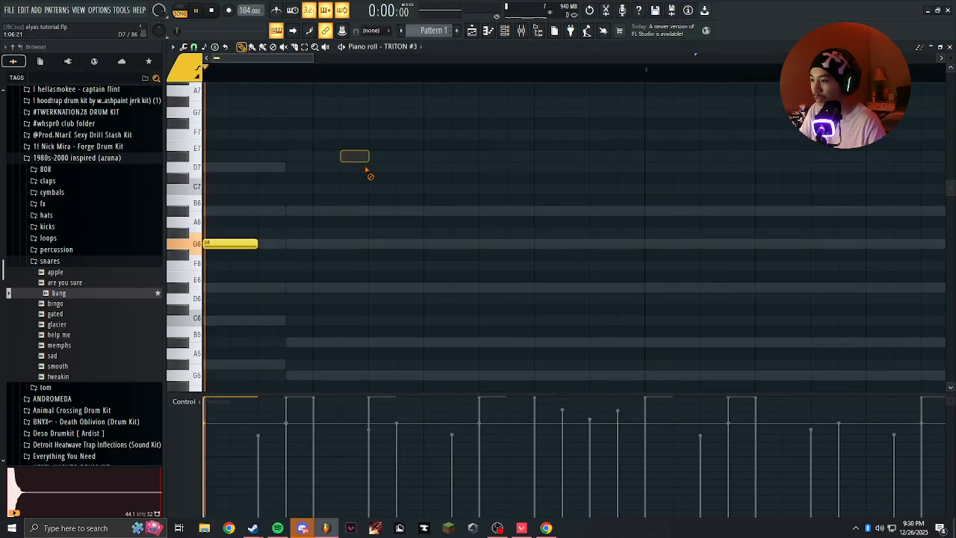
# Try a short G6, G#6 and F6 phrase after the opening G6 note, lengthening the G#6 up to the F6.
pyautogui.click(291, 245)
pyautogui.moveTo(341, 244); pyautogui.dragTo(303, 233)
pyautogui.click(324, 265)
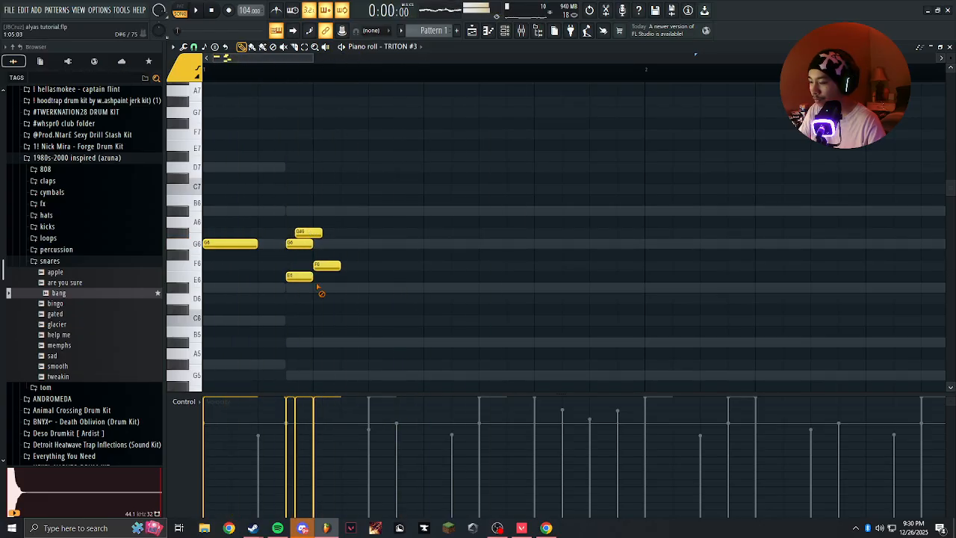
pyautogui.moveTo(316, 233); pyautogui.dragTo(355, 265)
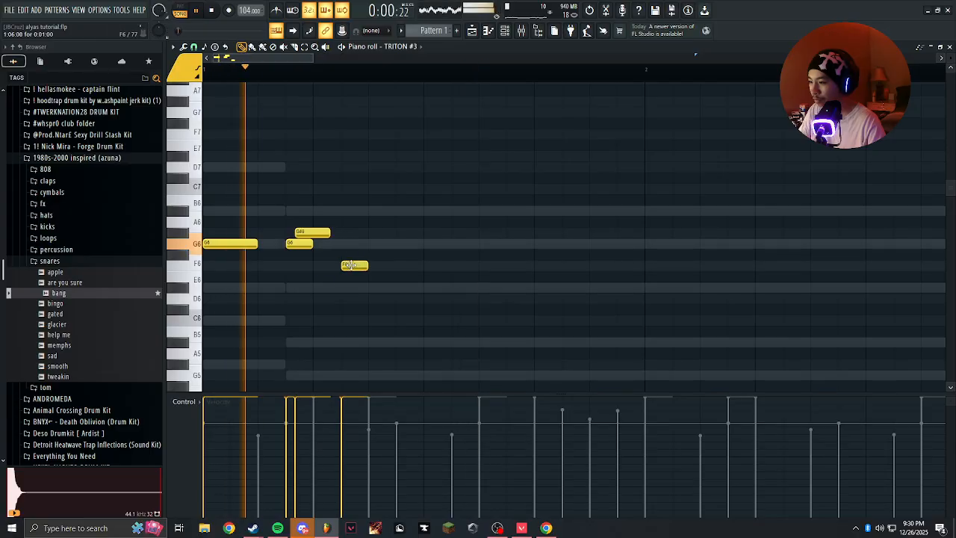
pyautogui.moveTo(332, 233); pyautogui.dragTo(341, 234)
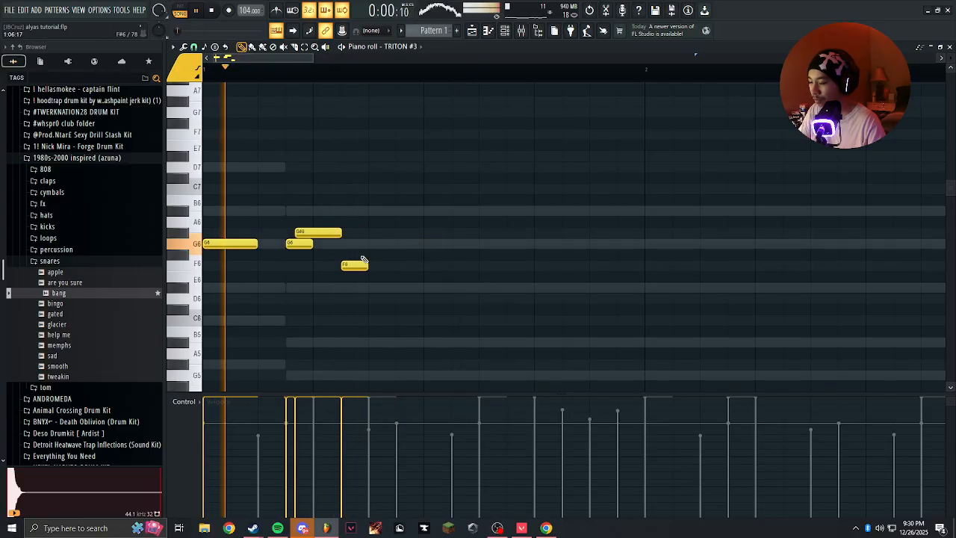
# Try D#6, A#6 and G#6 as following notes and delete everything except the opening G6 note.
pyautogui.click(373, 287)
pyautogui.click(318, 309)
pyautogui.rightClick(375, 287)
pyautogui.click(377, 211)
pyautogui.click(383, 232)
pyautogui.rightClick(385, 233)
pyautogui.rightClick(380, 211)
pyautogui.rightClick(356, 265)
pyautogui.rightClick(324, 233)
pyautogui.rightClick(301, 244)
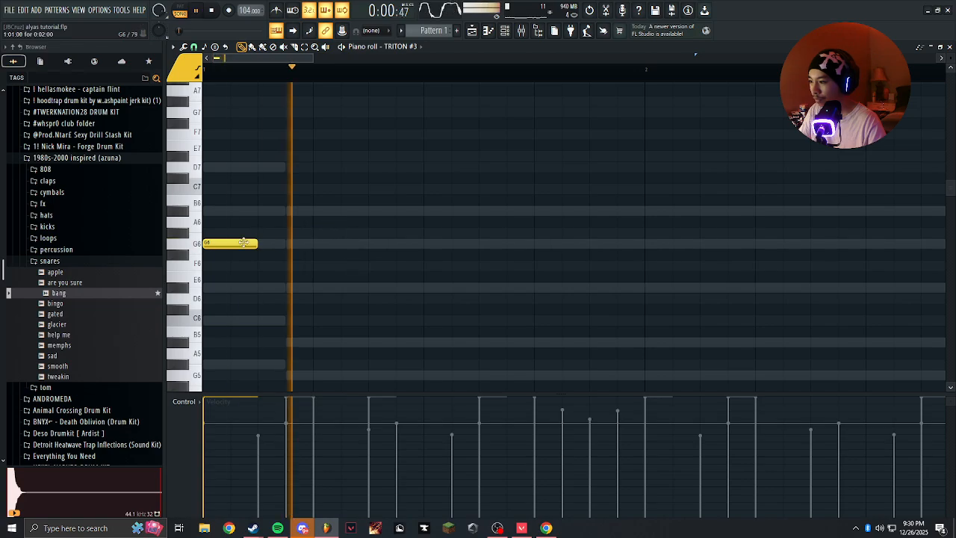
# Add a second two-step G6 note on the fourth step of bar 1, matching the opening note's length.
pyautogui.click(245, 244)
pyautogui.click(294, 244)
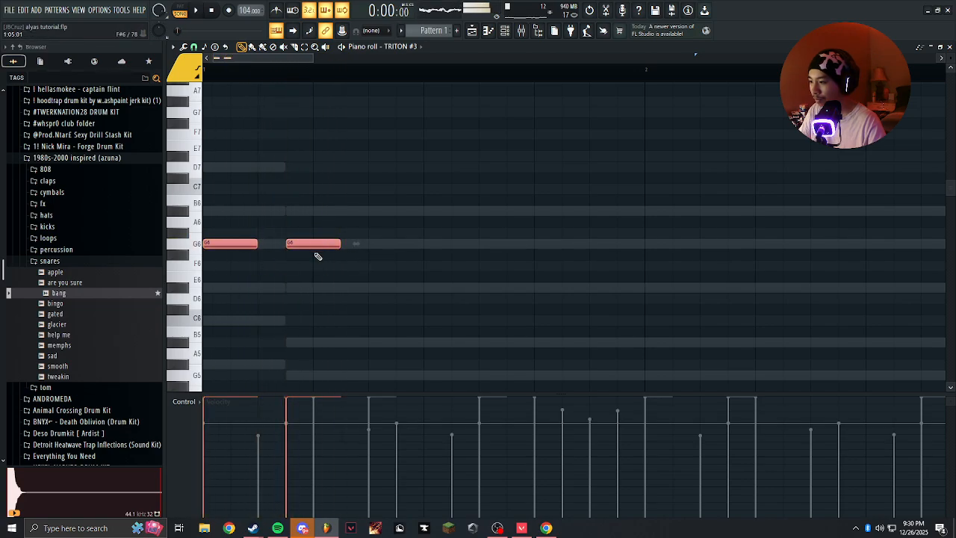
# Shorten the second G6 to one step and add one-step G6 notes on the seventh and eighth steps of bar 1.
pyautogui.moveTo(342, 244); pyautogui.dragTo(312, 244)
pyautogui.press('space')
pyautogui.click(383, 244)
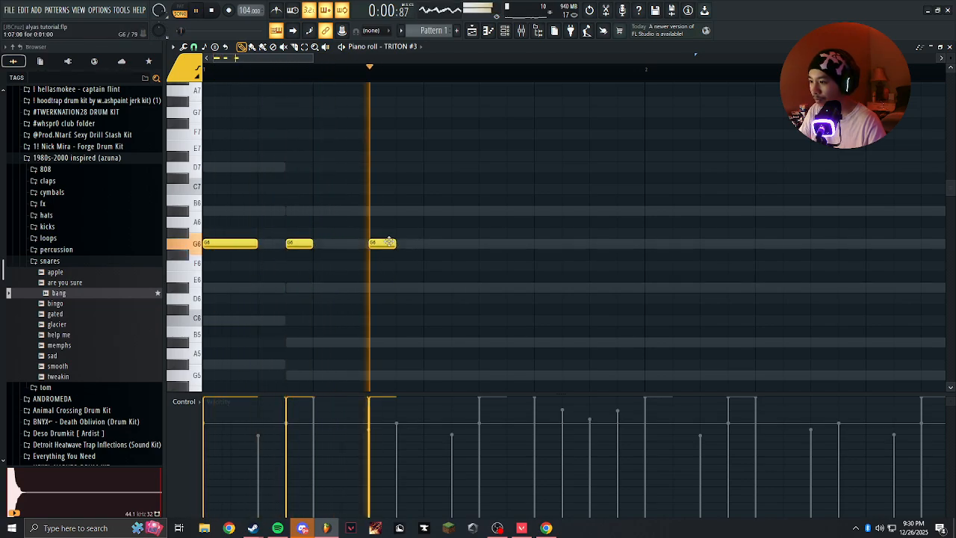
pyautogui.press('space')
pyautogui.click(406, 244)
pyautogui.press('space')
pyautogui.press('space')
# Shorten the G6 notes on the seventh and eighth steps to about half a step each and play the phrase.
pyautogui.moveTo(413, 233); pyautogui.dragTo(374, 263)
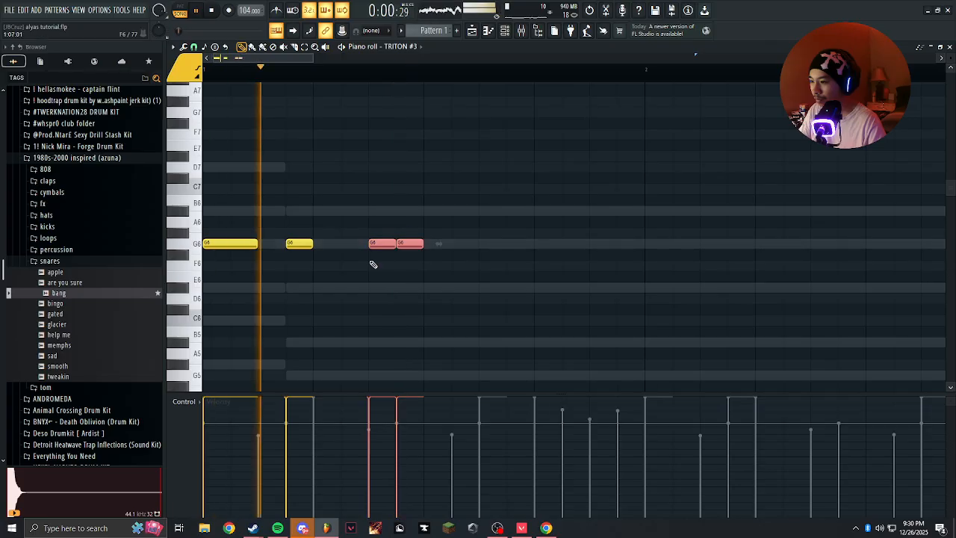
pyautogui.scroll(3, 372, 262)
pyautogui.press('space')
pyautogui.press('space')
pyautogui.moveTo(425, 245); pyautogui.dragTo(398, 245)
pyautogui.keyDown('ctrl'); pyautogui.click(382, 280); pyautogui.keyUp('ctrl')
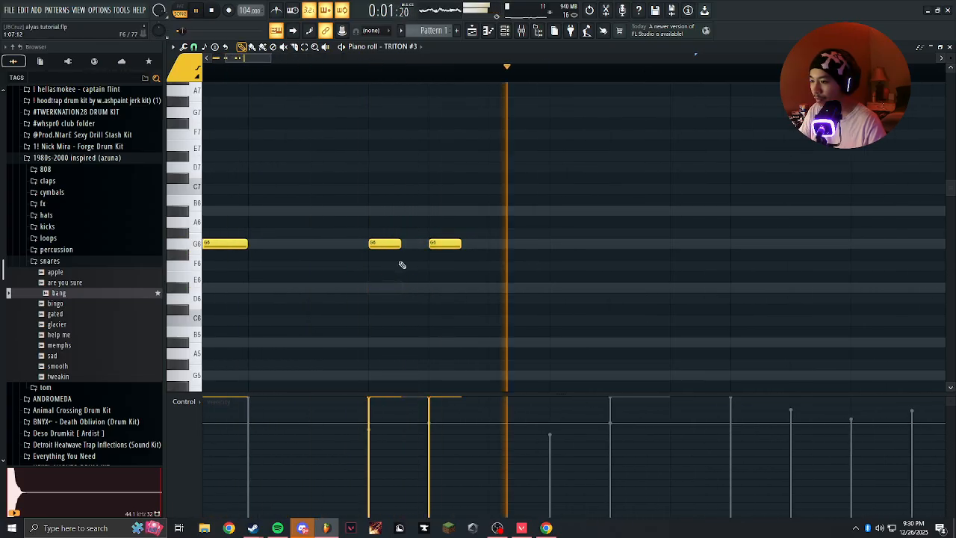
# Add half-step A#6 and G6 notes on the ninth step of bar 1, trying G#6 as an alternative pitch.
pyautogui.scroll(-2, 448, 243)
pyautogui.scroll(3, 418, 224)
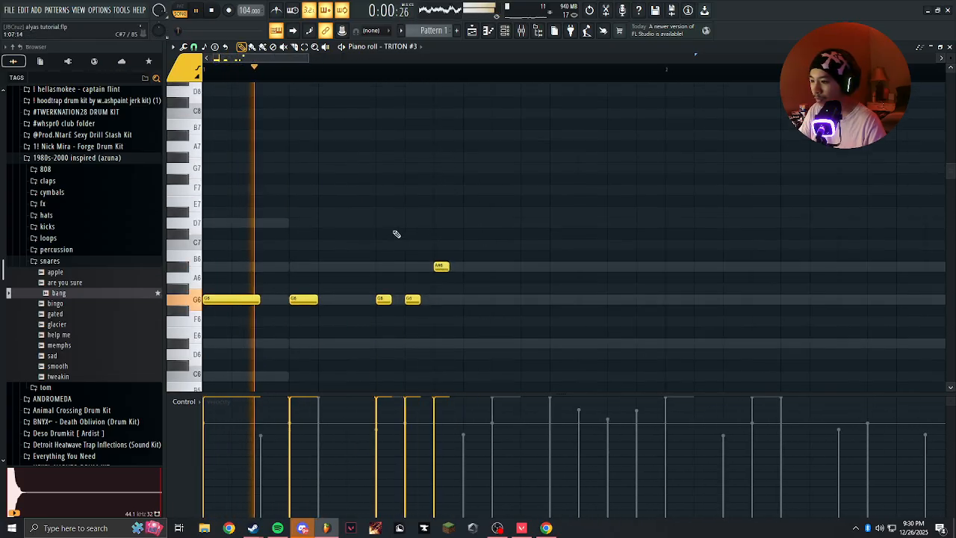
pyautogui.click(437, 319)
pyautogui.press('space')
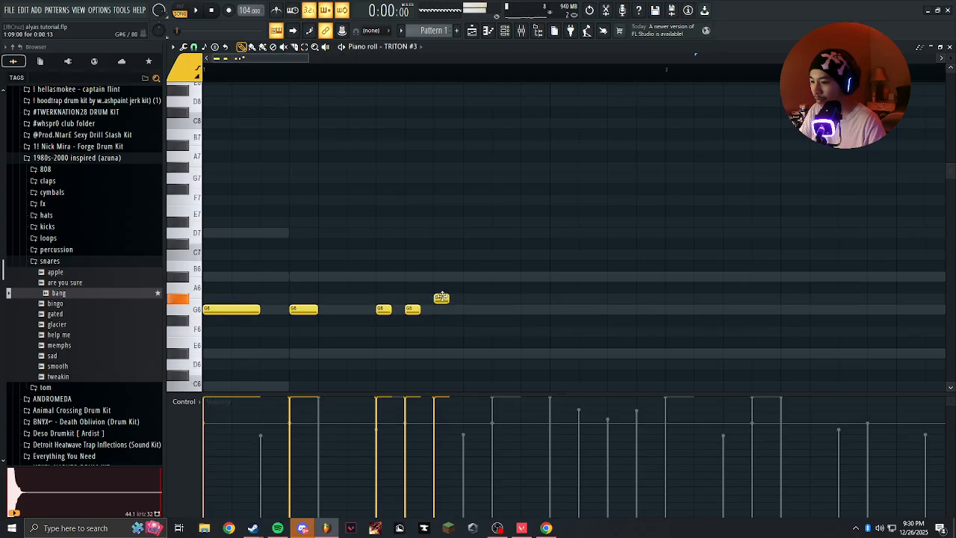
pyautogui.scroll(2, 442, 312)
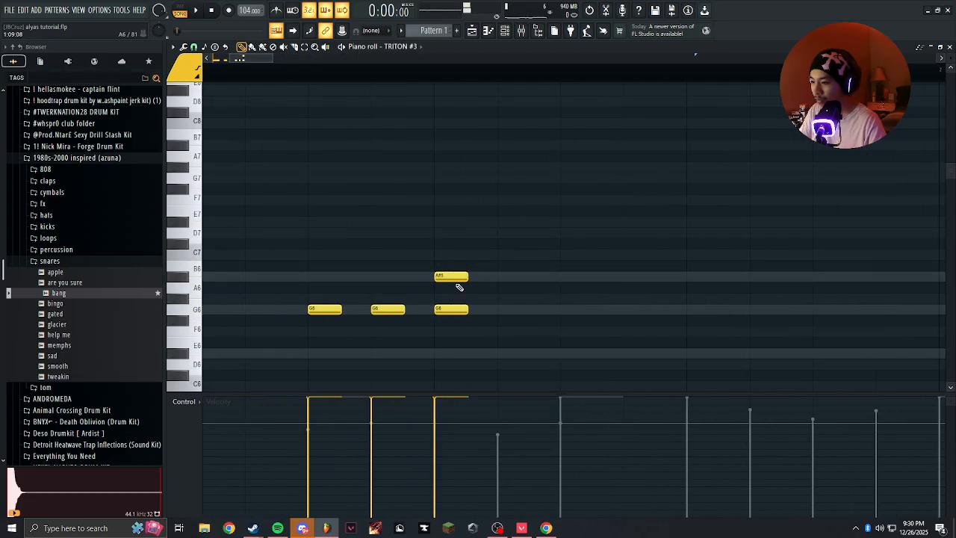
pyautogui.press('space')
# Shift the A#6 slightly after the ninth-step G6, try a trailing G6, and lengthen the two overlapping notes to about one step.
pyautogui.scroll(-3, 467, 275)
pyautogui.moveTo(467, 277); pyautogui.dragTo(404, 267)
pyautogui.scroll(3, 377, 269)
pyautogui.click(446, 301)
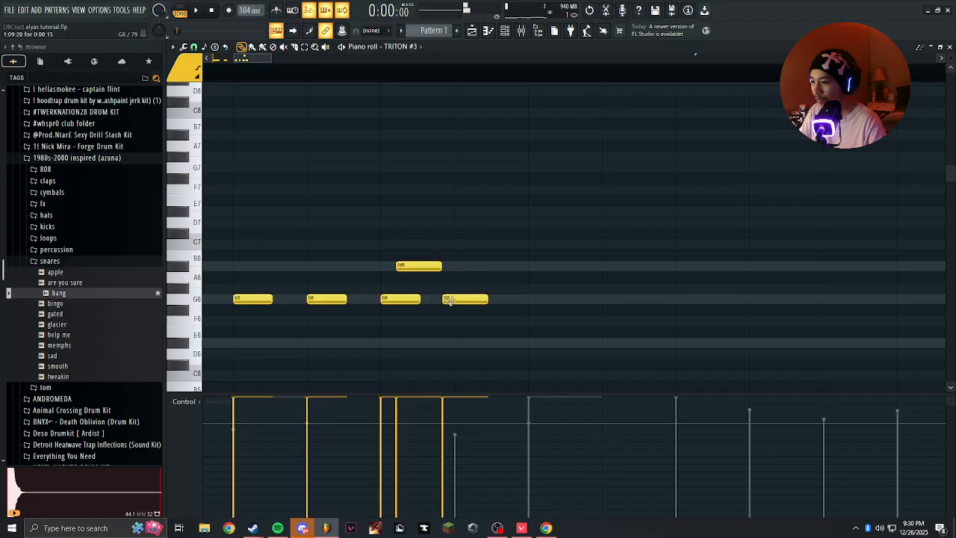
pyautogui.press('space')
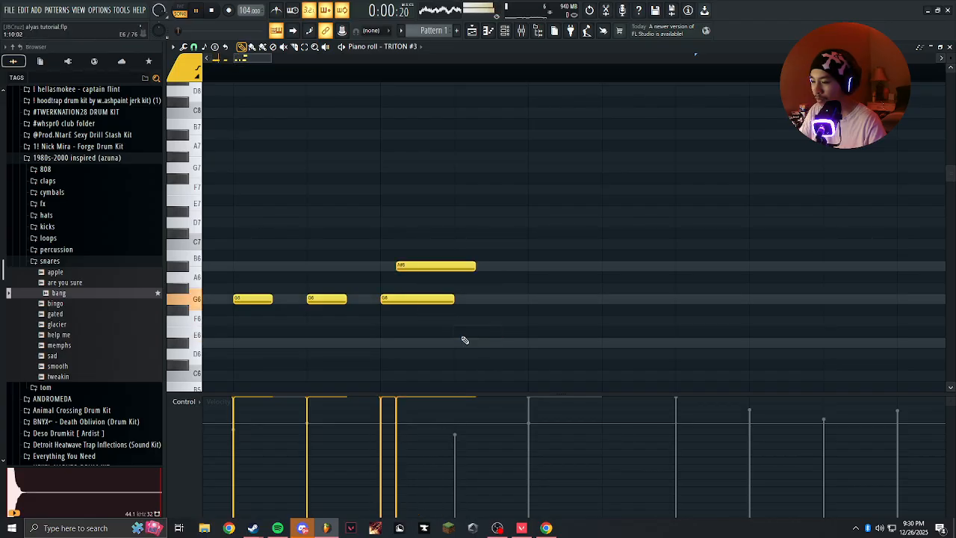
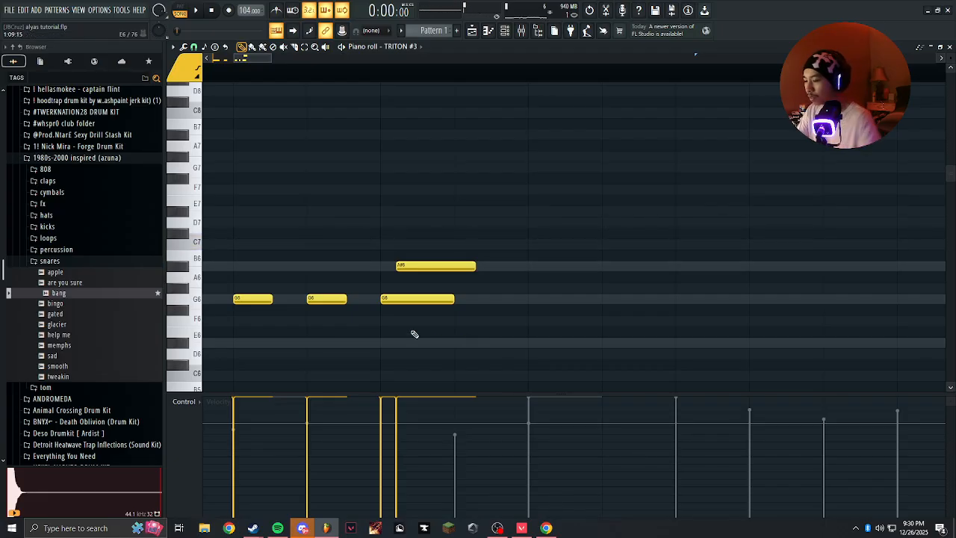
# Raise the two overlapping notes on the ninth step of bar 1 to A#6 and C7 and play the phrase.
pyautogui.press('Up')
pyautogui.press('Up')
pyautogui.press('Up')
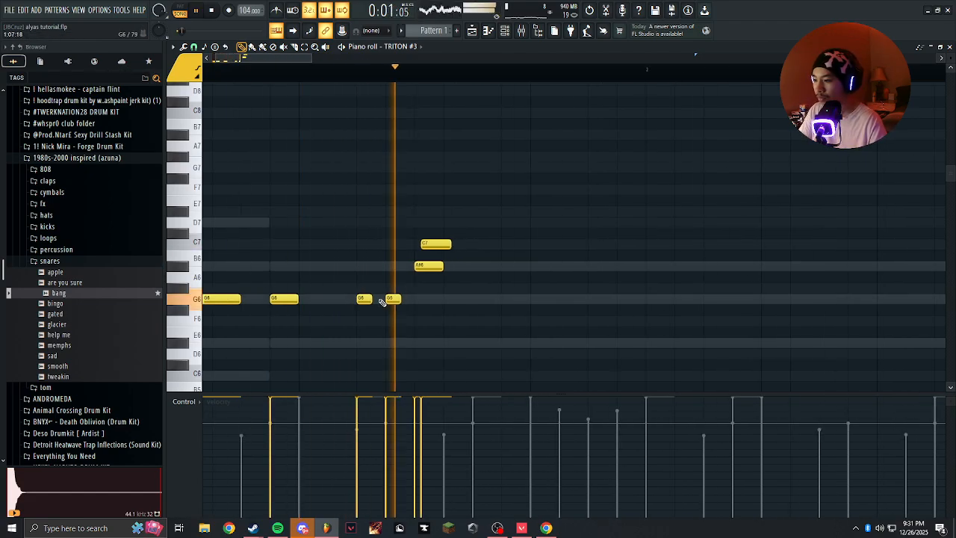
pyautogui.press('space')
pyautogui.press('space')
pyautogui.rightClick(400, 300)
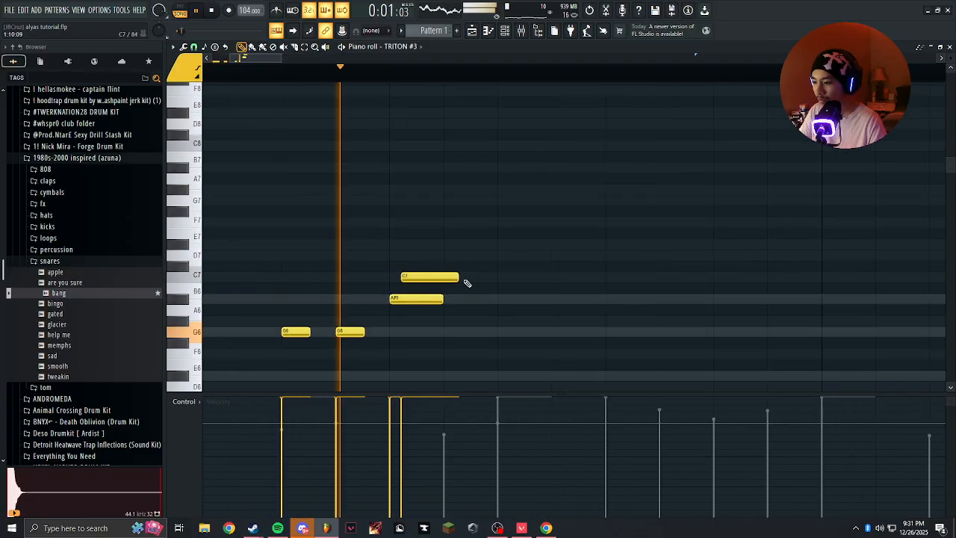
# Lengthen the overlapping A#6 to about 1.8 steps and the C7 to about two steps, checking them in playback.
pyautogui.moveTo(454, 267); pyautogui.dragTo(446, 309)
pyautogui.press('space')
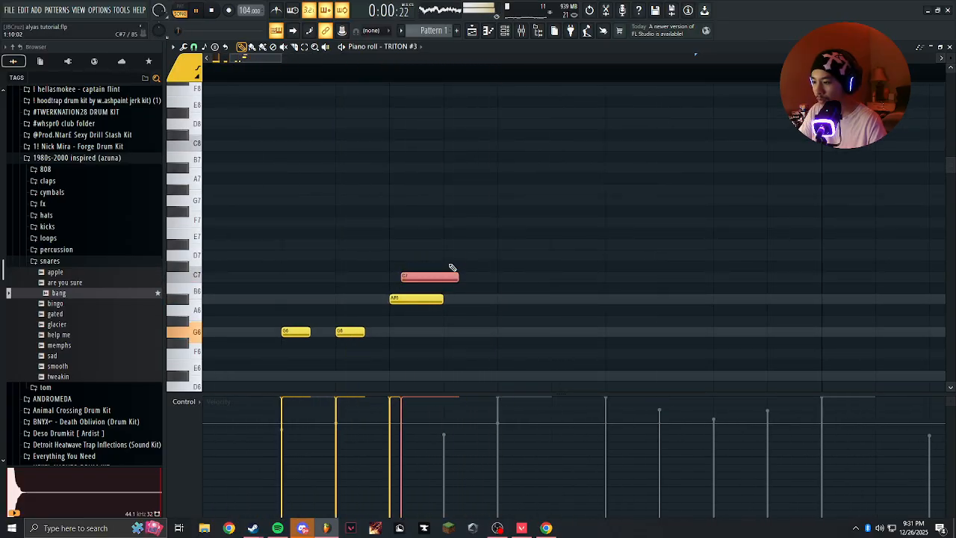
pyautogui.moveTo(453, 268); pyautogui.dragTo(442, 302)
pyautogui.press('space')
pyautogui.press('space')
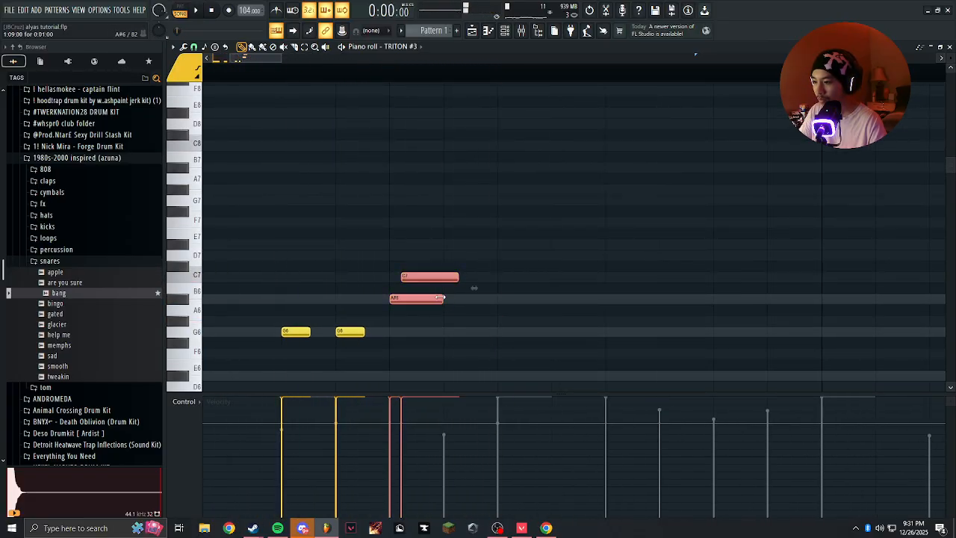
pyautogui.keyDown('ctrl'); pyautogui.click(529, 322); pyautogui.keyUp('ctrl')
pyautogui.press('space')
pyautogui.moveTo(496, 300); pyautogui.dragTo(485, 300)
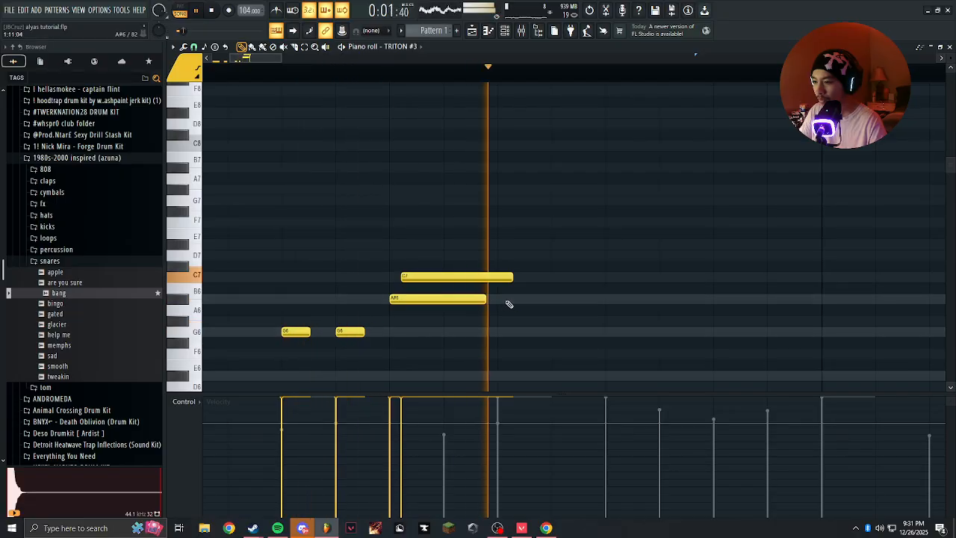
# Add an A#6 on the eleventh step and a G6 on the twelfth step of bar 1, each about 1.8 steps long.
pyautogui.click(504, 299)
pyautogui.click(501, 318)
pyautogui.press('space')
pyautogui.press('space')
pyautogui.scroll(-2, 523, 296)
pyautogui.click(531, 334)
pyautogui.press('space')
pyautogui.moveTo(446, 317); pyautogui.dragTo(416, 247)
pyautogui.scroll(-2, 416, 247)
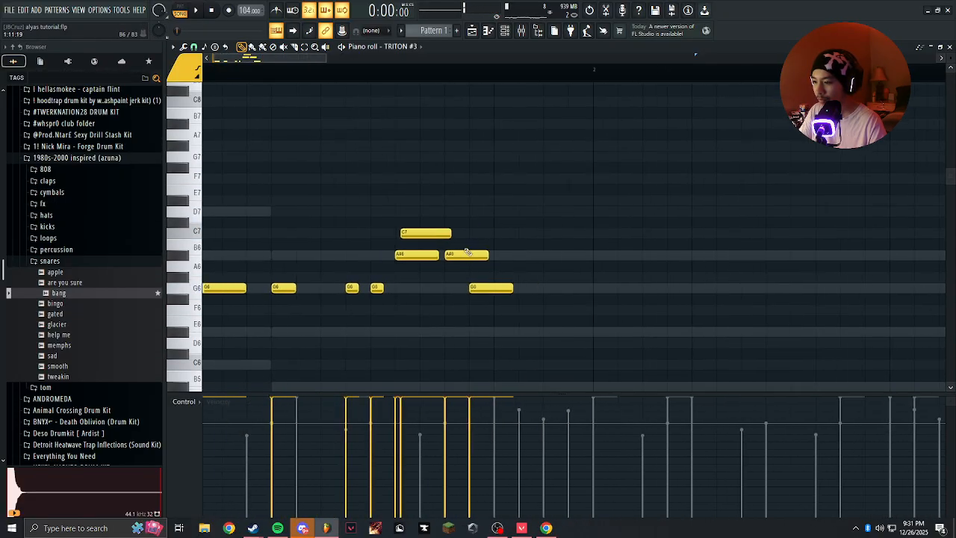
# Shorten the eleventh-step A#6 and the twelfth-step G6 in bar 1 to about one step each and play the phrase.
pyautogui.press('space')
pyautogui.moveTo(488, 256)
pyautogui.mouseDown()
pyautogui.moveTo(463, 257)
pyautogui.moveTo(476, 258)
pyautogui.mouseUp()
pyautogui.keyDown('ctrl'); pyautogui.click(462, 316); pyautogui.keyUp('ctrl')
pyautogui.scroll(3, 464, 317)
pyautogui.scroll(-3, 504, 284)
pyautogui.keyDown('ctrl'); pyautogui.click(456, 322); pyautogui.keyUp('ctrl')
pyautogui.scroll(3, 457, 318)
pyautogui.moveTo(456, 318); pyautogui.dragTo(422, 254)
pyautogui.scroll(-4, 380, 292)
pyautogui.moveTo(380, 292); pyautogui.dragTo(485, 294)
pyautogui.press('space')
pyautogui.scroll(-2, 472, 294)
pyautogui.scroll(3, 364, 295)
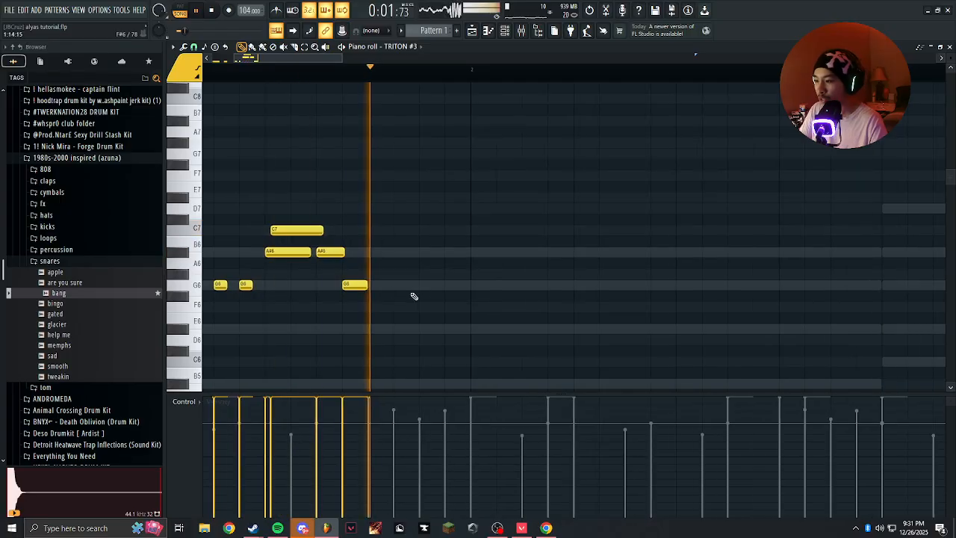
# Try one-step notes on the fifteenth and sixteenth steps of bar 1 using G6 and F6, and remove them.
pyautogui.click(438, 286)
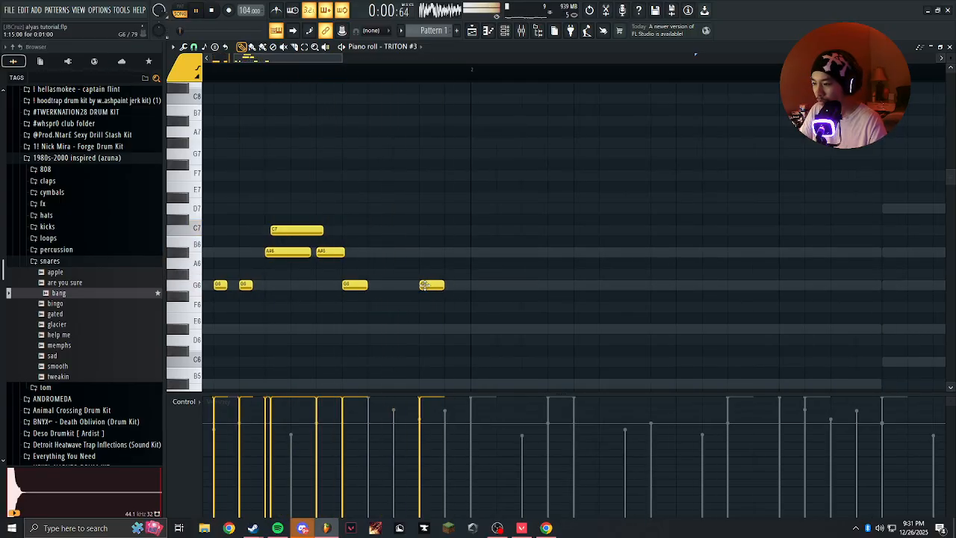
pyautogui.click(454, 307)
pyautogui.press('space')
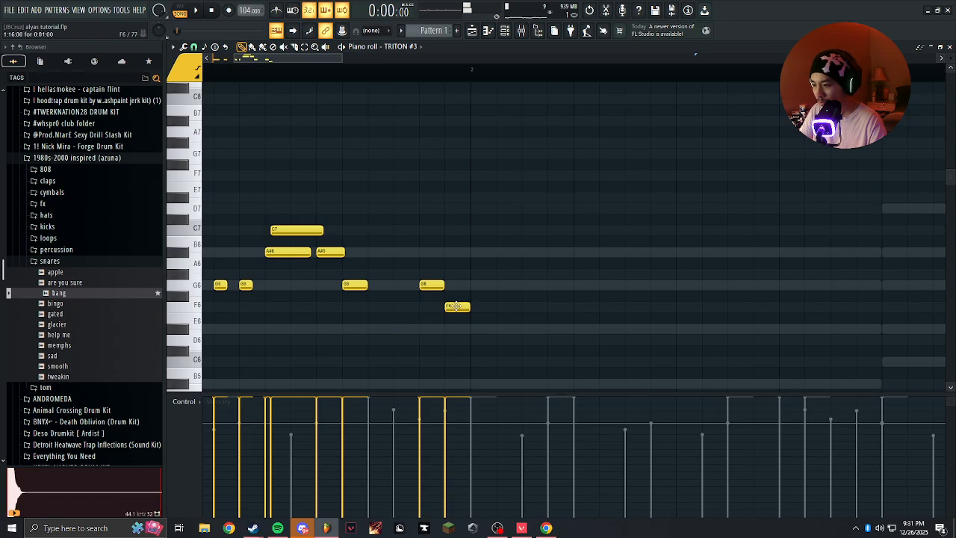
pyautogui.press('space')
pyautogui.scroll(-3, 452, 292)
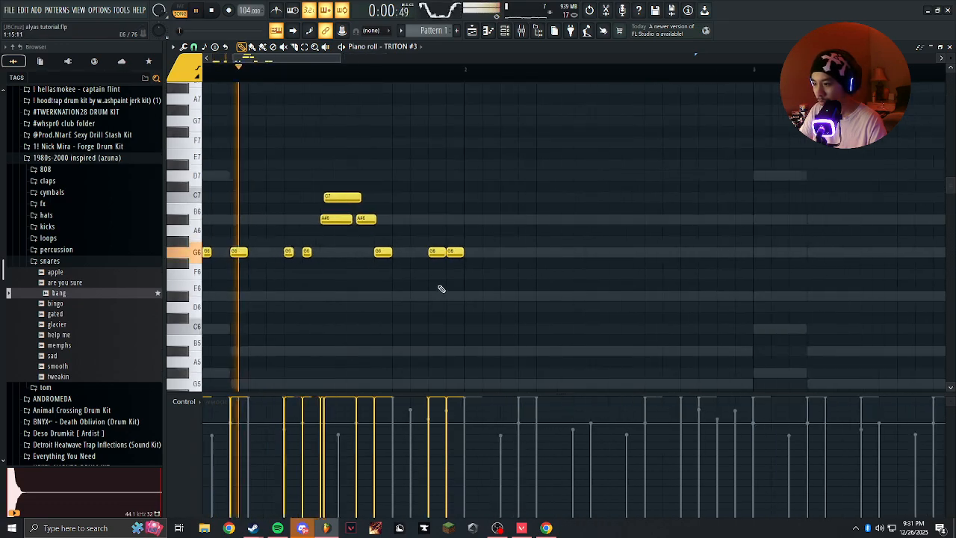
pyautogui.scroll(3, 440, 289)
pyautogui.rightClick(452, 256)
pyautogui.rightClick(464, 255)
pyautogui.click(431, 254)
pyautogui.rightClick(432, 257)
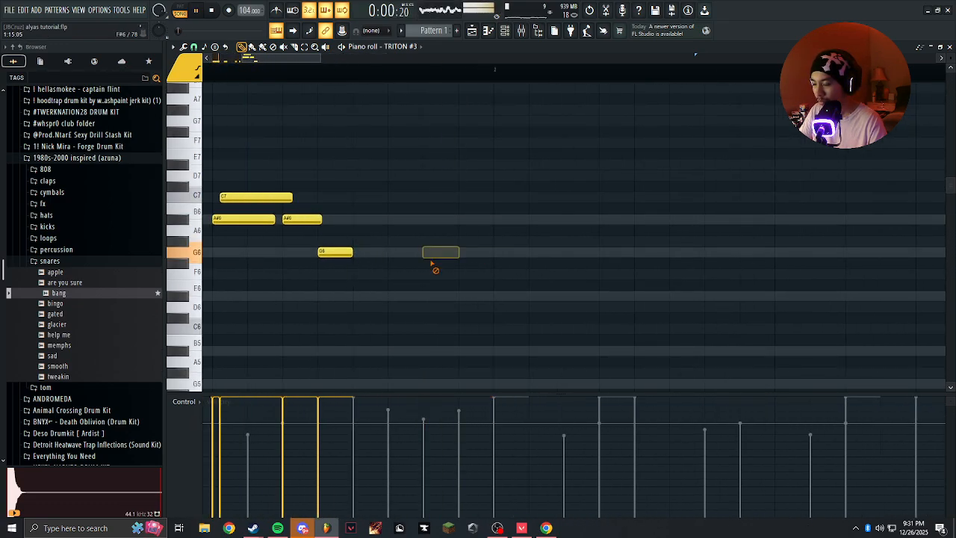
# Lengthen the G6 on the twelfth step of bar 1 to about 1.2 steps.
pyautogui.moveTo(355, 254); pyautogui.dragTo(485, 274)
pyautogui.click(336, 282)
pyautogui.rightClick(346, 284)
pyautogui.scroll(-3, 488, 269)
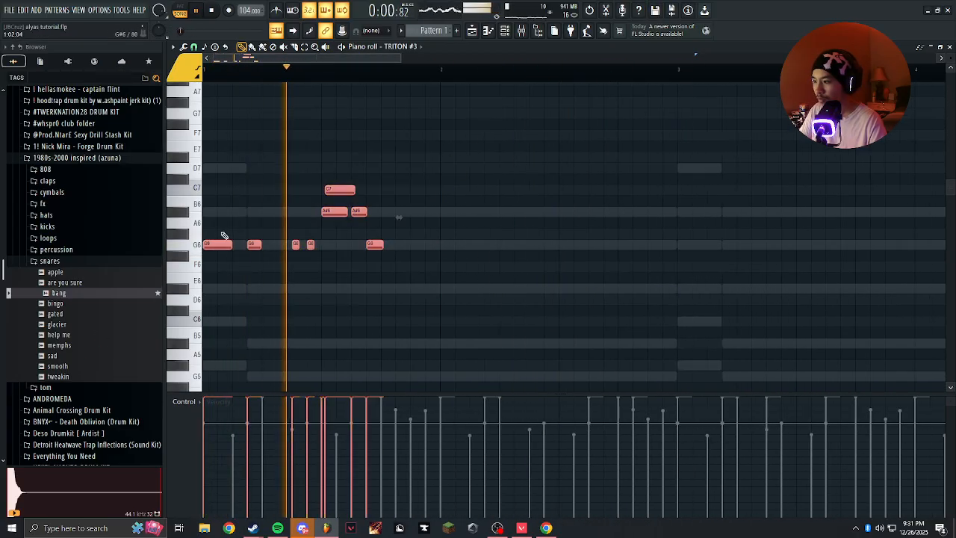
# Duplicate the bar 1 notes from the seventh step onward to the same steps in bar 2.
pyautogui.hotkey('ctrl', 'b')
pyautogui.hotkey('ctrl', 'z')
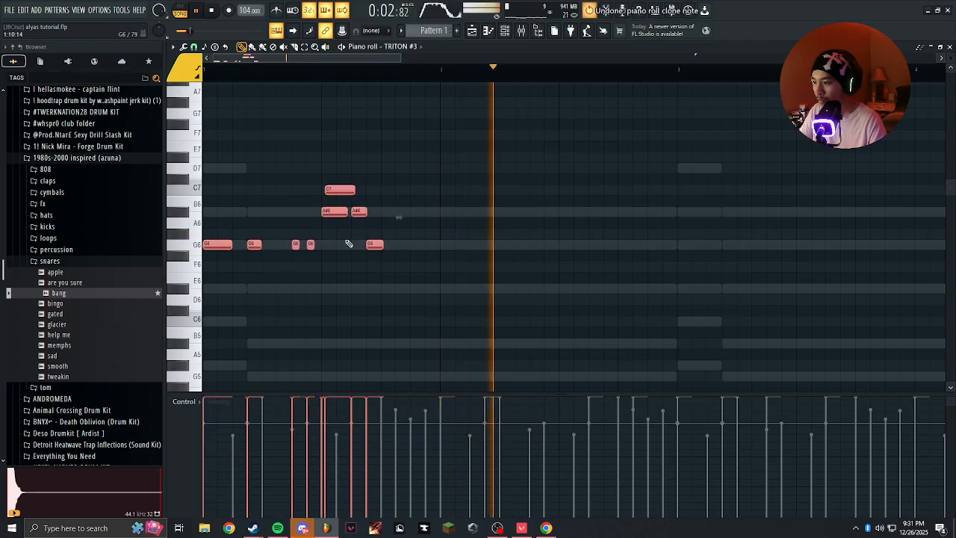
pyautogui.moveTo(400, 183)
pyautogui.mouseDown()
pyautogui.moveTo(279, 267)
pyautogui.moveTo(533, 240)
pyautogui.mouseUp()
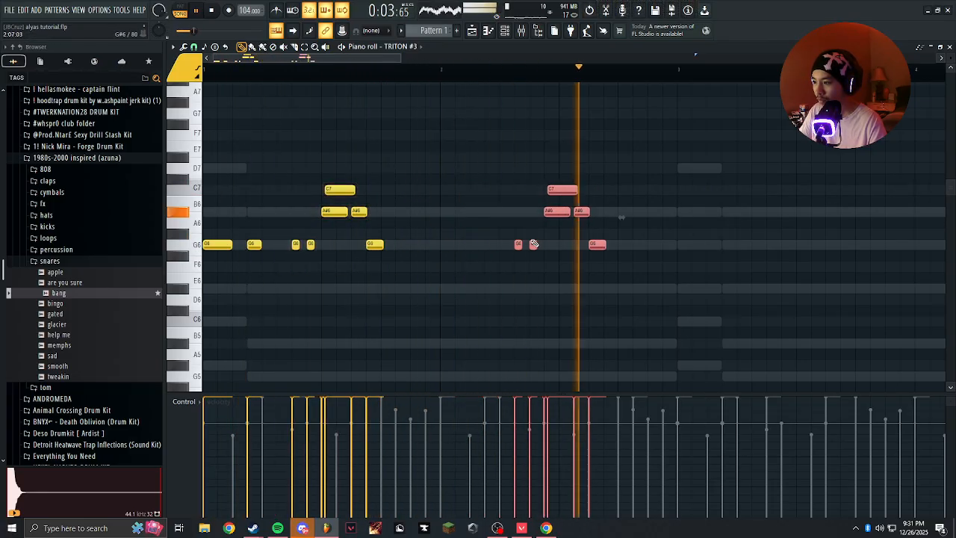
pyautogui.keyDown('ctrl'); pyautogui.click(557, 243); pyautogui.keyUp('ctrl')
pyautogui.scroll(-2, 478, 256)
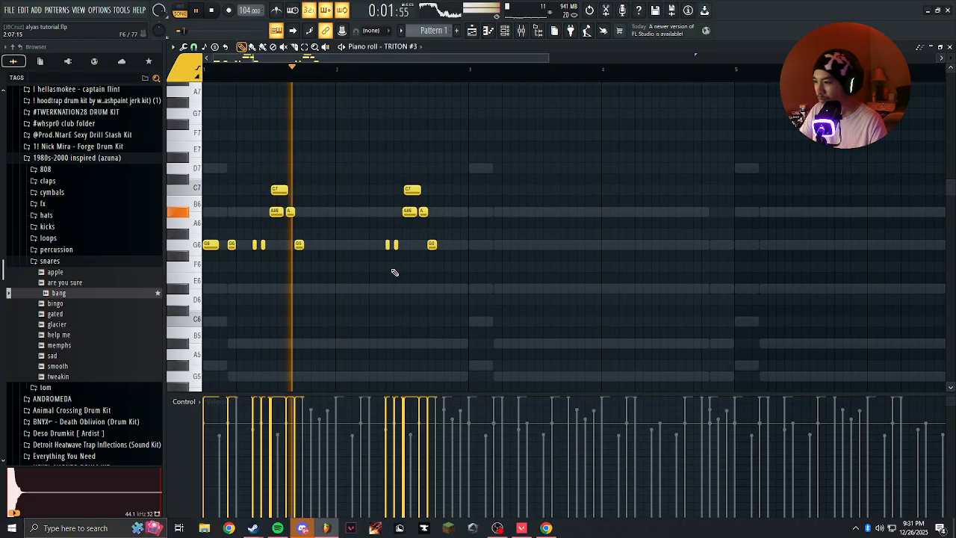
pyautogui.scroll(3, 394, 273)
pyautogui.scroll(-3, 461, 281)
pyautogui.scroll(2, 427, 282)
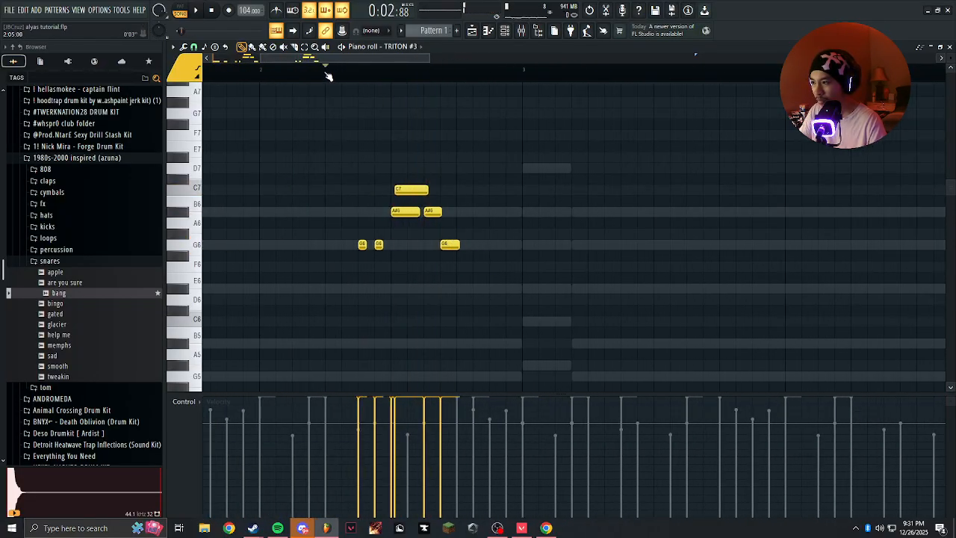
# Add an F6 on the thirteenth step of bar 2, lengthen it to about 2.2 steps, and play from bar 2.
pyautogui.press('space')
pyautogui.scroll(2, 438, 242)
pyautogui.scroll(-2, 308, 241)
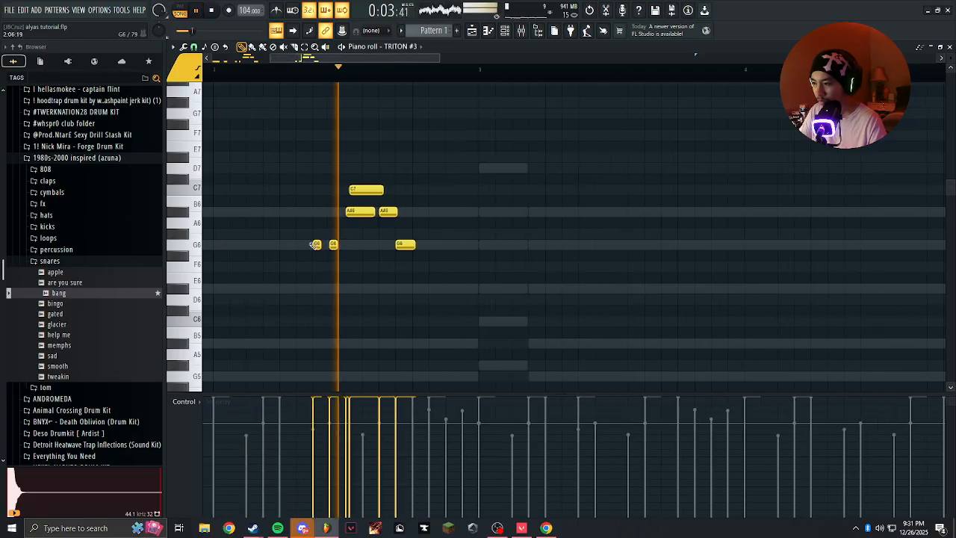
pyautogui.press('space')
pyautogui.press('space')
pyautogui.moveTo(605, 252); pyautogui.dragTo(489, 227)
pyautogui.scroll(2, 480, 228)
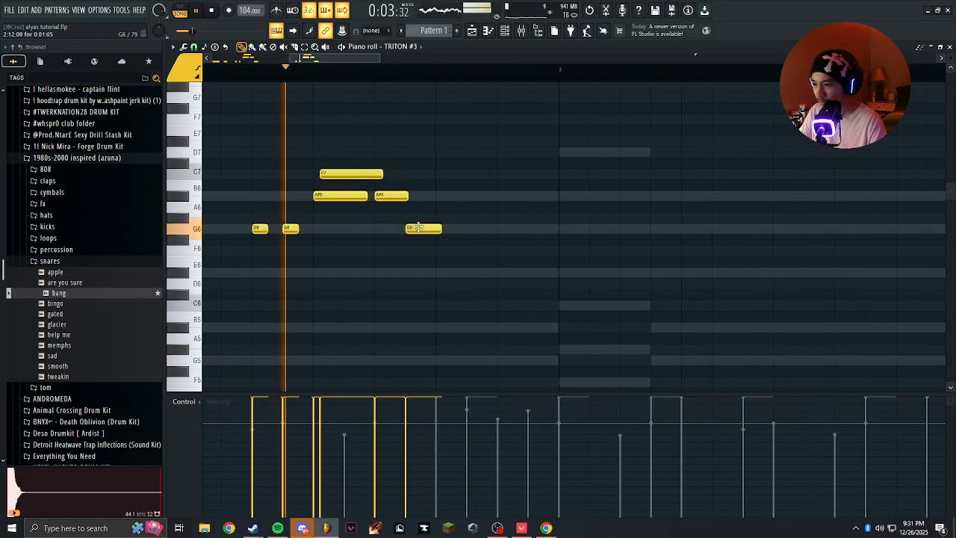
pyautogui.click(470, 251)
pyautogui.press('space')
pyautogui.press('space')
pyautogui.moveTo(471, 251); pyautogui.dragTo(502, 251)
pyautogui.click(512, 272)
# Add a G6 about 1.7 steps long on the fifteenth step of bar 2 and listen to the ending.
pyautogui.press('space')
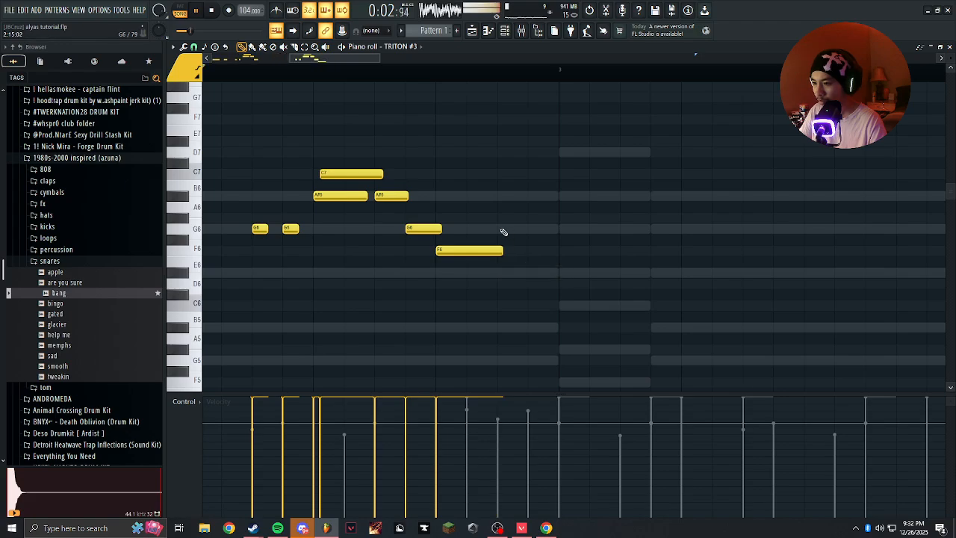
pyautogui.click(505, 232)
pyautogui.scroll(-2, 512, 239)
pyautogui.scroll(3, 523, 254)
pyautogui.press('space')
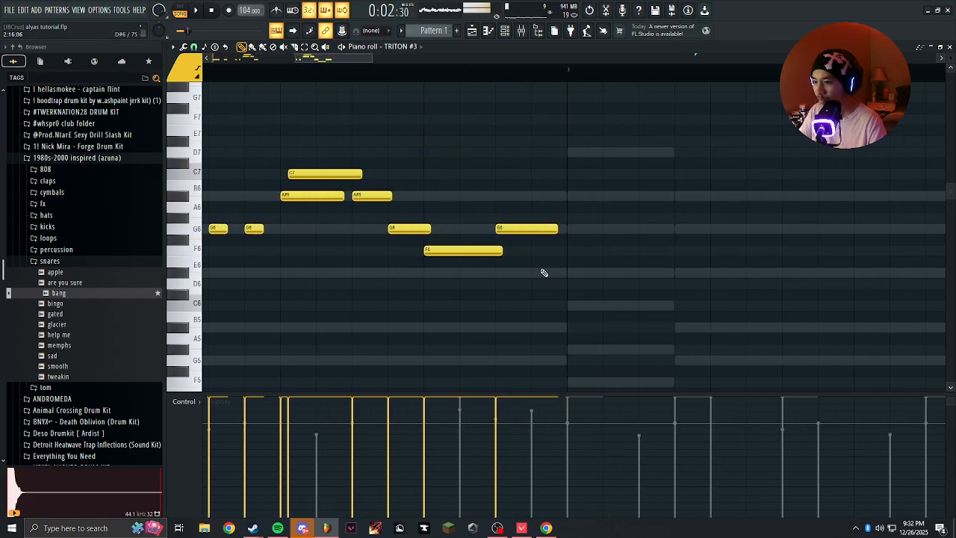
pyautogui.scroll(-3, 531, 281)
pyautogui.scroll(3, 359, 218)
pyautogui.scroll(2, 489, 230)
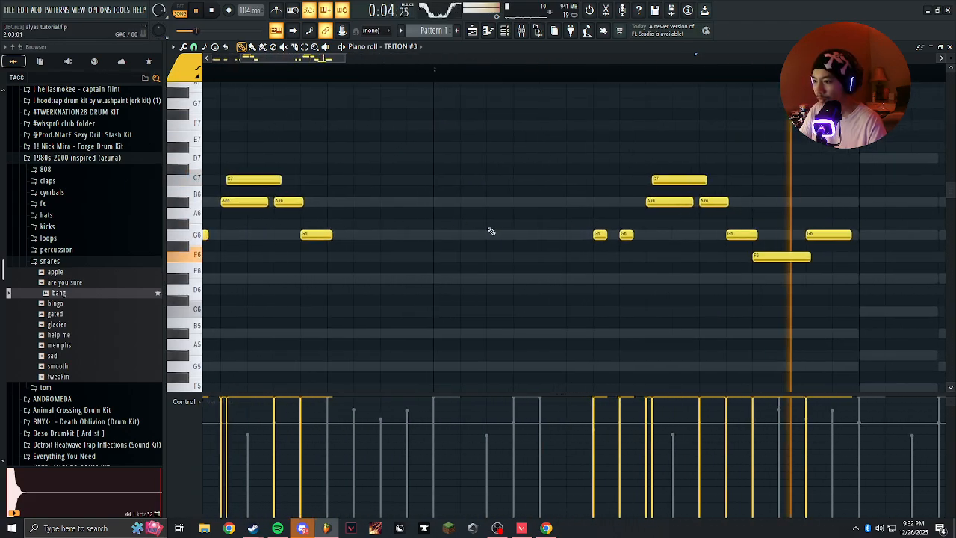
pyautogui.scroll(2, 460, 218)
pyautogui.press('space')
pyautogui.scroll(-3, 461, 218)
pyautogui.scroll(-3, 448, 212)
# Play the melody from the start and place a slightly staggered D#7 and F7 pair at the beginning of bar 2.
pyautogui.scroll(3, 420, 199)
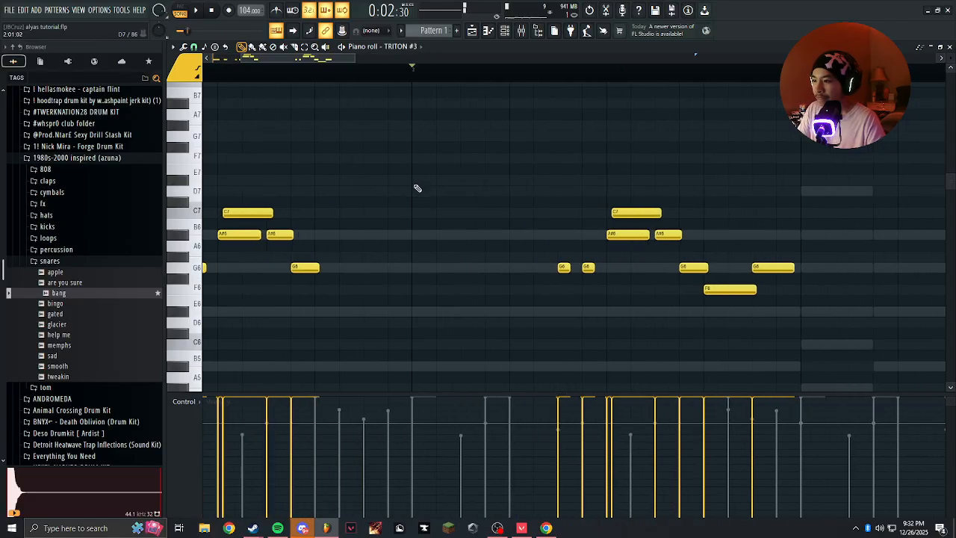
pyautogui.moveTo(218, 74); pyautogui.dragTo(197, 74)
pyautogui.press('space')
pyautogui.scroll(3, 580, 201)
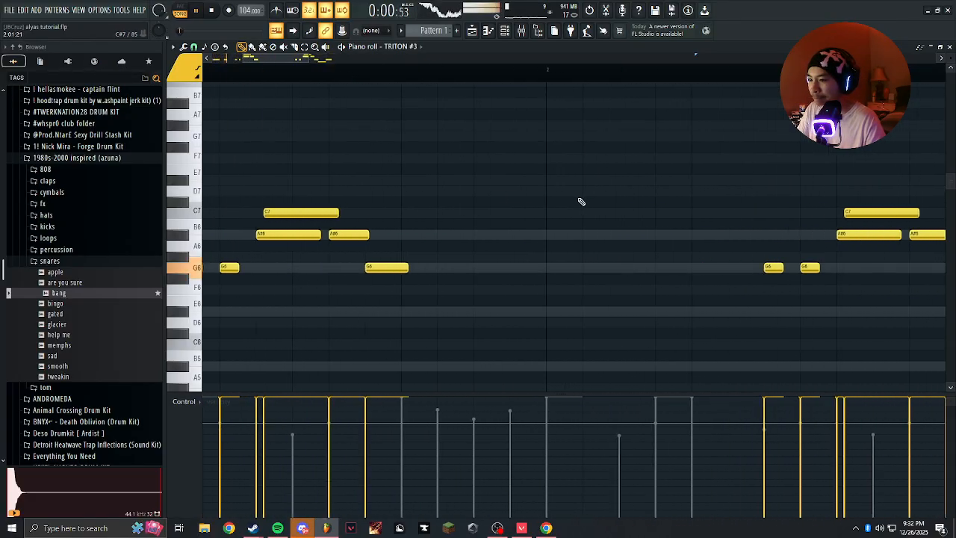
pyautogui.scroll(1, 504, 213)
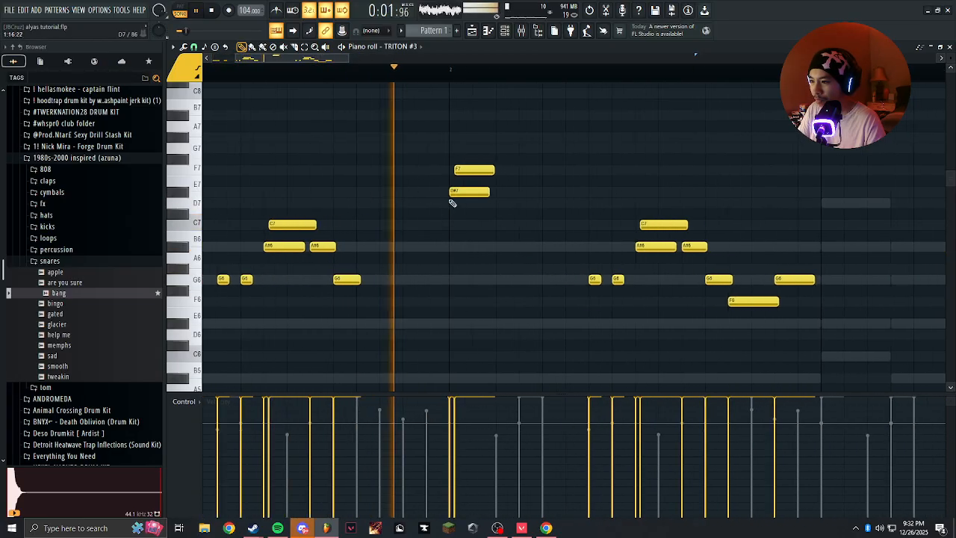
pyautogui.press('space')
pyautogui.scroll(3, 464, 192)
# Lower the overlapping pair at the start of bar 2 to C7 and D7 and play the melody.
pyautogui.moveTo(439, 156); pyautogui.dragTo(569, 194)
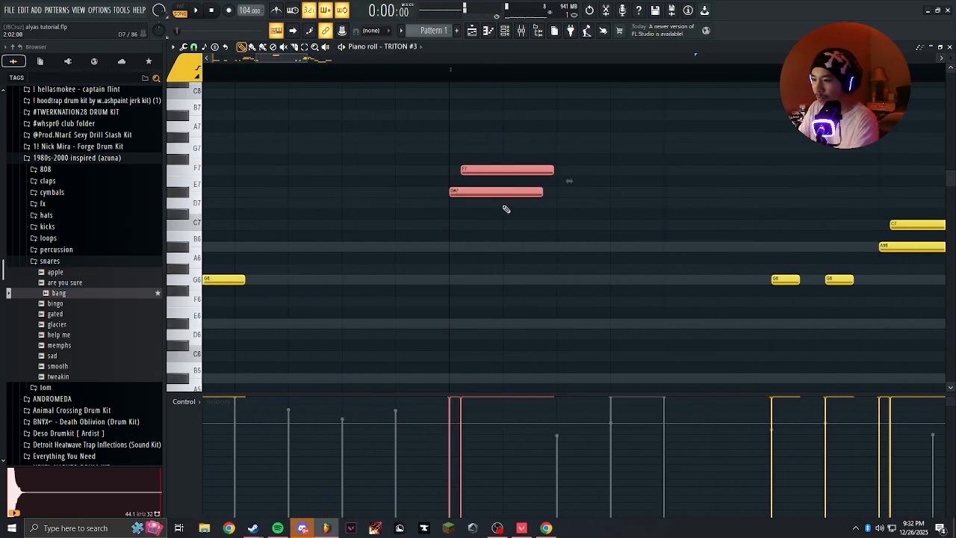
pyautogui.hotkey('shift', 'Down')
pyautogui.press('space')
pyautogui.scroll(-4, 497, 201)
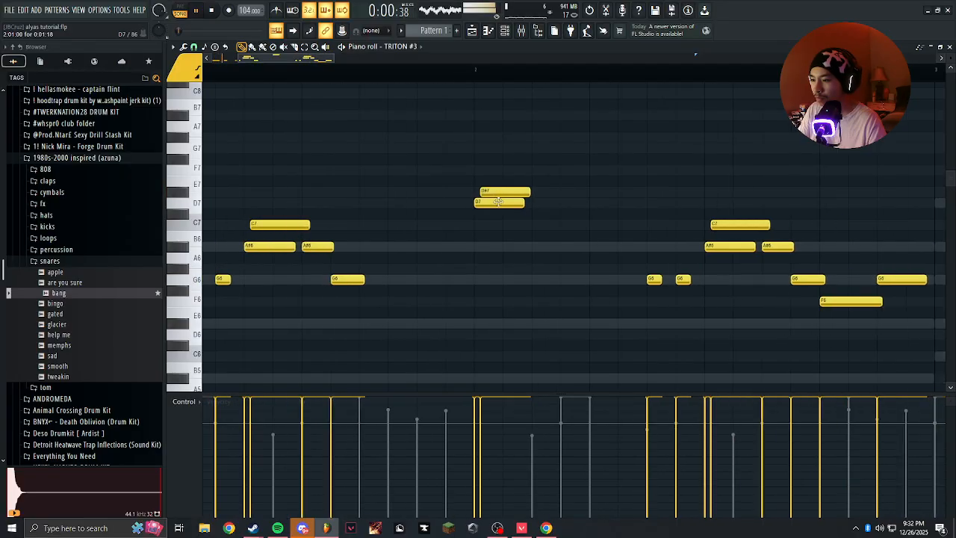
pyautogui.scroll(3, 499, 203)
pyautogui.press('space')
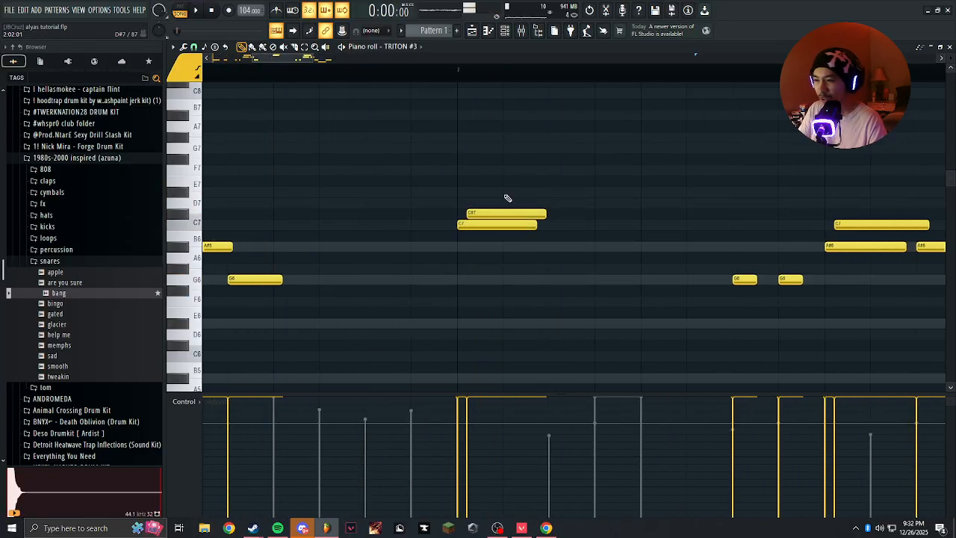
pyautogui.scroll(-4, 495, 215)
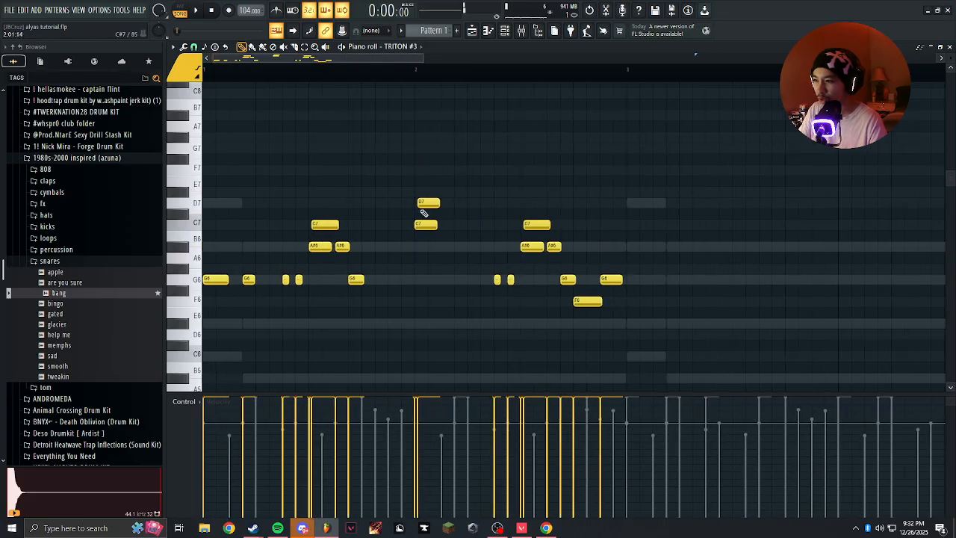
pyautogui.scroll(3, 453, 190)
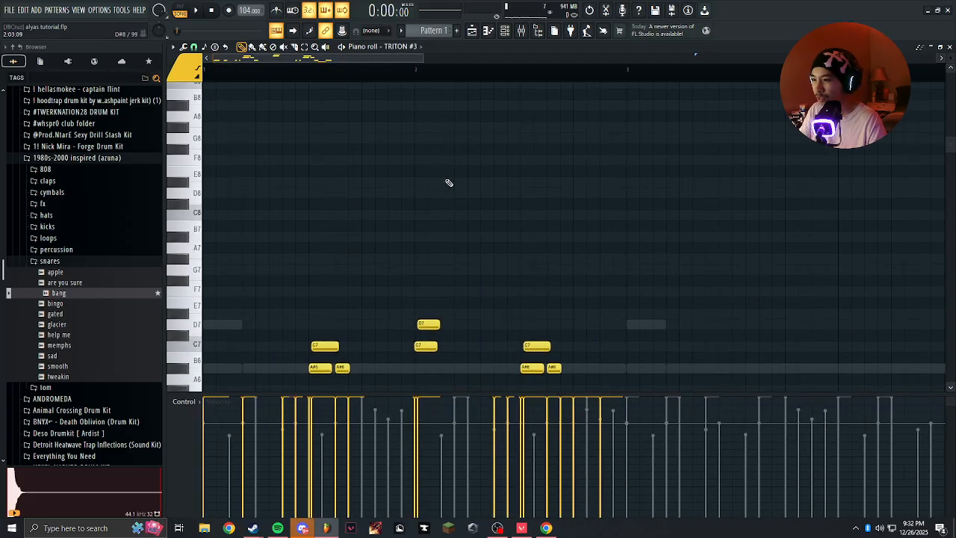
pyautogui.click(425, 135)
pyautogui.rightClick(426, 135)
pyautogui.scroll(-4, 423, 186)
pyautogui.press('space')
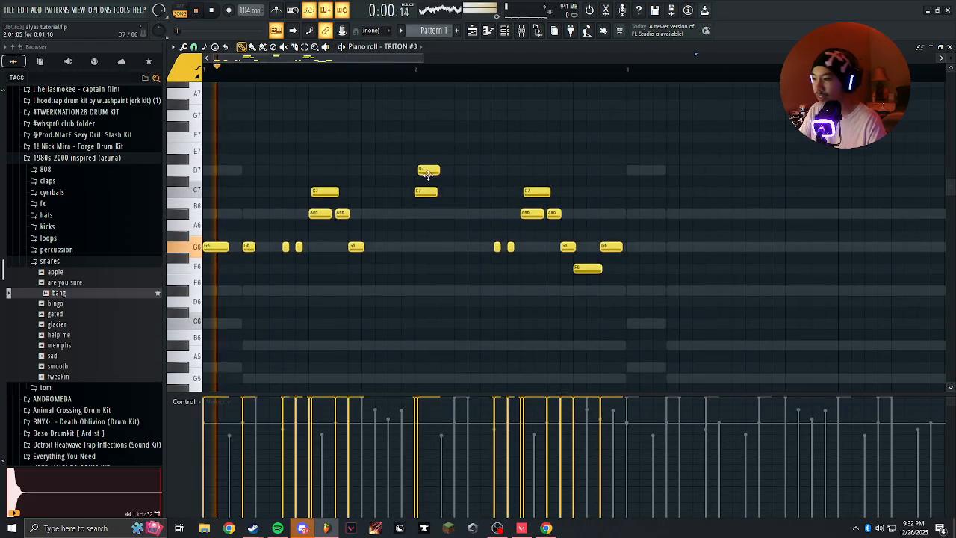
# Try an A#6 about 1.7 steps long on the third step of bar 2.
pyautogui.scroll(3, 422, 243)
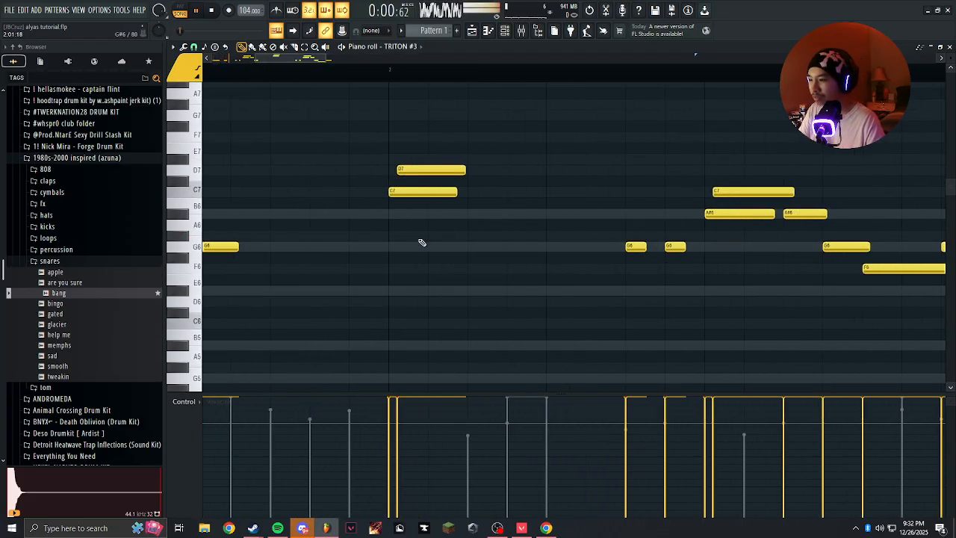
pyautogui.click(478, 193)
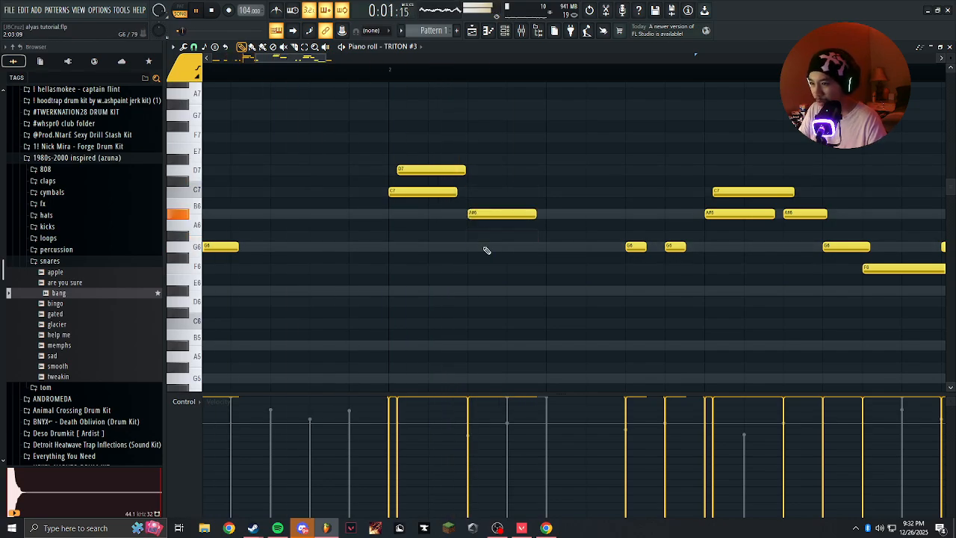
pyautogui.scroll(-3, 456, 224)
pyautogui.scroll(5, 448, 180)
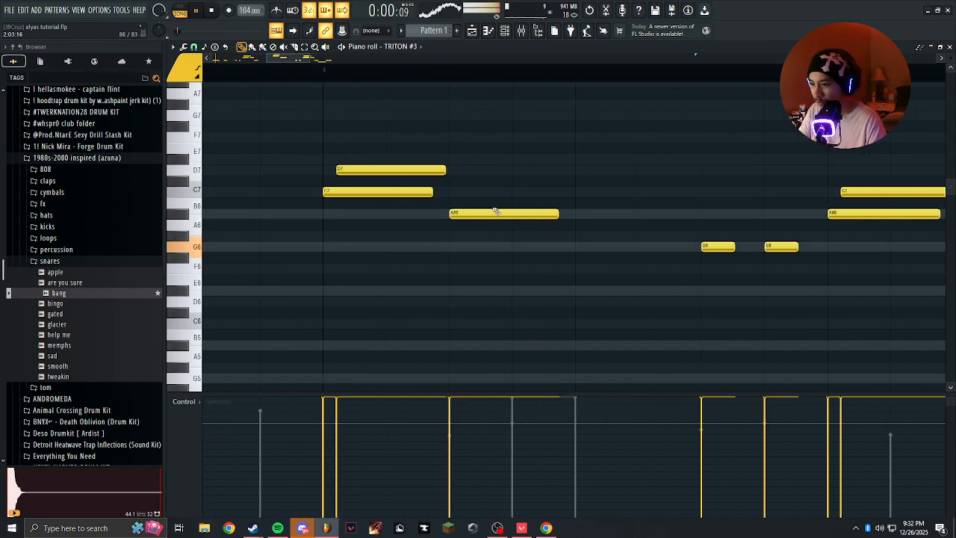
# Shorten the C7 and D7 pair to about 1.5 steps and add a C7 of the same length on bar 2's third step.
pyautogui.moveTo(429, 162); pyautogui.dragTo(409, 211)
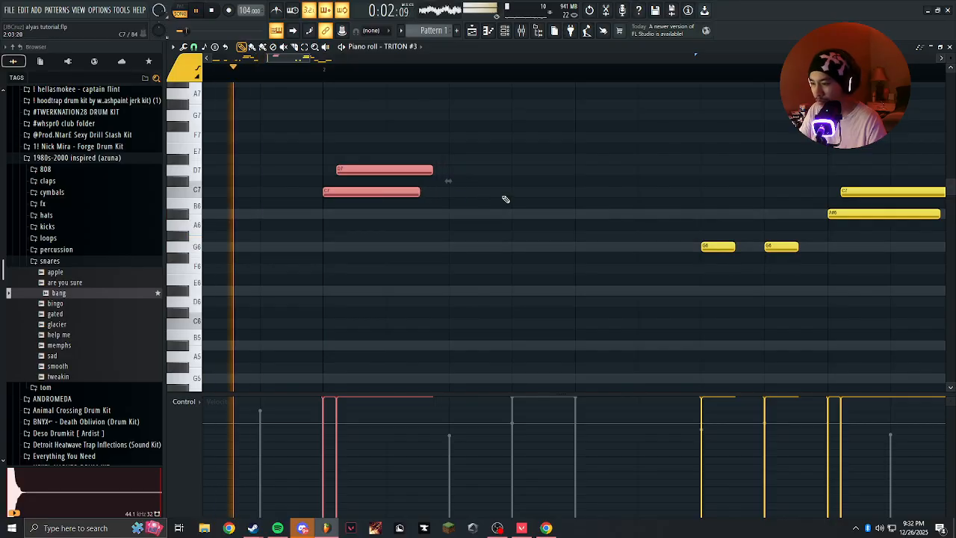
pyautogui.click(450, 192)
pyautogui.click(451, 192)
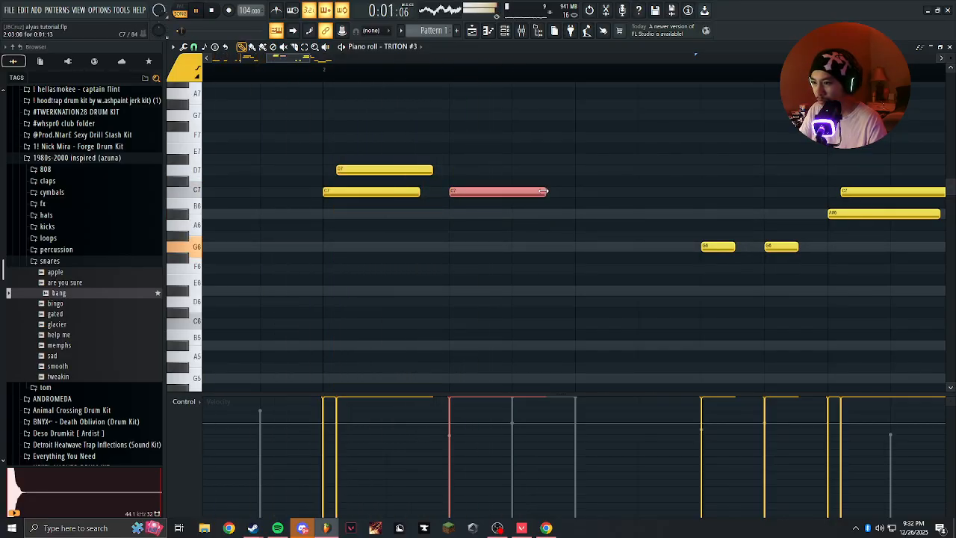
# Shorten the C7 on bar 2's third step to about half a step, repeat it on the fourth, and add an A#6 on the fifth.
pyautogui.click(521, 193)
pyautogui.click(514, 247)
pyautogui.rightClick(523, 246)
pyautogui.click(577, 214)
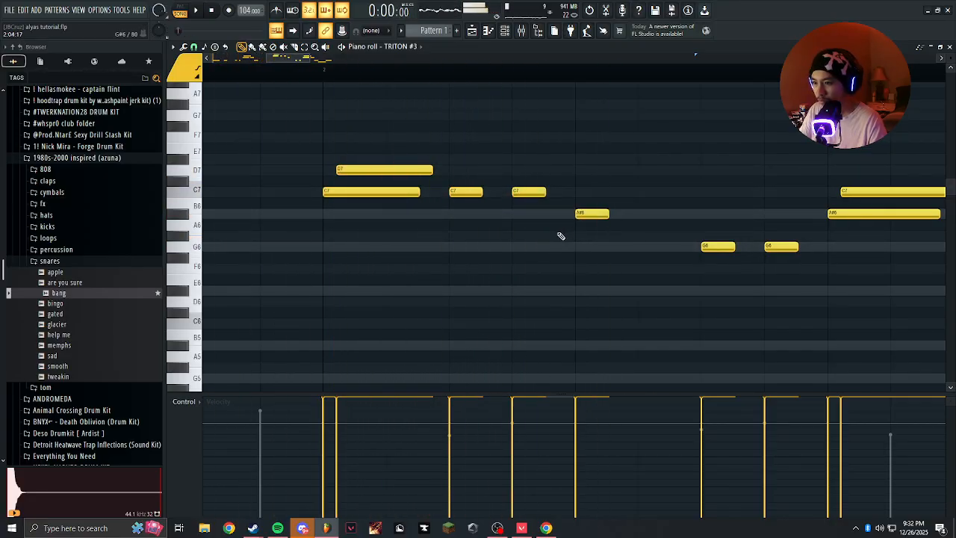
# Layer a slightly delayed C7 over the fifth-step A#6 and a slightly delayed A#6 under the fourth-step C7 in bar 2.
pyautogui.click(465, 170)
pyautogui.press('space')
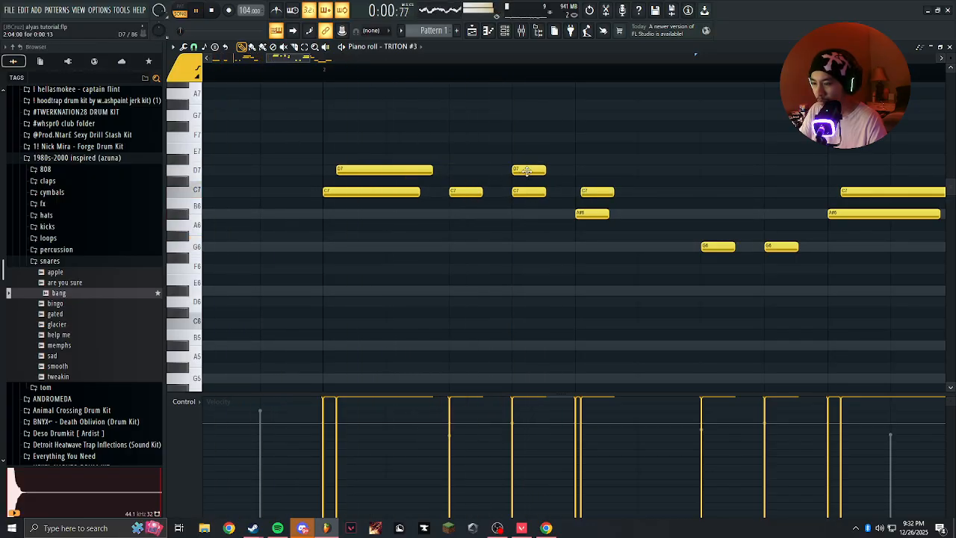
pyautogui.moveTo(539, 206); pyautogui.dragTo(544, 207)
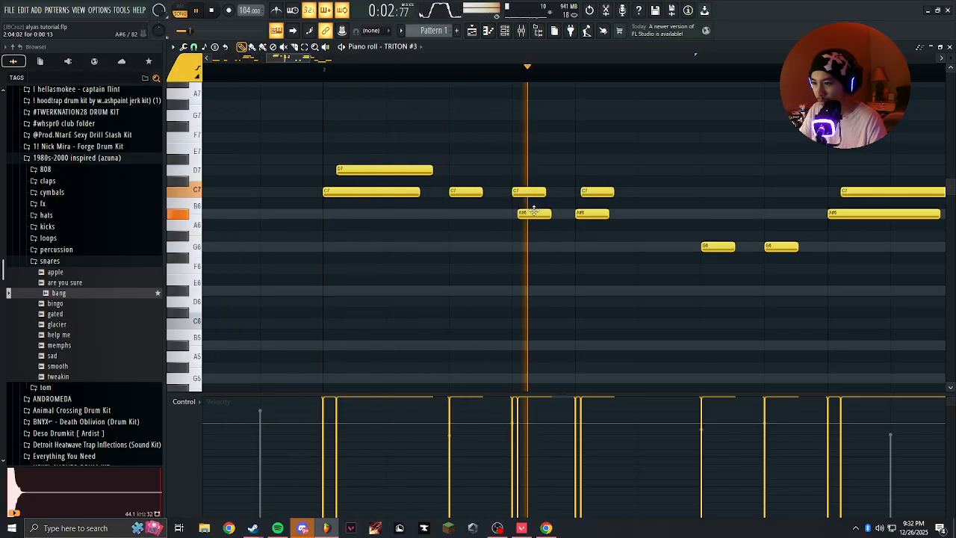
pyautogui.click(455, 257)
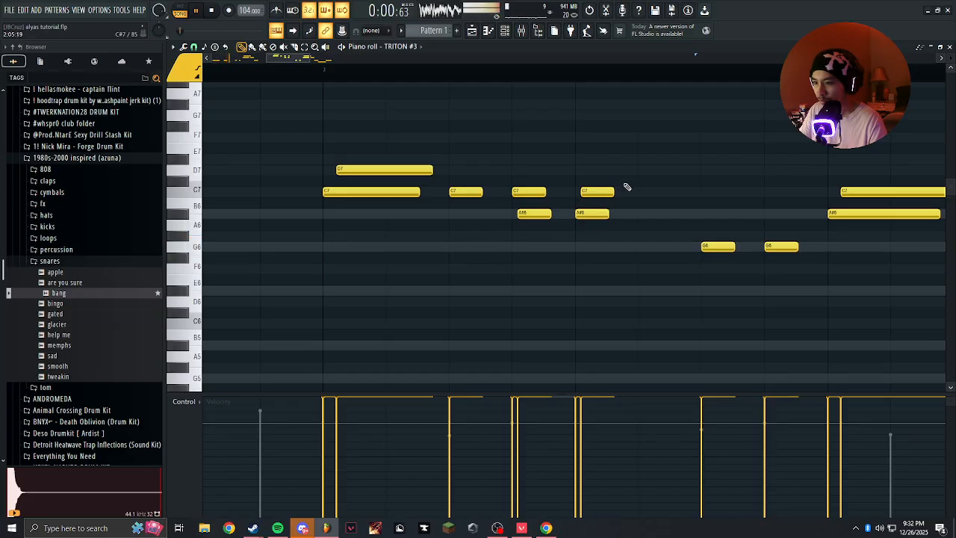
# Try a copy of the C7 and A#6 pair on bar 2's sixth step and layer a delayed A#6 over the eighth-step G6.
pyautogui.keyDown('shift'); pyautogui.moveTo(592, 190); pyautogui.dragTo(656, 191); pyautogui.keyUp('shift')
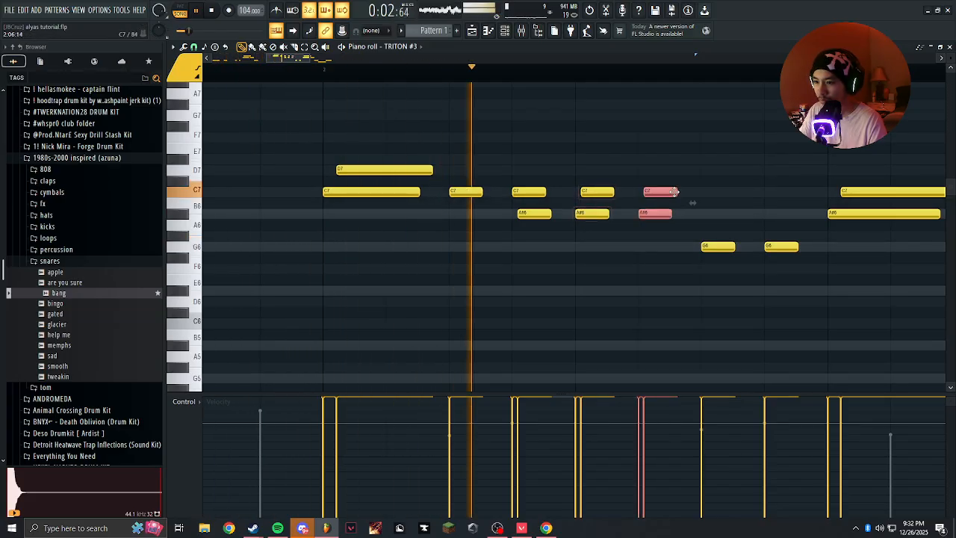
pyautogui.keyDown('ctrl'); pyautogui.click(600, 271); pyautogui.keyUp('ctrl')
pyautogui.press('space')
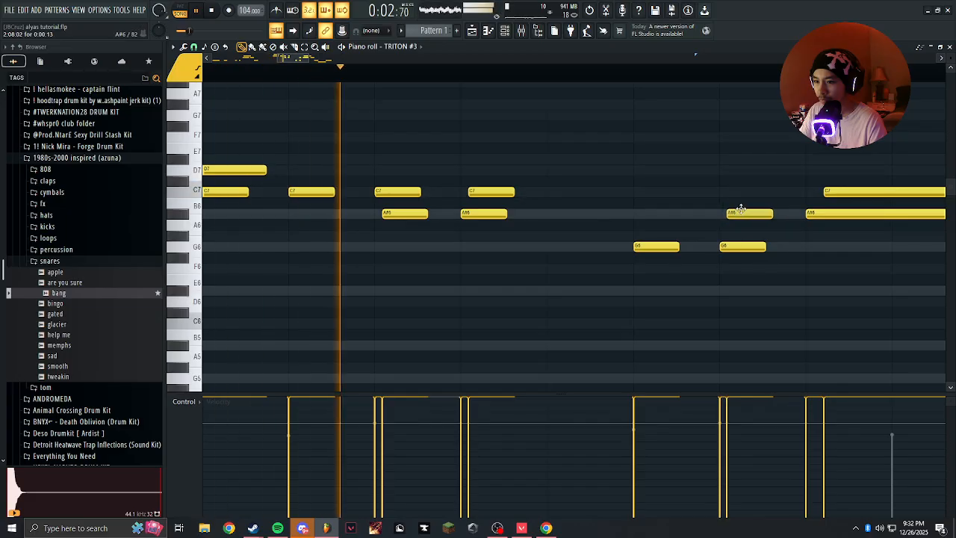
# Replace the staggered pair on bar 2's fifth step with an A#6 and C7 that start together.
pyautogui.press('space')
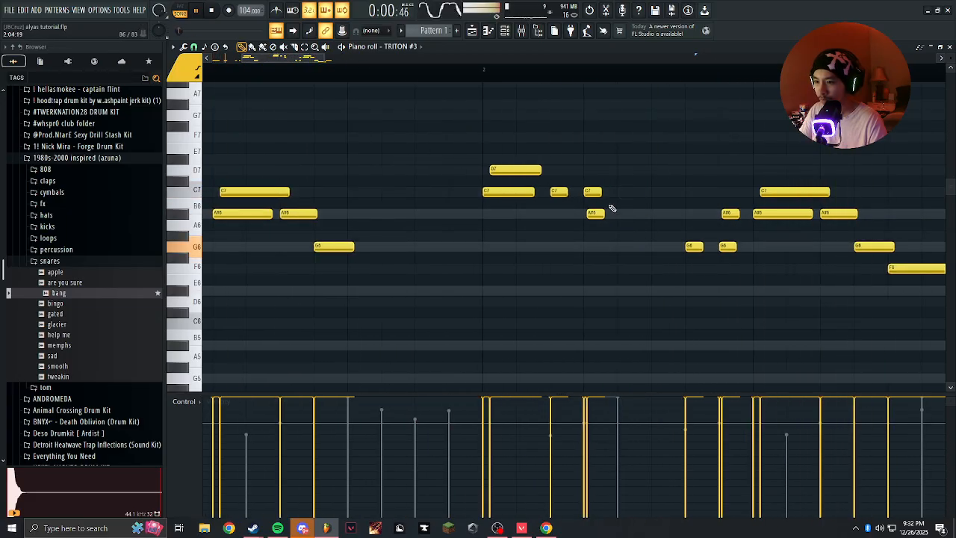
pyautogui.scroll(-3, 529, 236)
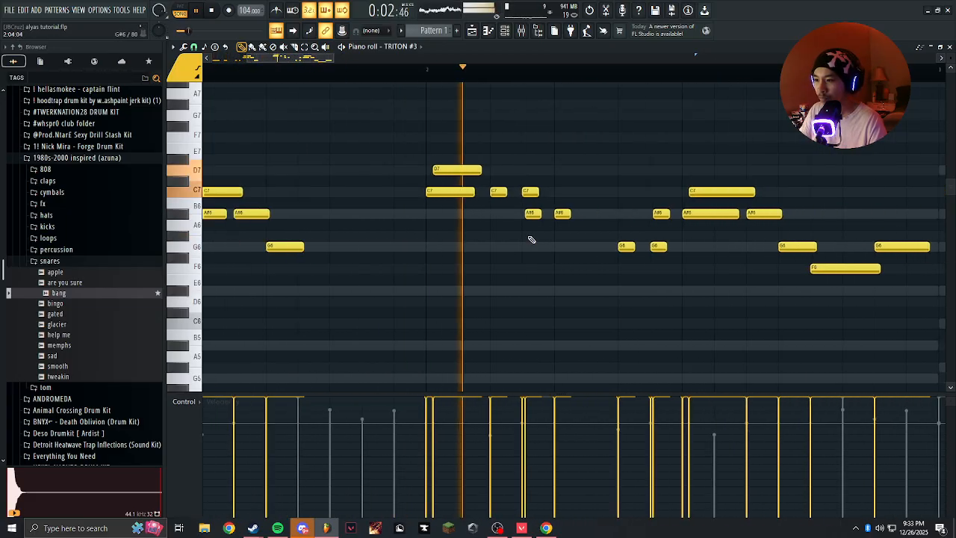
pyautogui.scroll(3, 530, 236)
pyautogui.scroll(-2, 643, 234)
pyautogui.moveTo(631, 225); pyautogui.dragTo(520, 230)
pyautogui.press('space')
pyautogui.rightClick(523, 218)
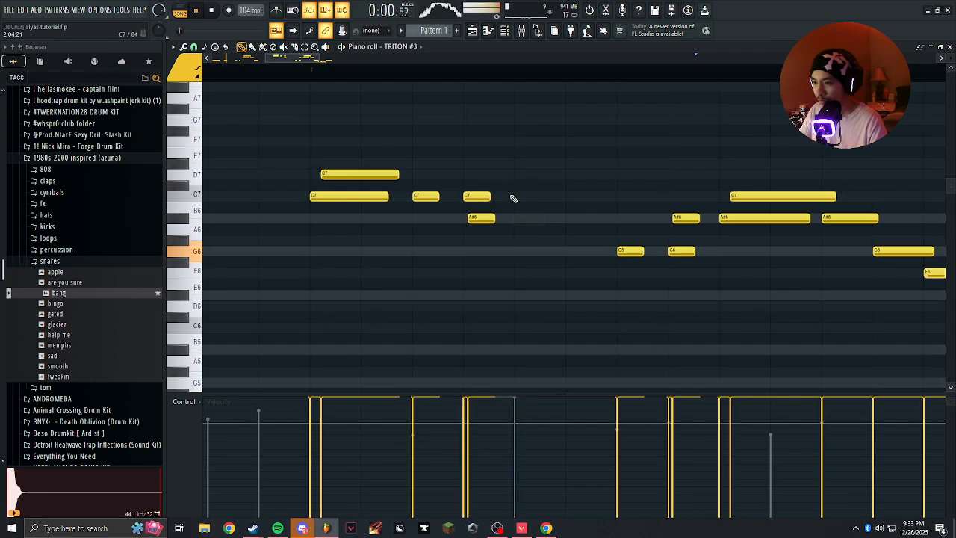
pyautogui.click(526, 196)
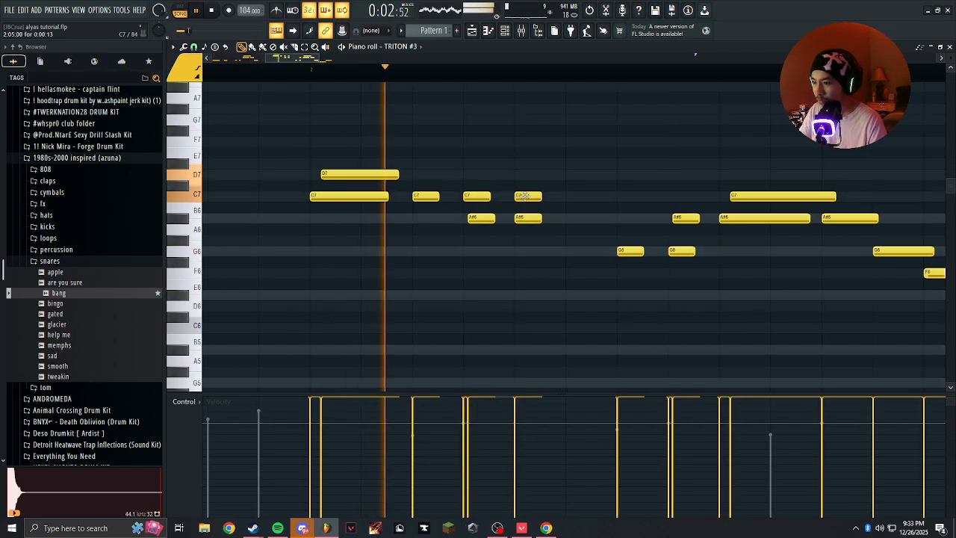
# Place staggered A#6 and C7 pairs on bar 2's fifth and sixth steps and try a delayed G#6 over the seventh-step G6.
pyautogui.keyDown('shift'); pyautogui.moveTo(531, 219); pyautogui.dragTo(600, 216); pyautogui.keyUp('shift')
pyautogui.click(622, 262)
pyautogui.rightClick(630, 263)
pyautogui.click(628, 239)
pyautogui.scroll(-7, 564, 239)
pyautogui.moveTo(609, 247); pyautogui.dragTo(505, 250)
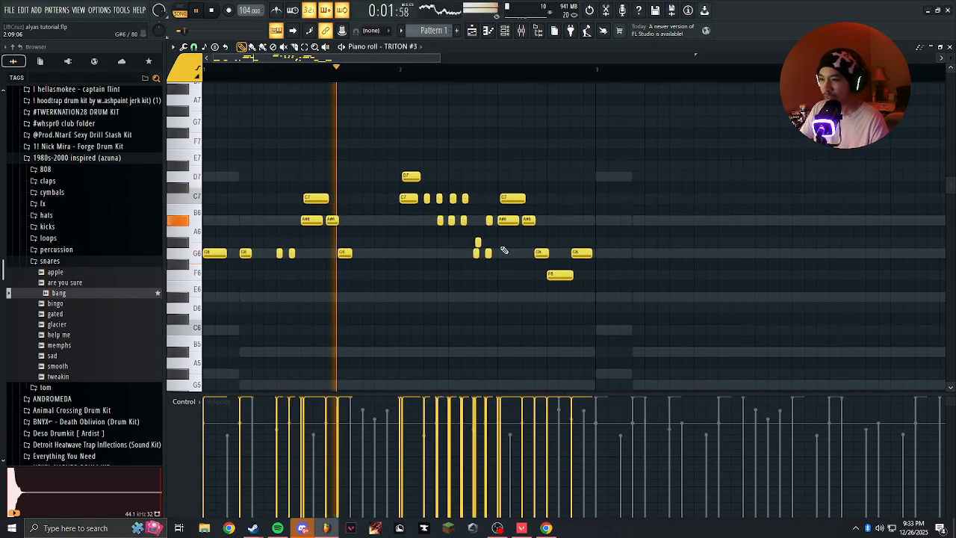
pyautogui.scroll(4, 484, 250)
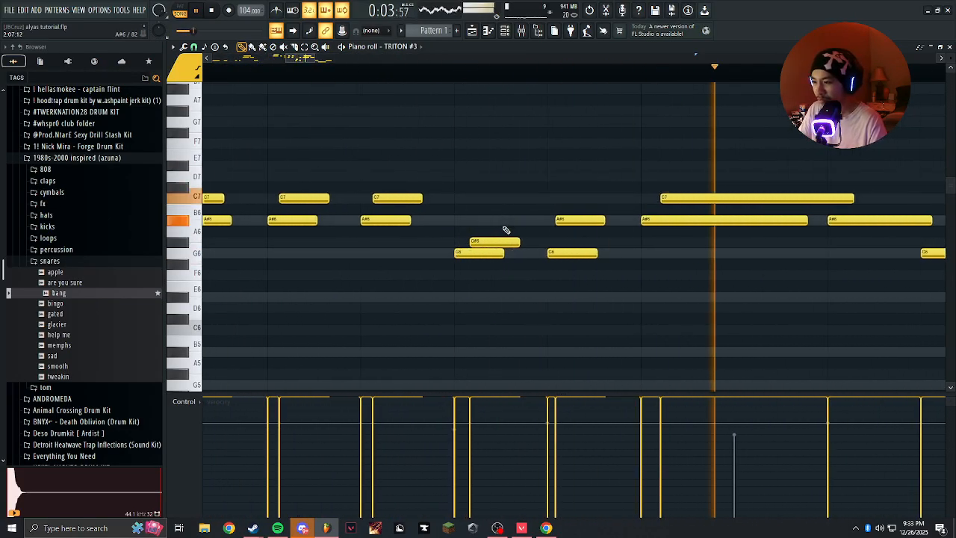
pyautogui.rightClick(466, 242)
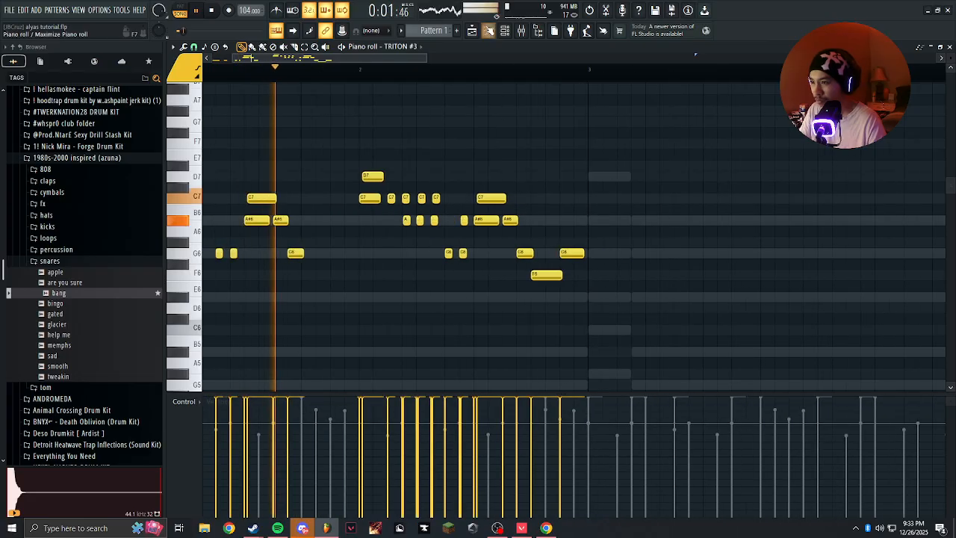
# Toggle the mutes of the KICK - nice and bang channels and play the melody against the drums.
pyautogui.press('F6')
pyautogui.click(253, 274)
pyautogui.click(253, 290)
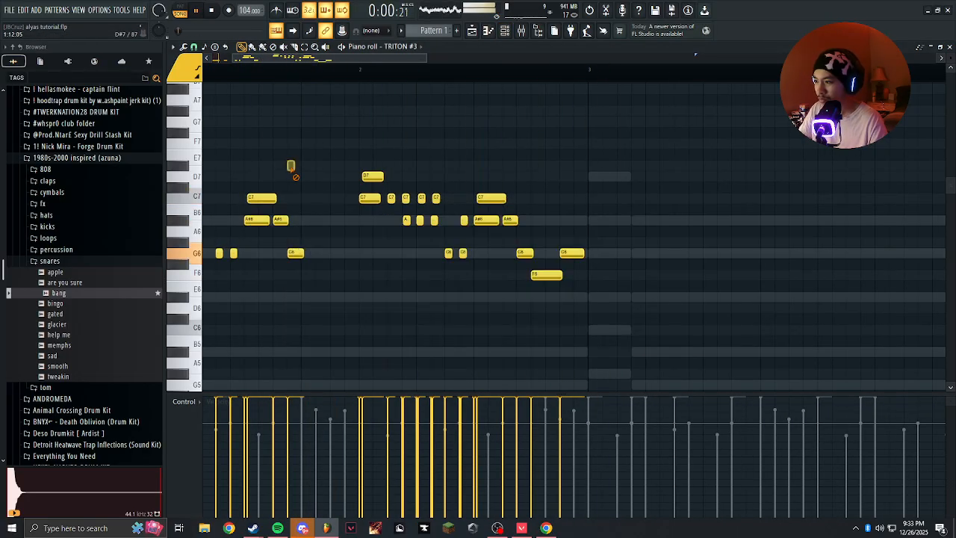
pyautogui.press('F6')
pyautogui.moveTo(331, 178); pyautogui.dragTo(418, 192)
pyautogui.scroll(1, 418, 192)
pyautogui.scroll(-3, 513, 207)
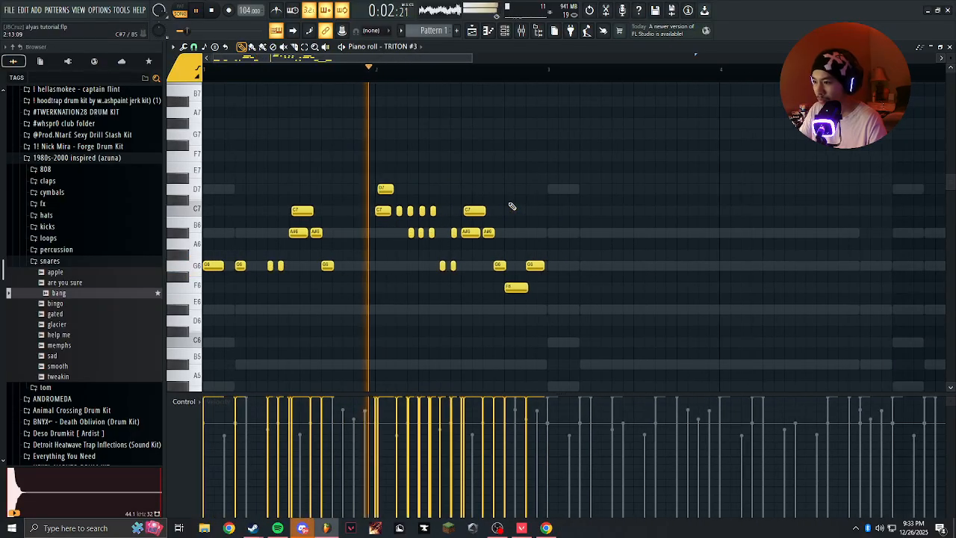
pyautogui.scroll(3, 514, 207)
pyautogui.press('F6')
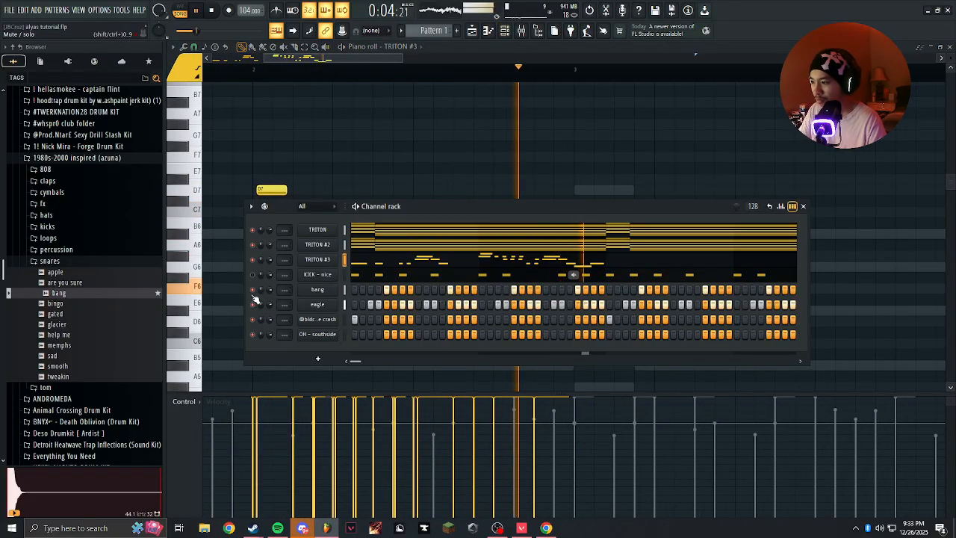
pyautogui.press('F6')
pyautogui.click(427, 170)
pyautogui.rightClick(422, 169)
pyautogui.scroll(-3, 404, 175)
pyautogui.scroll(4, 408, 179)
pyautogui.moveTo(402, 196); pyautogui.dragTo(459, 193)
pyautogui.scroll(-2, 515, 191)
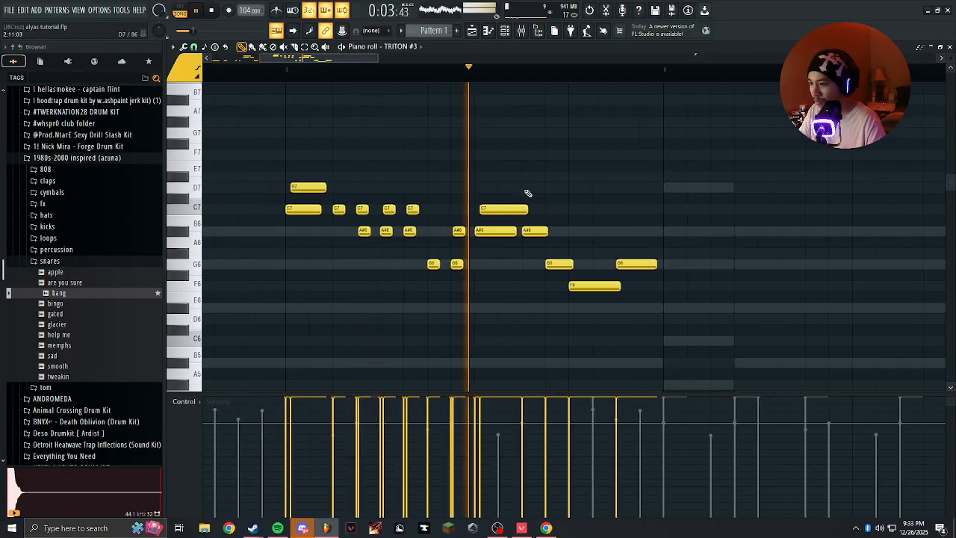
# Reduce the pairs on bar 2's fourth, fifth and sixth steps to single A#6 notes starting exactly on each step.
pyautogui.click(421, 177)
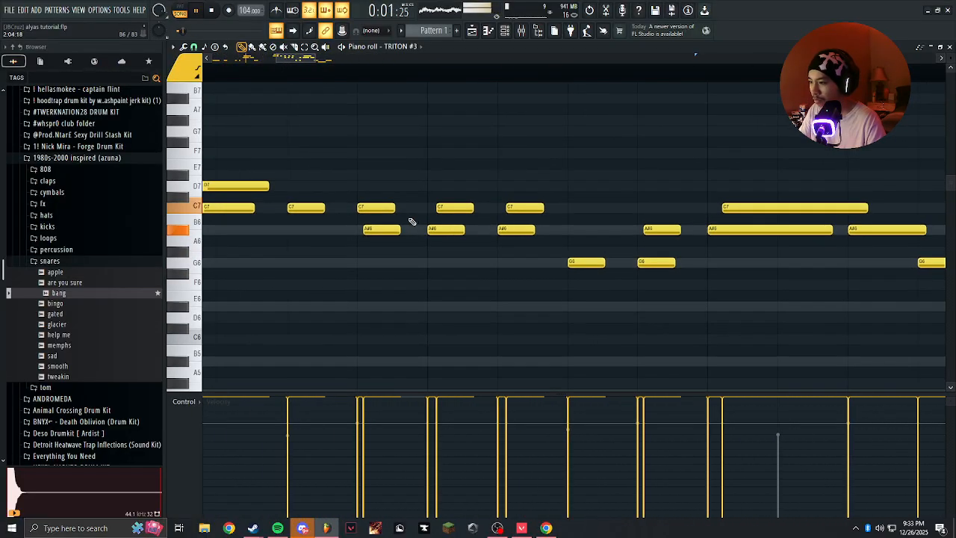
pyautogui.press('space')
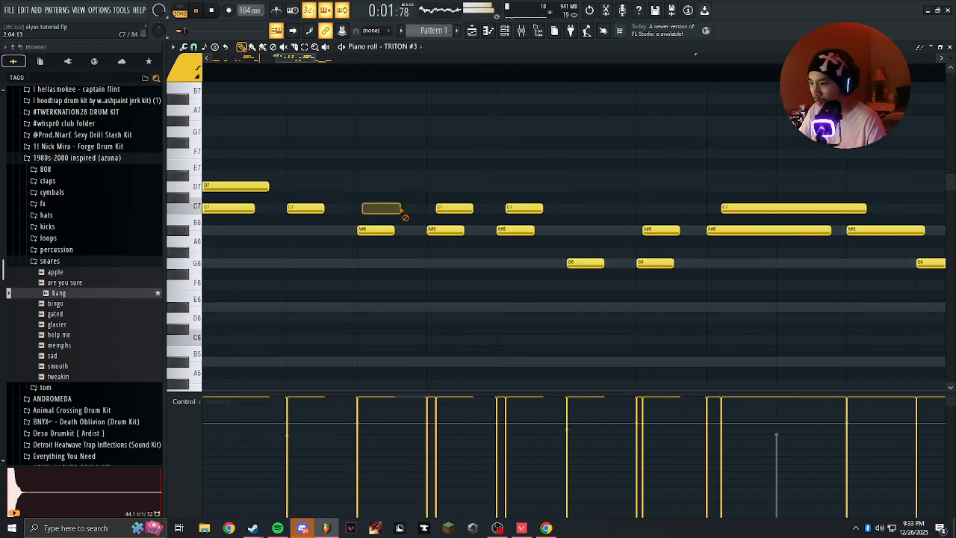
pyautogui.press('space')
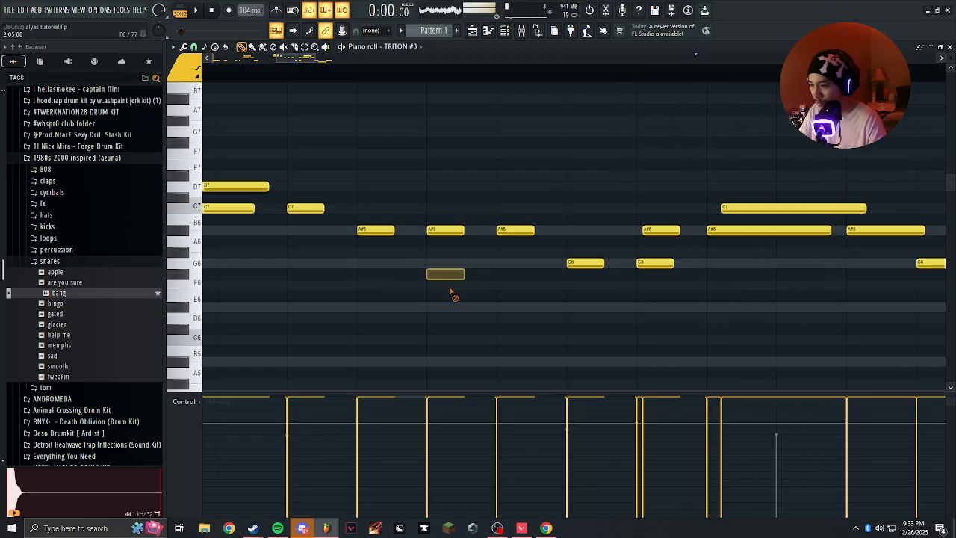
# Lower the A#6 on bar 2's sixth step to G#6 and play it with a slightly delayed A#6 layered above.
pyautogui.moveTo(517, 250); pyautogui.dragTo(514, 253)
pyautogui.scroll(-3, 511, 239)
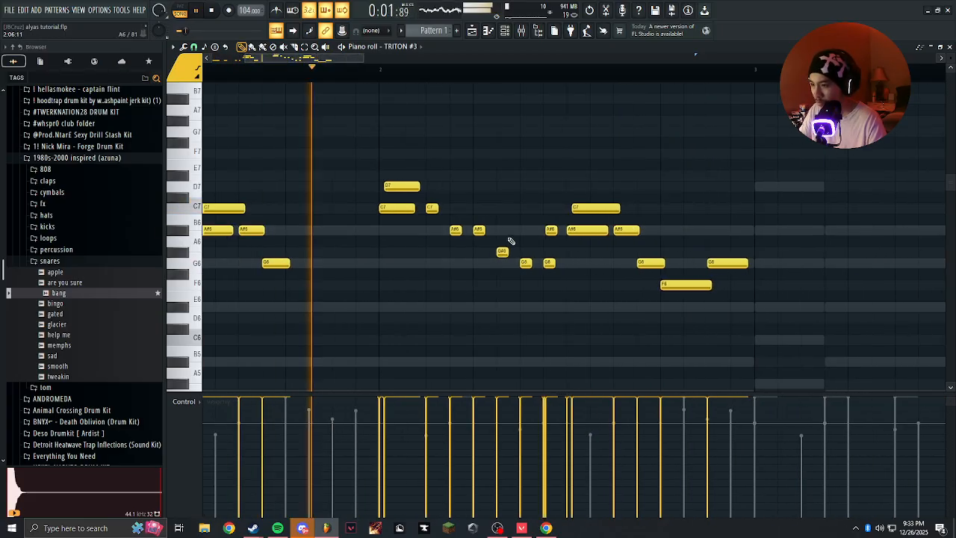
pyautogui.scroll(2, 511, 239)
pyautogui.press('space')
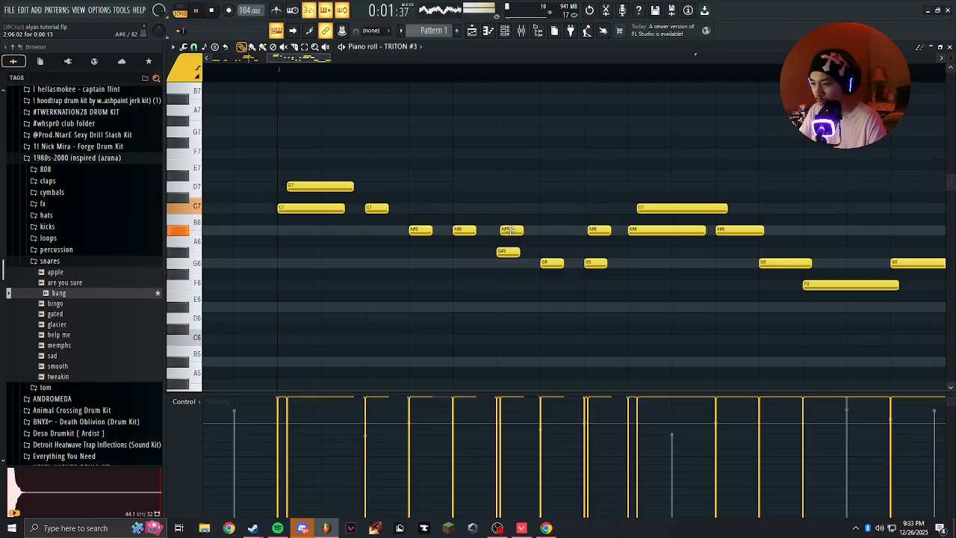
# Try an F6 with a delayed G#6 on bar 2's sixth step, clear that step, and put a G#6 on the fifth instead of A#6.
pyautogui.scroll(2, 508, 230)
pyautogui.scroll(-2, 549, 260)
pyautogui.click(536, 242)
pyautogui.rightClick(545, 251)
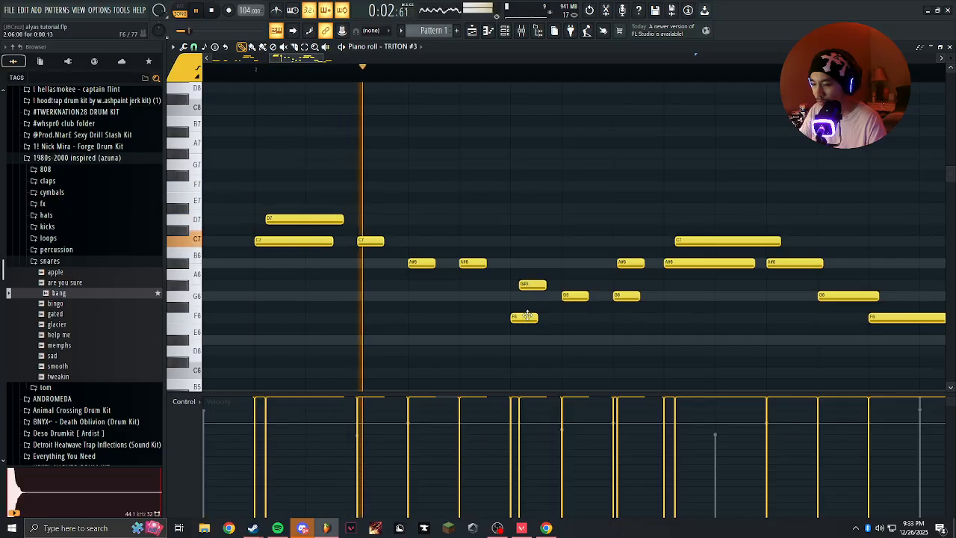
pyautogui.scroll(3, 508, 307)
pyautogui.scroll(-4, 515, 313)
pyautogui.scroll(3, 526, 295)
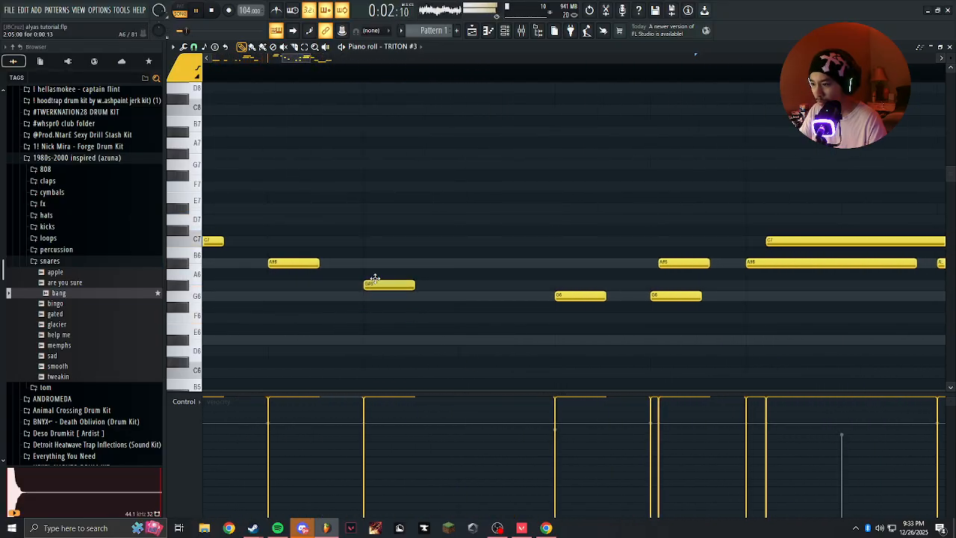
# Lengthen the fifth-step G#6 to about 1.4 steps and add an equally long G6 on bar 2's sixth step.
pyautogui.click(461, 296)
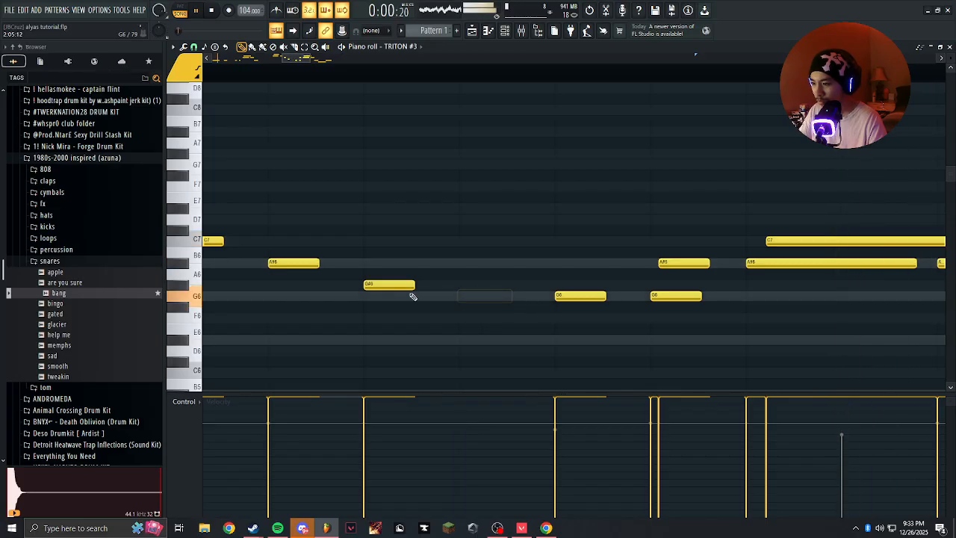
pyautogui.moveTo(410, 286); pyautogui.dragTo(497, 286)
pyautogui.press('space')
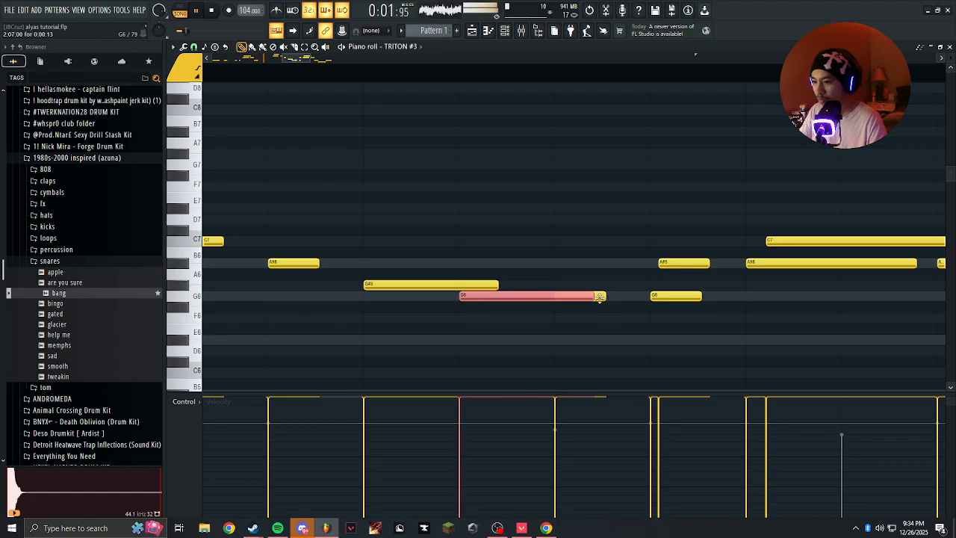
# Shorten and slightly delay the fifth-step G#6, layer an A#6 above it, and try another G#6 on bar 2's sixth step.
pyautogui.moveTo(590, 296); pyautogui.dragTo(418, 284)
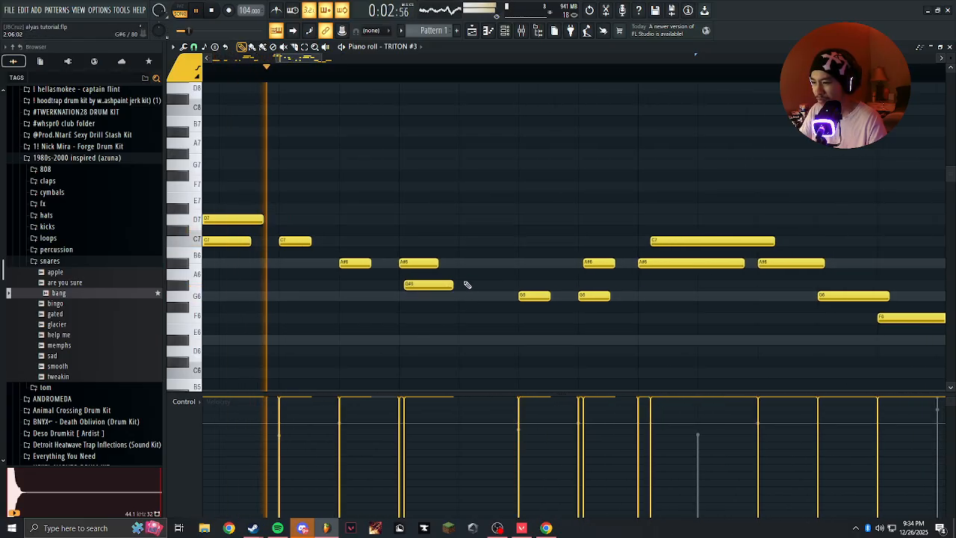
pyautogui.press('space')
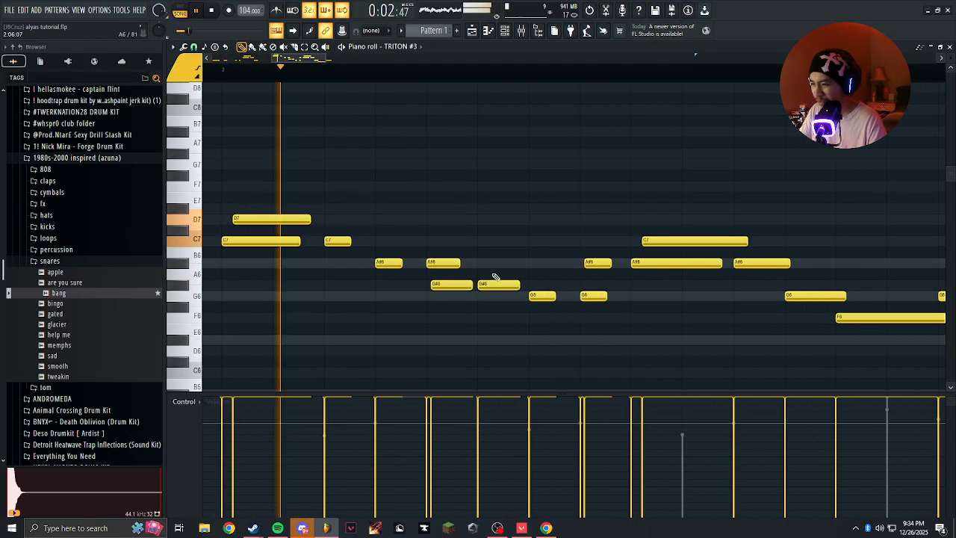
# Replace the G#6 on bar 2's sixth step with a G6 about 0.6 steps long.
pyautogui.scroll(4, 493, 274)
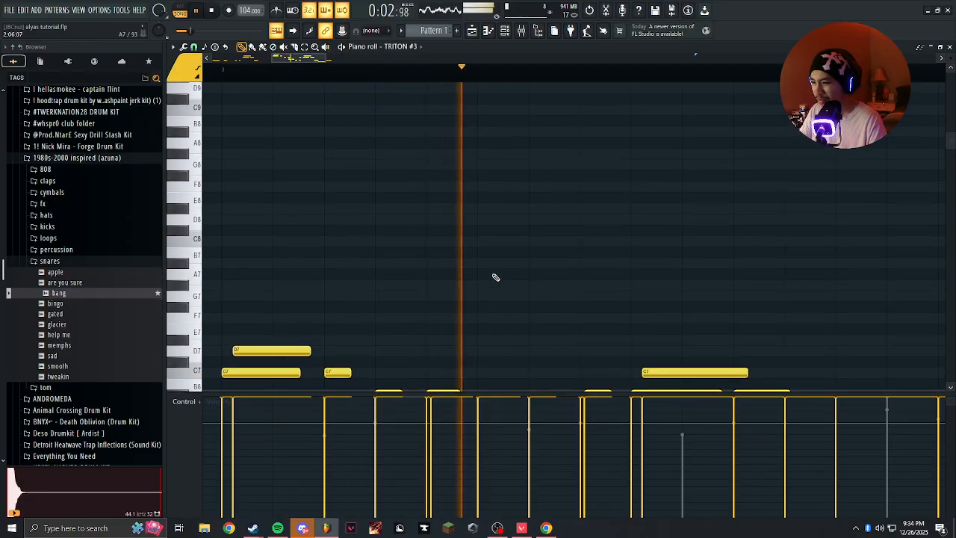
pyautogui.scroll(-5, 494, 276)
pyautogui.scroll(3, 492, 279)
pyautogui.rightClick(491, 256)
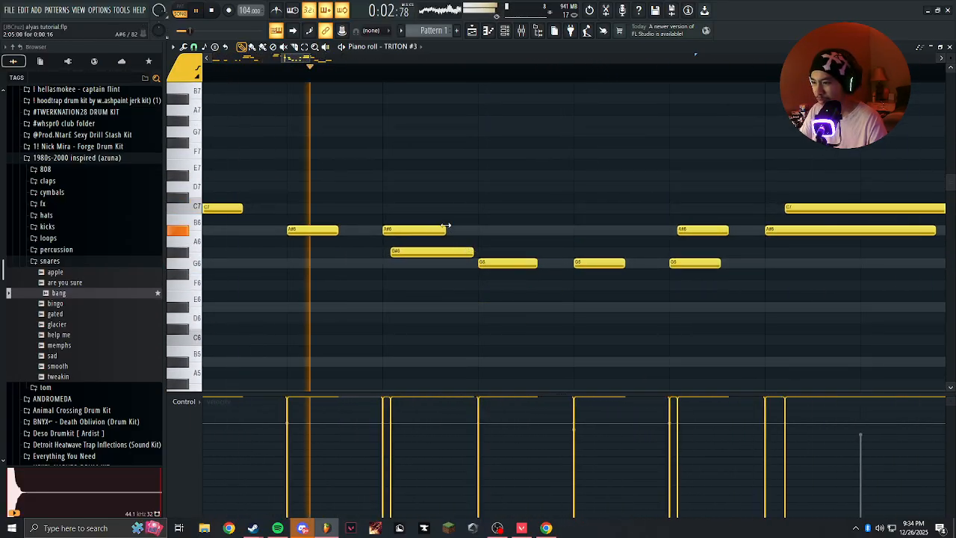
# Shorten the fifth-step A#6 to about 0.4 steps and shift the G#6 below it to start at 2:05:03.
pyautogui.moveTo(445, 229); pyautogui.dragTo(421, 229)
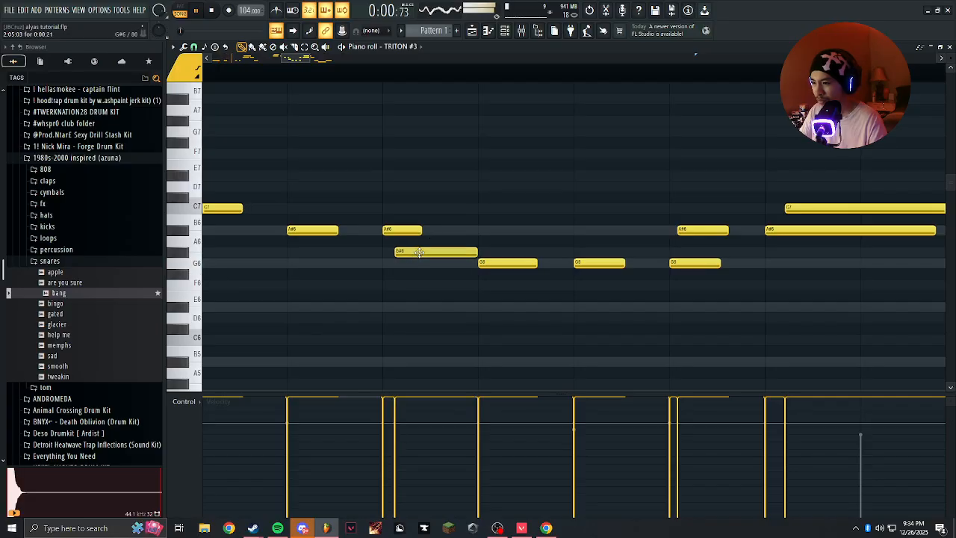
pyautogui.scroll(-5, 440, 212)
pyautogui.scroll(-3, 467, 218)
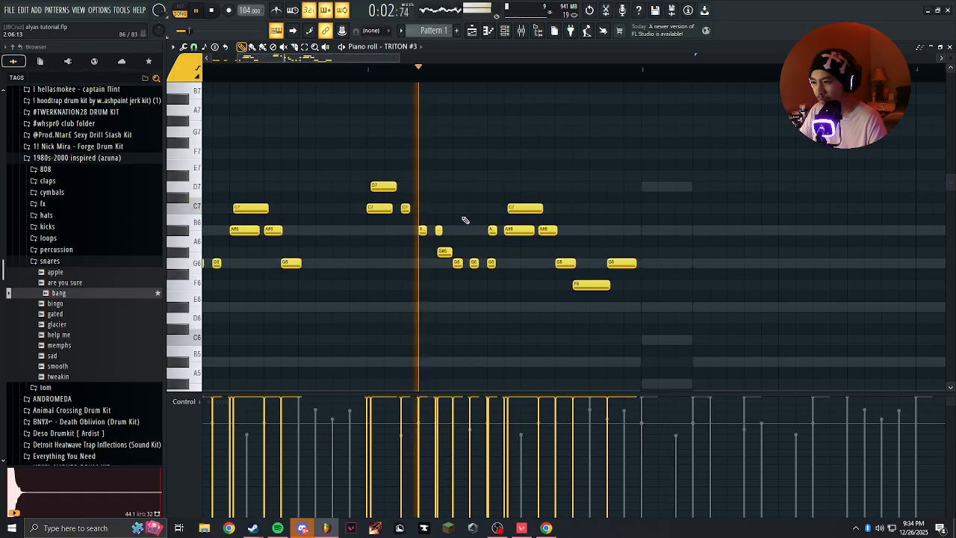
# Play the melody and examine how the reworked phrase in bar 2 follows on from bar 1.
pyautogui.scroll(5, 452, 218)
pyautogui.scroll(-4, 448, 218)
pyautogui.scroll(2, 450, 239)
pyautogui.scroll(-5, 434, 202)
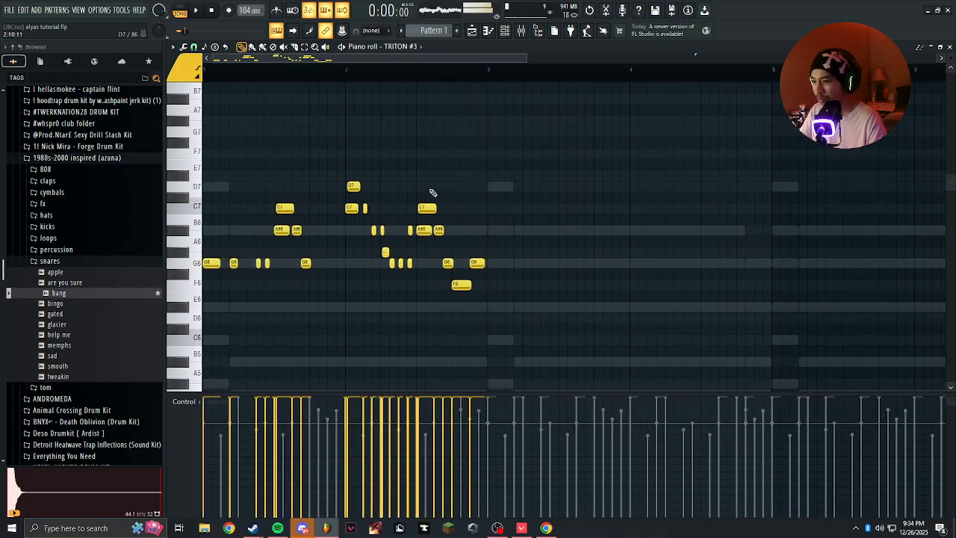
pyautogui.scroll(3, 377, 213)
pyautogui.scroll(-4, 383, 214)
pyautogui.scroll(5, 373, 229)
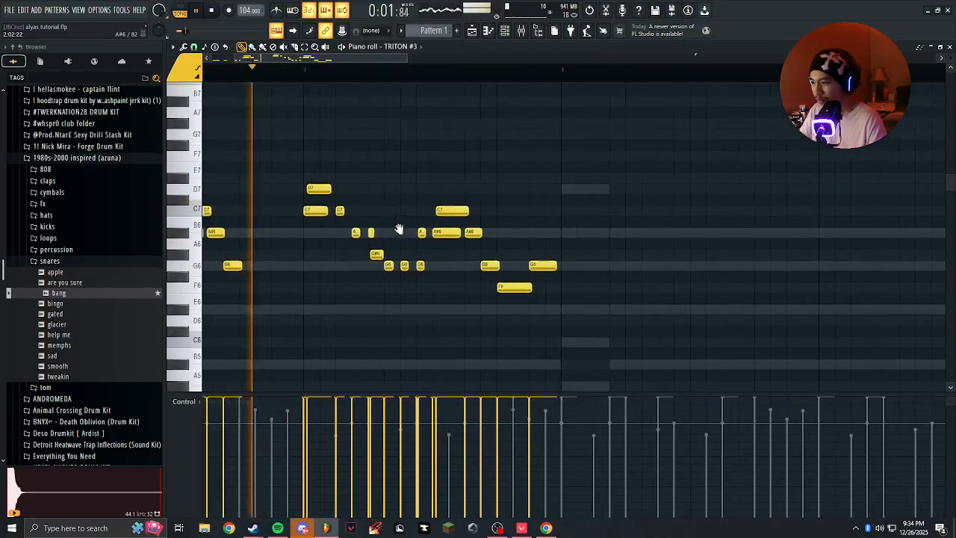
pyautogui.press('space')
pyautogui.scroll(4, 418, 264)
pyautogui.press('space')
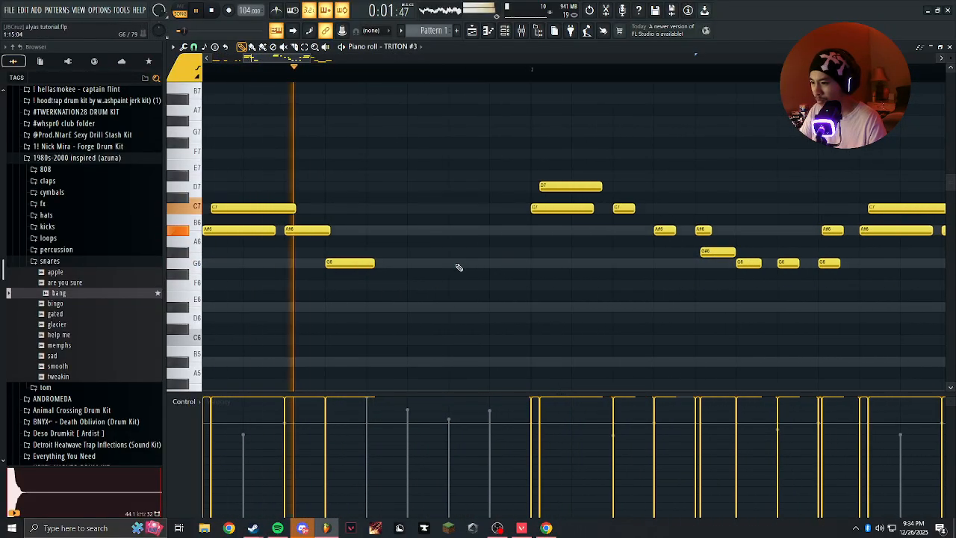
pyautogui.click(494, 264)
pyautogui.click(484, 274)
pyautogui.rightClick(497, 275)
pyautogui.rightClick(494, 264)
pyautogui.scroll(-8, 452, 261)
pyautogui.scroll(3, 275, 245)
pyautogui.scroll(1, 276, 246)
pyautogui.scroll(5, 369, 227)
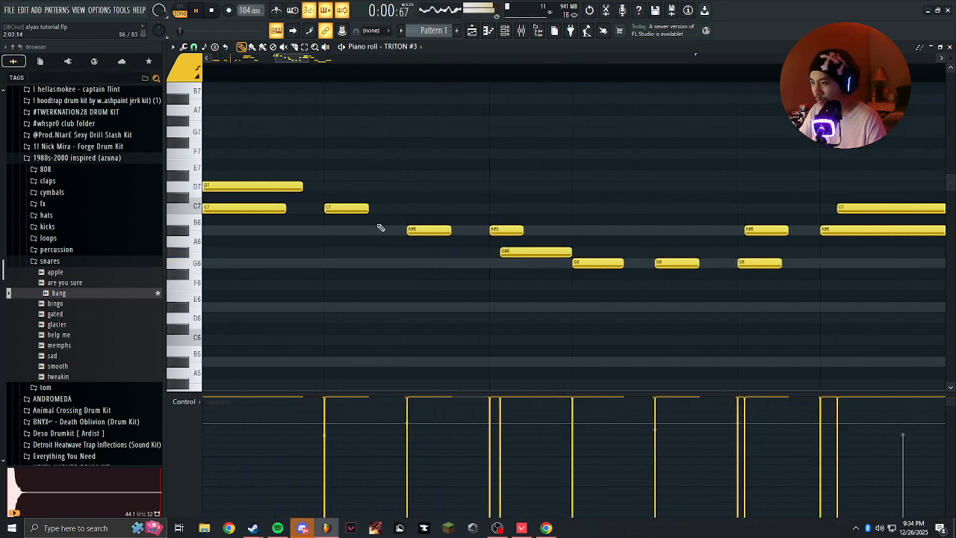
pyautogui.scroll(3, 404, 228)
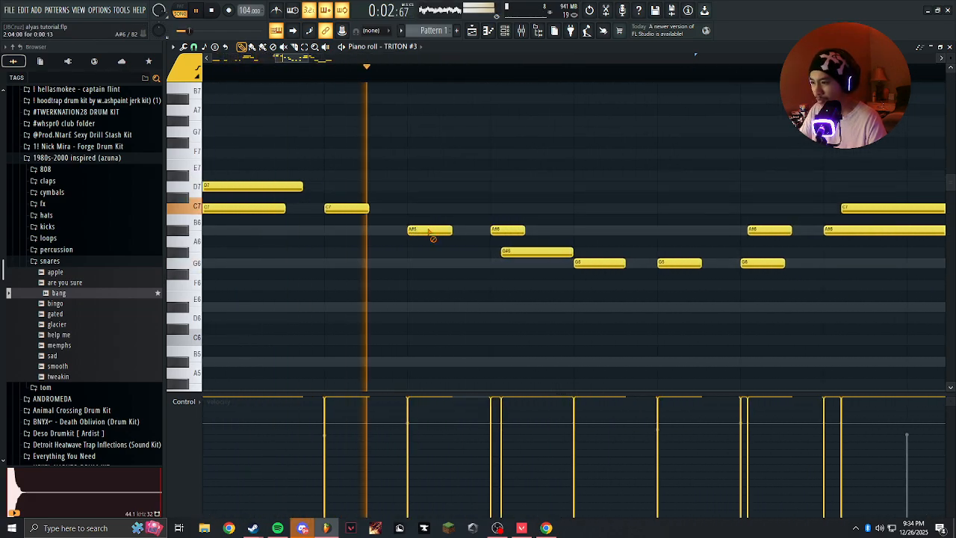
pyautogui.rightClick(425, 229)
pyautogui.scroll(-1, 417, 265)
pyautogui.scroll(-4, 418, 265)
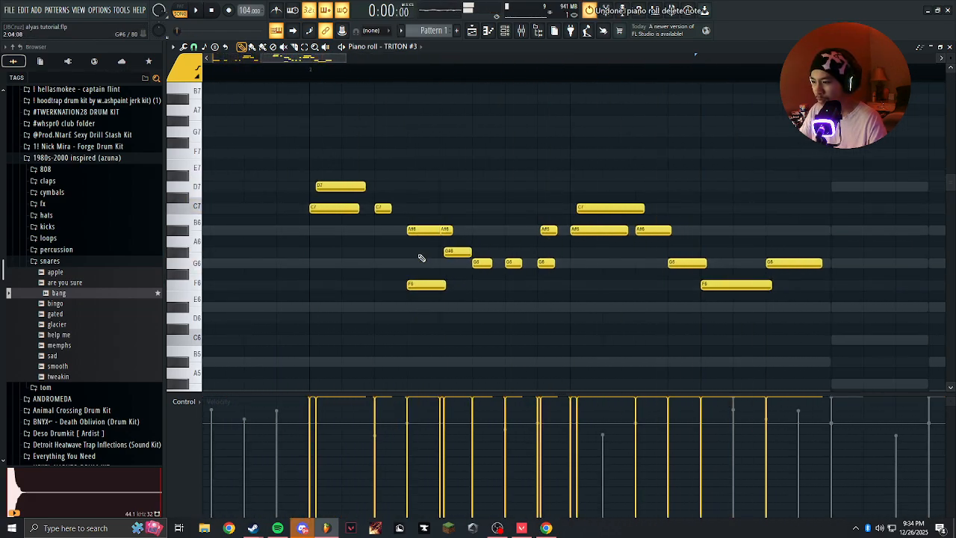
# Play the TRITON #3 melody from the start and judge how the whole two-bar phrase sounds.
pyautogui.press('space')
pyautogui.scroll(3, 433, 237)
pyautogui.scroll(-5, 493, 239)
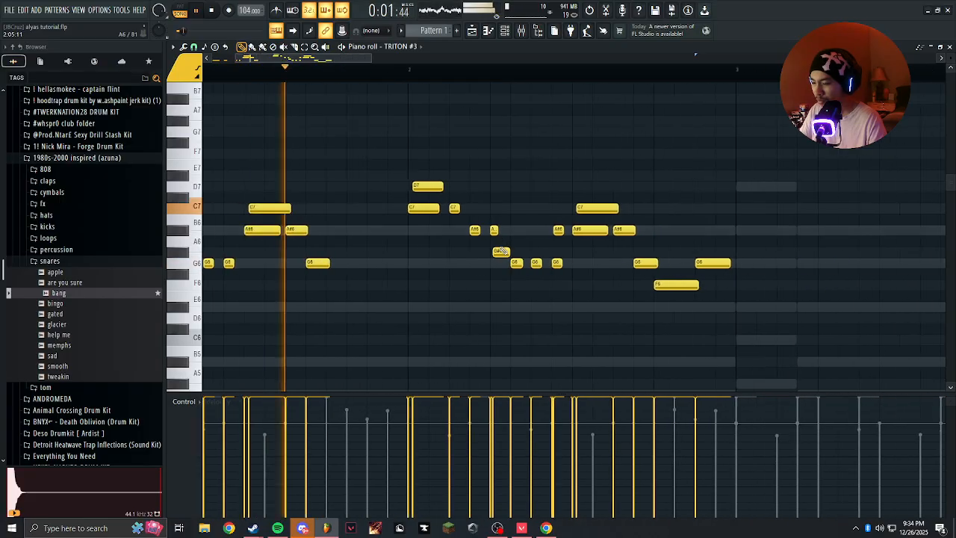
pyautogui.scroll(-3, 418, 252)
pyautogui.scroll(3, 438, 239)
pyautogui.scroll(-3, 435, 241)
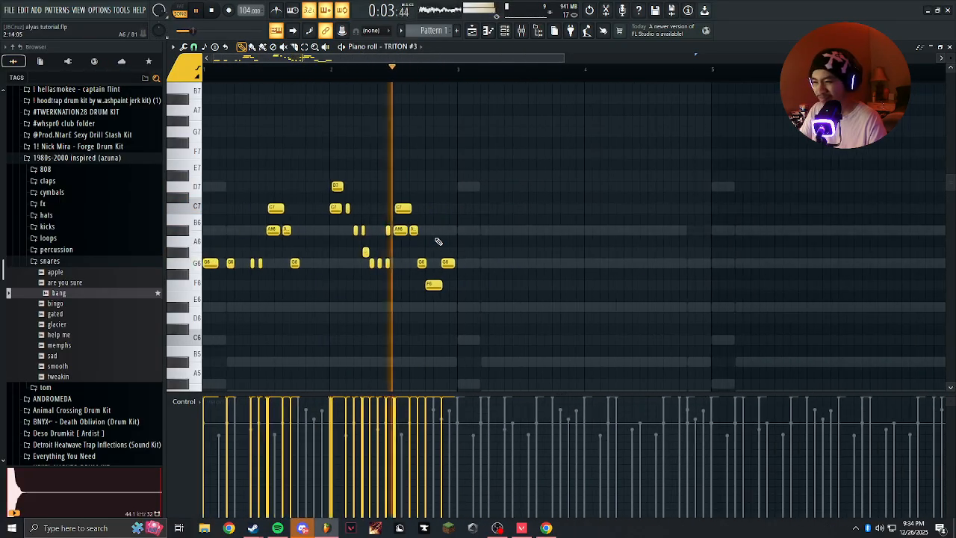
pyautogui.scroll(-3, 490, 194)
# Duplicate the two-bar TRITON #3 melody into bars 3 and 4.
pyautogui.press('space')
pyautogui.press('space')
pyautogui.press('space')
pyautogui.moveTo(356, 72); pyautogui.dragTo(196, 136)
pyautogui.hotkey('ctrl', 'b')
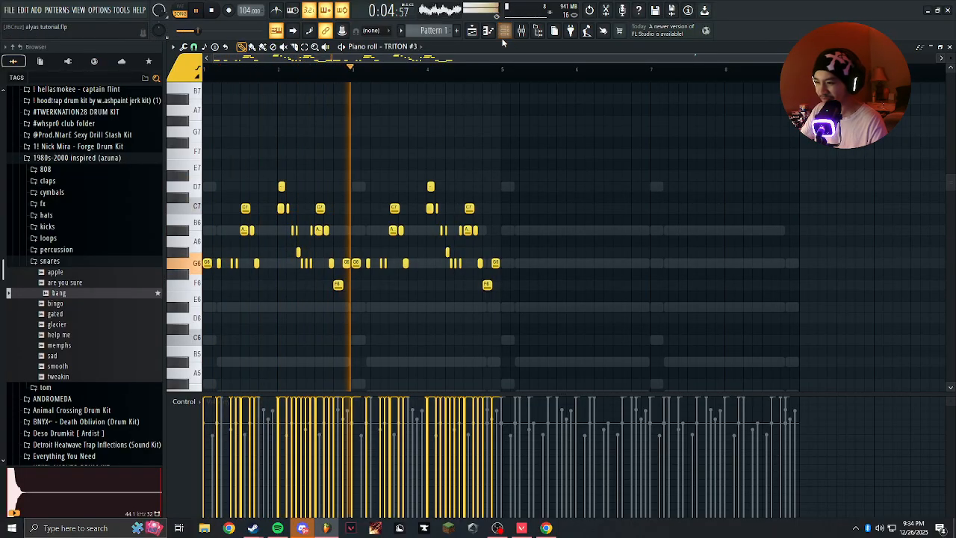
# Raise the last note of bar 4 to C7 and play back the changed ending.
pyautogui.moveTo(540, 118); pyautogui.dragTo(421, 330)
pyautogui.keyDown('ctrl'); pyautogui.click(487, 218); pyautogui.keyUp('ctrl')
pyautogui.scroll(4, 486, 220)
pyautogui.press('space')
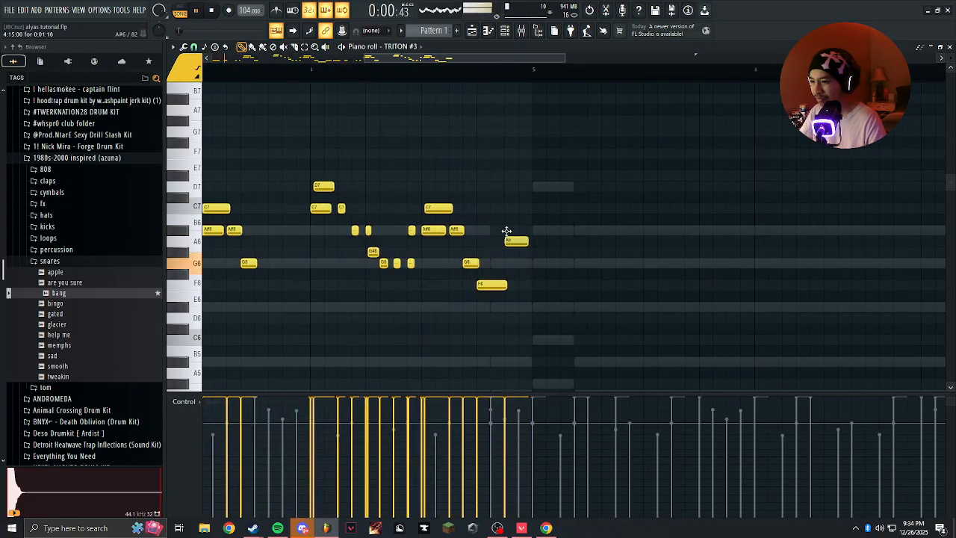
pyautogui.scroll(-3, 383, 66)
pyautogui.click(380, 67)
pyautogui.scroll(4, 473, 188)
pyautogui.scroll(4, 472, 182)
pyautogui.scroll(-5, 478, 183)
pyautogui.scroll(4, 502, 209)
pyautogui.press('space')
pyautogui.press('space')
pyautogui.scroll(-4, 514, 236)
pyautogui.scroll(-4, 513, 238)
pyautogui.press('space')
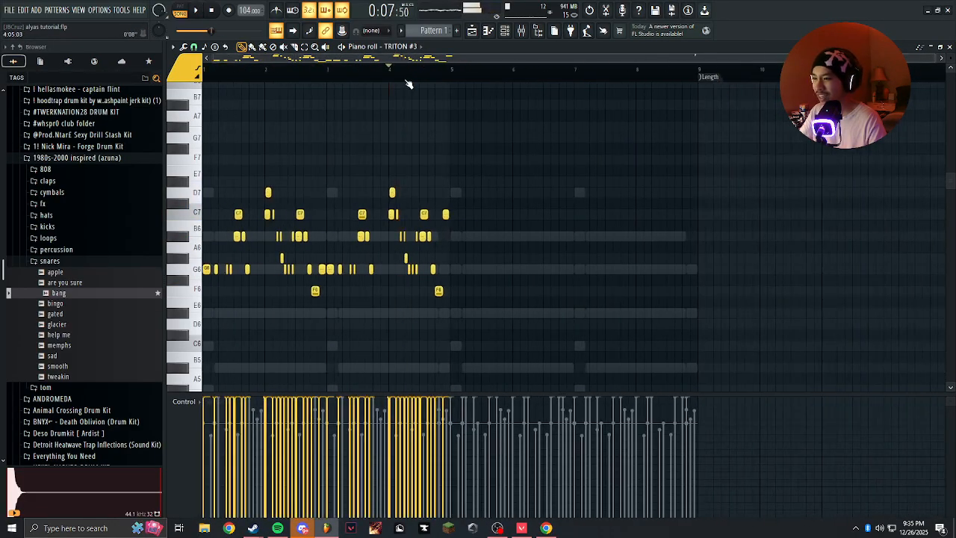
# Cut the bar 2 and bar 4 phrases out of the TRITON #3 melody.
pyautogui.moveTo(464, 156); pyautogui.dragTo(382, 320)
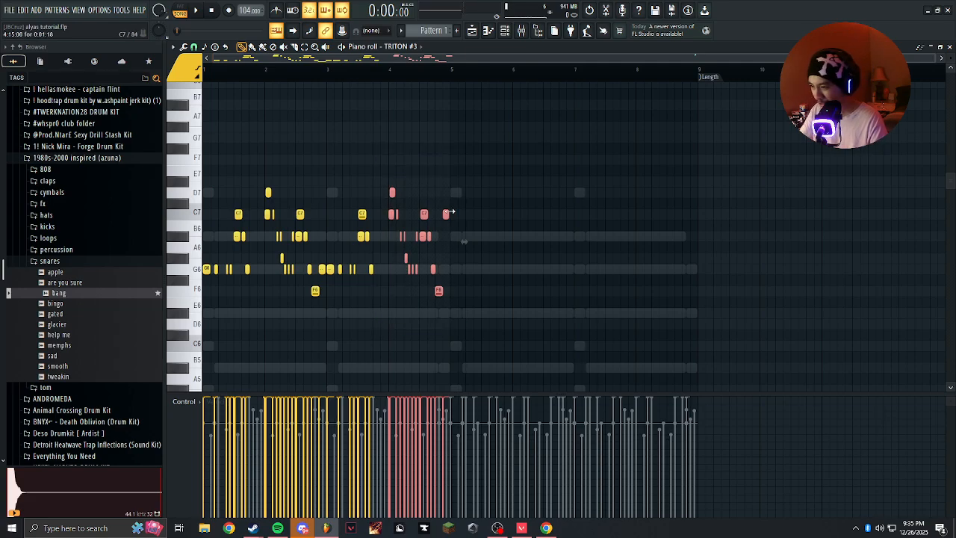
pyautogui.scroll(3, 328, 236)
pyautogui.moveTo(429, 164); pyautogui.dragTo(380, 309)
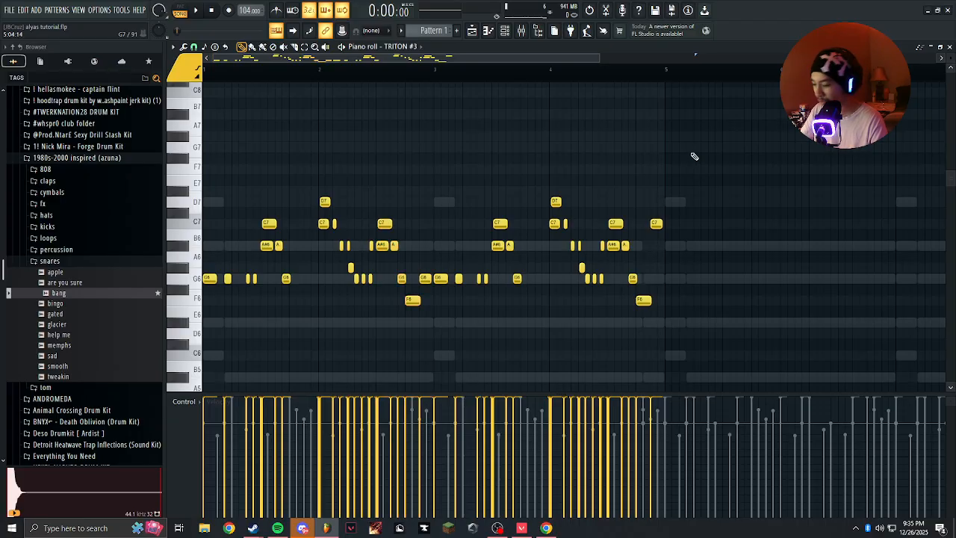
pyautogui.moveTo(691, 143); pyautogui.dragTo(542, 362)
pyautogui.moveTo(429, 153); pyautogui.dragTo(307, 361)
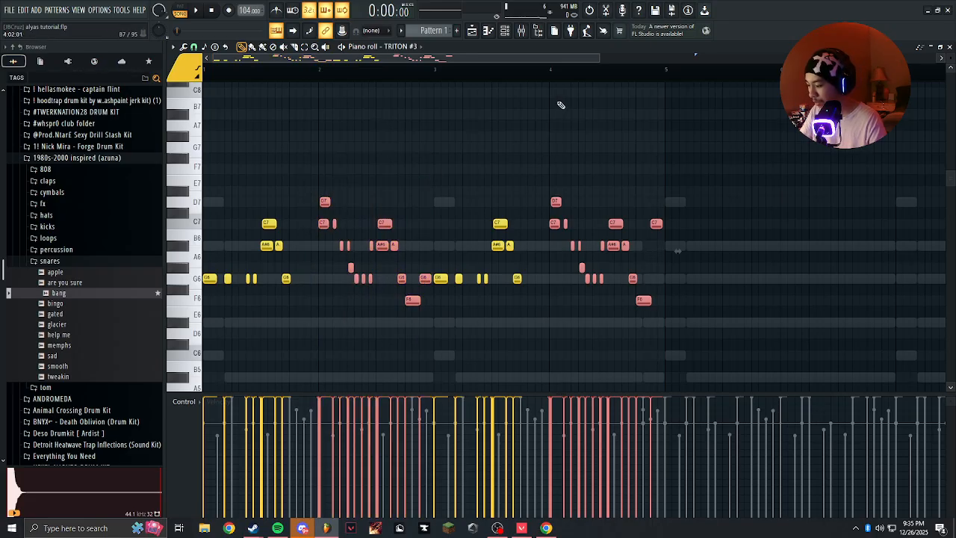
pyautogui.press('Delete')
# Clone TRITON #3 as a new channel and paste the cut phrases into its bars 2 and 4.
pyautogui.press('F6')
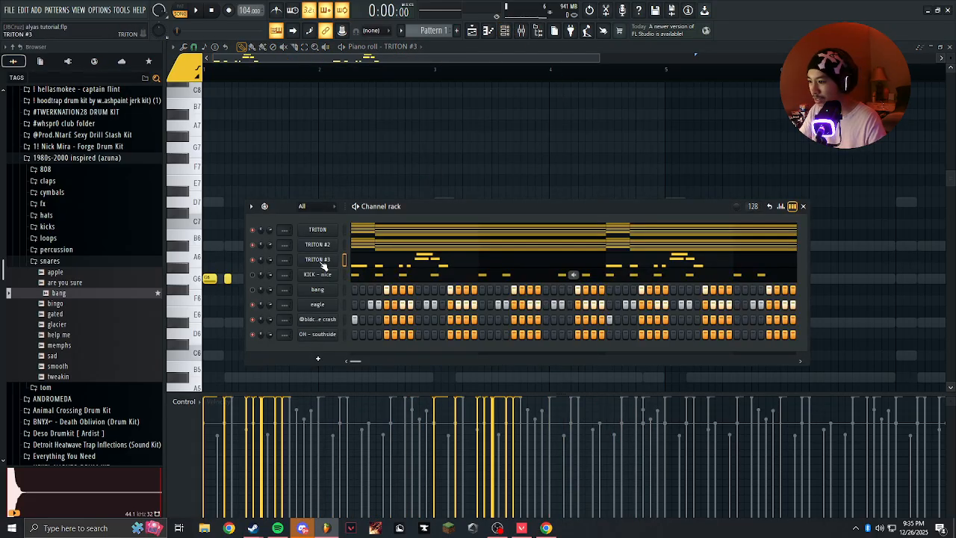
pyautogui.click(320, 263)
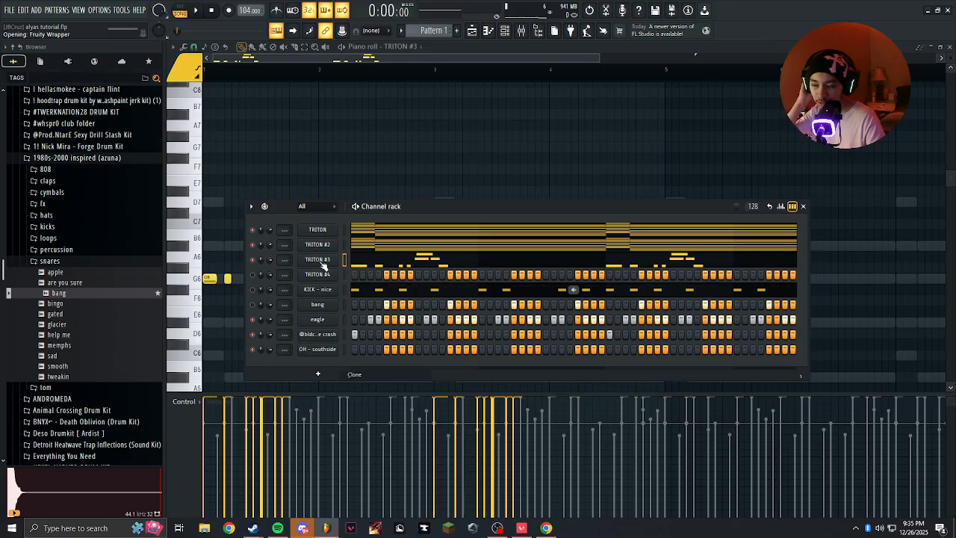
pyautogui.rightClick(340, 275)
pyautogui.click(357, 274)
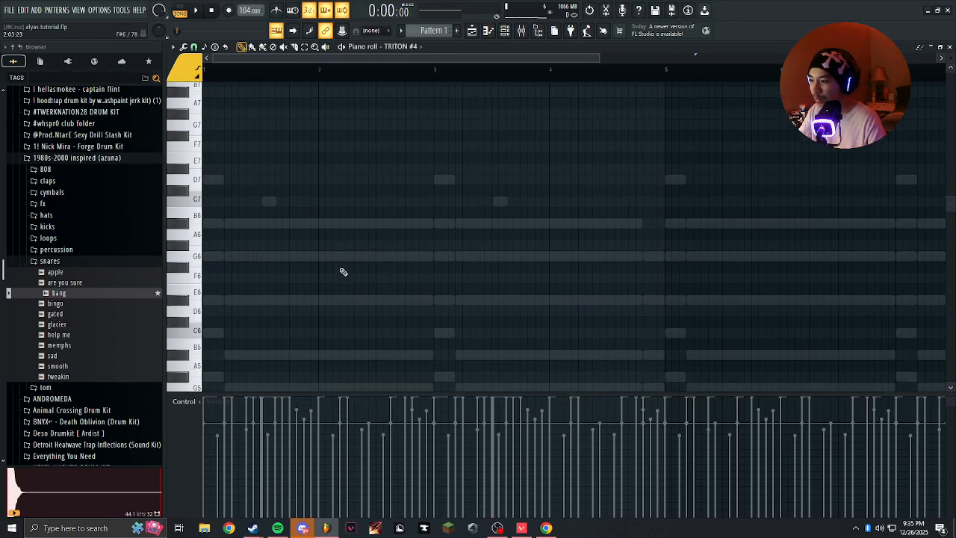
pyautogui.hotkey('ctrl', 'v')
pyautogui.moveTo(314, 287); pyautogui.dragTo(424, 276)
pyautogui.keyDown('ctrl'); pyautogui.click(433, 230); pyautogui.keyUp('ctrl')
pyautogui.scroll(-3, 424, 207)
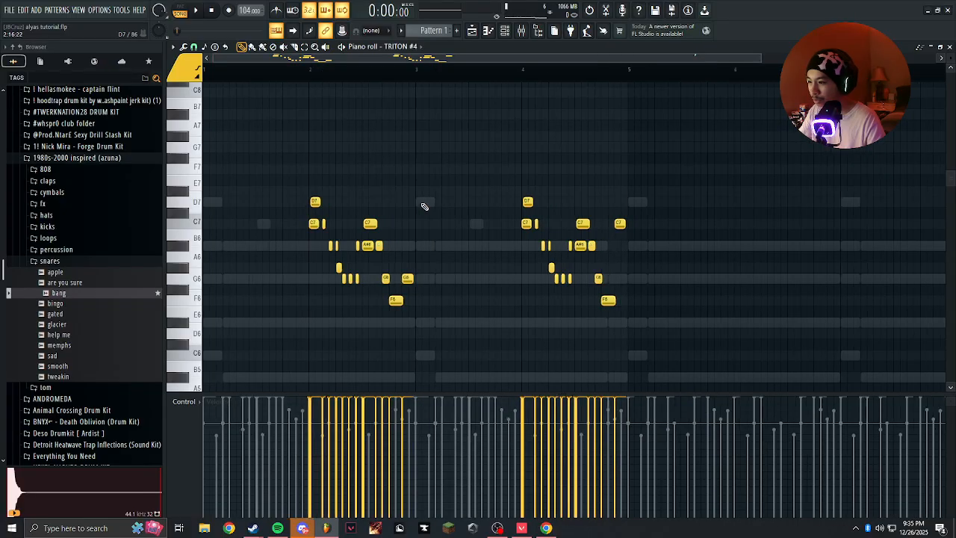
# Duplicate the first four bars of the TRITON #4 part into bars 5 to 8.
pyautogui.click(498, 31)
pyautogui.click(366, 167)
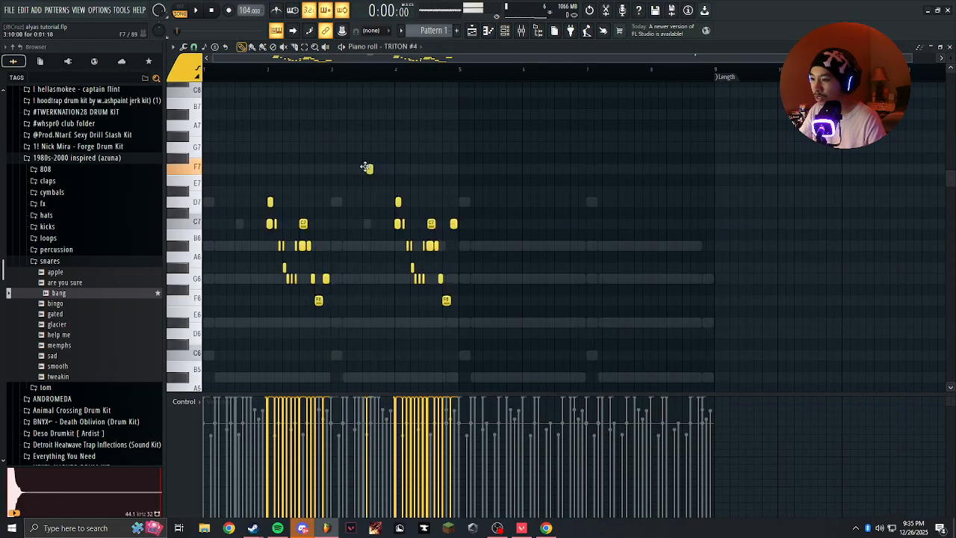
pyautogui.moveTo(462, 72); pyautogui.dragTo(208, 81)
pyautogui.hotkey('ctrl', 'b')
pyautogui.keyDown('ctrl'); pyautogui.click(527, 70); pyautogui.keyUp('ctrl')
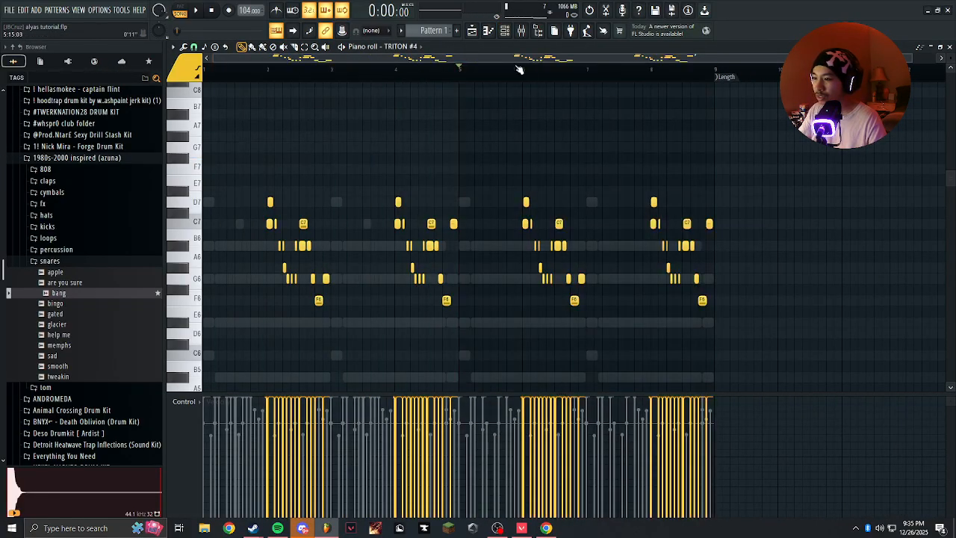
# Try the Dance Lead preset from the Lead Synth category on TRITON #4 with the pattern playing.
pyautogui.press('F6')
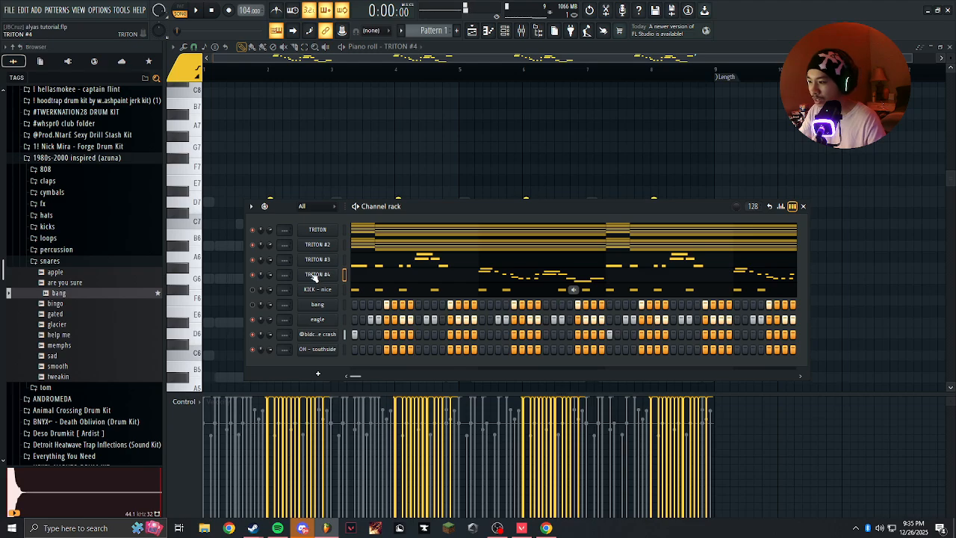
pyautogui.click(316, 274)
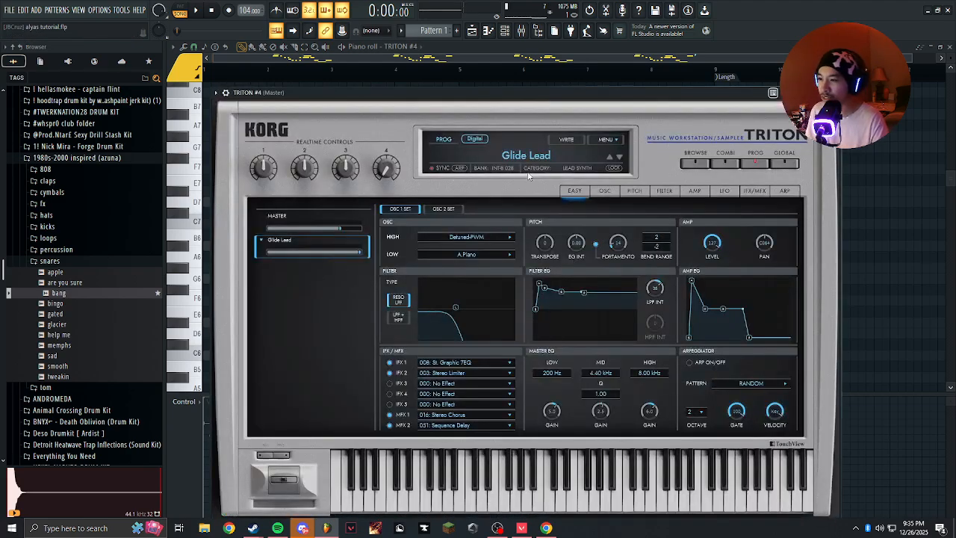
pyautogui.click(543, 155)
pyautogui.click(557, 271)
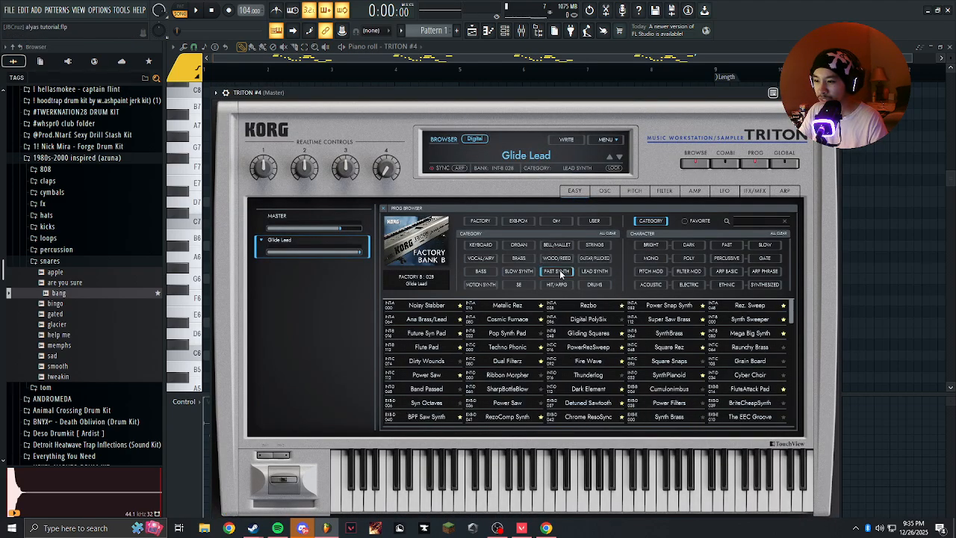
pyautogui.click(605, 273)
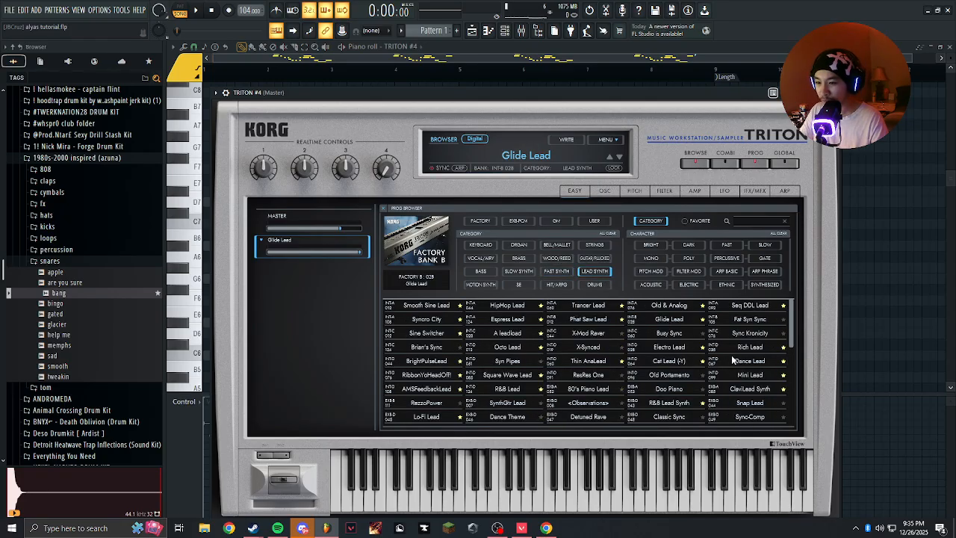
pyautogui.click(739, 363)
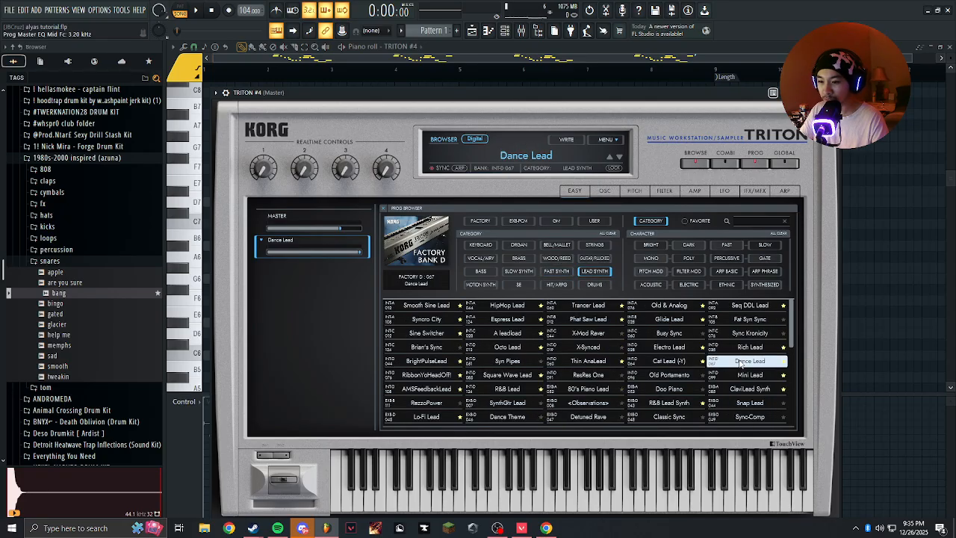
pyautogui.doubleClick(519, 94)
pyautogui.press('space')
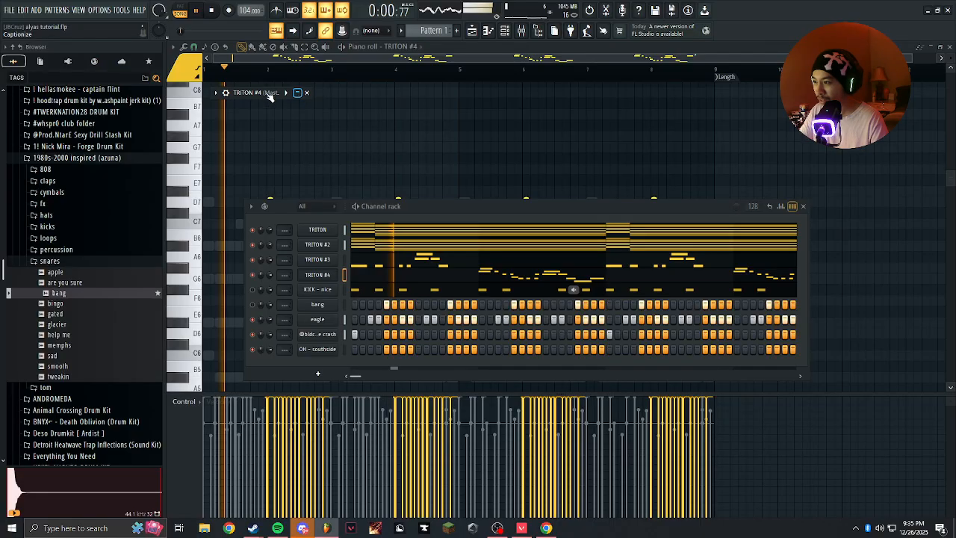
# Audition Phat Saw Lead, Syncro City and BrightPulseLead on TRITON #4, and load the Octo Lead preset.
pyautogui.doubleClick(279, 93)
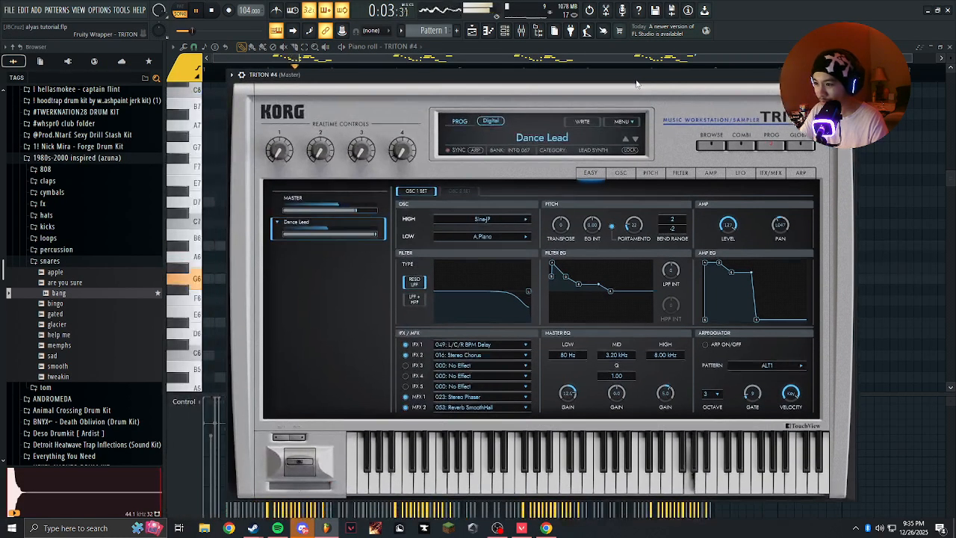
pyautogui.click(555, 144)
pyautogui.click(572, 255)
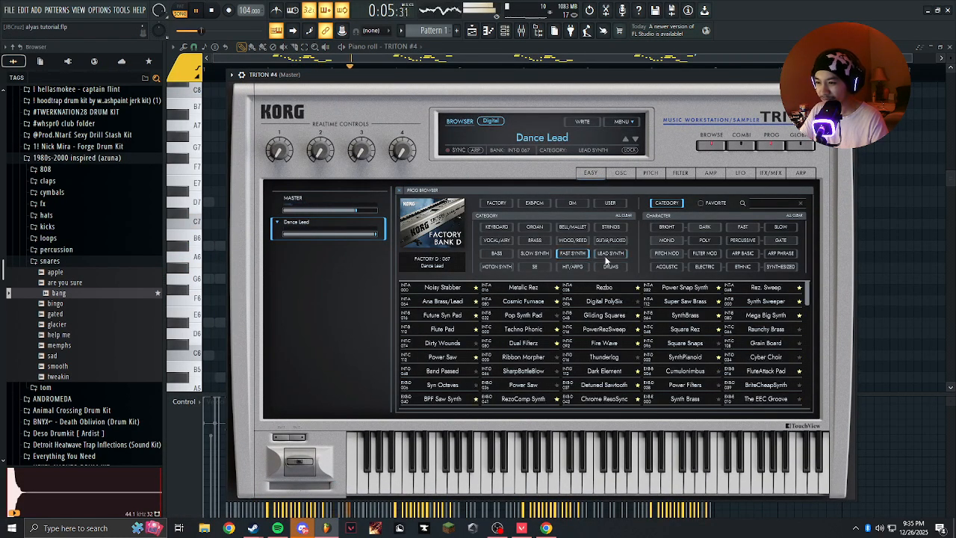
pyautogui.click(611, 253)
pyautogui.click(594, 302)
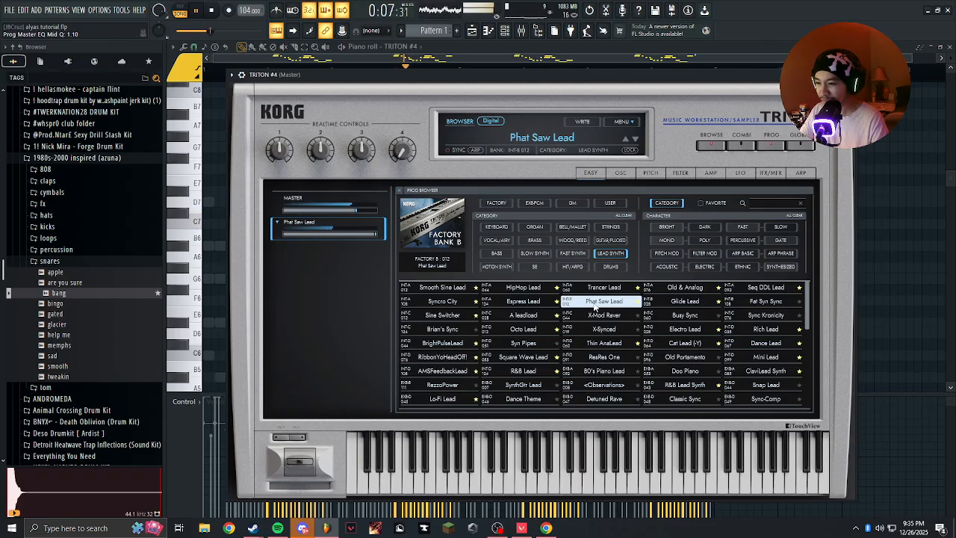
pyautogui.click(437, 302)
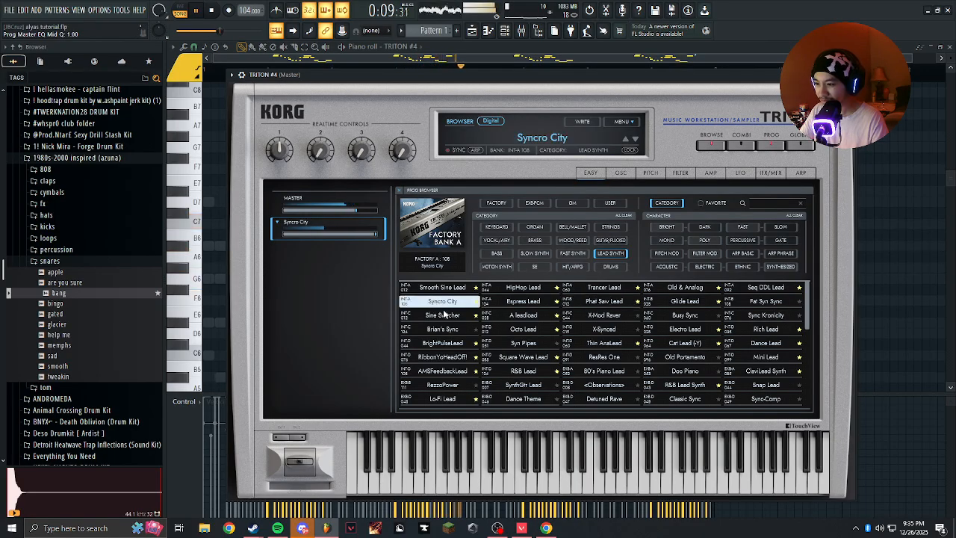
pyautogui.click(448, 345)
pyautogui.click(530, 329)
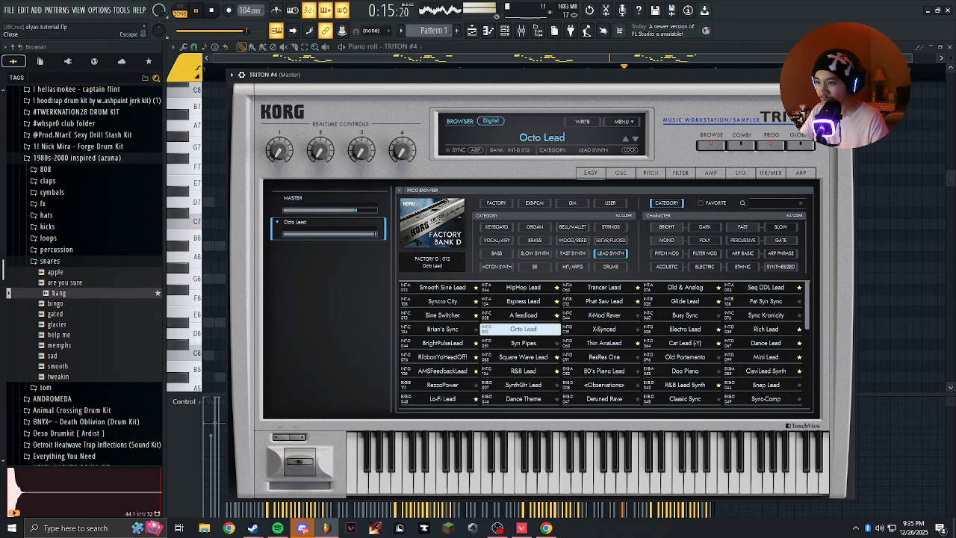
pyautogui.click(848, 74)
# Restart playback and raise the TRITON #4 channel volume to 94%.
pyautogui.press('space')
pyautogui.press('space')
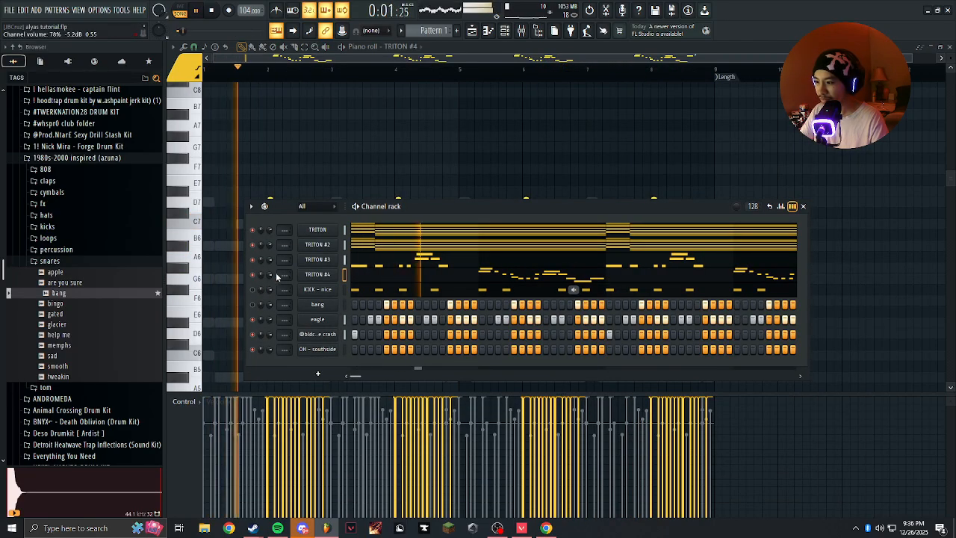
pyautogui.click(378, 277)
pyautogui.click(377, 277)
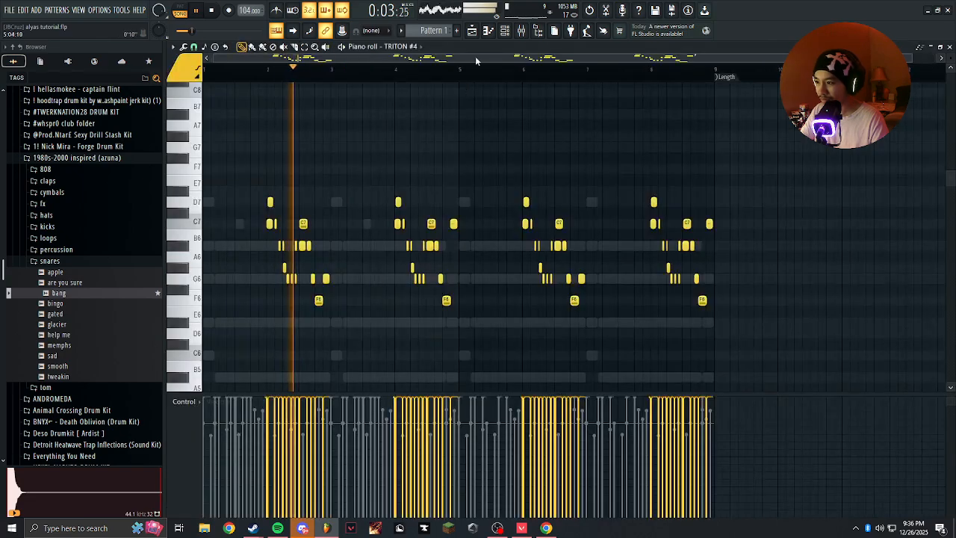
pyautogui.press('F6')
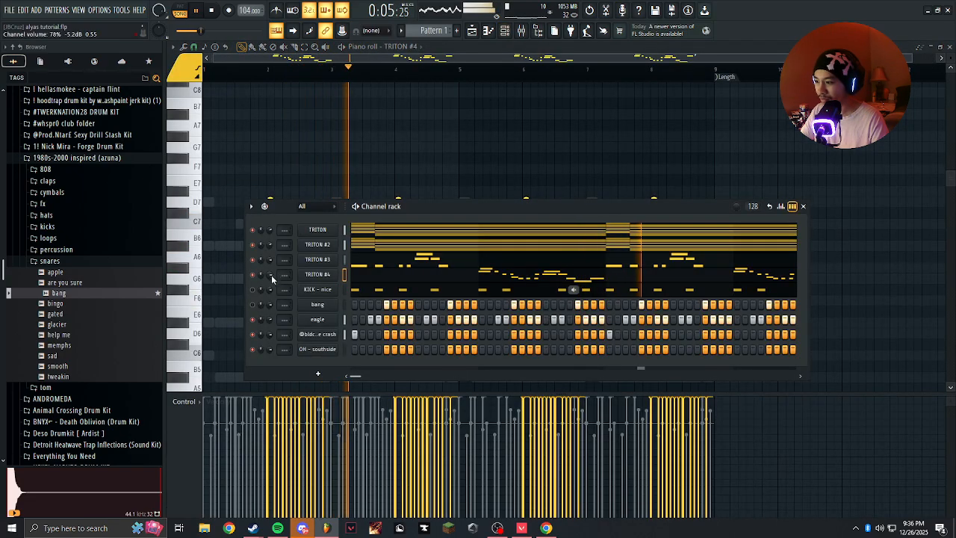
pyautogui.scroll(5, 270, 275)
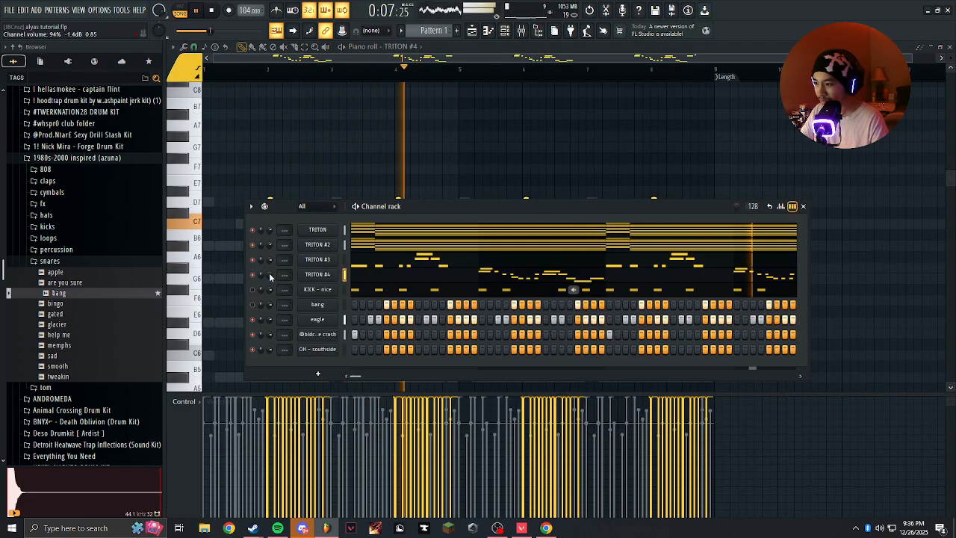
pyautogui.click(318, 275)
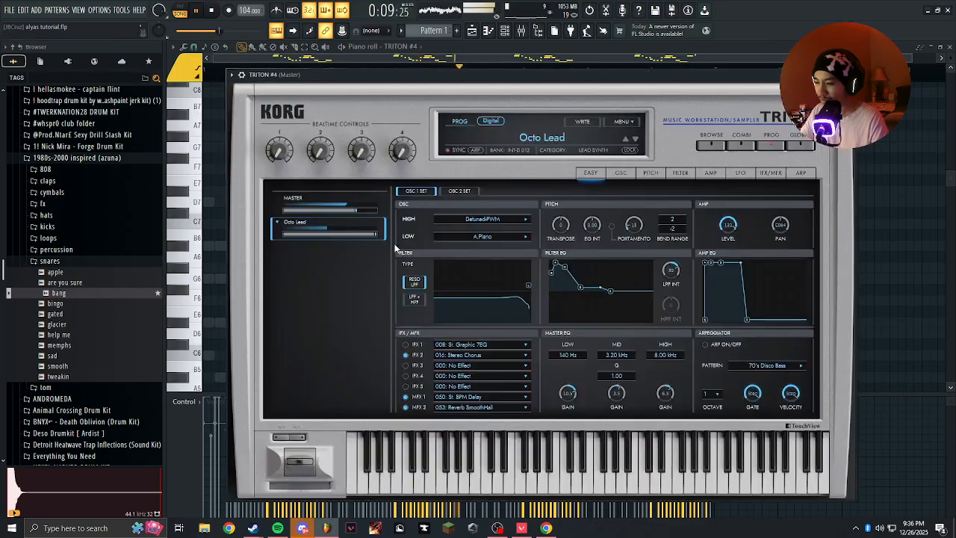
pyautogui.click(553, 137)
pyautogui.click(505, 31)
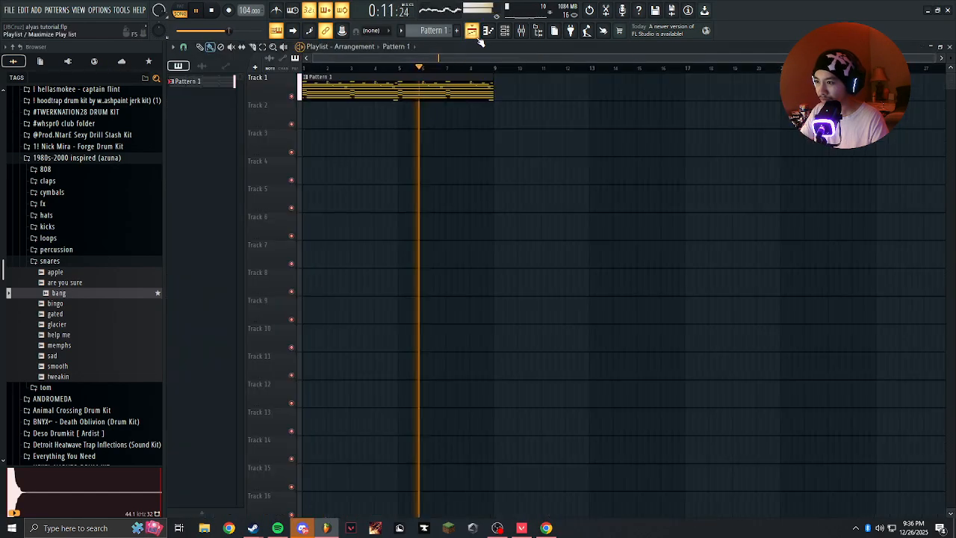
pyautogui.click(505, 31)
# Duplicate the first four bars of the TRITON #3 part into bars 5 to 8 and restart playback.
pyautogui.click(373, 259)
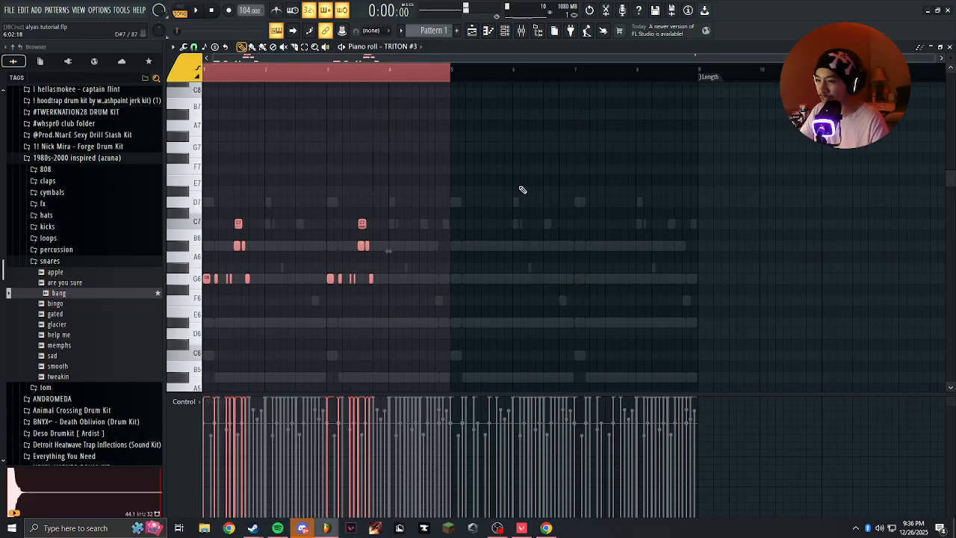
pyautogui.hotkey('ctrl', 'b')
pyautogui.hotkey('ctrl', 'd')
pyautogui.press('space')
# Audition the Old & Analog, Seq DDL Lead, A leadload and Octo Lead presets from the Lead Synth category on TRITON #4.
pyautogui.press('F6')
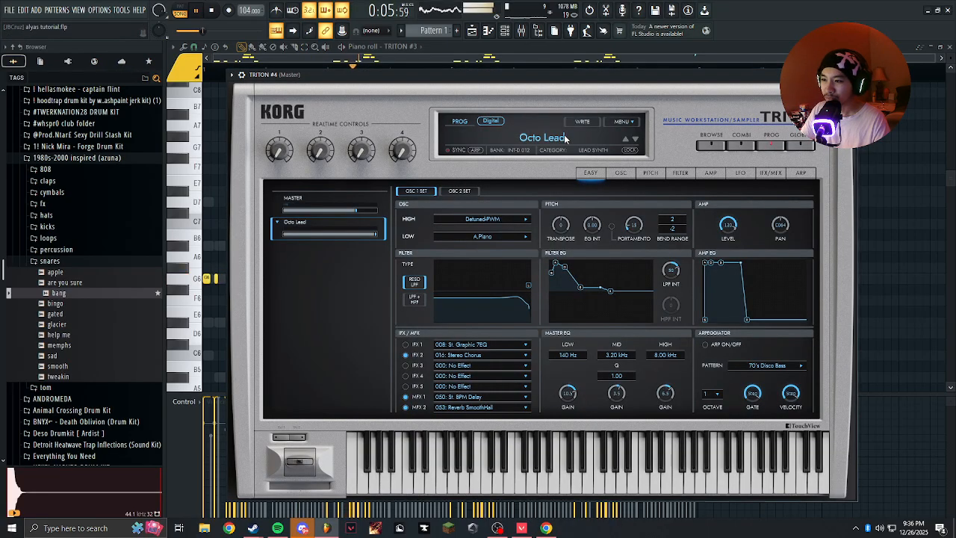
pyautogui.click(565, 139)
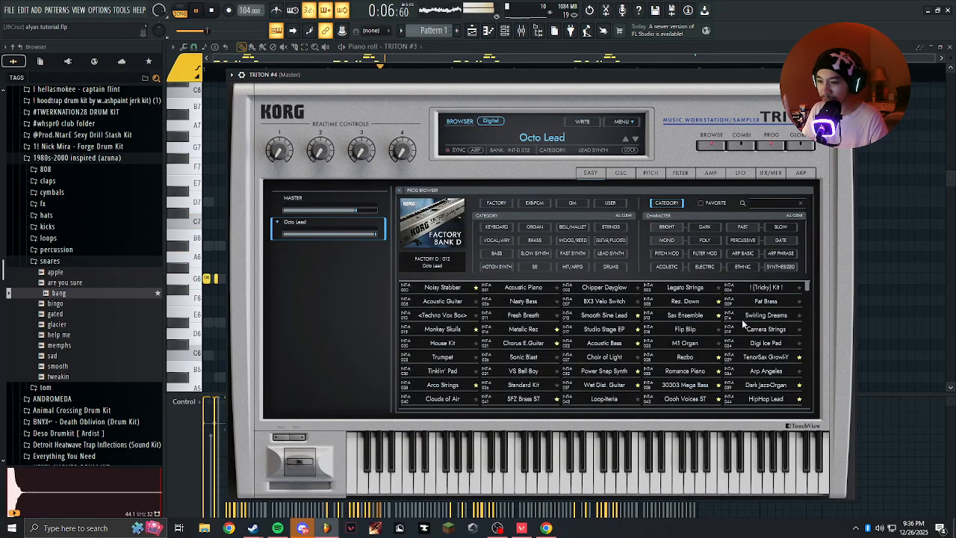
pyautogui.click(610, 253)
pyautogui.click(685, 288)
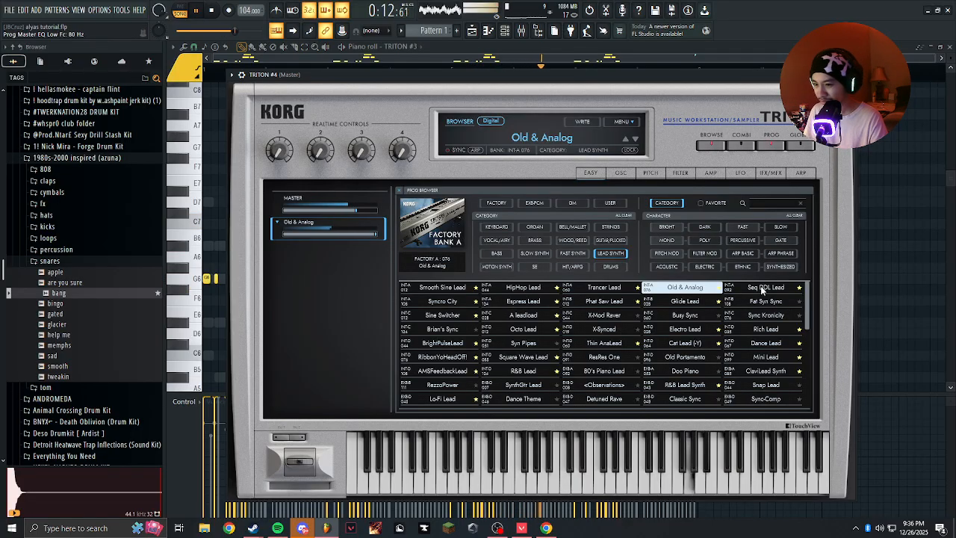
pyautogui.click(764, 290)
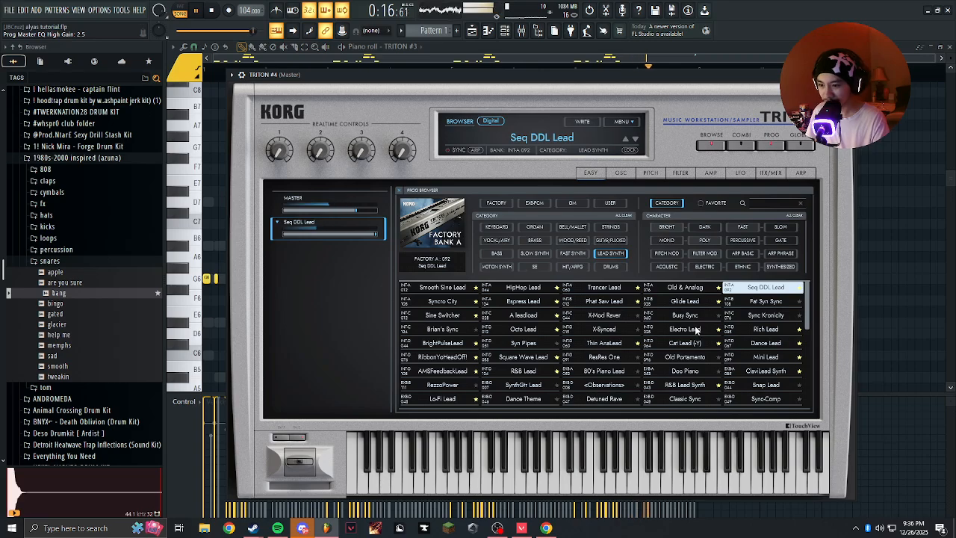
pyautogui.click(526, 317)
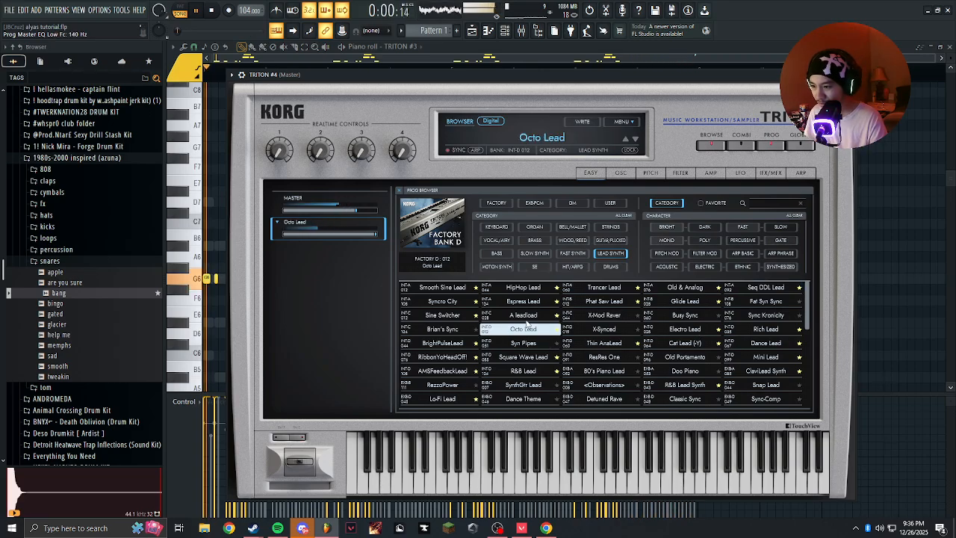
pyautogui.click(525, 330)
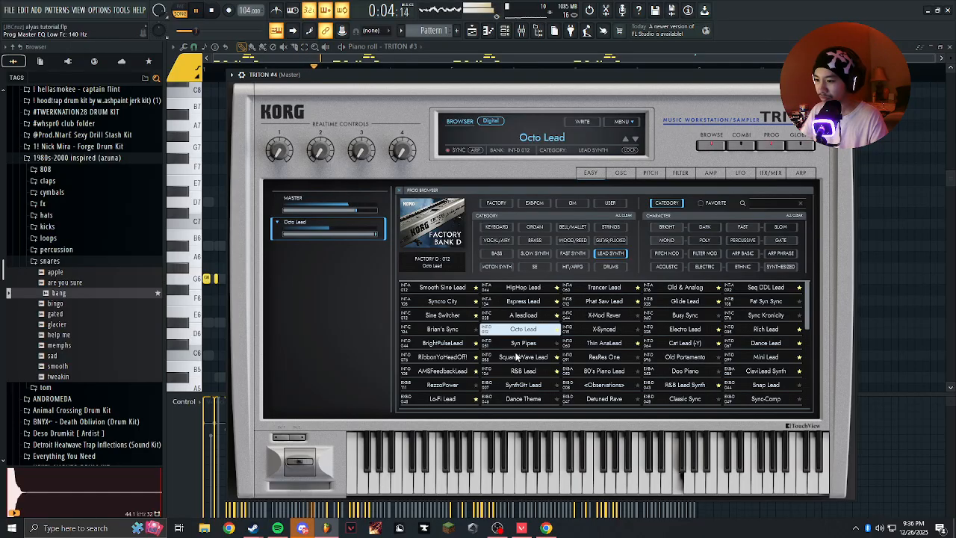
# Audition Square Wave Lead, R&B Lead, PWM Lead and Simple Square on TRITON #4 while the pattern plays.
pyautogui.click(508, 358)
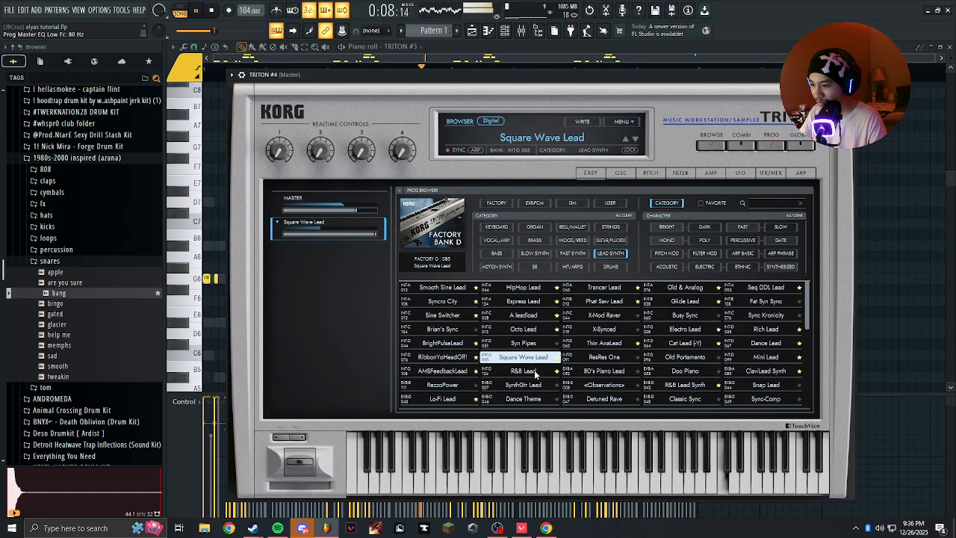
pyautogui.click(534, 370)
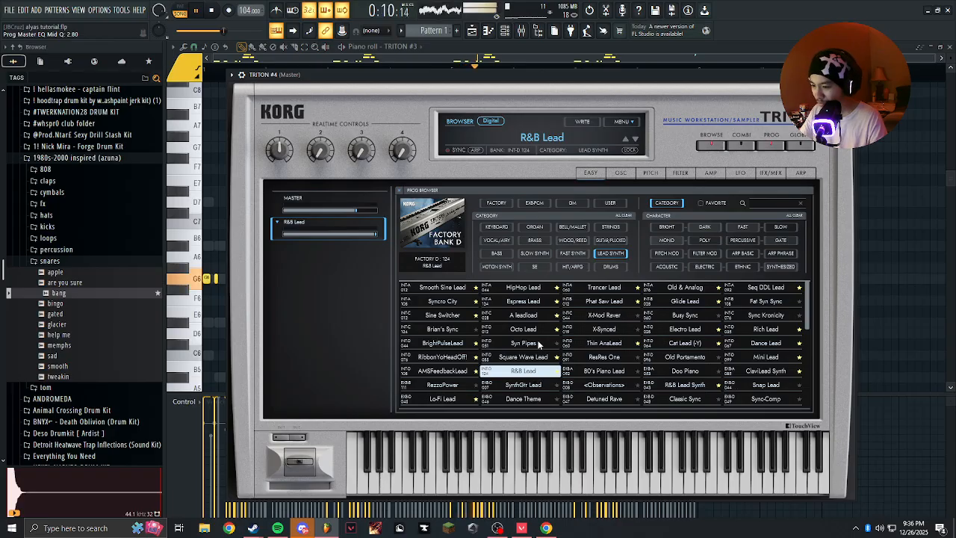
pyautogui.scroll(-2, 565, 342)
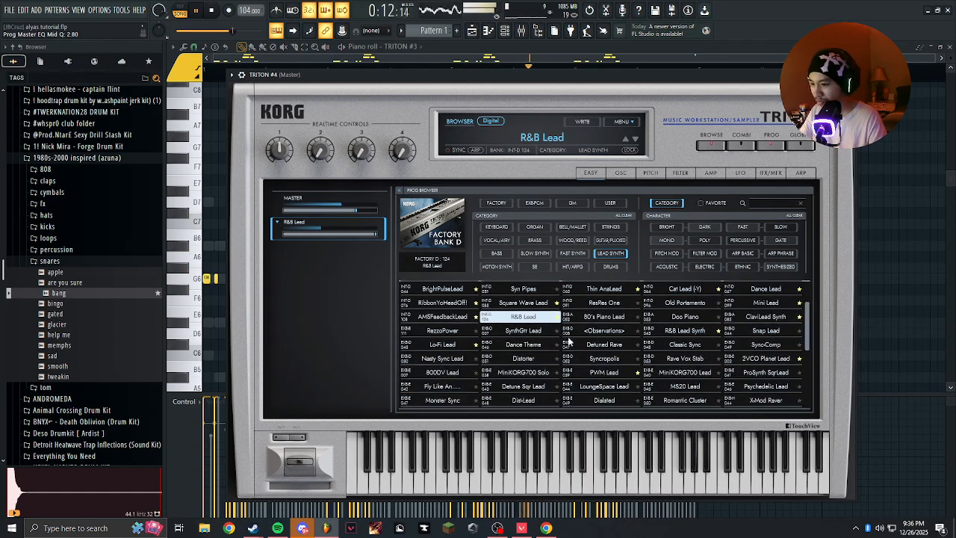
pyautogui.click(617, 373)
pyautogui.scroll(-2, 631, 338)
pyautogui.scroll(-1, 633, 333)
pyautogui.click(675, 381)
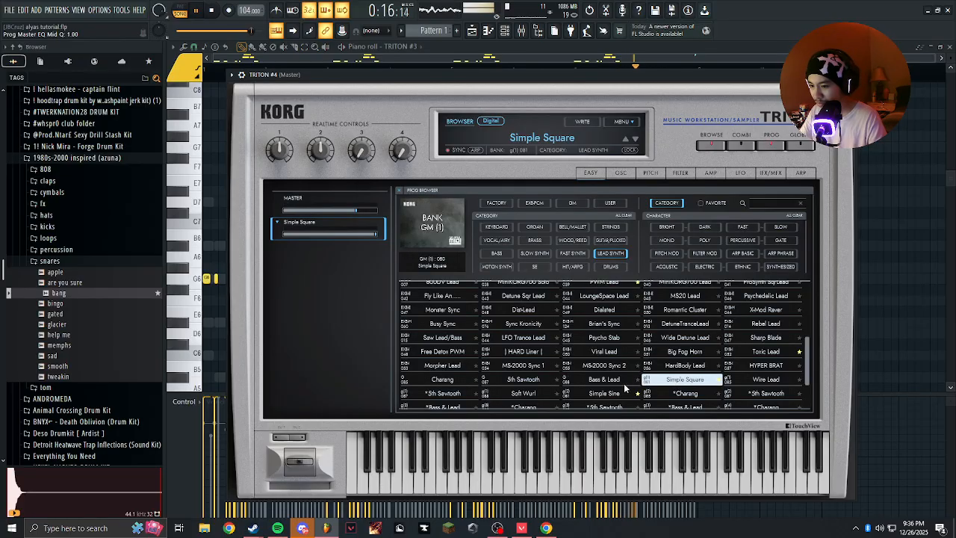
# Try R&B Lead Synth, Old Portamento, Doo Piano, 80's Piano Lead, RezzoPower and SynthGtr Lead on TRITON #4.
pyautogui.scroll(6, 622, 366)
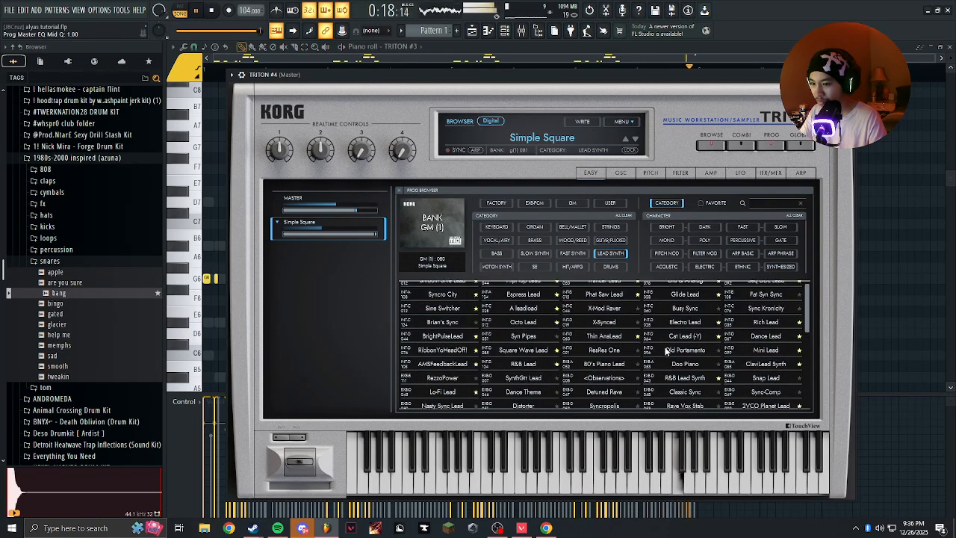
pyautogui.click(669, 375)
pyautogui.scroll(1, 670, 351)
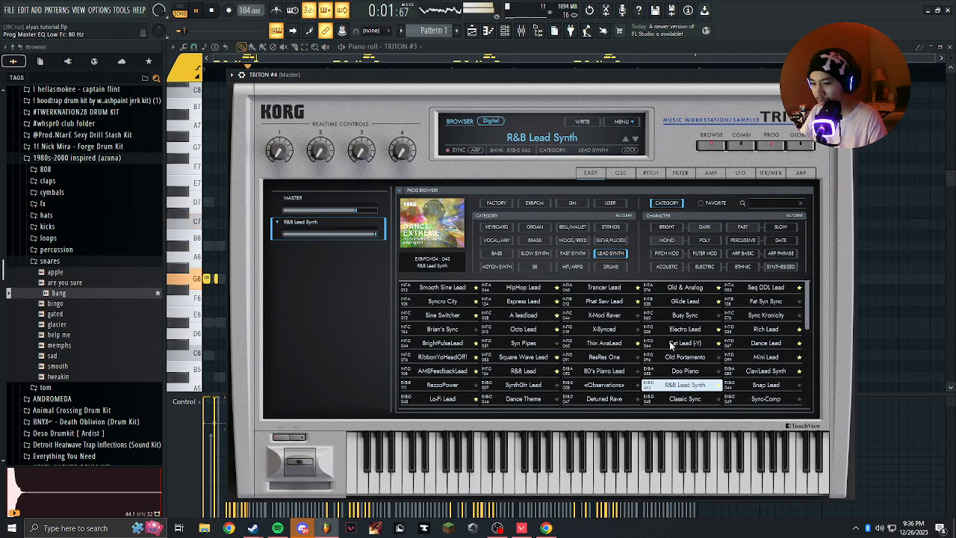
pyautogui.click(674, 357)
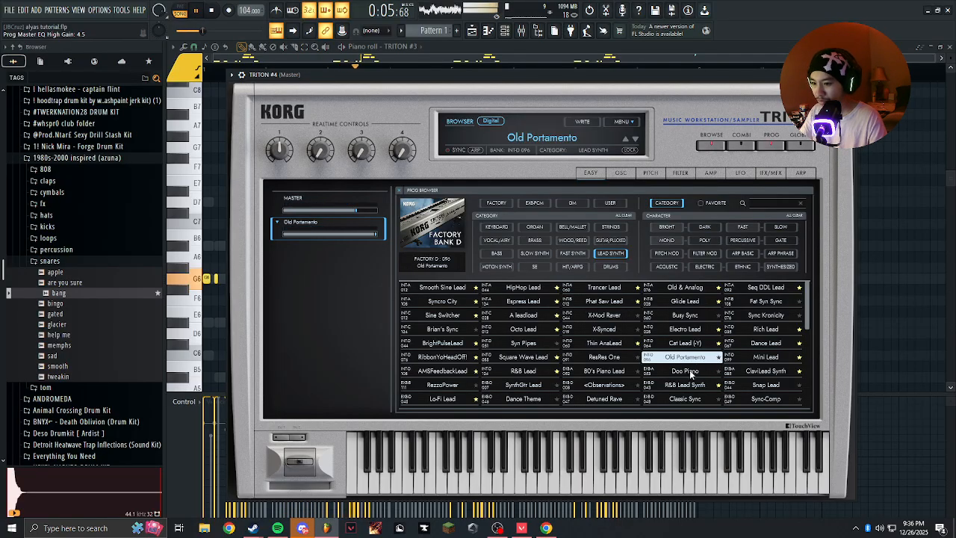
pyautogui.click(687, 371)
pyautogui.click(599, 372)
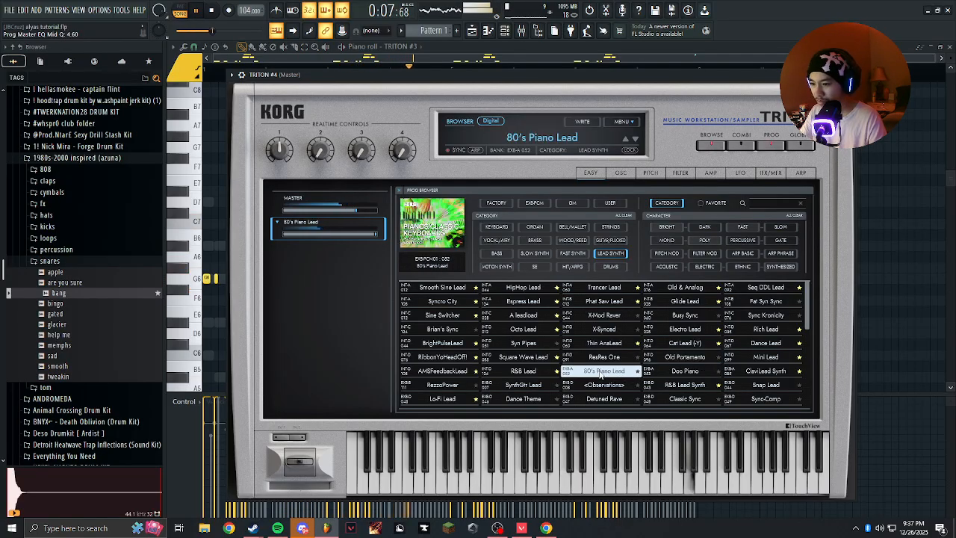
pyautogui.click(525, 385)
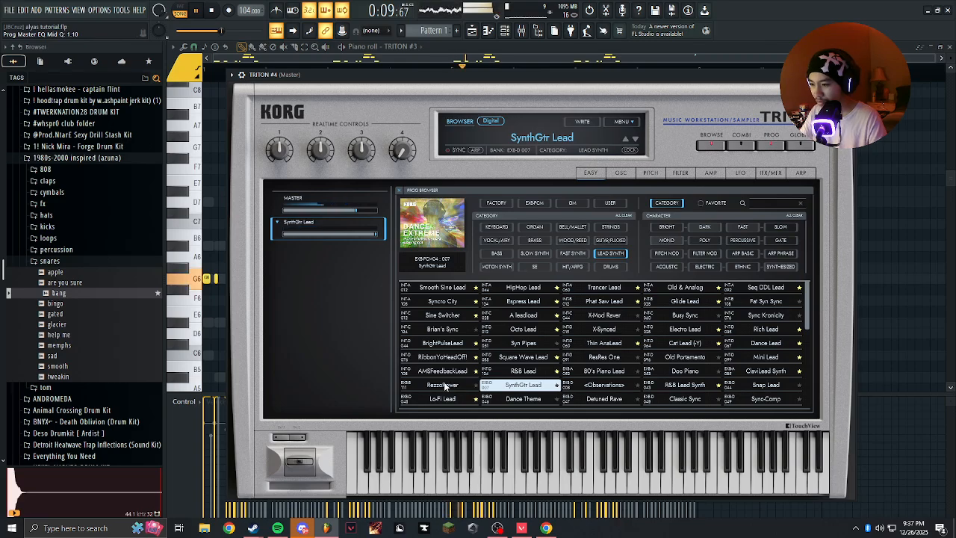
pyautogui.click(445, 386)
pyautogui.click(525, 385)
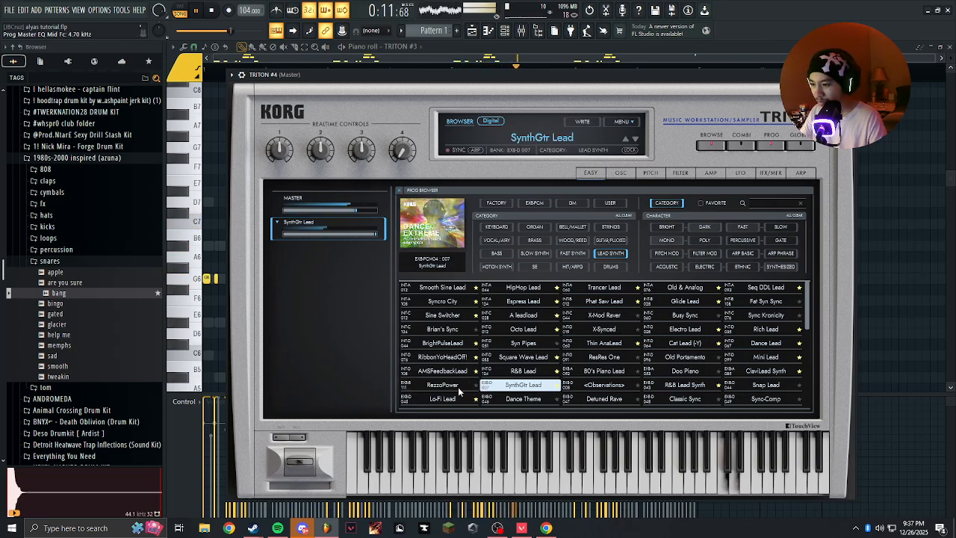
# Audition Smooth Sine Lead, HipHop Lead, Trancer Lead, Phat Saw Lead, A leadload, Sine Switcher, Brian's Sync and BrightPulseLead on TRITON #4.
pyautogui.click(440, 289)
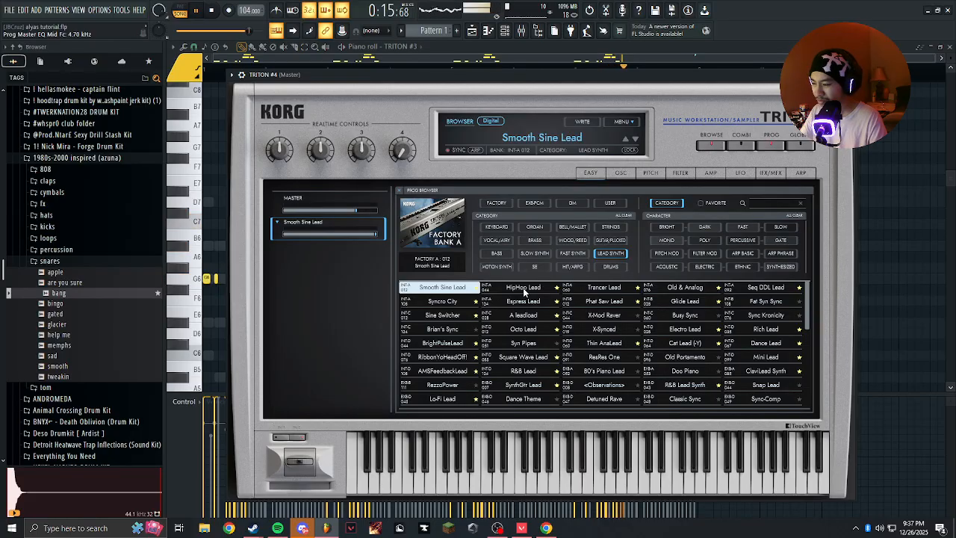
pyautogui.click(523, 289)
pyautogui.click(605, 289)
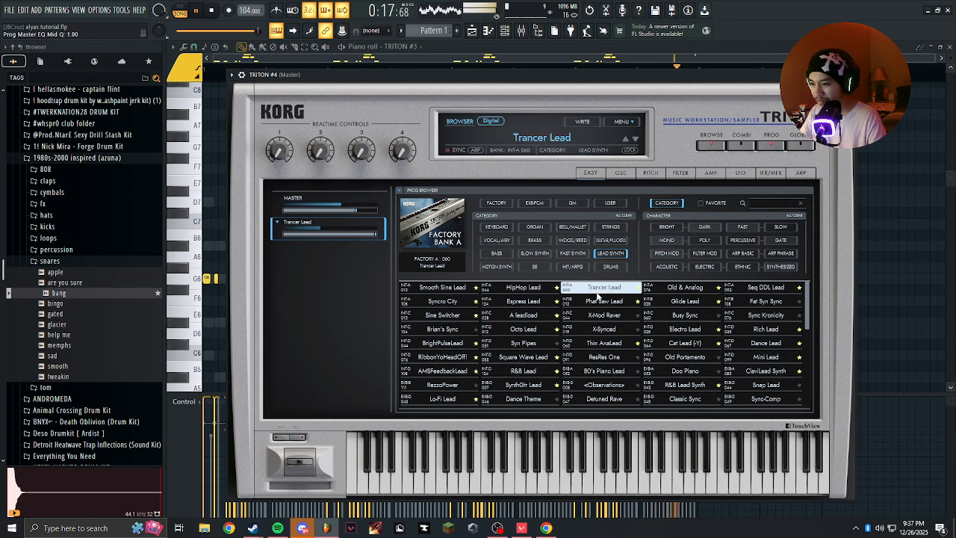
pyautogui.click(606, 301)
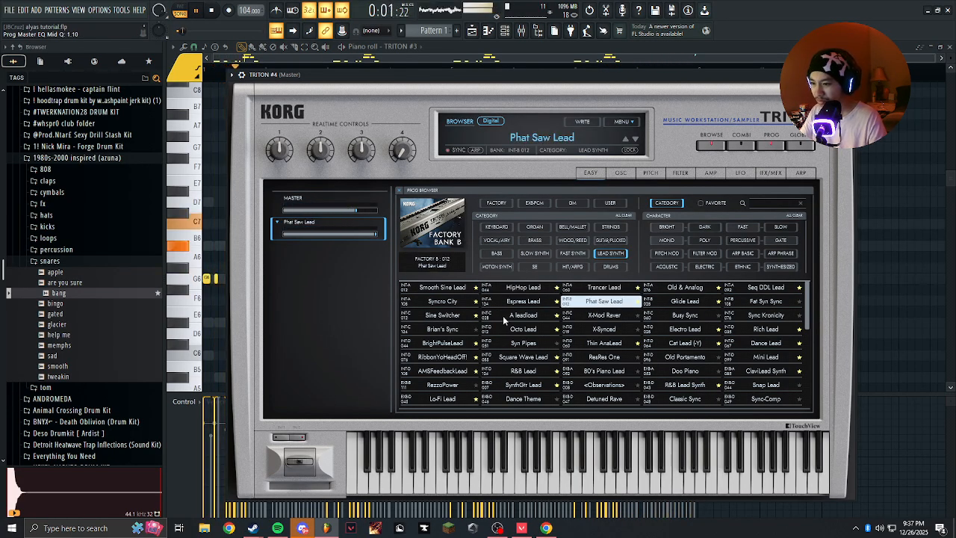
pyautogui.click(523, 315)
pyautogui.click(442, 316)
pyautogui.click(444, 331)
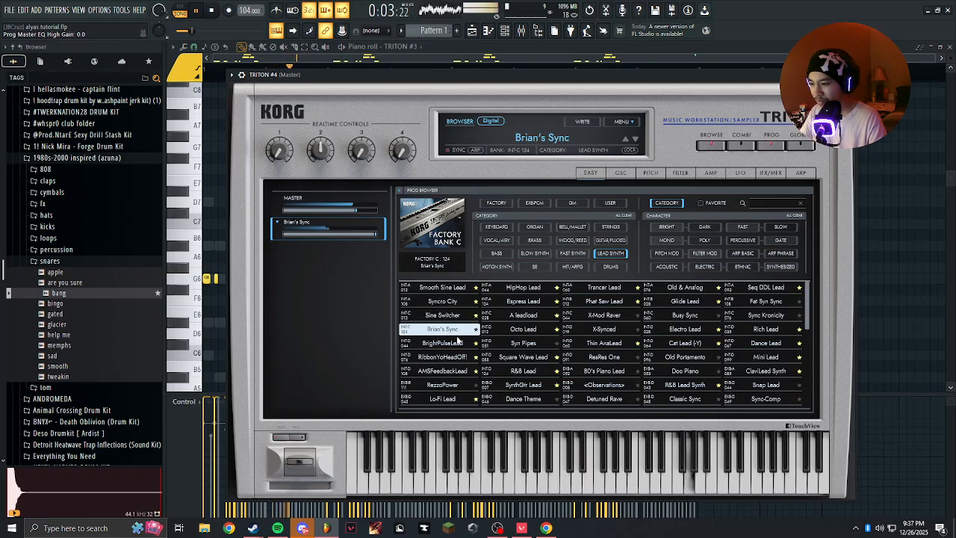
pyautogui.click(456, 342)
# Compare the Thin AnaLead, Rich Lead and Dance Lead presets on TRITON #4.
pyautogui.click(605, 343)
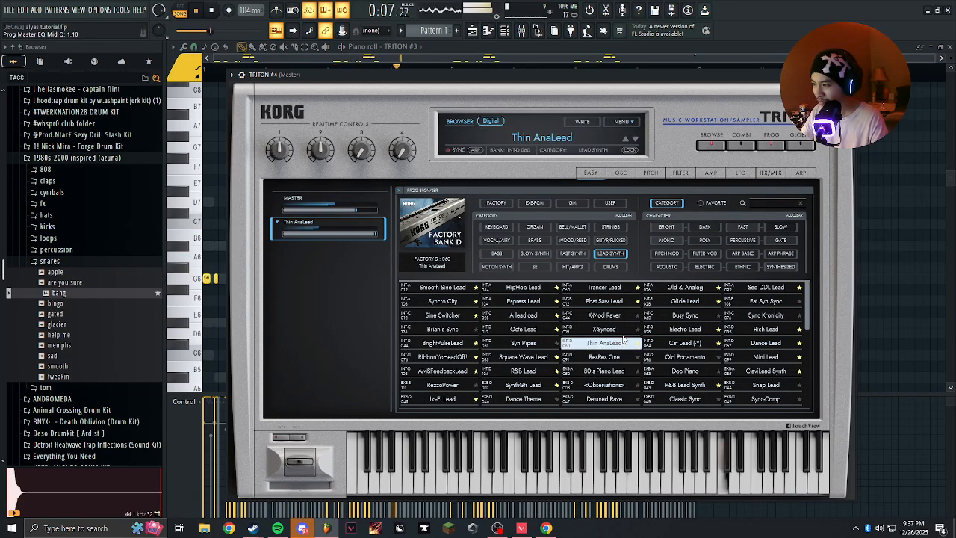
pyautogui.click(764, 333)
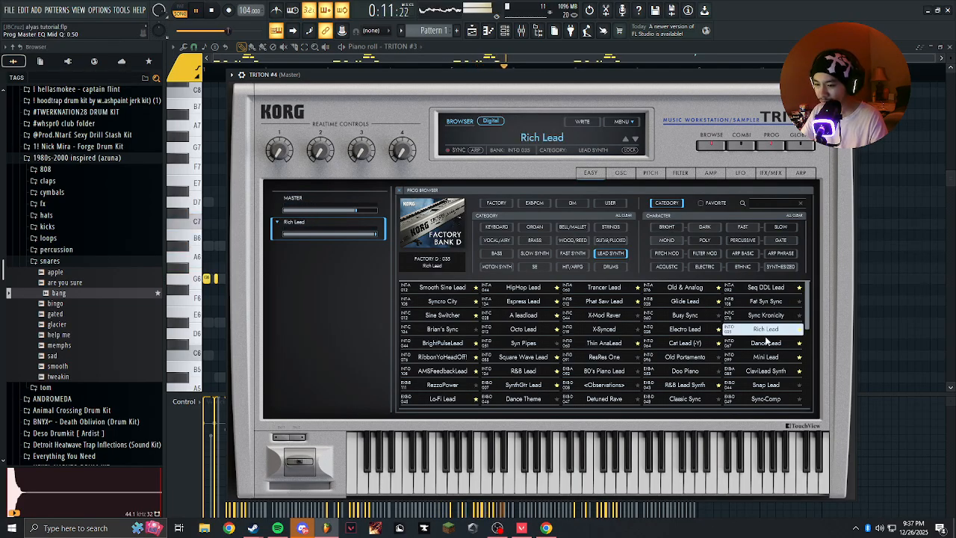
pyautogui.click(769, 344)
pyautogui.click(781, 329)
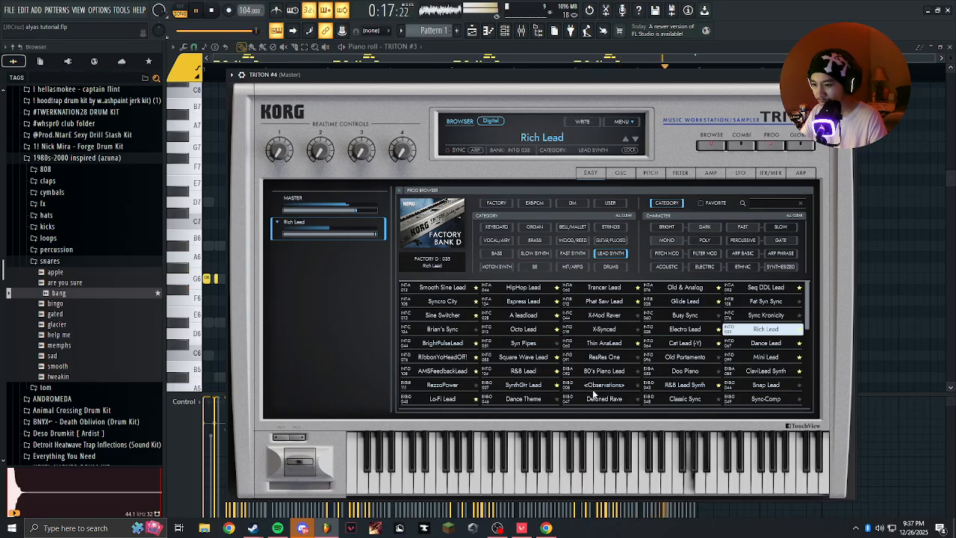
# Compare Square Wave Lead, Syn Pipes and A leadload on TRITON #4, load Octo Lead and close the synth.
pyautogui.click(531, 357)
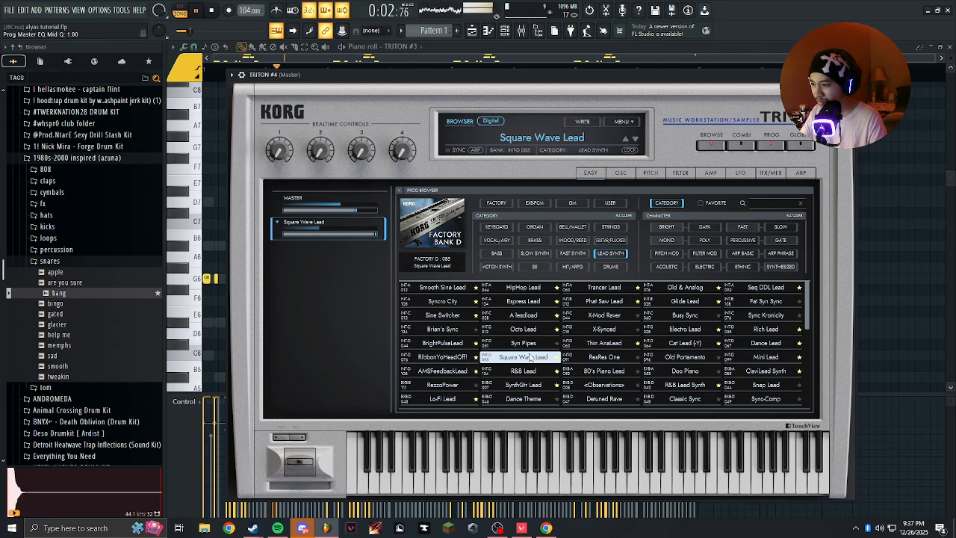
pyautogui.click(526, 343)
pyautogui.click(532, 317)
pyautogui.click(527, 328)
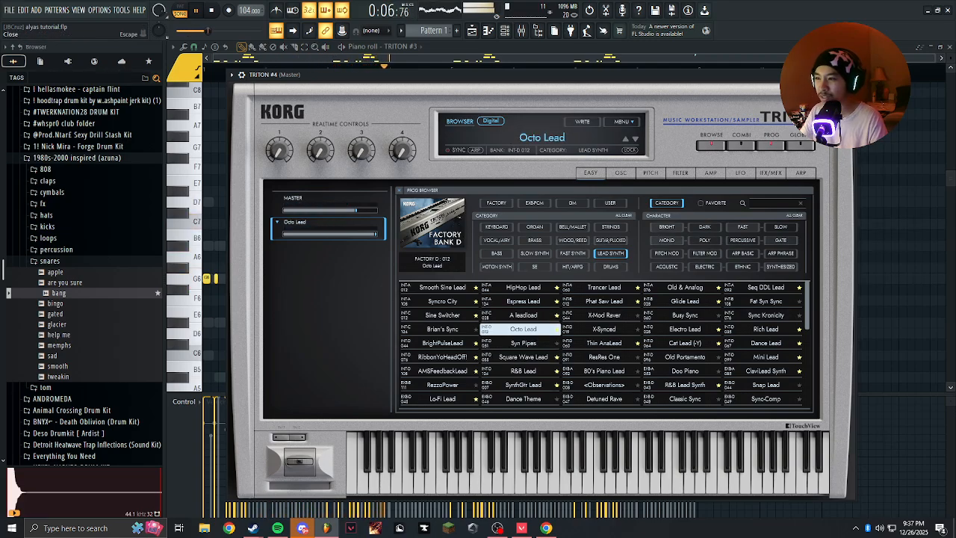
pyautogui.click(850, 75)
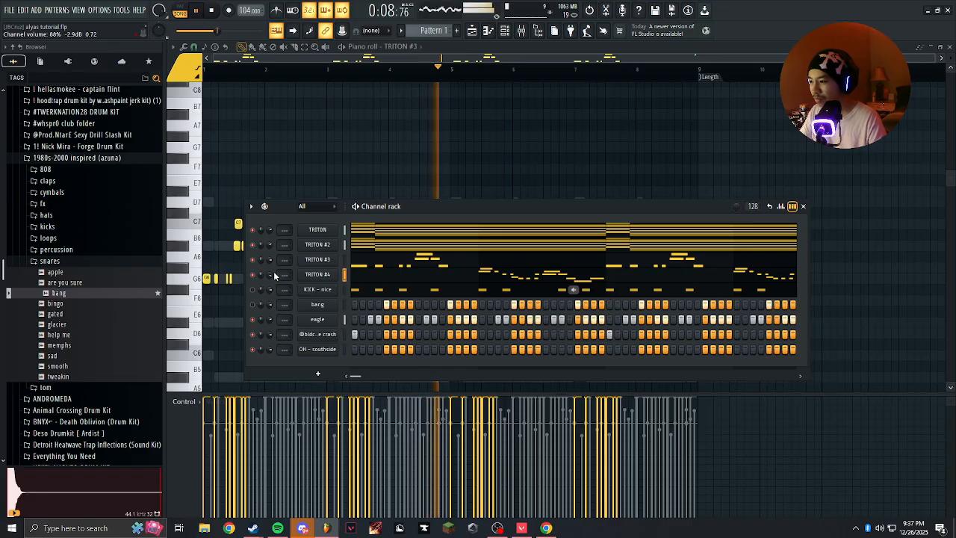
# Adjust the TRITON #4 channel volume and reposition the channel rack over the piano roll.
pyautogui.scroll(1, 273, 272)
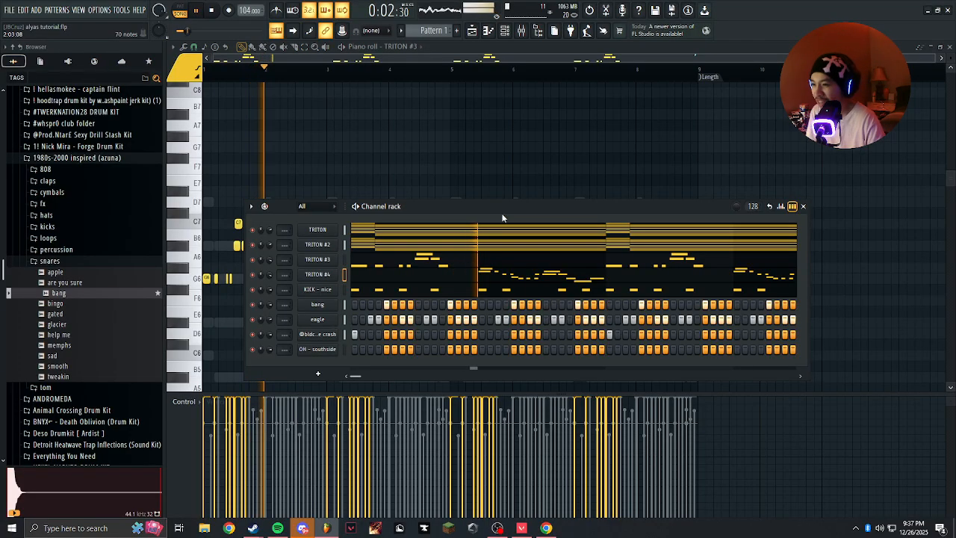
pyautogui.moveTo(485, 209); pyautogui.dragTo(460, 188)
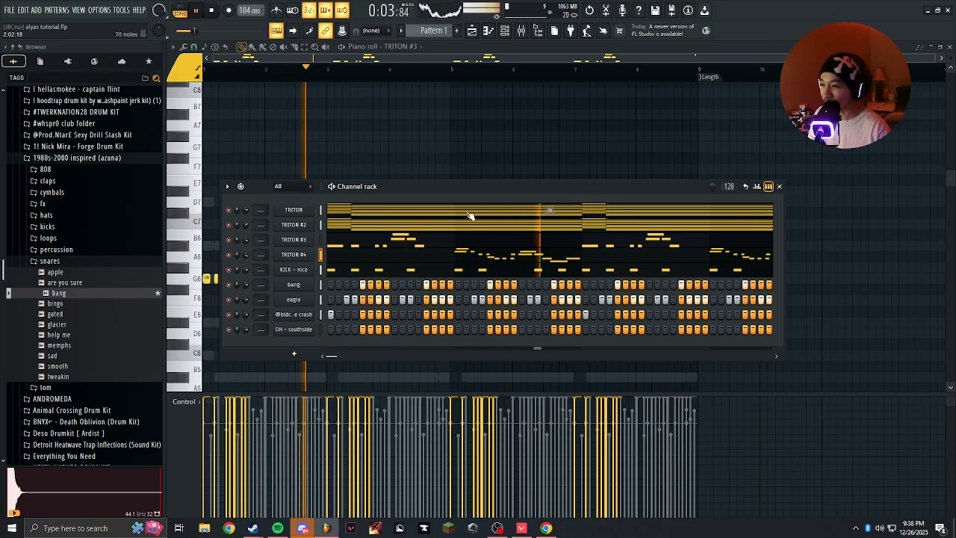
pyautogui.moveTo(479, 191); pyautogui.dragTo(465, 175)
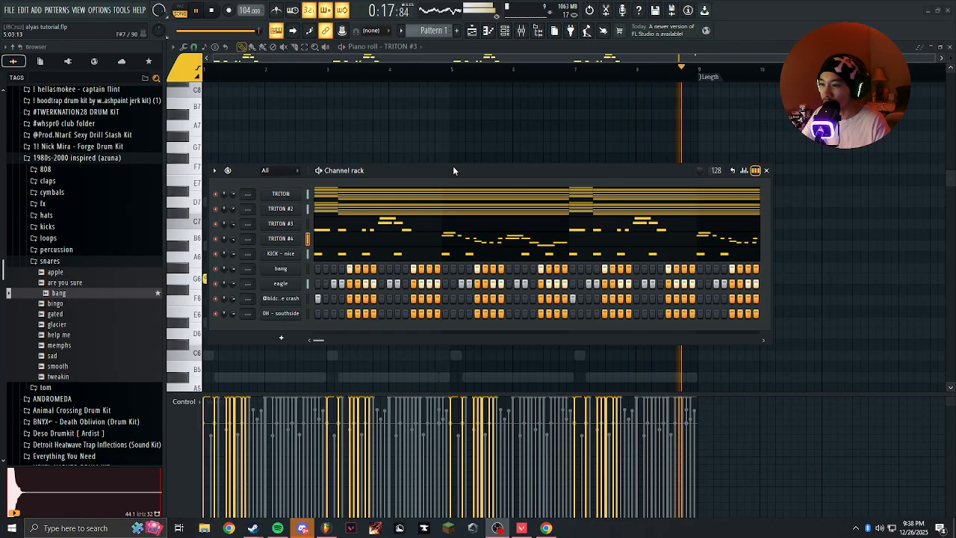
pyautogui.moveTo(456, 169); pyautogui.dragTo(466, 170)
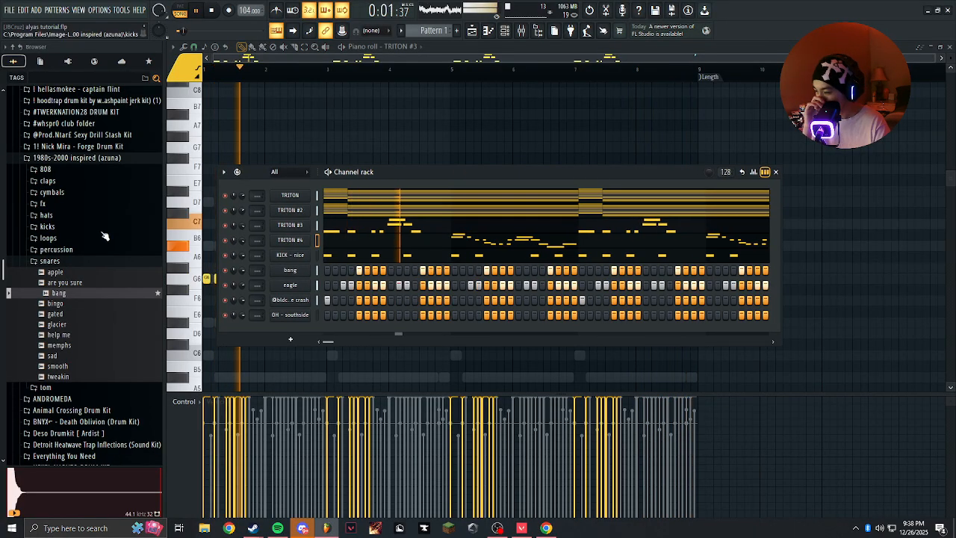
# Collapse the snares and 1980s-2000 inspired (azuna) folders in the browser, and clone the TRITON #4 channel.
pyautogui.click(98, 261)
pyautogui.click(62, 160)
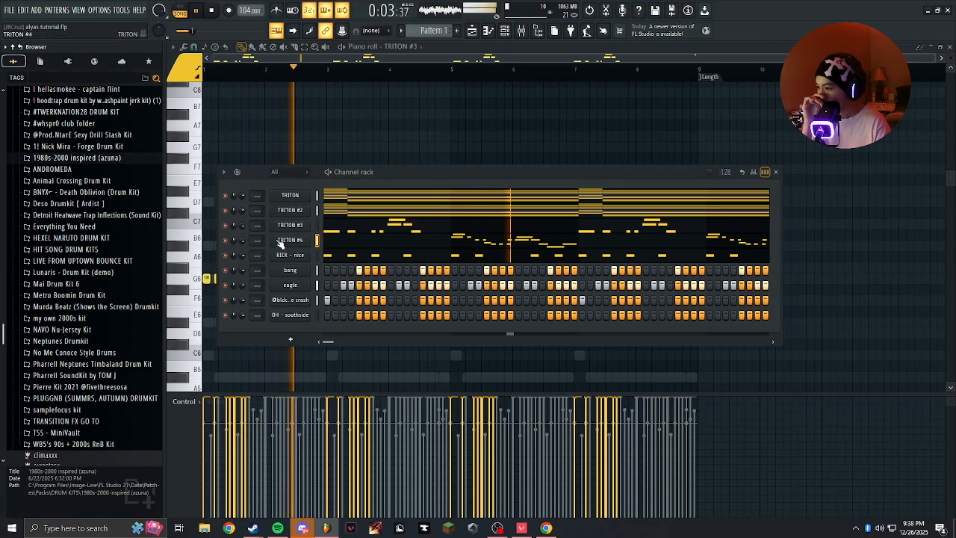
pyautogui.rightClick(286, 239)
pyautogui.click(358, 355)
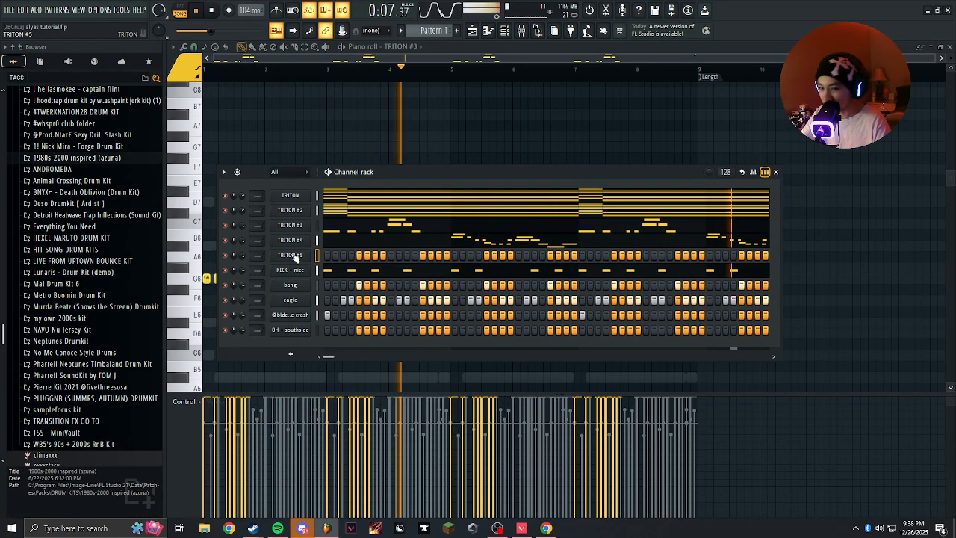
# Open the TRITON #5 synth, reposition its window, and mute the KICK - nice and bang channels.
pyautogui.click(290, 255)
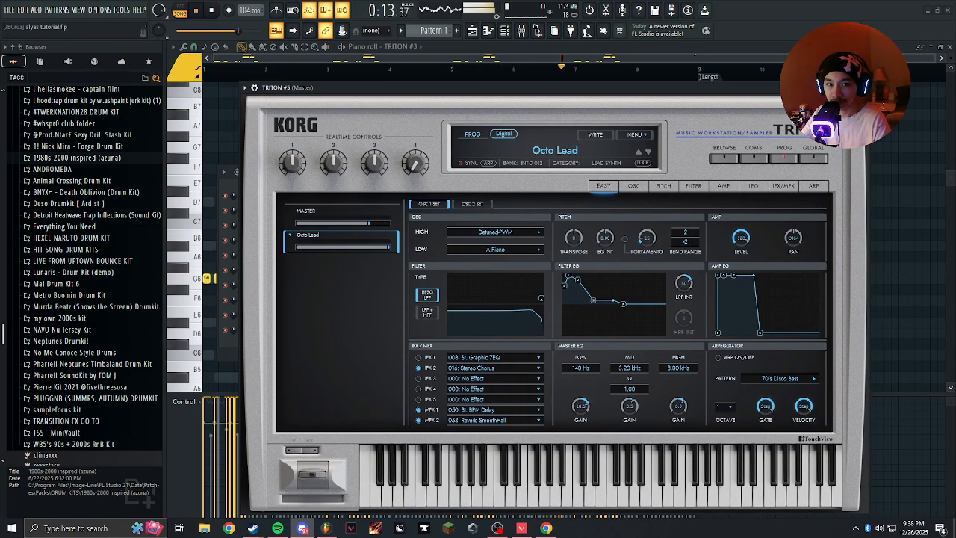
pyautogui.moveTo(661, 84); pyautogui.dragTo(648, 68)
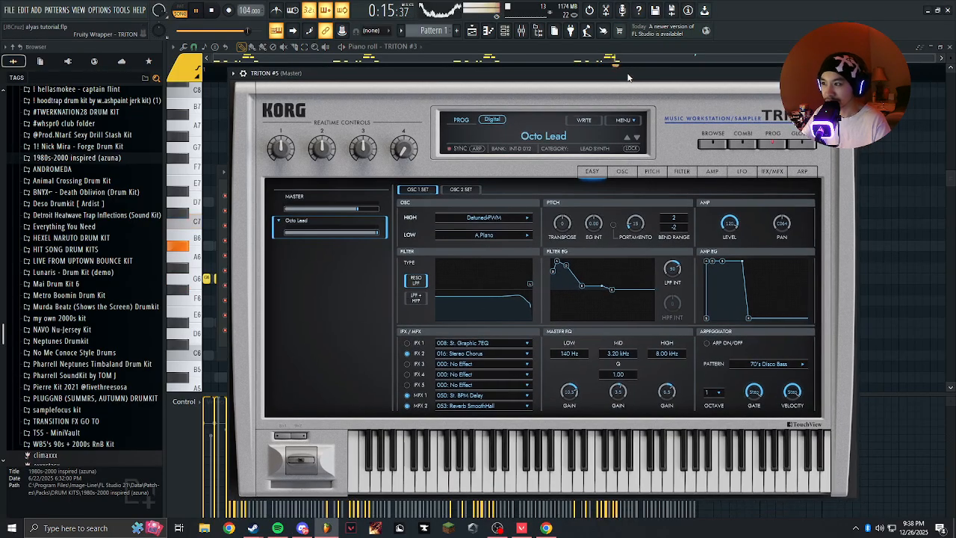
pyautogui.press('F6')
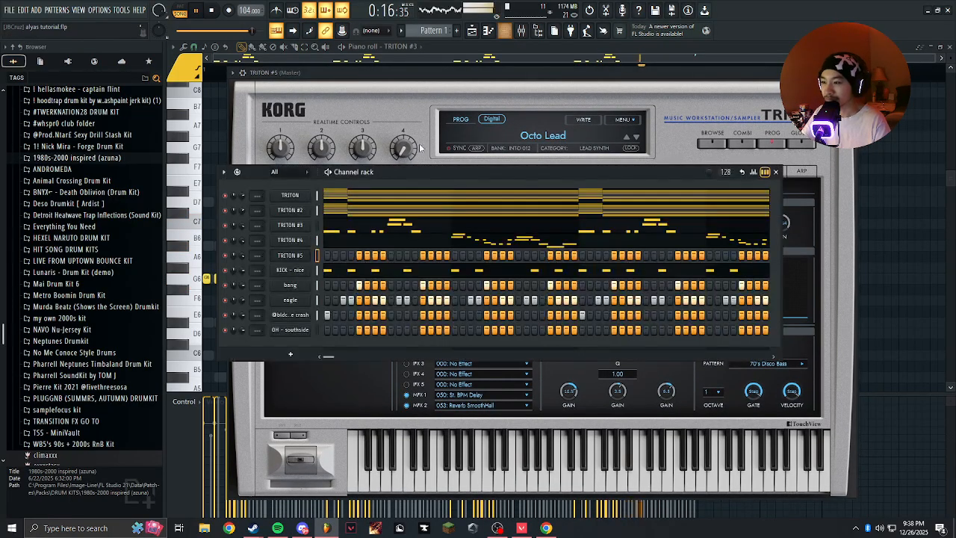
pyautogui.click(225, 285)
pyautogui.click(225, 300)
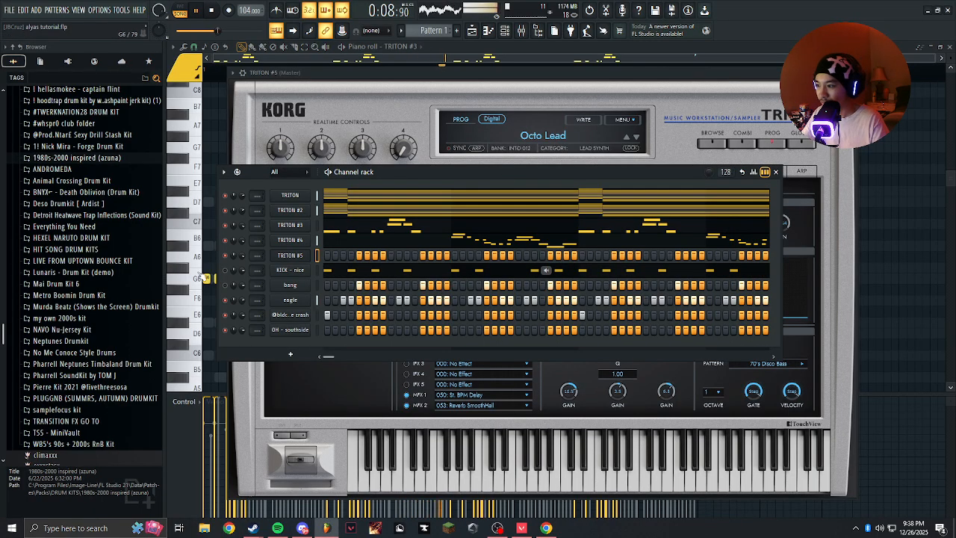
# Load the ClaviLead Synth preset from the Lead Synth category on TRITON #5 and close the synth.
pyautogui.click(291, 255)
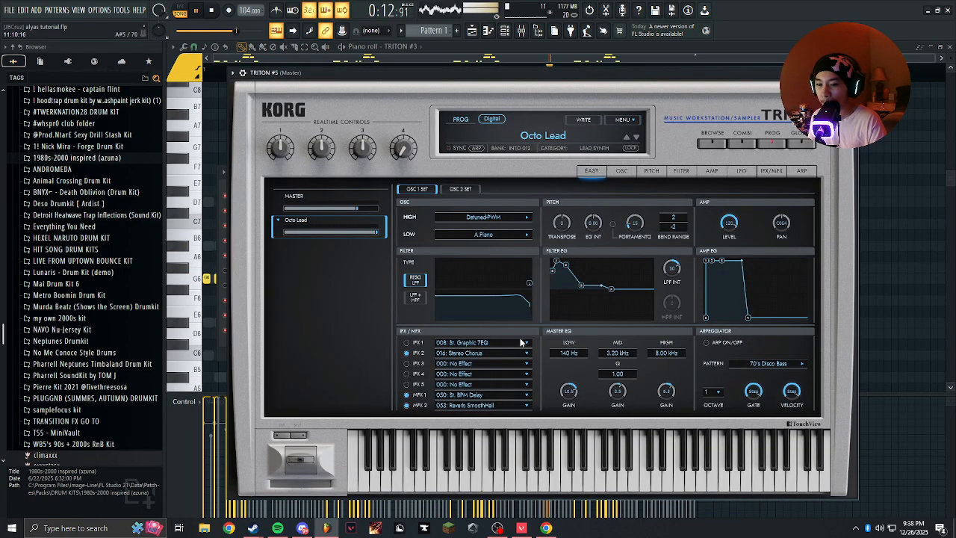
pyautogui.click(536, 136)
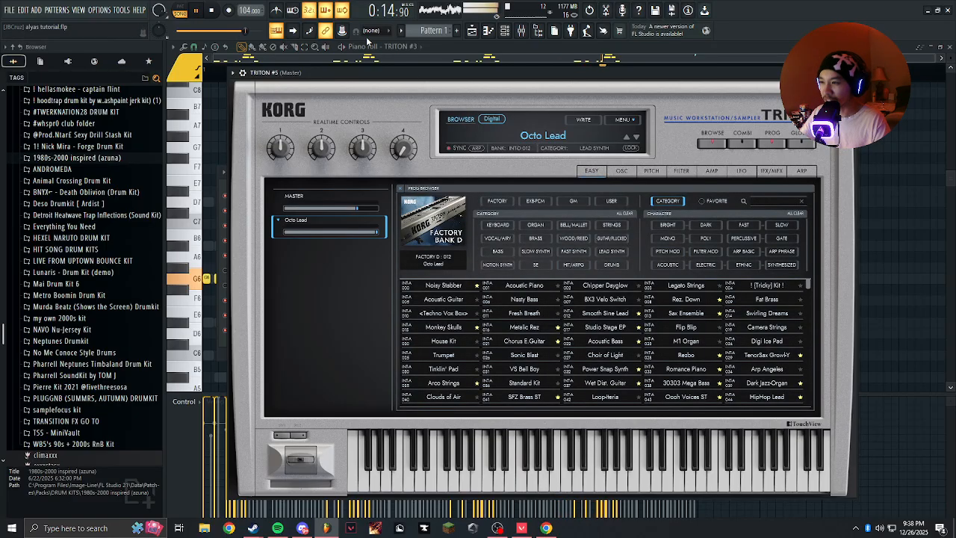
pyautogui.click(610, 251)
pyautogui.click(767, 370)
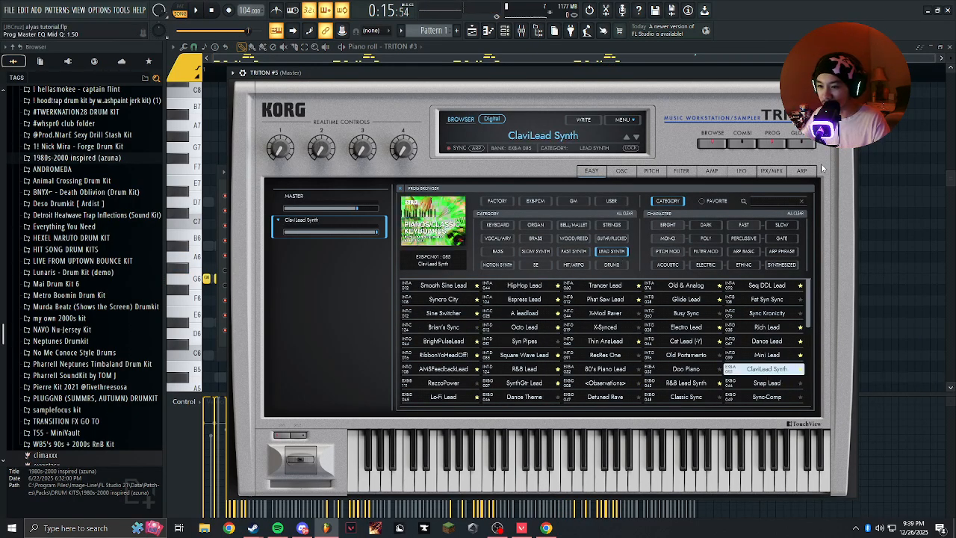
pyautogui.click(849, 72)
# Open the piano roll for TRITON #5 and try out melody ideas around the existing chords.
pyautogui.rightClick(304, 258)
pyautogui.click(314, 258)
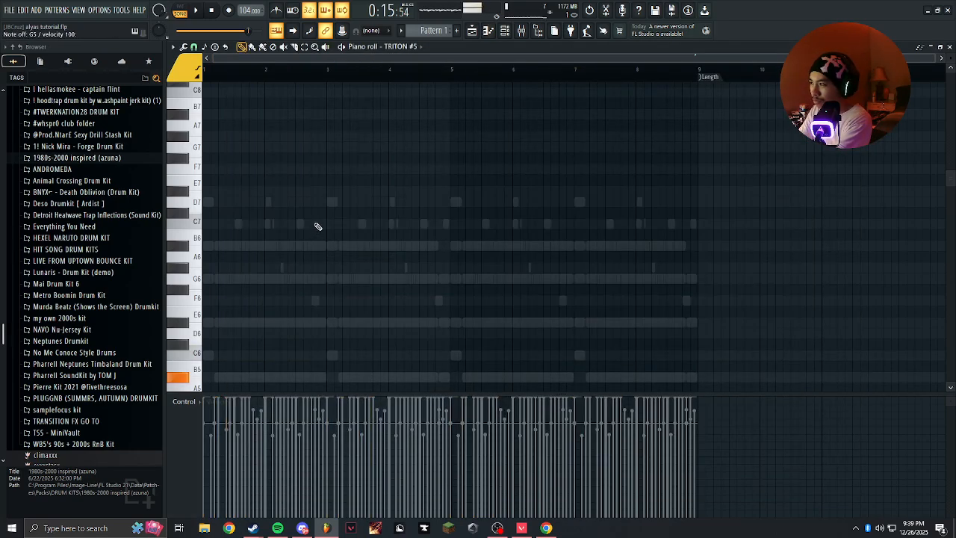
pyautogui.scroll(-5, 321, 228)
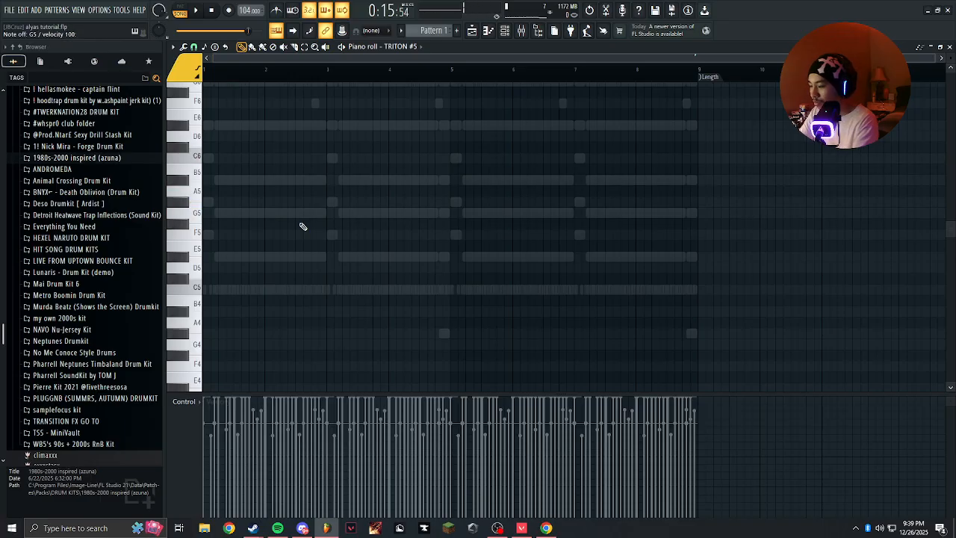
pyautogui.press('space')
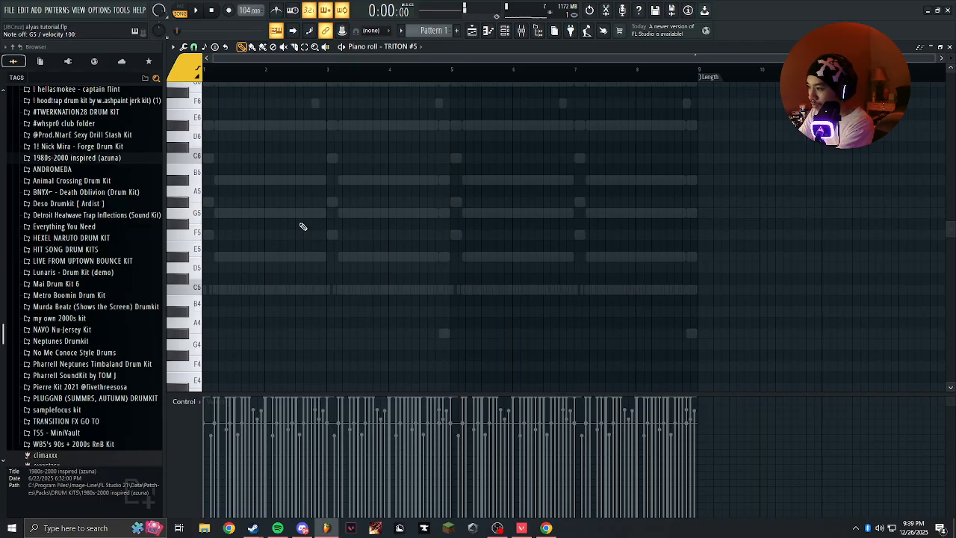
pyautogui.scroll(4, 240, 220)
pyautogui.scroll(1, 428, 243)
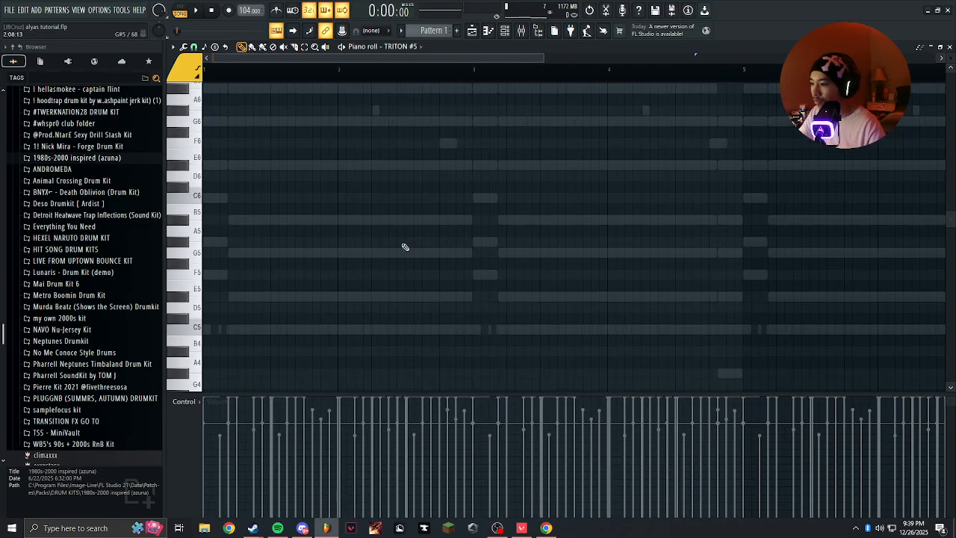
# Try a short D#5 note midway through bar 1 of TRITON #5 and remove it.
pyautogui.press('space')
pyautogui.scroll(3, 283, 312)
pyautogui.click(284, 297)
pyautogui.press('space')
pyautogui.click(504, 31)
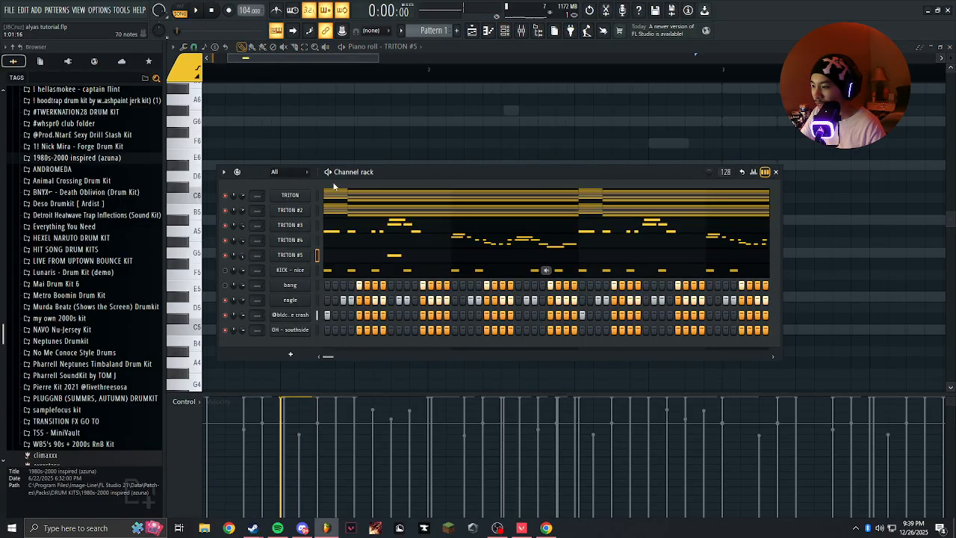
pyautogui.rightClick(345, 118)
# Play the pattern while performing a live melody on TRITON #5, and stop playback.
pyautogui.scroll(3, 291, 292)
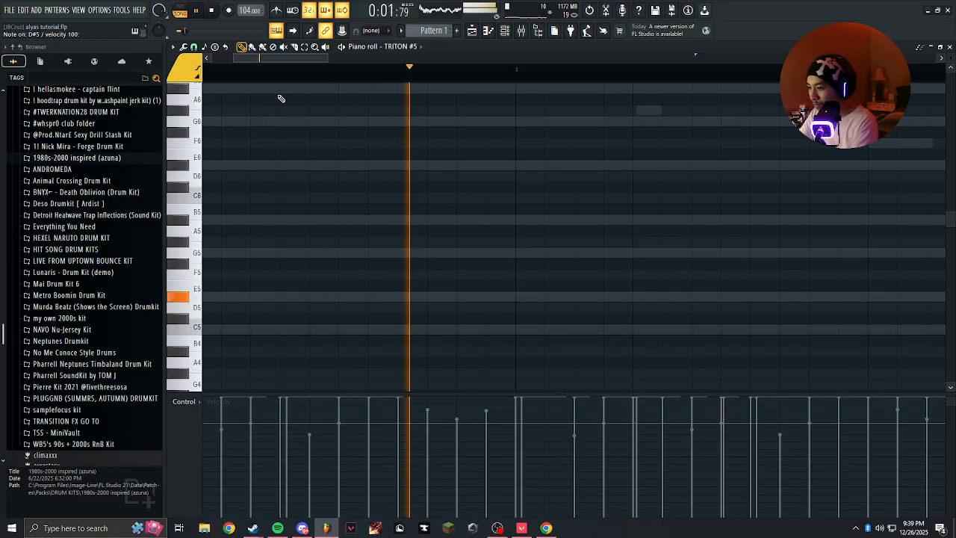
pyautogui.press('space')
pyautogui.press('space')
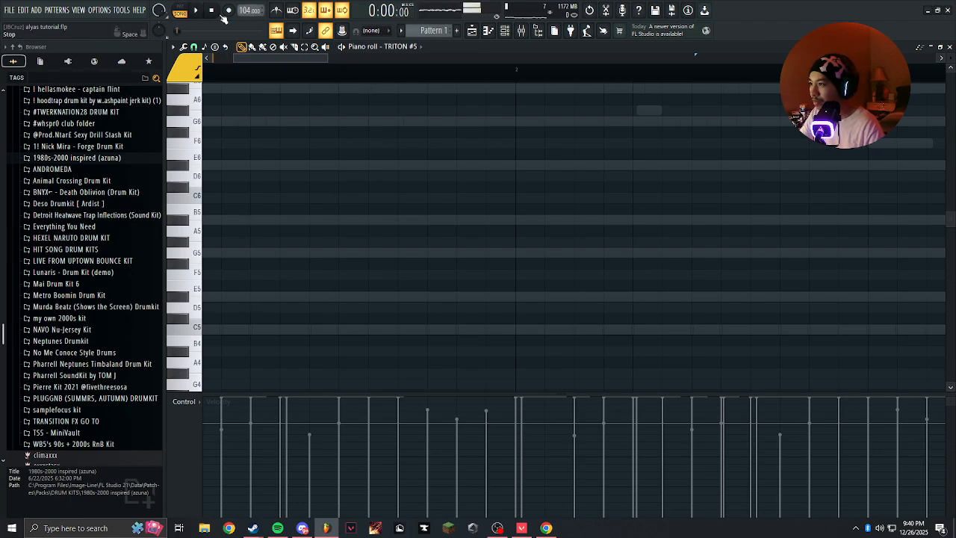
# Try replacing the pattern's content with the last 2 minutes of the score log, play it back and undo the dump.
pyautogui.rightClick(227, 11)
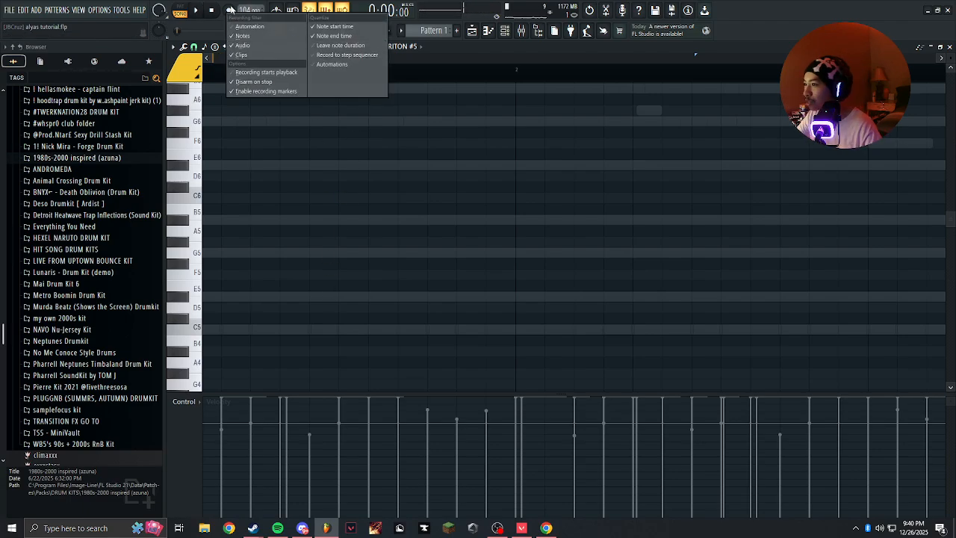
pyautogui.click(233, 27)
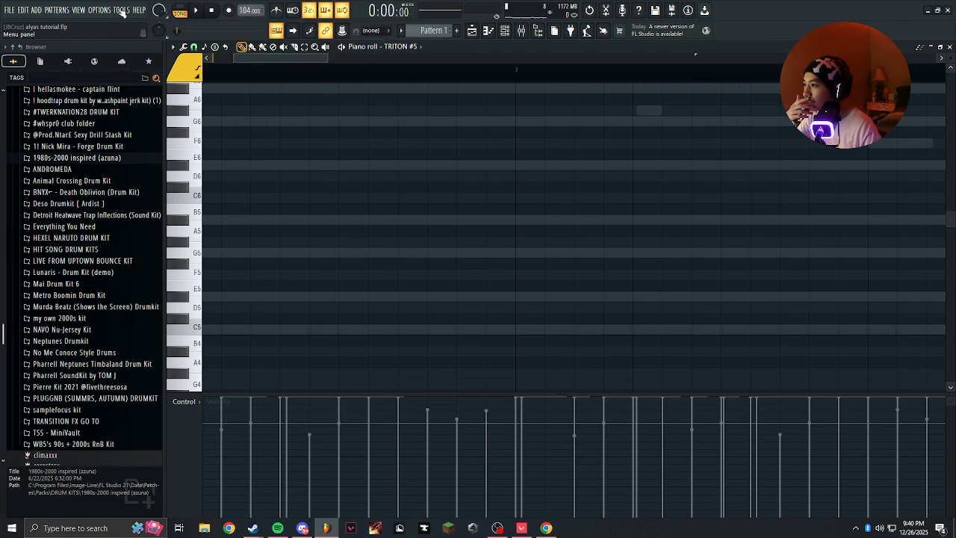
pyautogui.click(122, 10)
pyautogui.moveTo(150, 36)
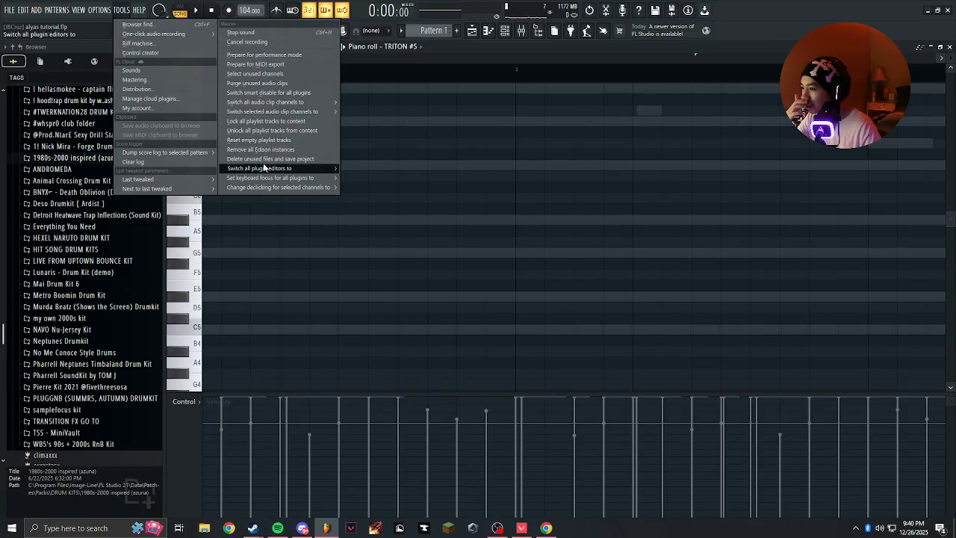
pyautogui.moveTo(274, 114)
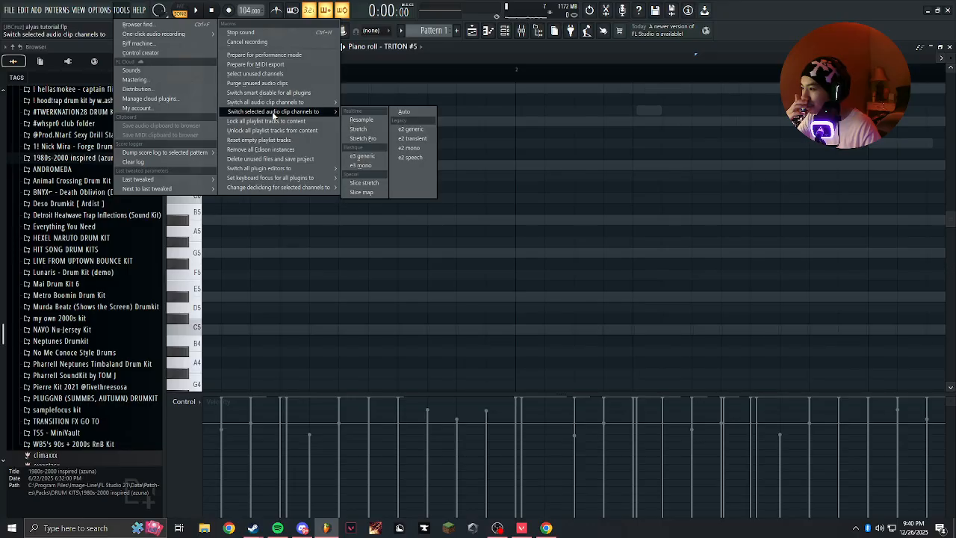
pyautogui.moveTo(179, 152)
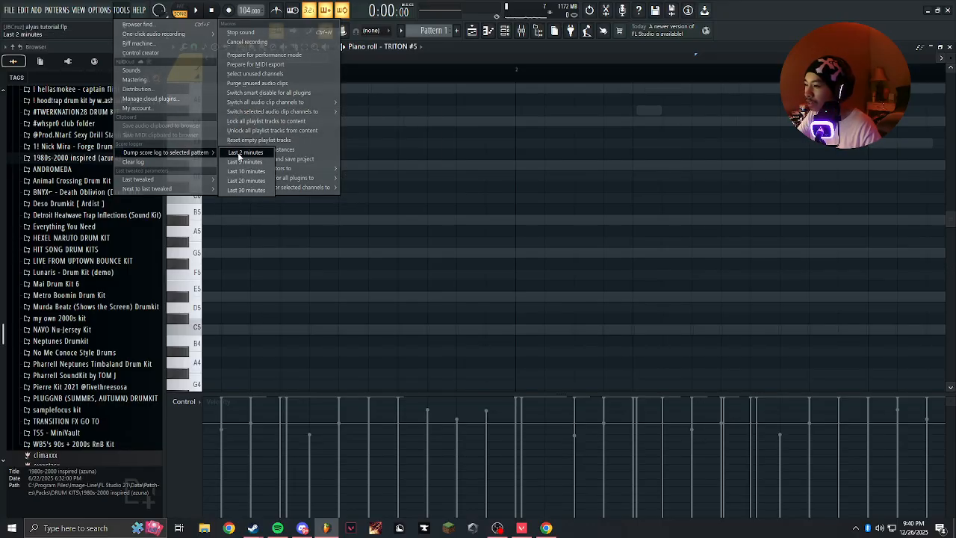
pyautogui.click(239, 153)
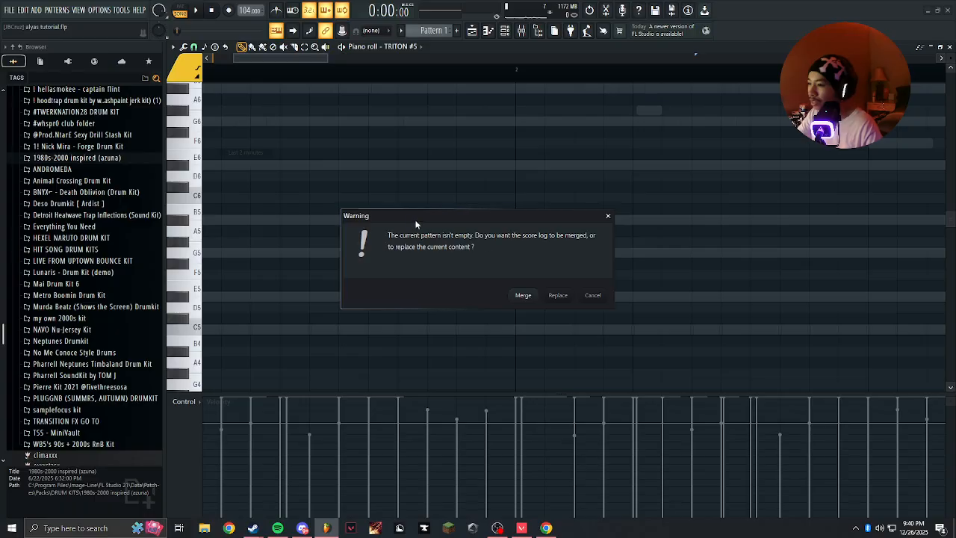
pyautogui.click(558, 296)
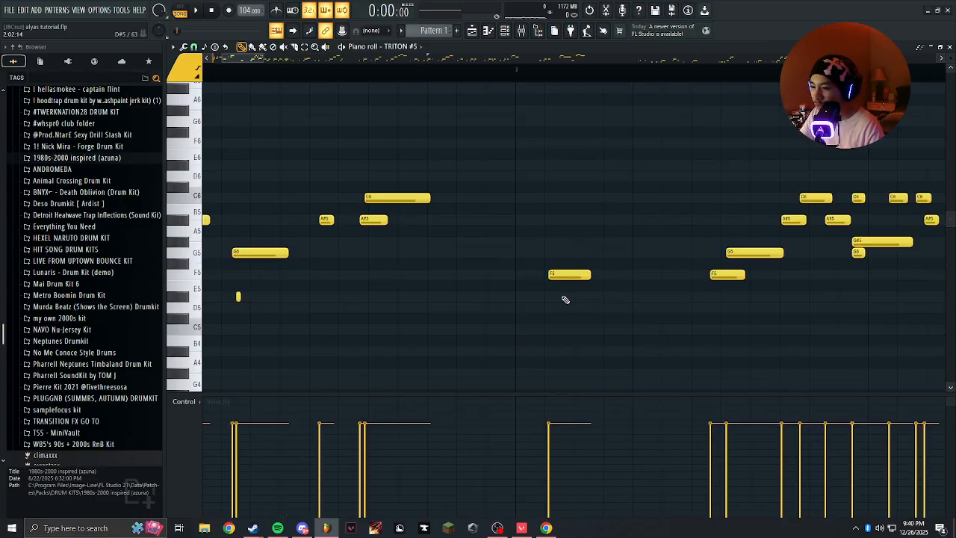
pyautogui.press('space')
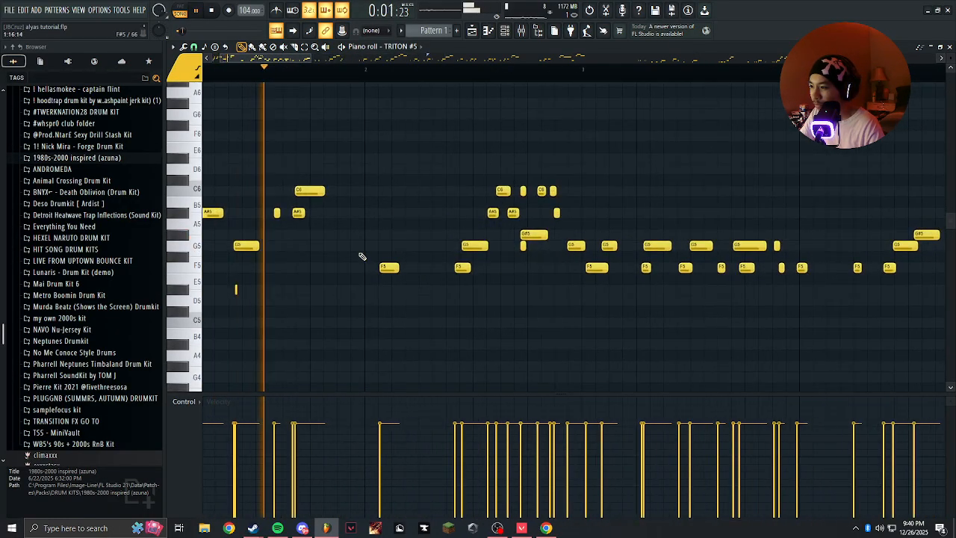
pyautogui.press('space')
pyautogui.hotkey('ctrl', 'z')
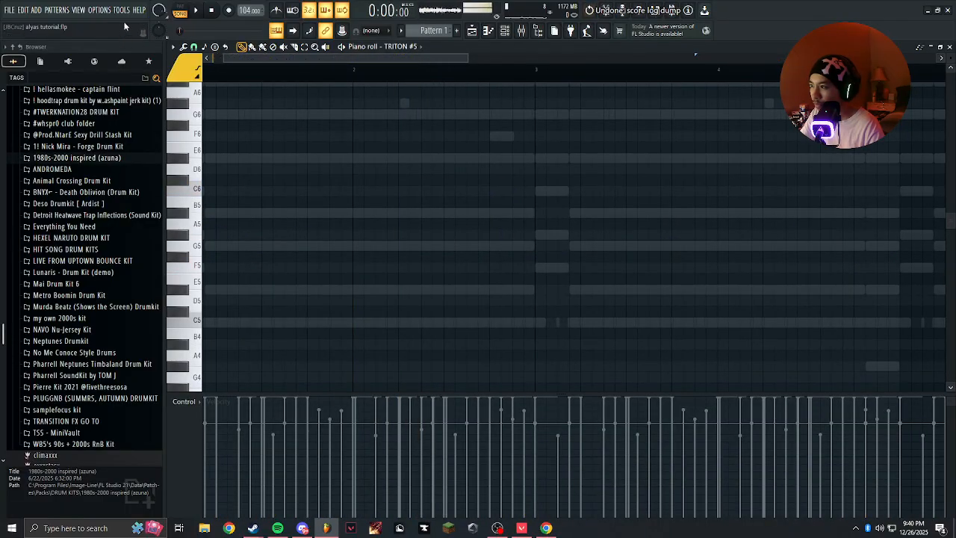
# Dump the last 2 minutes of the score log into the selected pattern, merging it with the current content.
pyautogui.click(99, 10)
pyautogui.moveTo(120, 11)
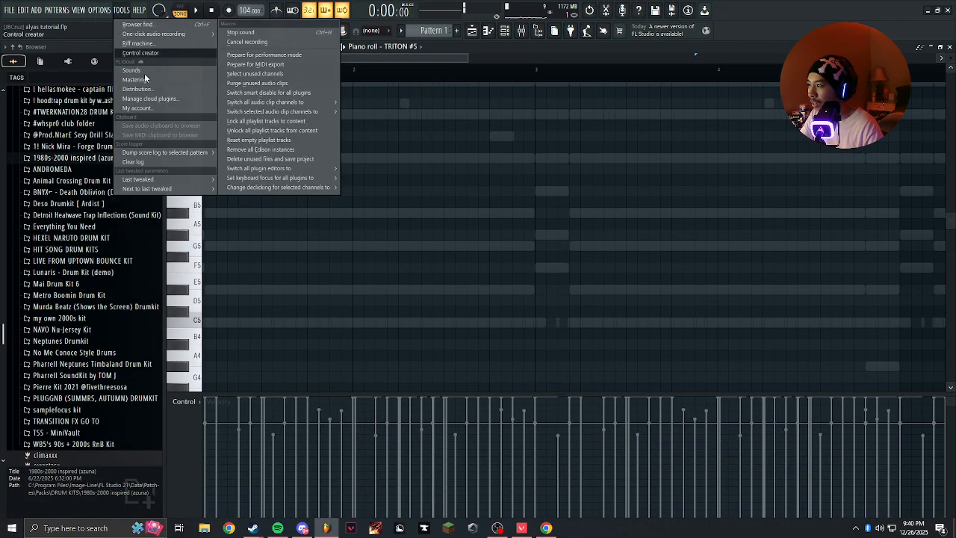
pyautogui.click(243, 152)
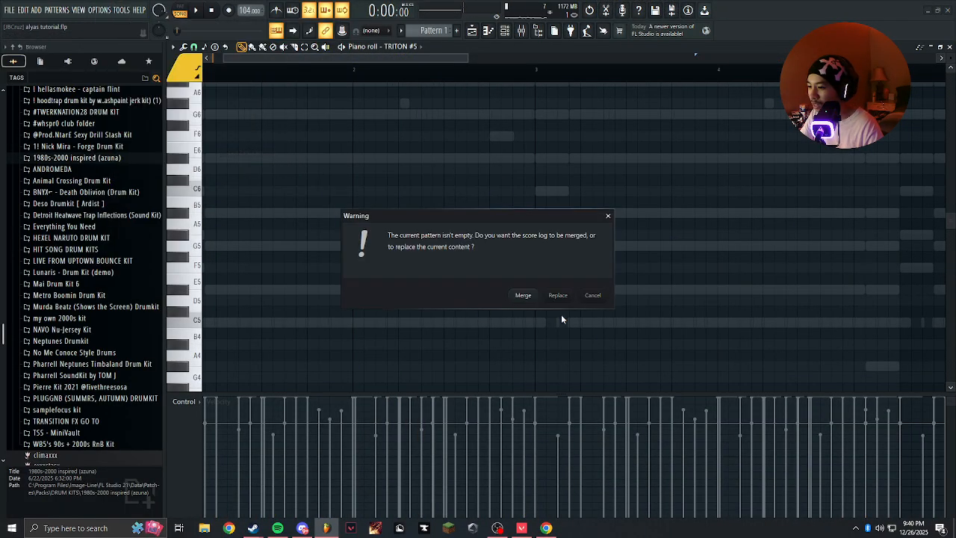
pyautogui.click(524, 295)
# Play the pattern, examine the captured TRITON #5 notes along the timeline, and bring up the channel rack.
pyautogui.press('space')
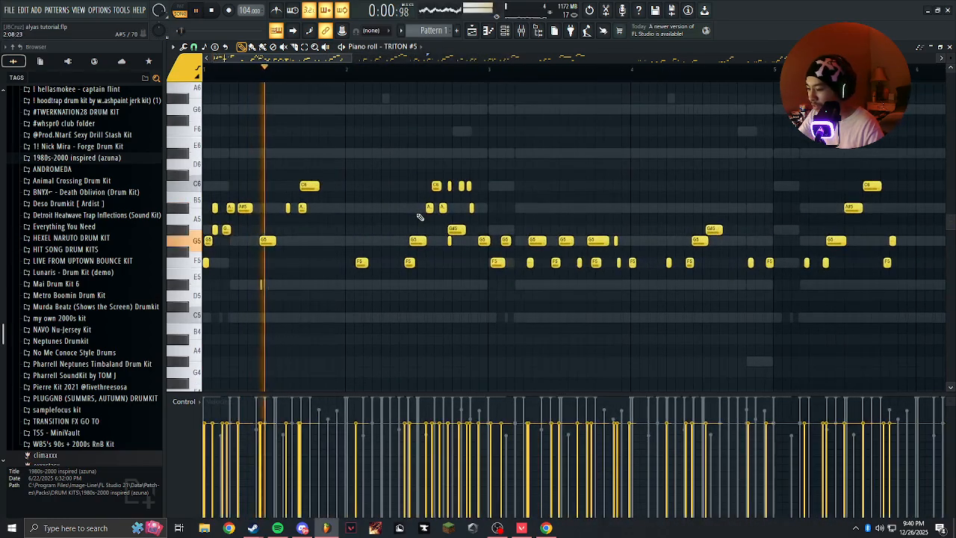
pyautogui.scroll(3, 322, 241)
pyautogui.scroll(-2, 325, 242)
pyautogui.scroll(2, 514, 223)
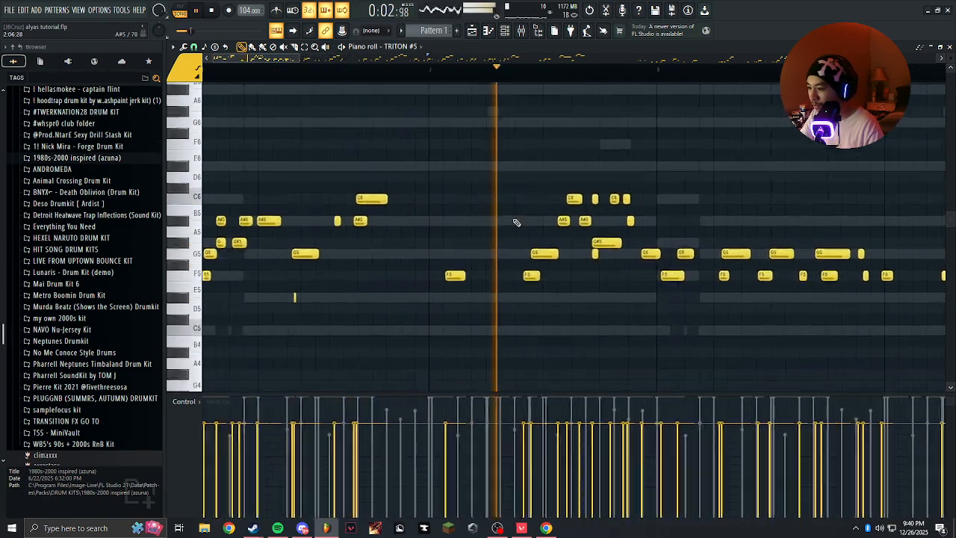
pyautogui.scroll(-4, 401, 227)
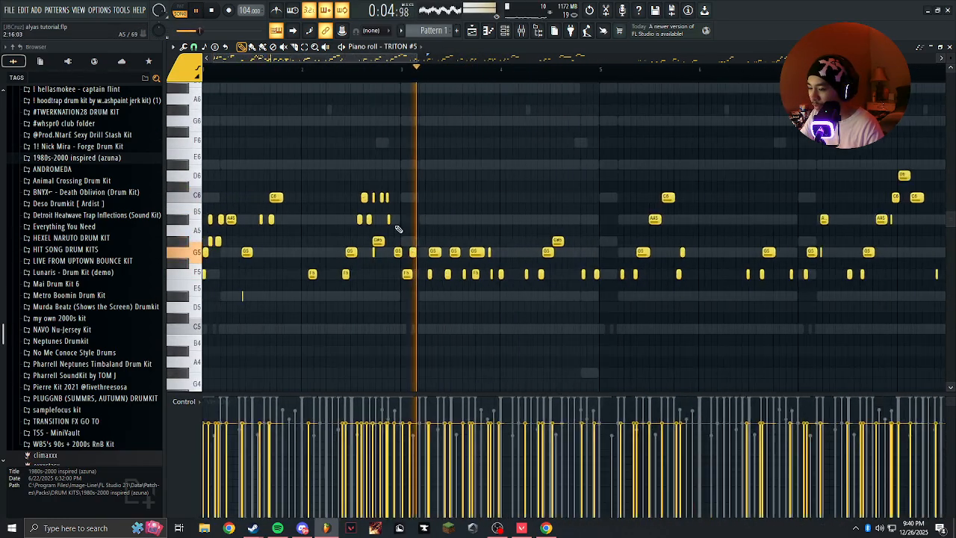
pyautogui.scroll(-3, 487, 205)
pyautogui.click(438, 91)
pyautogui.rightClick(446, 97)
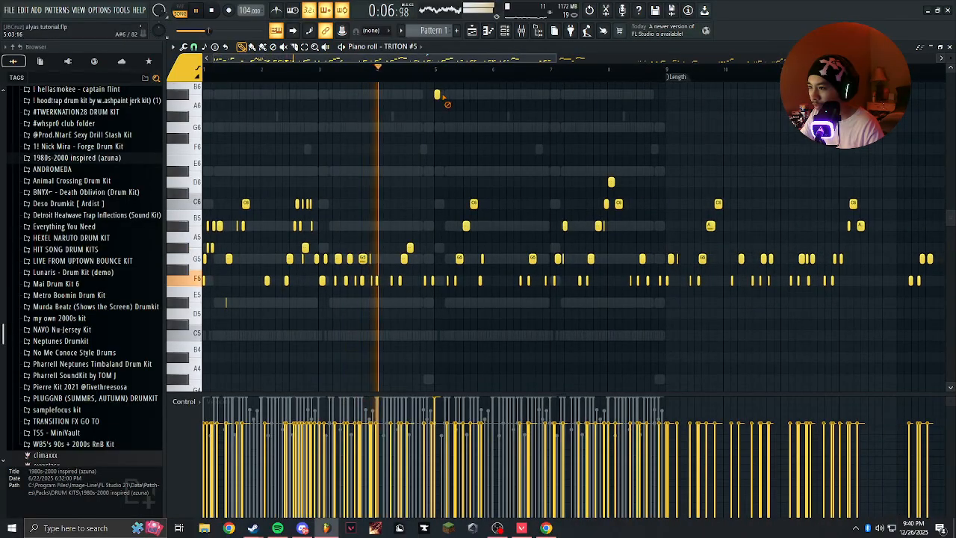
pyautogui.scroll(-1, 425, 138)
pyautogui.scroll(2, 441, 149)
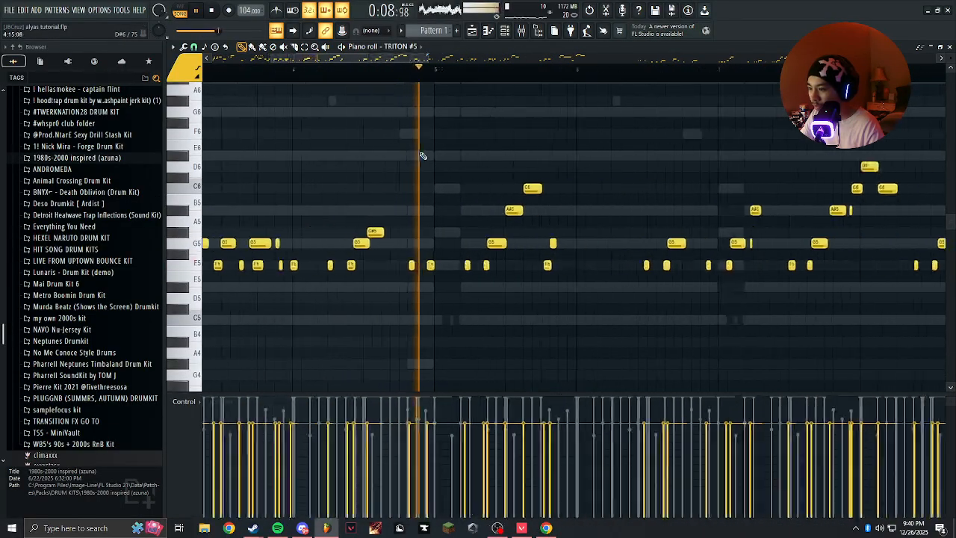
pyautogui.scroll(-2, 493, 172)
pyautogui.scroll(4, 469, 173)
pyautogui.scroll(-3, 469, 173)
pyautogui.scroll(3, 628, 182)
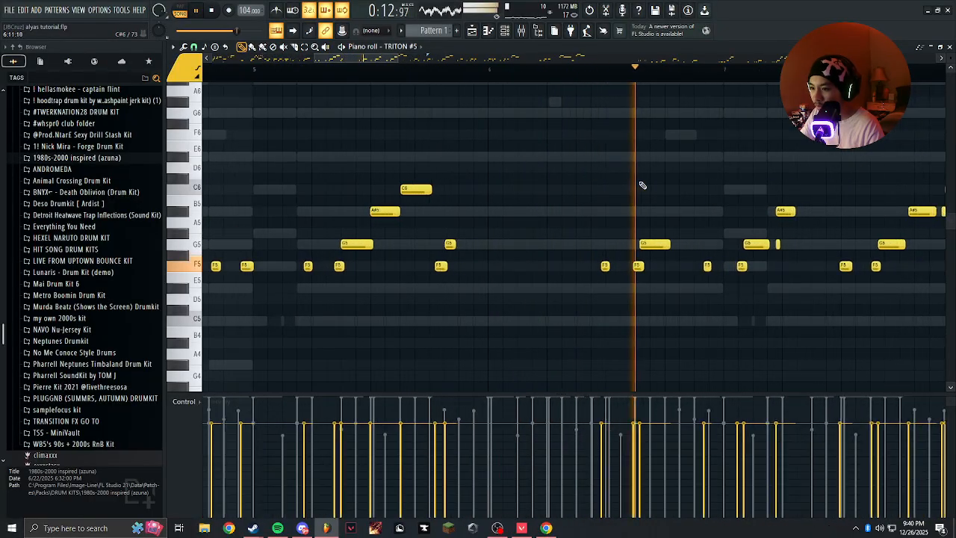
pyautogui.scroll(-2, 484, 187)
pyautogui.scroll(2, 483, 182)
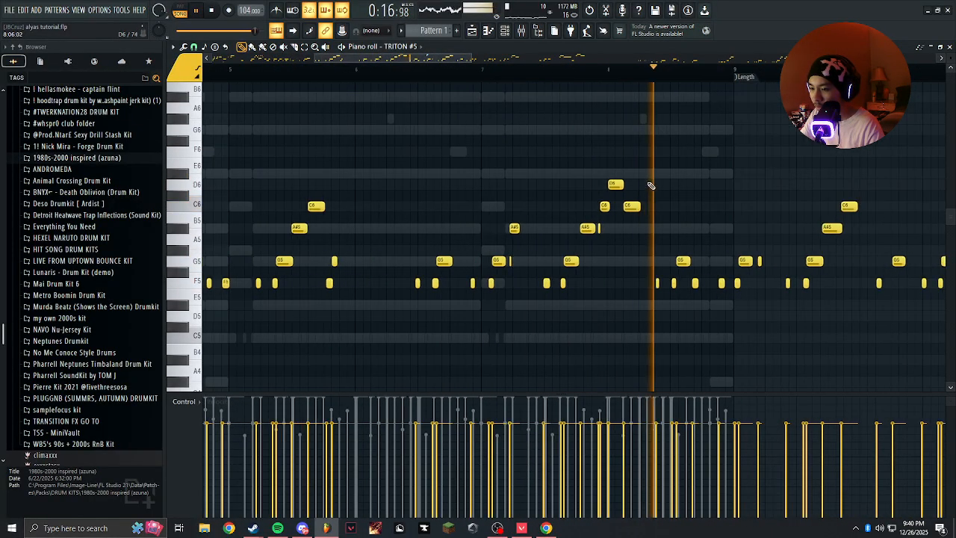
pyautogui.scroll(-5, 634, 181)
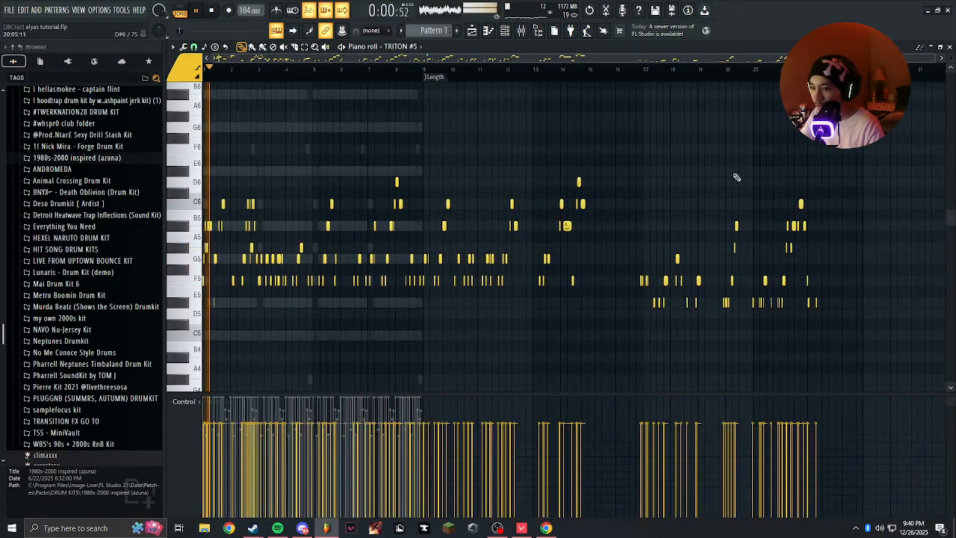
pyautogui.scroll(4, 736, 178)
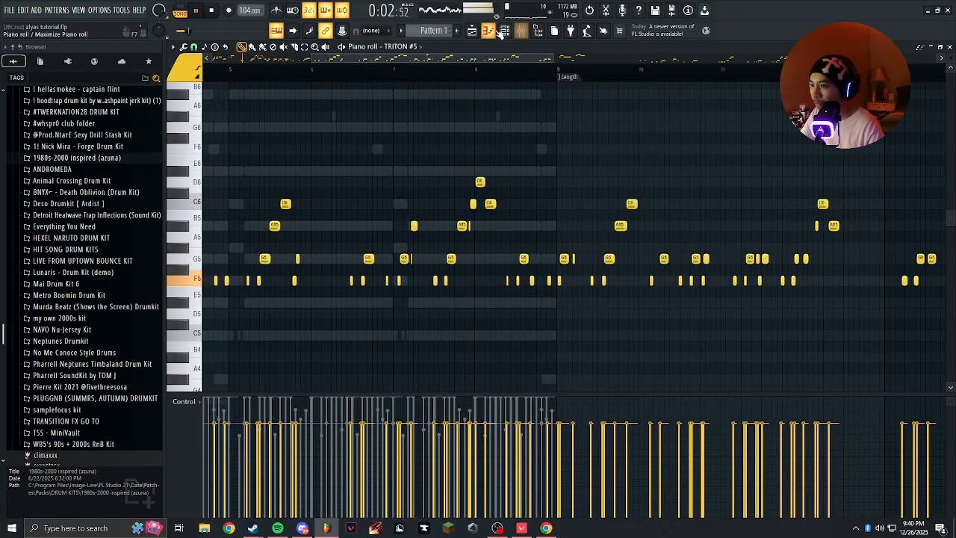
pyautogui.click(504, 30)
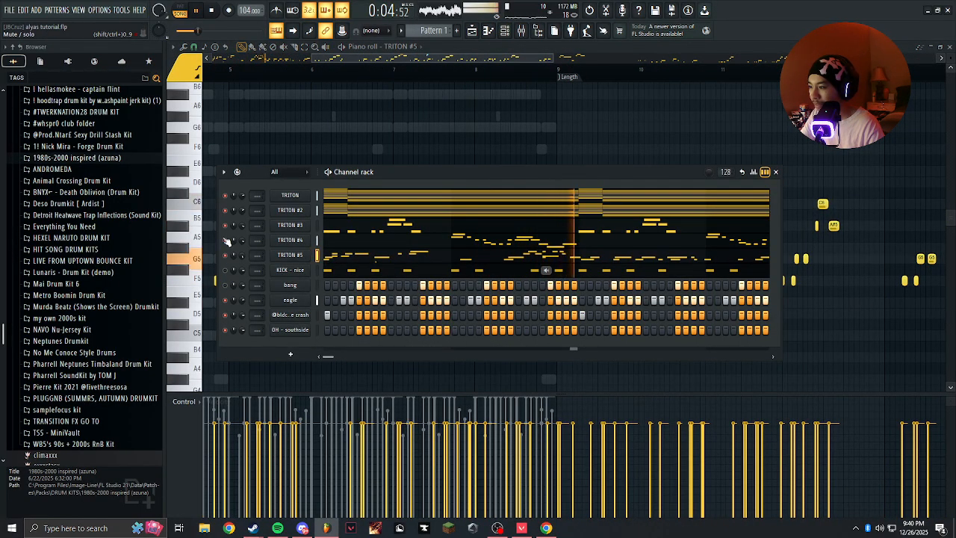
# Play the captured TRITON #5 notes from the start of the pattern in the piano roll and examine the opening bars.
pyautogui.press('F6')
pyautogui.rightClick(267, 141)
pyautogui.scroll(4, 254, 160)
pyautogui.moveTo(252, 182); pyautogui.dragTo(519, 145)
pyautogui.scroll(-4, 519, 145)
pyautogui.press('space')
pyautogui.scroll(4, 276, 148)
pyautogui.moveTo(276, 148); pyautogui.dragTo(483, 132)
pyautogui.press('space')
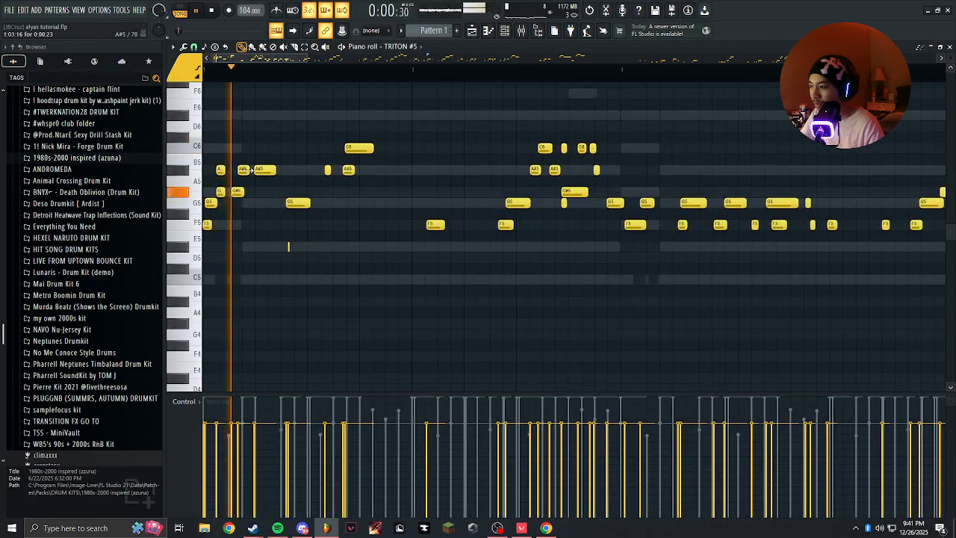
# Delete the captured TRITON #5 notes that fall before bar 2.
pyautogui.press('space')
pyautogui.scroll(-4, 290, 141)
pyautogui.moveTo(291, 140); pyautogui.dragTo(206, 252)
pyautogui.press('Delete')
pyautogui.scroll(2, 251, 241)
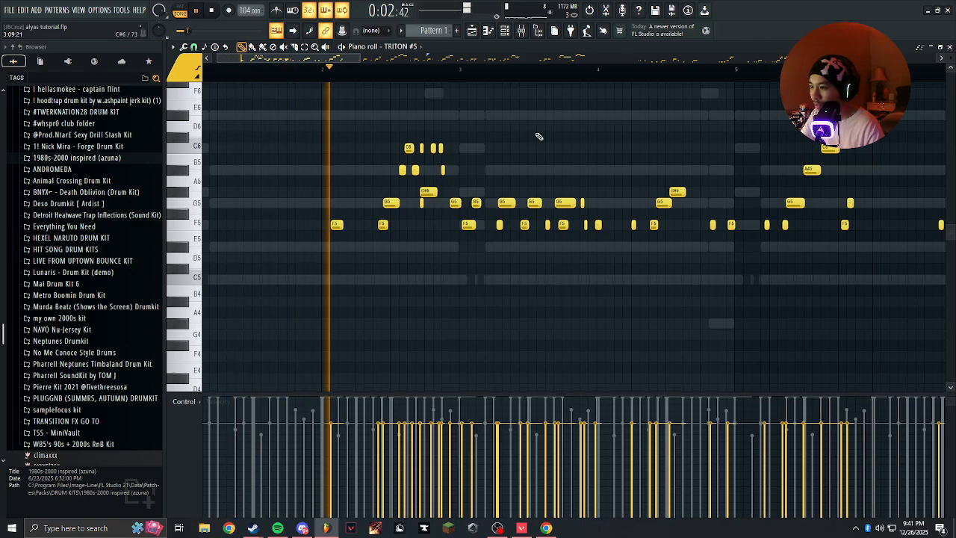
# Mute every channel except TRITON #5 and OH - southside, and return to the TRITON #5 piano roll.
pyautogui.scroll(5, 497, 150)
pyautogui.scroll(-6, 364, 164)
pyautogui.click(507, 31)
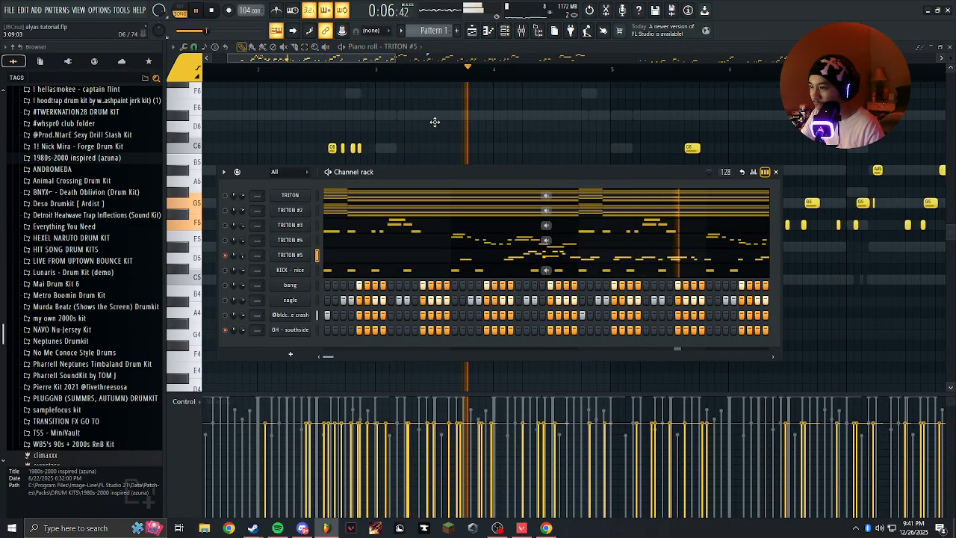
pyautogui.press('F6')
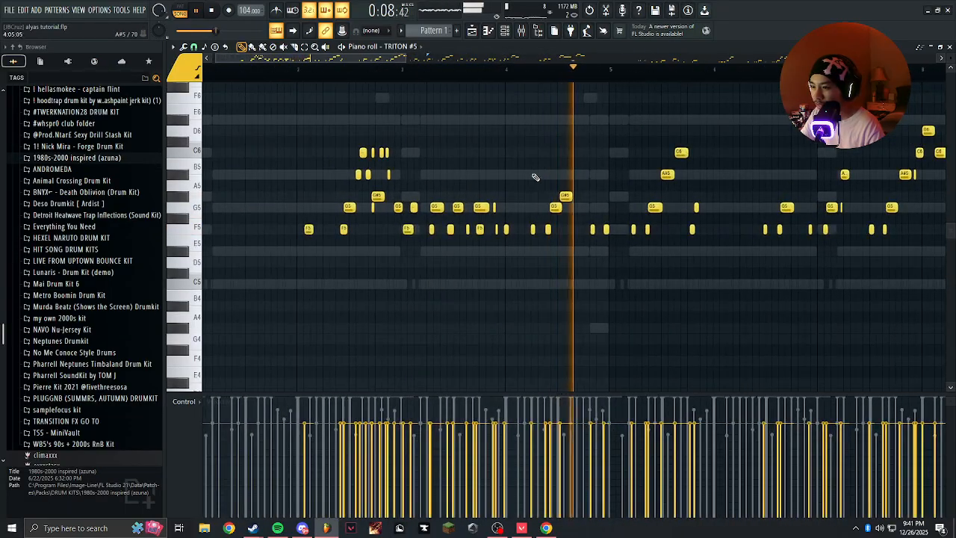
# Examine the TRITON #5 melody bar by bar during playback, up to the rising phrase across bars 7 and 8.
pyautogui.scroll(2, 336, 255)
pyautogui.moveTo(469, 243); pyautogui.dragTo(396, 247)
pyautogui.scroll(-3, 397, 247)
pyautogui.moveTo(768, 231); pyautogui.dragTo(544, 247)
pyautogui.scroll(1, 528, 172)
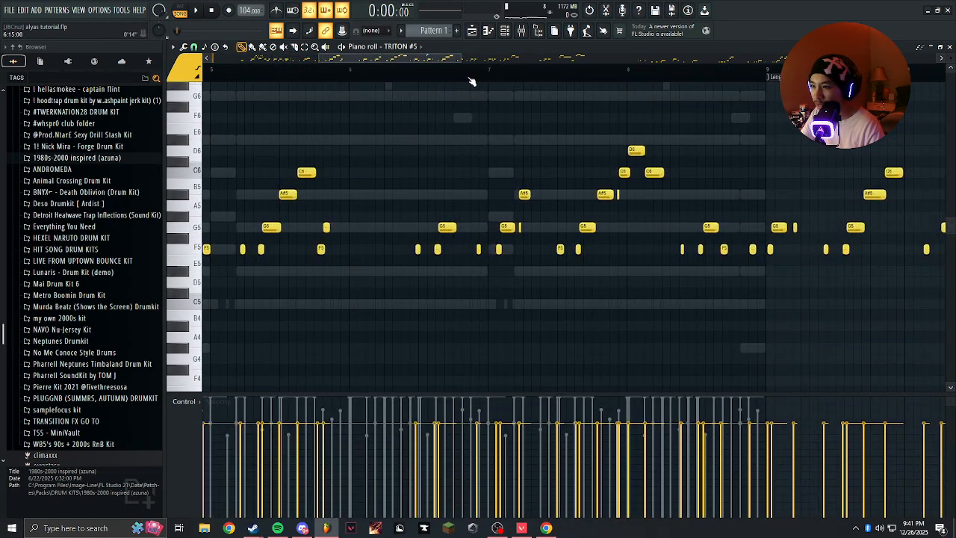
pyautogui.press('space')
pyautogui.scroll(3, 431, 129)
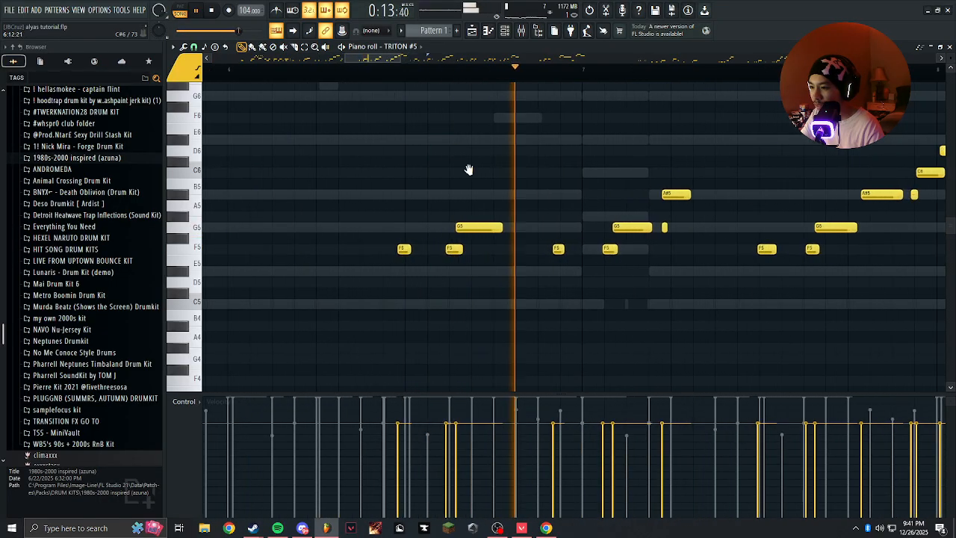
pyautogui.moveTo(502, 164); pyautogui.dragTo(413, 168)
pyautogui.scroll(-3, 415, 169)
pyautogui.scroll(3, 510, 168)
pyautogui.moveTo(511, 170); pyautogui.dragTo(474, 166)
pyautogui.scroll(-3, 486, 182)
pyautogui.scroll(3, 477, 170)
pyautogui.scroll(-3, 477, 169)
pyautogui.press('space')
# Try cutting the rising phrase around bars 7 and 8 and duplicating the remaining notes, and undo both edits.
pyautogui.moveTo(576, 154); pyautogui.dragTo(431, 285)
pyautogui.rightClick(483, 266)
pyautogui.scroll(-5, 483, 262)
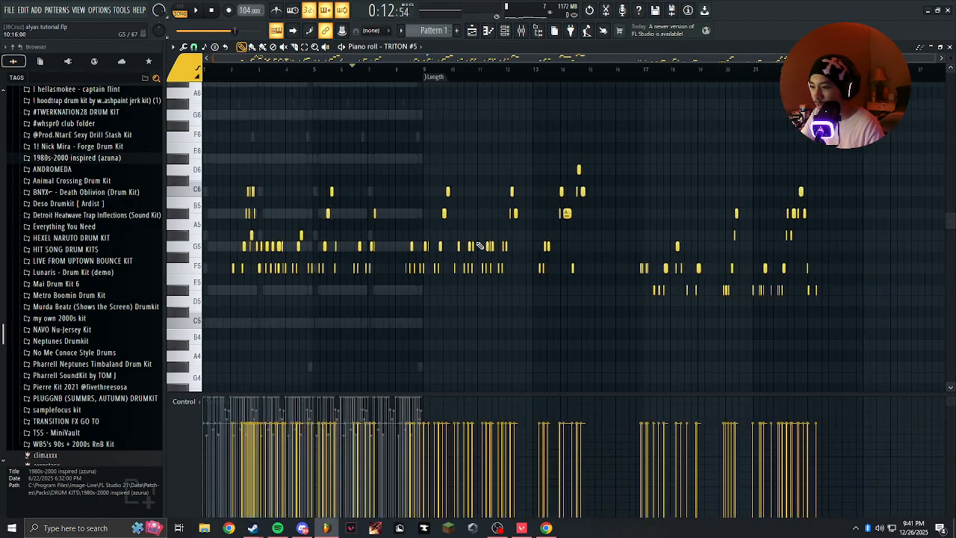
pyautogui.scroll(4, 283, 236)
pyautogui.moveTo(314, 229); pyautogui.dragTo(482, 217)
pyautogui.hotkey('ctrl', 'b')
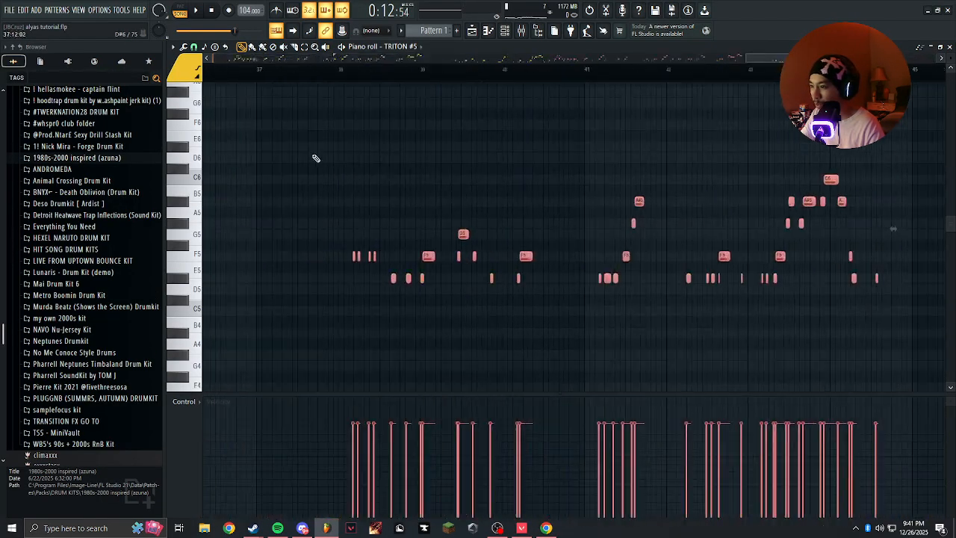
pyautogui.scroll(-5, 872, 216)
pyautogui.scroll(4, 352, 196)
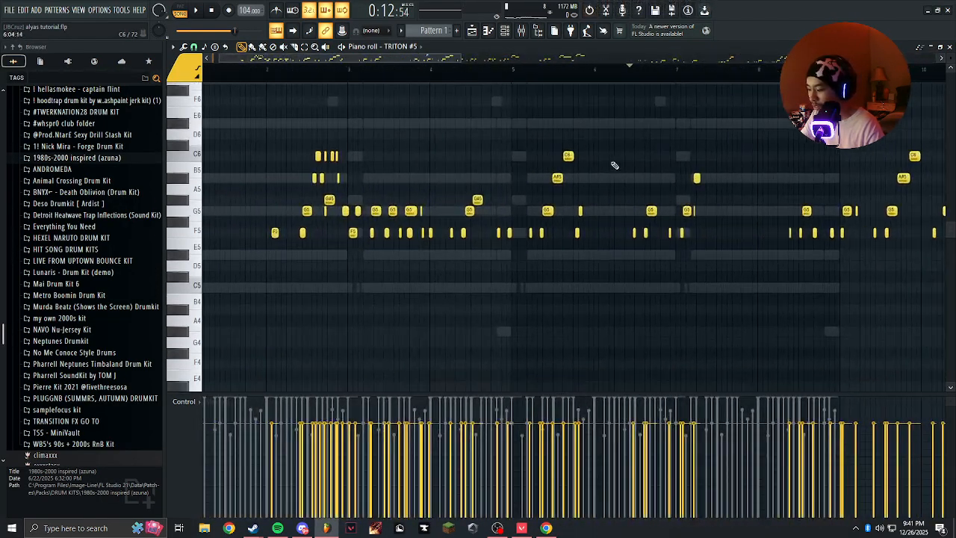
pyautogui.hotkey('ctrl', 'z')
pyautogui.hotkey('ctrl', 'z')
# Delete all TRITON #5 notes before and after the rising F5-to-D6 phrase in bars 7 and 8.
pyautogui.scroll(1, 561, 186)
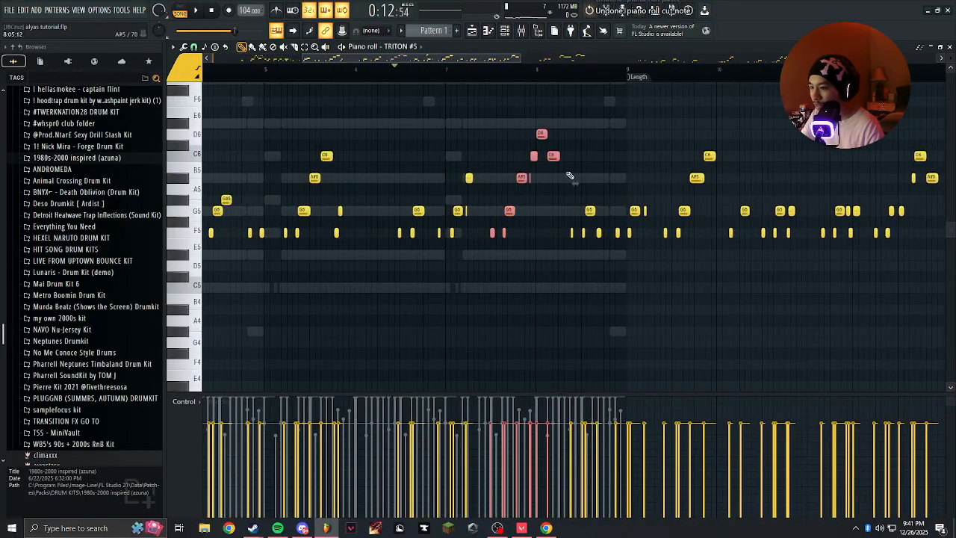
pyautogui.scroll(2, 512, 209)
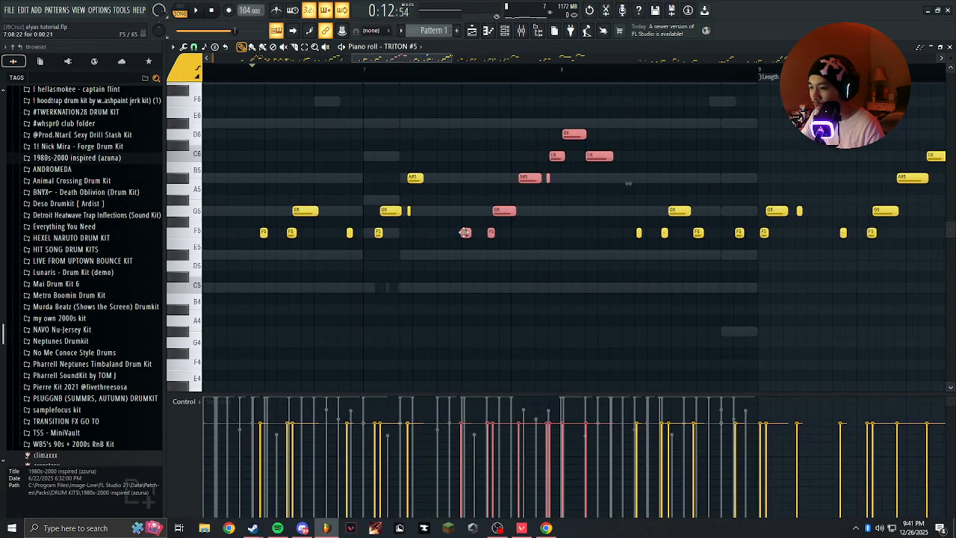
pyautogui.scroll(3, 484, 245)
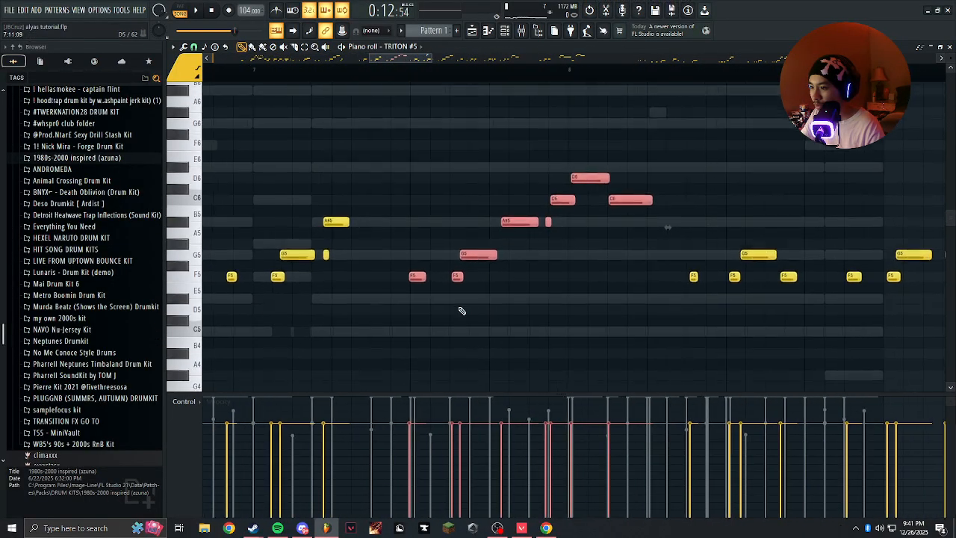
pyautogui.scroll(-5, 344, 244)
pyautogui.moveTo(345, 187); pyautogui.dragTo(106, 327)
pyautogui.press('Delete')
pyautogui.scroll(-2, 533, 249)
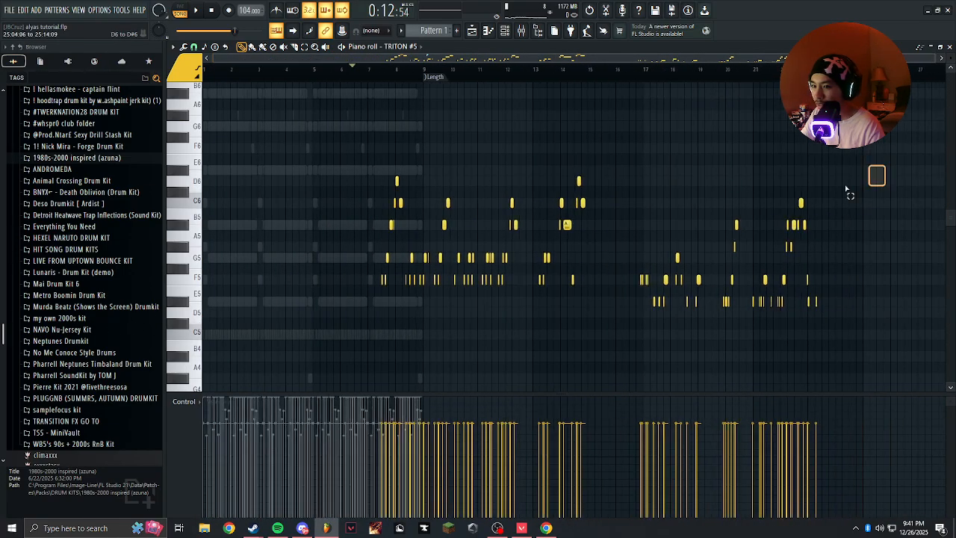
pyautogui.moveTo(885, 166); pyautogui.dragTo(408, 347)
pyautogui.press('Delete')
pyautogui.scroll(5, 657, 284)
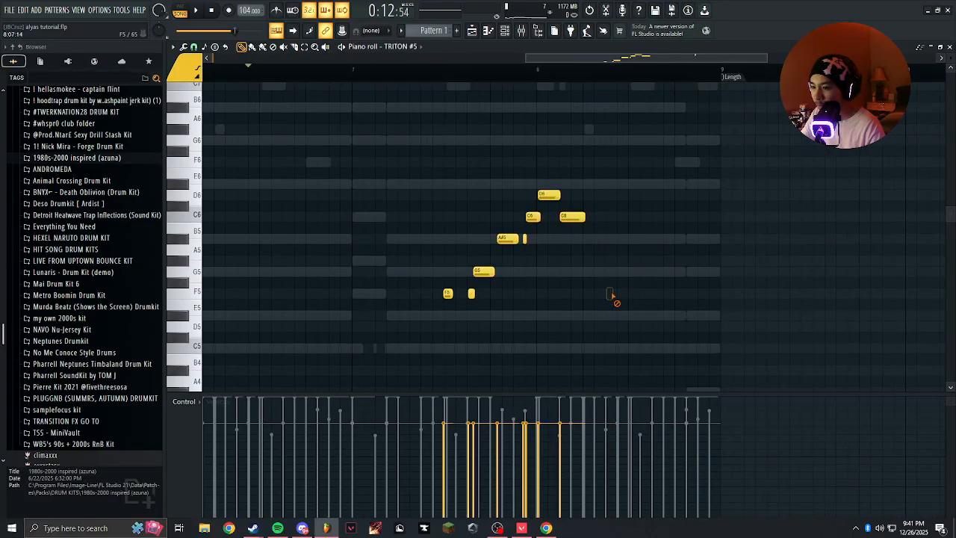
# Move the remaining TRITON #5 phrase back to the start of the pattern, spanning bars 1 and 2.
pyautogui.scroll(-2, 545, 167)
pyautogui.hotkey('ctrl', 'a')
pyautogui.moveTo(489, 293); pyautogui.dragTo(267, 292)
pyautogui.press('space')
pyautogui.scroll(4, 267, 293)
pyautogui.moveTo(329, 69); pyautogui.dragTo(25, 91)
# Audition the moved phrase with the metronome running, and switch the metronome off.
pyautogui.press('space')
pyautogui.press('space')
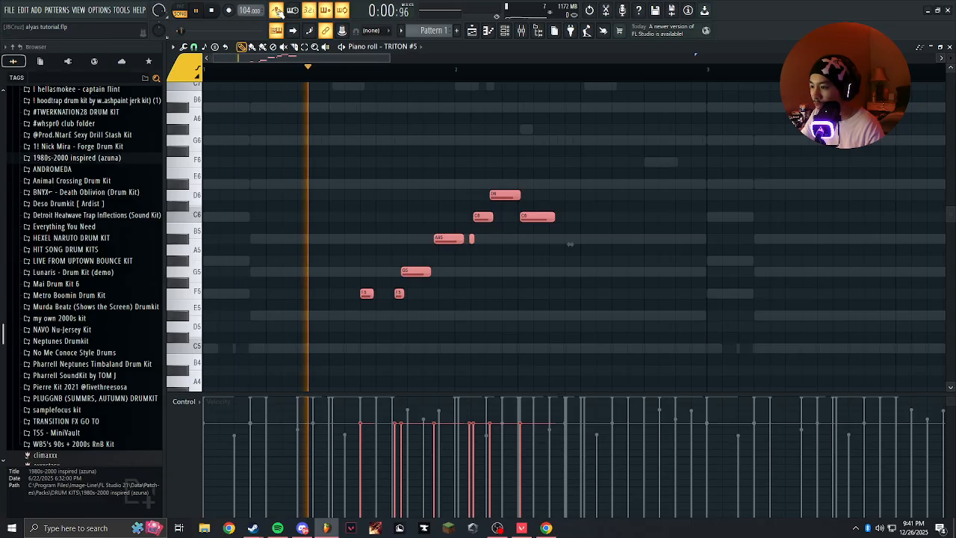
pyautogui.click(320, 305)
pyautogui.rightClick(320, 304)
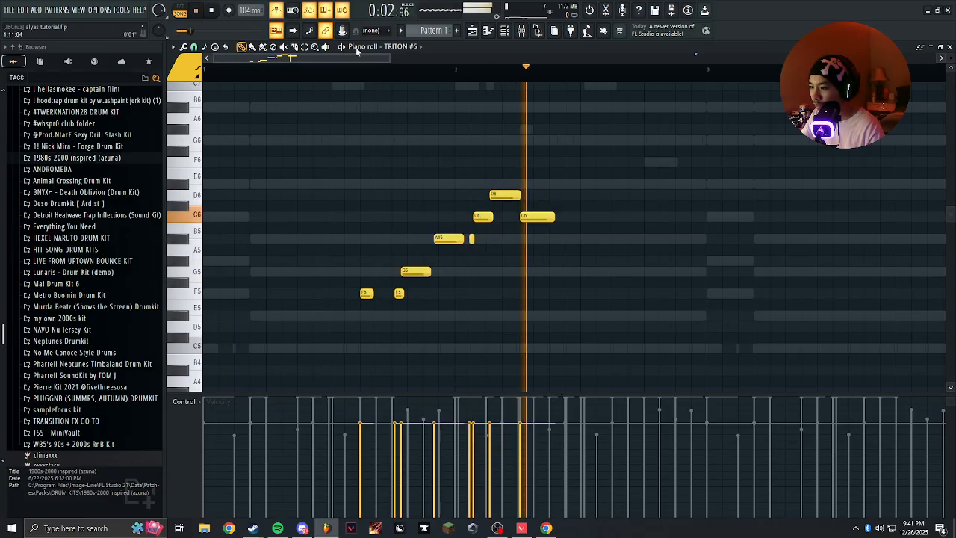
pyautogui.click(276, 11)
pyautogui.press('space')
pyautogui.press('space')
# Select the notes of the TRITON #5 phrase and quantize them to the grid.
pyautogui.scroll(2, 418, 261)
pyautogui.scroll(2, 418, 261)
pyautogui.moveTo(418, 261); pyautogui.dragTo(412, 220)
pyautogui.scroll(2, 395, 238)
pyautogui.moveTo(380, 256); pyautogui.dragTo(521, 246)
pyautogui.rightClick(325, 274)
pyautogui.scroll(-5, 384, 273)
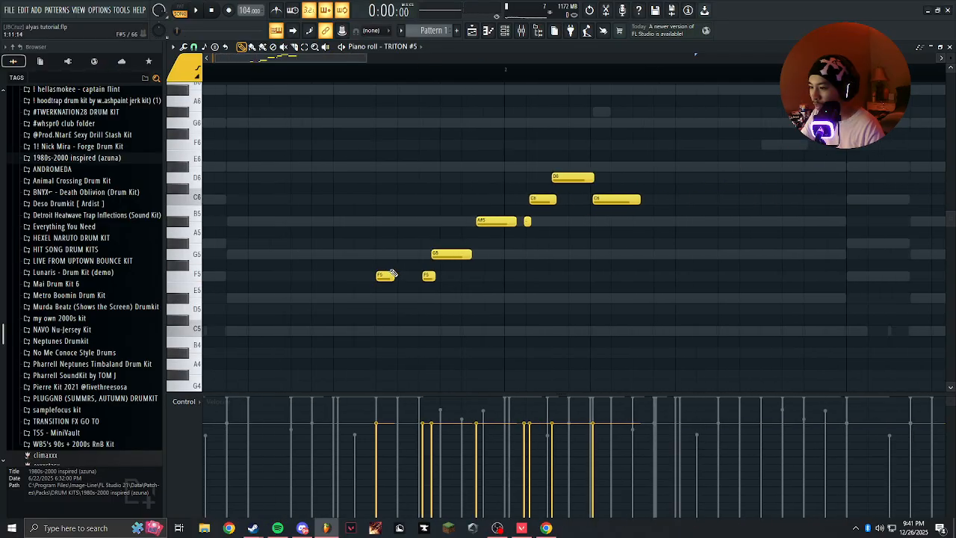
pyautogui.moveTo(534, 159); pyautogui.dragTo(295, 277)
pyautogui.hotkey('ctrl', 'q')
pyautogui.scroll(3, 295, 277)
# Try adding a D#5 note between the phrase's first two F5 notes, and remove it.
pyautogui.keyDown('ctrl'); pyautogui.click(335, 299); pyautogui.keyUp('ctrl')
pyautogui.click(405, 330)
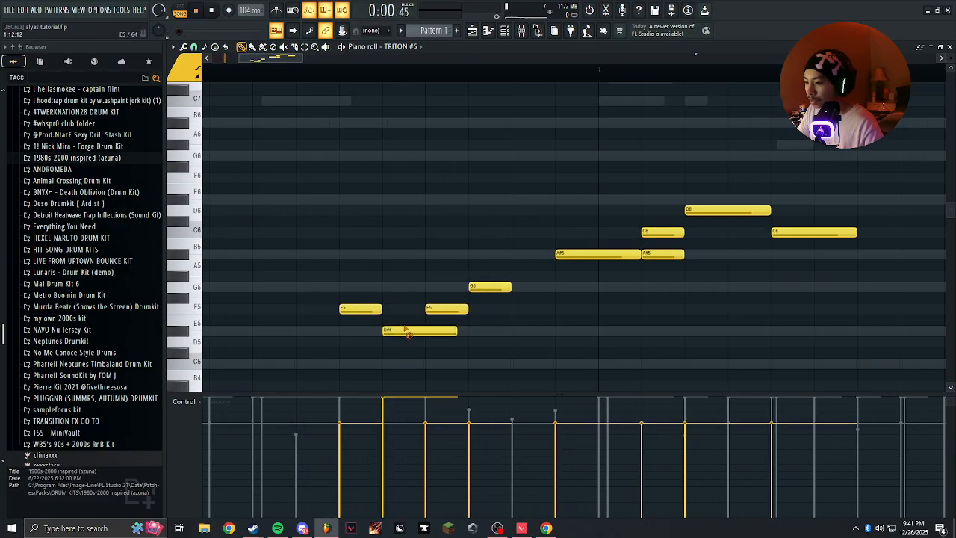
pyautogui.scroll(-6, 425, 358)
pyautogui.scroll(3, 299, 267)
pyautogui.moveTo(329, 261); pyautogui.dragTo(558, 211)
pyautogui.moveTo(529, 111); pyautogui.dragTo(404, 315)
pyautogui.scroll(2, 331, 256)
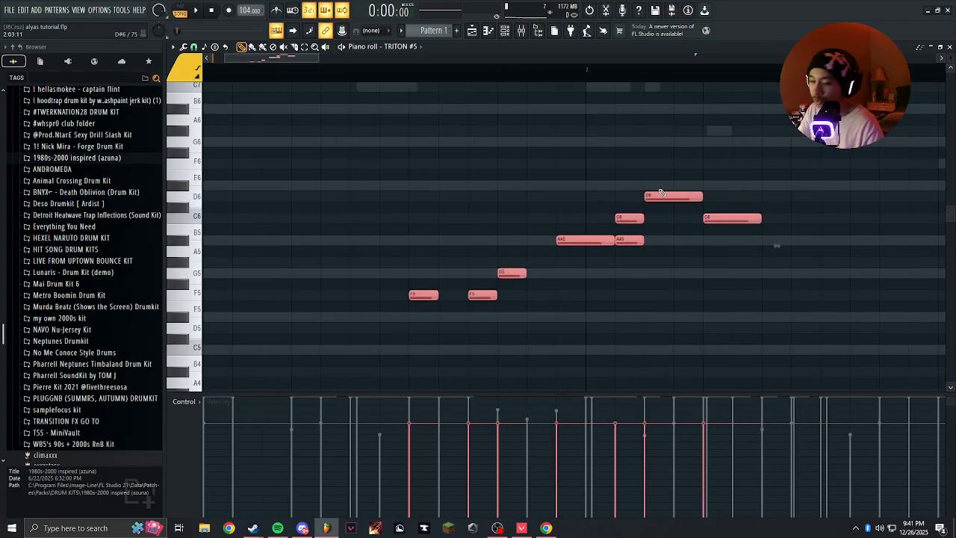
pyautogui.click(452, 218)
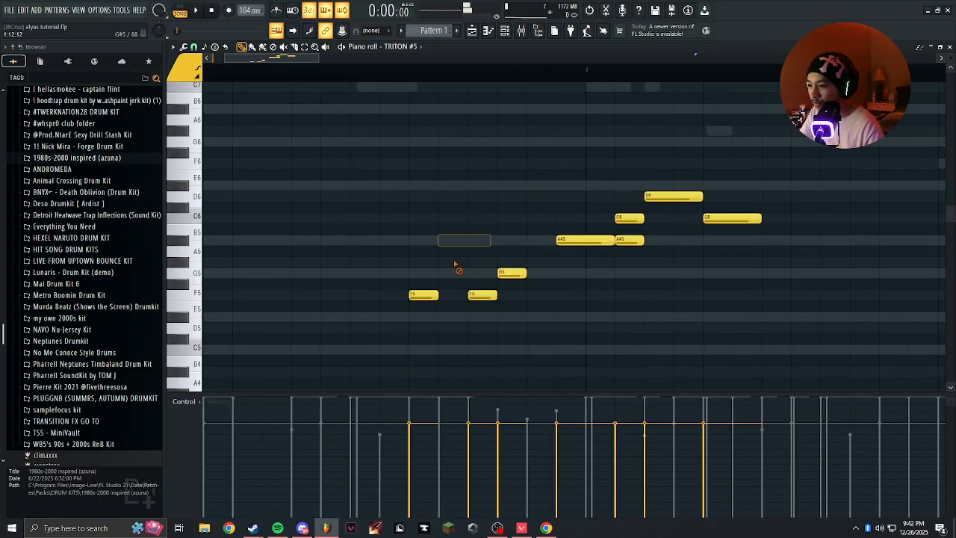
pyautogui.scroll(-2, 449, 246)
pyautogui.scroll(2, 431, 220)
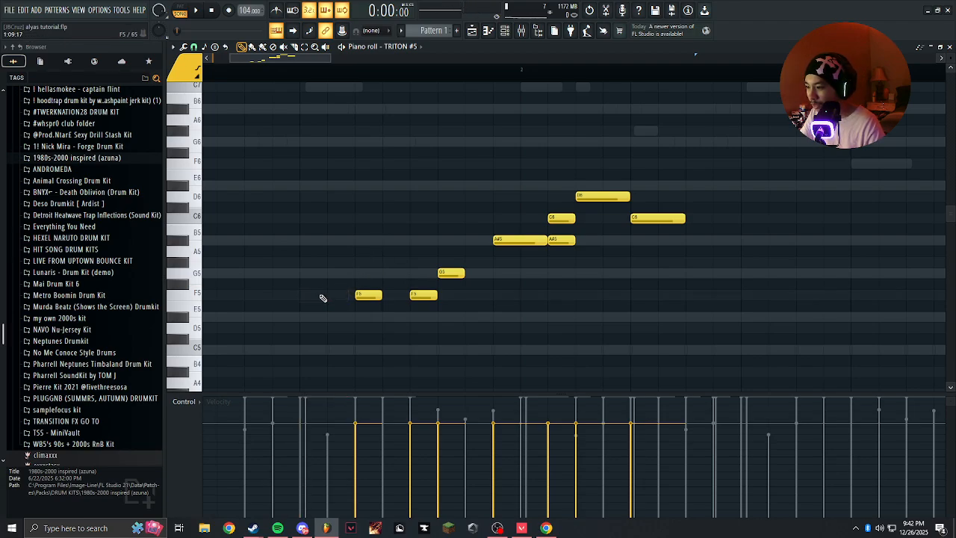
# Unmute the TRITON, TRITON #2, eagle and crash channels and play the pattern with the TRITON #5 phrase.
pyautogui.scroll(-2, 322, 298)
pyautogui.click(504, 28)
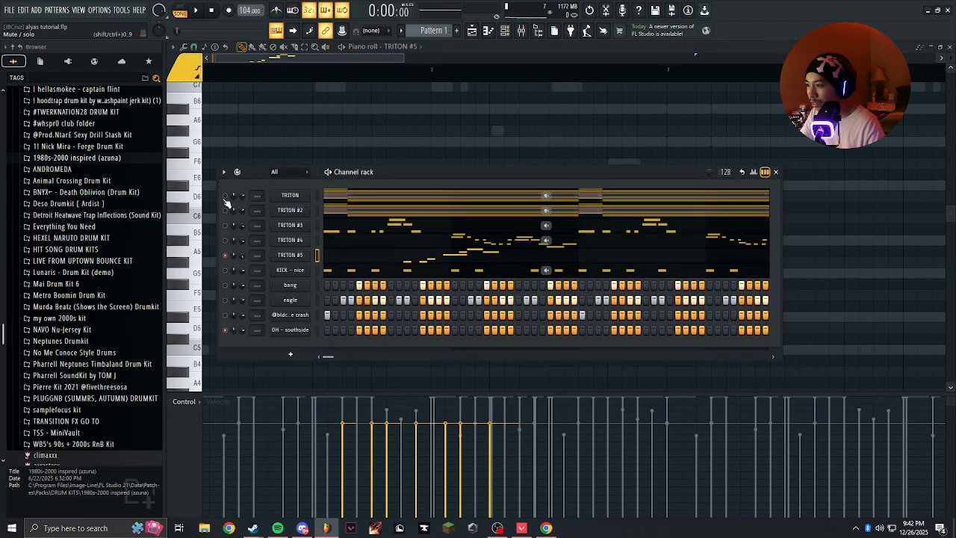
pyautogui.moveTo(226, 201); pyautogui.dragTo(228, 213)
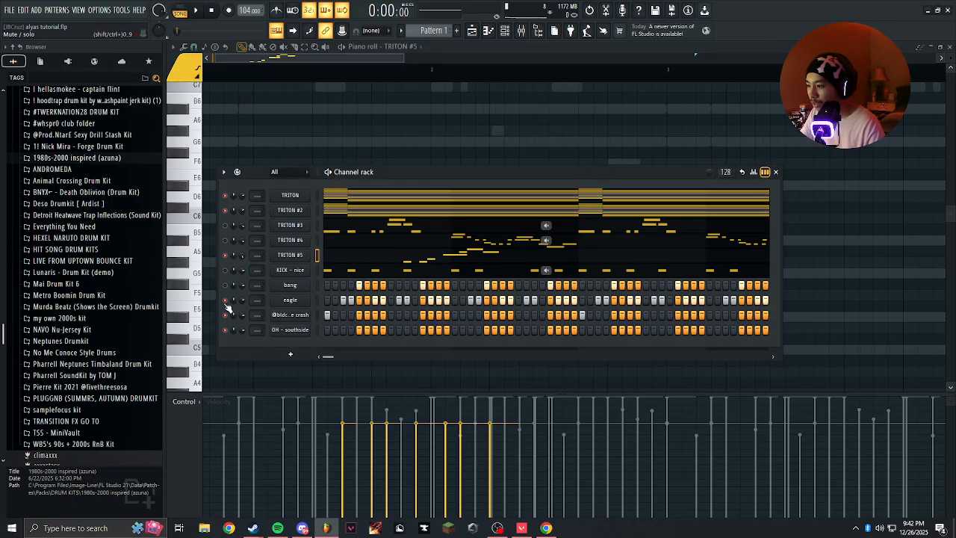
pyautogui.click(279, 141)
pyautogui.press('space')
pyautogui.rightClick(281, 141)
pyautogui.scroll(3, 404, 221)
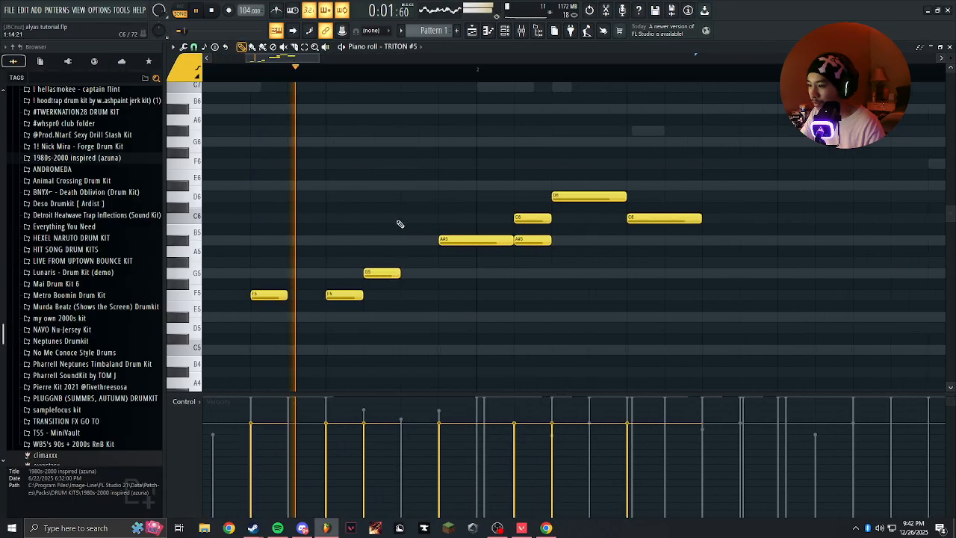
# Delete the remaining notes of the TRITON #5 phrase to clear its piano roll.
pyautogui.scroll(-4, 401, 224)
pyautogui.moveTo(492, 183)
pyautogui.mouseDown()
pyautogui.moveTo(464, 224)
pyautogui.moveTo(340, 317)
pyautogui.mouseUp()
pyautogui.press('Delete')
# Try out F5 notes of different lengths and positions in bar 1 during playback, and clear them.
pyautogui.click(286, 294)
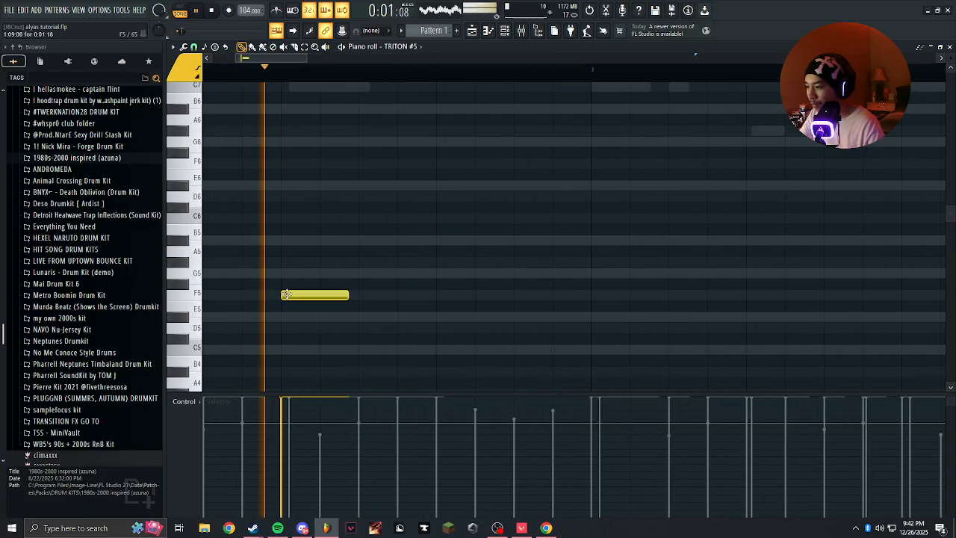
pyautogui.rightClick(296, 294)
pyautogui.moveTo(358, 301); pyautogui.dragTo(400, 302)
pyautogui.moveTo(326, 309); pyautogui.dragTo(409, 308)
pyautogui.click(343, 294)
pyautogui.click(411, 292)
pyautogui.rightClick(347, 295)
pyautogui.click(376, 294)
pyautogui.click(339, 299)
pyautogui.rightClick(338, 300)
pyautogui.click(339, 299)
pyautogui.press('space')
pyautogui.press('space')
pyautogui.click(370, 267)
pyautogui.rightClick(369, 266)
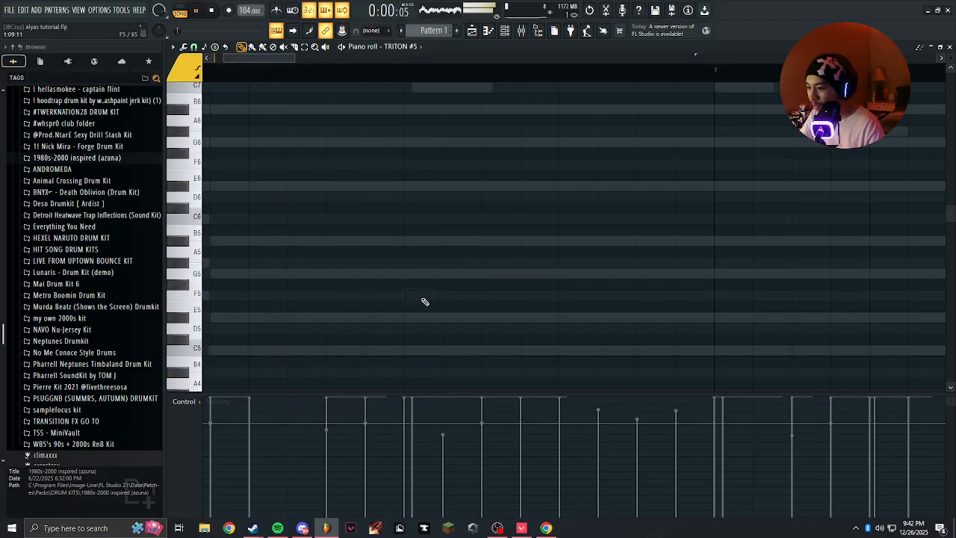
# Place a short F5 note in the second half of bar 1 and try out notes beside it.
pyautogui.click(487, 296)
pyautogui.press('space')
pyautogui.press('space')
pyautogui.click(528, 274)
pyautogui.rightClick(532, 278)
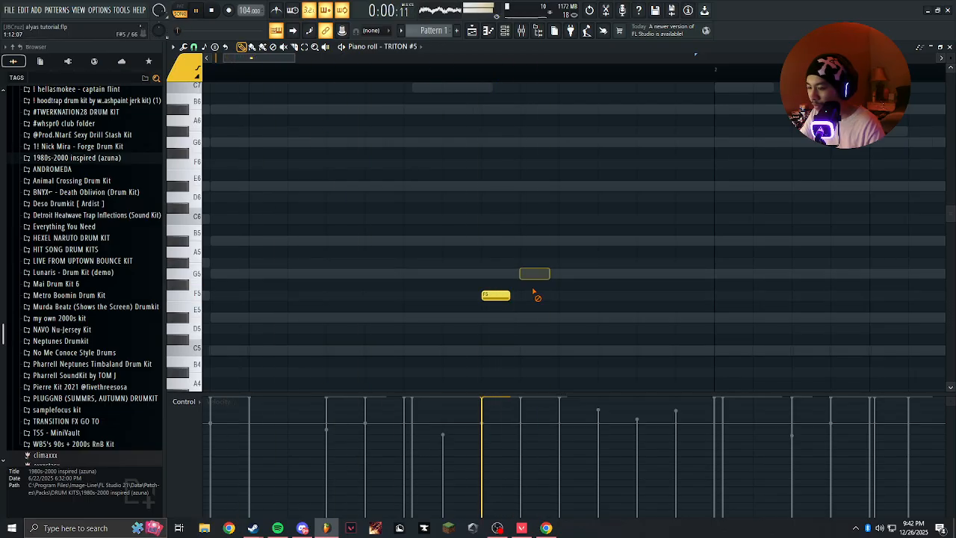
pyautogui.click(497, 277)
pyautogui.rightClick(497, 277)
pyautogui.click(529, 298)
pyautogui.rightClick(529, 298)
# Add two more short F5 notes and two offset G5 notes after the first F5 in bar 1, replaying the pattern between edits.
pyautogui.press('space')
pyautogui.press('space')
pyautogui.click(533, 289)
pyautogui.moveTo(532, 292); pyautogui.dragTo(531, 296)
pyautogui.moveTo(533, 276); pyautogui.dragTo(544, 275)
pyautogui.press('space')
pyautogui.press('space')
pyautogui.click(568, 295)
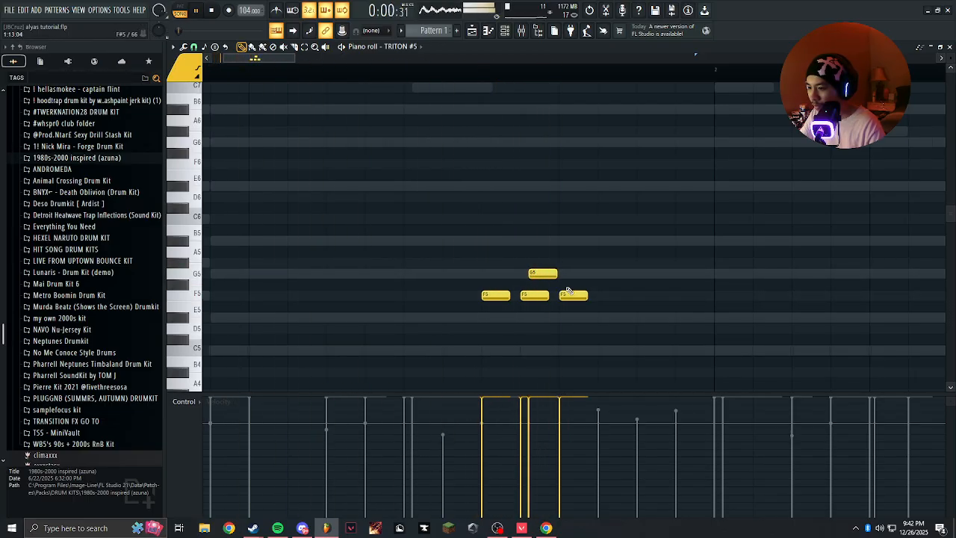
pyautogui.click(572, 274)
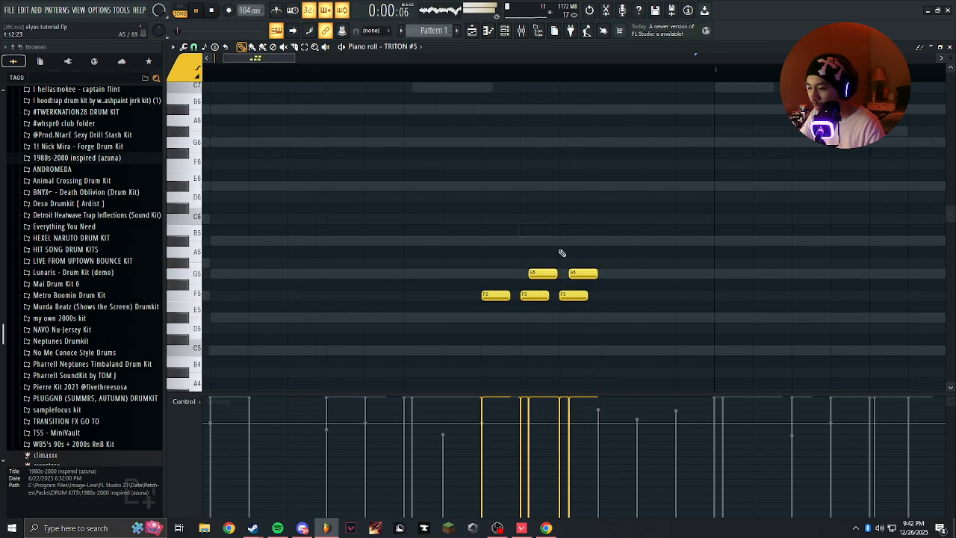
# Remove the first F5 note and the first G5 note from the bar 1 melody.
pyautogui.scroll(2, 551, 254)
pyautogui.rightClick(539, 277)
pyautogui.rightClick(469, 295)
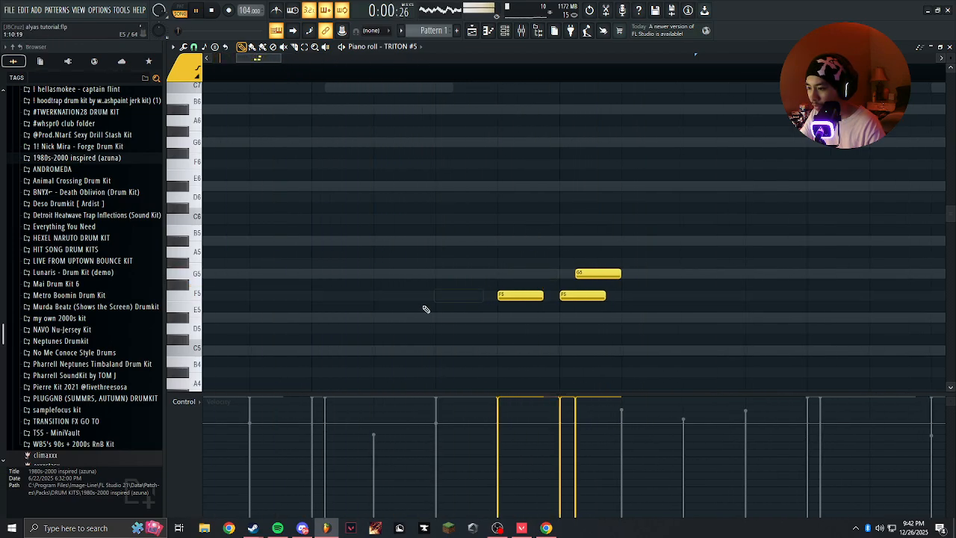
# Try out F5 and G5 notes ahead of the two F5 notes in bar 1, and remove them.
pyautogui.click(379, 295)
pyautogui.click(379, 273)
pyautogui.rightClick(381, 274)
pyautogui.rightClick(382, 295)
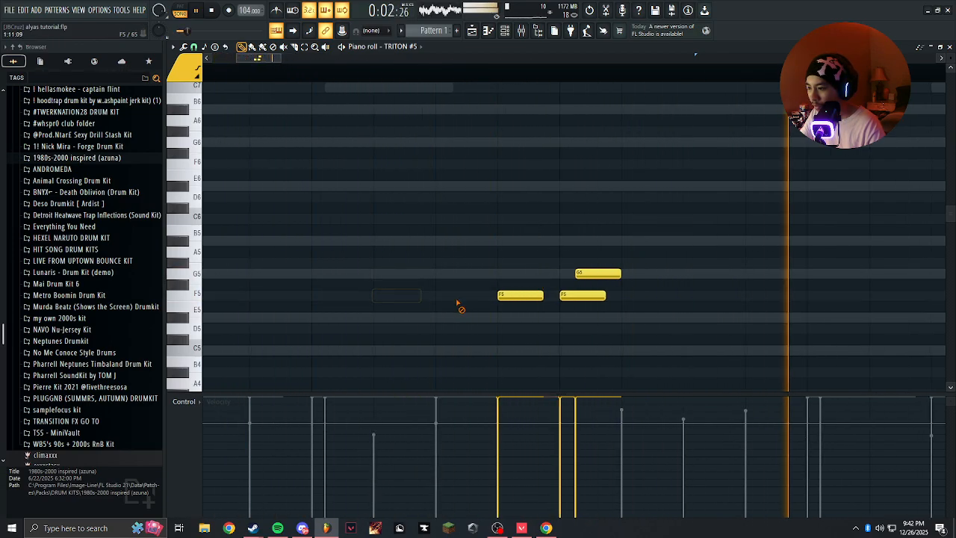
pyautogui.click(438, 296)
pyautogui.click(376, 297)
pyautogui.click(315, 275)
pyautogui.rightClick(343, 276)
pyautogui.rightClick(392, 296)
pyautogui.rightClick(452, 297)
pyautogui.rightClick(395, 283)
# Add a short F5 note two steps before the first F5 in bar 1, and replay the pattern.
pyautogui.click(379, 296)
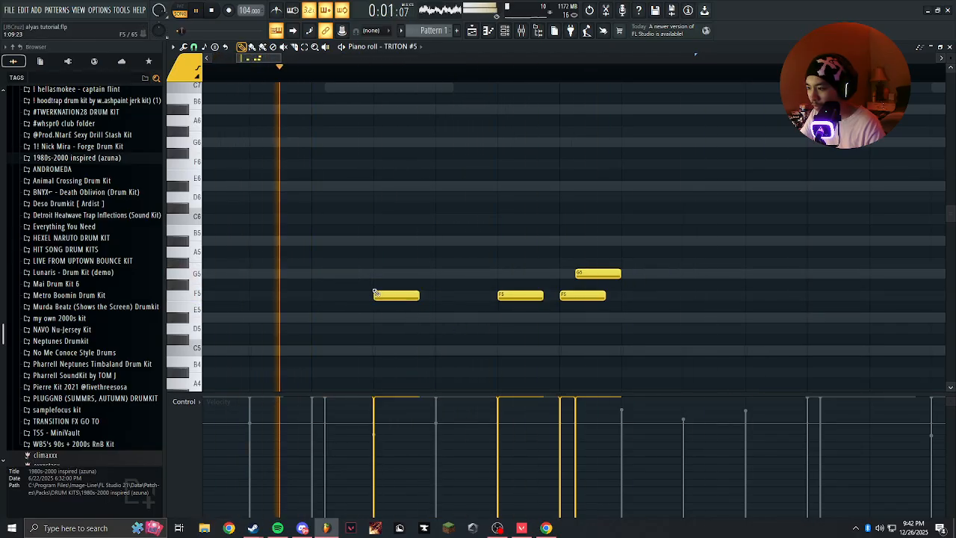
pyautogui.scroll(-4, 389, 283)
pyautogui.scroll(3, 426, 252)
pyautogui.press('space')
# Add a G5 note near the end of bar 1, an A#5 at 2:01:00 and a C6 at 2:01:08, and replay the pattern.
pyautogui.press('space')
pyautogui.moveTo(537, 271); pyautogui.dragTo(494, 281)
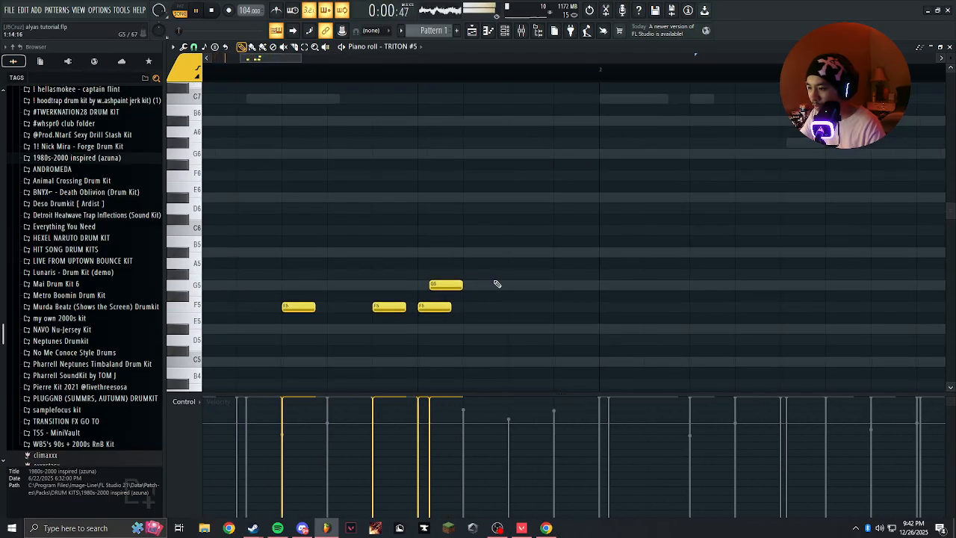
pyautogui.click(510, 285)
pyautogui.press('space')
pyautogui.moveTo(468, 252); pyautogui.dragTo(405, 250)
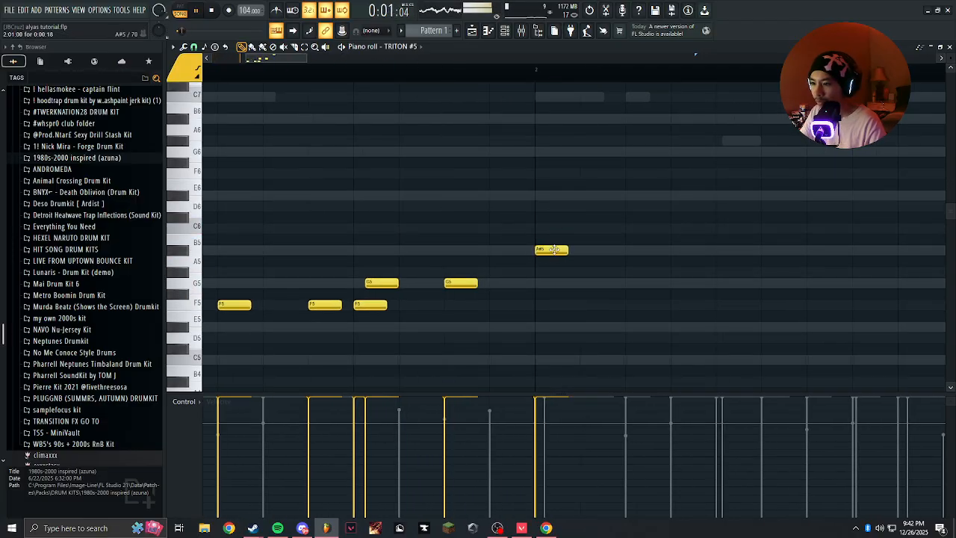
pyautogui.click(551, 227)
pyautogui.press('space')
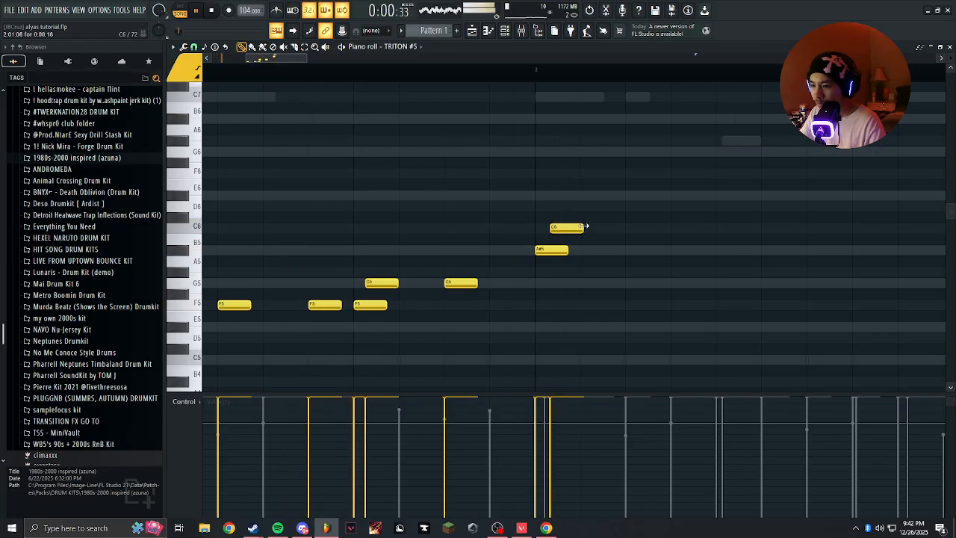
# Lengthen the A#5 and C6 notes at the start of bar 2 and the last G5 note of bar 1.
pyautogui.moveTo(599, 249); pyautogui.dragTo(608, 249)
pyautogui.click(634, 251)
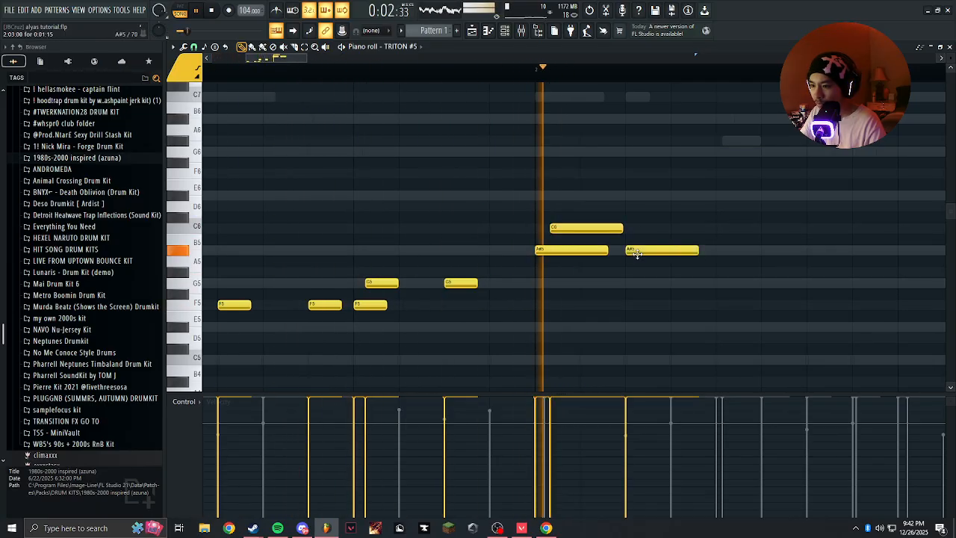
pyautogui.hscroll(1, 595, 304)
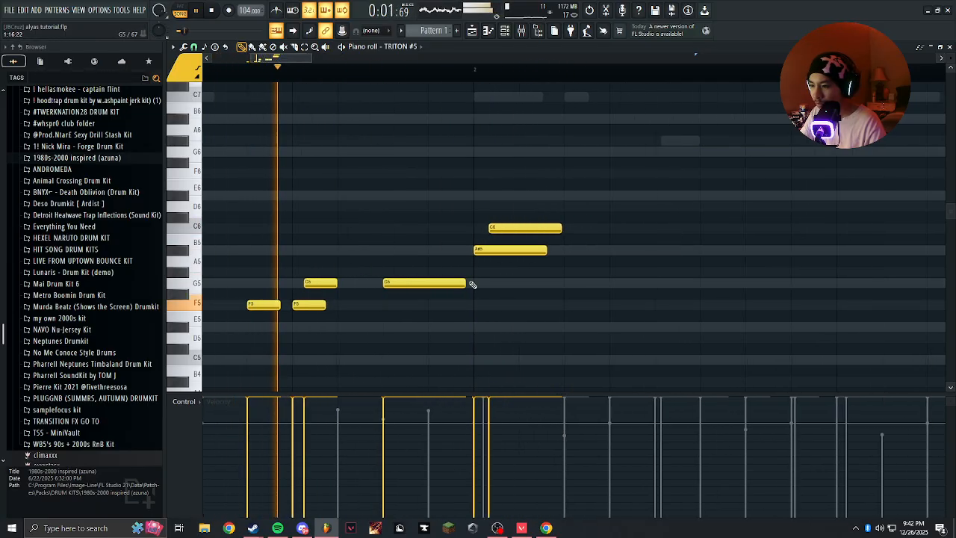
# Try an A#5 and a G5 note at 2:03:00 in bar 2, and remove them.
pyautogui.click(567, 253)
pyautogui.click(568, 282)
pyautogui.rightClick(585, 251)
pyautogui.rightClick(587, 283)
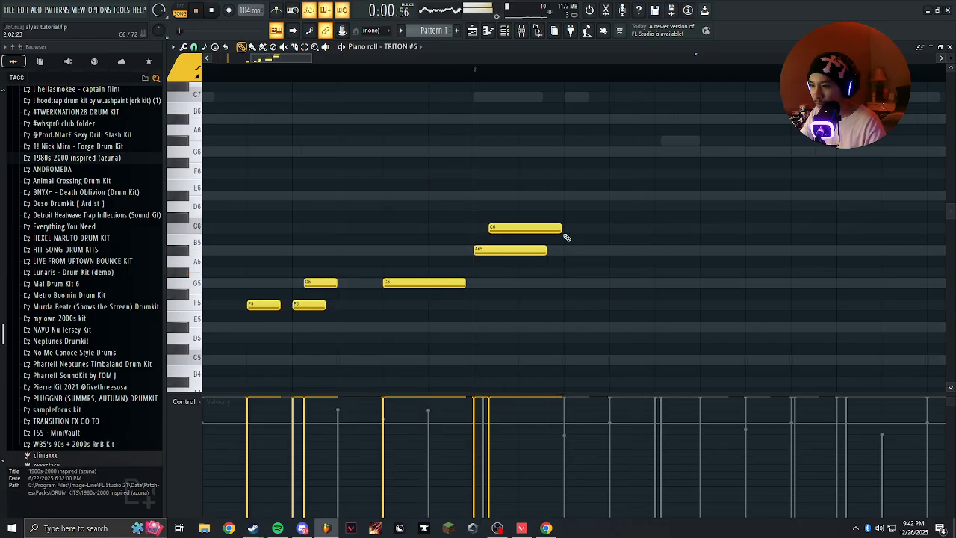
# Lengthen the A#5 and C6 notes at the start of bar 2 further, and add an A#5 note of matching length at 2:04:00.
pyautogui.moveTo(557, 212); pyautogui.dragTo(504, 292)
pyautogui.moveTo(546, 250); pyautogui.dragTo(579, 251)
pyautogui.click(657, 250)
pyautogui.click(613, 252)
pyautogui.click(616, 271)
pyautogui.rightClick(630, 274)
pyautogui.press('space')
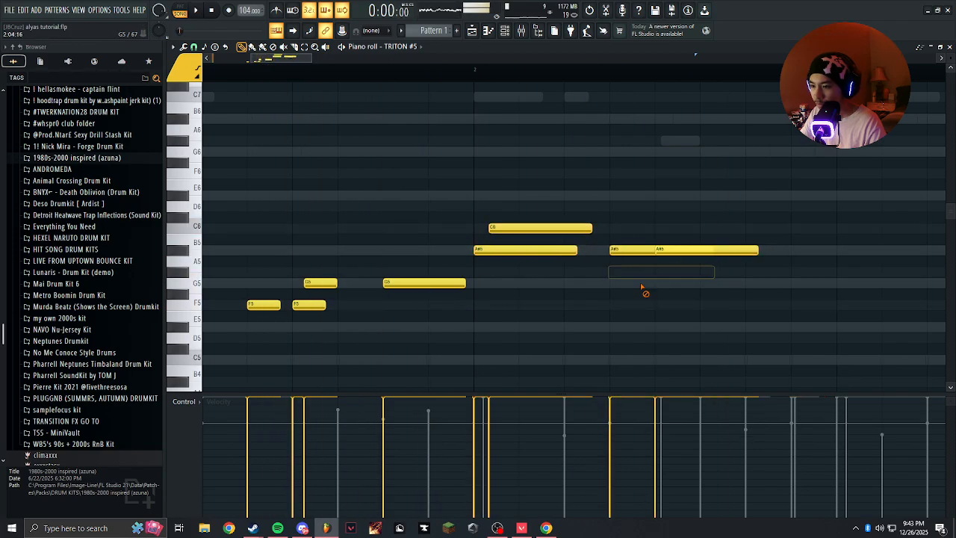
pyautogui.rightClick(662, 294)
# Try a G5 note after the second A#5 of bar 2, and remove it.
pyautogui.scroll(-3, 626, 295)
pyautogui.moveTo(614, 294); pyautogui.dragTo(487, 291)
pyautogui.scroll(2, 525, 286)
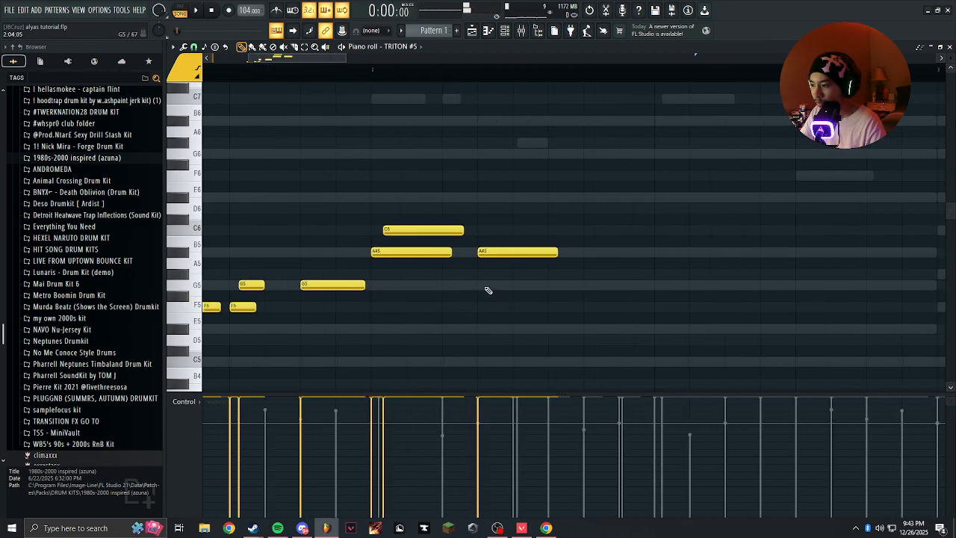
pyautogui.scroll(-2, 487, 291)
pyautogui.click(542, 288)
pyautogui.scroll(2, 544, 287)
pyautogui.rightClick(551, 285)
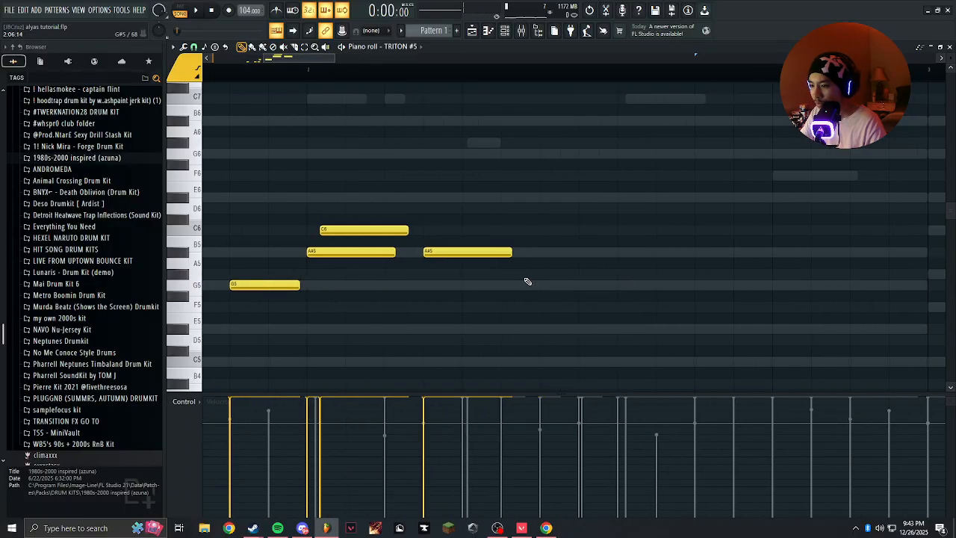
# View and play the TRITON #4 melody in the piano roll for comparison, and return to the TRITON #5 notes.
pyautogui.scroll(-4, 529, 282)
pyautogui.scroll(6, 450, 207)
pyautogui.scroll(-5, 433, 167)
pyautogui.scroll(-3, 419, 136)
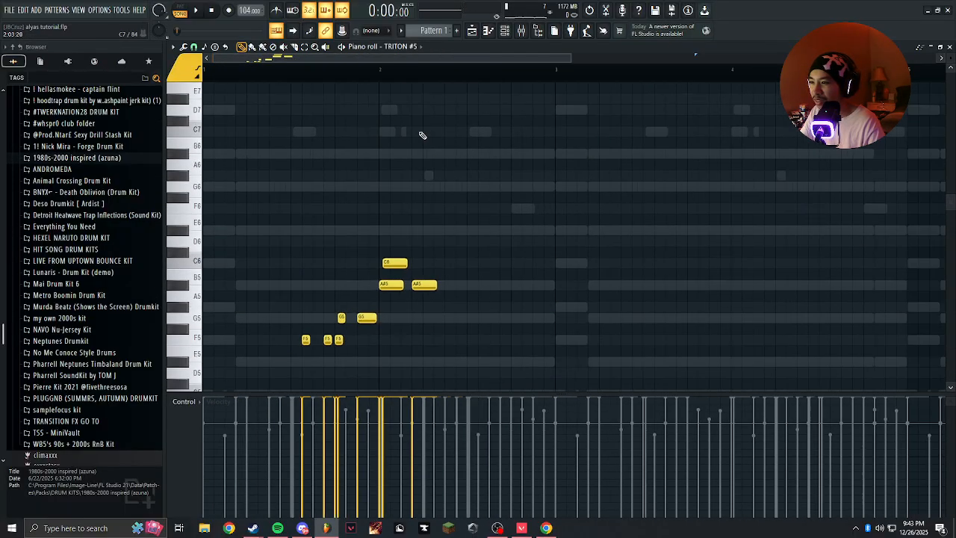
pyautogui.rightClick(311, 135)
pyautogui.scroll(4, 304, 133)
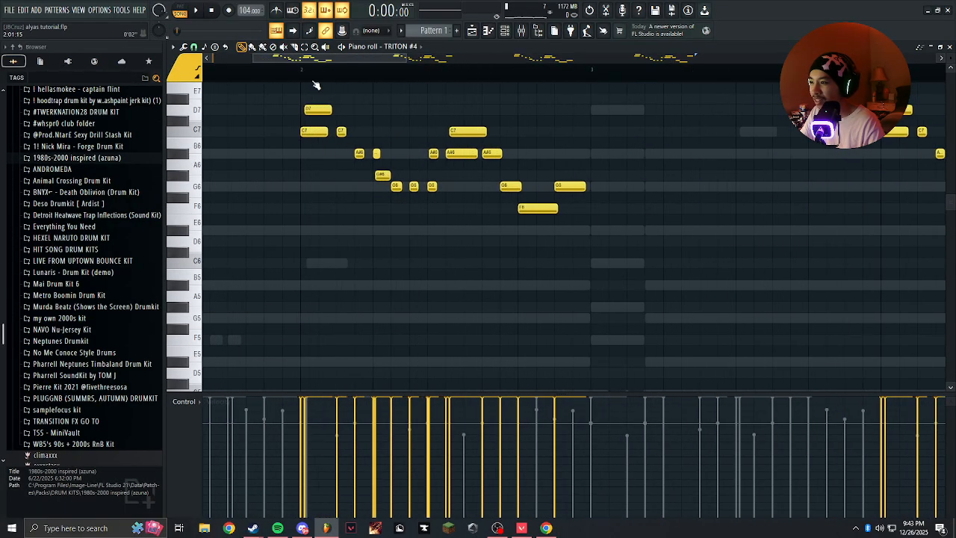
pyautogui.scroll(5, 365, 129)
pyautogui.scroll(-6, 371, 131)
pyautogui.click(361, 66)
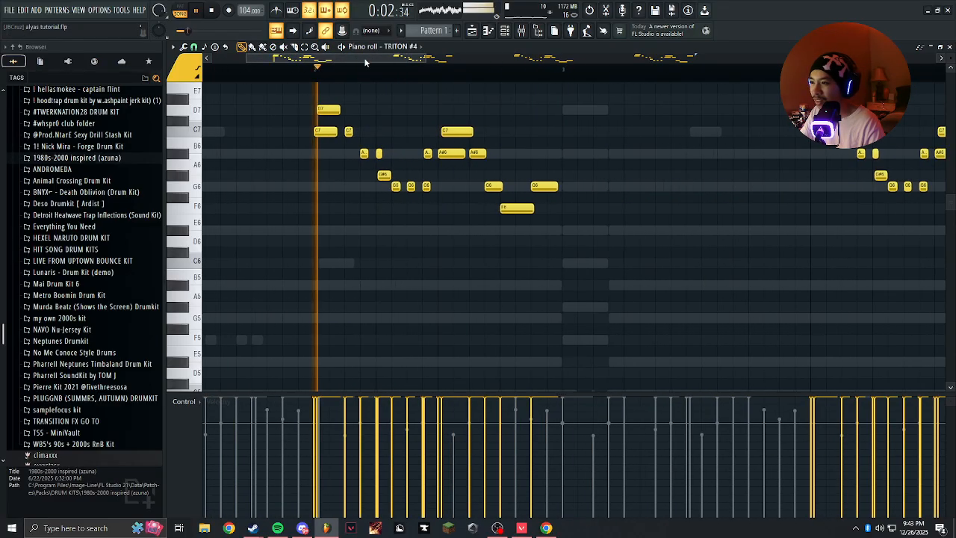
pyautogui.click(405, 49)
pyautogui.click(418, 198)
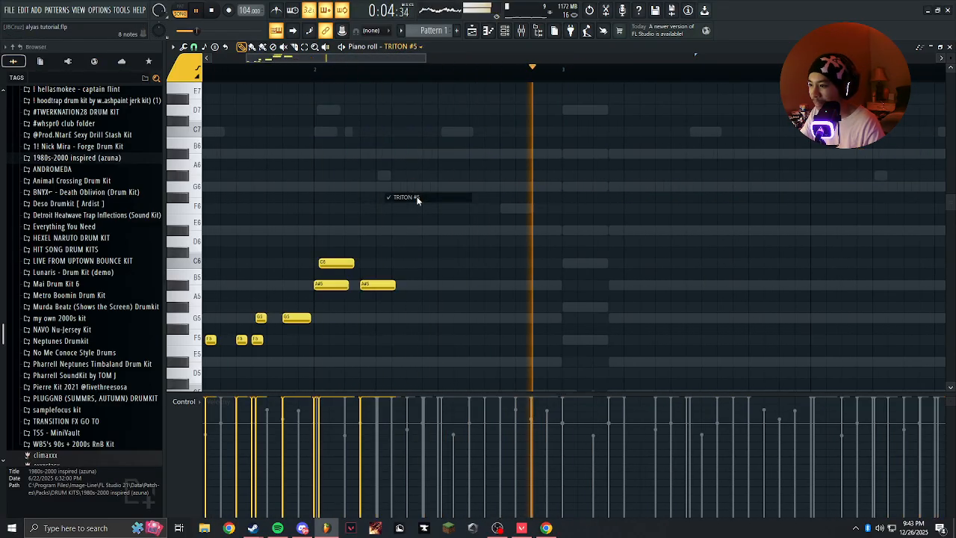
# Add a short G5 note at 2:07:00 in bar 2, and replay the pattern.
pyautogui.scroll(3, 334, 241)
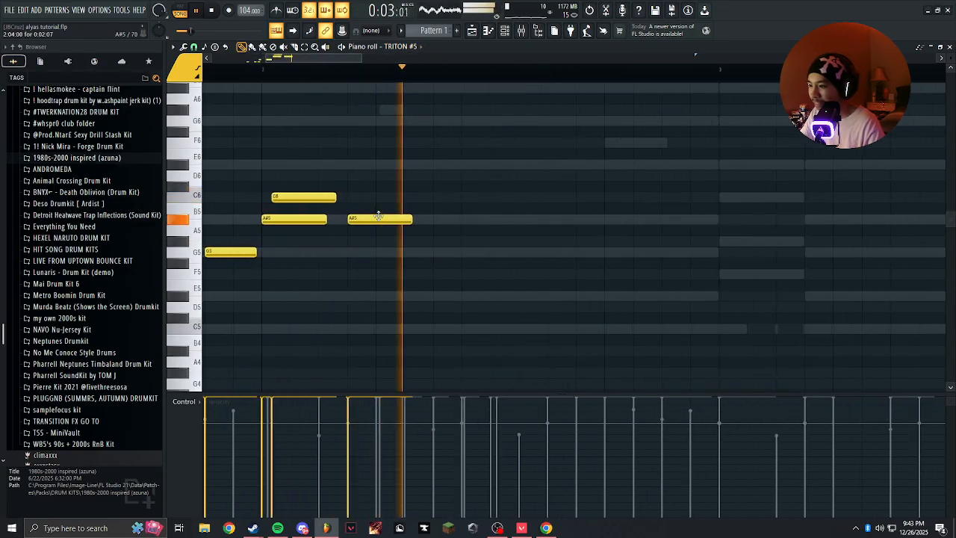
pyautogui.click(455, 251)
pyautogui.moveTo(502, 251); pyautogui.dragTo(461, 255)
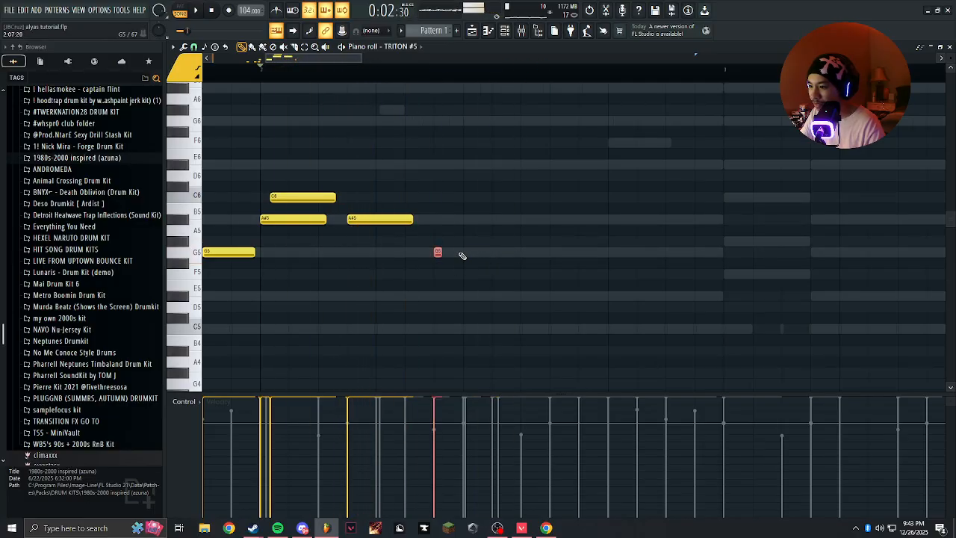
pyautogui.scroll(3, 472, 260)
pyautogui.press('space')
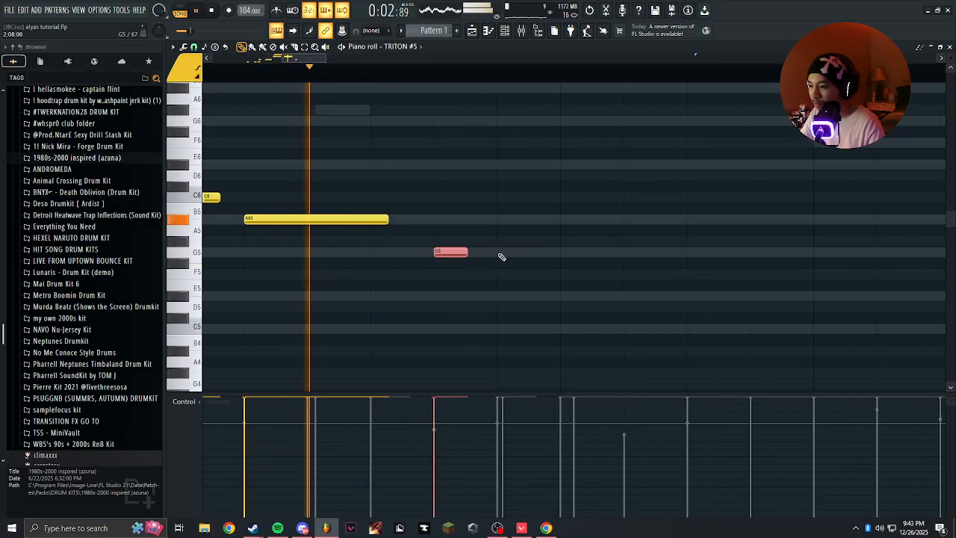
# Repeat the short G5 note at 2:08:00 and 2:09:00, and replay the pattern.
pyautogui.click(507, 254)
pyautogui.click(575, 250)
pyautogui.press('space')
pyautogui.scroll(-3, 569, 250)
pyautogui.press('space')
pyautogui.moveTo(569, 249); pyautogui.dragTo(458, 257)
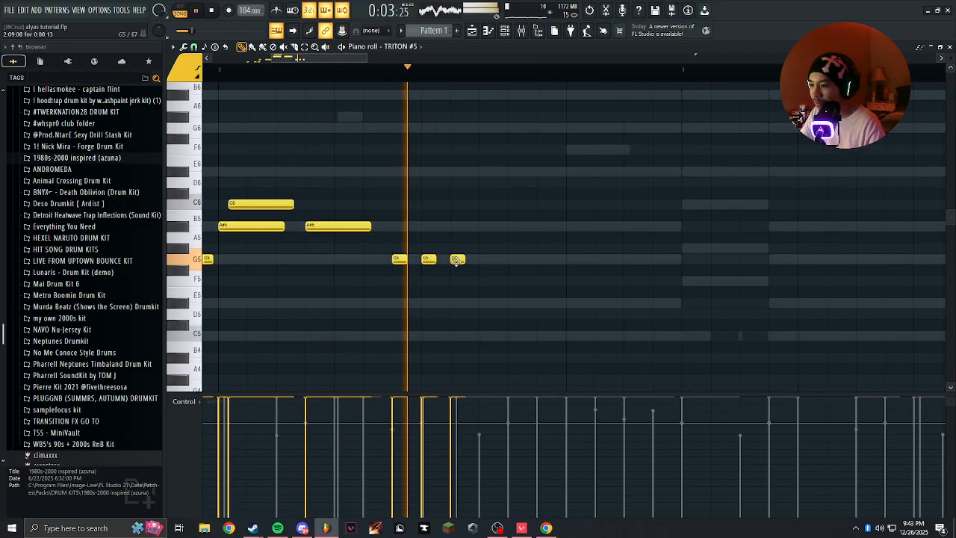
pyautogui.press('space')
# Add a long G5 note at 2:11:00, an A#5 just after it and another G5 at 2:14:00, and replay the pattern.
pyautogui.scroll(-3, 481, 259)
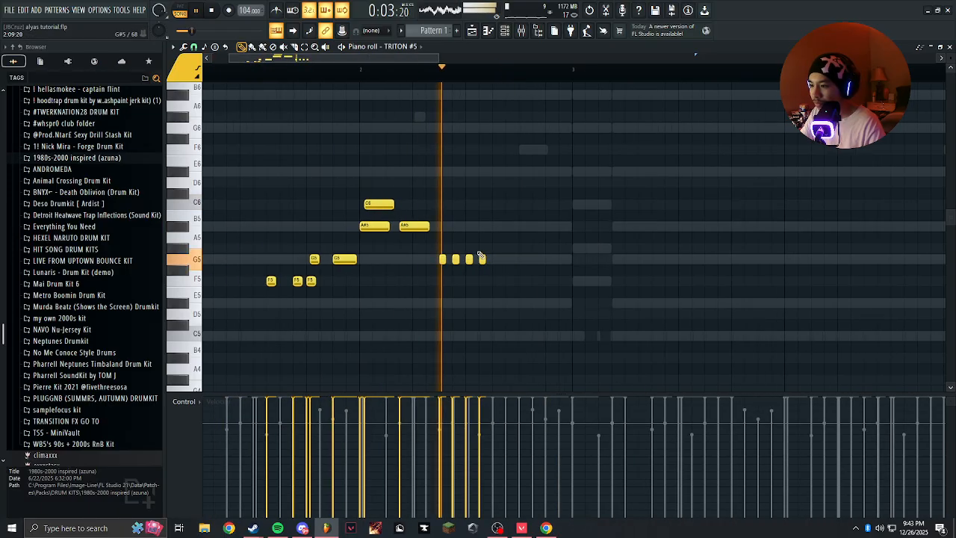
pyautogui.scroll(4, 482, 259)
pyautogui.click(499, 259)
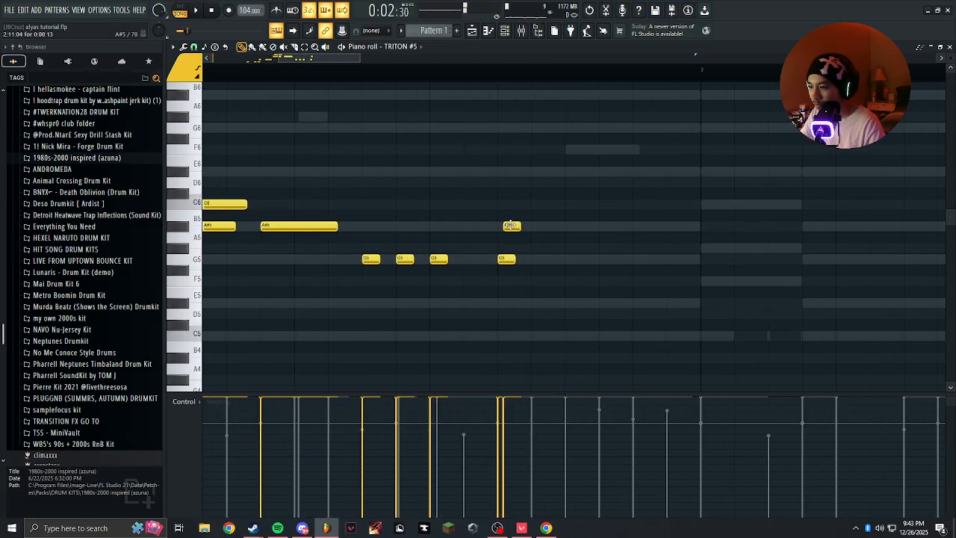
pyautogui.moveTo(581, 259); pyautogui.dragTo(593, 258)
pyautogui.click(600, 259)
pyautogui.scroll(-3, 602, 281)
pyautogui.scroll(2, 587, 301)
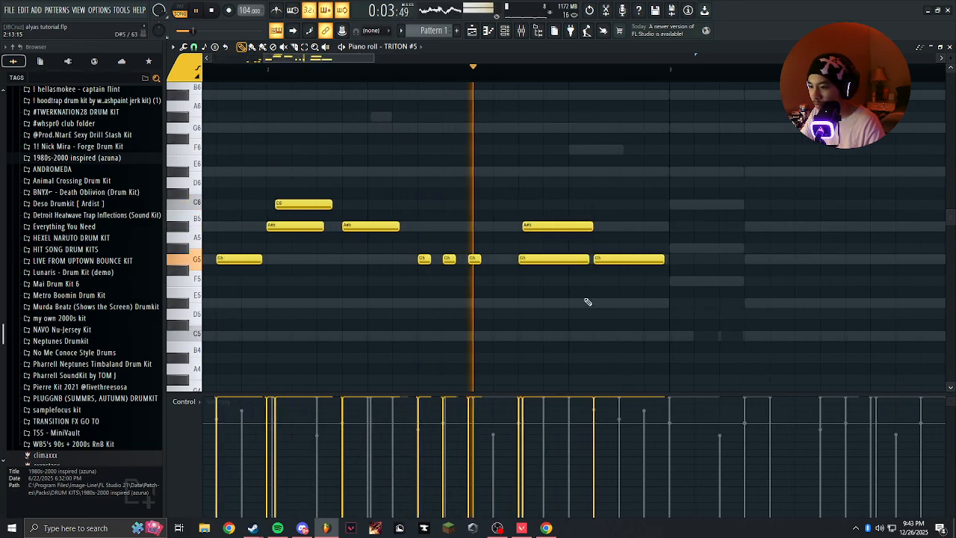
# Move the two long G5 notes and the A#5 at the end of bar 2 later so the group starts at 2:14:00.
pyautogui.scroll(3, 522, 280)
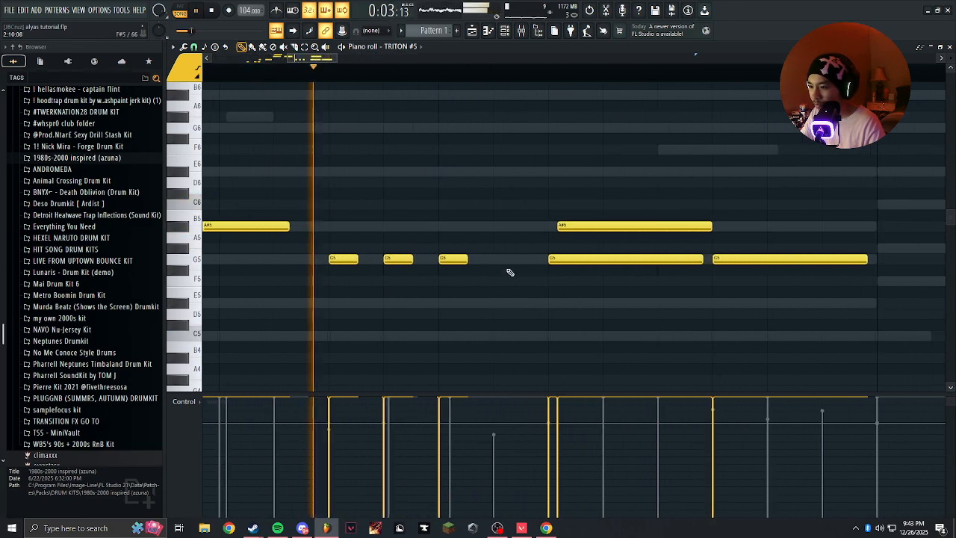
pyautogui.scroll(-4, 601, 258)
pyautogui.press('space')
pyautogui.moveTo(579, 260); pyautogui.dragTo(634, 258)
pyautogui.keyDown('ctrl'); pyautogui.click(604, 274); pyautogui.keyUp('ctrl')
pyautogui.press('space')
pyautogui.press('space')
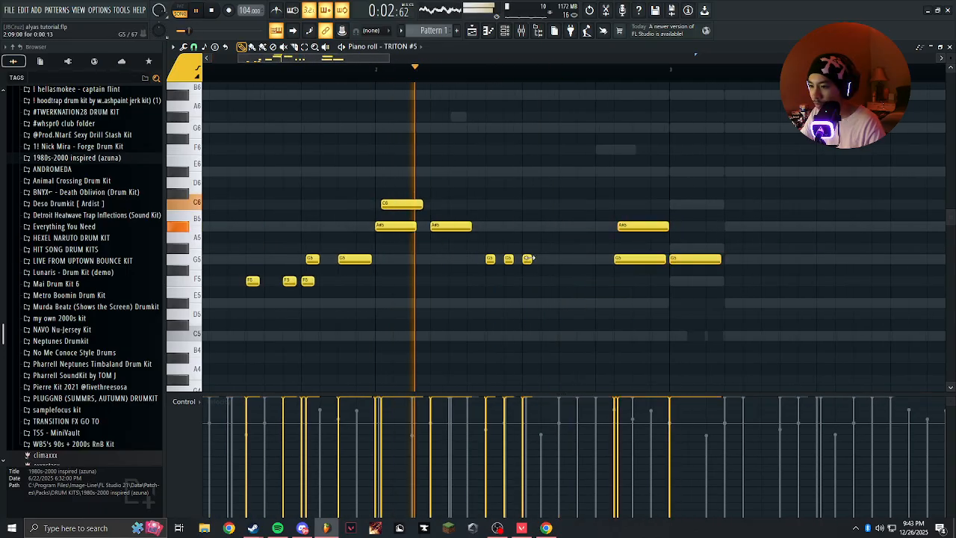
# Add a short G5 note at 2:11:00 in bar 2.
pyautogui.scroll(2, 528, 258)
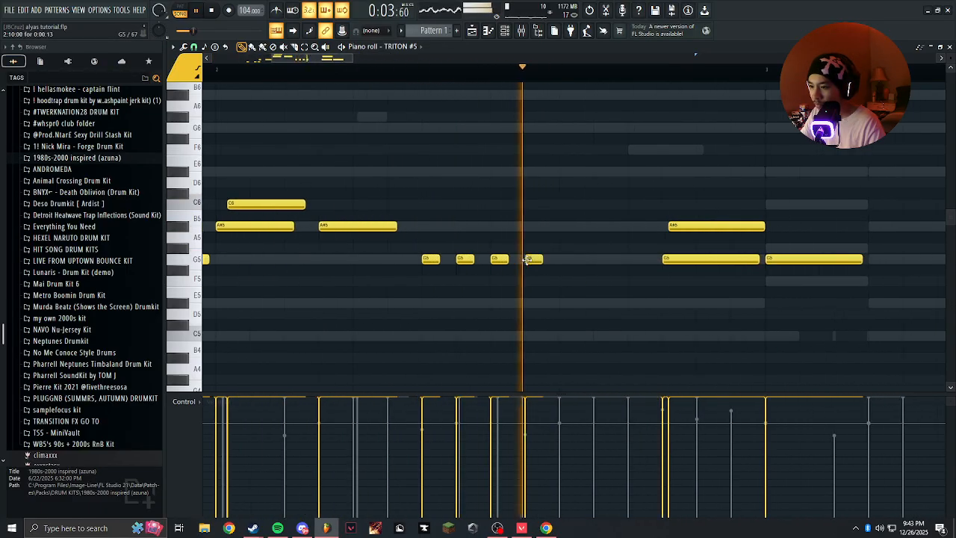
pyautogui.click(564, 260)
pyautogui.scroll(-3, 564, 263)
pyautogui.press('space')
pyautogui.click(573, 281)
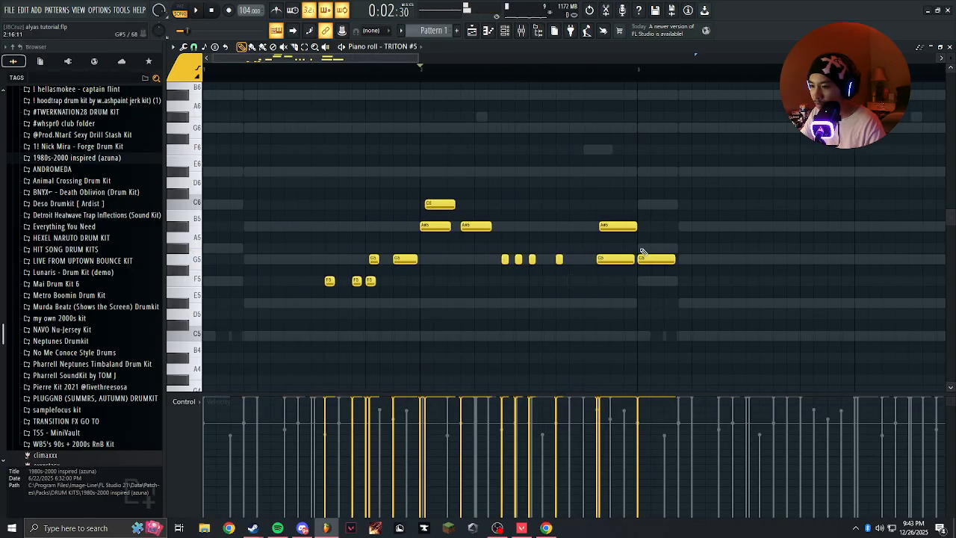
# Try the two long G5 notes and the A#5 at the end of bar 2 slightly earlier, and delete all three.
pyautogui.press('space')
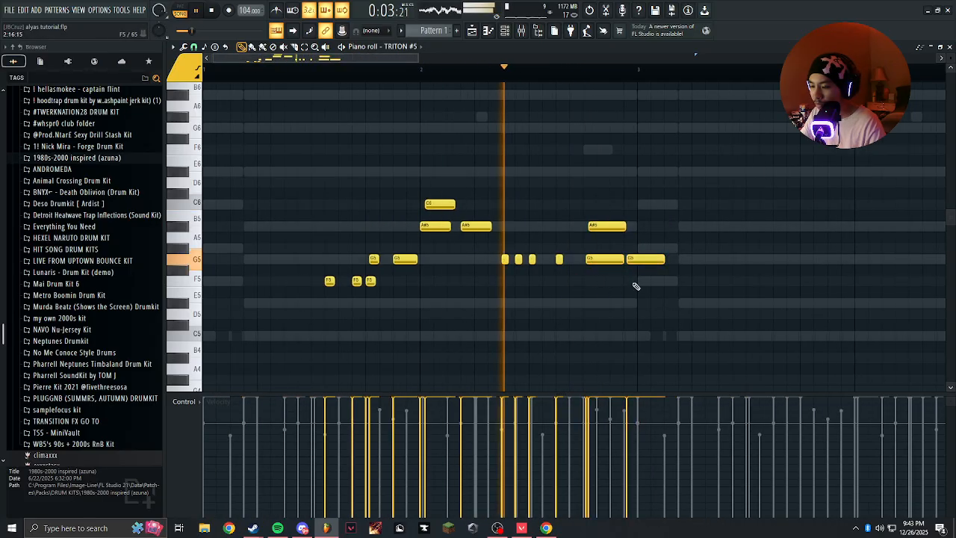
pyautogui.scroll(2, 590, 269)
pyautogui.press('space')
pyautogui.press('space')
pyautogui.press('Delete')
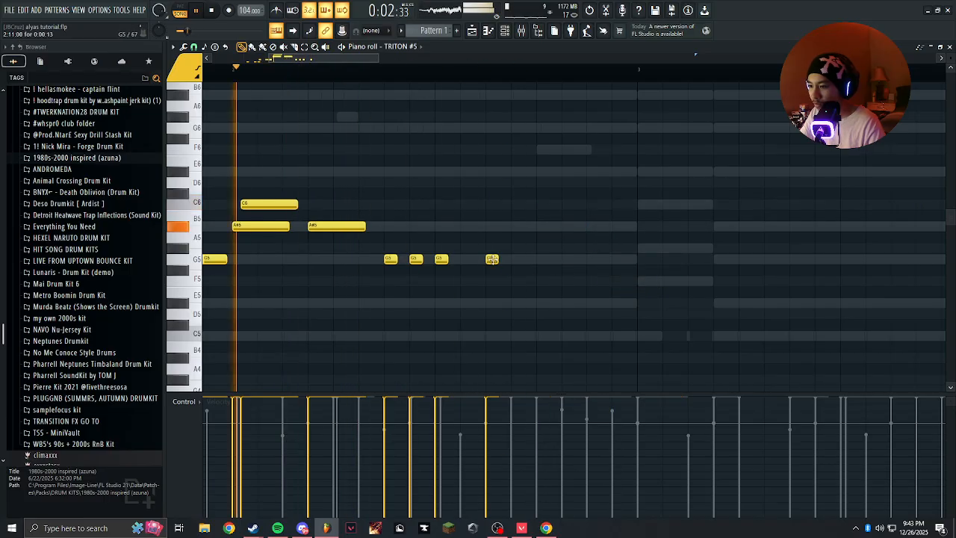
# Add a short C6 note at 2:13:00 with a longer D6 just after it, and replay the pattern.
pyautogui.scroll(1, 502, 240)
pyautogui.press('space')
pyautogui.scroll(-1, 510, 207)
pyautogui.scroll(1, 510, 198)
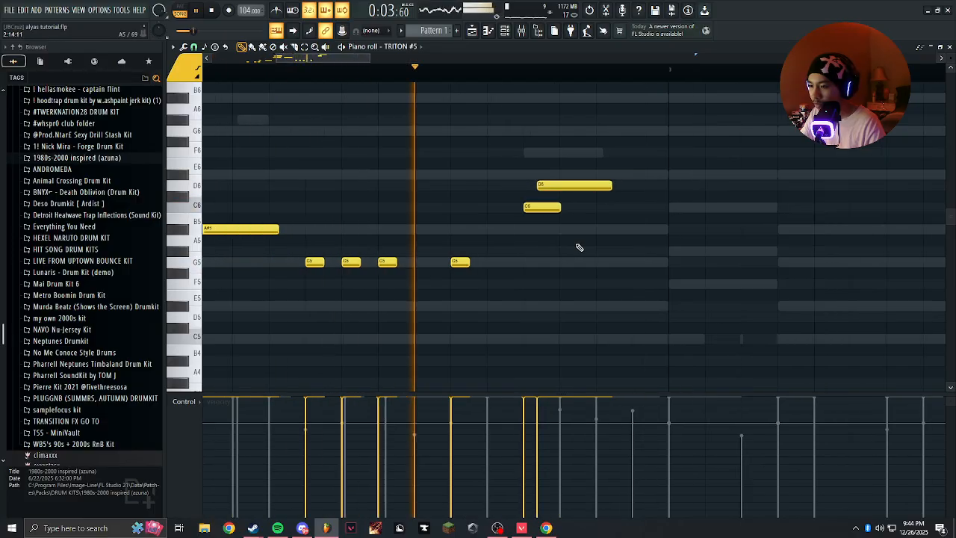
# Add an A#5 note at 2:15:00, shorten it to end just before bar 3, and replay the pattern.
pyautogui.scroll(1, 591, 216)
pyautogui.press('space')
pyautogui.moveTo(674, 249); pyautogui.dragTo(675, 217)
pyautogui.press('space')
pyautogui.scroll(-2, 675, 217)
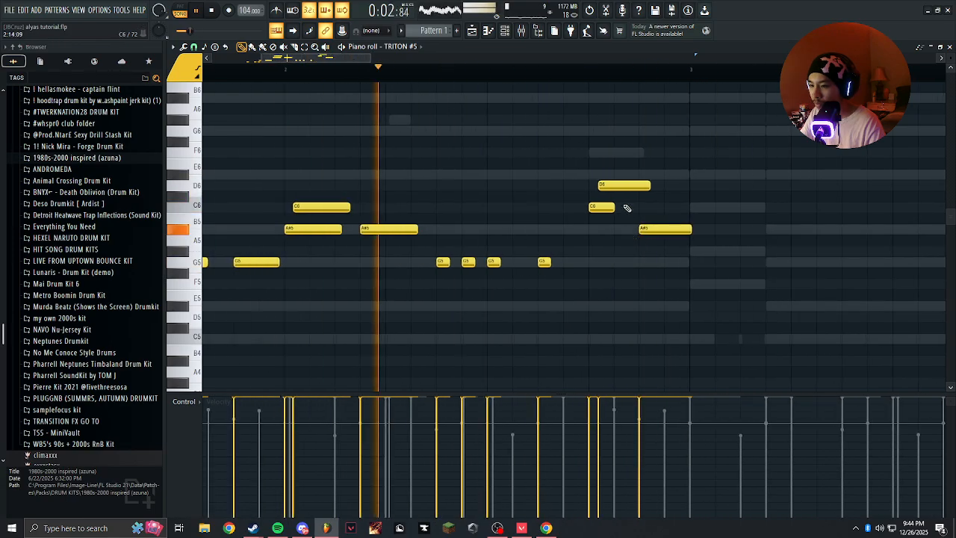
pyautogui.moveTo(738, 227); pyautogui.dragTo(721, 230)
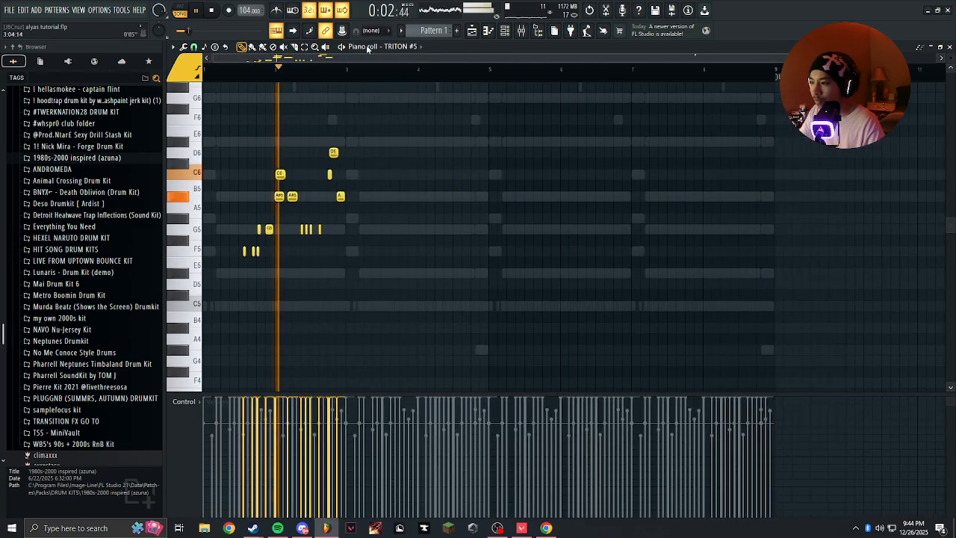
pyautogui.press('space')
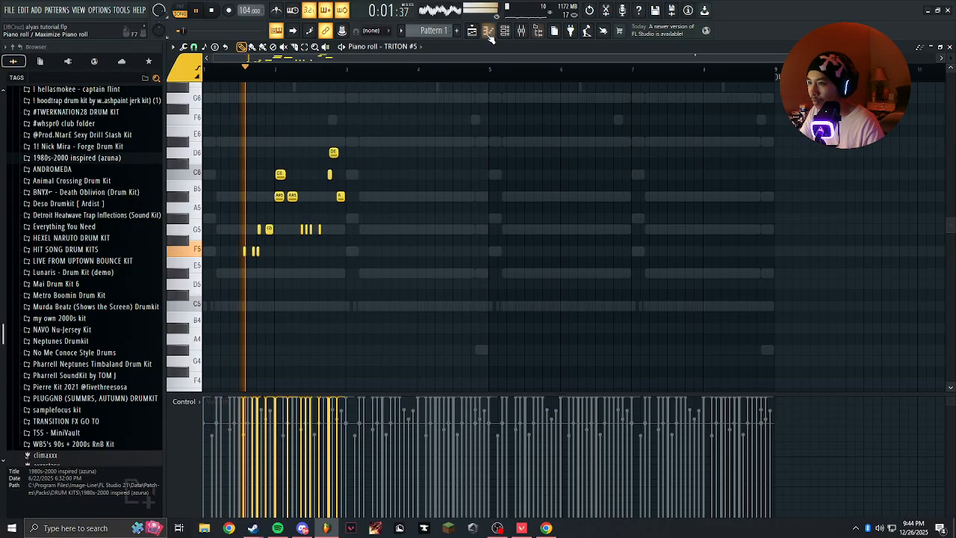
# Replace the short G5 note at 2:11:00 with an F5 note about two steps long, and replay the pattern.
pyautogui.scroll(6, 290, 183)
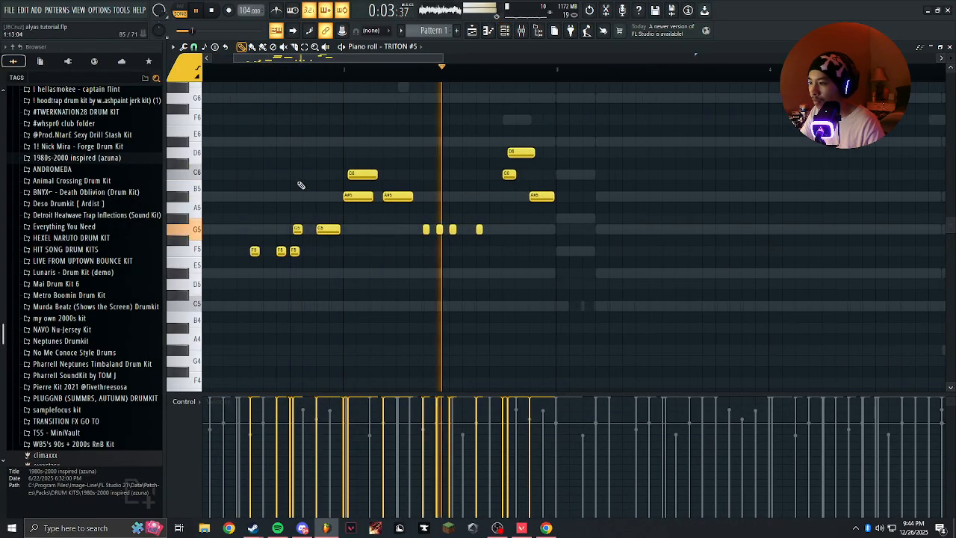
pyautogui.moveTo(291, 183); pyautogui.dragTo(463, 181)
pyautogui.scroll(-1, 460, 179)
pyautogui.scroll(4, 448, 179)
pyautogui.press('space')
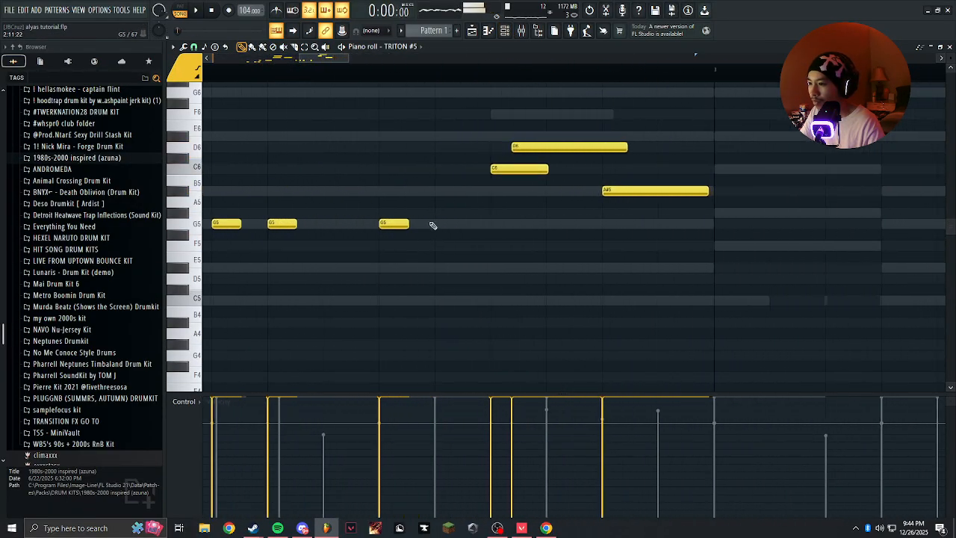
pyautogui.scroll(-4, 384, 228)
pyautogui.moveTo(355, 236); pyautogui.dragTo(473, 238)
pyautogui.scroll(2, 474, 239)
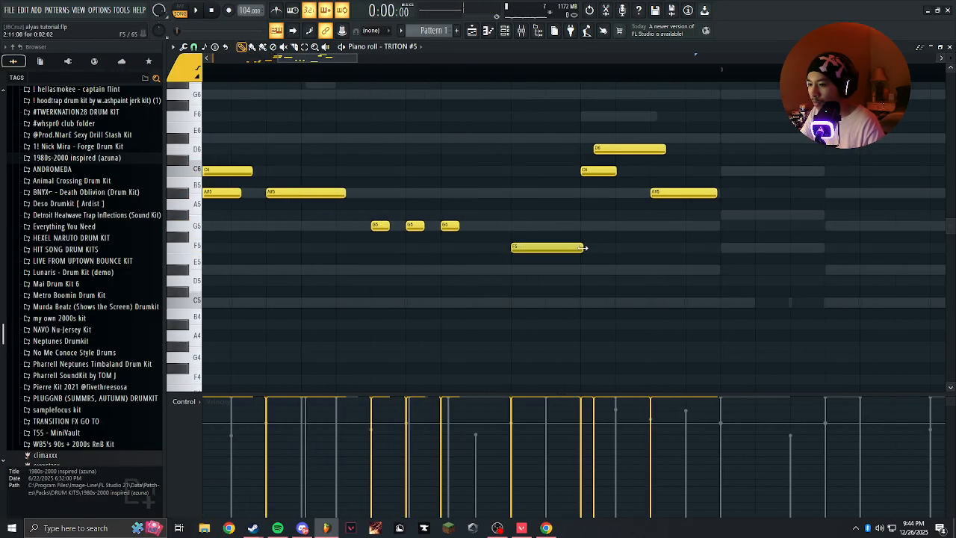
pyautogui.scroll(-4, 521, 310)
pyautogui.scroll(4, 418, 232)
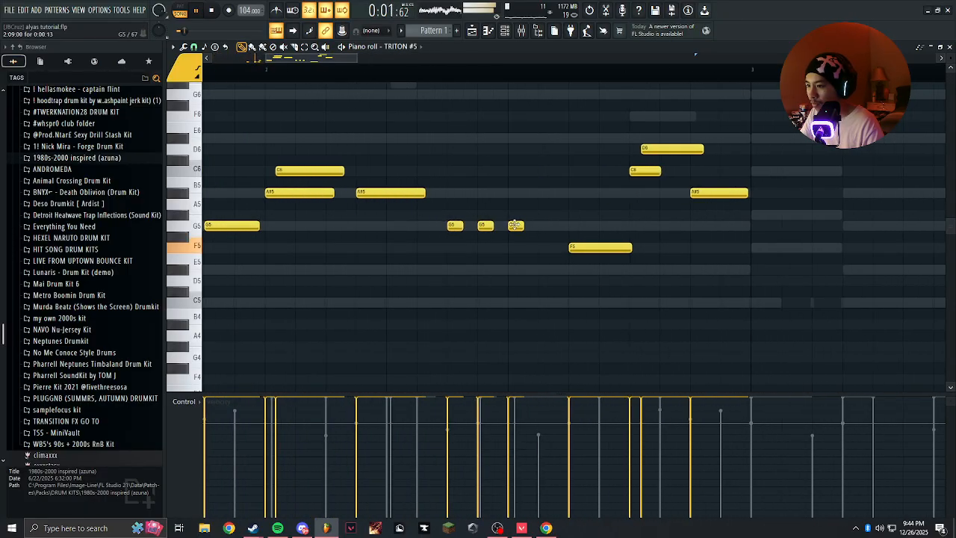
# Lengthen the G5 note at 2:09:00, lower the C6 and D6 near the end of bar 2 to A#5 and C6, and replay the pattern.
pyautogui.moveTo(519, 224); pyautogui.dragTo(558, 225)
pyautogui.press('space')
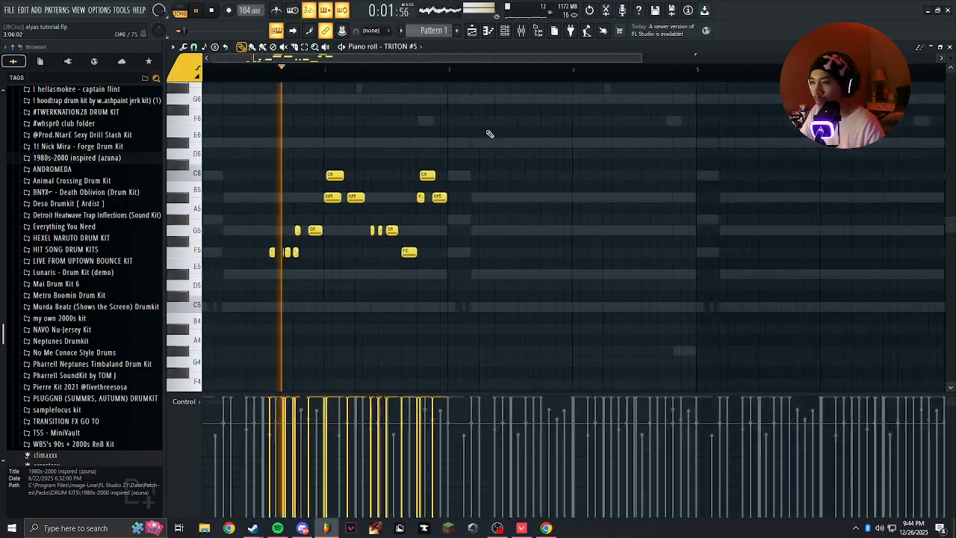
pyautogui.rightClick(401, 276)
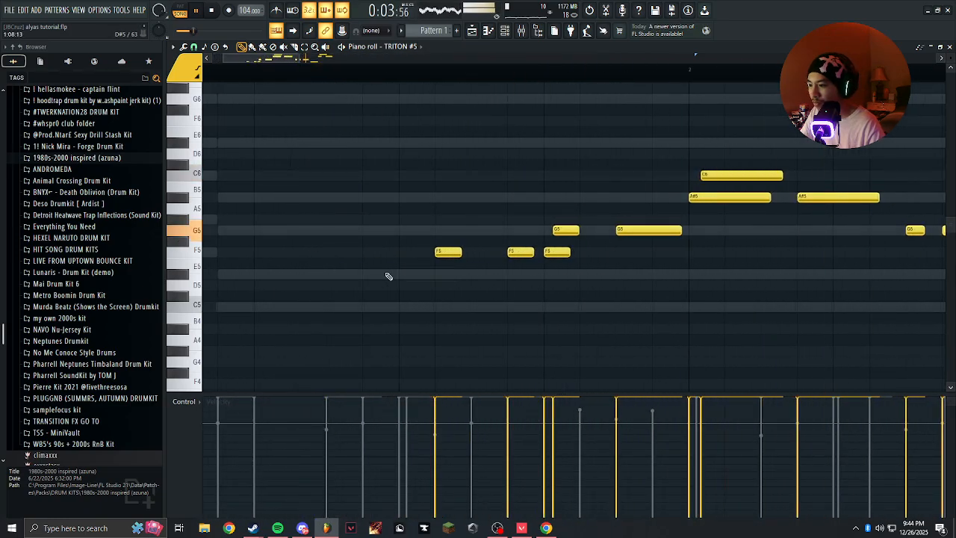
# Show the channel rack, unmute TRITON #4 and TRITON #3, and play the pattern.
pyautogui.press('F6')
pyautogui.press('space')
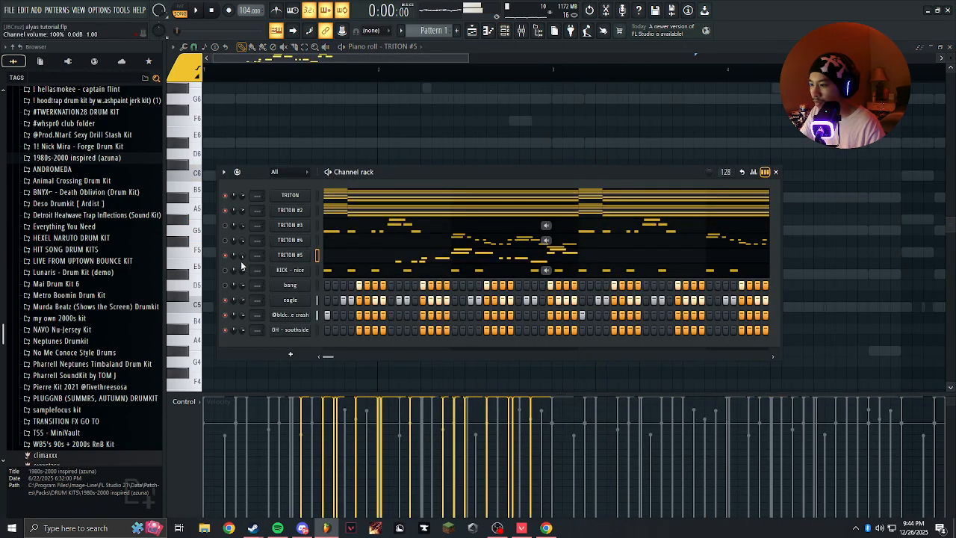
pyautogui.click(225, 240)
pyautogui.click(226, 225)
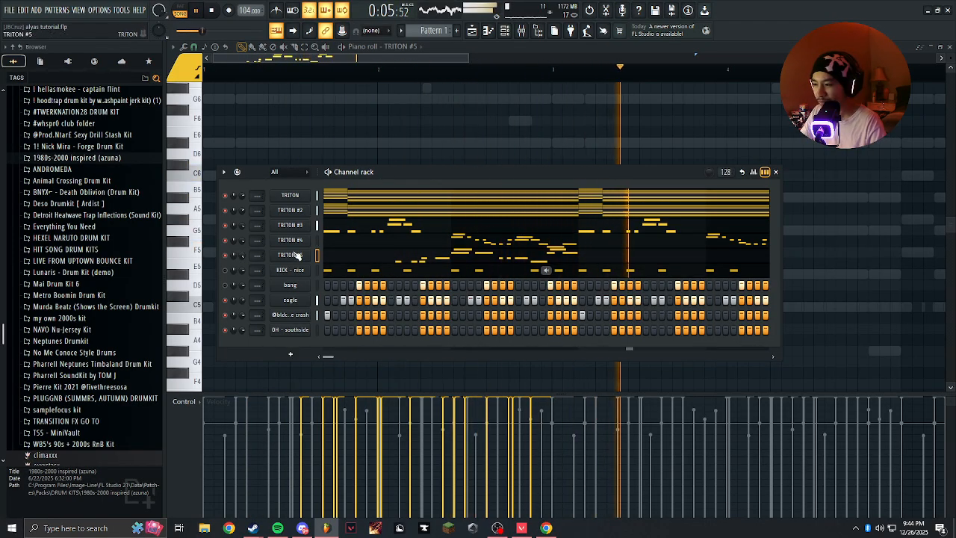
# Open the TRITON #5 synth and show its LFO settings.
pyautogui.click(297, 255)
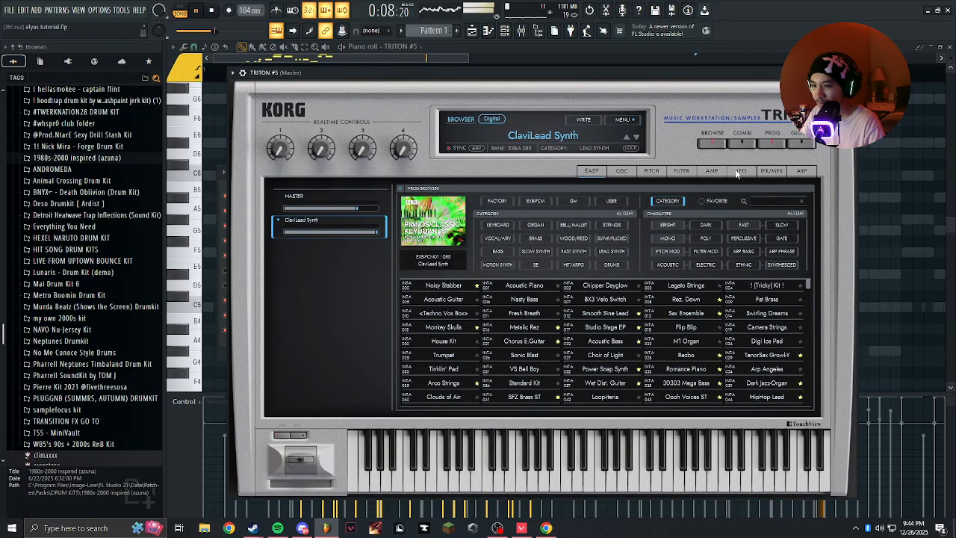
pyautogui.click(739, 172)
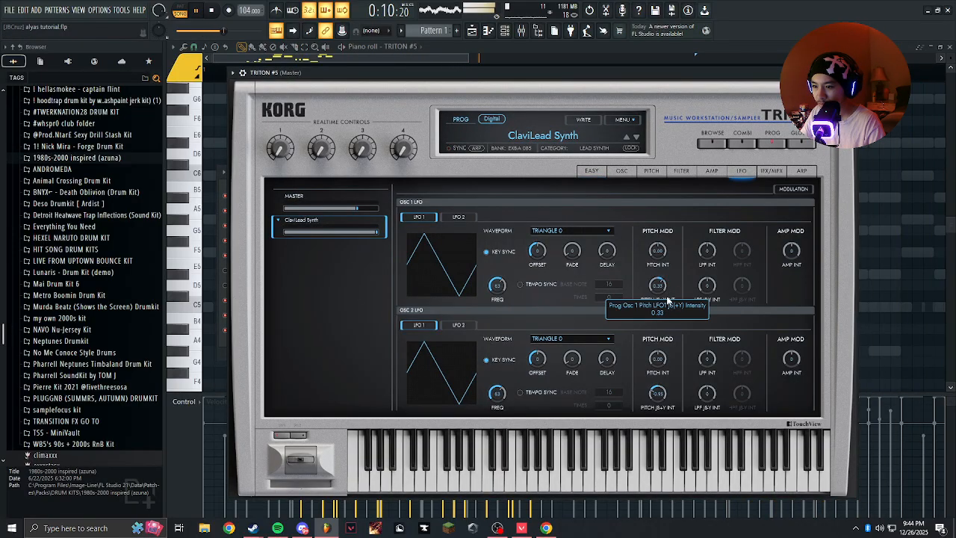
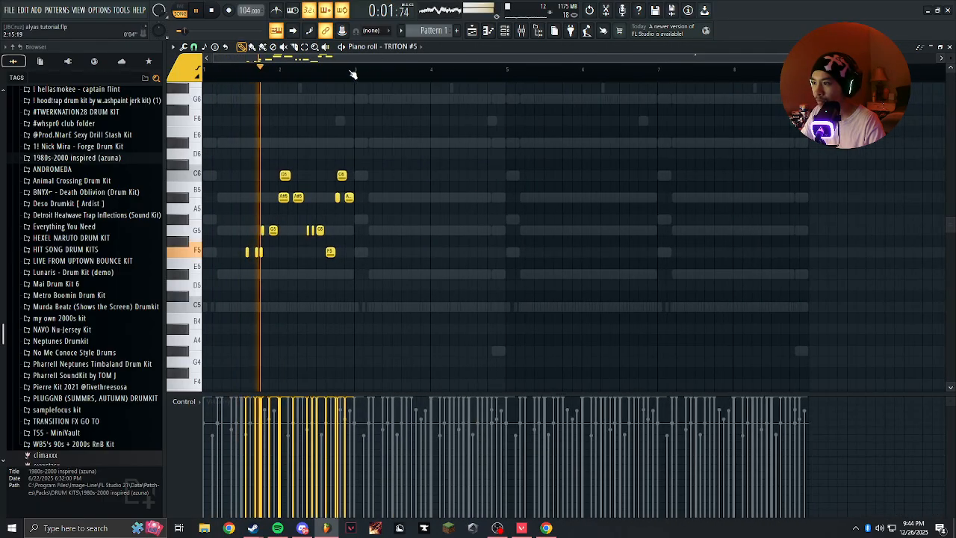
# Duplicate the two-bar TRITON #5 melody three times so it fills bars 1 to 8, and clear the selection.
pyautogui.moveTo(353, 73); pyautogui.dragTo(205, 71)
pyautogui.hotkey('ctrl', 'b')
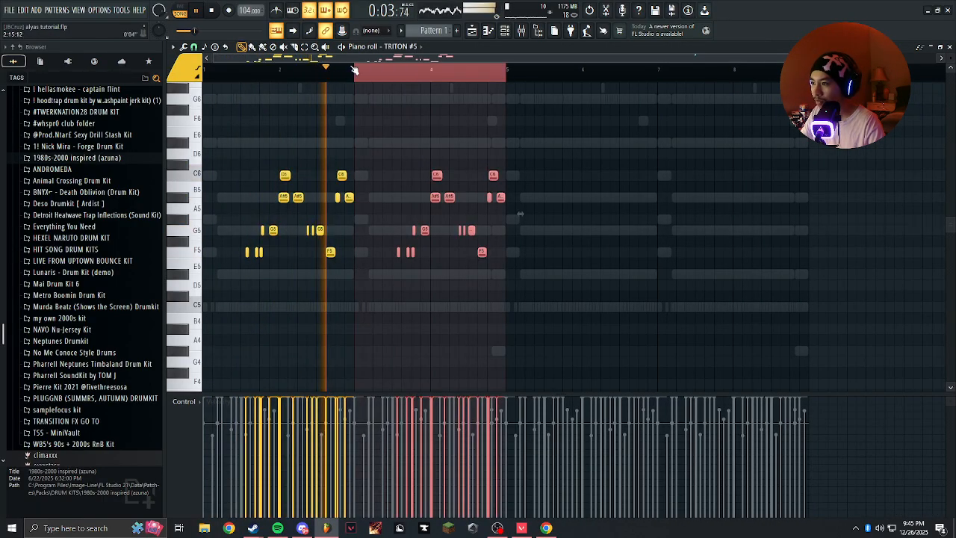
pyautogui.hotkey('ctrl', 'b')
pyautogui.hotkey('ctrl', 'b')
pyautogui.hotkey('ctrl', 'd')
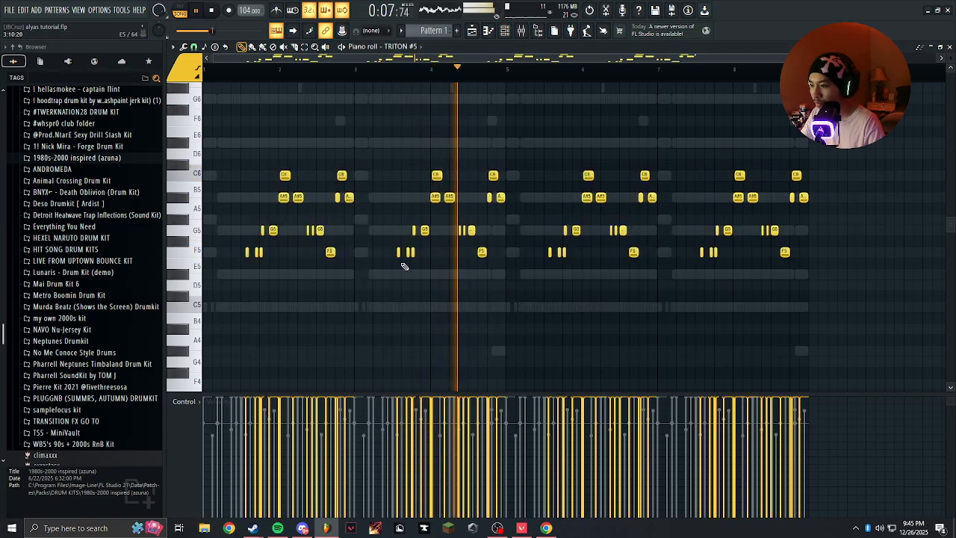
# Replay the pattern and try removing the first two F5 notes of the melody copy in bar 3.
pyautogui.press('space')
pyautogui.press('space')
pyautogui.scroll(4, 384, 258)
pyautogui.moveTo(383, 258); pyautogui.dragTo(589, 275)
pyautogui.scroll(-4, 542, 259)
pyautogui.scroll(4, 491, 275)
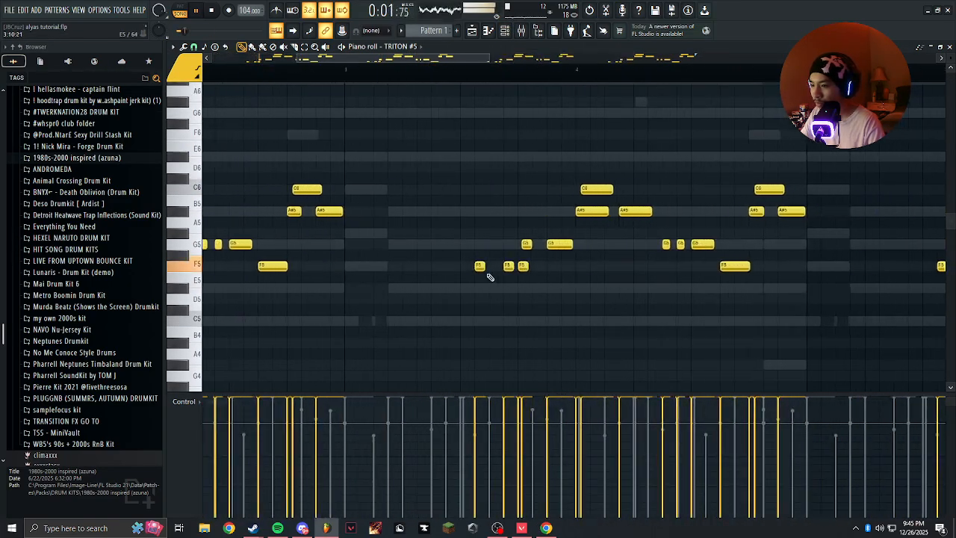
pyautogui.scroll(2, 481, 267)
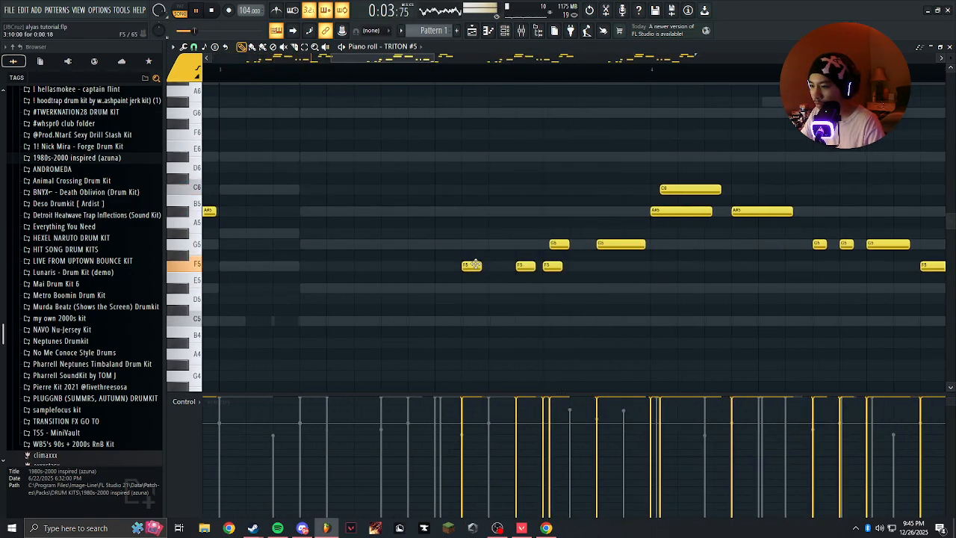
pyautogui.scroll(-2, 521, 271)
pyautogui.scroll(2, 510, 270)
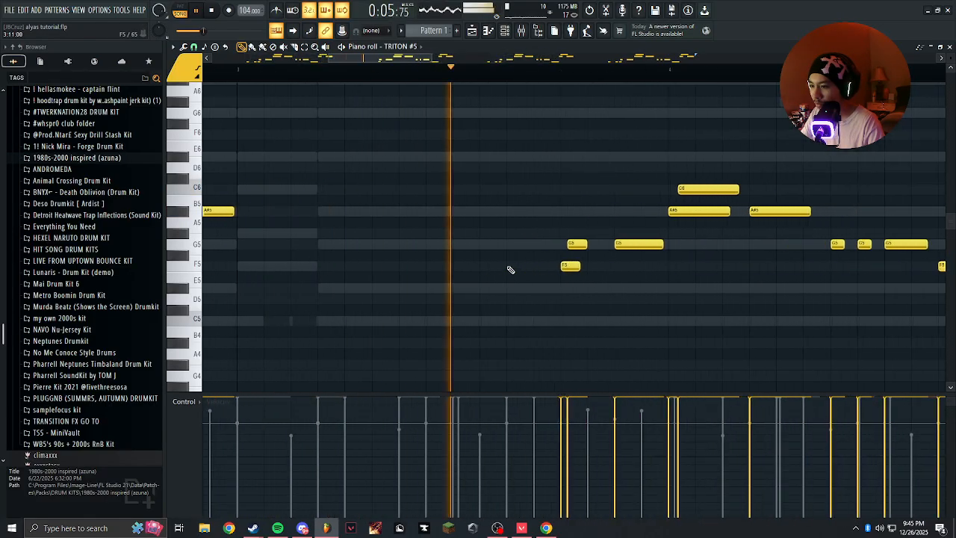
pyautogui.scroll(-2, 510, 269)
pyautogui.scroll(2, 506, 271)
pyautogui.scroll(-2, 502, 269)
# Undo the note removal in bar 3 and duplicate the melody into bars 7 and 8 again.
pyautogui.hotkey('ctrl', 'z')
pyautogui.hotkey('ctrl', 'z')
pyautogui.scroll(-2, 506, 254)
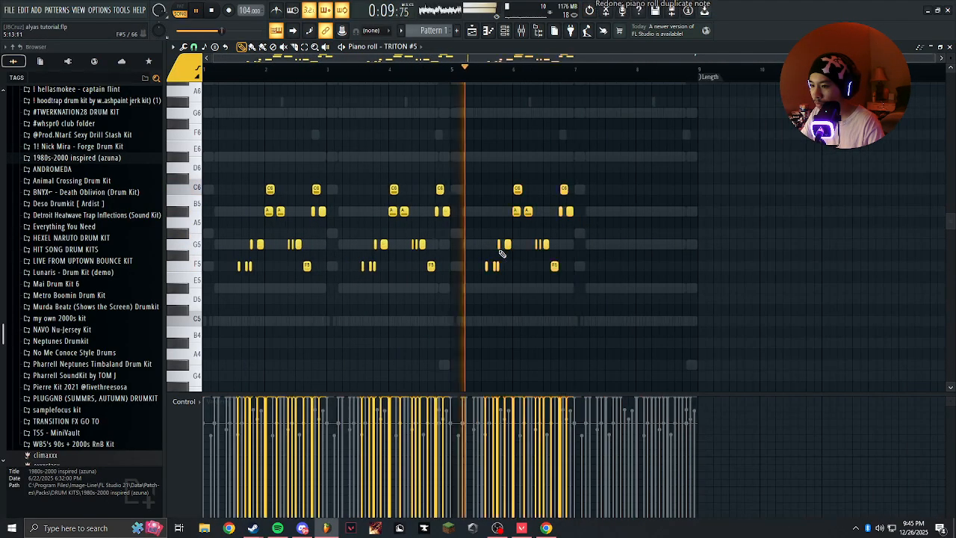
pyautogui.hotkey('ctrl', 'd')
pyautogui.hotkey('ctrl', 'b')
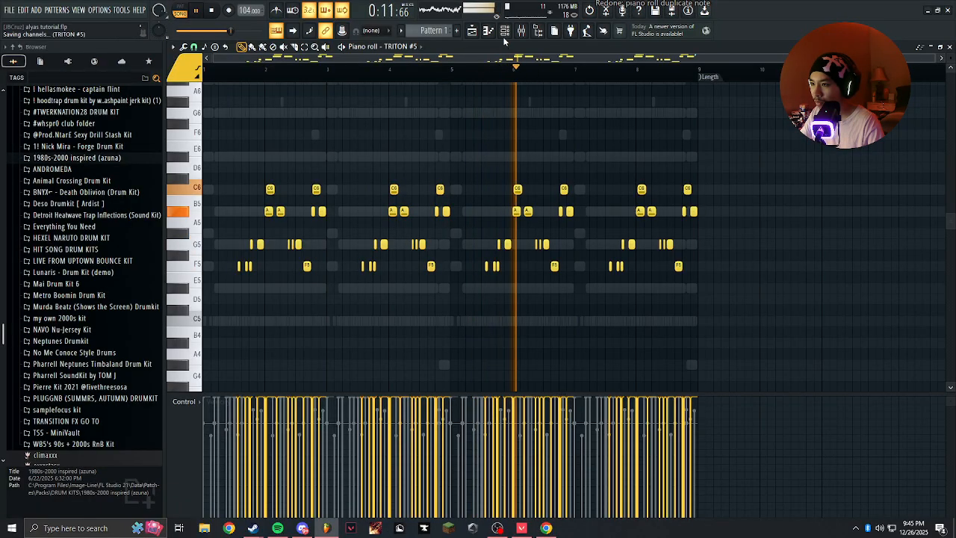
# Examine the duplicated TRITON #5 notes across bars 4 to 8 and restart the pattern playback.
pyautogui.scroll(2, 623, 212)
pyautogui.scroll(-1, 534, 210)
pyautogui.scroll(2, 565, 218)
pyautogui.scroll(-4, 582, 223)
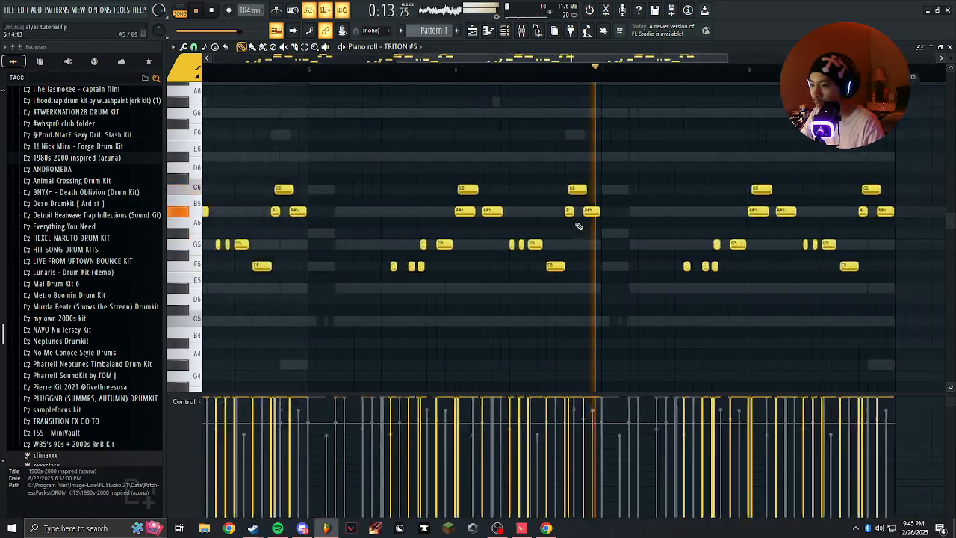
pyautogui.scroll(3, 422, 86)
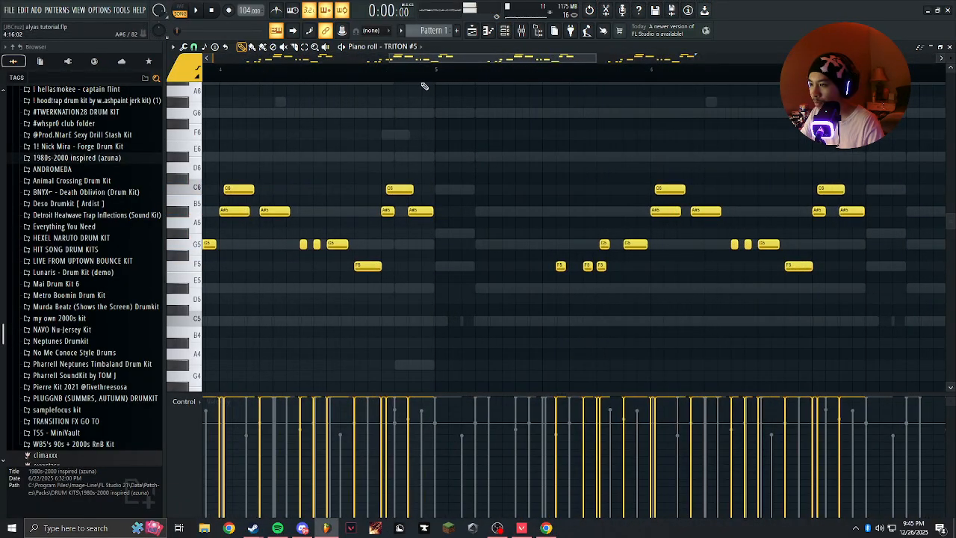
pyautogui.press('space')
pyautogui.scroll(-3, 566, 177)
pyautogui.press('space')
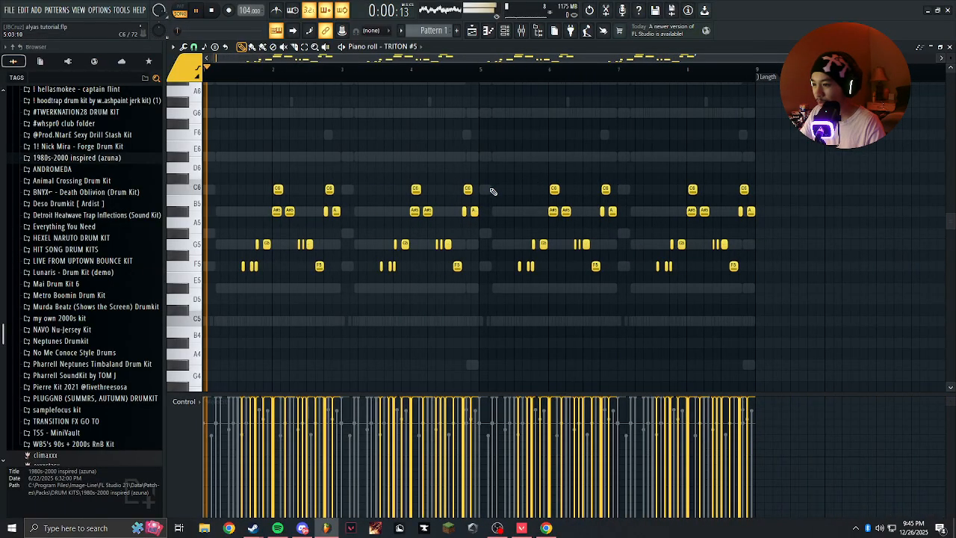
# Raise the A#5 and C6 notes near the end of bar 4 to C6 and D#6 during playback, and stop the pattern.
pyautogui.scroll(4, 463, 202)
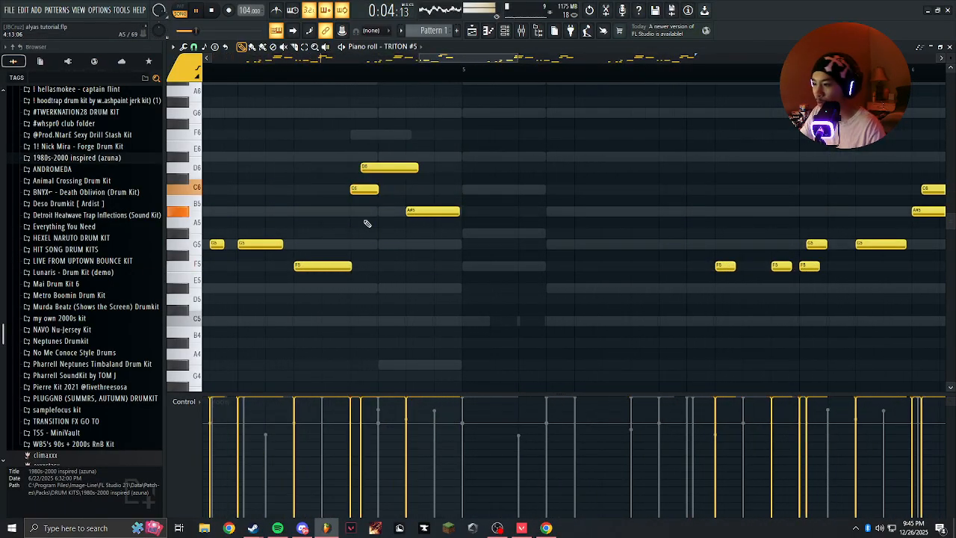
pyautogui.scroll(-4, 351, 229)
pyautogui.scroll(3, 376, 168)
pyautogui.scroll(-4, 382, 153)
pyautogui.scroll(3, 380, 177)
pyautogui.scroll(2, 403, 205)
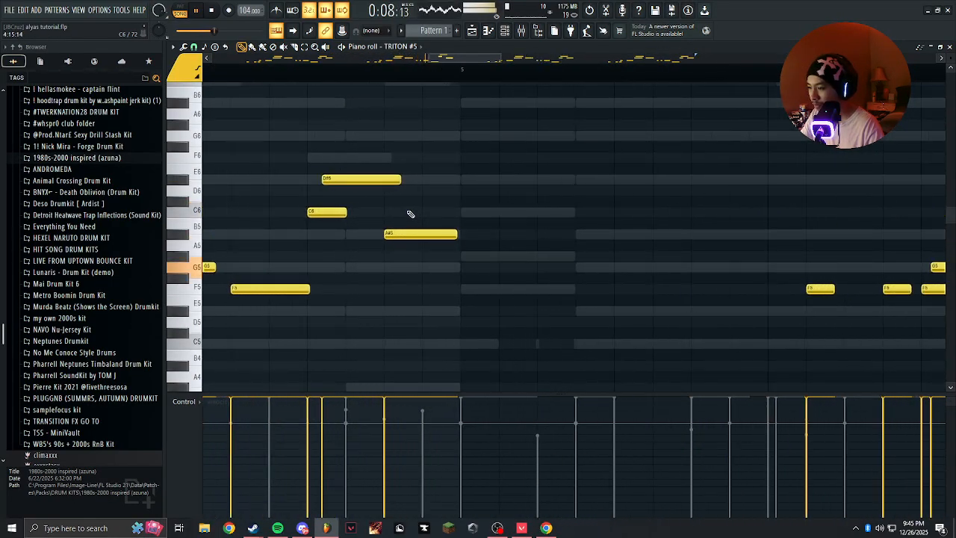
pyautogui.press('space')
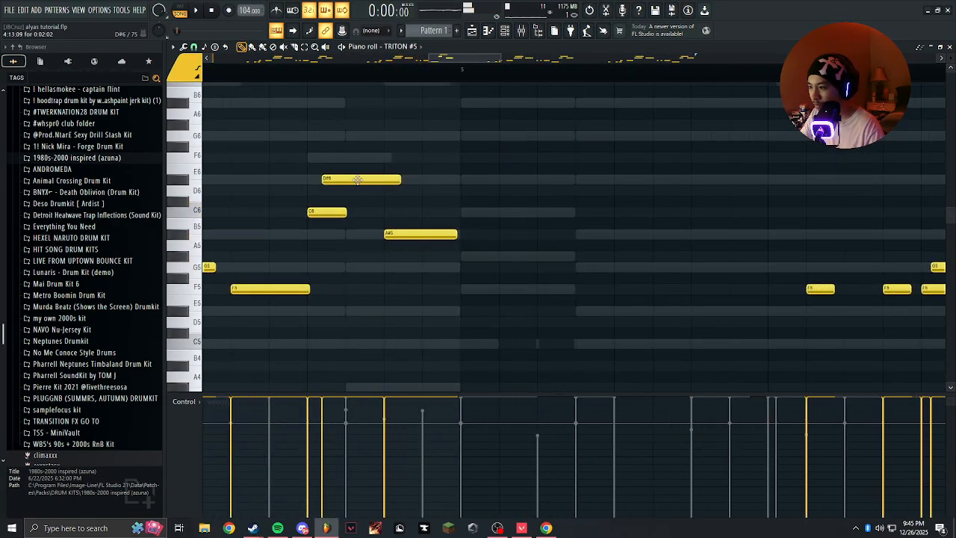
# Lower the D#6 near the end of bar 4 to D6 and raise the bar's last A#5 to C6.
pyautogui.scroll(-4, 337, 191)
pyautogui.scroll(3, 391, 204)
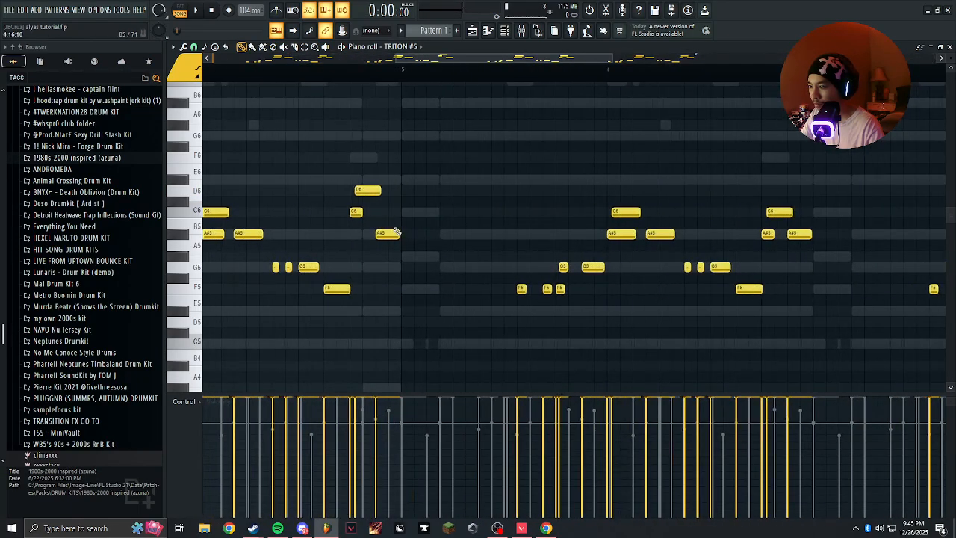
pyautogui.scroll(-3, 355, 75)
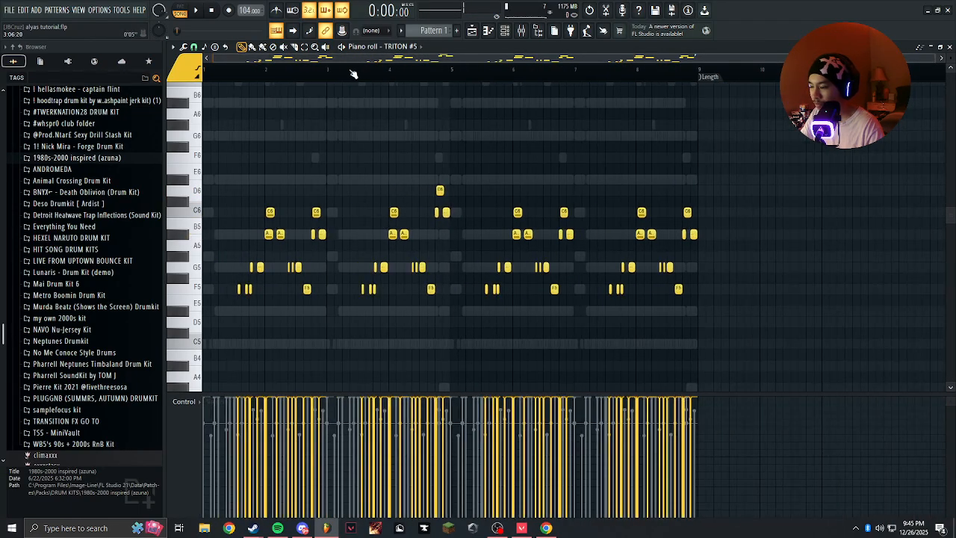
# Raise the last three melody notes of bar 8 by two semitones to C6, D6 and C6.
pyautogui.moveTo(698, 198); pyautogui.dragTo(677, 237)
pyautogui.hotkey('shift', 'Up')
pyautogui.hotkey('shift', 'Up')
pyautogui.keyDown('ctrl'); pyautogui.click(677, 238); pyautogui.keyUp('ctrl')
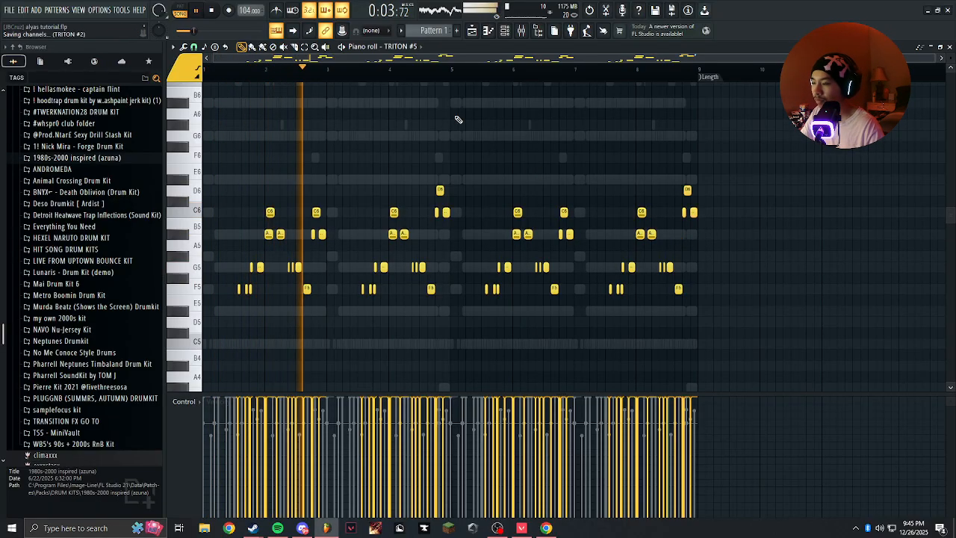
# Show the channel rack, mute KICK - nice, and open the piano roll of the bang channel.
pyautogui.click(505, 30)
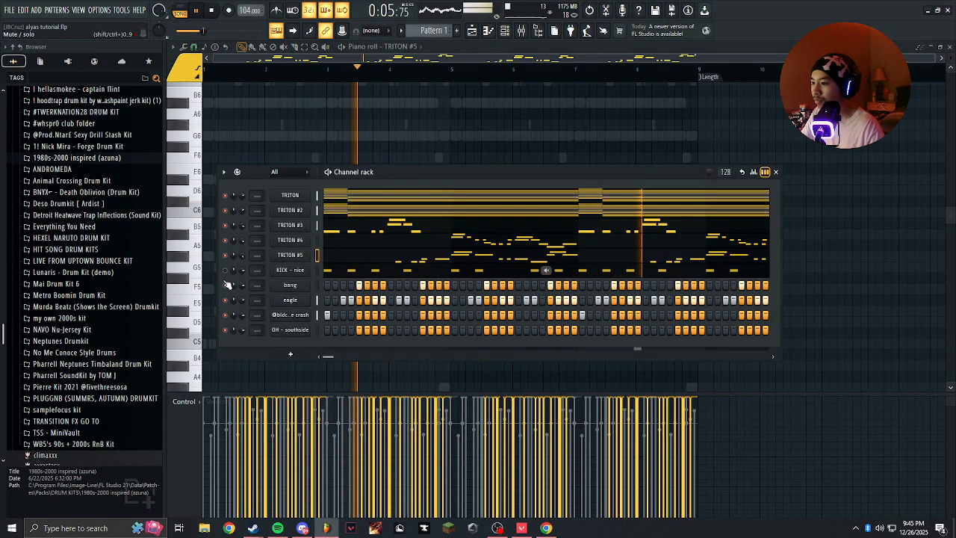
pyautogui.rightClick(316, 283)
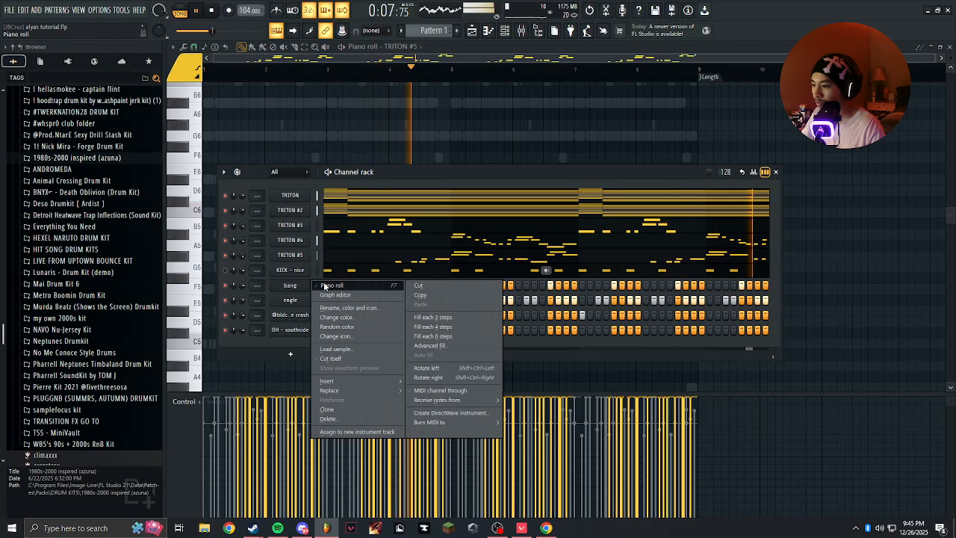
pyautogui.click(319, 284)
pyautogui.press('F6')
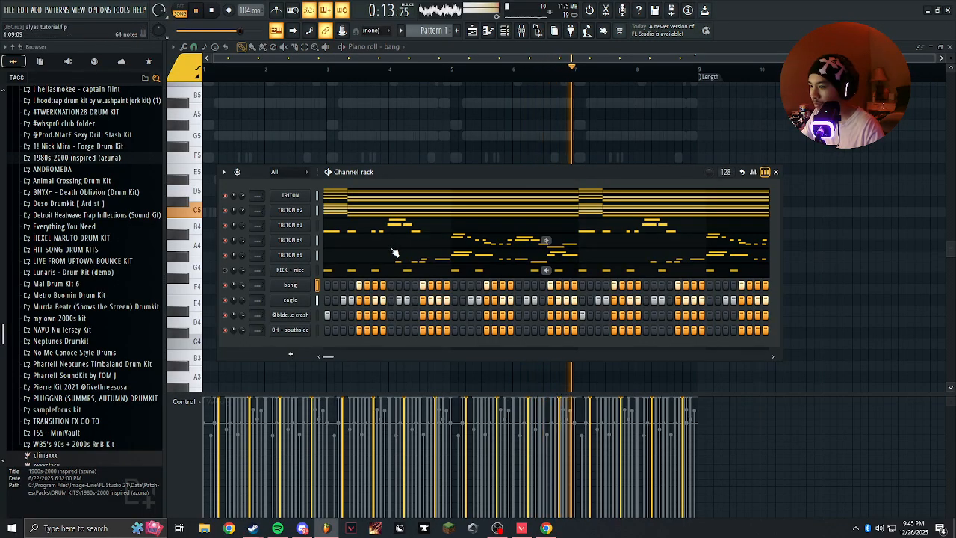
# Reopen the TRITON #5 piano roll and examine the melody in bars 7 and 8 during playback.
pyautogui.click(359, 254)
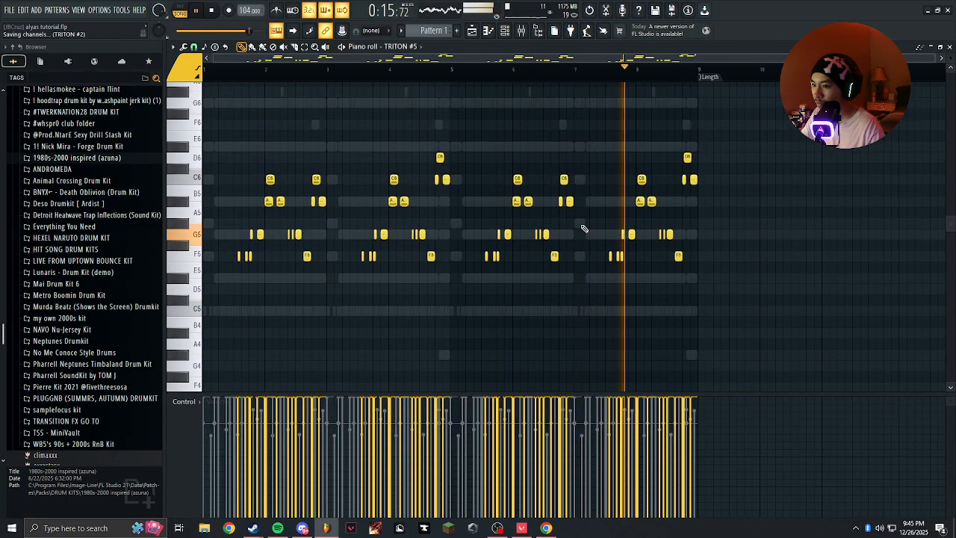
pyautogui.scroll(3, 680, 258)
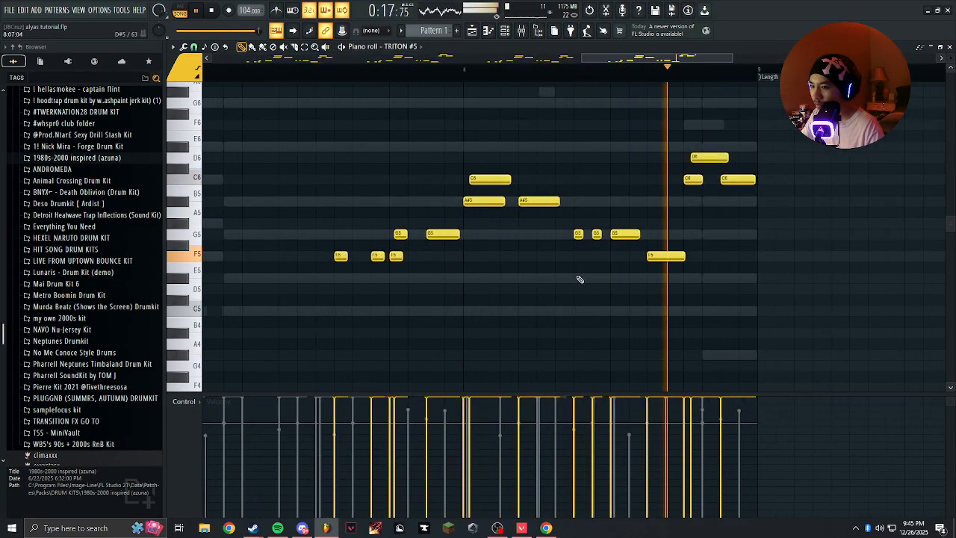
pyautogui.scroll(-4, 576, 273)
# Clone the TRITON #2 channel in the channel rack and stop playback.
pyautogui.click(506, 31)
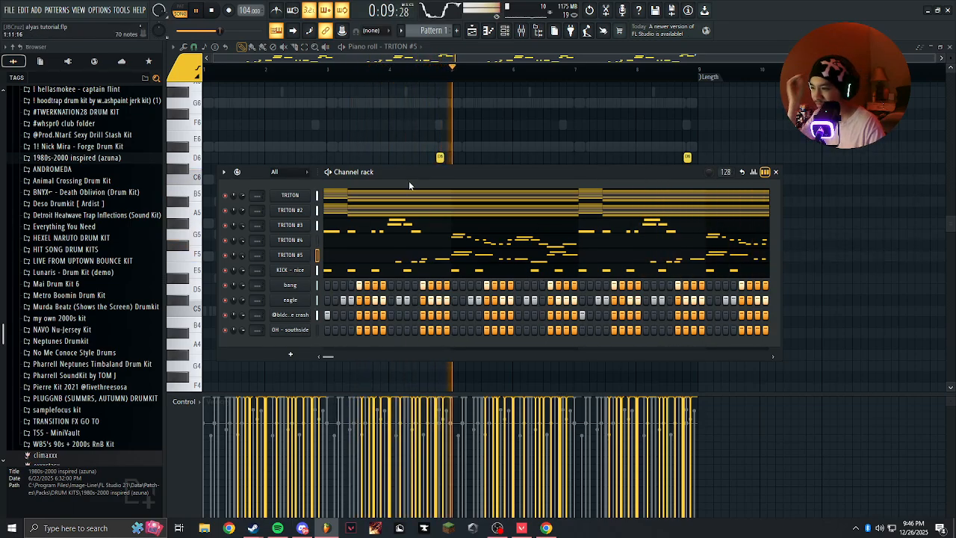
pyautogui.rightClick(290, 214)
pyautogui.press('c')
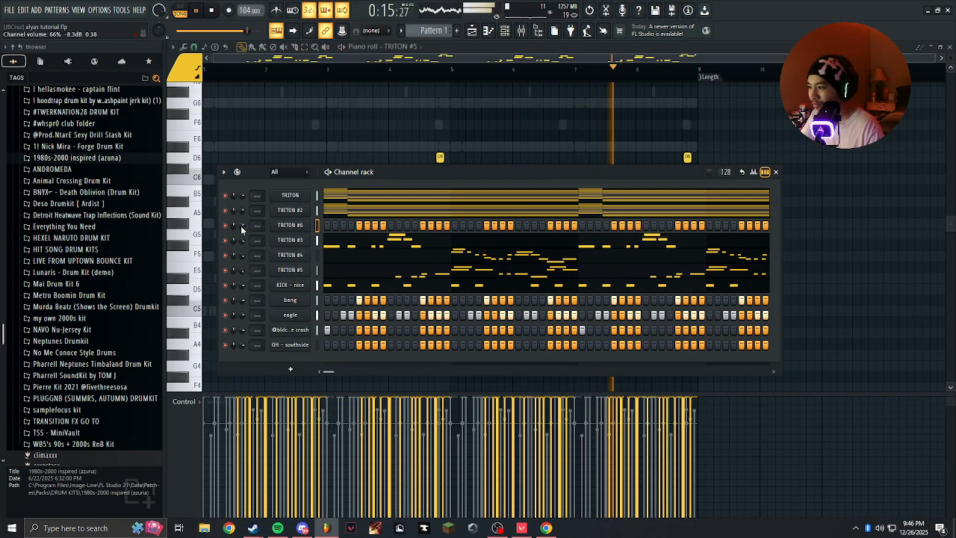
pyautogui.press('space')
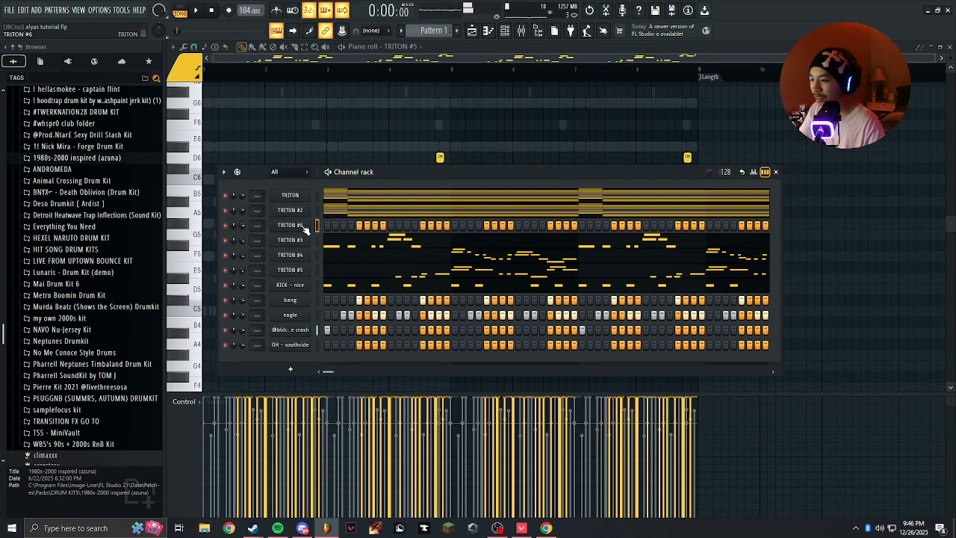
# Load the Noisy Stabber program from the Fast Synth category in TRITON #6, view its Easy page, and close the synth.
pyautogui.click(299, 225)
pyautogui.click(574, 173)
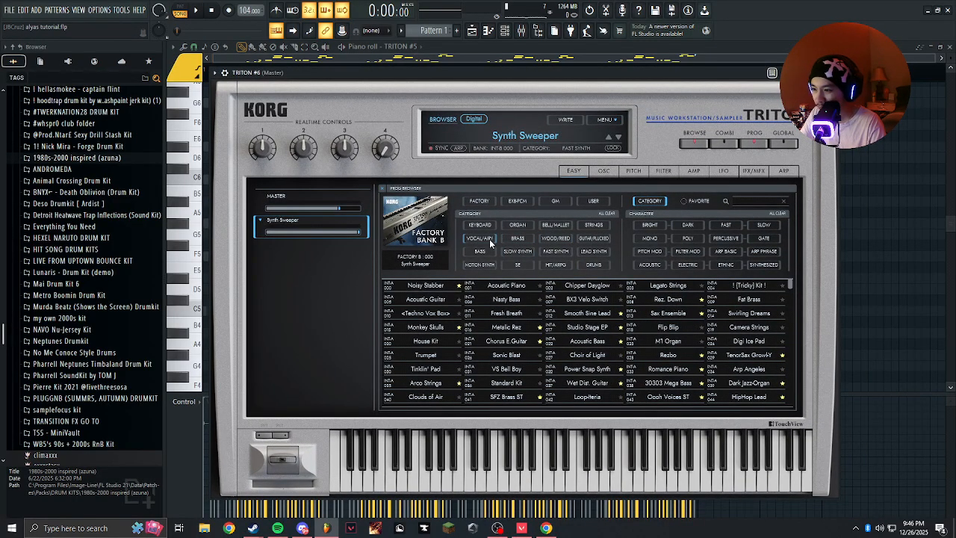
pyautogui.click(556, 252)
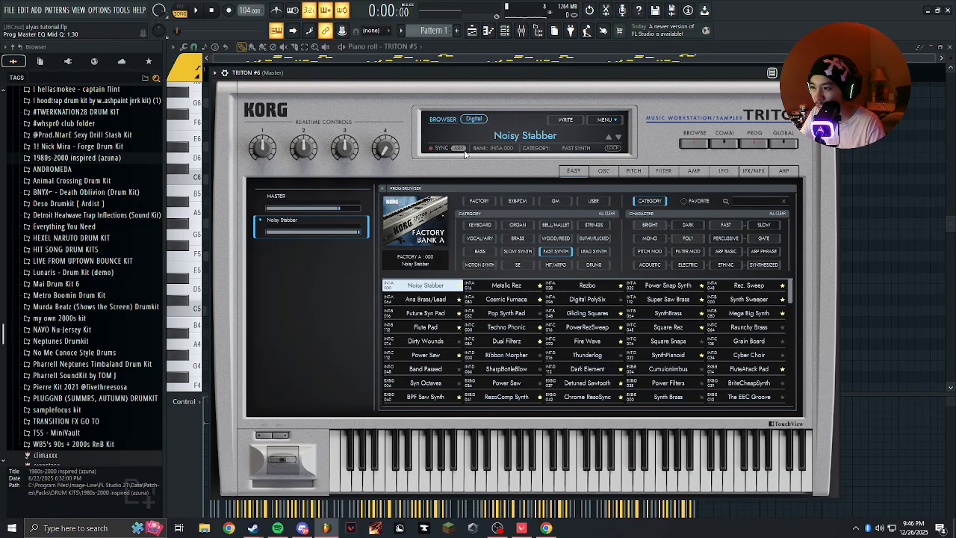
pyautogui.click(572, 171)
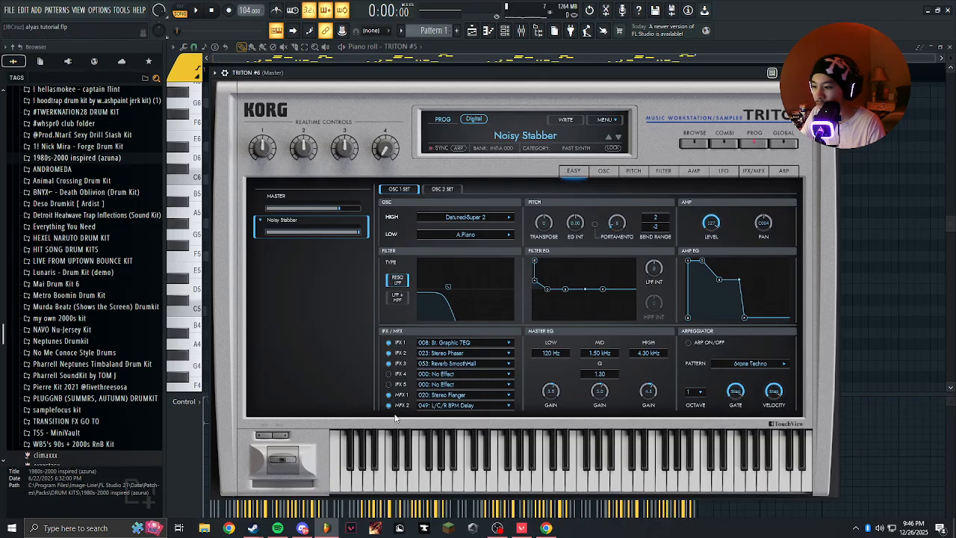
pyautogui.click(832, 72)
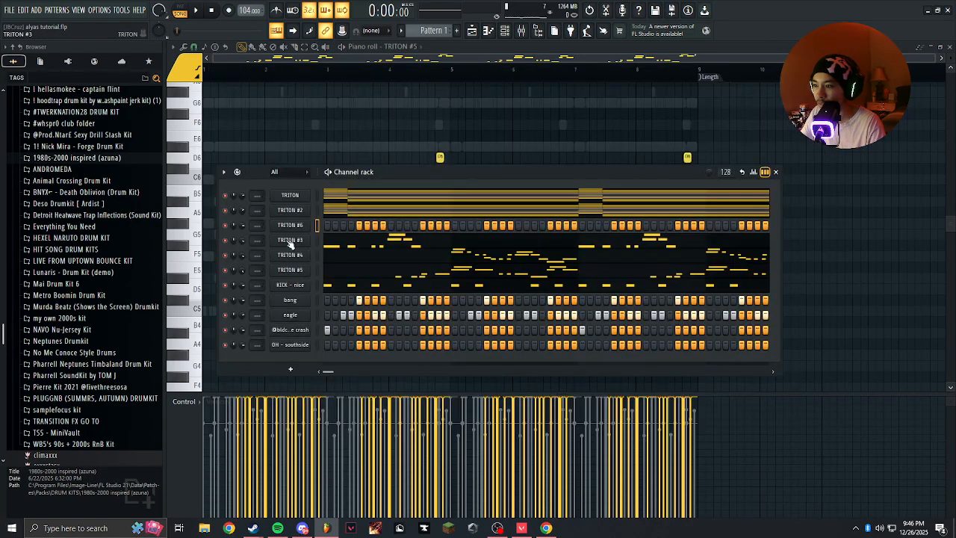
# Mute KICK - nice and open the empty TRITON #6 piano roll.
pyautogui.click(225, 286)
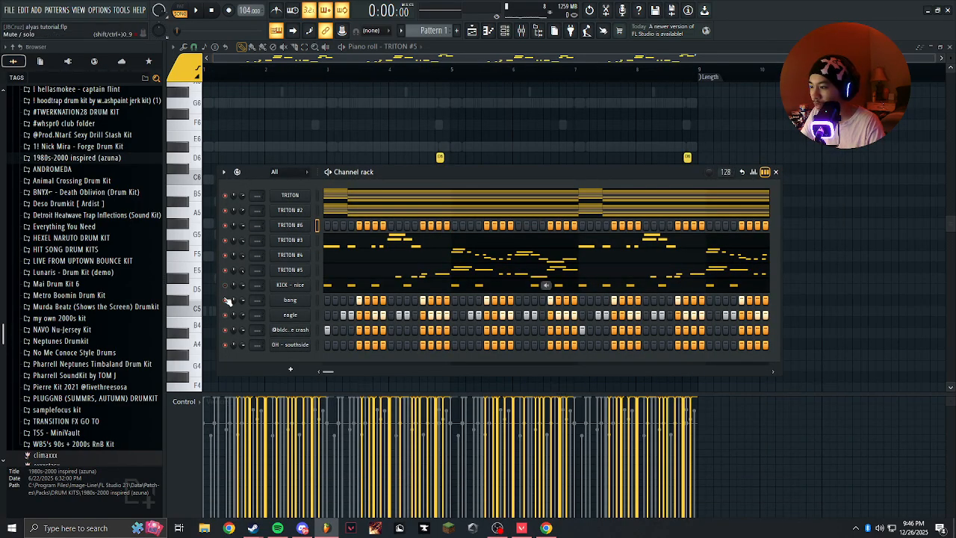
pyautogui.rightClick(295, 225)
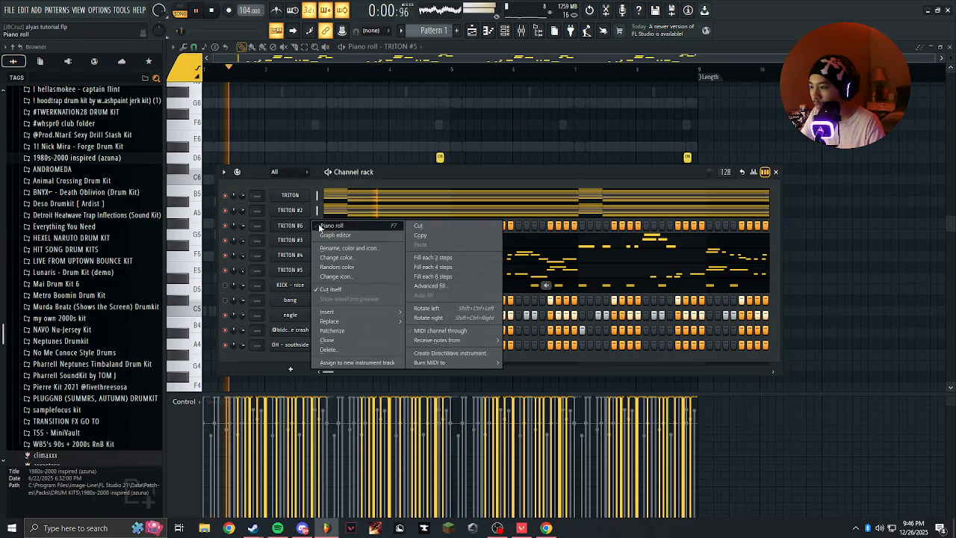
pyautogui.click(332, 228)
# Build a one-step chord stab at 1:01:00 in TRITON #6 from F5, G#5, C6, D#6, G6, A#6 and D7.
pyautogui.scroll(5, 221, 282)
pyautogui.moveTo(224, 297); pyautogui.dragTo(625, 307)
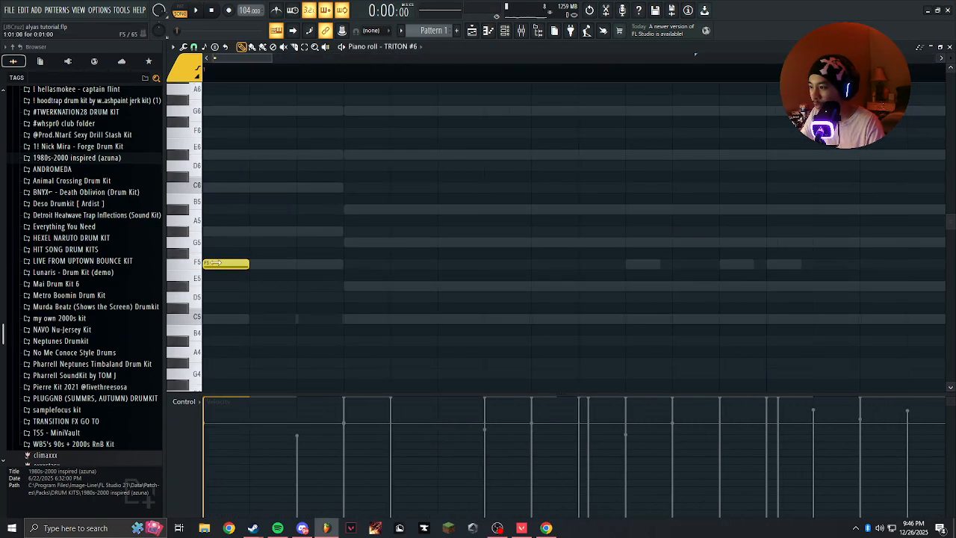
pyautogui.scroll(3, 223, 224)
pyautogui.click(183, 247)
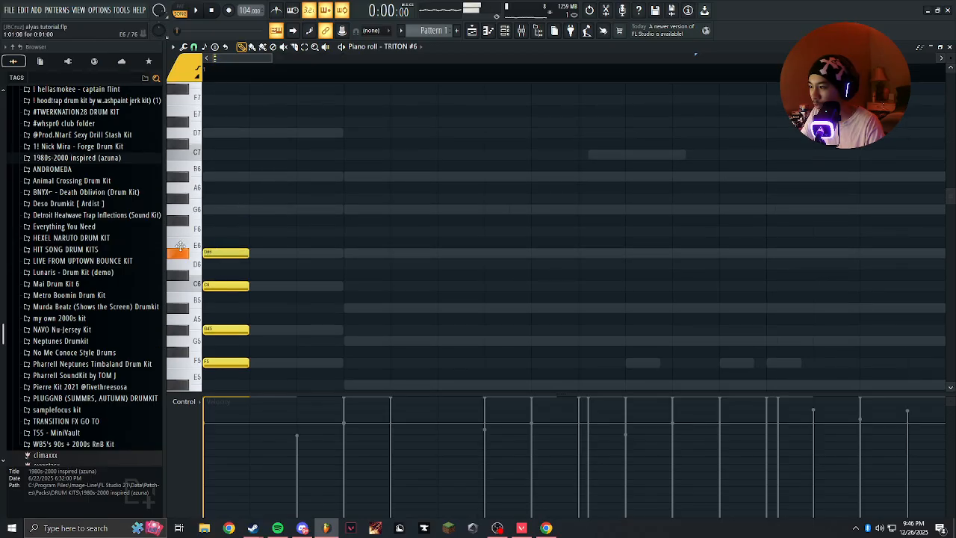
pyautogui.click(229, 133)
pyautogui.scroll(-4, 224, 145)
pyautogui.scroll(11, 231, 160)
pyautogui.scroll(-8, 230, 176)
# Copy the whole seven-note stab to 1:03:00, and place another copy lowered to start on A#3 at 1:04:00.
pyautogui.hotkey('ctrl', 'a')
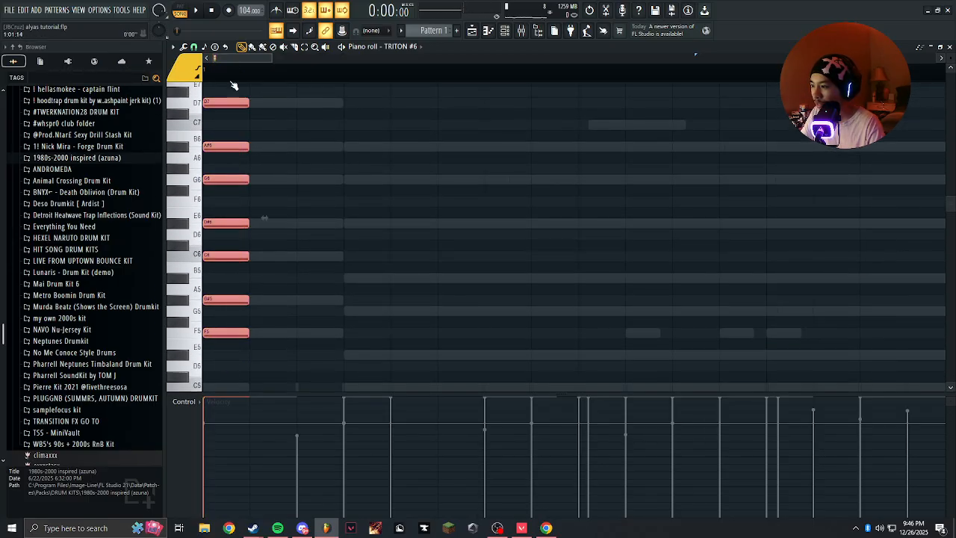
pyautogui.moveTo(233, 336)
pyautogui.mouseDown()
pyautogui.moveTo(320, 330)
pyautogui.moveTo(391, 381)
pyautogui.moveTo(367, 380)
pyautogui.mouseUp()
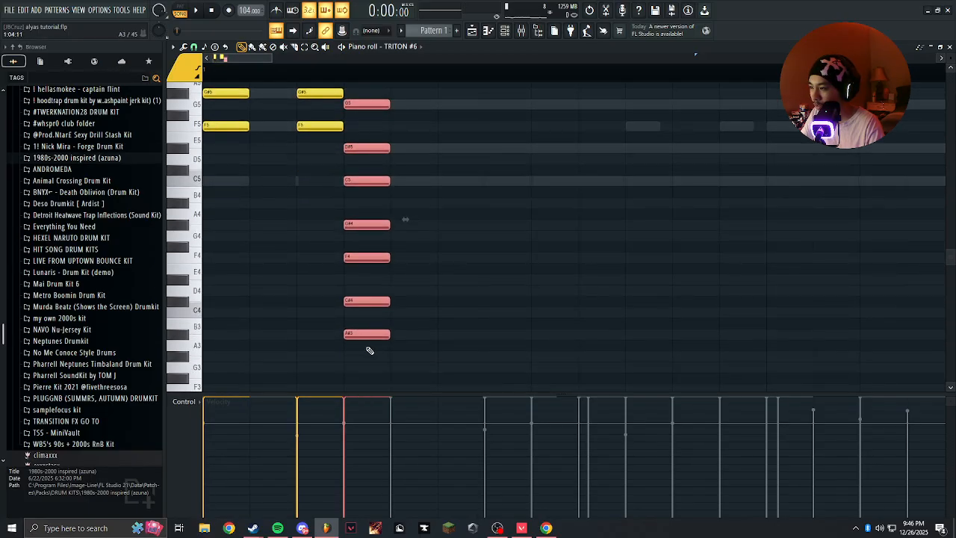
# Replace the lowered stab at 1:04:00 with a seven-note chord of C5, D#5, G5, A#5, D#6, G6 and A#6.
pyautogui.press('Delete')
pyautogui.scroll(6, 366, 332)
pyautogui.click(346, 378)
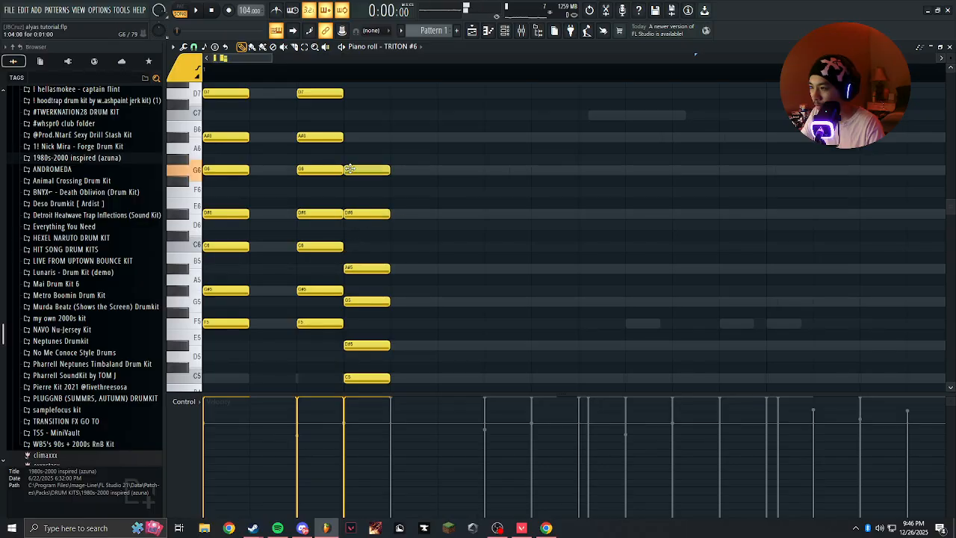
pyautogui.scroll(-2, 363, 157)
pyautogui.scroll(2, 343, 179)
pyautogui.press('space')
pyautogui.scroll(-1, 342, 180)
pyautogui.press('space')
pyautogui.click(375, 180)
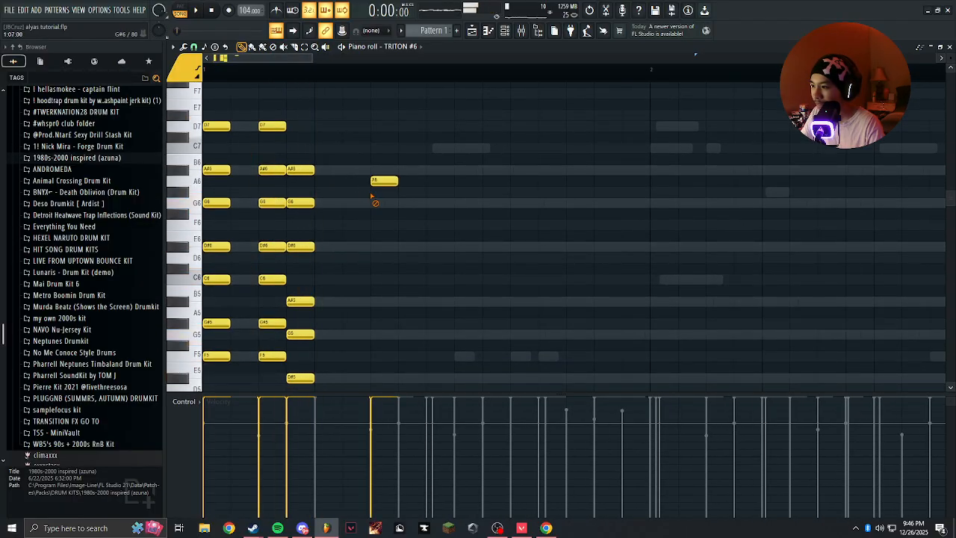
# Mute the TRITON #3, TRITON #4 and eagle channels and play the pattern with the stabs.
pyautogui.click(506, 30)
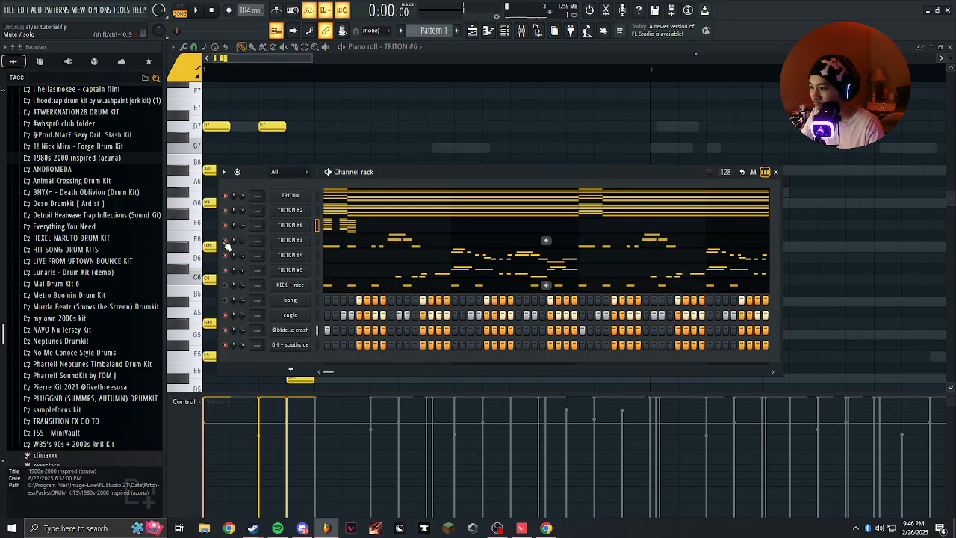
pyautogui.press('space')
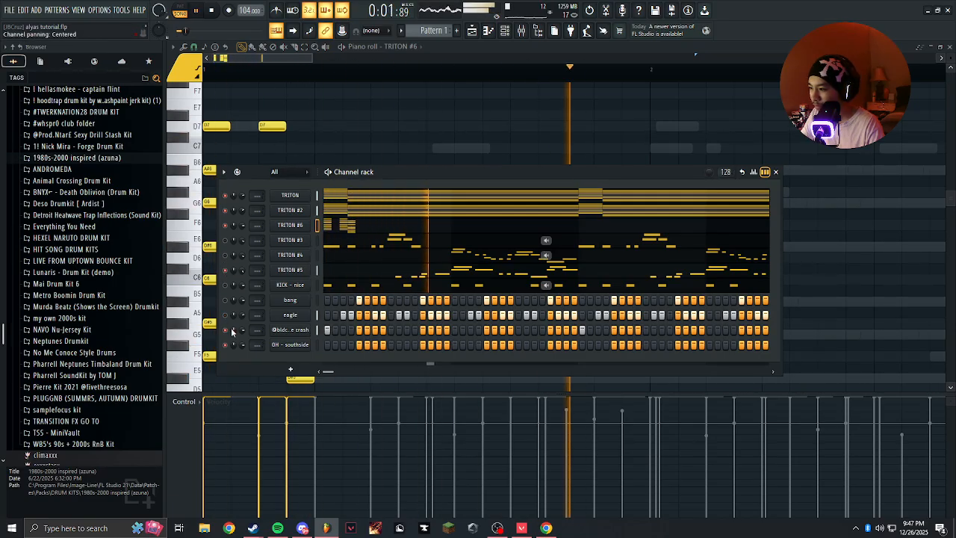
pyautogui.press('space')
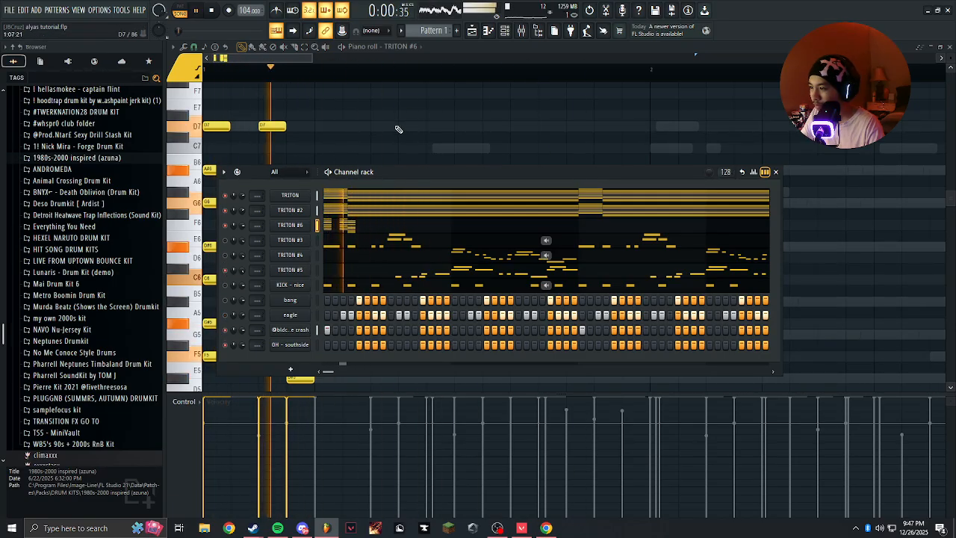
pyautogui.rightClick(397, 129)
pyautogui.press('space')
pyautogui.press('space')
# Copy the C5 stab to 1:06:00, 1:07:00, 1:11:00, 1:12:00, 1:13:00 and 1:15:00 in TRITON #6.
pyautogui.moveTo(299, 155); pyautogui.dragTo(314, 241)
pyautogui.scroll(-7, 314, 242)
pyautogui.press('space')
pyautogui.scroll(4, 314, 299)
pyautogui.scroll(2, 310, 345)
pyautogui.scroll(-2, 306, 332)
pyautogui.moveTo(299, 311); pyautogui.dragTo(609, 310)
pyautogui.press('space')
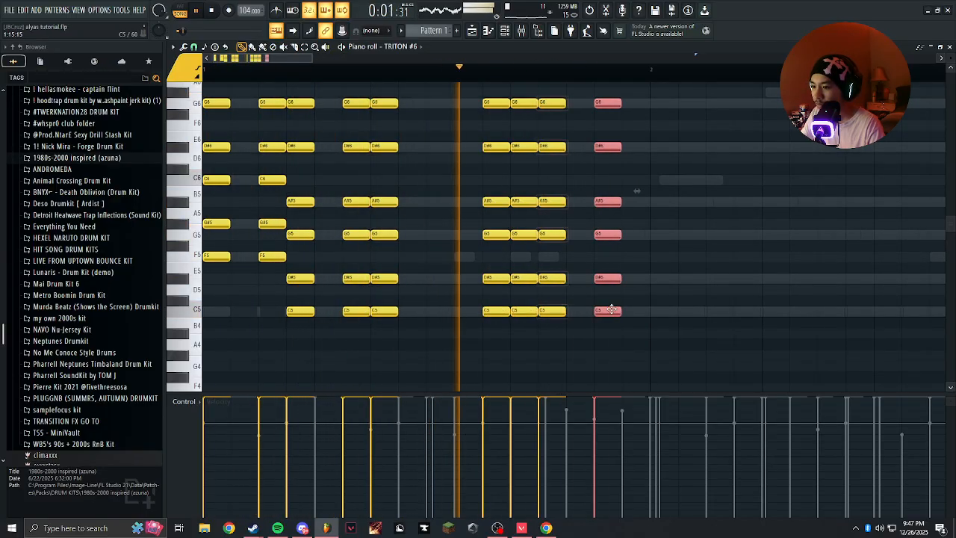
# Delete all seven notes of the stab at 1:13:00.
pyautogui.rightClick(584, 352)
pyautogui.scroll(3, 575, 351)
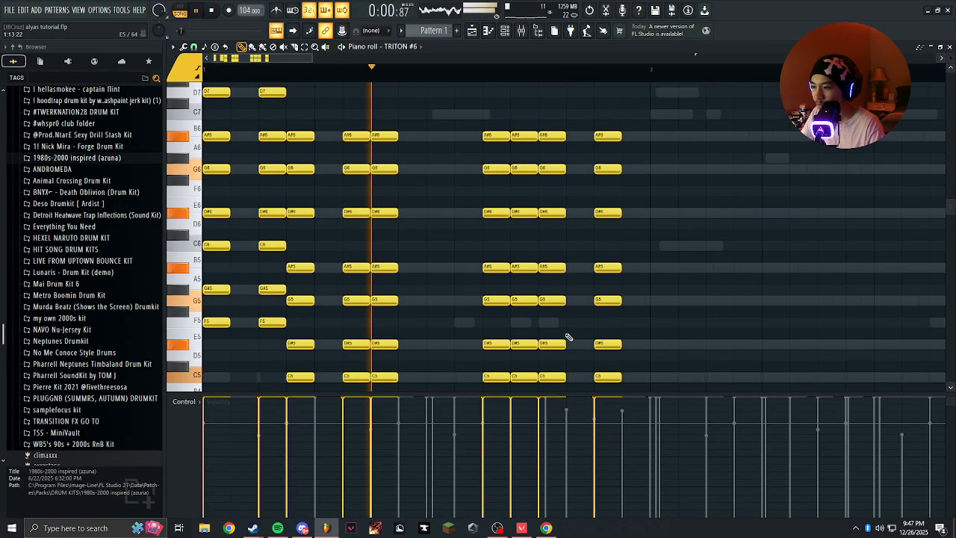
pyautogui.rightClick(552, 344)
pyautogui.rightClick(551, 311)
pyautogui.rightClick(550, 267)
pyautogui.rightClick(549, 234)
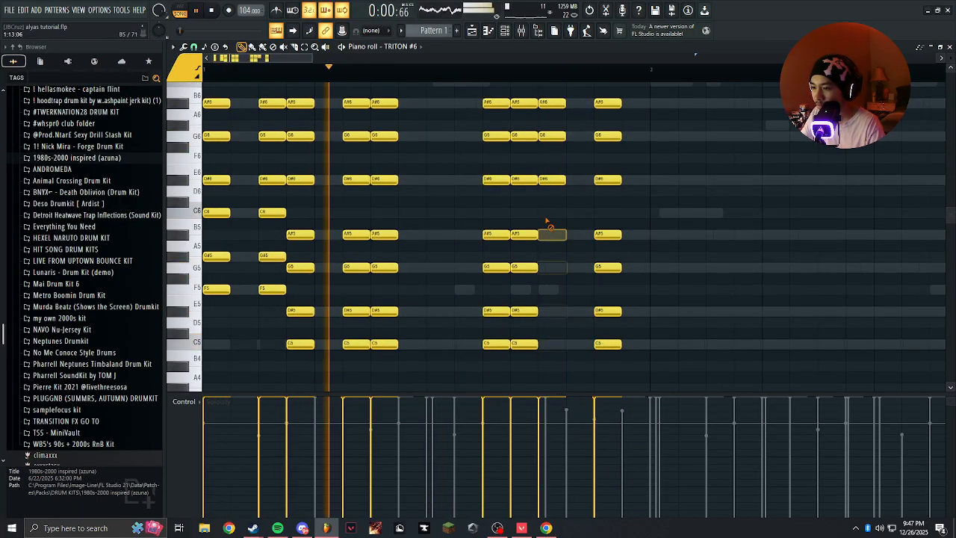
pyautogui.rightClick(551, 180)
pyautogui.rightClick(555, 136)
pyautogui.rightClick(558, 103)
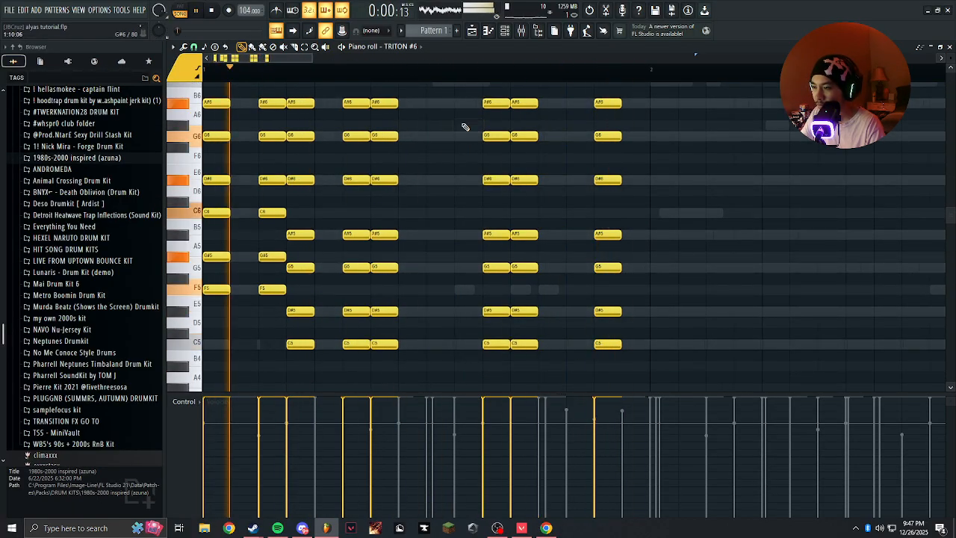
# Duplicate the seven-note stab at 1:12:00 into the adjacent step at 1:13:00.
pyautogui.scroll(-1, 464, 127)
pyautogui.scroll(-1, 461, 128)
pyautogui.scroll(2, 457, 128)
pyautogui.scroll(-2, 460, 128)
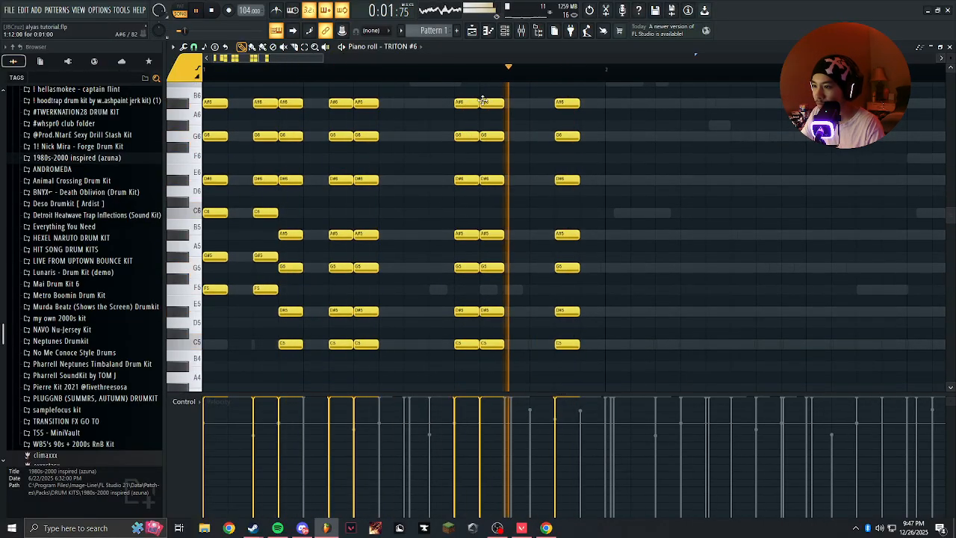
pyautogui.moveTo(489, 88); pyautogui.dragTo(498, 361)
pyautogui.hotkey('ctrl', 'b')
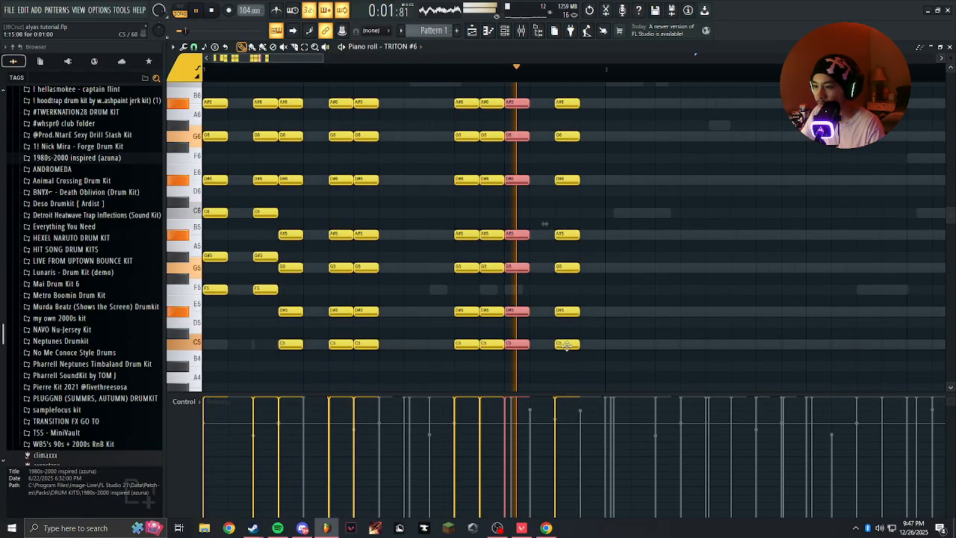
# Copy the C5 stab through bar 2 to steps 1, 4, 7, 8, 9, 11, 13, 14 and 15.
pyautogui.scroll(-2, 569, 355)
pyautogui.moveTo(498, 359); pyautogui.dragTo(520, 104)
pyautogui.press('space')
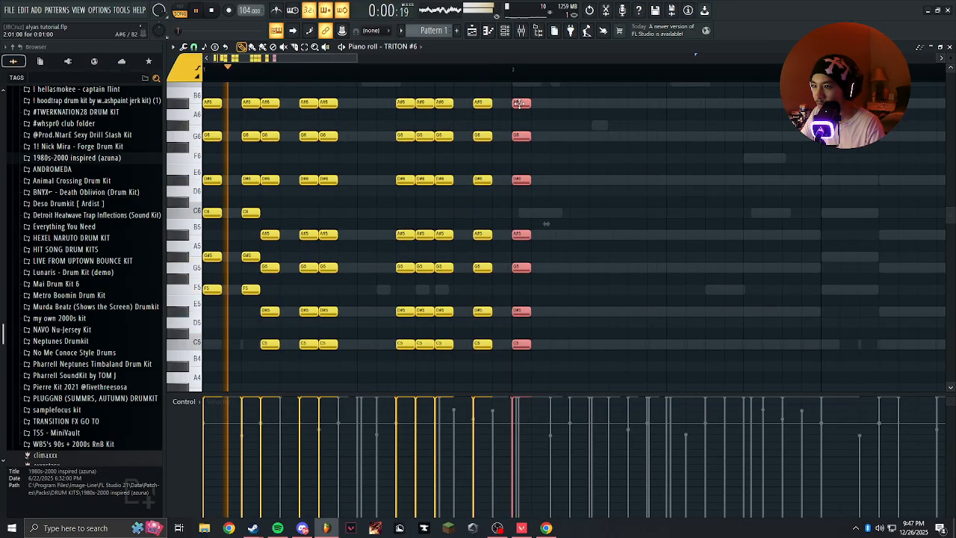
pyautogui.moveTo(517, 103); pyautogui.dragTo(756, 101)
pyautogui.hotkey('ctrl', 'b')
pyautogui.hotkey('ctrl', 'b')
pyautogui.hotkey('ctrl', 'd')
pyautogui.press('space')
# Thin bar 2's last three stabs to C5 at 2:13:00, D#5 at 2:14:00, and G5, A#5, D#6, G6 and A#6 at 2:15:00.
pyautogui.scroll(5, 655, 309)
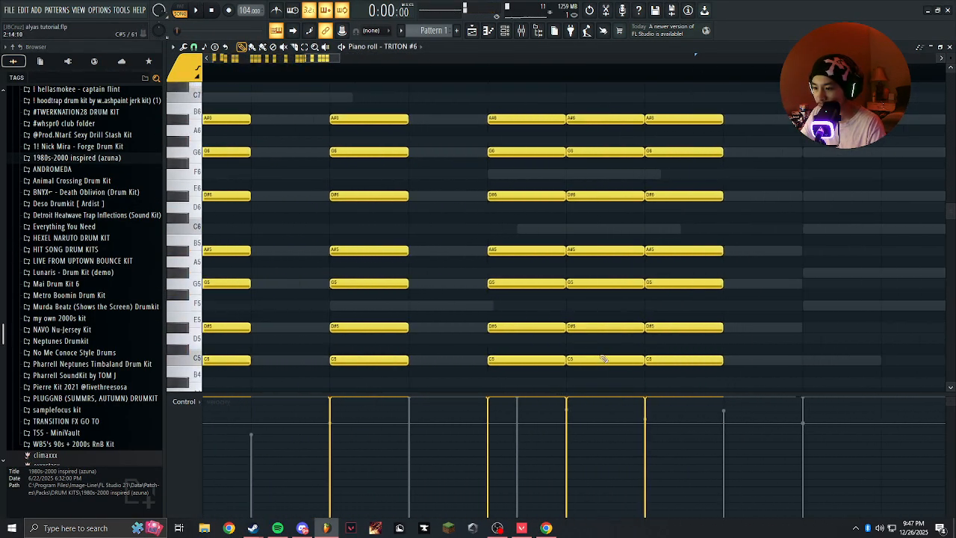
pyautogui.moveTo(607, 281)
pyautogui.mouseDown()
pyautogui.moveTo(602, 118)
pyautogui.moveTo(513, 305)
pyautogui.mouseUp()
pyautogui.moveTo(683, 351); pyautogui.dragTo(683, 329)
pyautogui.scroll(-4, 639, 310)
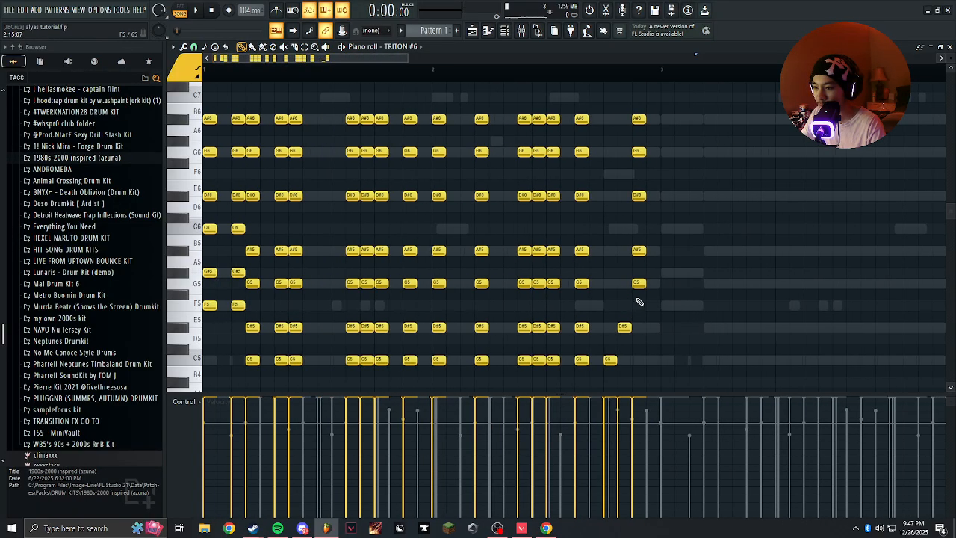
pyautogui.moveTo(653, 138); pyautogui.dragTo(600, 379)
pyautogui.scroll(6, 595, 247)
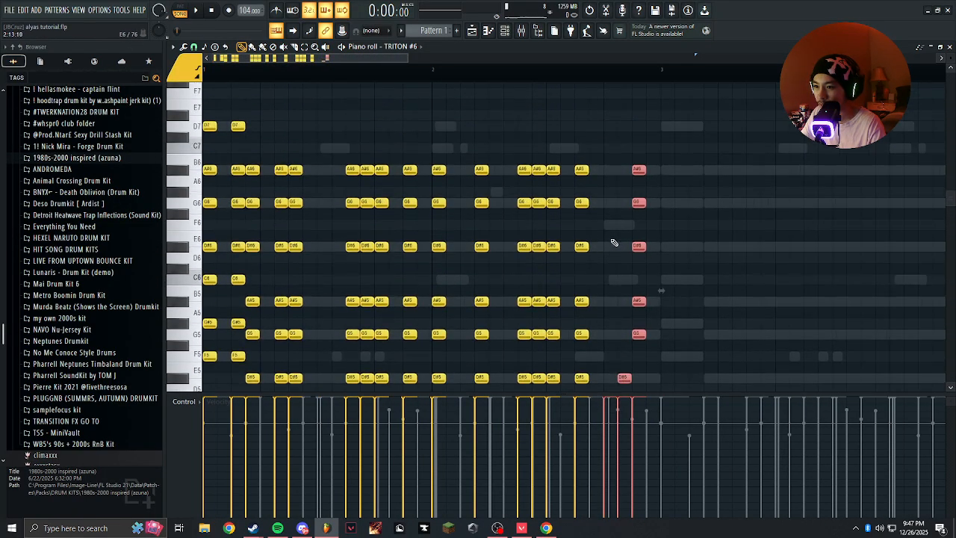
pyautogui.scroll(-2, 614, 241)
pyautogui.keyDown('ctrl'); pyautogui.click(320, 217); pyautogui.keyUp('ctrl')
pyautogui.scroll(-3, 320, 217)
pyautogui.scroll(5, 660, 242)
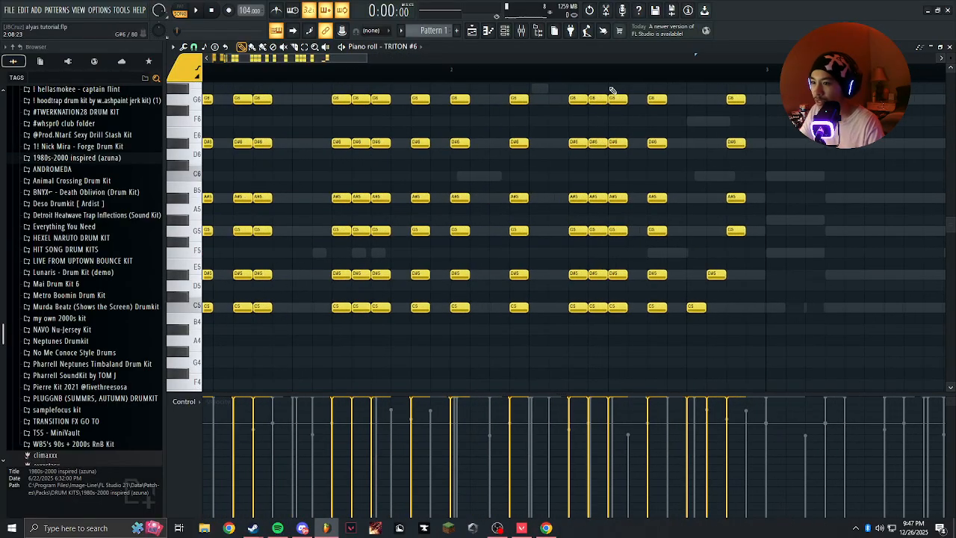
pyautogui.scroll(2, 724, 262)
pyautogui.scroll(-1, 652, 197)
pyautogui.moveTo(706, 90); pyautogui.dragTo(624, 377)
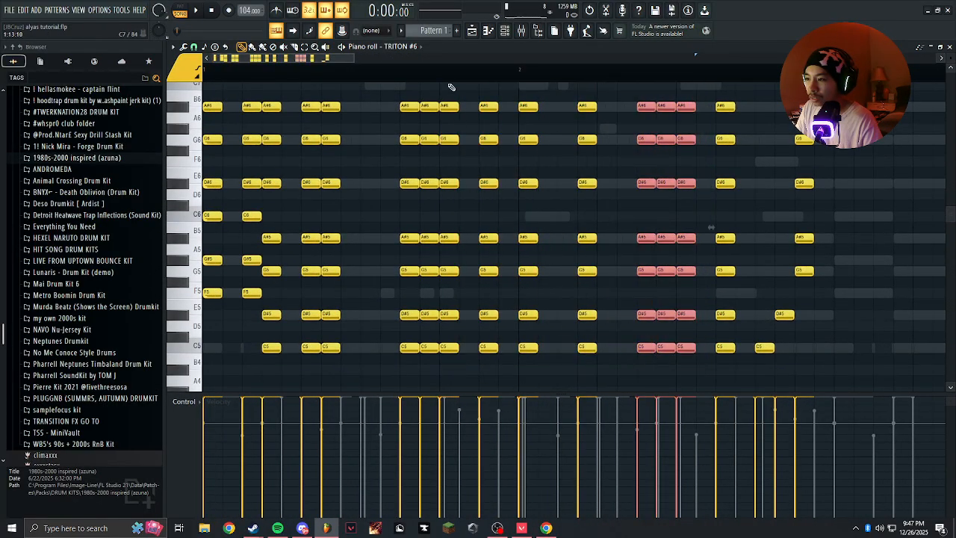
pyautogui.moveTo(459, 73); pyautogui.dragTo(396, 326)
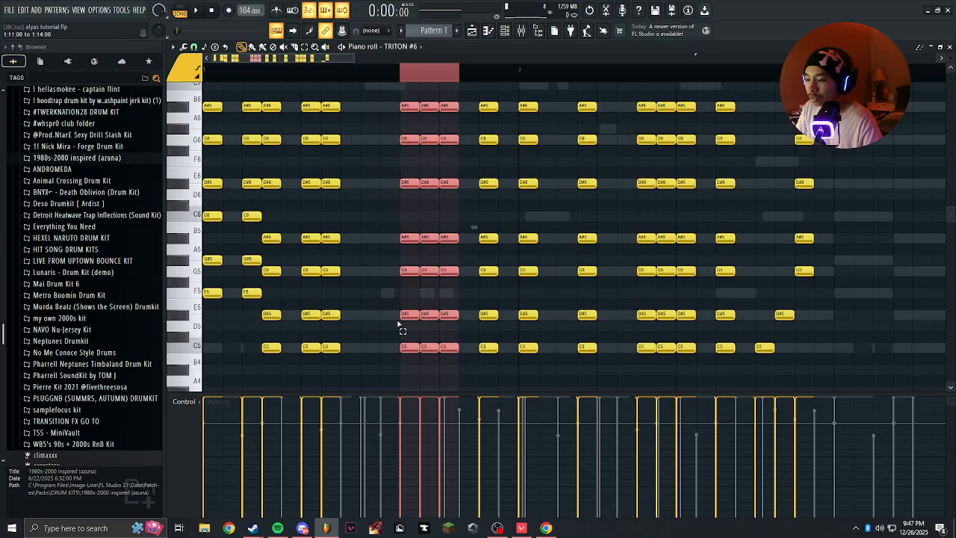
pyautogui.click(688, 122)
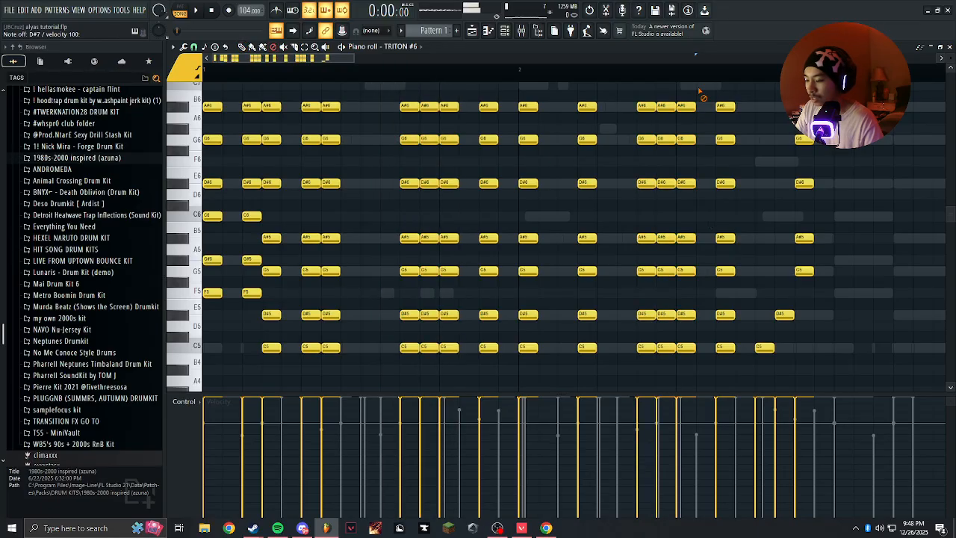
# Select the stabs on steps 3, 4, 6, 7 and 11 to 13 of bar 1 and 7 to 9 of bar 2, and shorten them slightly.
pyautogui.moveTo(699, 90); pyautogui.dragTo(632, 350)
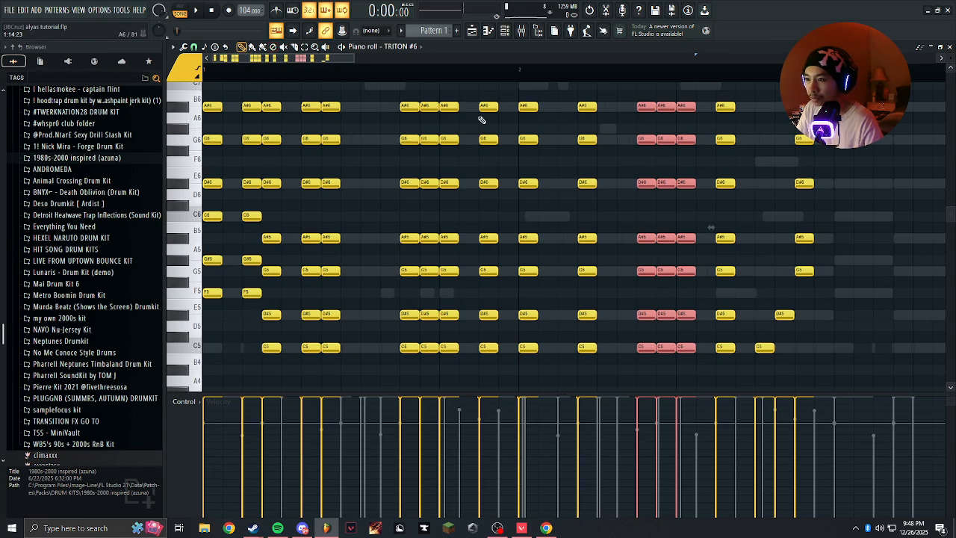
pyautogui.moveTo(435, 160); pyautogui.dragTo(390, 354)
pyautogui.moveTo(342, 107); pyautogui.dragTo(287, 374)
pyautogui.scroll(2, 281, 111)
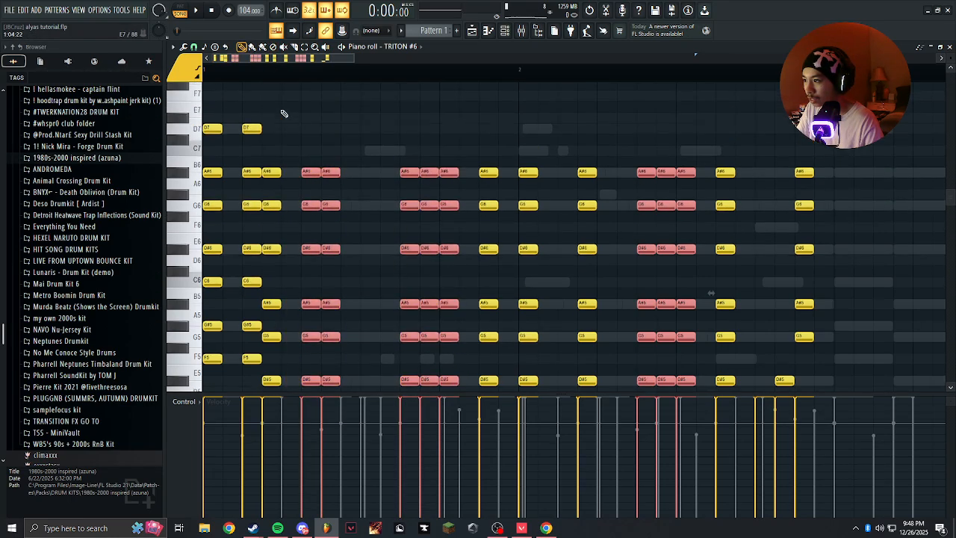
pyautogui.scroll(-1, 333, 208)
pyautogui.scroll(-1, 301, 163)
pyautogui.scroll(1, 274, 125)
pyautogui.moveTo(288, 84); pyautogui.dragTo(242, 395)
pyautogui.scroll(4, 320, 380)
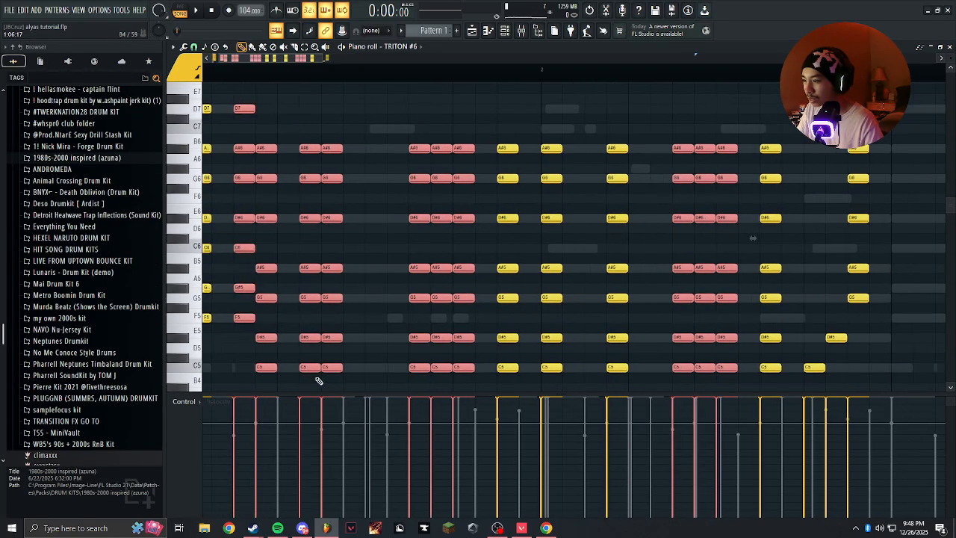
pyautogui.scroll(-2, 331, 344)
pyautogui.scroll(1, 380, 342)
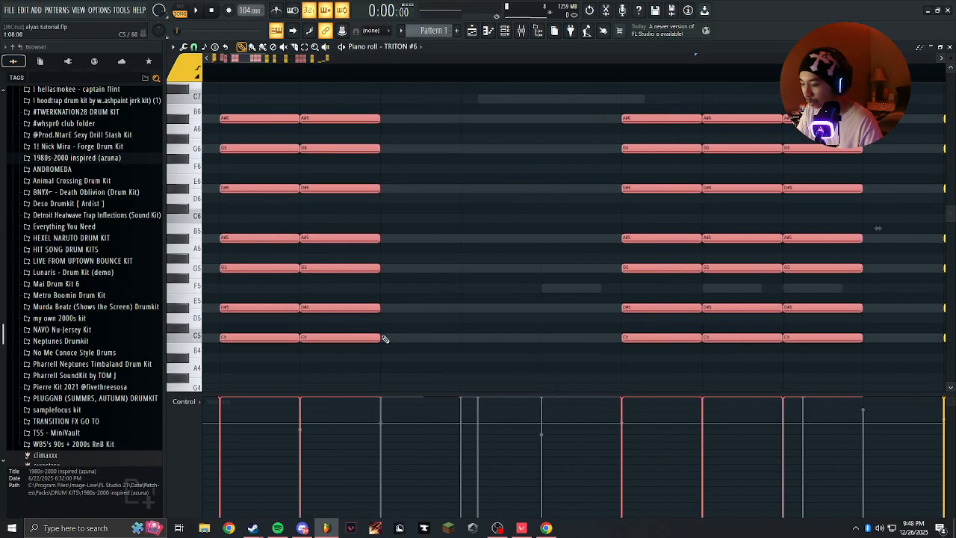
pyautogui.moveTo(371, 339); pyautogui.dragTo(366, 338)
pyautogui.scroll(-3, 368, 332)
pyautogui.hscroll(-2, 344, 276)
pyautogui.scroll(4, 348, 215)
pyautogui.scroll(-5, 471, 232)
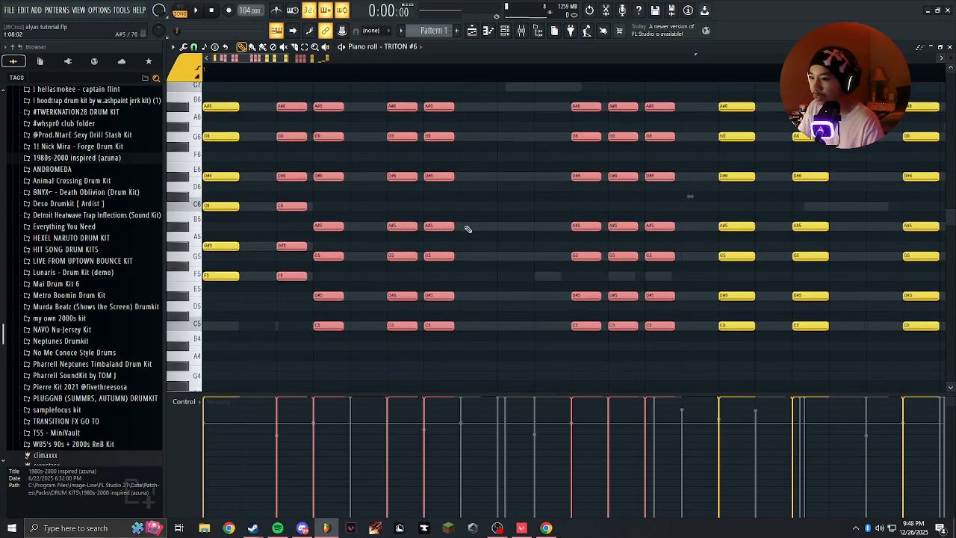
# Readjust the length of the selected stabs to leave a narrow gap between adjacent chords.
pyautogui.scroll(3, 422, 226)
pyautogui.moveTo(405, 227); pyautogui.dragTo(424, 230)
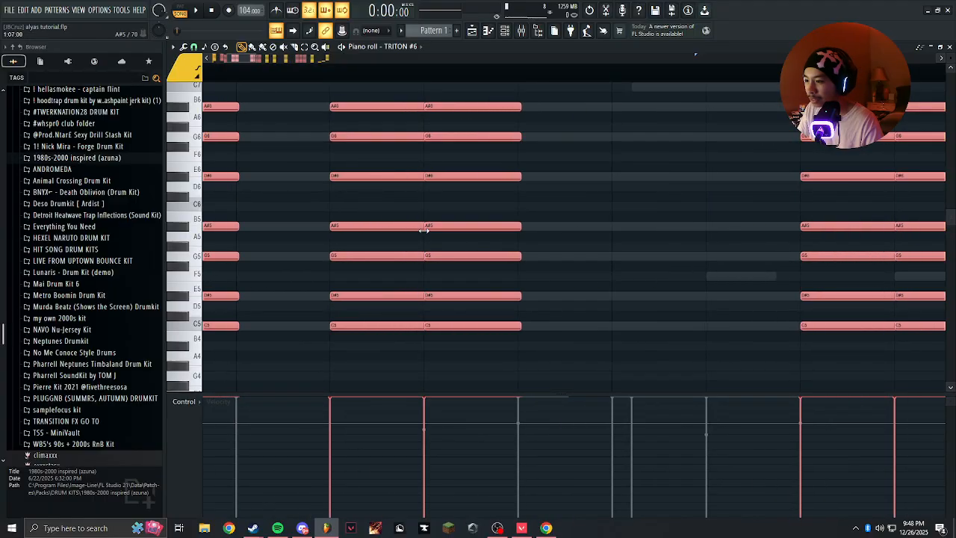
pyautogui.scroll(1, 422, 229)
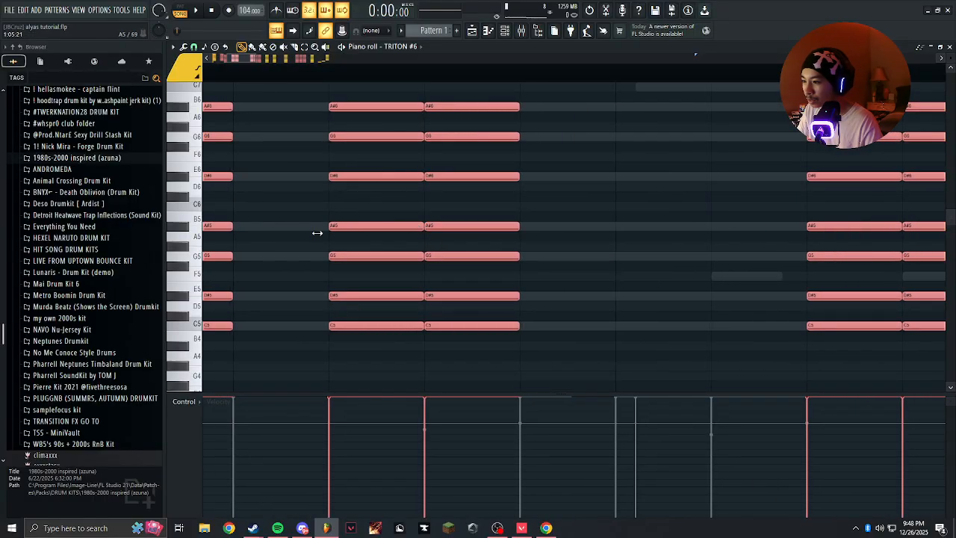
pyautogui.hscroll(-1, 418, 232)
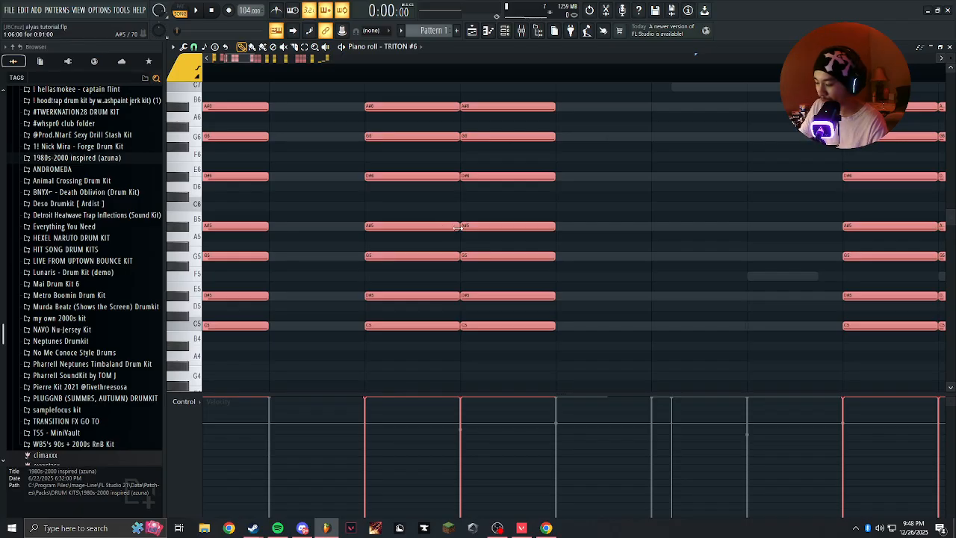
pyautogui.moveTo(459, 227)
pyautogui.mouseDown()
pyautogui.moveTo(448, 227)
pyautogui.moveTo(481, 234)
pyautogui.moveTo(410, 228)
pyautogui.moveTo(441, 228)
pyautogui.mouseUp()
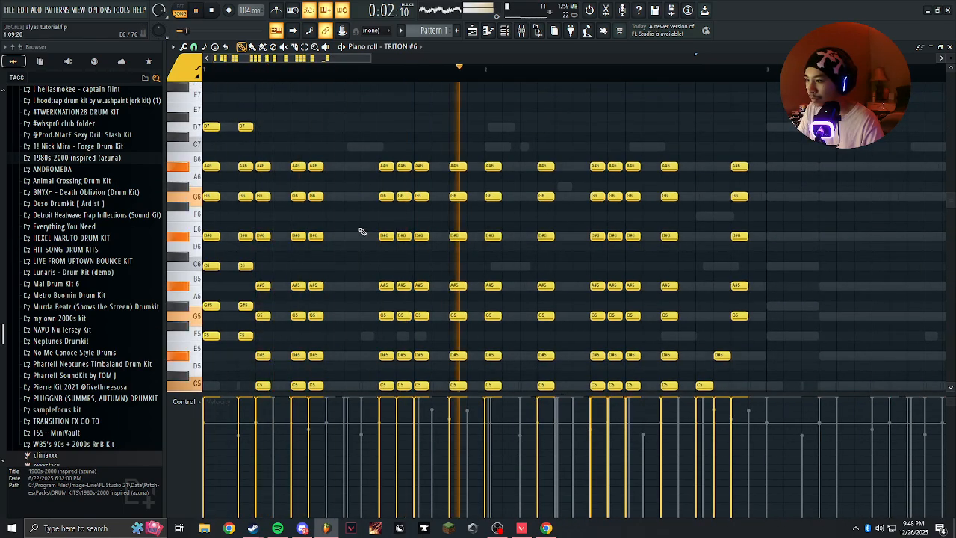
# View the Noisy Stabber settings in the TRITON #6 synth while the pattern plays, and close the synth.
pyautogui.press('F6')
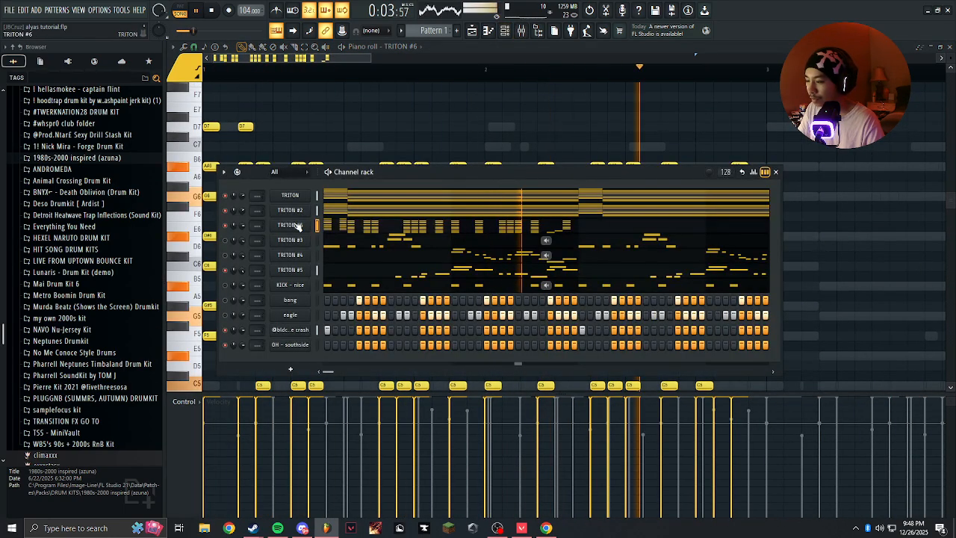
pyautogui.click(289, 225)
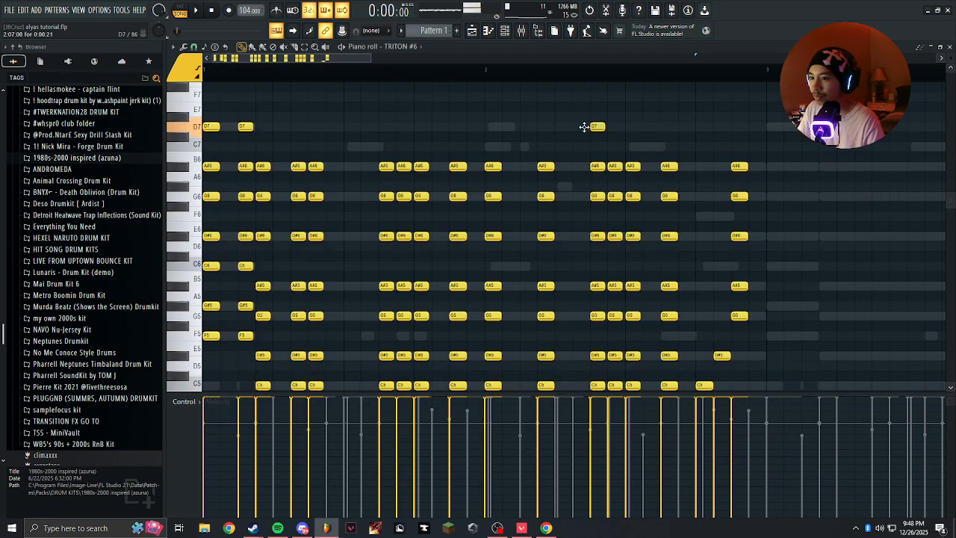
pyautogui.rightClick(584, 127)
# Duplicate the two-bar TRITON #6 stab pattern three times to fill eight bars, and save the project.
pyautogui.scroll(-3, 576, 122)
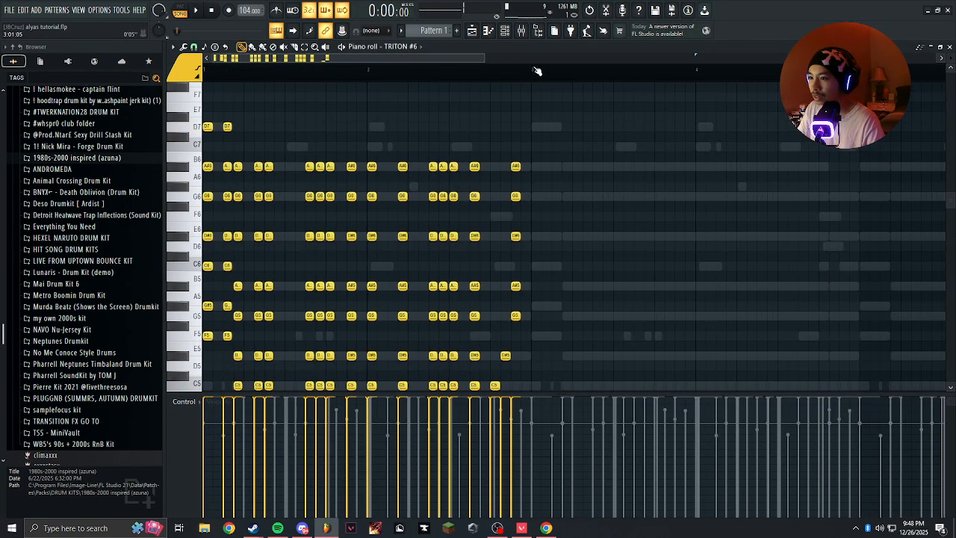
pyautogui.moveTo(503, 73); pyautogui.dragTo(205, 74)
pyautogui.scroll(-3, 533, 122)
pyautogui.hotkey('ctrl', 'b')
pyautogui.hotkey('ctrl', 'b')
pyautogui.hotkey('ctrl', 'b')
pyautogui.keyDown('ctrl'); pyautogui.click(487, 77); pyautogui.keyUp('ctrl')
pyautogui.hotkey('ctrl', 's')
# With the pattern playing, switch off the MFX 2 L/C/R BPM Delay in TRITON #6 and open its Filter page.
pyautogui.click(512, 33)
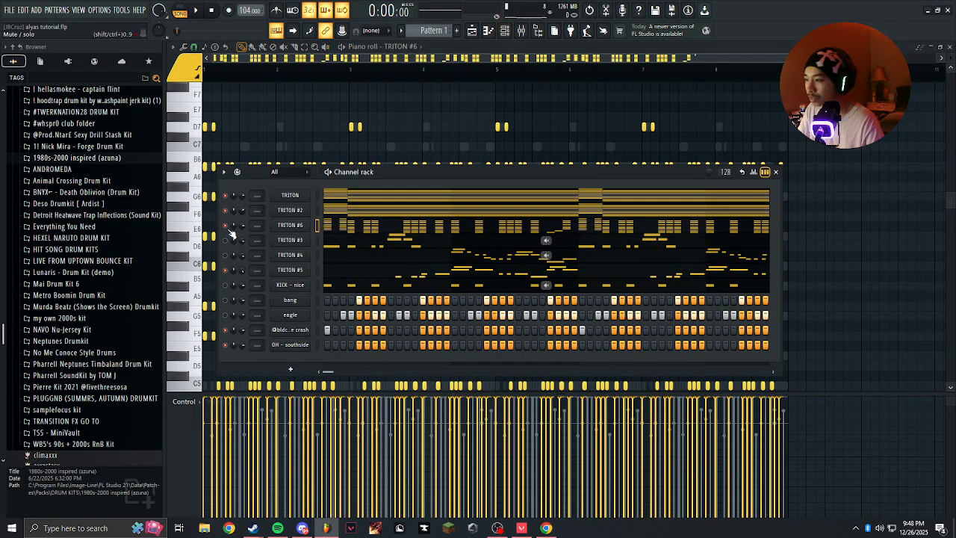
pyautogui.press('space')
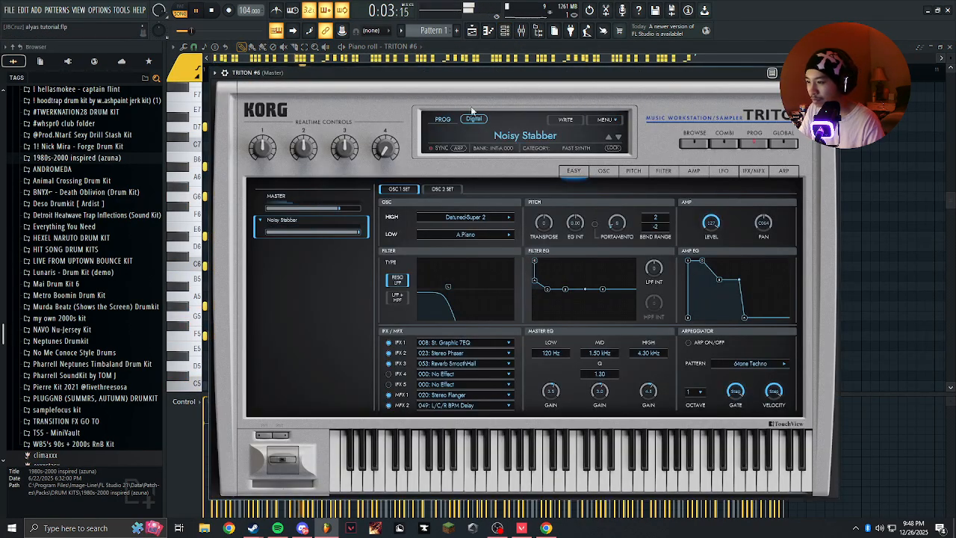
pyautogui.click(834, 71)
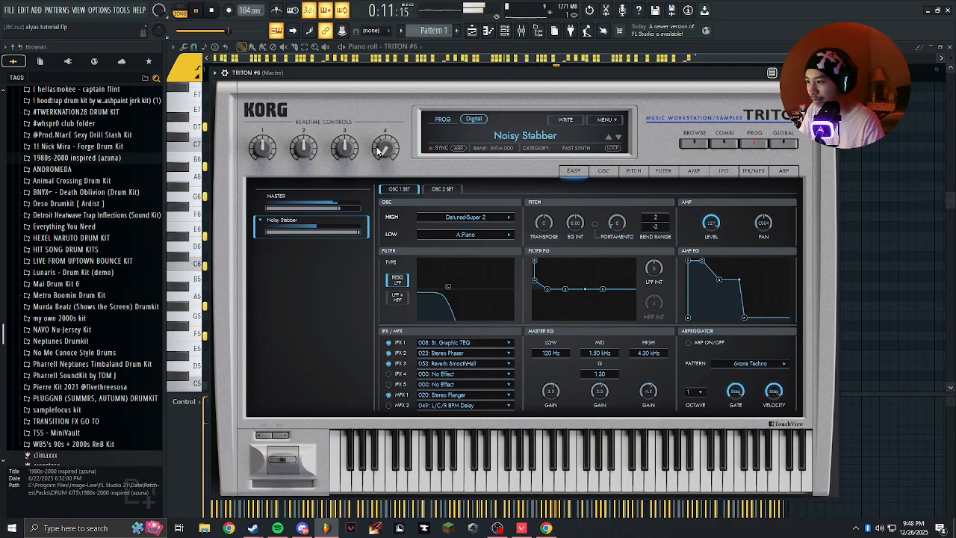
pyautogui.click(663, 171)
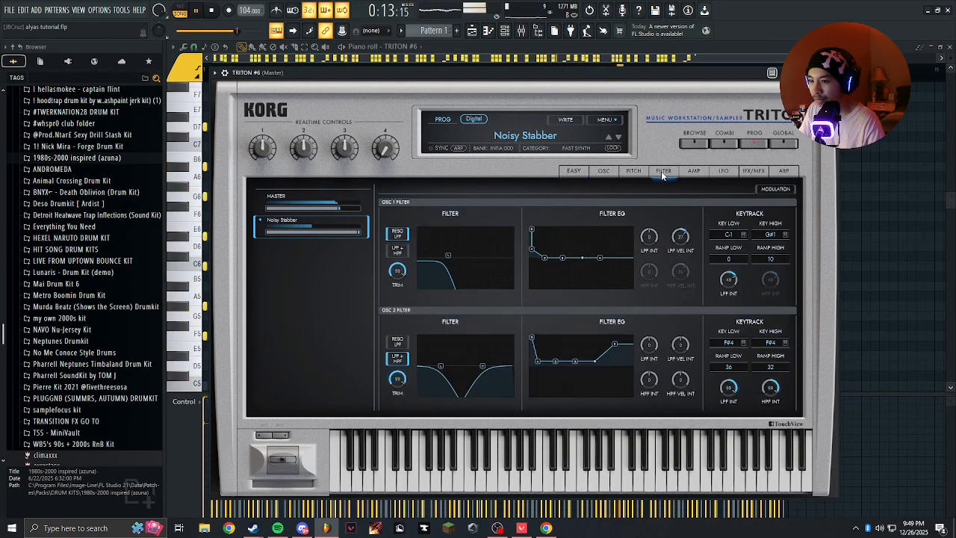
# Lengthen the amp envelope attack in TRITON #6, setting the Osc 1 attack time to 15 and raising Osc 2 by a similar amount.
pyautogui.click(694, 171)
pyautogui.moveTo(538, 231); pyautogui.dragTo(541, 230)
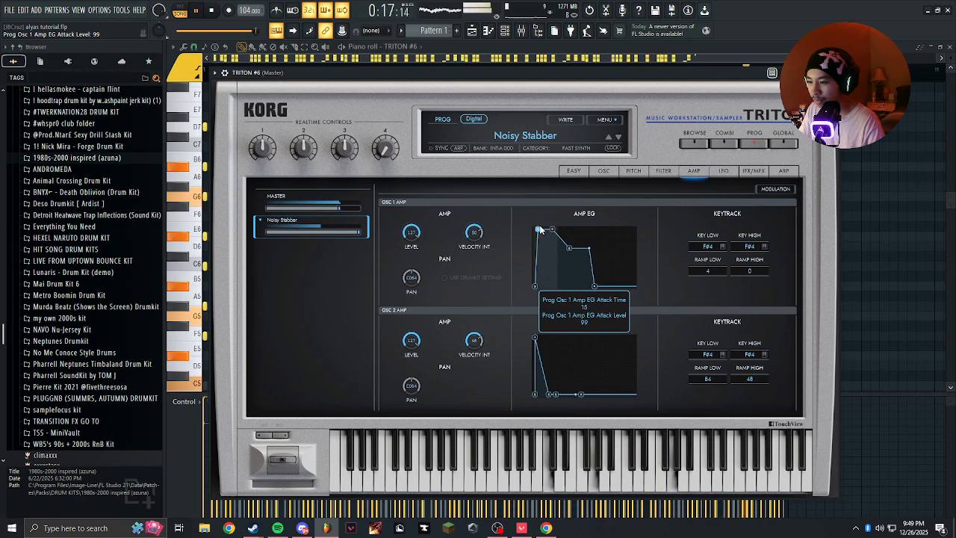
pyautogui.moveTo(534, 338); pyautogui.dragTo(542, 334)
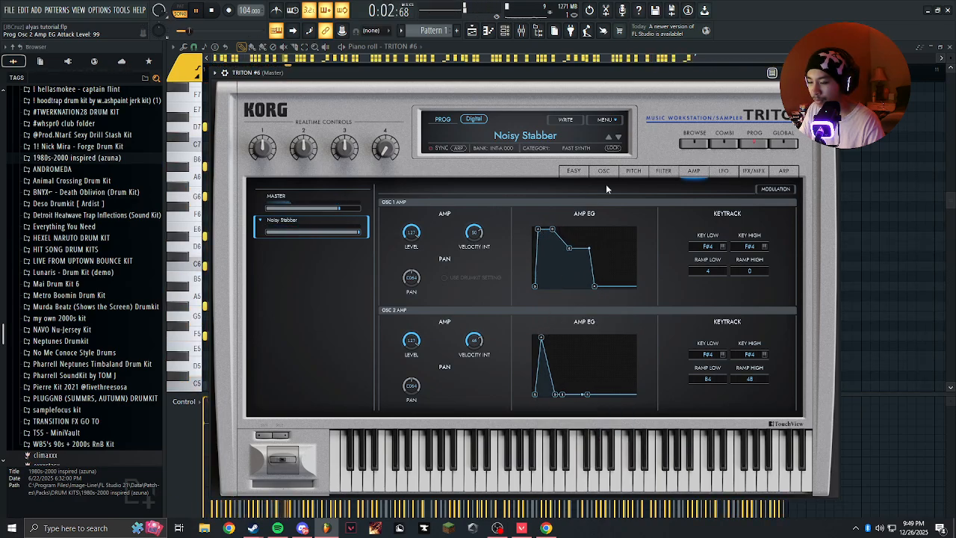
# Set the LFO 1 pitch JS+Y intensity to 0.70 for both oscillators in TRITON #6.
pyautogui.click(724, 171)
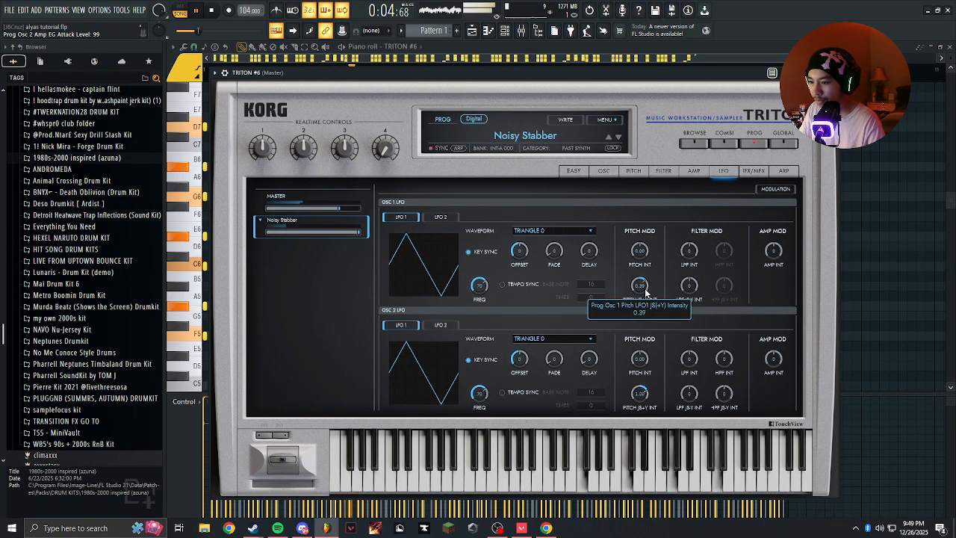
pyautogui.scroll(3, 644, 285)
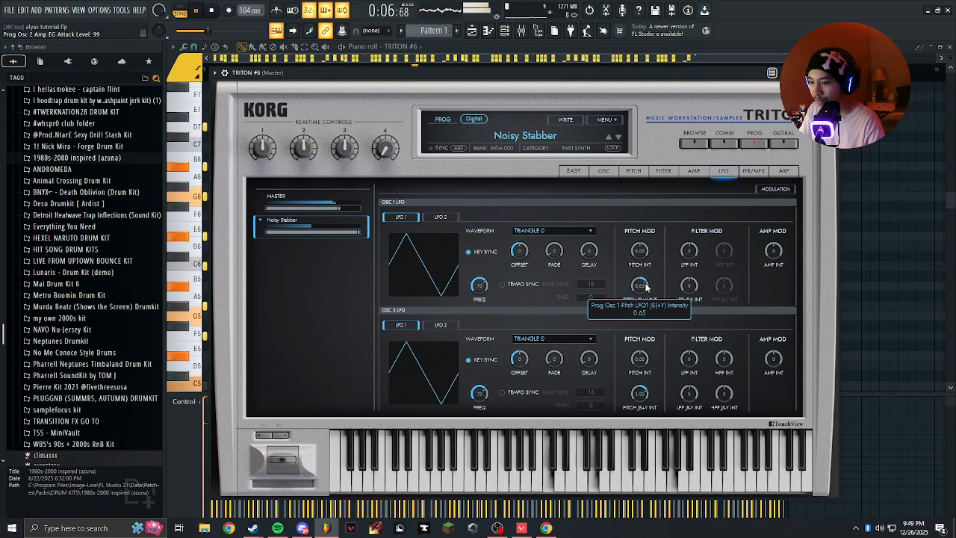
pyautogui.scroll(1, 646, 286)
pyautogui.scroll(1, 646, 286)
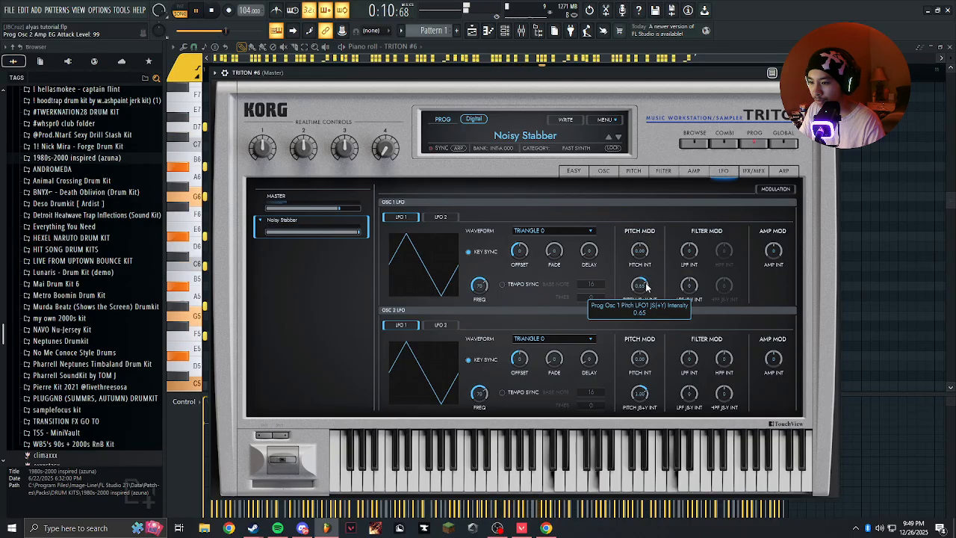
pyautogui.scroll(2, 647, 287)
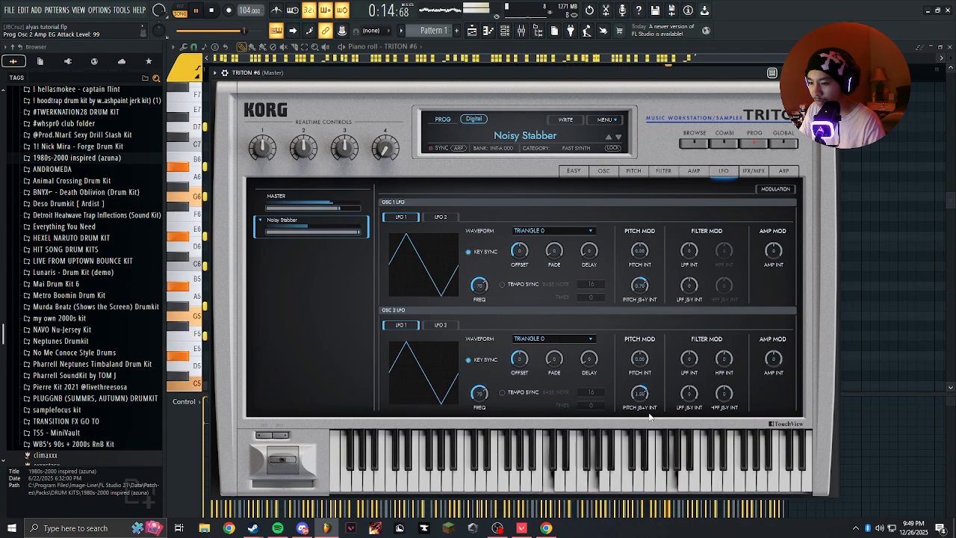
pyautogui.scroll(-10, 648, 392)
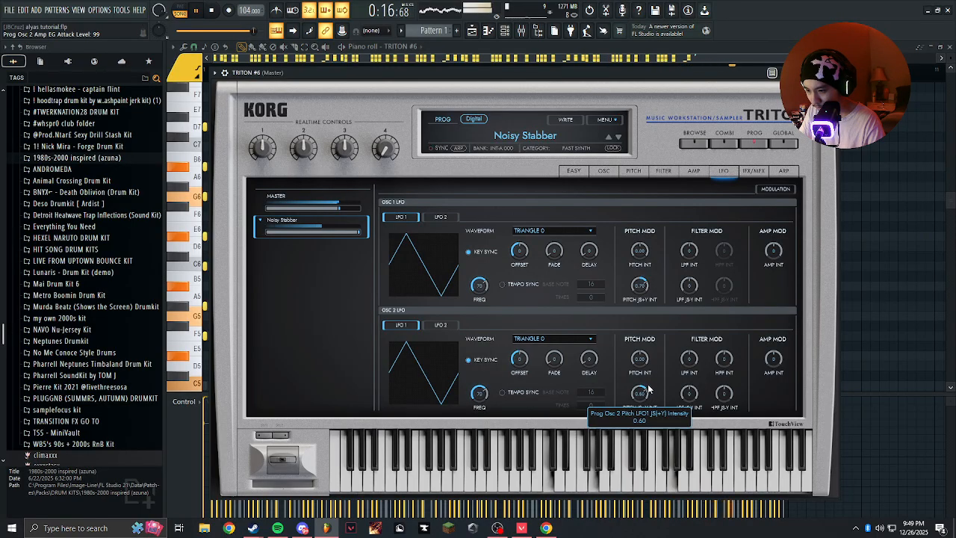
pyautogui.scroll(-2, 649, 388)
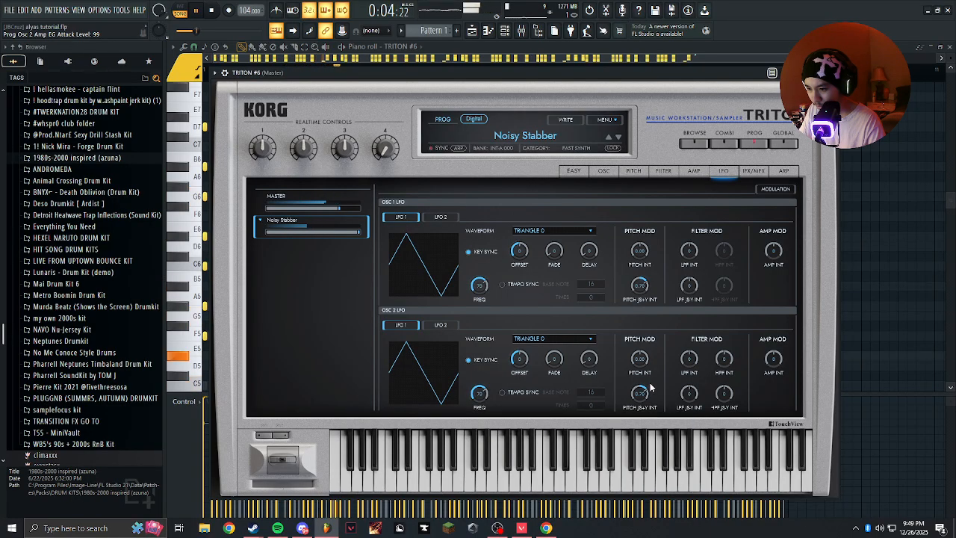
pyautogui.click(695, 144)
# Open TRITON #2 from the channel rack, check its LFO pitch modulation values, and close the synth.
pyautogui.click(504, 31)
pyautogui.click(302, 226)
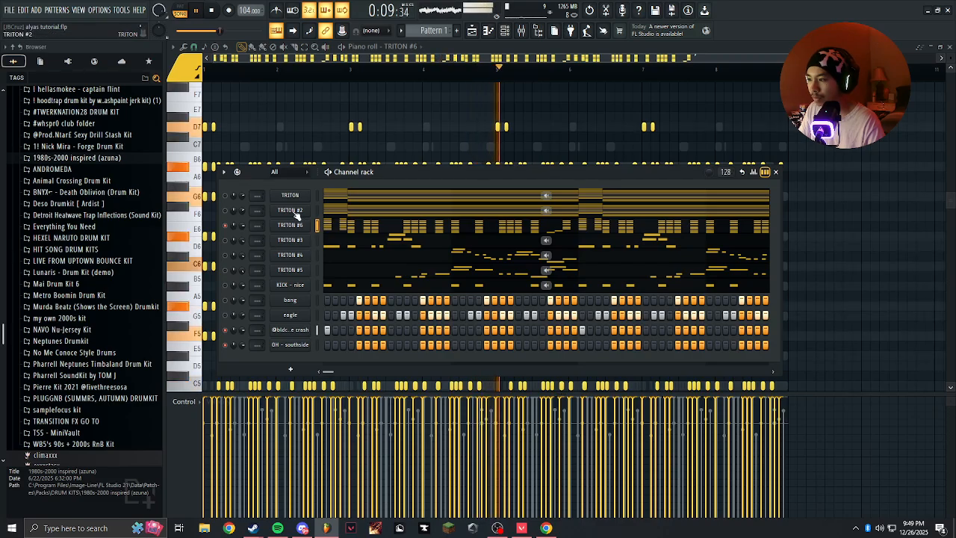
pyautogui.click(291, 210)
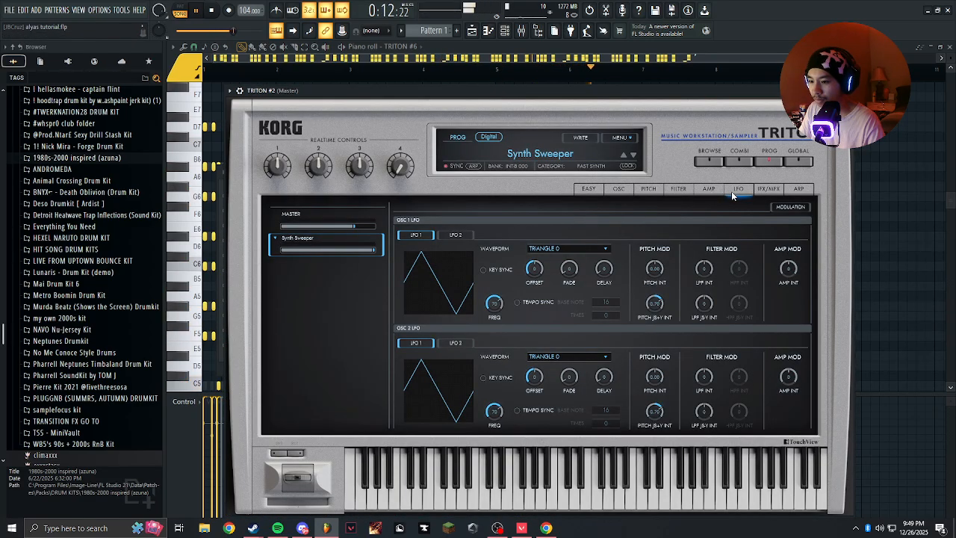
pyautogui.click(846, 90)
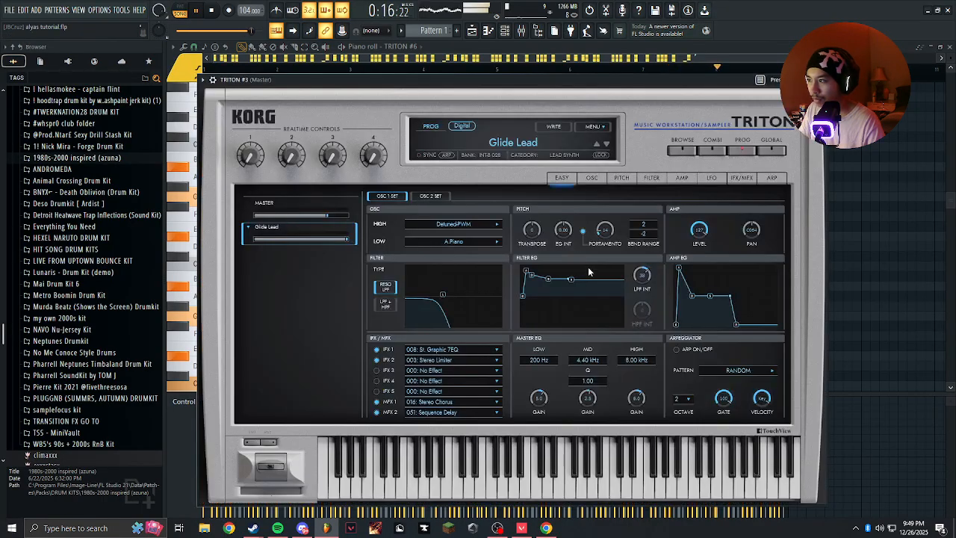
# Set the LFO 1 pitch JS+Y intensity to 0.70 for both oscillators in TRITON #3, and close the synth.
pyautogui.click(686, 179)
pyautogui.click(711, 179)
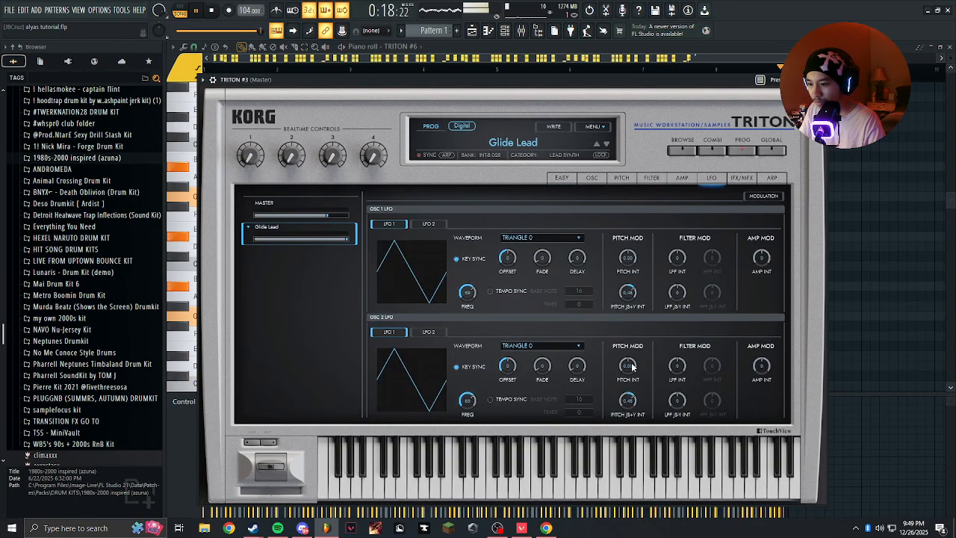
pyautogui.scroll(3, 636, 293)
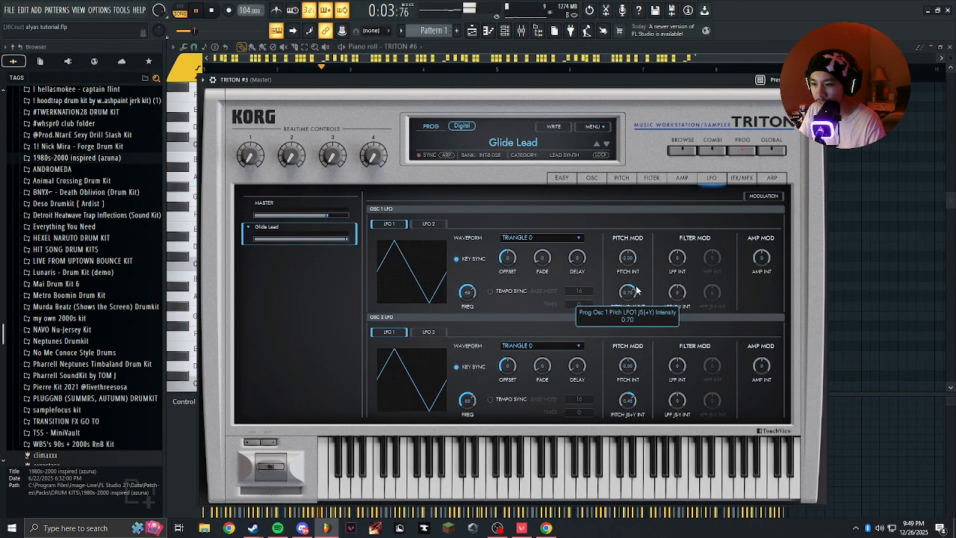
pyautogui.scroll(1, 629, 400)
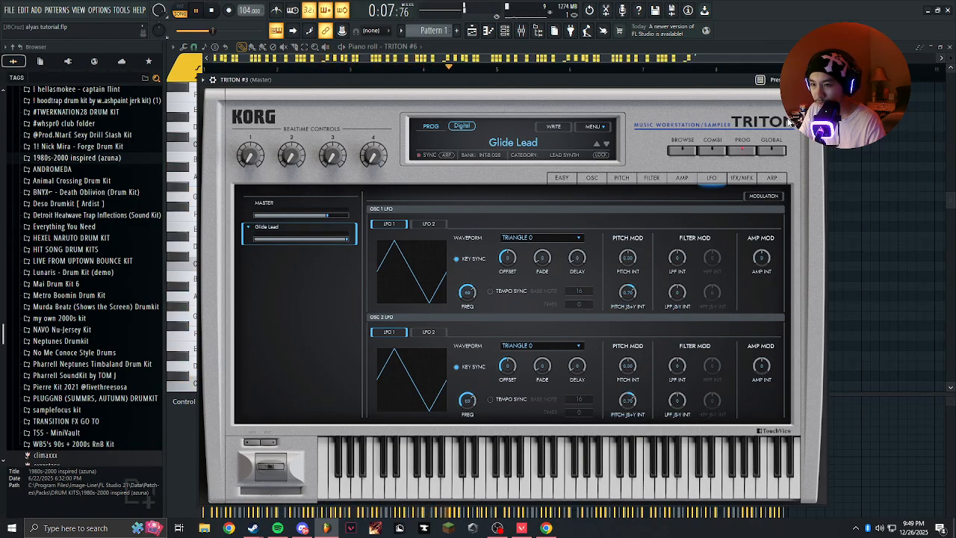
pyautogui.click(818, 80)
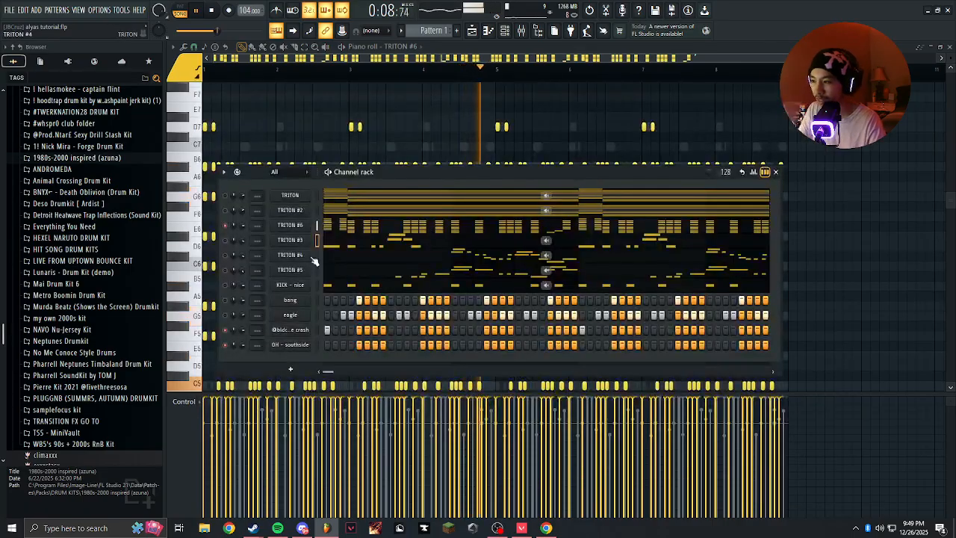
# Unmute the TRITON #3, TRITON #2, TRITON and TRITON #4 channels while the pattern plays.
pyautogui.click(225, 240)
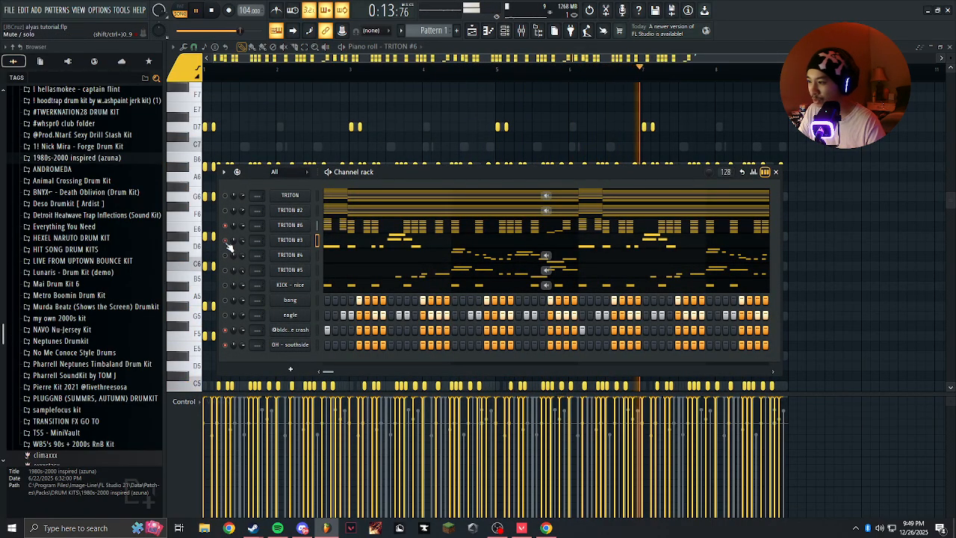
pyautogui.click(225, 210)
pyautogui.click(225, 195)
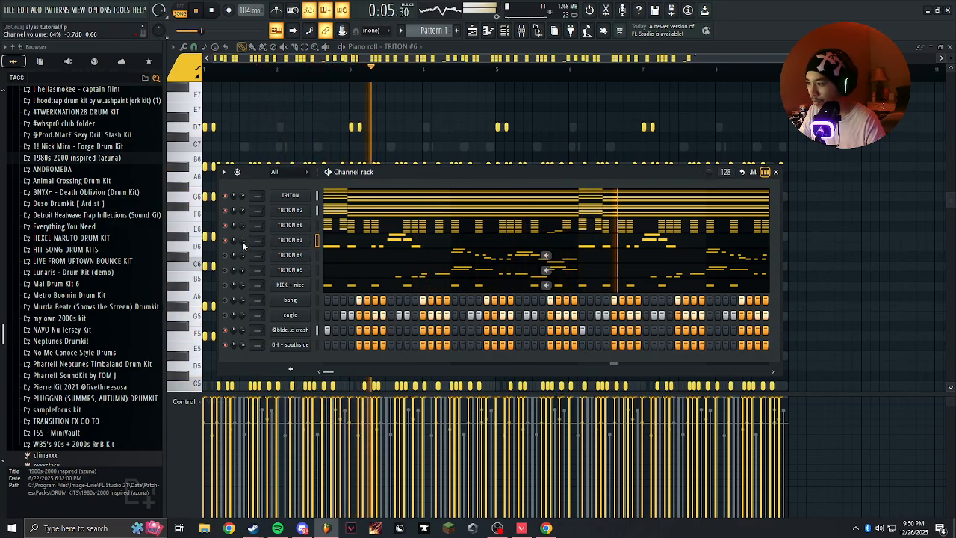
pyautogui.click(226, 256)
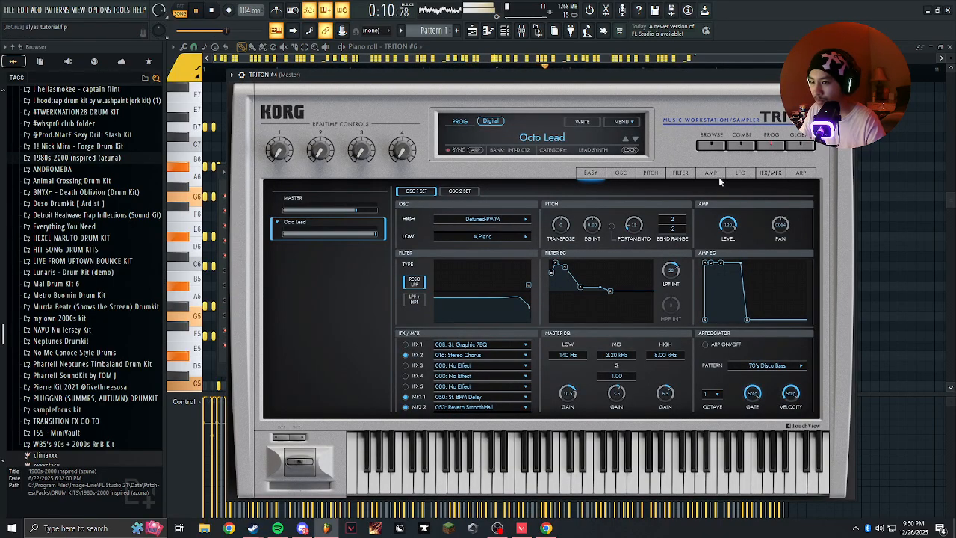
# Set the LFO 1 pitch JS+Y intensity to 0.70 for both oscillators in TRITON #4, and close the synth.
pyautogui.click(739, 172)
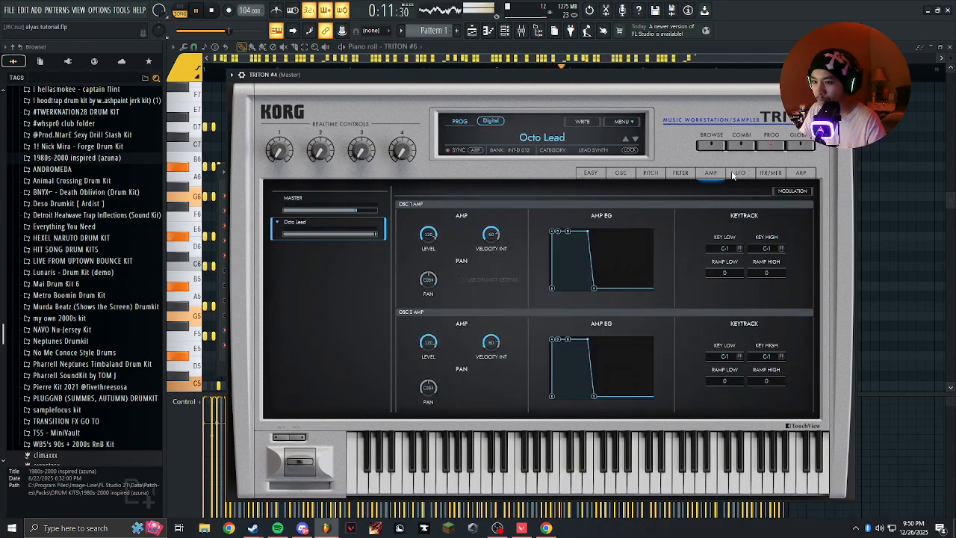
pyautogui.scroll(-3, 660, 287)
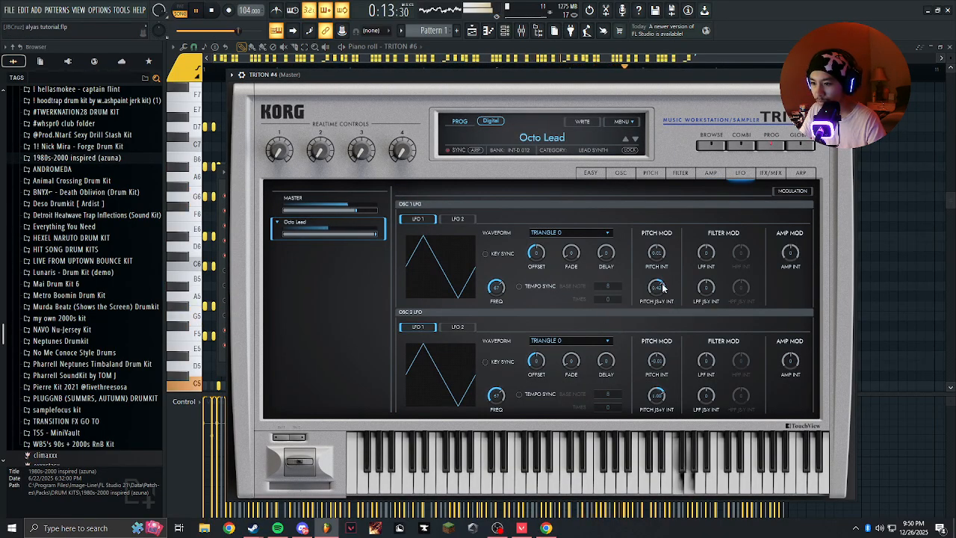
pyautogui.scroll(-2, 657, 395)
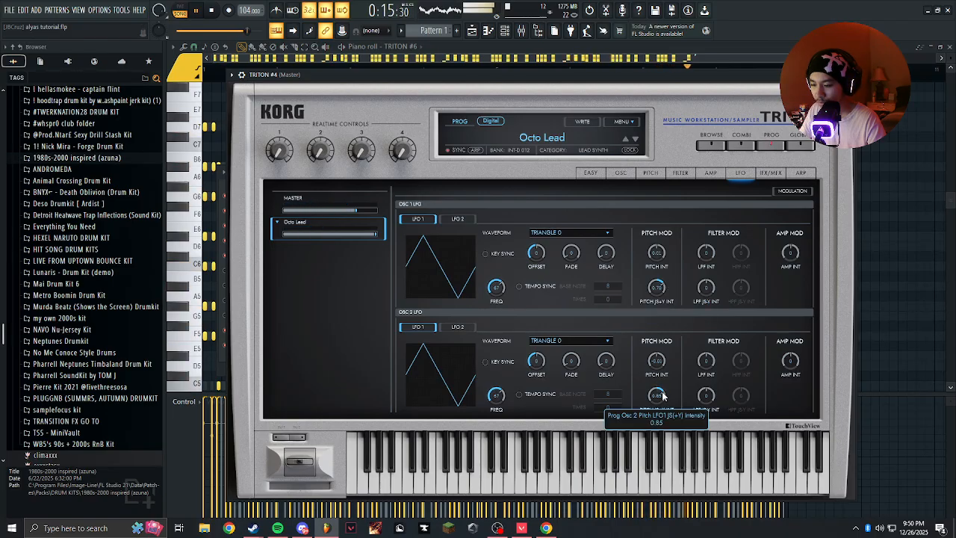
pyautogui.scroll(1, 662, 396)
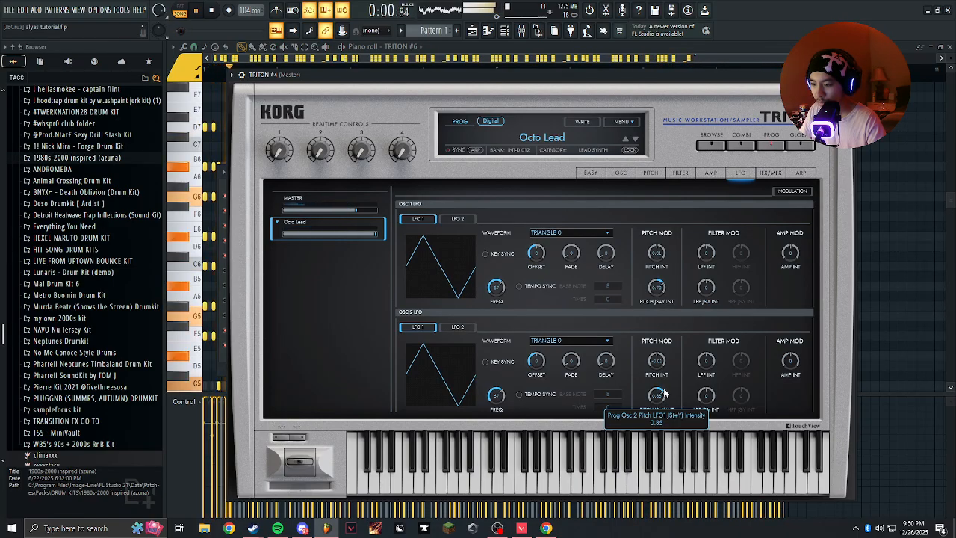
pyautogui.scroll(-2, 664, 393)
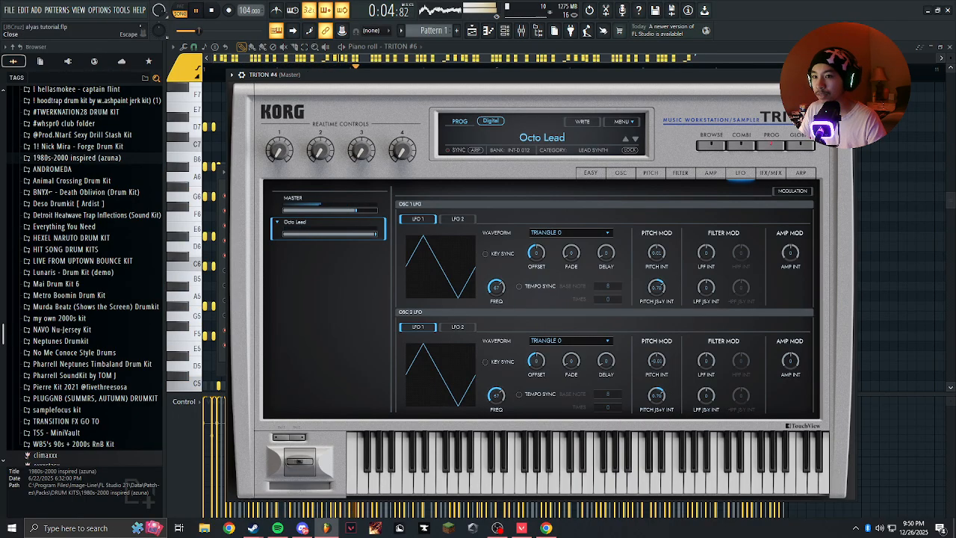
pyautogui.click(849, 74)
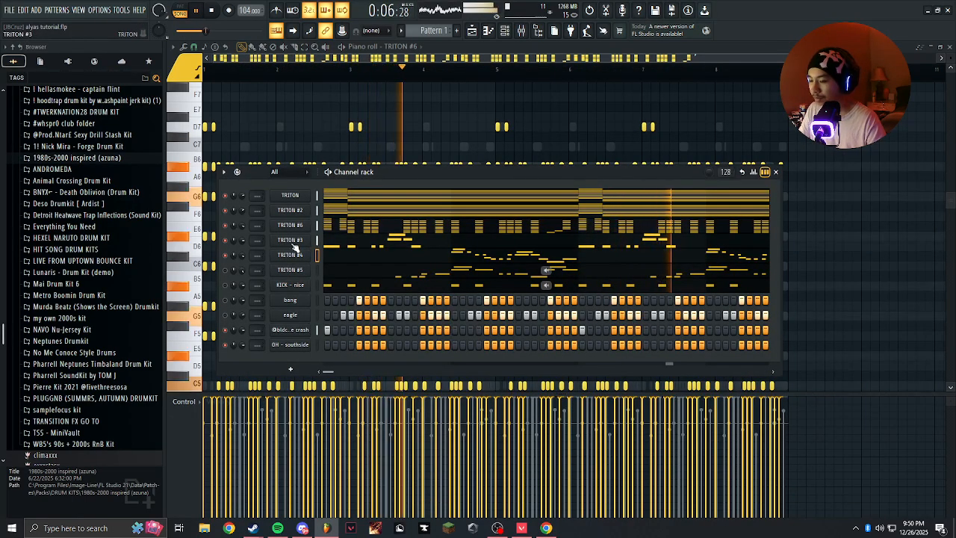
# Check the LFO pitch modulation values in TRITON #3 and TRITON #5, closing each synth after viewing it.
pyautogui.click(303, 255)
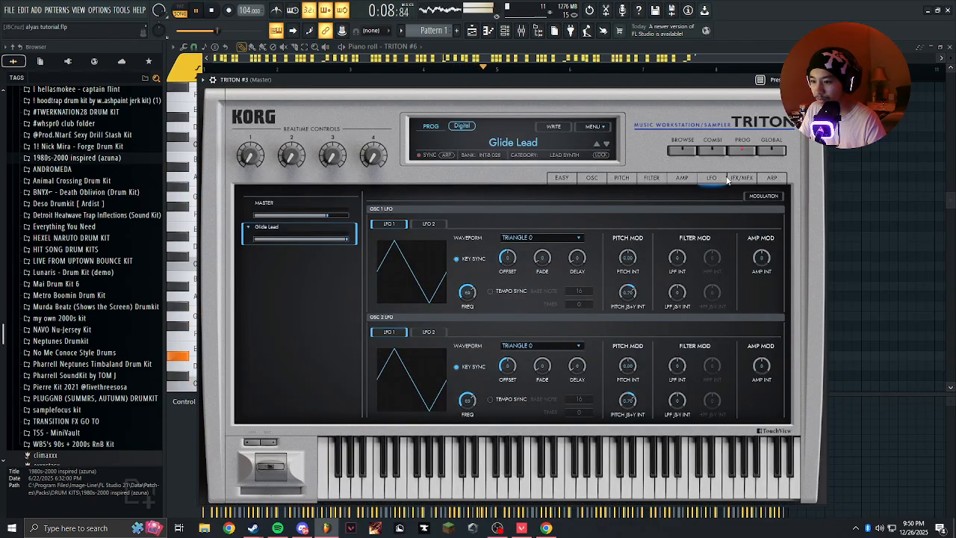
pyautogui.click(814, 80)
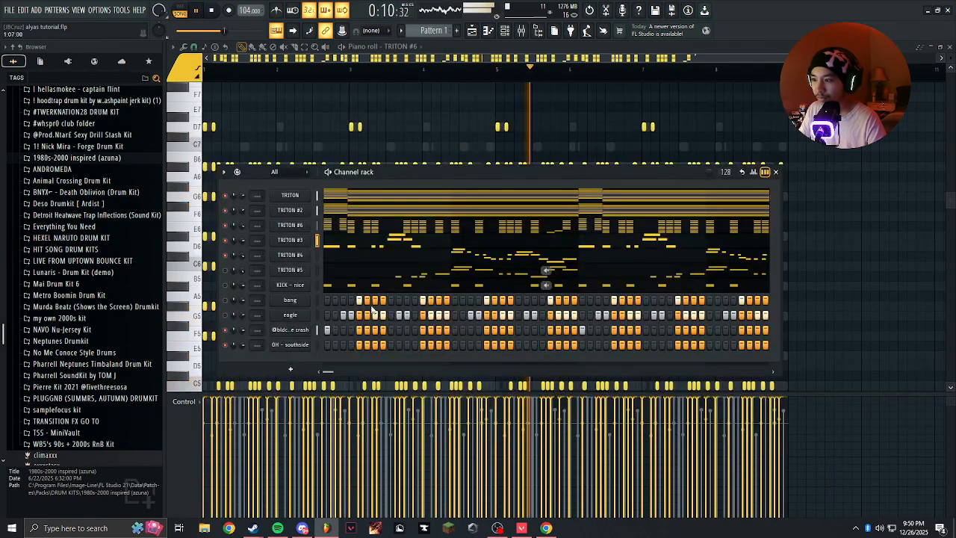
pyautogui.click(297, 272)
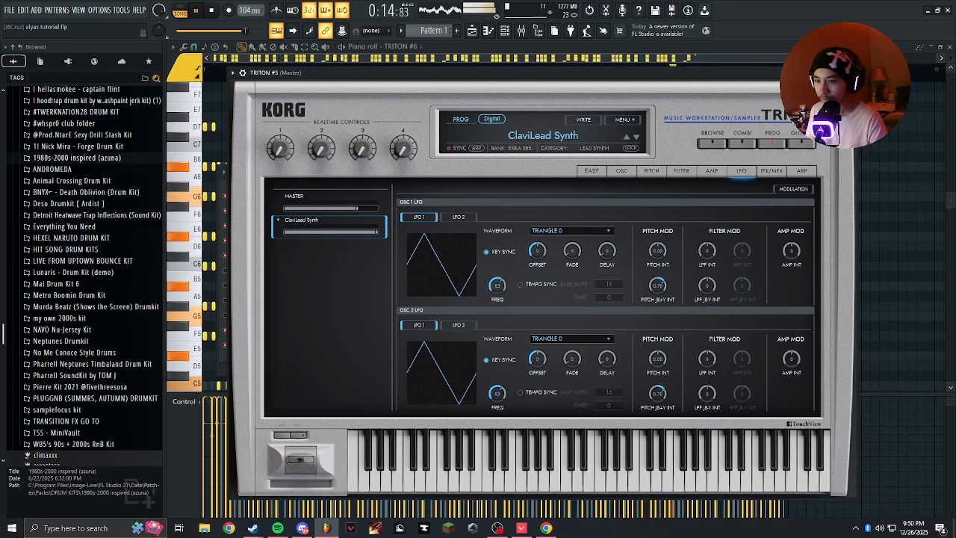
pyautogui.click(851, 72)
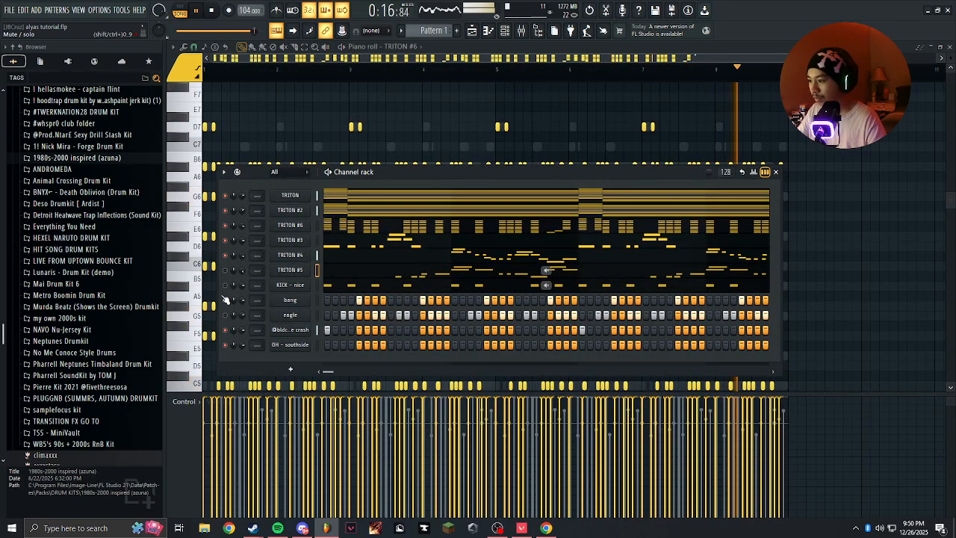
# Stop playback, unmute TRITON #5, and transpose all six selected TRITON channels up by 2 semitones.
pyautogui.press('space')
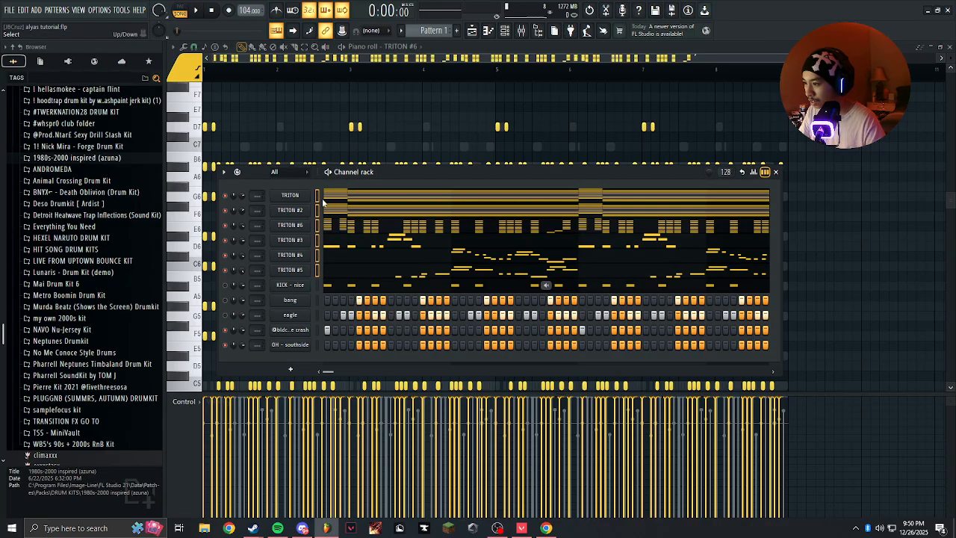
pyautogui.click(223, 172)
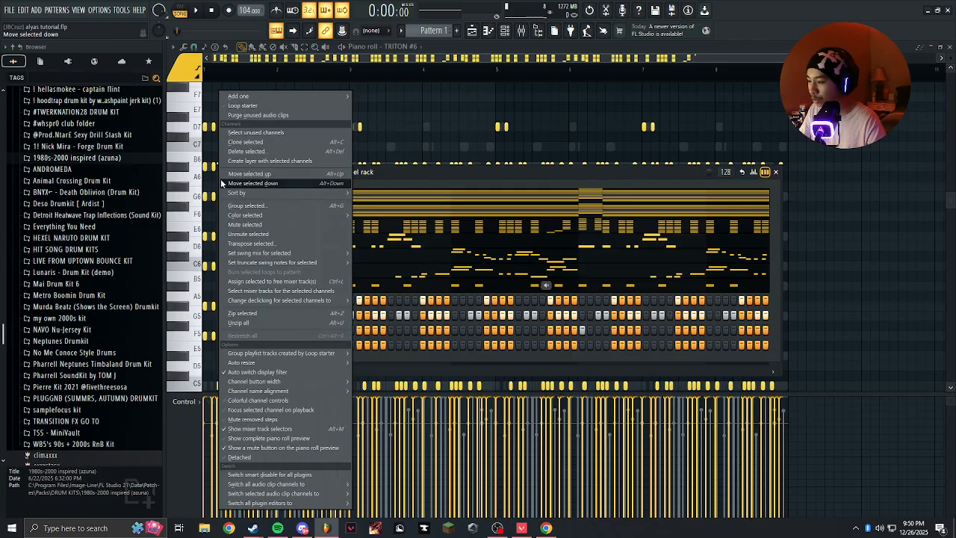
pyautogui.click(260, 241)
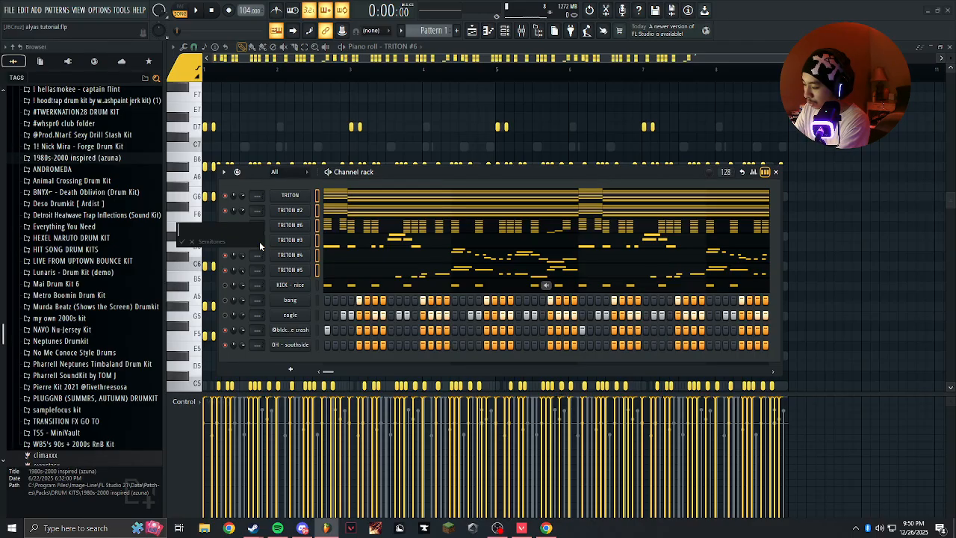
pyautogui.write('2')
pyautogui.press('Return')
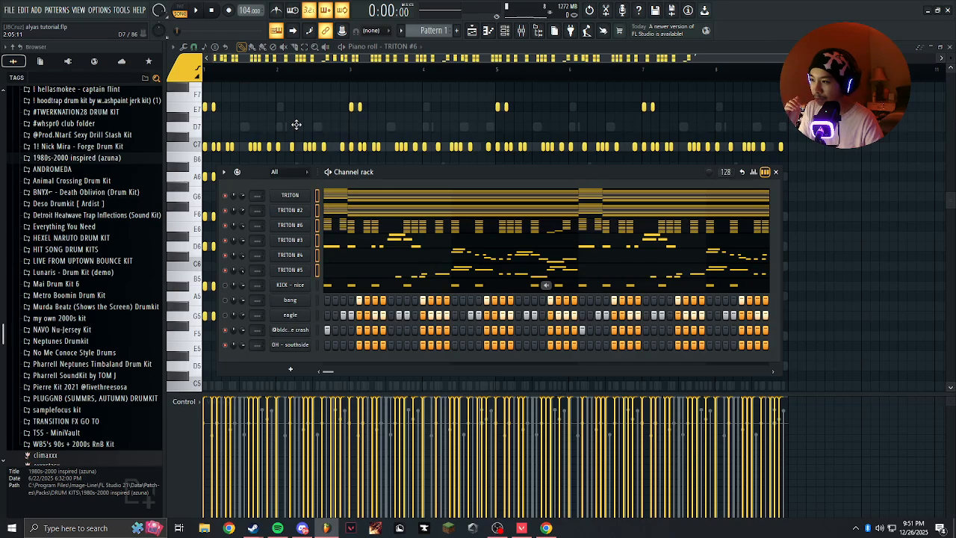
# Hide the channel rack, inspect the transposed stab notes in the TRITON #6 piano roll, and play the pattern.
pyautogui.press('F6')
pyautogui.scroll(-4, 298, 128)
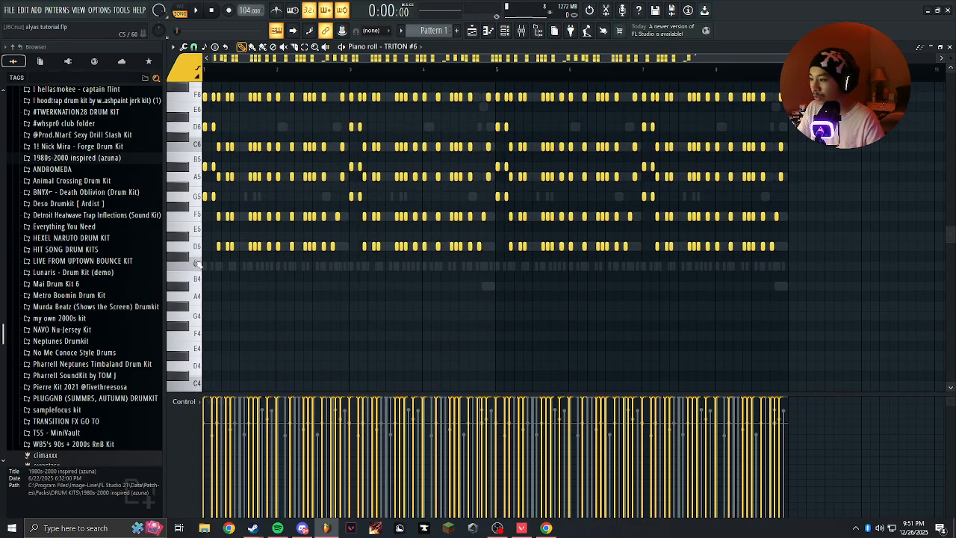
pyautogui.scroll(5, 198, 260)
pyautogui.scroll(-3, 200, 260)
pyautogui.scroll(4, 210, 260)
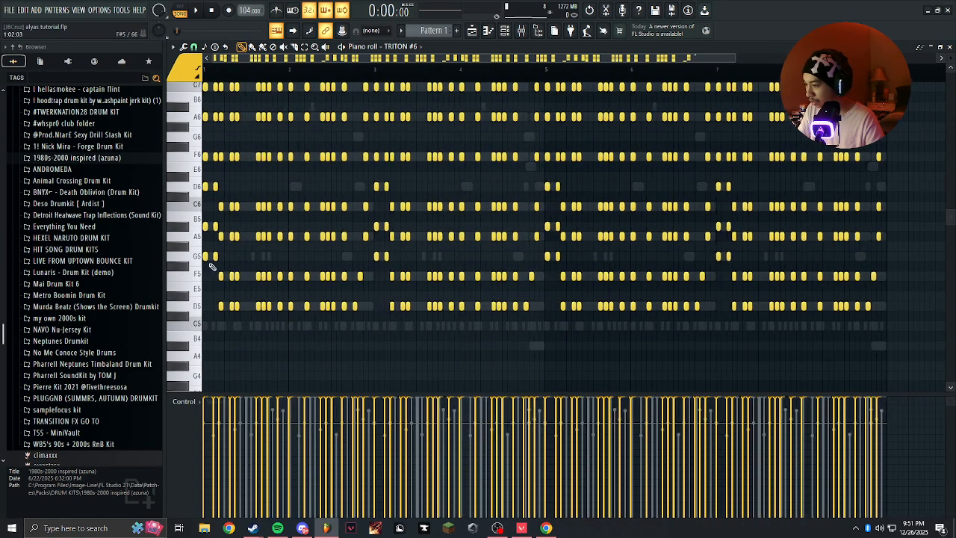
pyautogui.press('space')
pyautogui.scroll(2, 357, 234)
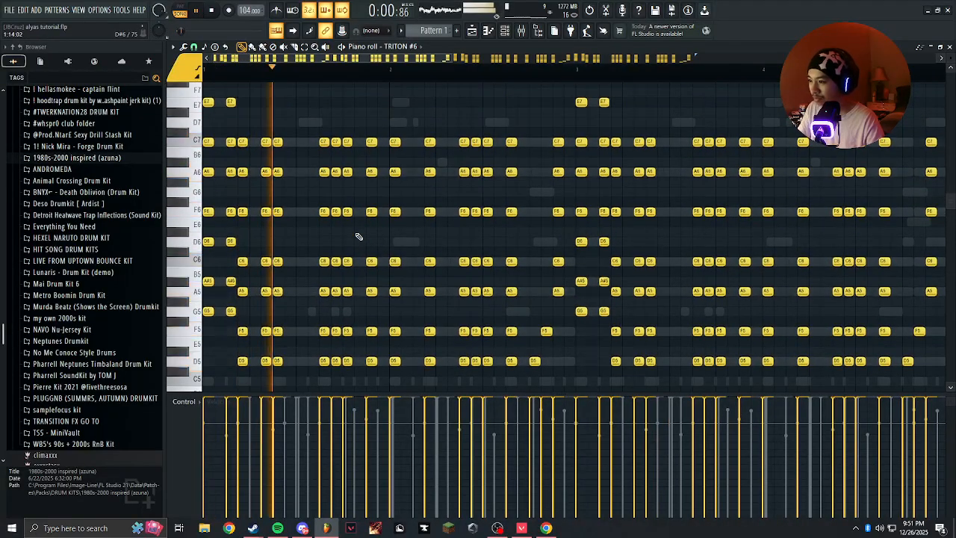
# Stop playback, transpose all selected TRITON channels down by 1 semitone (-1), and play the pattern again.
pyautogui.scroll(-2, 366, 217)
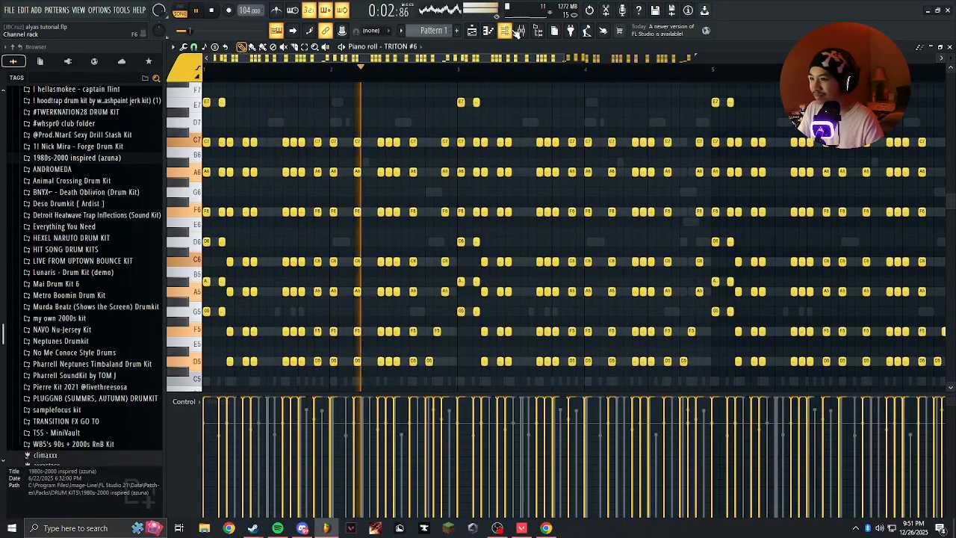
pyautogui.press('F6')
pyautogui.press('space')
pyautogui.click(224, 172)
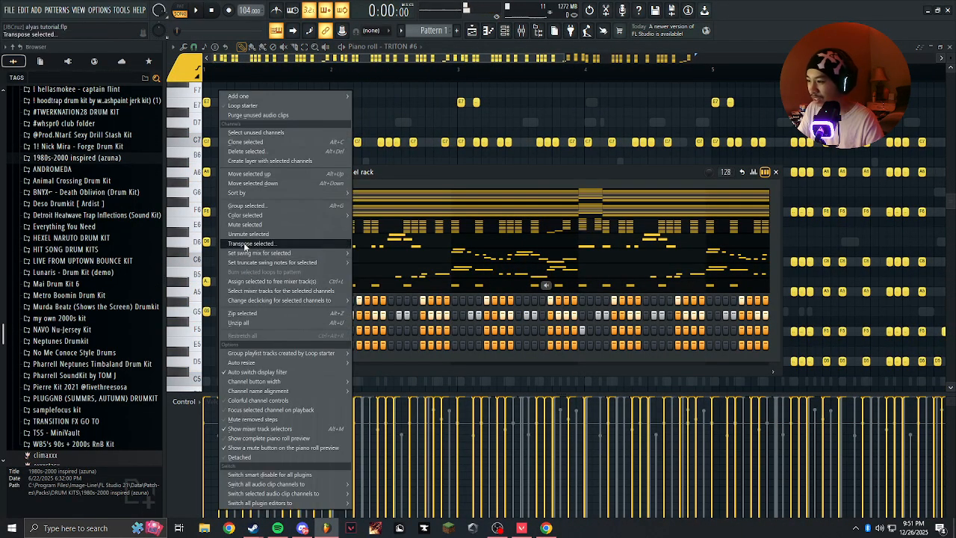
pyautogui.click(249, 244)
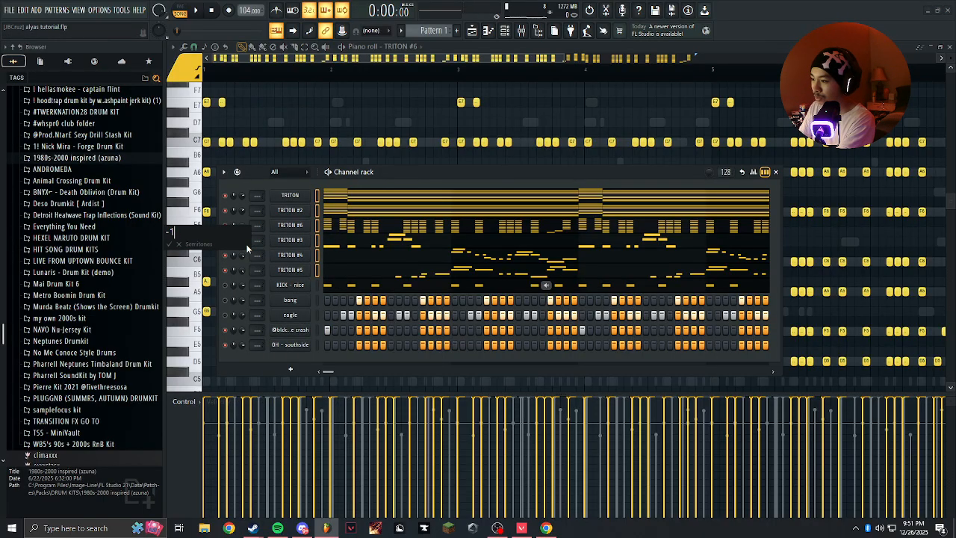
pyautogui.press('Return')
pyautogui.press('space')
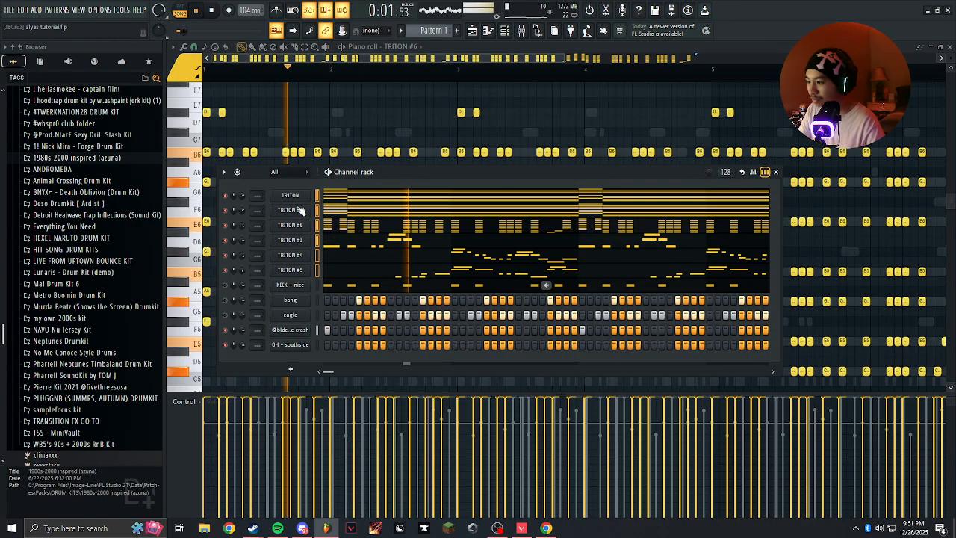
# Examine the transposed notes of the TRITON channels one after another in the piano roll, starting with TRITON #3.
pyautogui.click(318, 255)
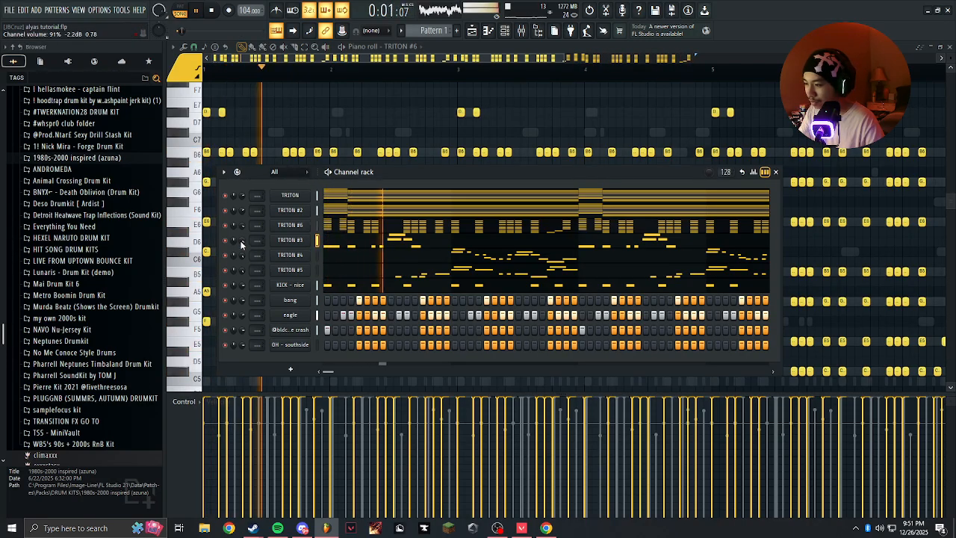
pyautogui.click(401, 242)
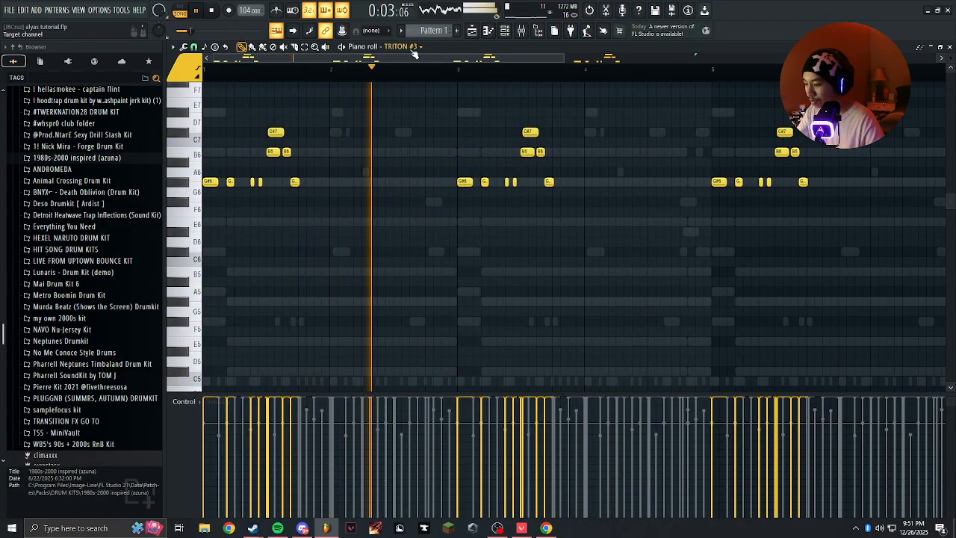
pyautogui.click(276, 30)
pyautogui.press('Down')
pyautogui.scroll(1, 439, 133)
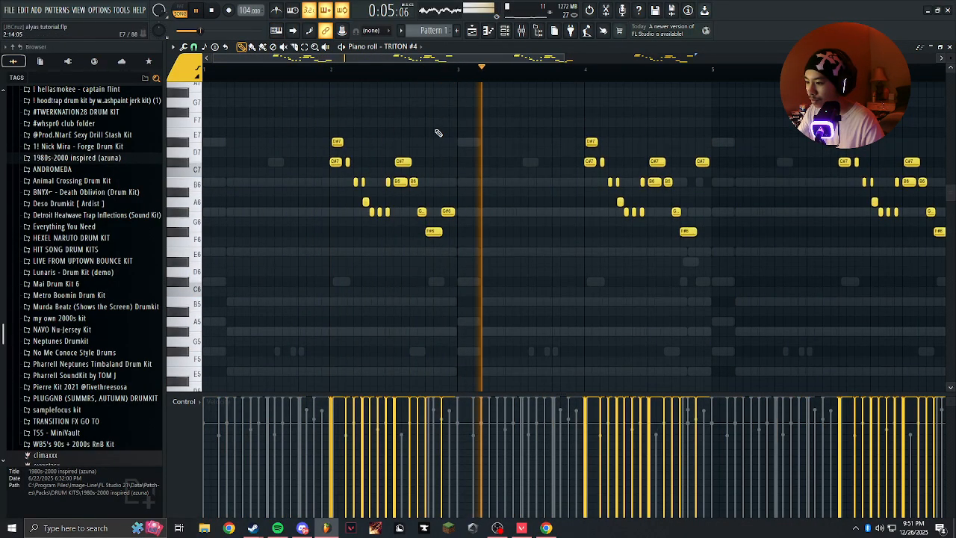
pyautogui.press('Down')
pyautogui.scroll(-3, 439, 139)
pyautogui.press('Down')
pyautogui.press('Down')
pyautogui.press('Down')
pyautogui.press('Down')
pyautogui.press('Down')
pyautogui.press('Down')
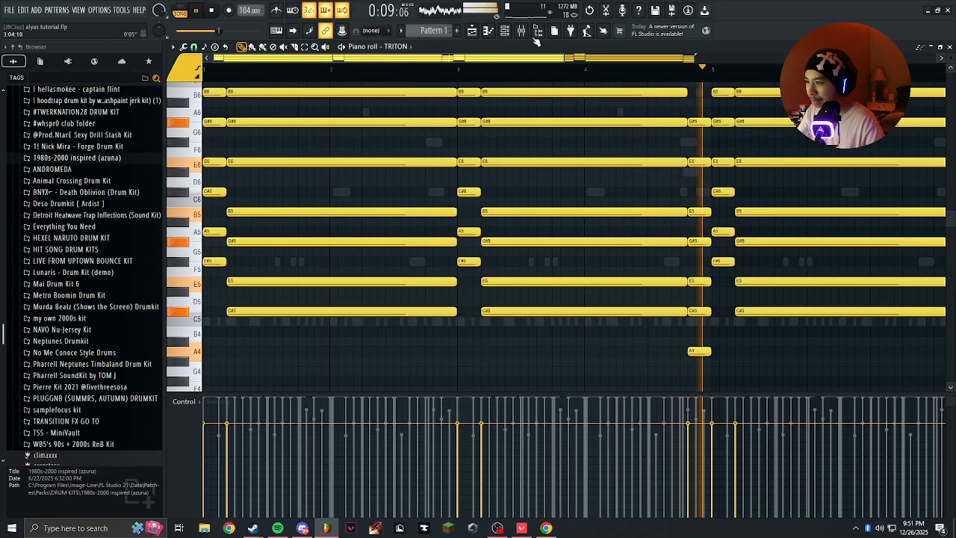
# Delete the OH - southside channel from the channel rack.
pyautogui.click(500, 36)
pyautogui.rightClick(295, 345)
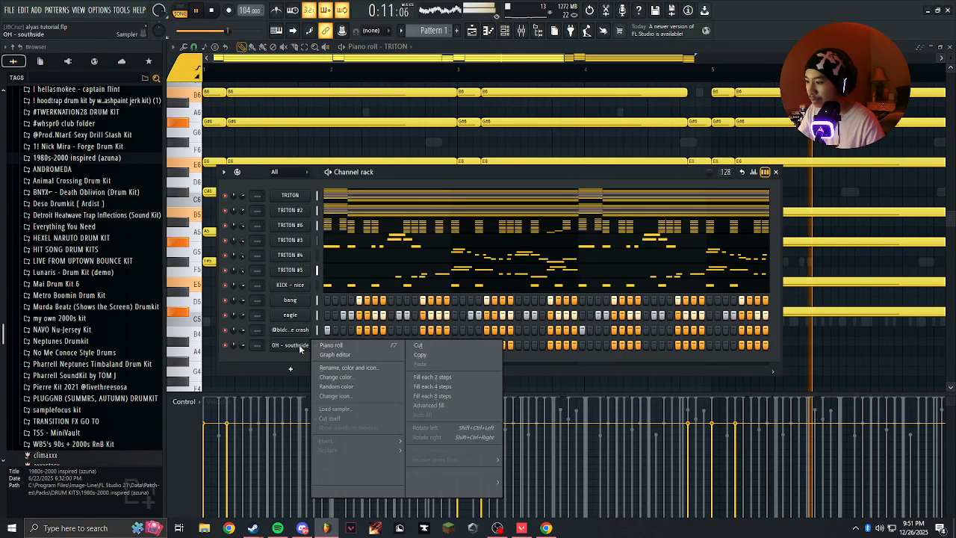
pyautogui.press('d')
# Stop playback and add the {sub} plain sample from the LUXXXURY kit's 808 folder as a new channel below KICK - nice.
pyautogui.scroll(4, 97, 201)
pyautogui.press('space')
pyautogui.click(90, 215)
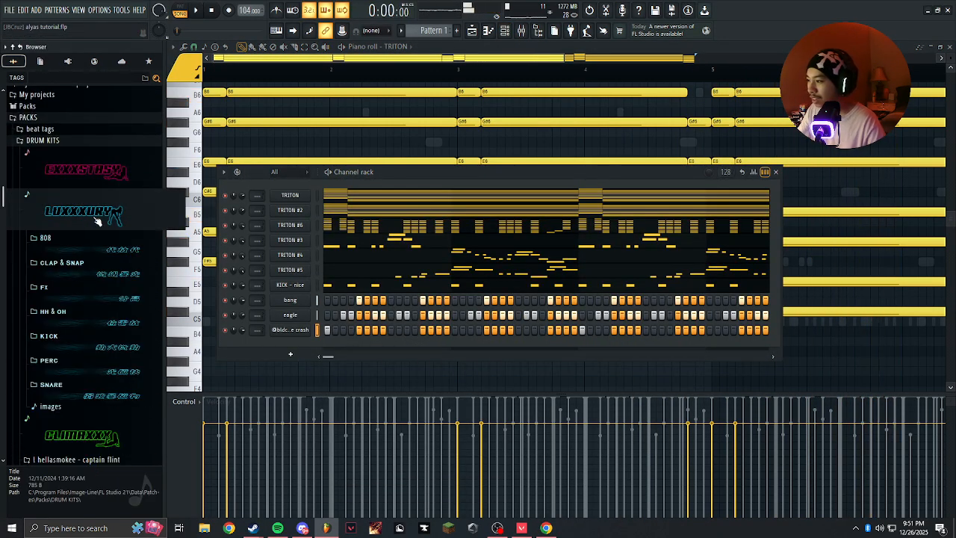
pyautogui.click(106, 245)
pyautogui.scroll(-4, 93, 366)
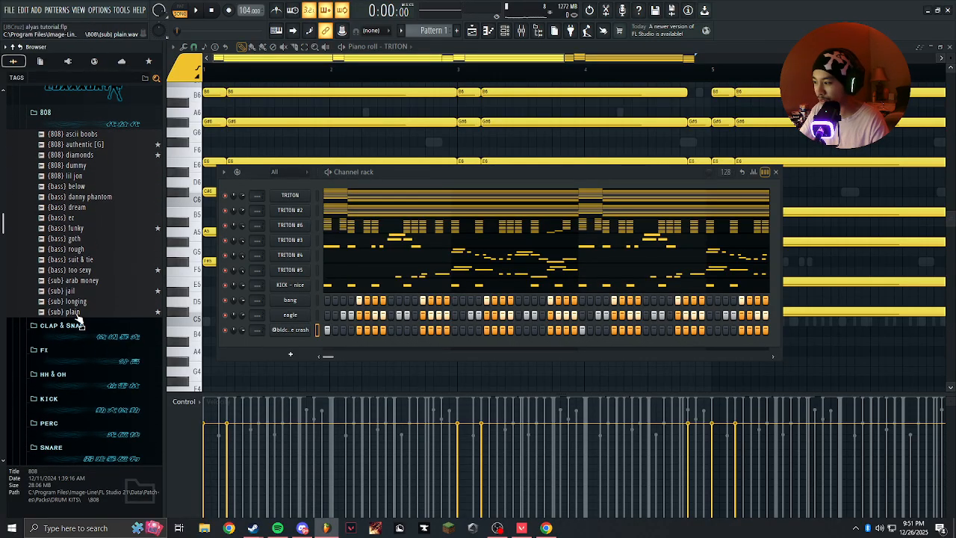
pyautogui.moveTo(71, 314); pyautogui.dragTo(301, 301)
# Set the {sub} plain channel to cut itself using group 7, and close its sampler settings.
pyautogui.click(299, 301)
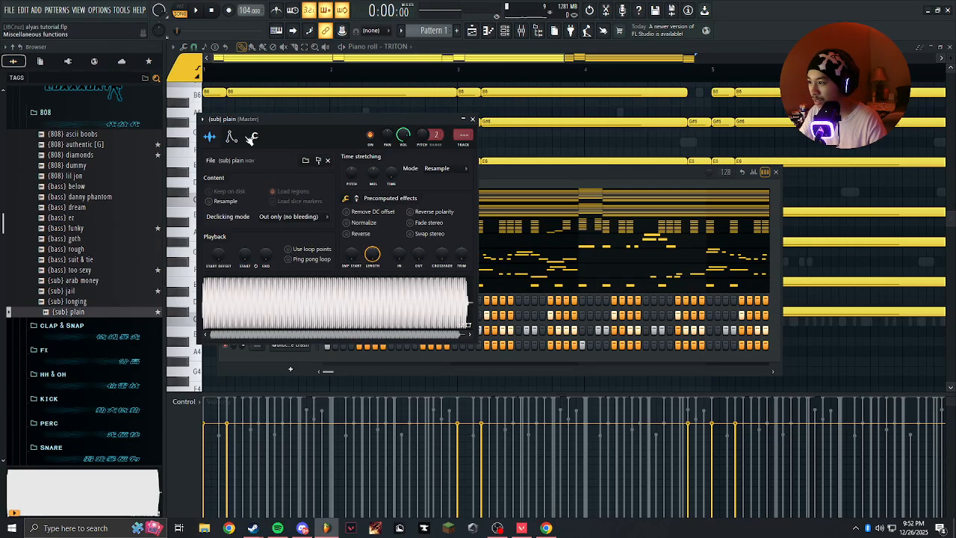
pyautogui.click(241, 137)
pyautogui.click(232, 137)
pyautogui.click(253, 136)
pyautogui.click(472, 120)
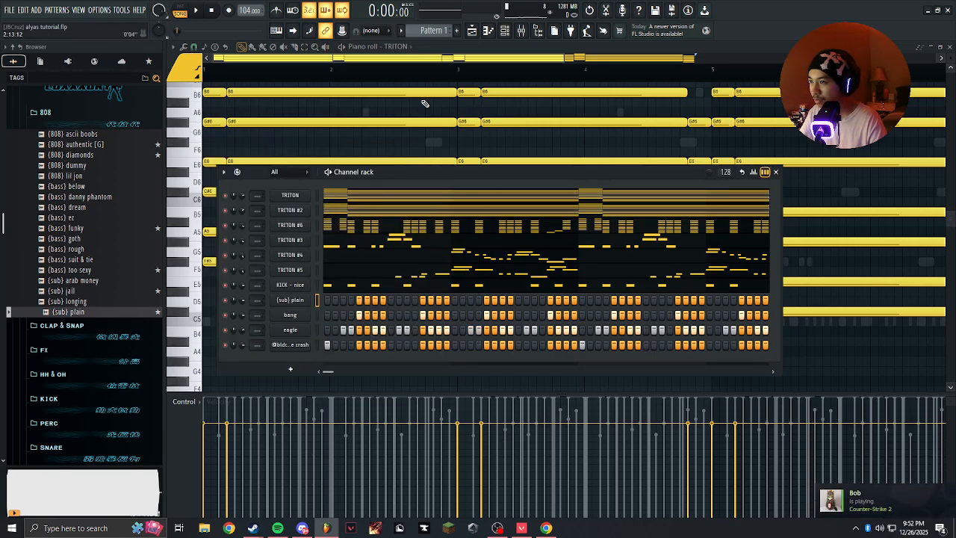
# Draw a three-step F#5 note at the start of the {sub} plain piano roll, followed by a two-step C#5 note.
pyautogui.rightClick(301, 301)
pyautogui.click(324, 302)
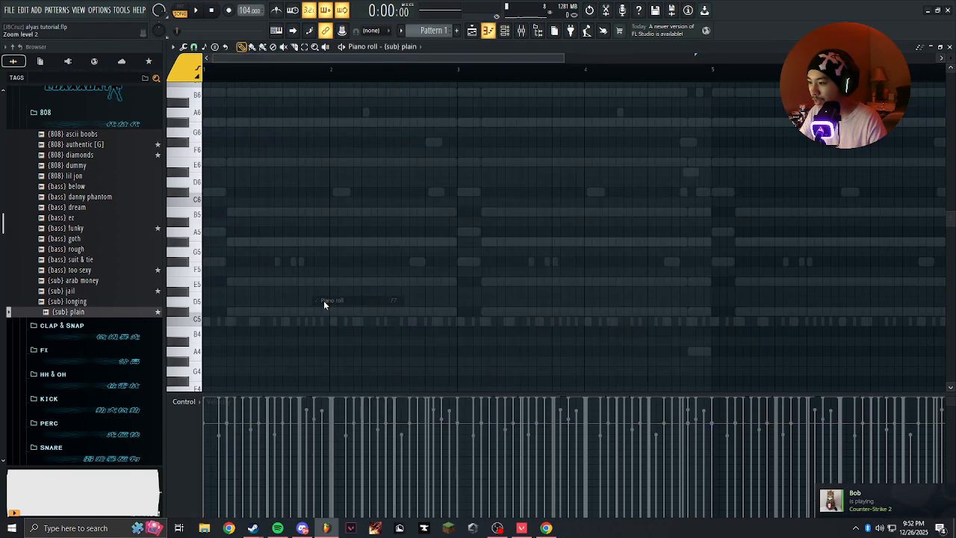
pyautogui.scroll(5, 448, 291)
pyautogui.click(208, 230)
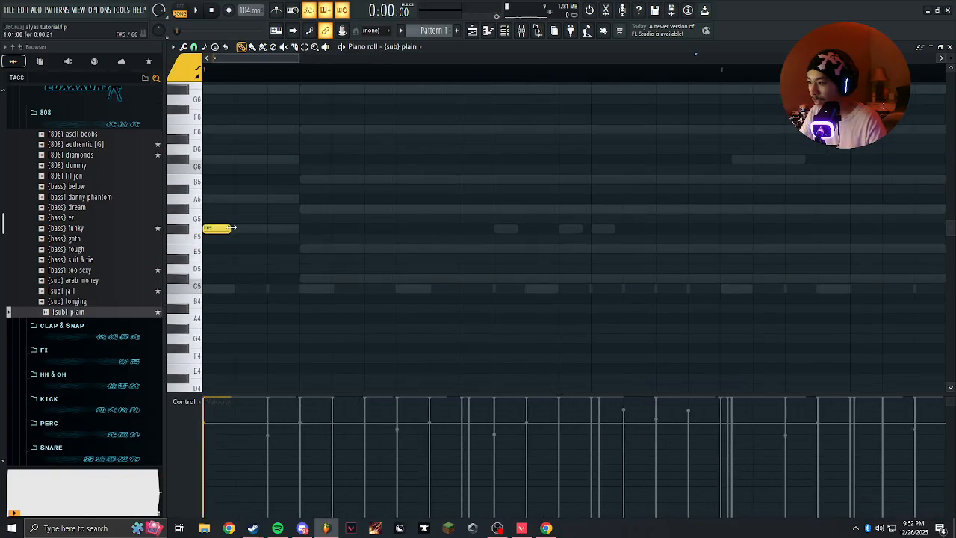
pyautogui.moveTo(232, 229); pyautogui.dragTo(259, 227)
pyautogui.moveTo(327, 227); pyautogui.dragTo(272, 233)
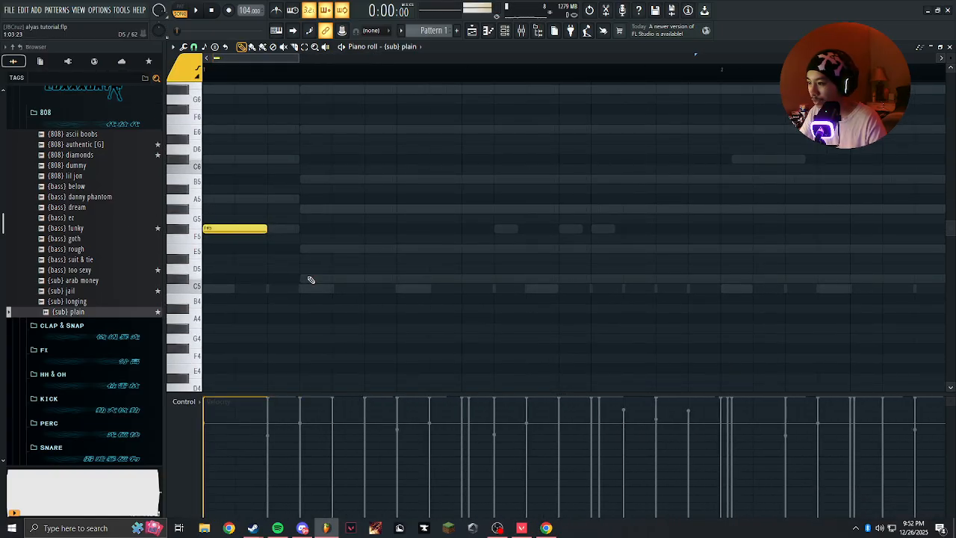
pyautogui.click(296, 278)
pyautogui.moveTo(266, 228); pyautogui.dragTo(345, 228)
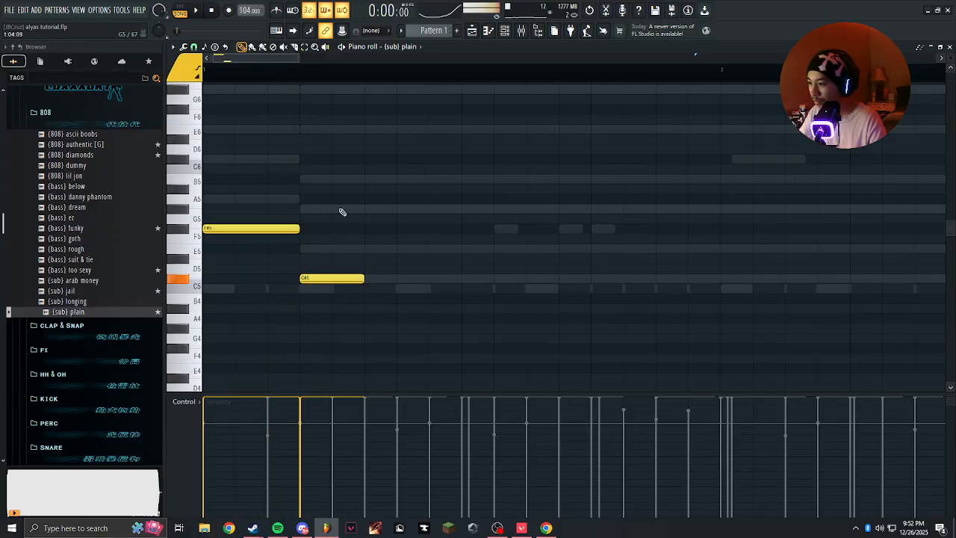
# Review the envelope and cut group settings of the {sub} plain channel, and close the sampler.
pyautogui.press('F6')
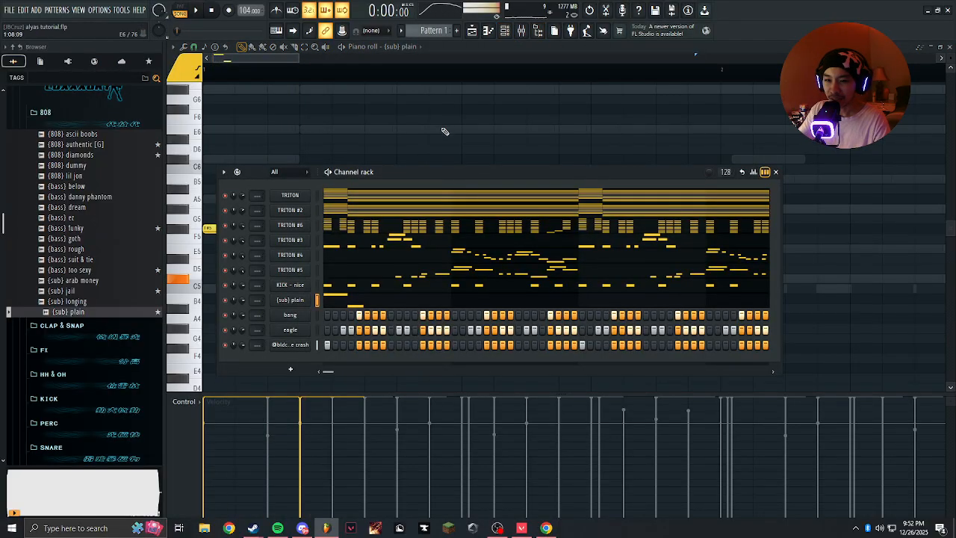
pyautogui.click(288, 300)
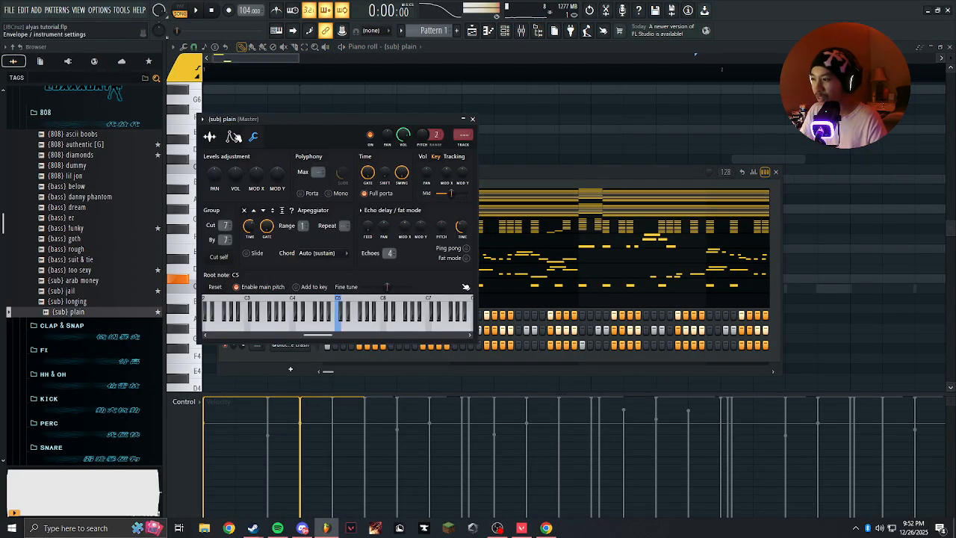
pyautogui.click(234, 137)
pyautogui.click(253, 137)
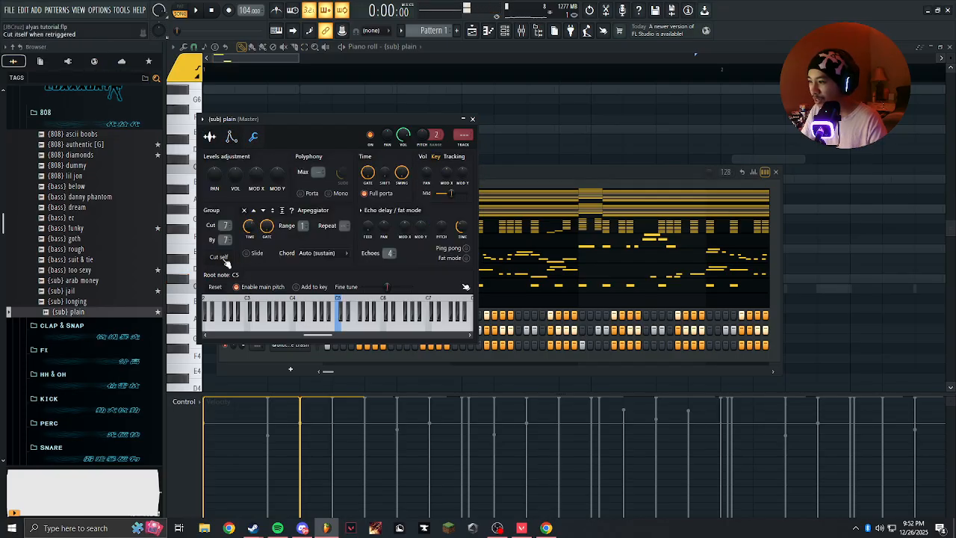
pyautogui.click(472, 118)
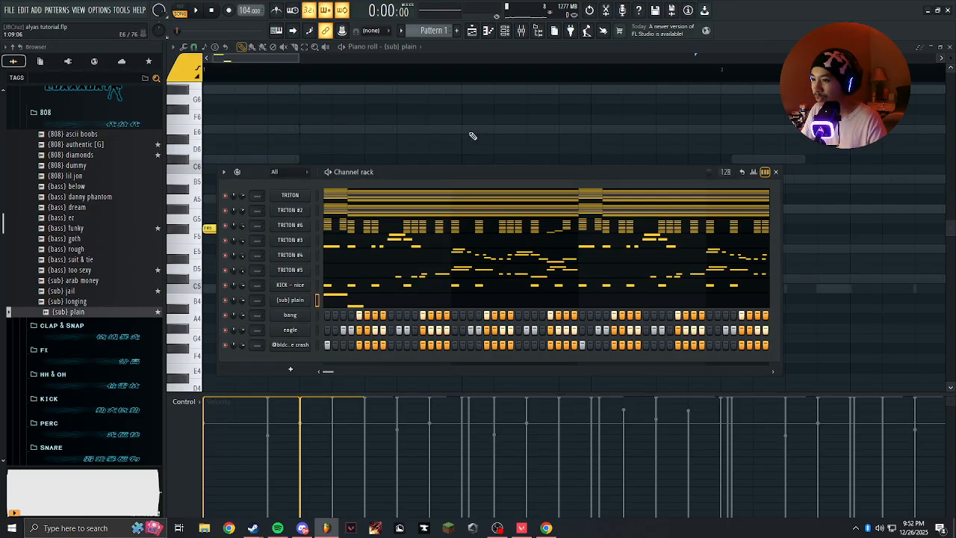
# Reopen the {sub} plain sampler, turn on the typing keyboard, and audition several sub notes.
pyautogui.click(296, 301)
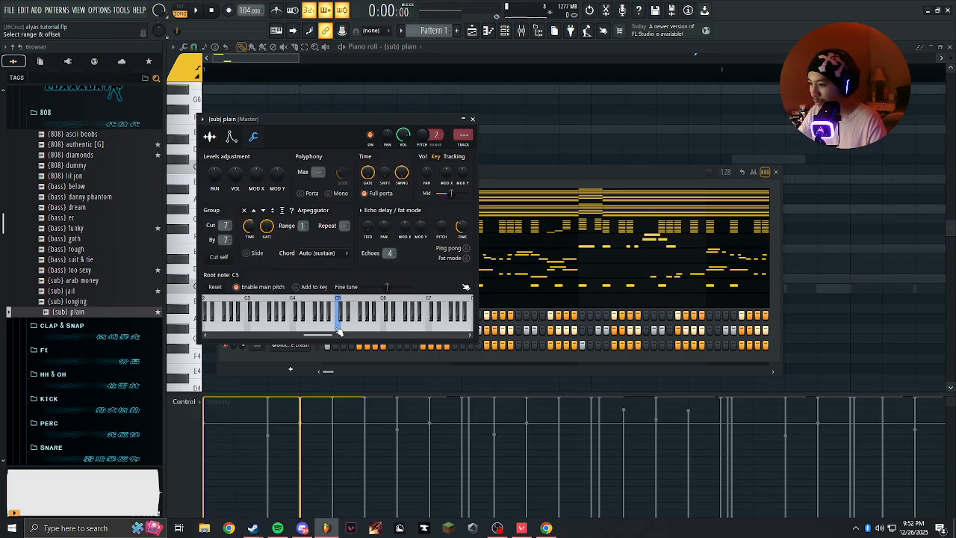
pyautogui.click(278, 33)
pyautogui.press('w')
pyautogui.press('3')
pyautogui.press('t')
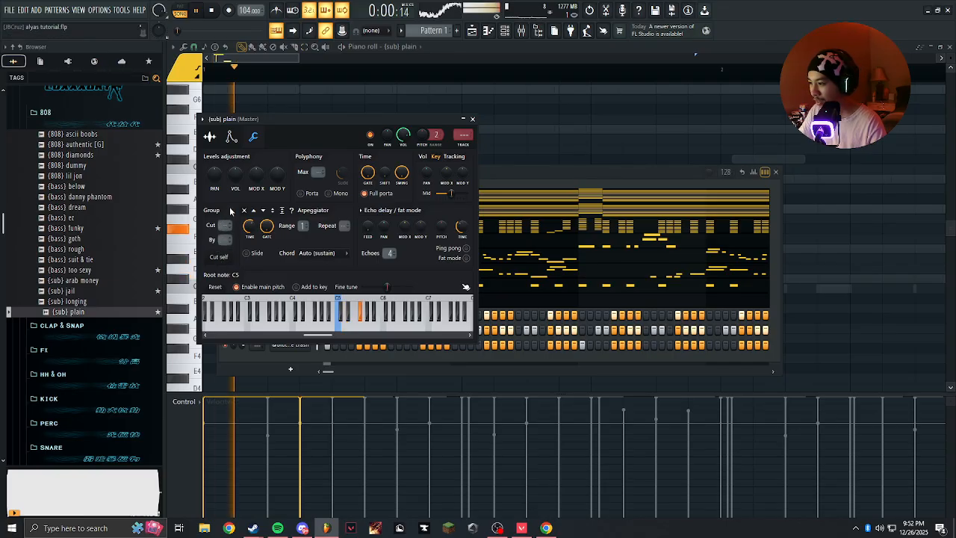
# Enable the volume envelope of {sub} plain with the hold at maximum and the other stages at zero.
pyautogui.moveTo(319, 120); pyautogui.dragTo(378, 124)
pyautogui.click(291, 140)
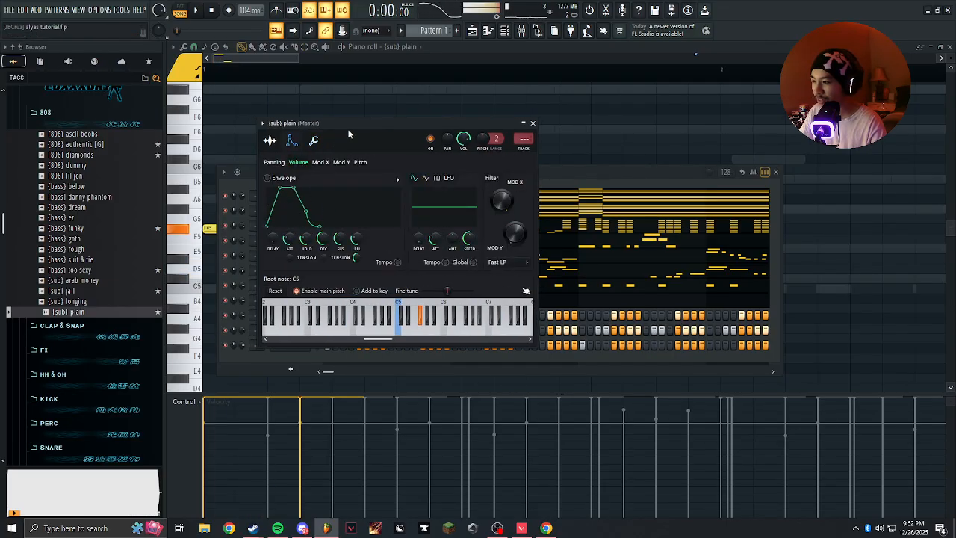
pyautogui.moveTo(349, 122); pyautogui.dragTo(495, 129)
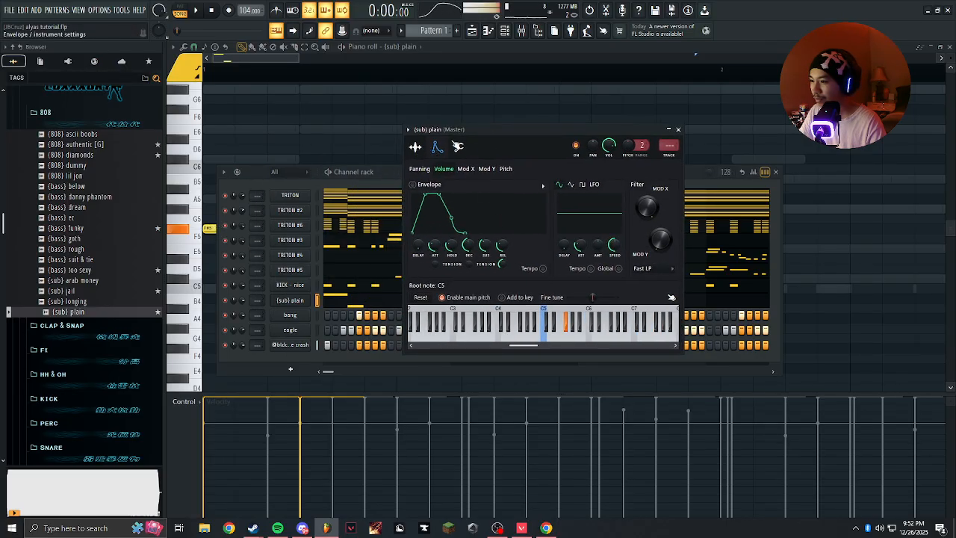
pyautogui.click(416, 148)
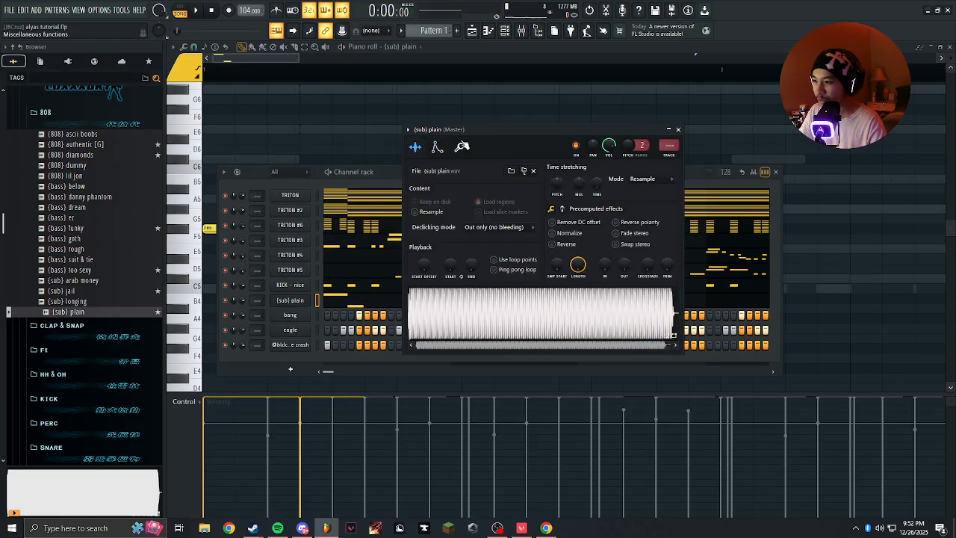
pyautogui.click(437, 147)
pyautogui.moveTo(470, 132); pyautogui.dragTo(376, 131)
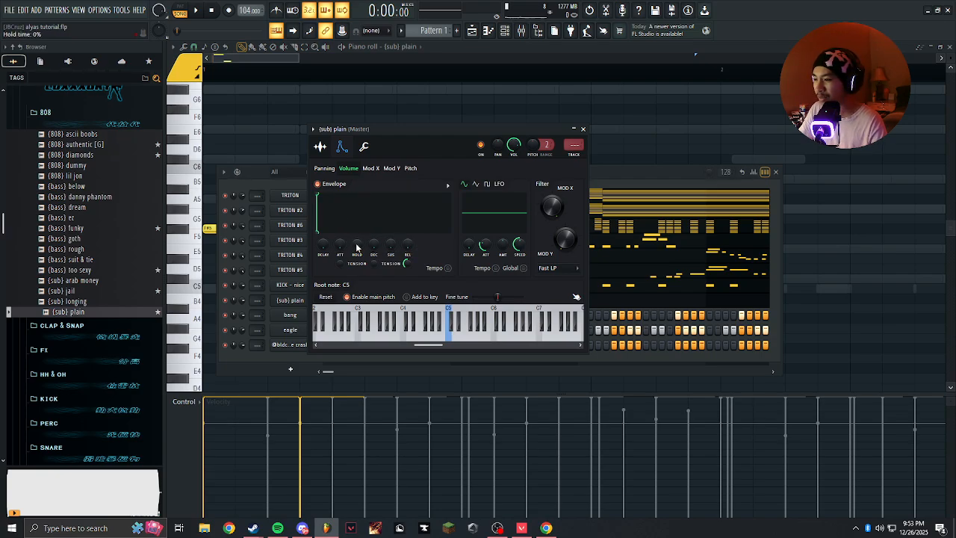
# Set the Cut and By groups of {sub} plain to 7, and return to its piano roll.
pyautogui.click(366, 147)
pyautogui.moveTo(423, 134); pyautogui.dragTo(397, 136)
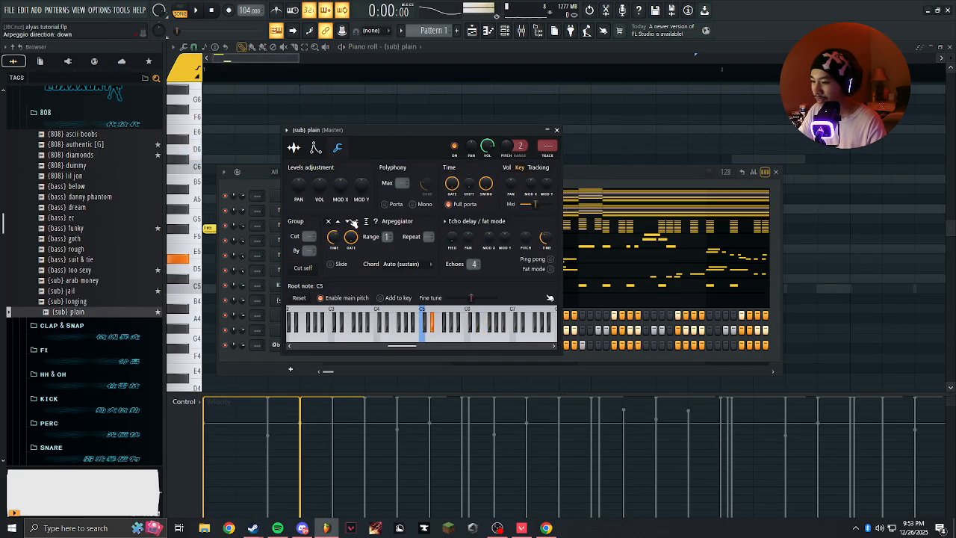
pyautogui.click(316, 149)
pyautogui.click(336, 149)
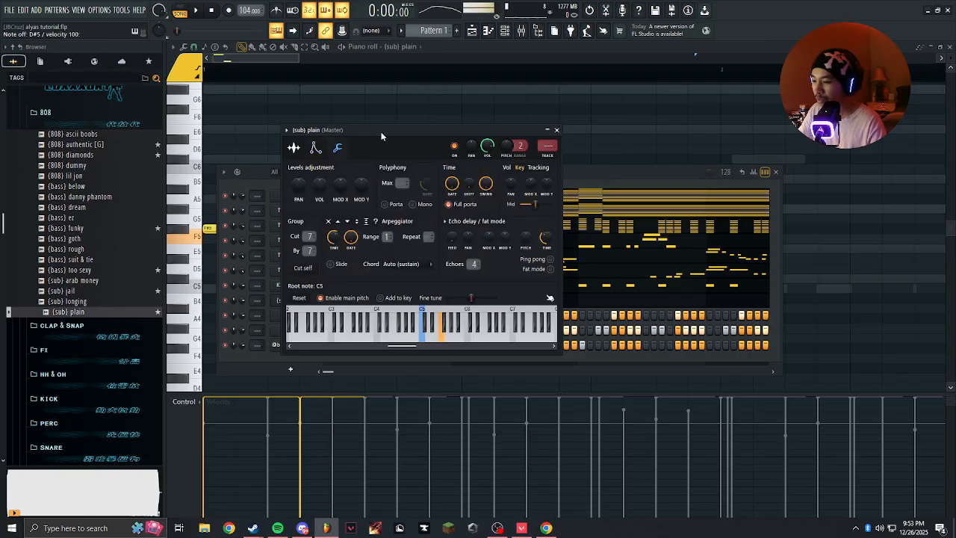
pyautogui.click(556, 132)
pyautogui.click(369, 137)
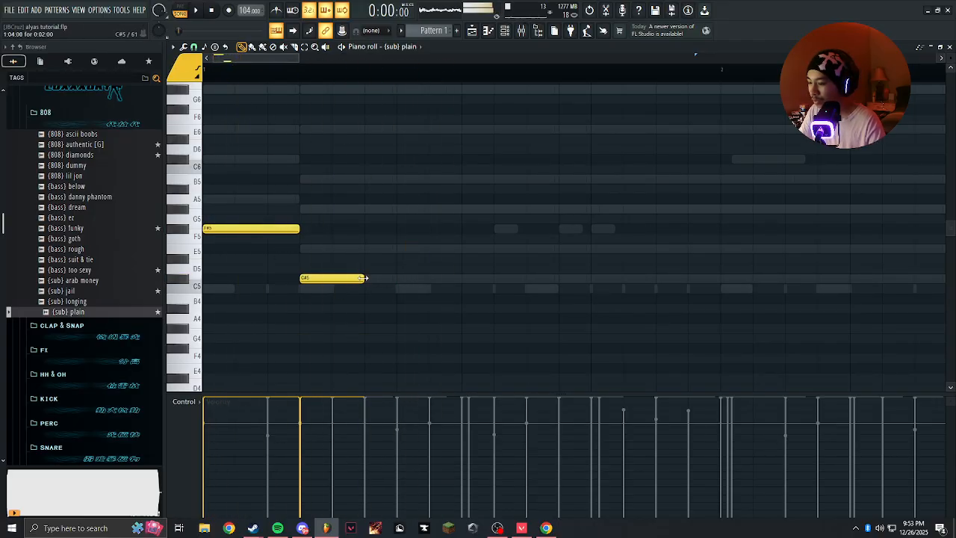
# Extend the {sub} plain bass line with two short E5 notes and a longer C#5 note, and play it.
pyautogui.click(397, 278)
pyautogui.rightClick(425, 291)
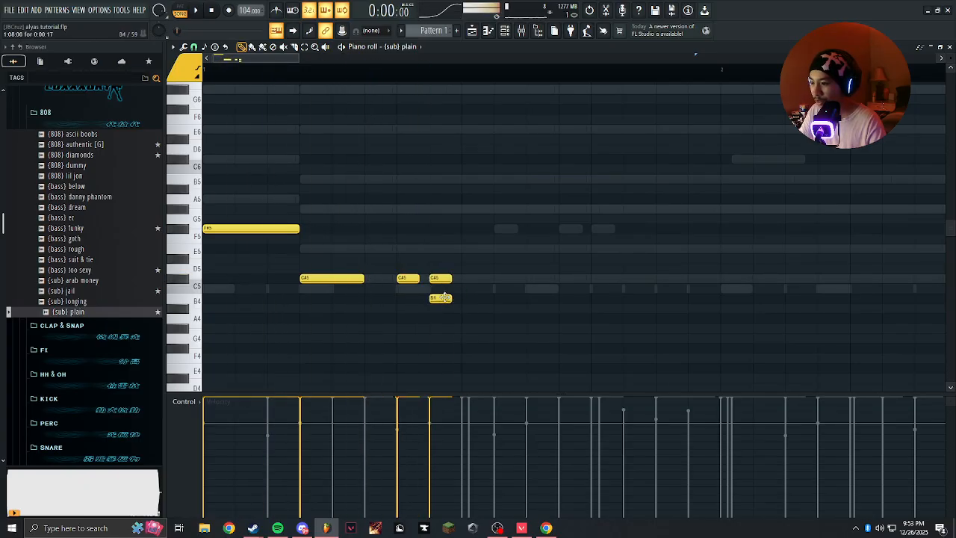
pyautogui.click(467, 279)
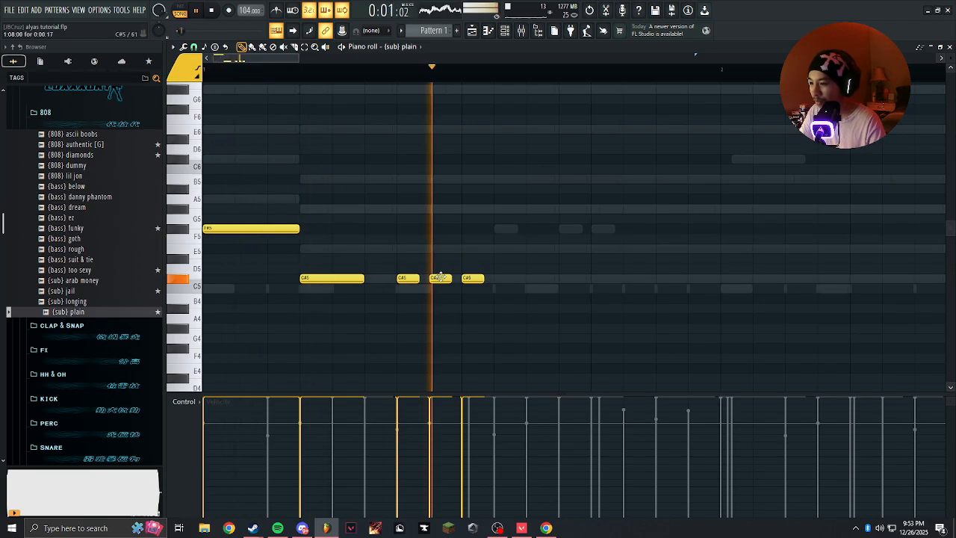
pyautogui.rightClick(480, 279)
pyautogui.click(470, 279)
pyautogui.moveTo(470, 279); pyautogui.dragTo(549, 278)
pyautogui.press('space')
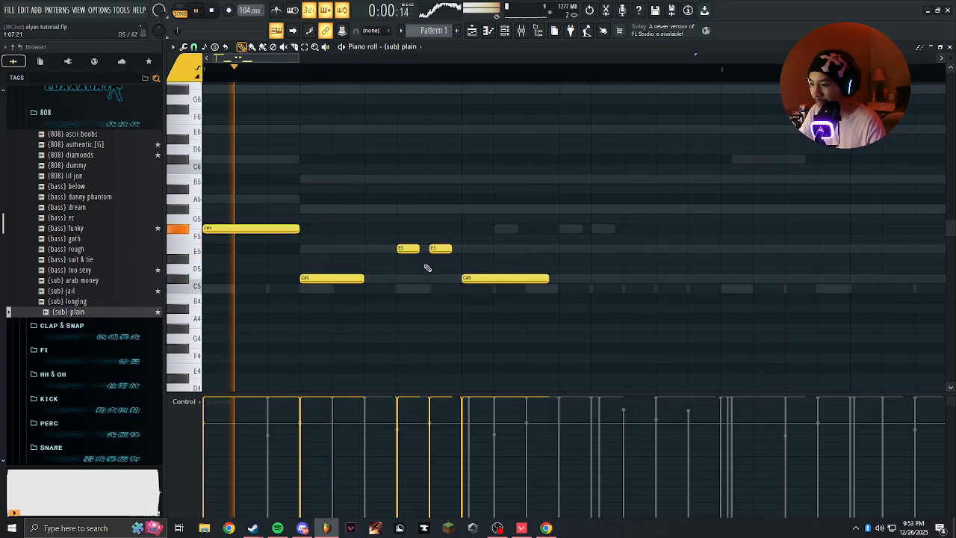
# Remove the second short E5 note from the {sub} plain line and try a B4 note in its place.
pyautogui.scroll(-3, 426, 268)
pyautogui.scroll(4, 326, 272)
pyautogui.click(332, 248)
pyautogui.press('space')
pyautogui.click(335, 299)
pyautogui.rightClick(335, 299)
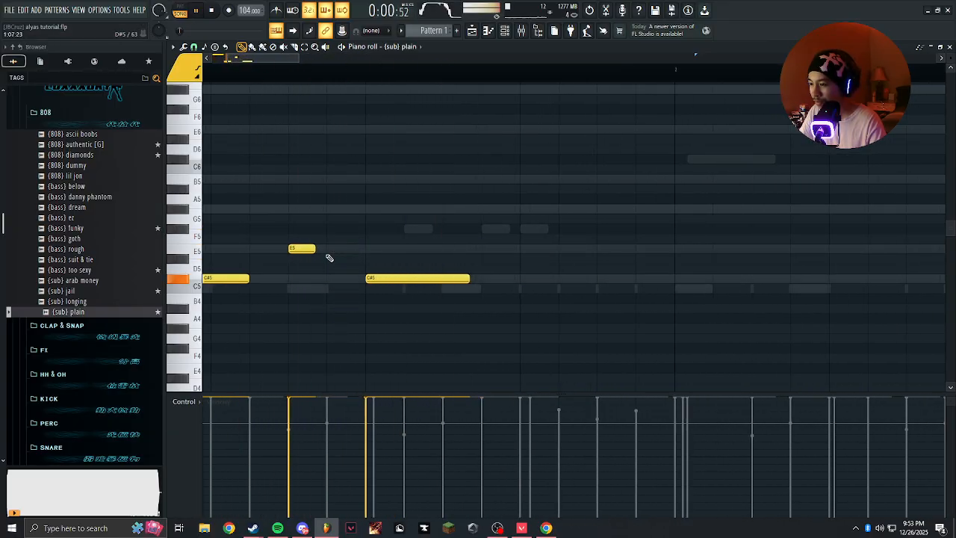
# Set the scale highlighting root note to C# and try a short D5 note after the longer C#5 note.
pyautogui.press('space')
pyautogui.click(172, 48)
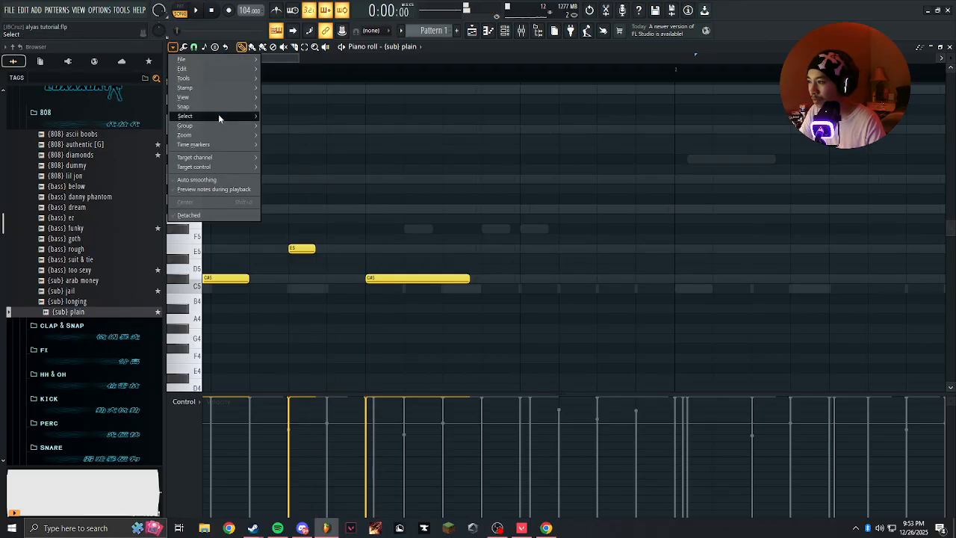
pyautogui.moveTo(291, 242)
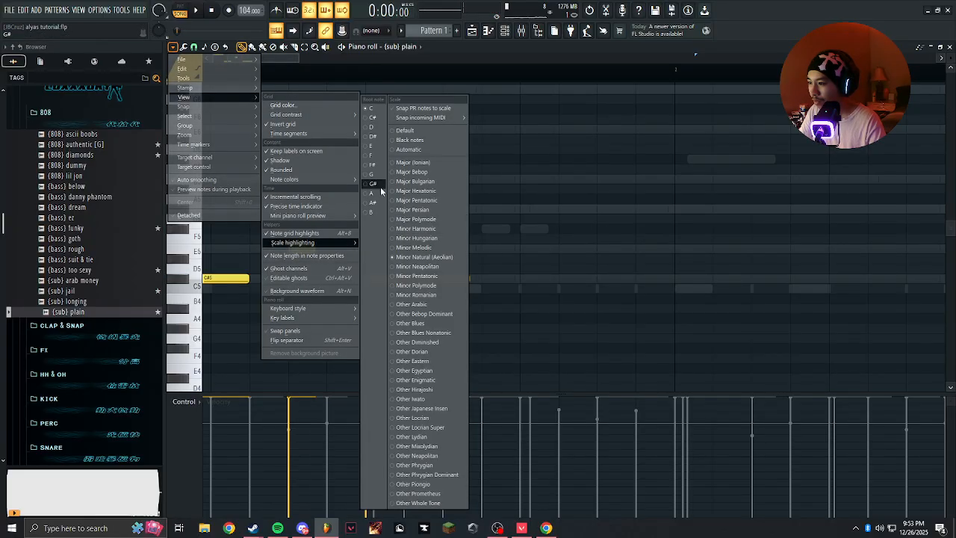
pyautogui.click(445, 248)
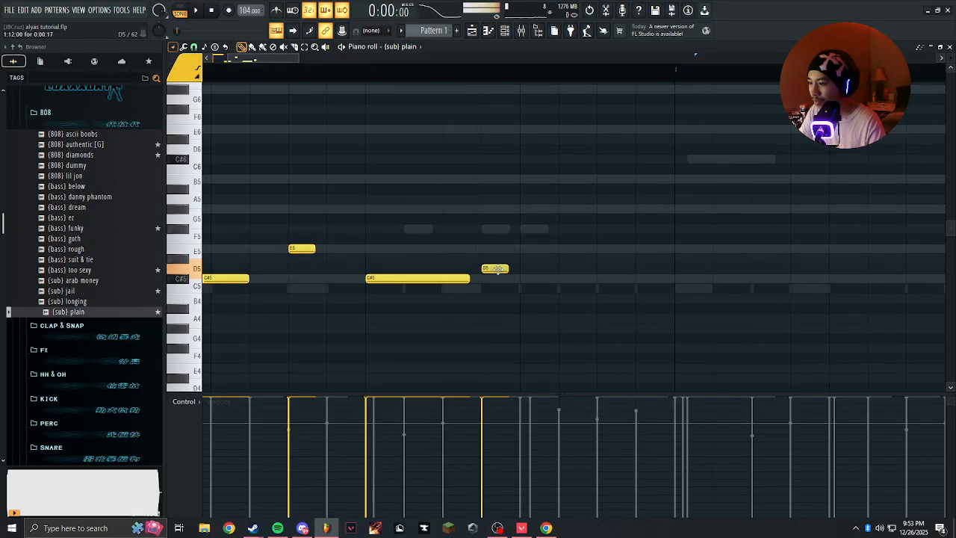
pyautogui.press('space')
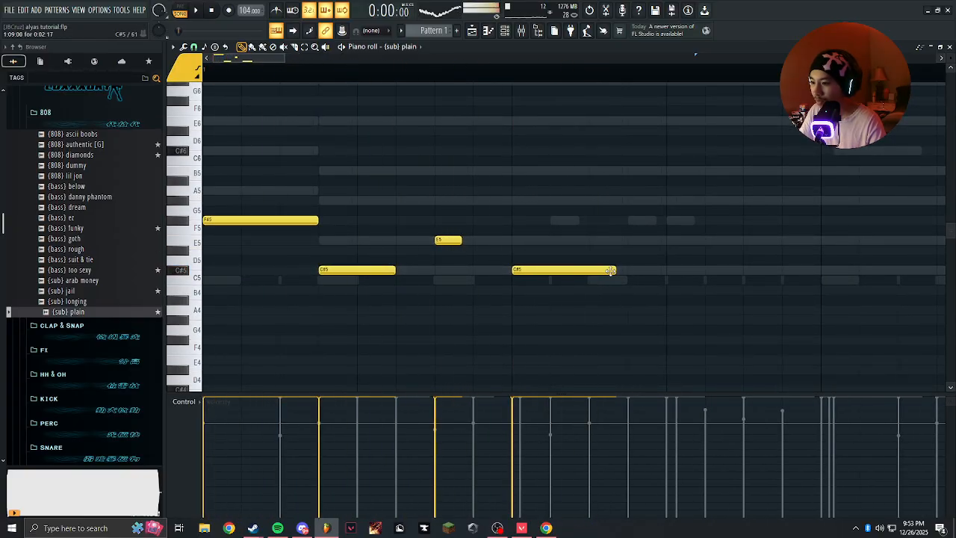
# Lengthen and split the last C#5 note into two equal notes, and raise the first of them to E5.
pyautogui.moveTo(616, 271); pyautogui.dragTo(655, 269)
pyautogui.click(556, 270)
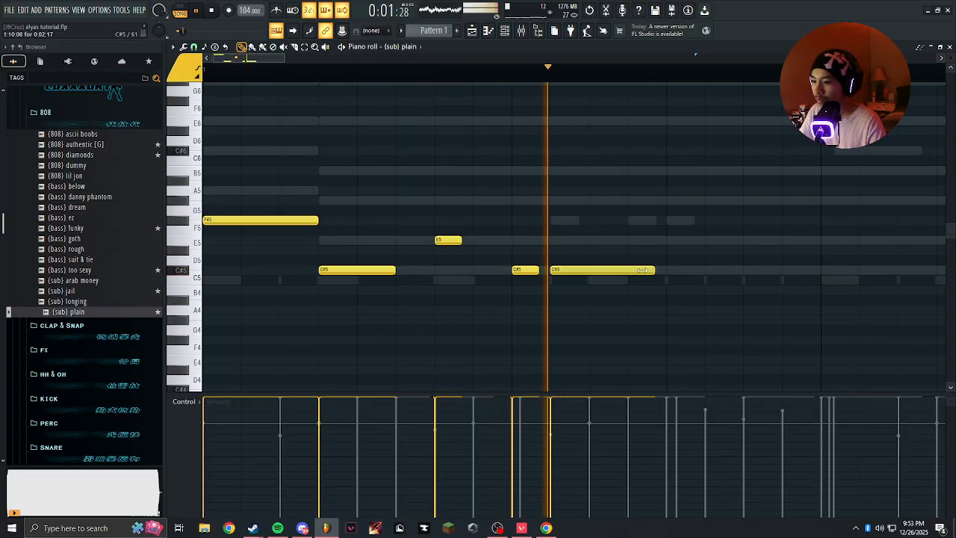
pyautogui.rightClick(552, 270)
pyautogui.click(592, 270)
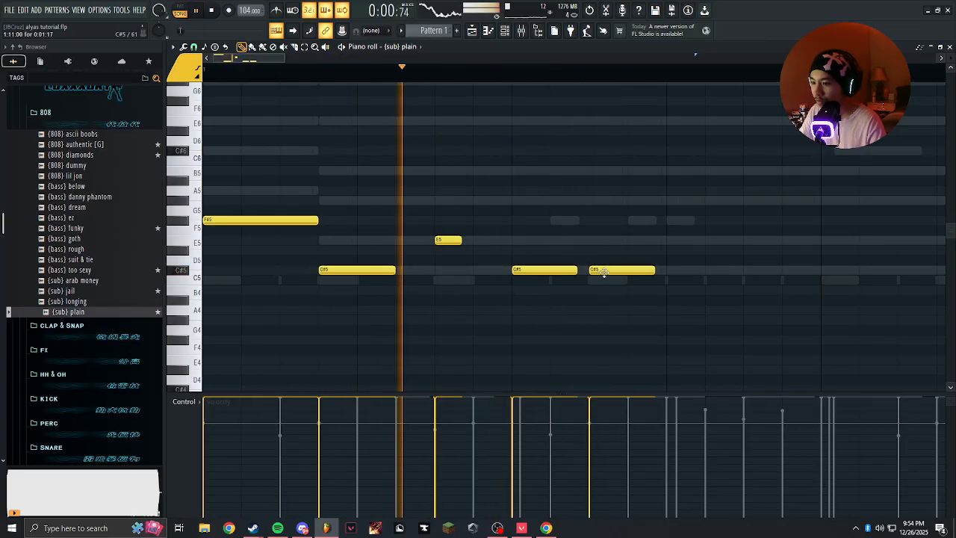
pyautogui.moveTo(552, 271); pyautogui.dragTo(539, 242)
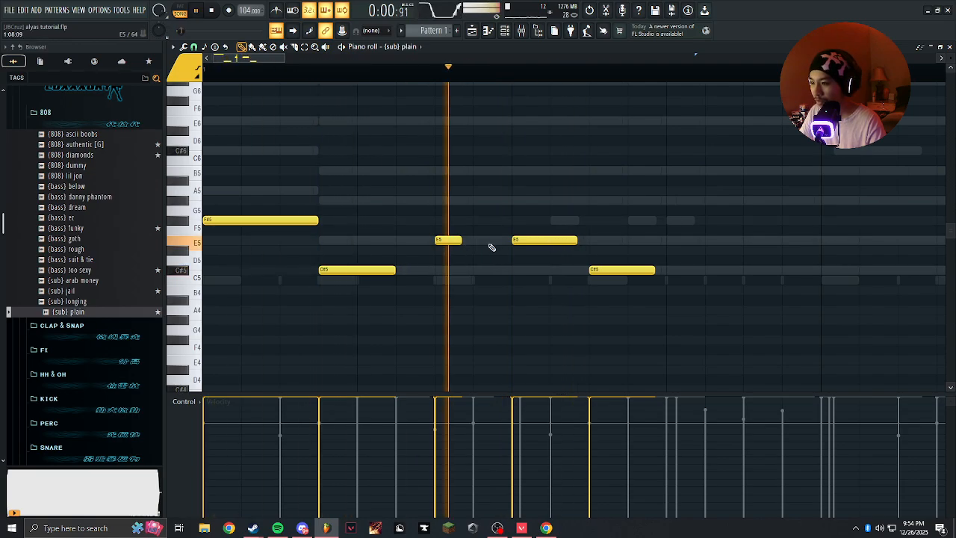
# Raise the short E5 note in bar 1 to F#5 and play the bass line.
pyautogui.moveTo(442, 236); pyautogui.dragTo(439, 218)
pyautogui.moveTo(545, 241); pyautogui.dragTo(519, 238)
pyautogui.click(537, 242)
pyautogui.rightClick(535, 245)
pyautogui.press('space')
pyautogui.press('space')
pyautogui.scroll(-2, 515, 284)
pyautogui.scroll(4, 493, 280)
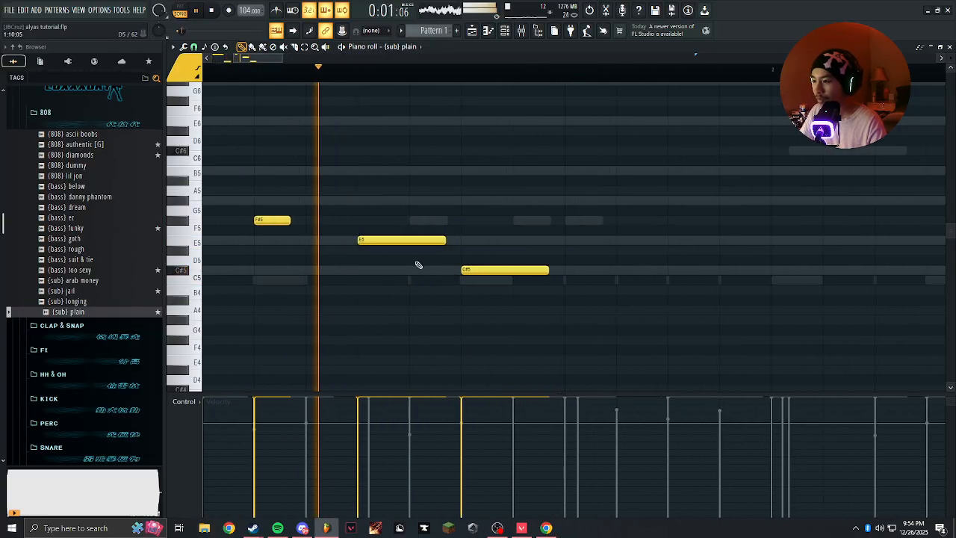
pyautogui.moveTo(281, 248); pyautogui.dragTo(398, 251)
pyautogui.press('space')
pyautogui.press('space')
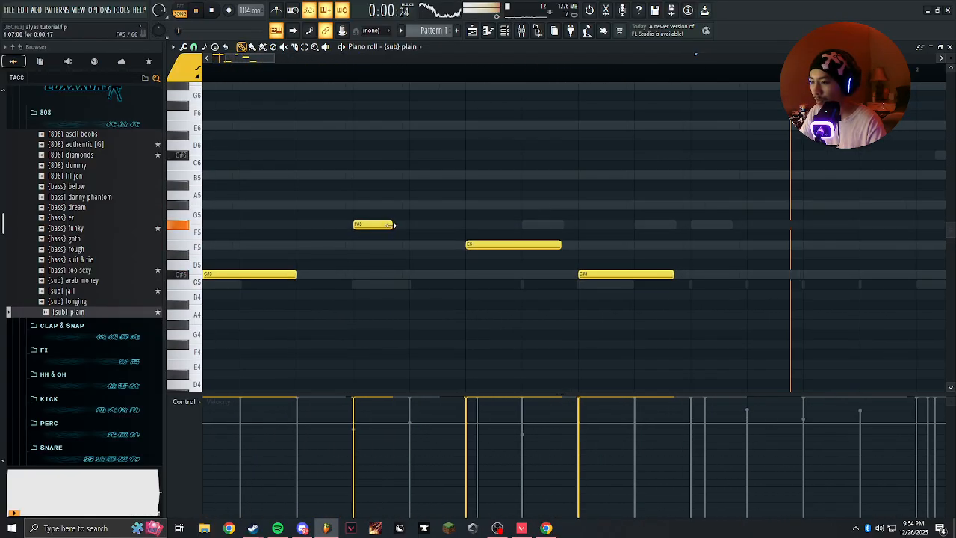
# Lengthen the short F#5 note in bar 1 and split it into two short F#5 notes.
pyautogui.scroll(-4, 423, 216)
pyautogui.press('space')
pyautogui.scroll(4, 438, 219)
pyautogui.scroll(-4, 404, 229)
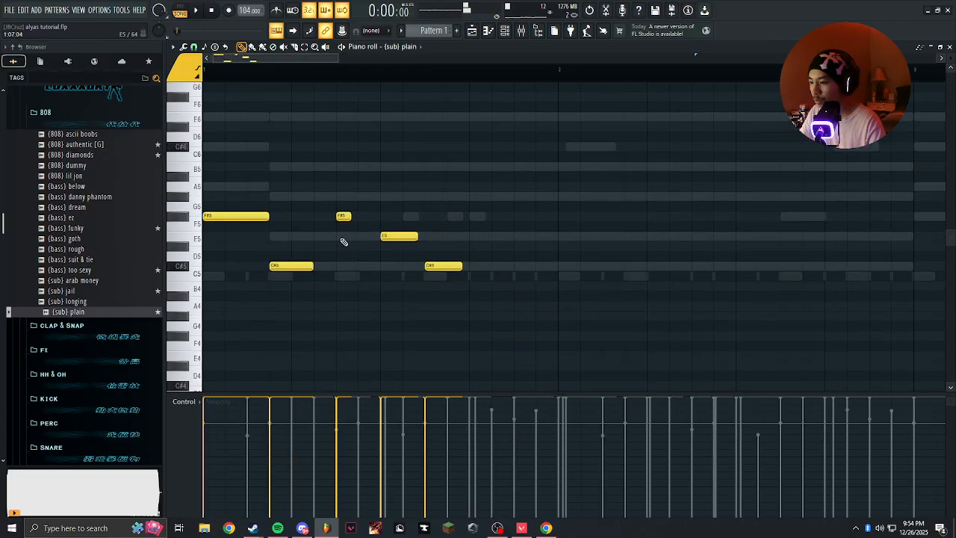
pyautogui.scroll(2, 342, 241)
pyautogui.scroll(1, 434, 238)
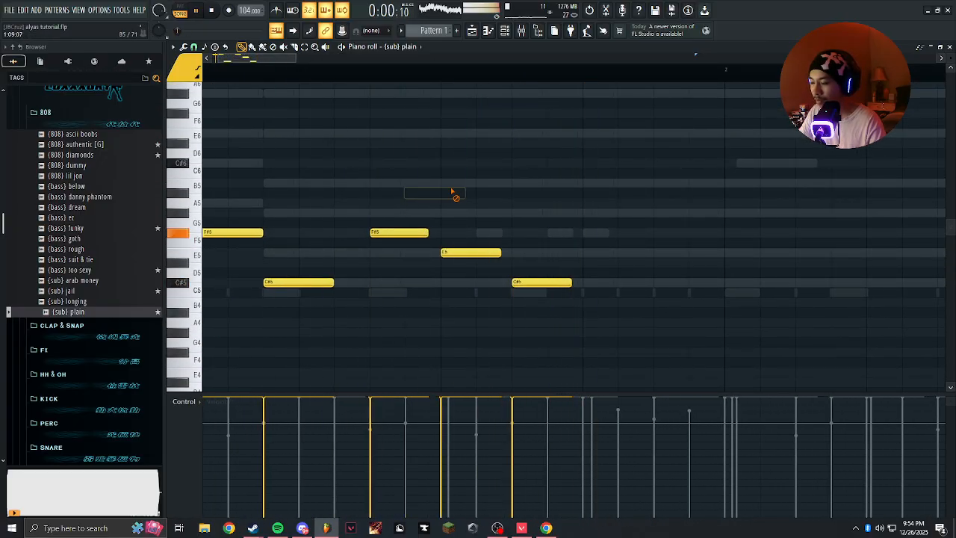
pyautogui.press('space')
pyautogui.click(409, 234)
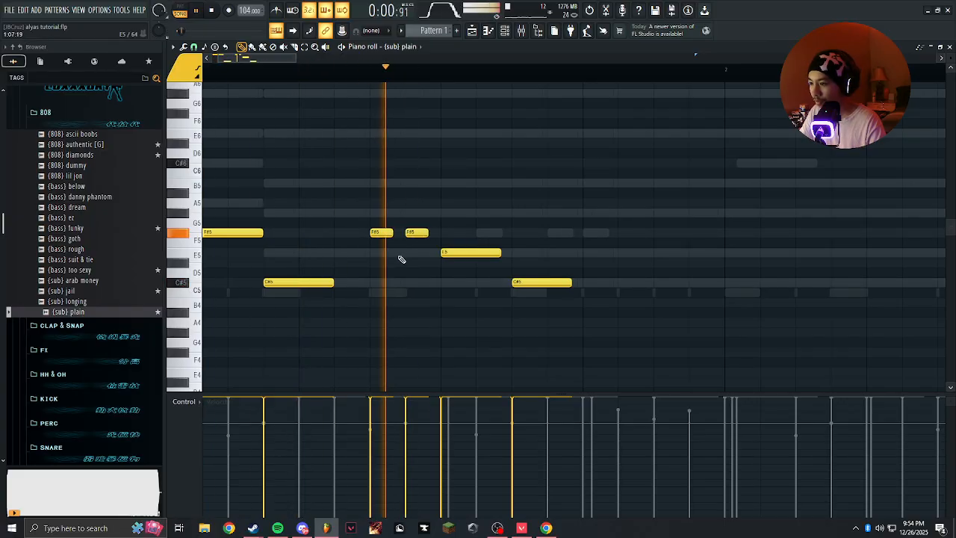
pyautogui.scroll(-2, 421, 273)
pyautogui.press('space')
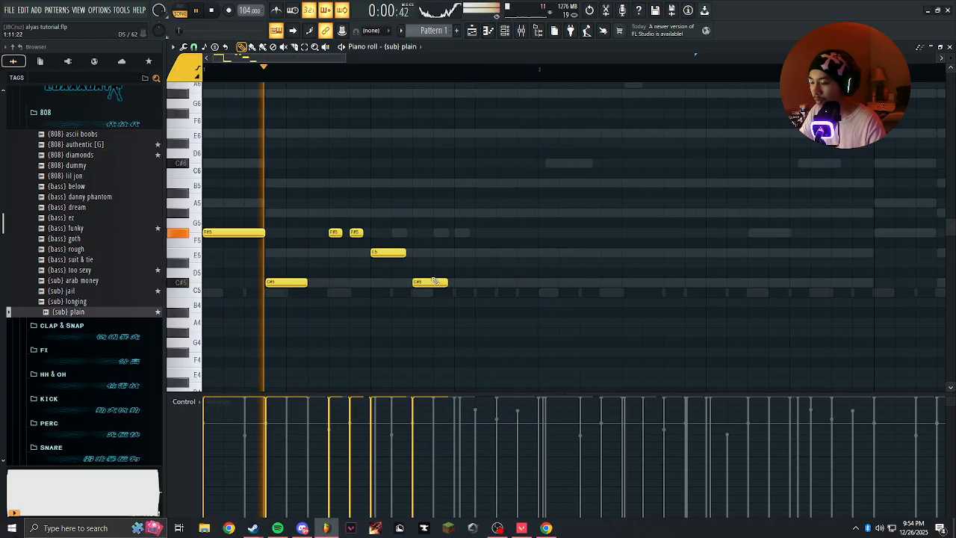
# Add another C#5 note near the end of bar 1 and lengthen it almost to bar 2.
pyautogui.moveTo(439, 281)
pyautogui.mouseDown()
pyautogui.moveTo(468, 282)
pyautogui.moveTo(452, 283)
pyautogui.mouseUp()
pyautogui.click(489, 282)
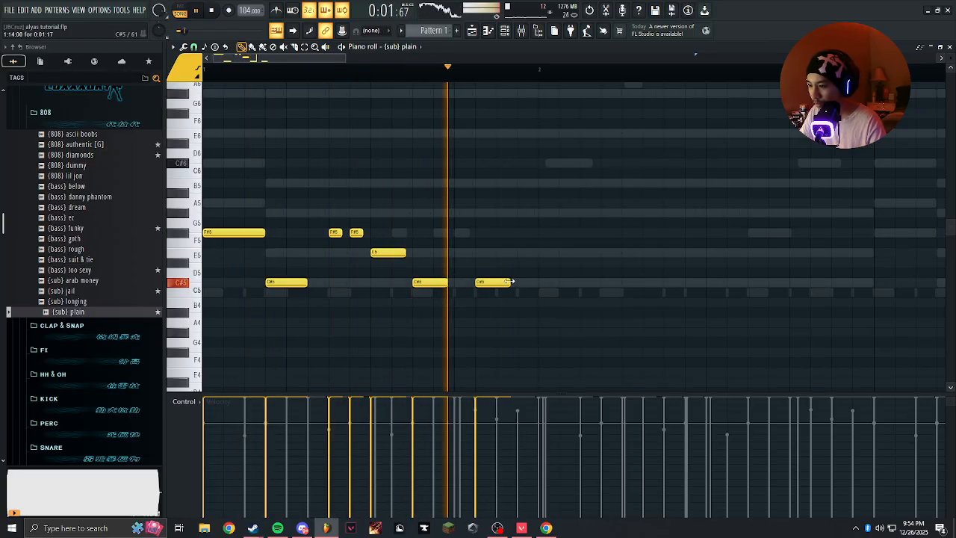
pyautogui.rightClick(505, 282)
pyautogui.press('space')
pyautogui.press('space')
pyautogui.click(486, 283)
pyautogui.moveTo(507, 282); pyautogui.dragTo(528, 283)
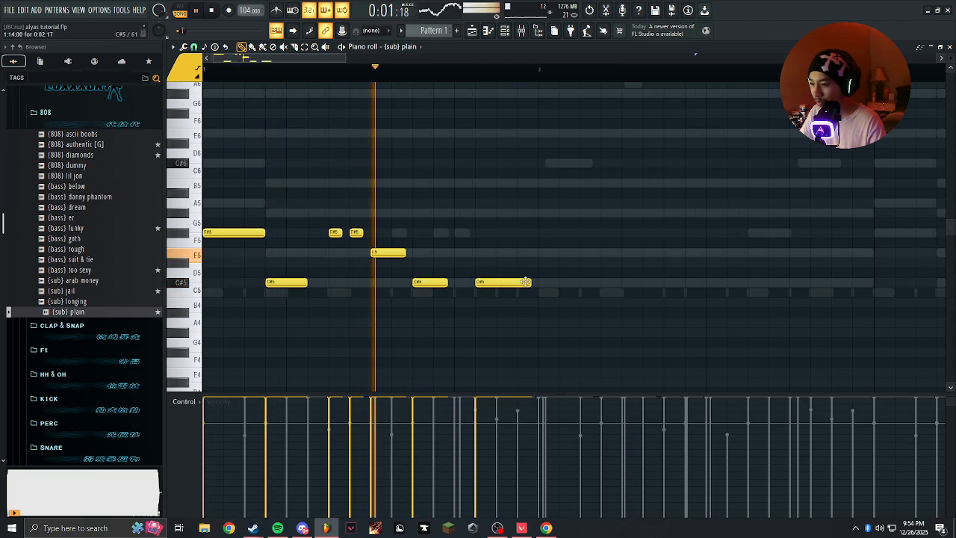
# Lengthen the preceding C#5 note almost to the start of the last one, and play the line.
pyautogui.moveTo(445, 283); pyautogui.dragTo(466, 283)
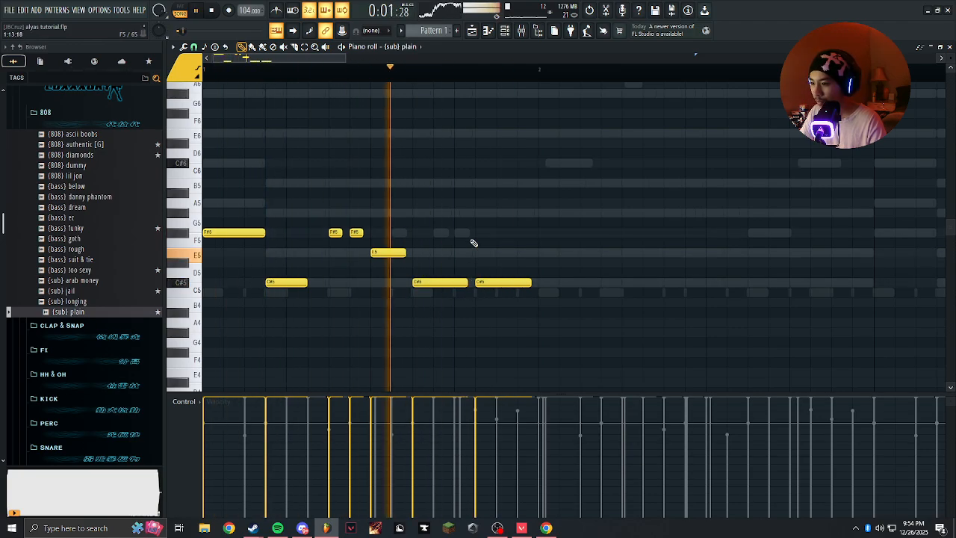
pyautogui.click(448, 252)
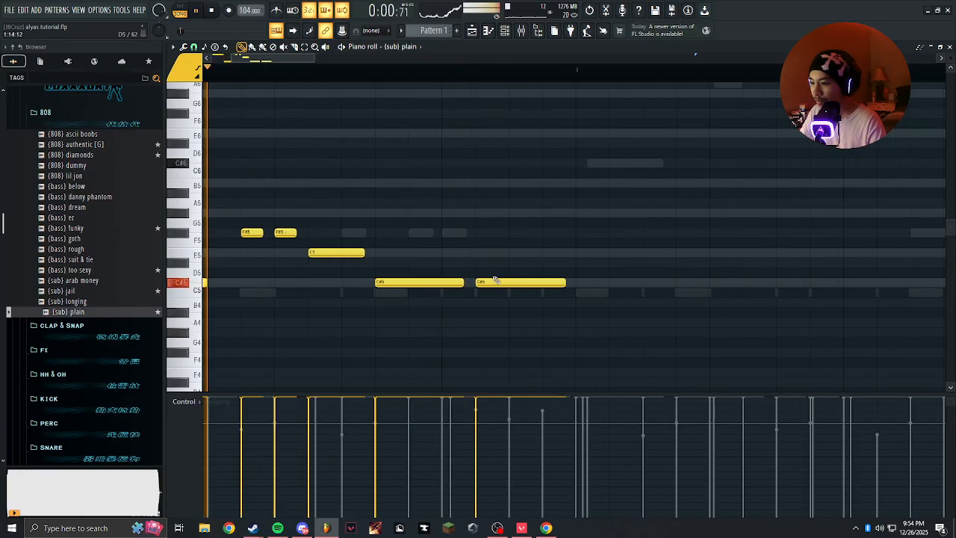
pyautogui.scroll(-2, 474, 253)
pyautogui.press('space')
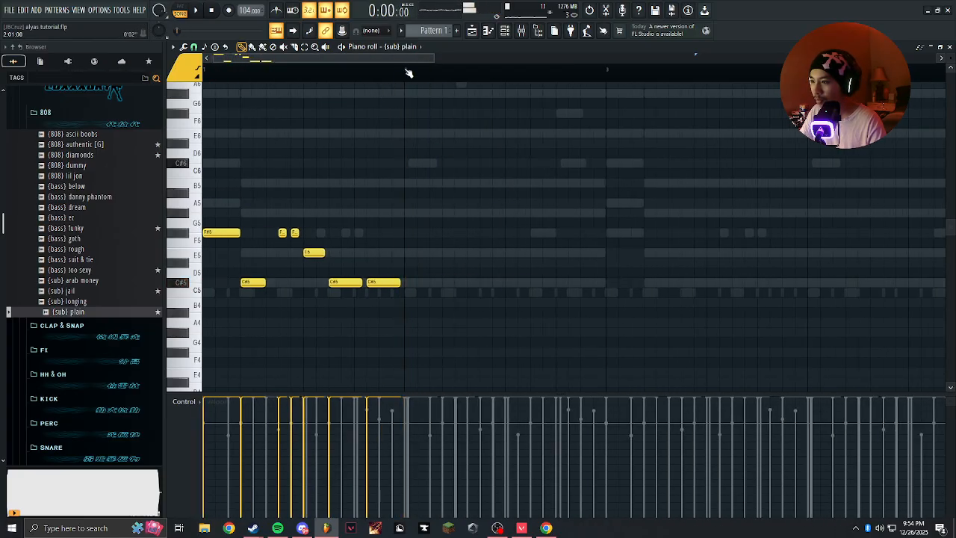
# Continue the bass line into bar 2 with three C#5 notes and raise the second one to E5.
pyautogui.scroll(3, 414, 285)
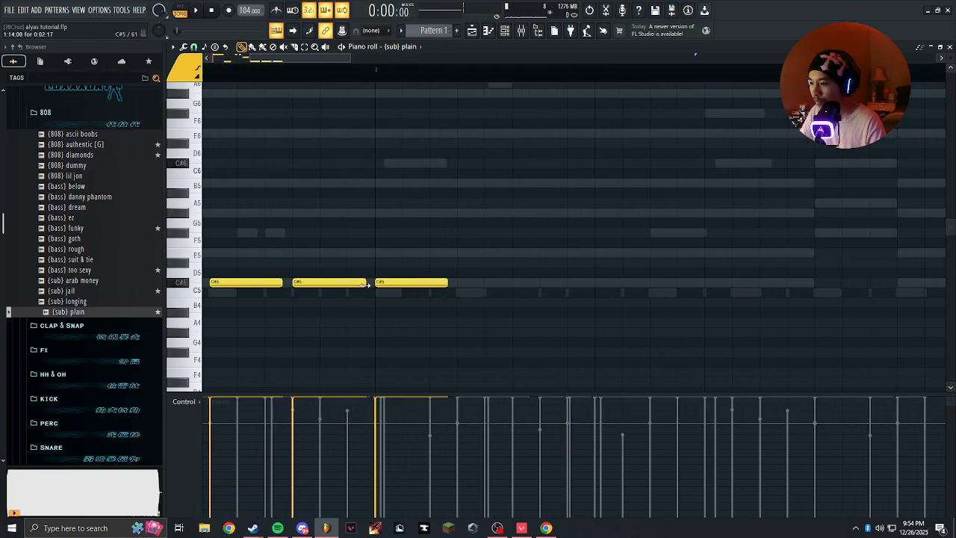
pyautogui.click(535, 284)
pyautogui.scroll(-3, 515, 288)
pyautogui.scroll(2, 513, 287)
pyautogui.press('space')
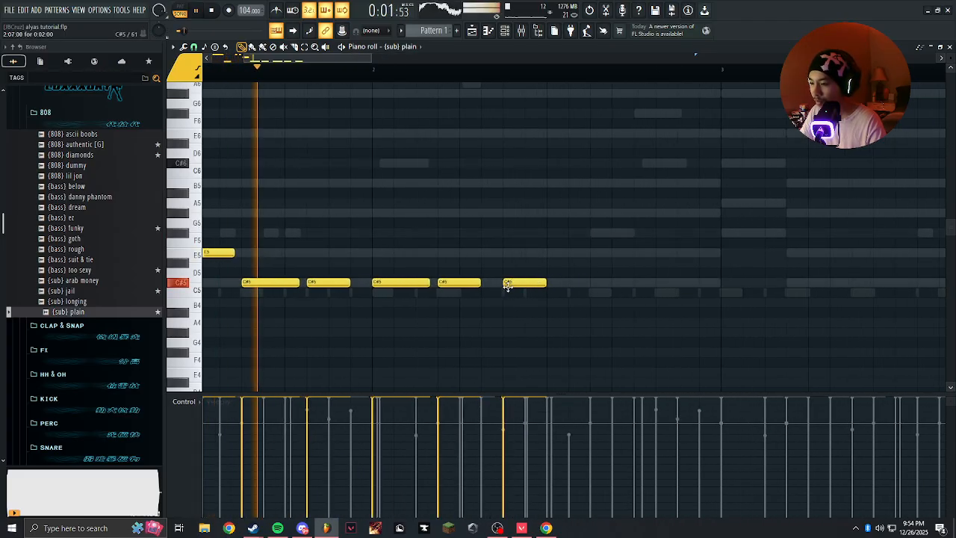
pyautogui.moveTo(457, 284); pyautogui.dragTo(452, 251)
pyautogui.scroll(-2, 510, 282)
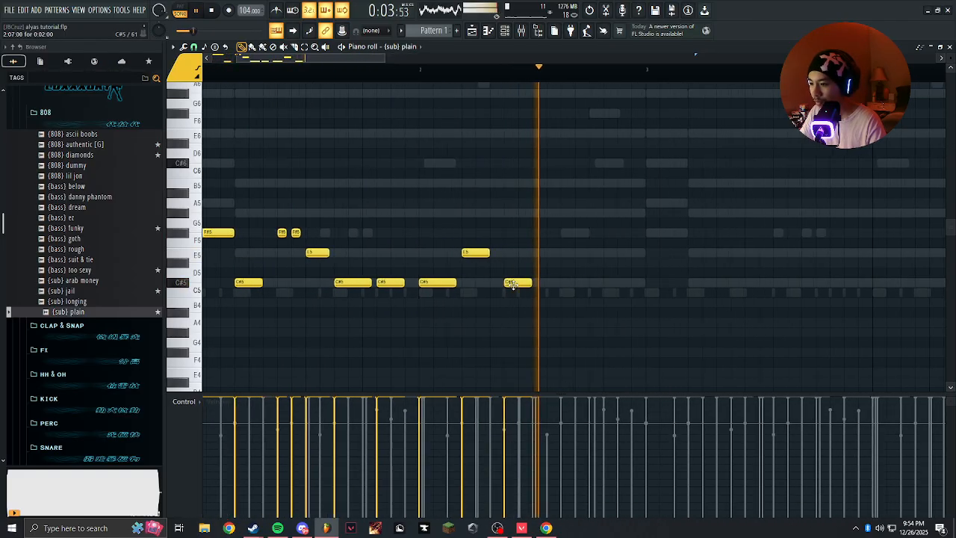
# Play the bass line, check the layers in the channel rack, and return to the {sub} plain piano roll.
pyautogui.press('space')
pyautogui.scroll(3, 512, 284)
pyautogui.press('space')
pyautogui.scroll(-3, 456, 178)
pyautogui.scroll(-1, 457, 171)
pyautogui.press('space')
pyautogui.click(508, 32)
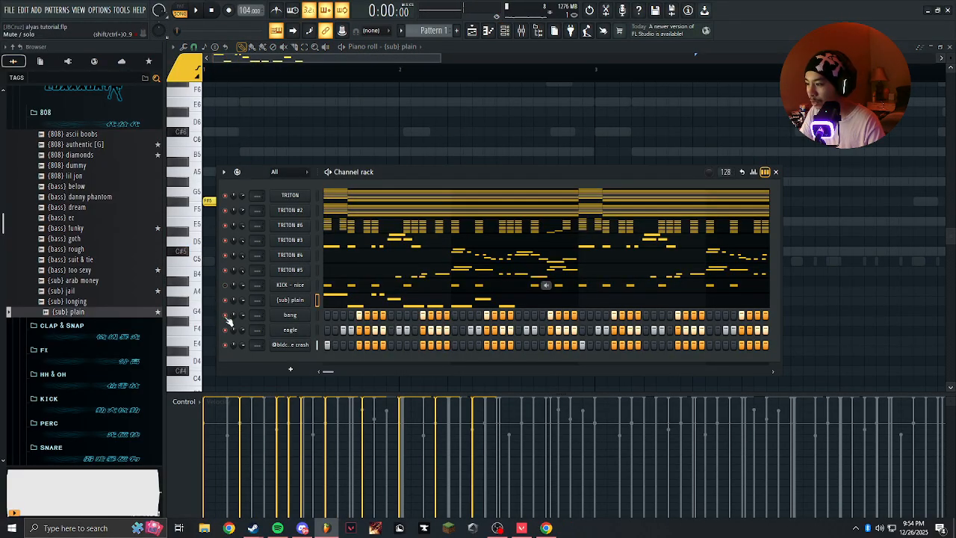
pyautogui.press('space')
pyautogui.rightClick(368, 153)
# Fill the second half of bar 2 with one short and two longer C#5 notes.
pyautogui.scroll(3, 400, 179)
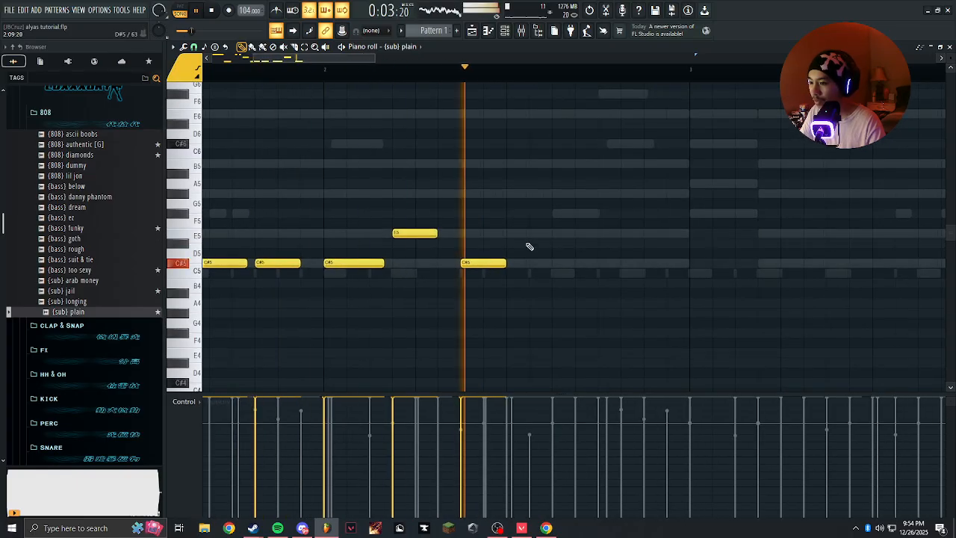
pyautogui.click(535, 264)
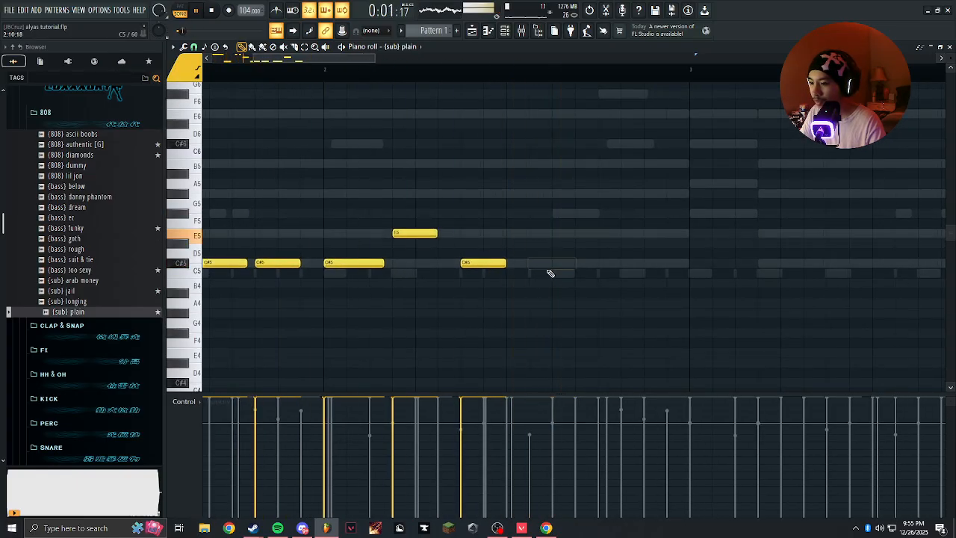
pyautogui.moveTo(589, 262)
pyautogui.mouseDown()
pyautogui.moveTo(603, 265)
pyautogui.moveTo(585, 265)
pyautogui.mouseUp()
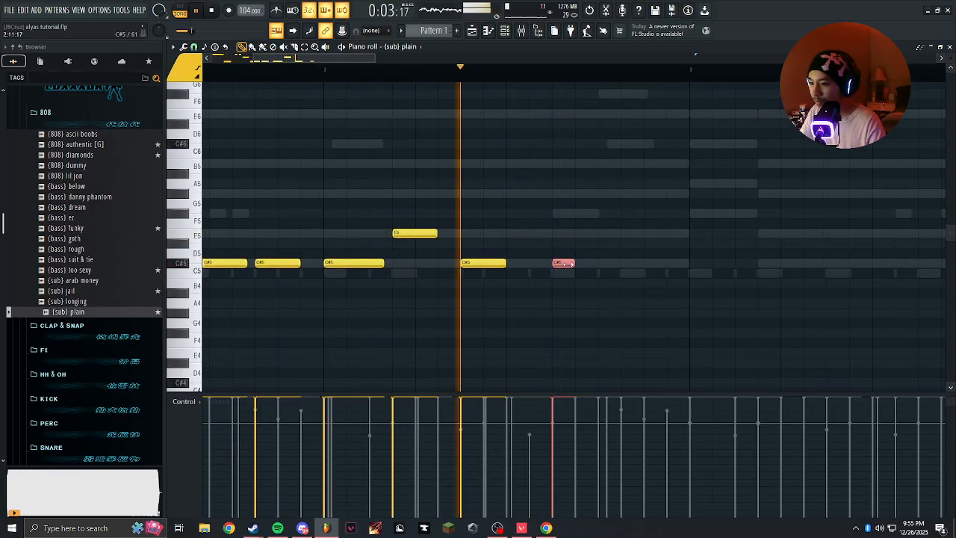
pyautogui.click(605, 264)
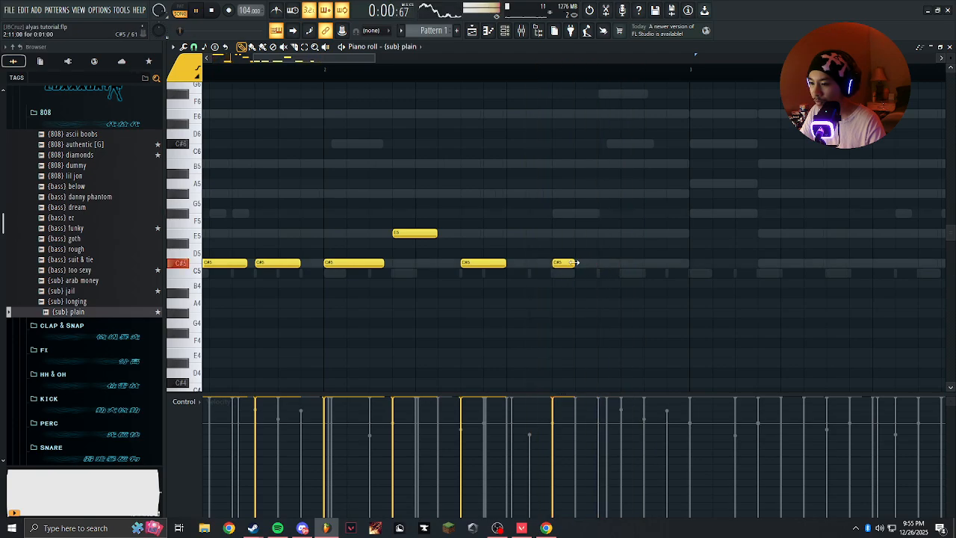
pyautogui.moveTo(551, 265); pyautogui.dragTo(680, 263)
pyautogui.click(562, 264)
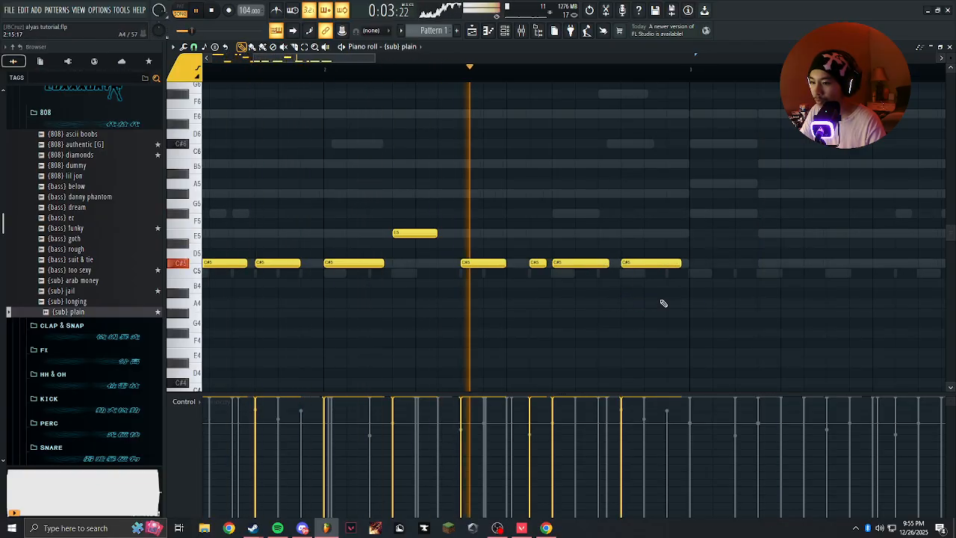
pyautogui.scroll(-3, 559, 160)
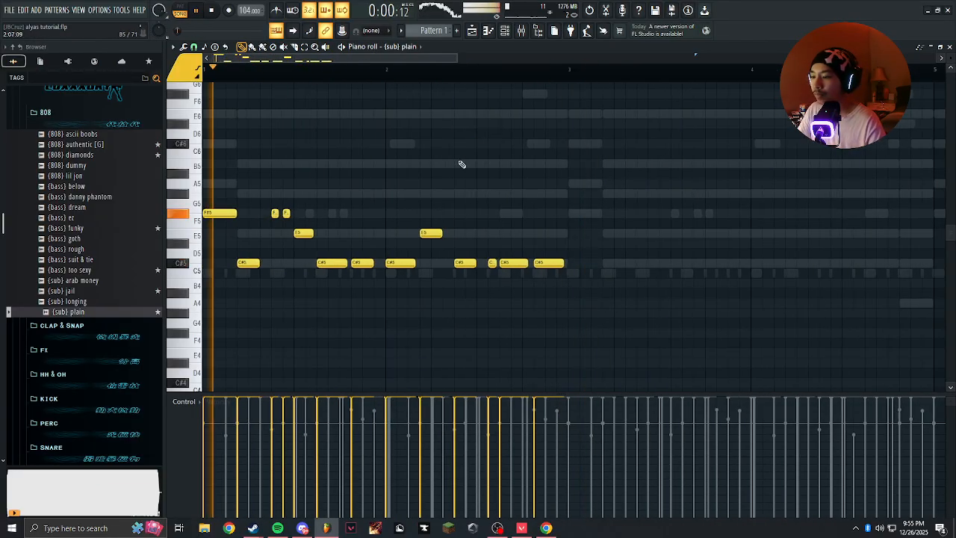
# Raise the short C#5 note in the second half of bar 2 to E5.
pyautogui.scroll(-2, 421, 138)
pyautogui.scroll(4, 337, 162)
pyautogui.scroll(-2, 501, 137)
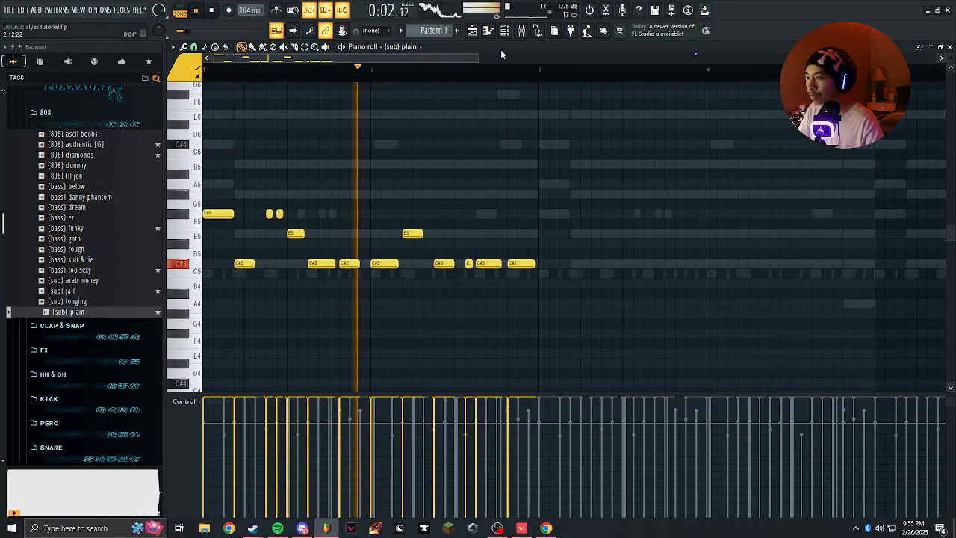
pyautogui.scroll(2, 485, 183)
pyautogui.click(439, 212)
pyautogui.rightClick(439, 211)
pyautogui.moveTo(628, 241); pyautogui.dragTo(626, 211)
# Try the longer E5 note in bar 2 on F#5 with a short D#5 note before it, and revert both changes.
pyautogui.moveTo(537, 211); pyautogui.dragTo(538, 191)
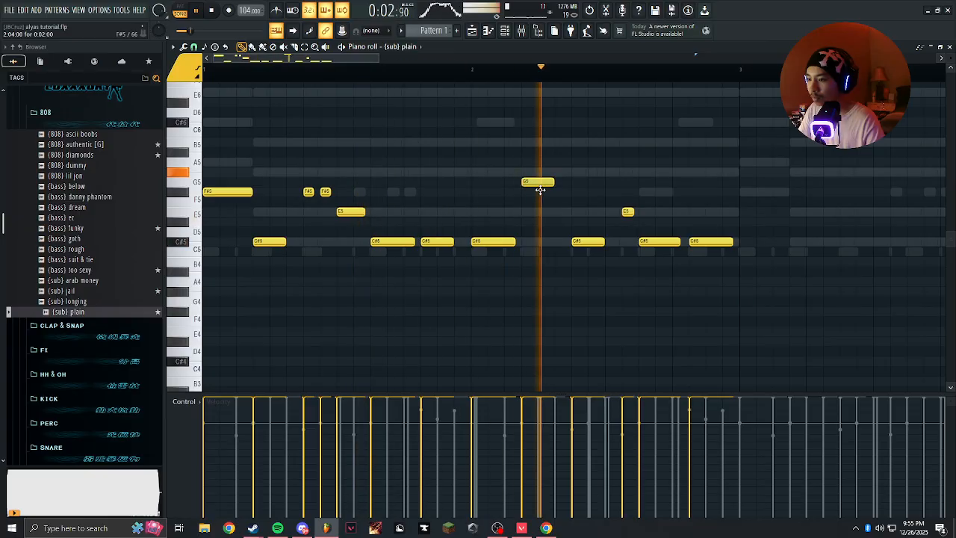
pyautogui.scroll(-1, 522, 216)
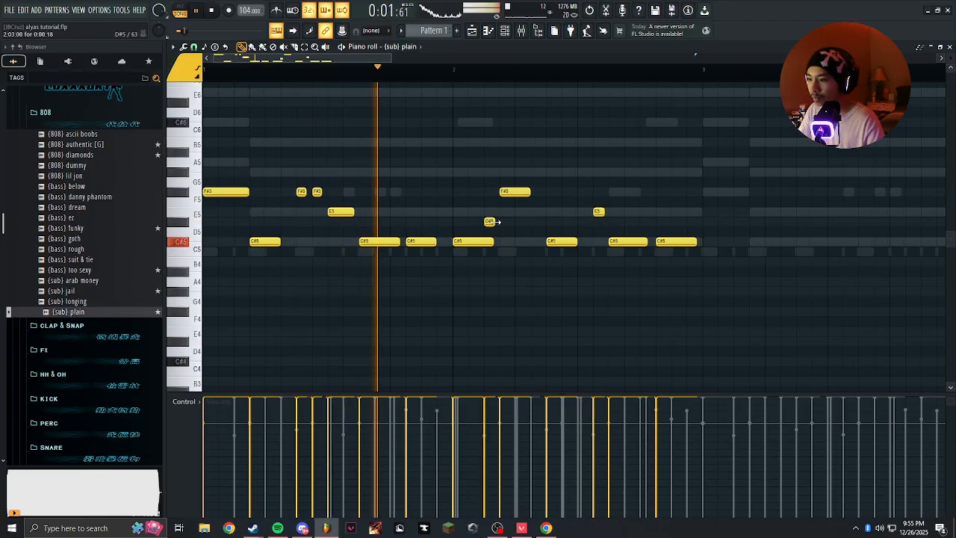
pyautogui.scroll(-1, 493, 207)
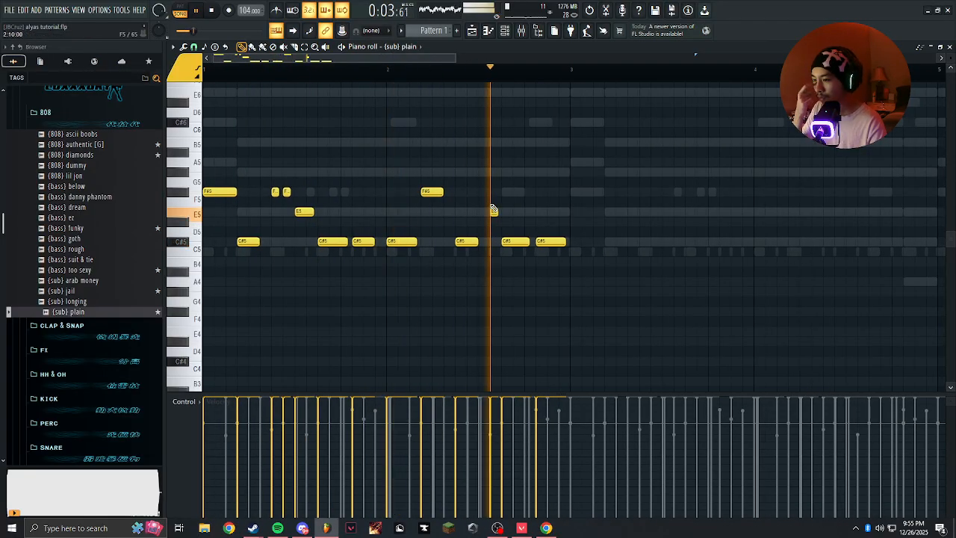
pyautogui.scroll(3, 412, 186)
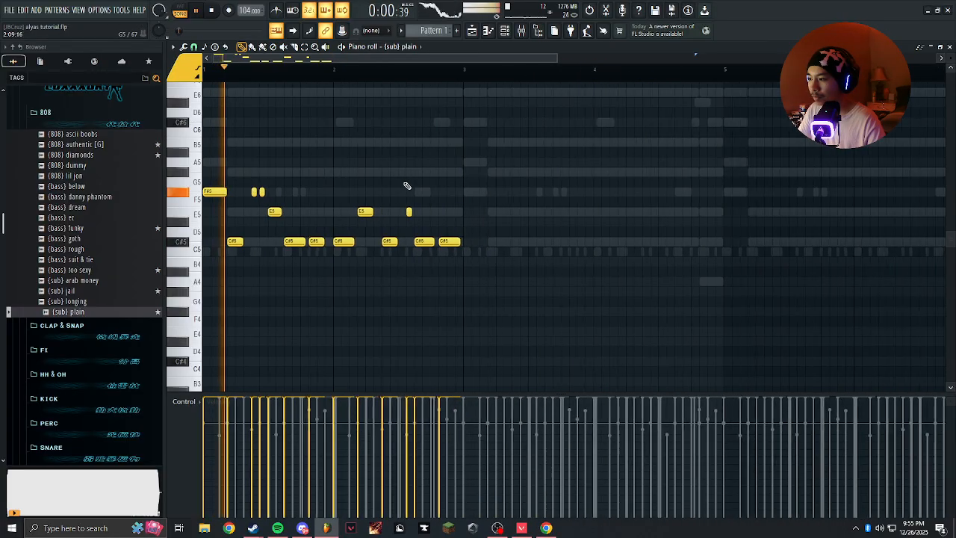
# Raise the two short F#5 notes in bar 1 to G#5 and play back the two-bar bass line.
pyautogui.moveTo(507, 195); pyautogui.dragTo(605, 190)
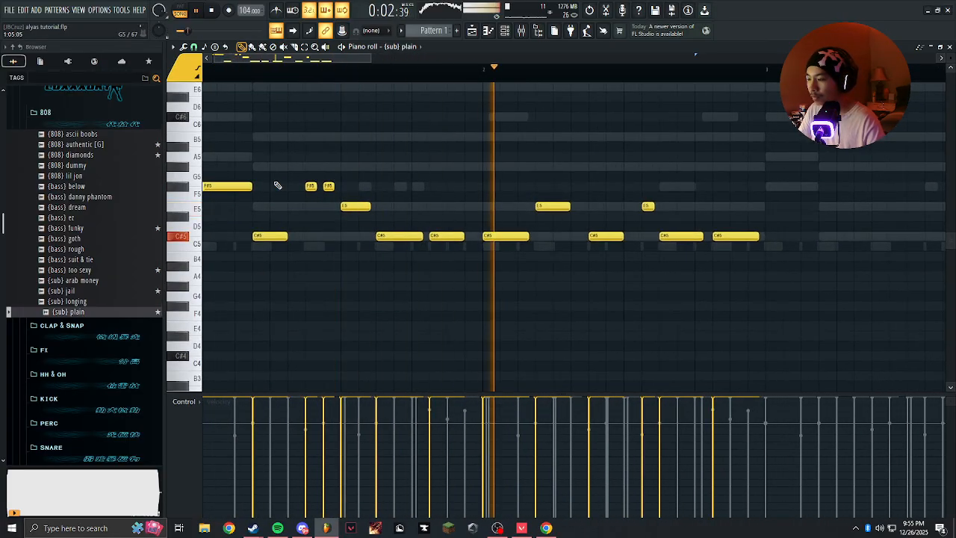
pyautogui.moveTo(335, 178); pyautogui.dragTo(292, 191)
pyautogui.press('space')
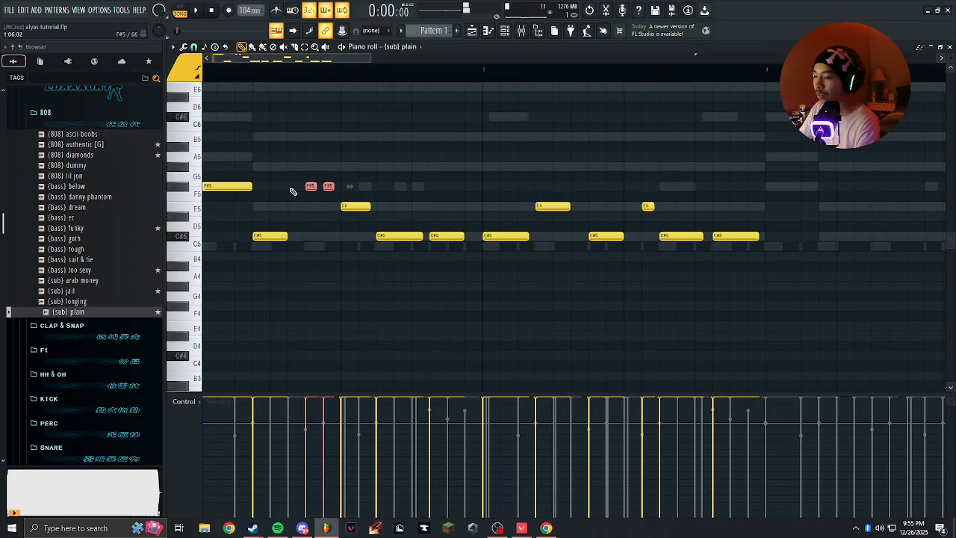
pyautogui.scroll(3, 343, 228)
pyautogui.scroll(2, 303, 247)
pyautogui.moveTo(374, 234); pyautogui.dragTo(560, 187)
pyautogui.keyDown('ctrl'); pyautogui.click(460, 229); pyautogui.keyUp('ctrl')
pyautogui.scroll(-2, 355, 188)
pyautogui.press('space')
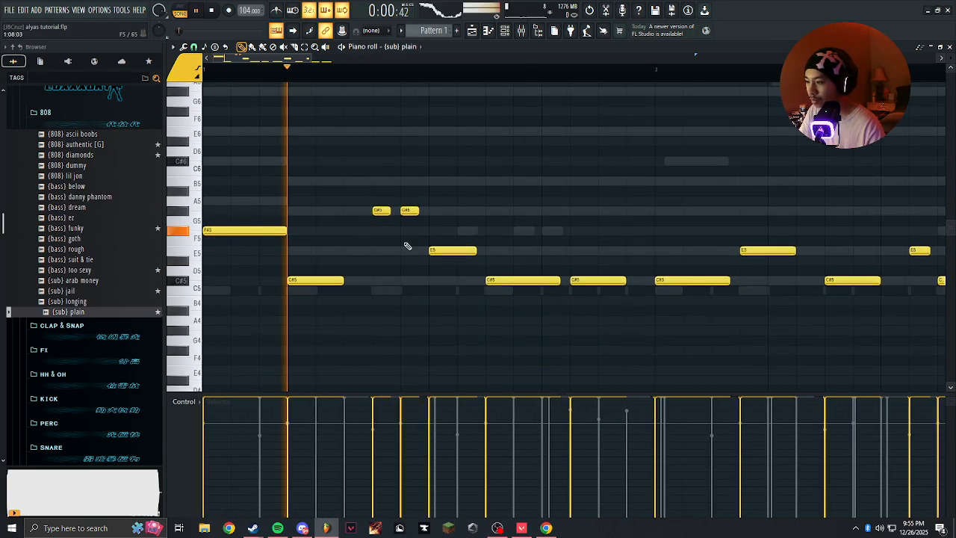
pyautogui.scroll(-3, 425, 250)
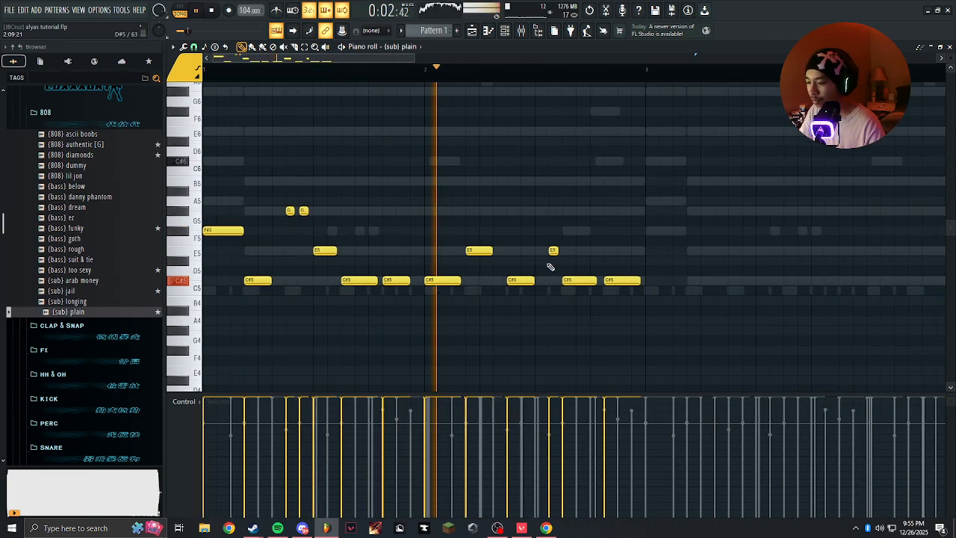
pyautogui.scroll(3, 602, 265)
pyautogui.scroll(-4, 602, 265)
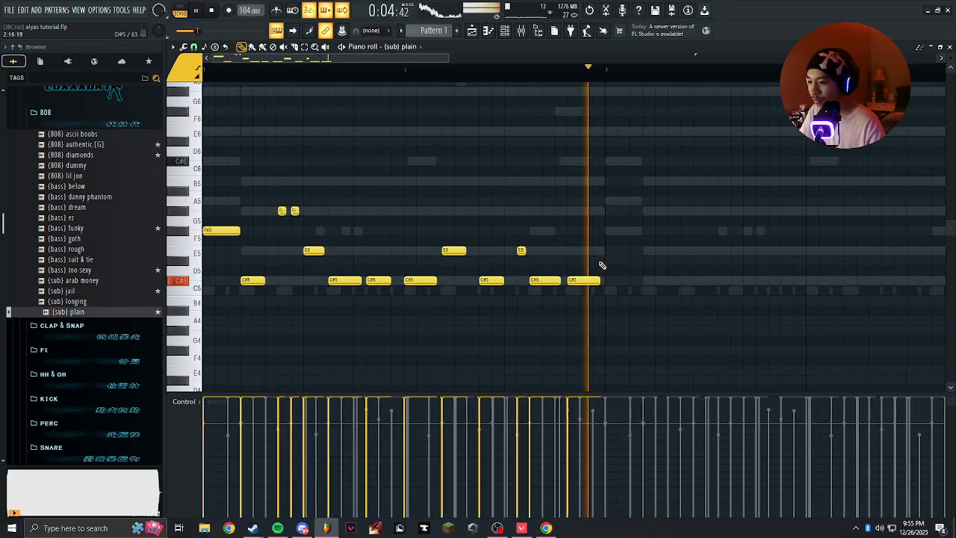
pyautogui.press('space')
# Duplicate the two-bar bass line into bars 3 and 4.
pyautogui.scroll(-2, 557, 94)
pyautogui.scroll(-2, 556, 94)
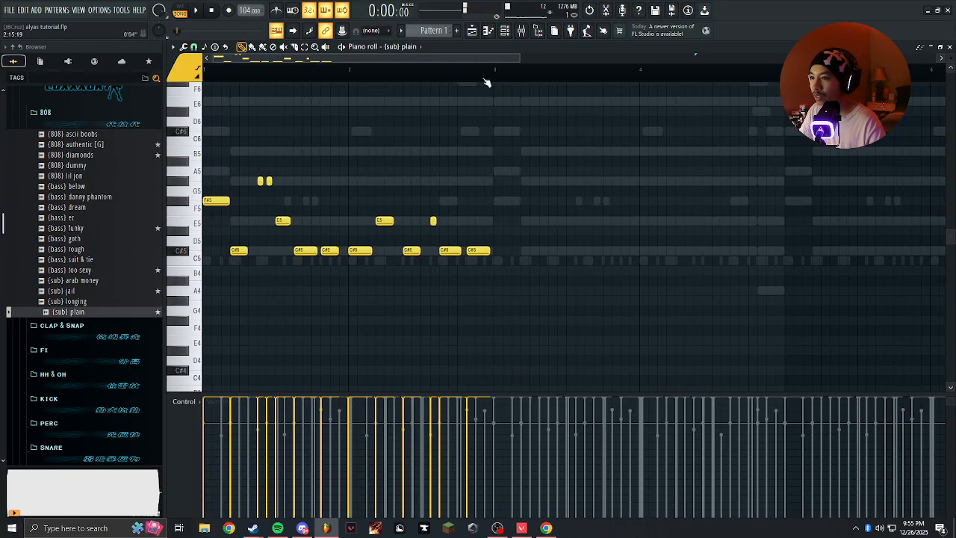
pyautogui.hotkey('ctrl', 'a')
pyautogui.hotkey('ctrl', 'b')
pyautogui.hotkey('ctrl', 'd')
# Lower the final C#5 note of bar 4 to A4.
pyautogui.scroll(5, 777, 253)
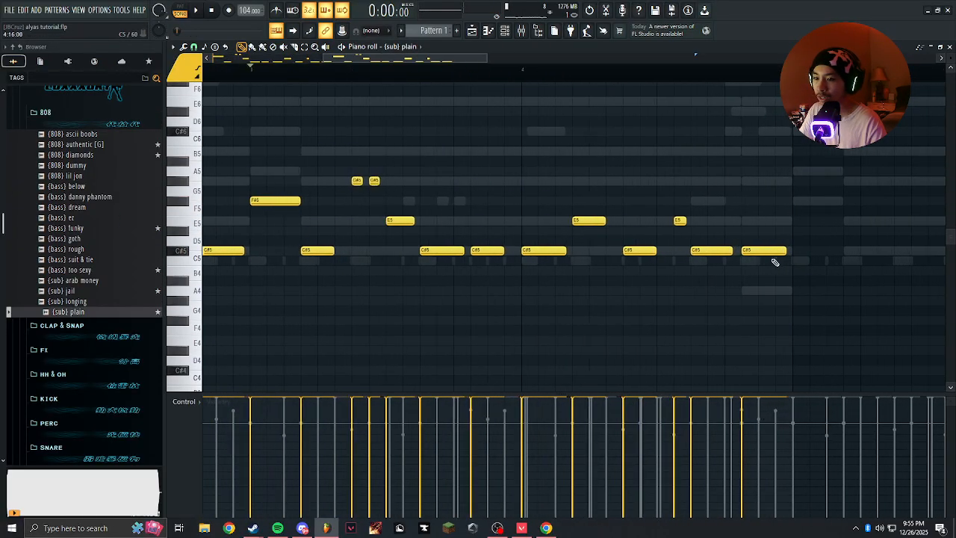
pyautogui.scroll(1, 586, 240)
pyautogui.moveTo(583, 236); pyautogui.dragTo(615, 277)
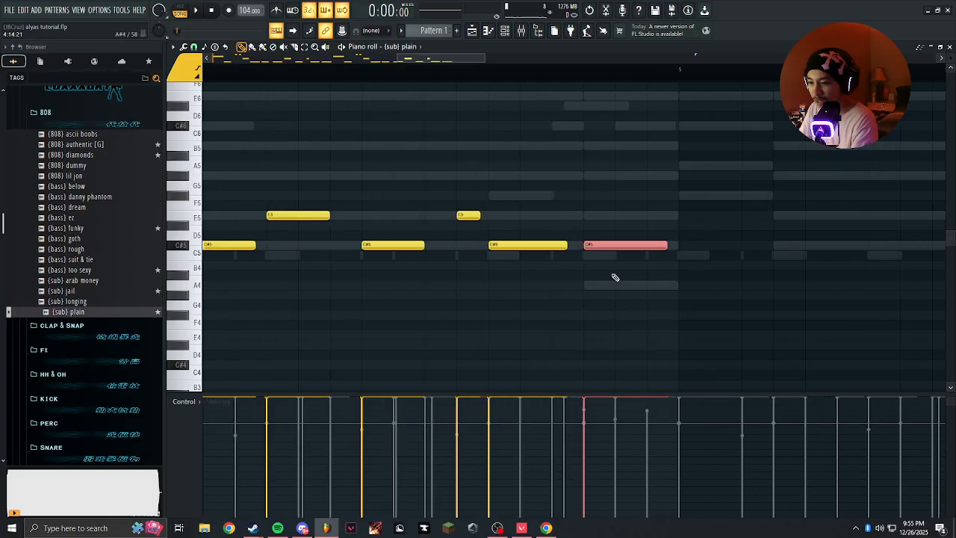
pyautogui.scroll(-3, 590, 270)
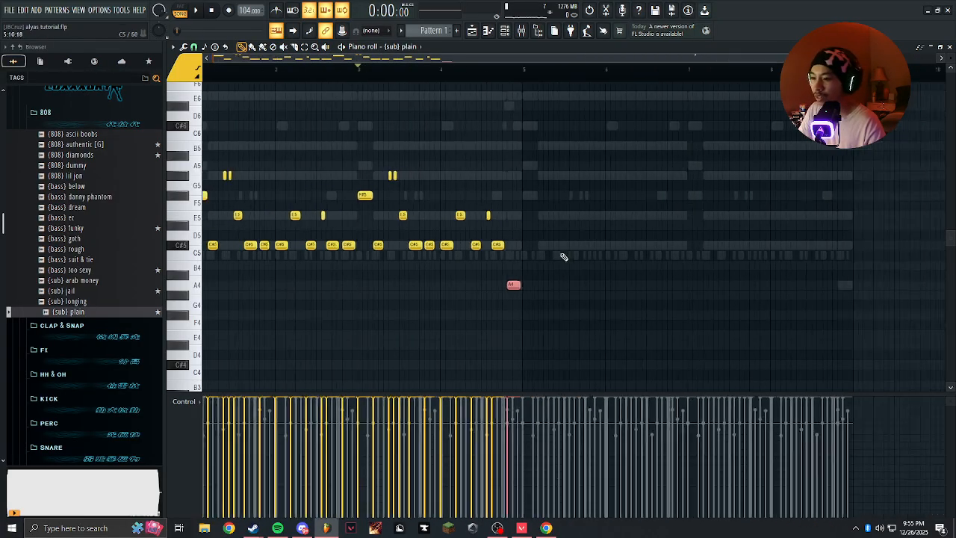
pyautogui.scroll(6, 457, 97)
# Duplicate the four-bar bass line so it fills bars 5 to 8.
pyautogui.scroll(-4, 458, 98)
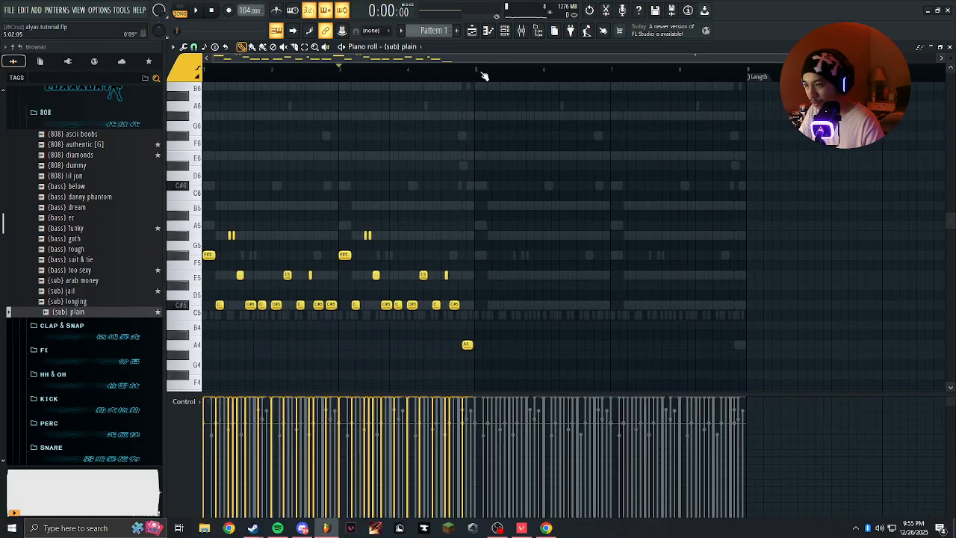
pyautogui.hotkey('ctrl', 'a')
pyautogui.hotkey('ctrl', 'b')
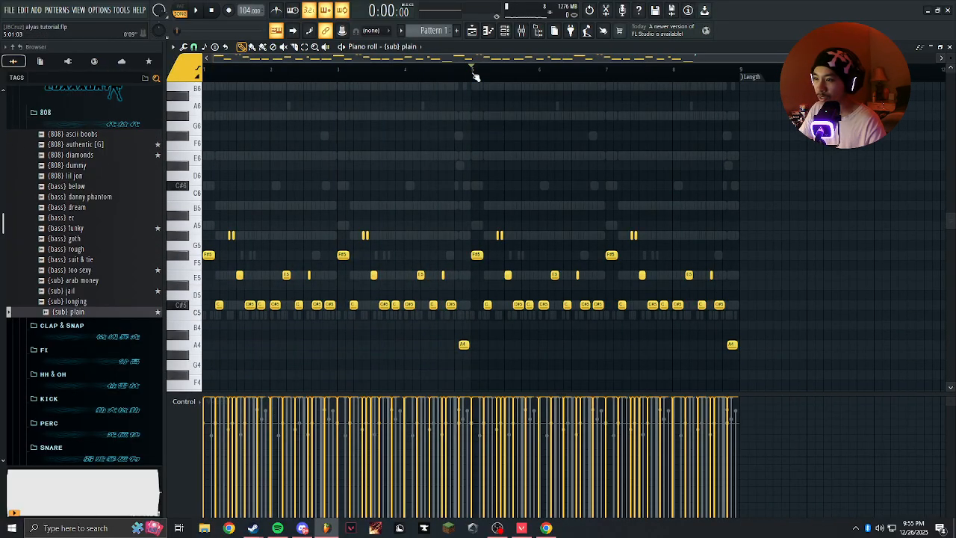
# Play the eight-bar bass line against the layers in the channel rack, removing the stray high note in bar 4.
pyautogui.click(513, 37)
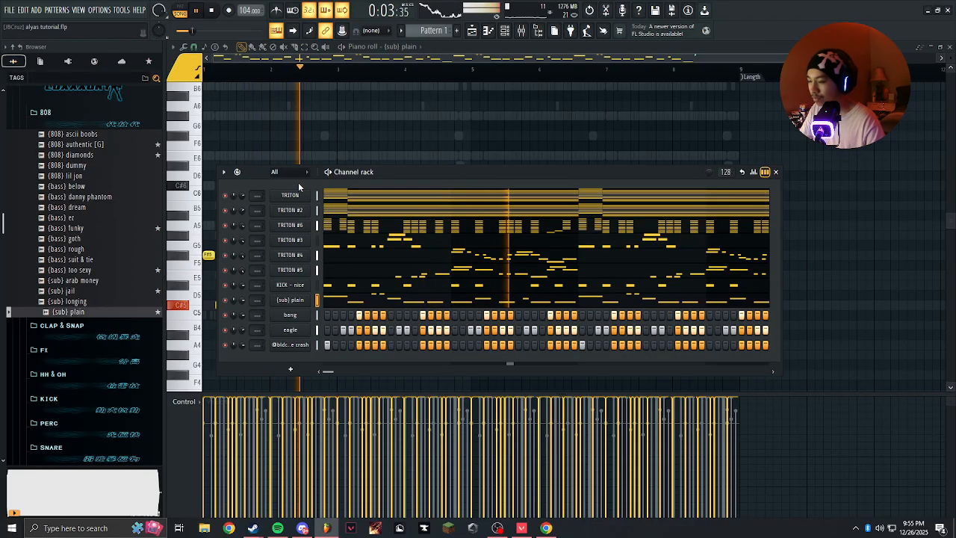
pyautogui.press('F6')
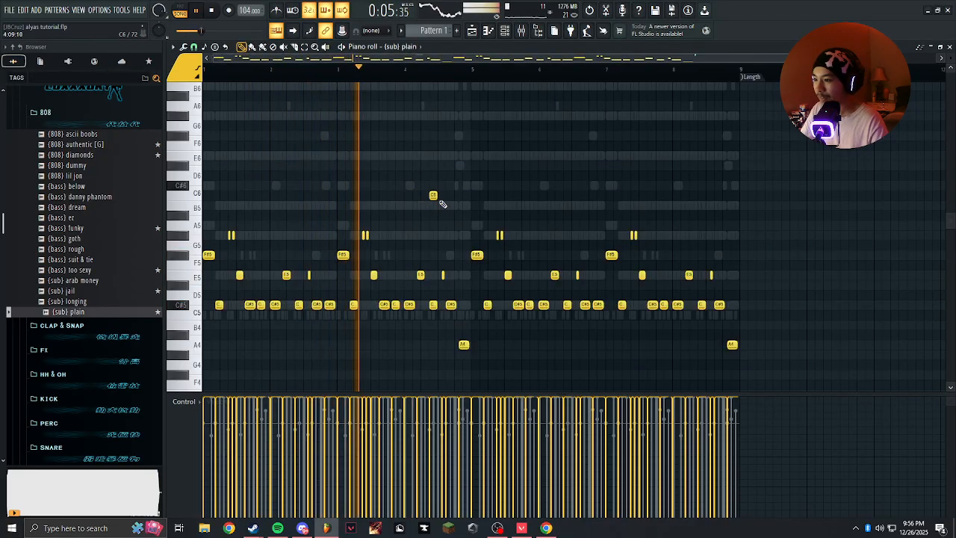
pyautogui.click(430, 224)
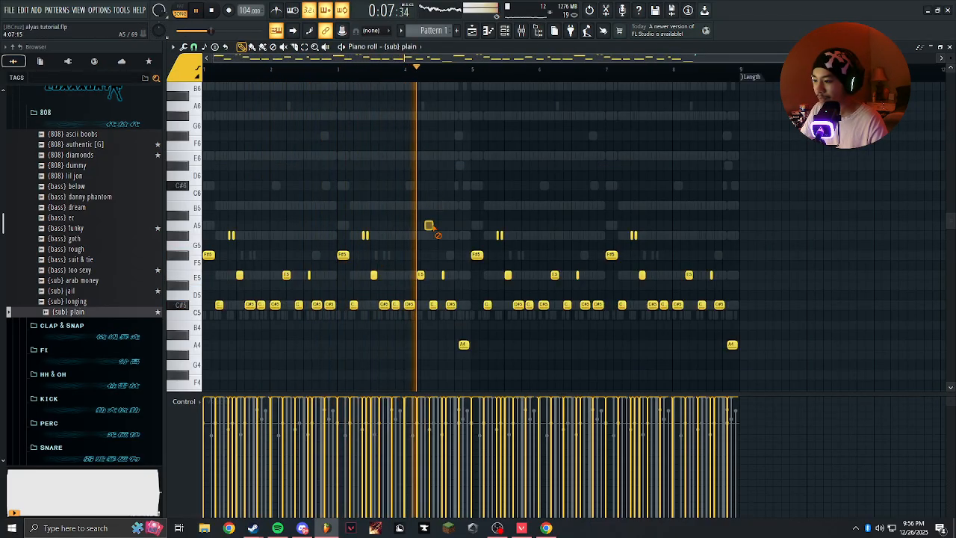
pyautogui.rightClick(430, 226)
pyautogui.scroll(-1, 410, 221)
pyautogui.scroll(1, 275, 199)
pyautogui.scroll(2, 427, 171)
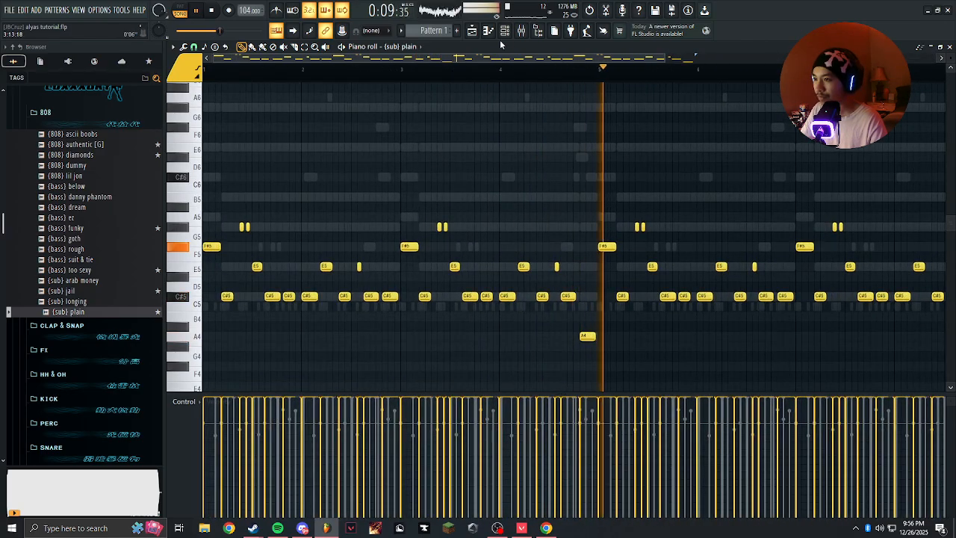
pyautogui.press('F6')
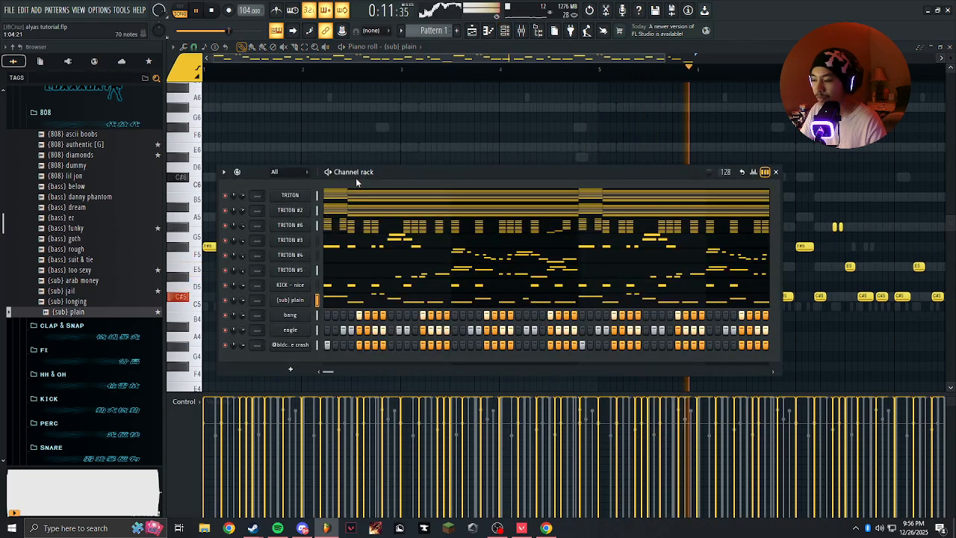
pyautogui.press('space')
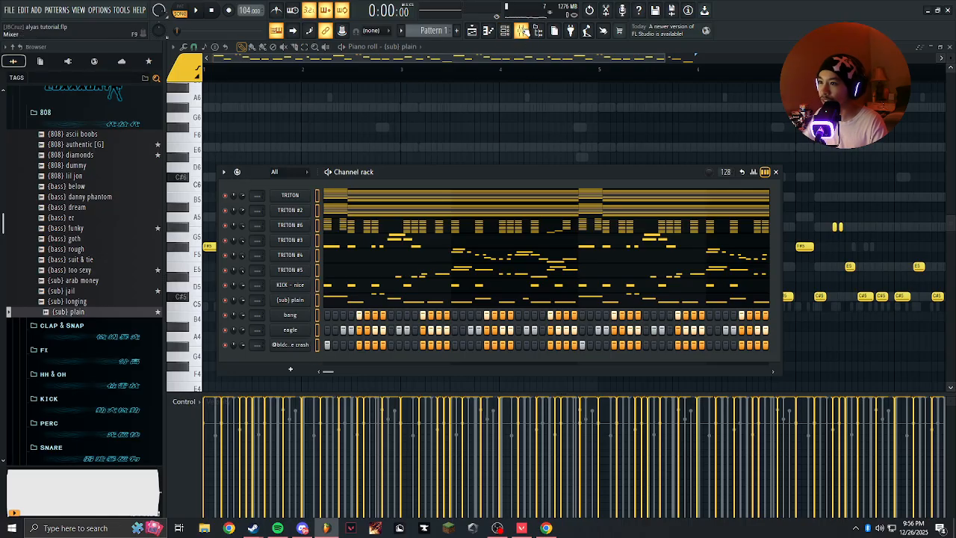
# Route all the channel rack channels to their own mixer tracks, starting at Insert 1.
pyautogui.click(523, 31)
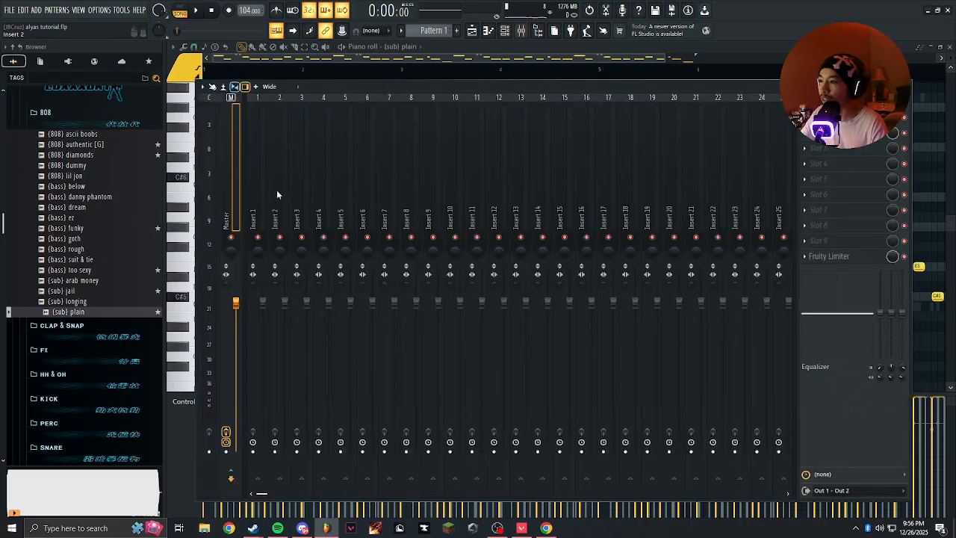
pyautogui.click(262, 152)
pyautogui.moveTo(514, 88); pyautogui.dragTo(516, 77)
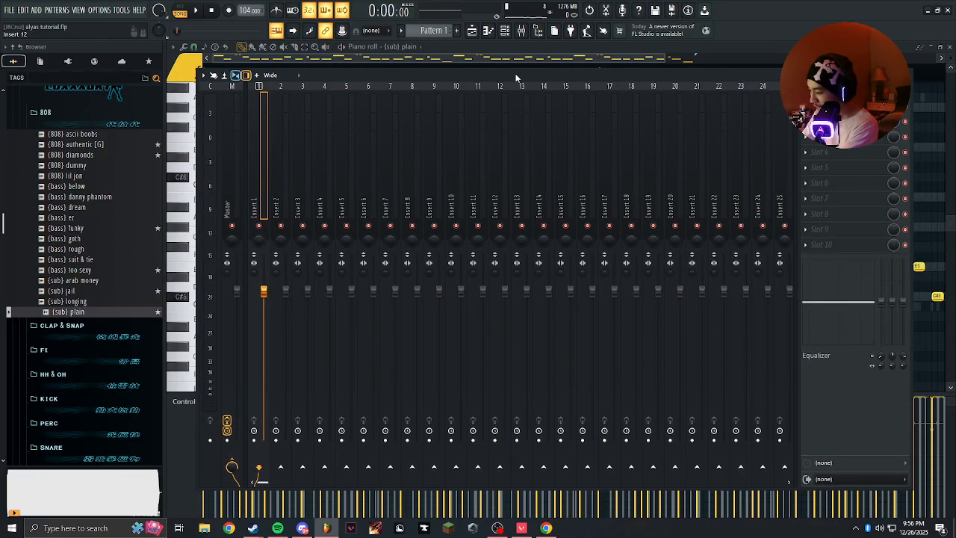
pyautogui.hotkey('ctrl', 'l')
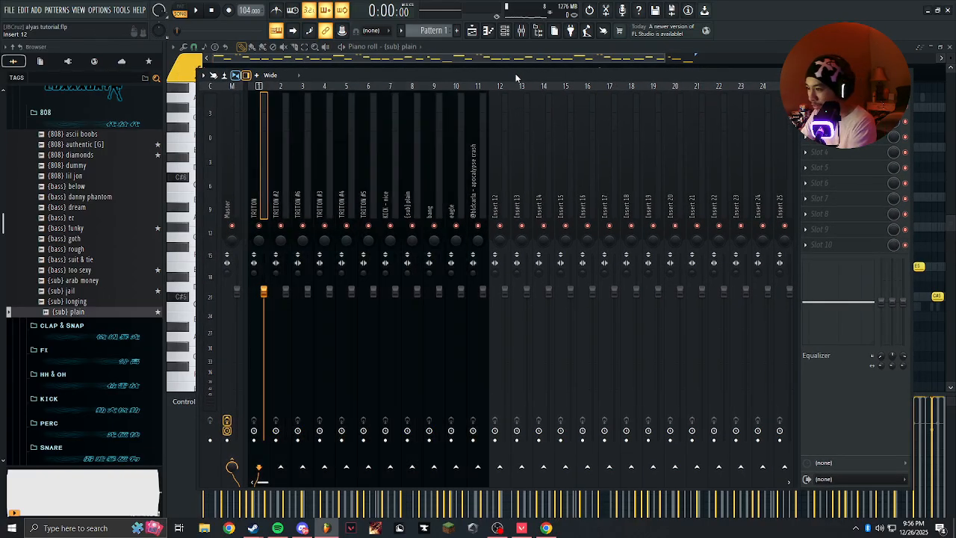
pyautogui.moveTo(262, 166)
pyautogui.mouseDown()
pyautogui.moveTo(510, 165)
pyautogui.moveTo(262, 180)
pyautogui.mouseUp()
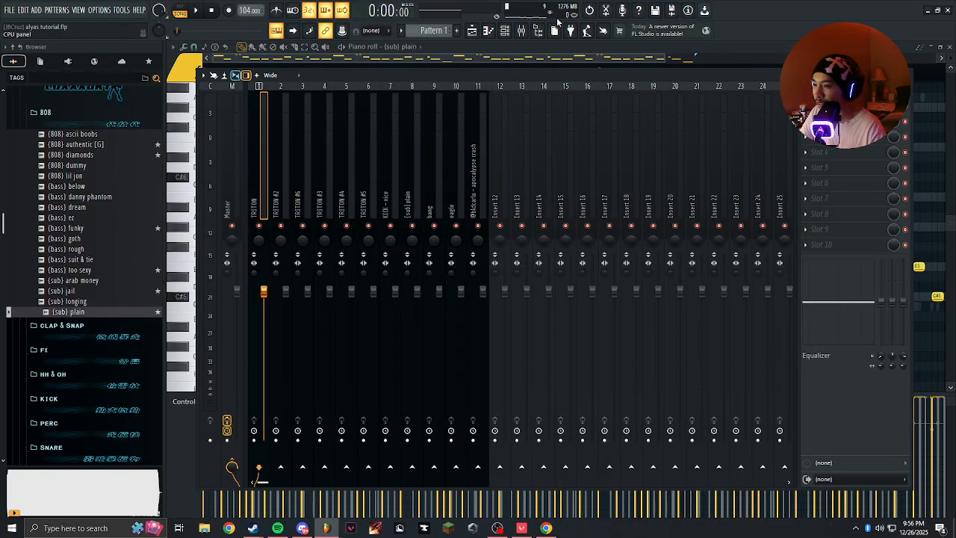
pyautogui.click(506, 32)
pyautogui.click(461, 75)
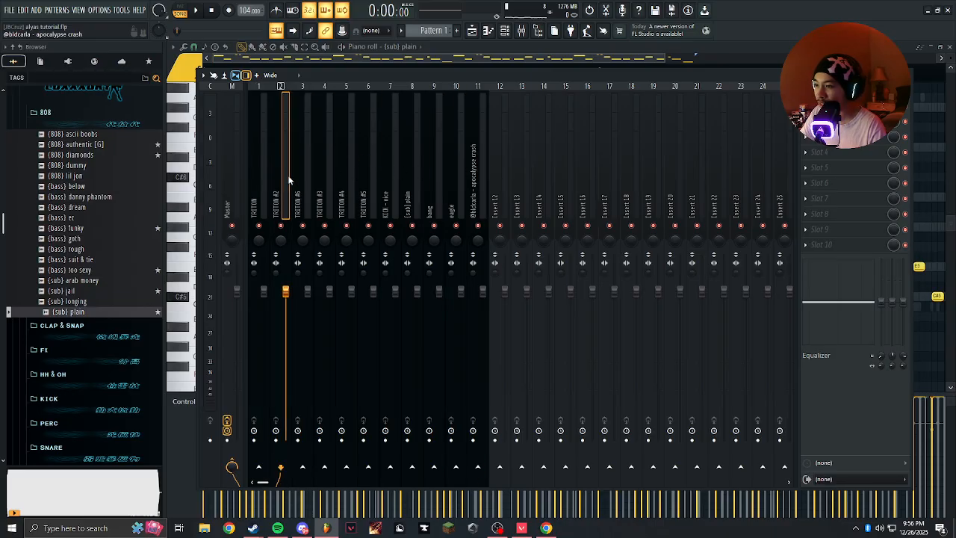
# Play the beat to check the mixer levels and sidechain the KICK - nice track to the {sub} plain track.
pyautogui.press('space')
pyautogui.click(373, 166)
pyautogui.click(393, 187)
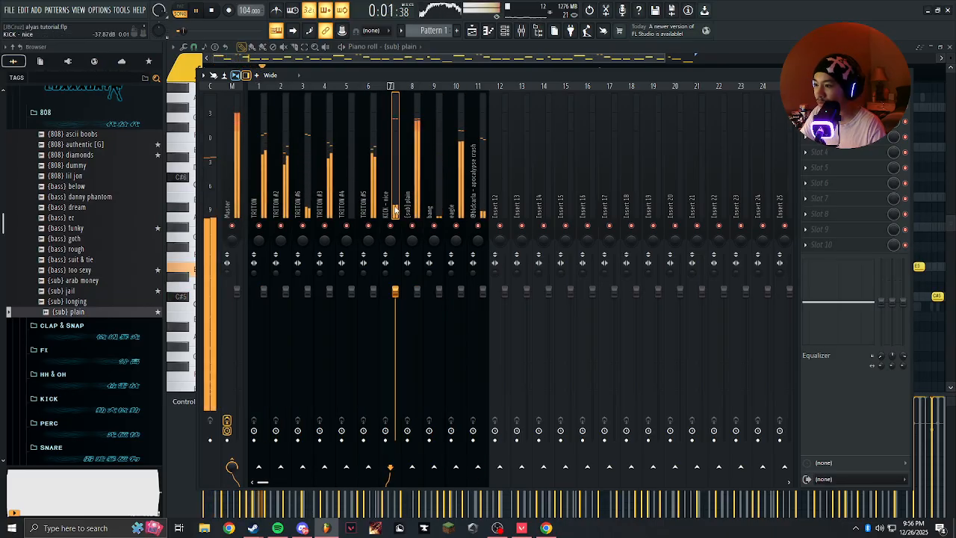
pyautogui.press('space')
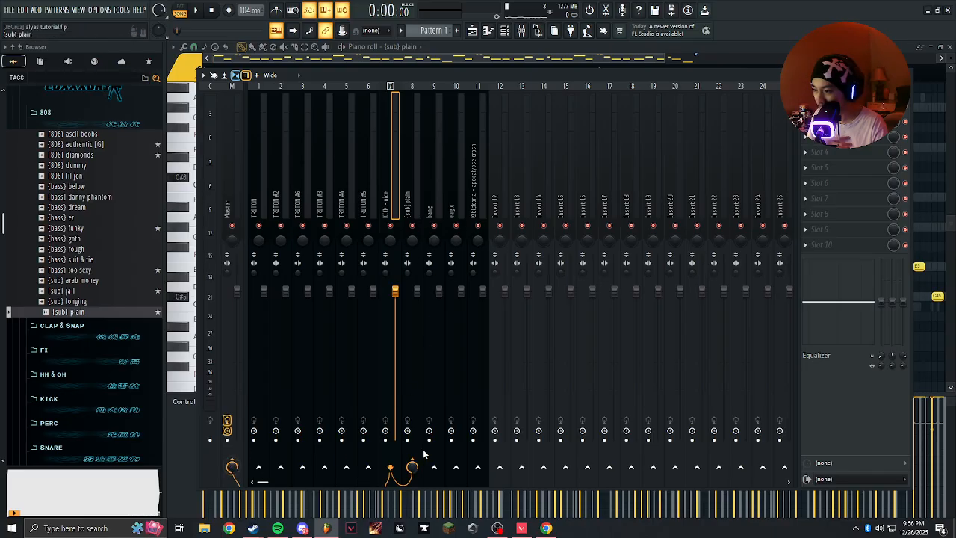
pyautogui.click(436, 252)
# Load Fruity Limiter on the {sub} plain track in compressor mode with KICK - nice as its sidechain input.
pyautogui.click(413, 190)
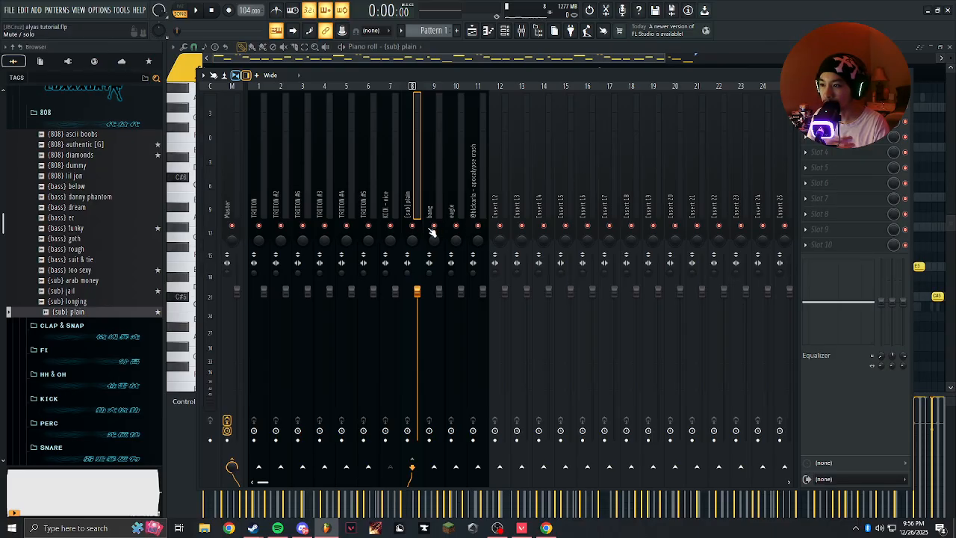
pyautogui.click(807, 106)
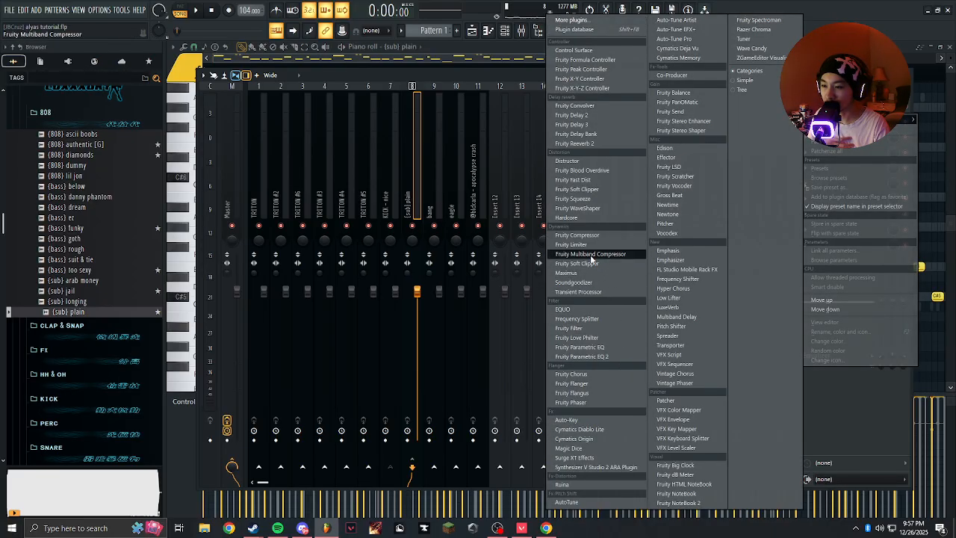
pyautogui.click(572, 244)
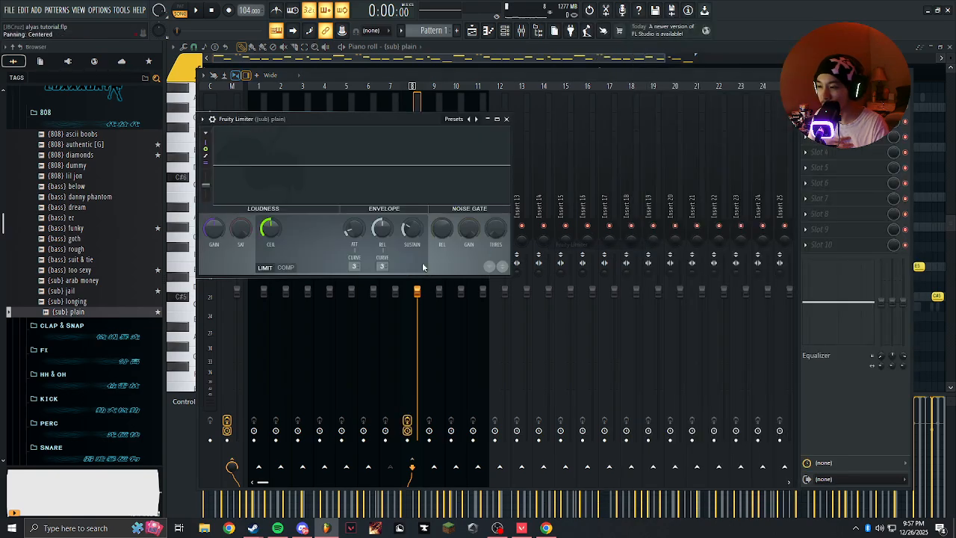
pyautogui.click(285, 267)
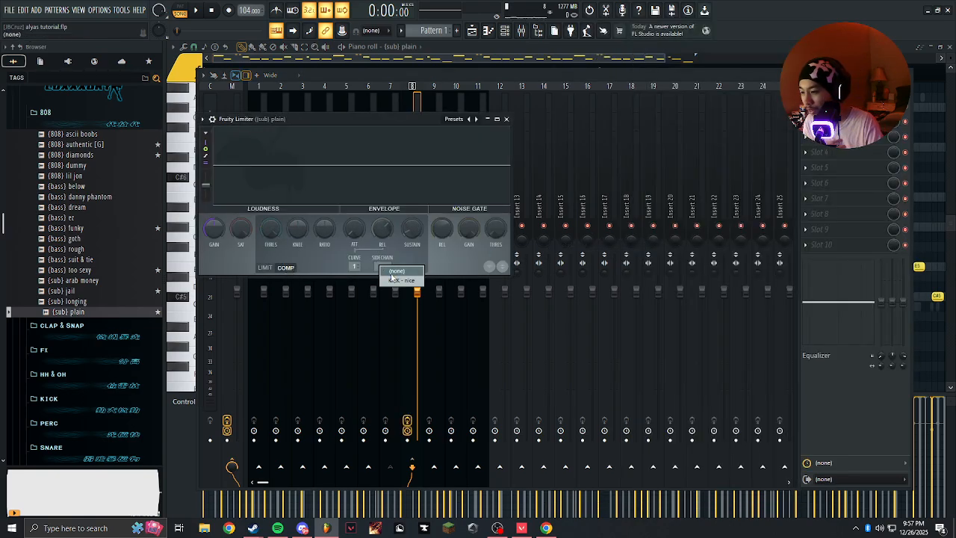
pyautogui.moveTo(350, 121); pyautogui.dragTo(462, 151)
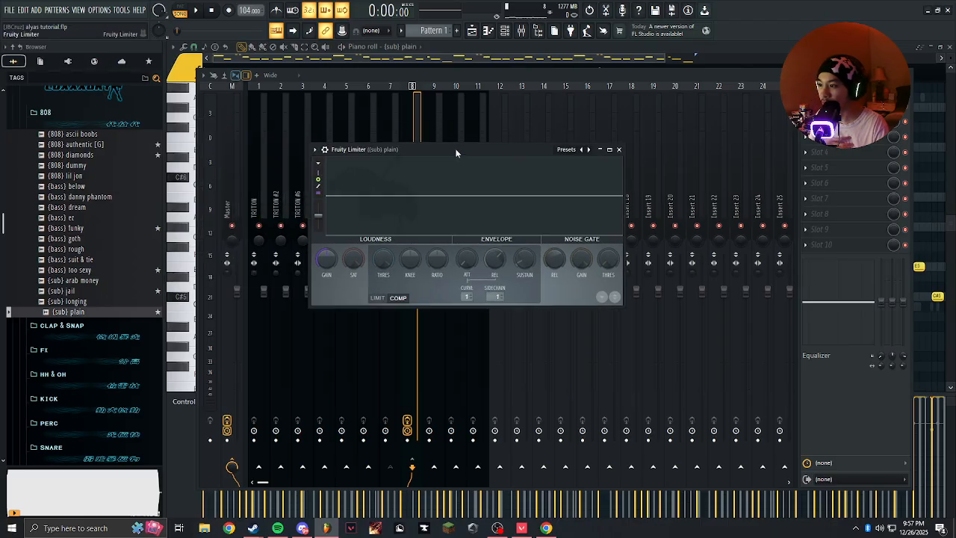
# Load the "heavy sidechain" preset in the {sub} plain track's Fruity Limiter.
pyautogui.click(569, 149)
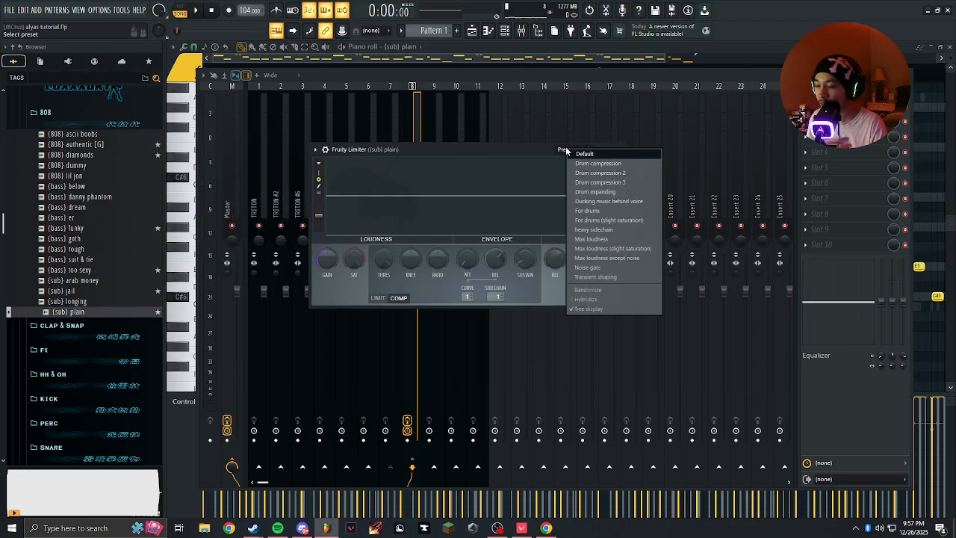
pyautogui.click(602, 231)
pyautogui.moveTo(493, 149); pyautogui.dragTo(639, 159)
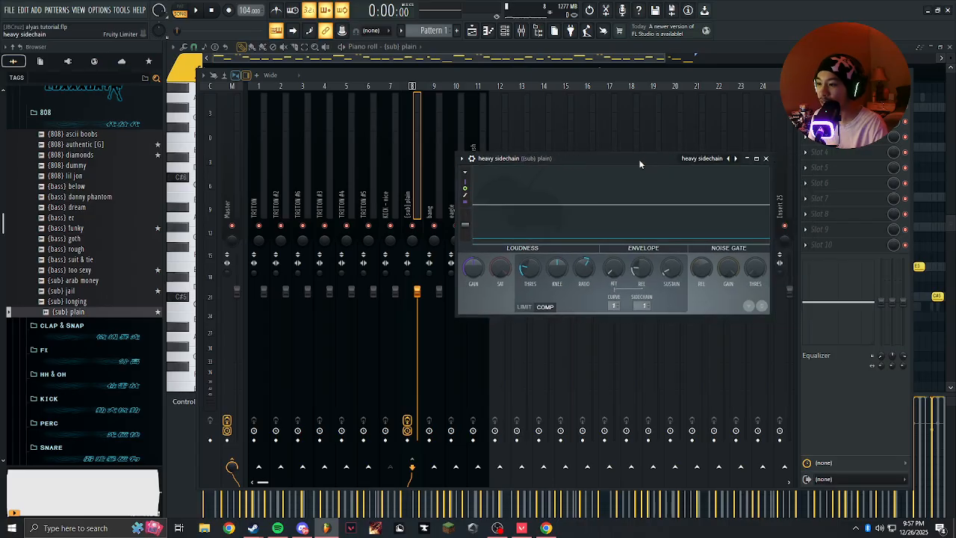
# Solo the KICK - nice and {sub} plain tracks and play them with the sub's limiter open.
pyautogui.press('space')
pyautogui.rightClick(391, 226)
pyautogui.press('space')
pyautogui.press('space')
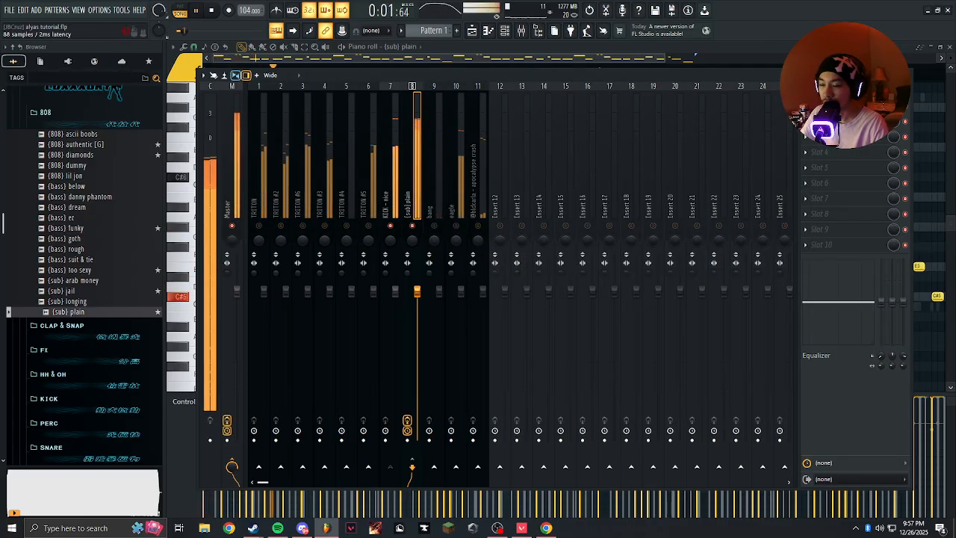
pyautogui.click(830, 106)
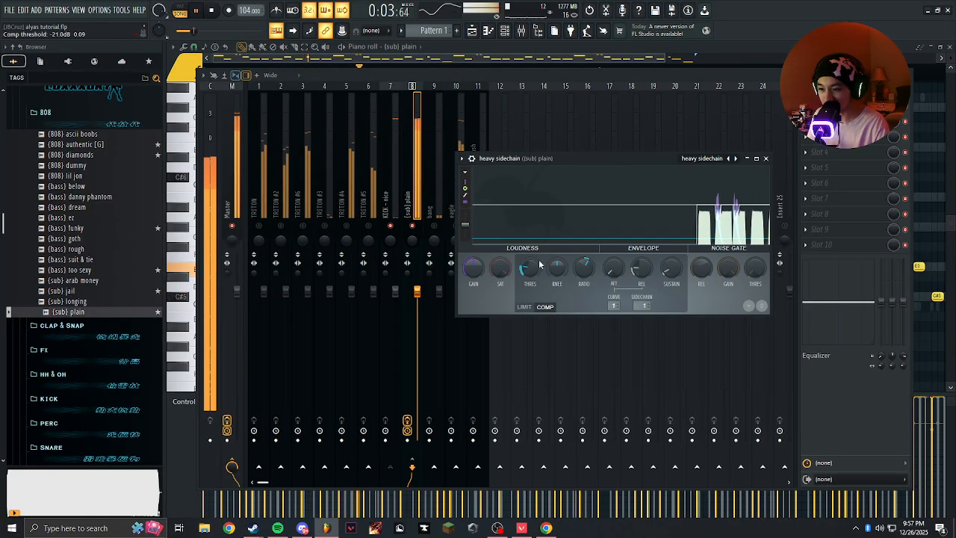
# Set the sub limiter's ratio to about 3.7:1, lower its threshold and lengthen its release while the kick and sub play.
pyautogui.moveTo(585, 270); pyautogui.dragTo(585, 255)
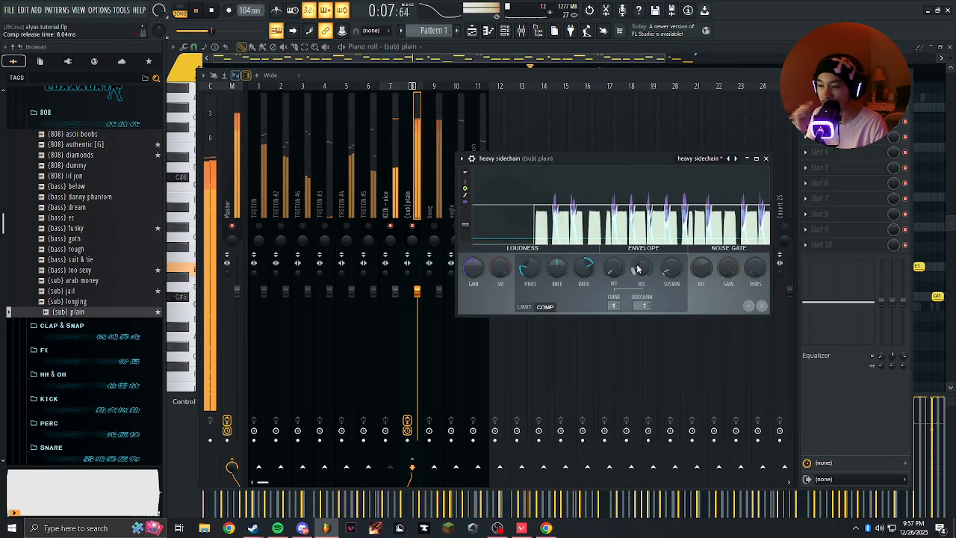
pyautogui.moveTo(529, 270); pyautogui.dragTo(530, 287)
pyautogui.moveTo(585, 266); pyautogui.dragTo(634, 269)
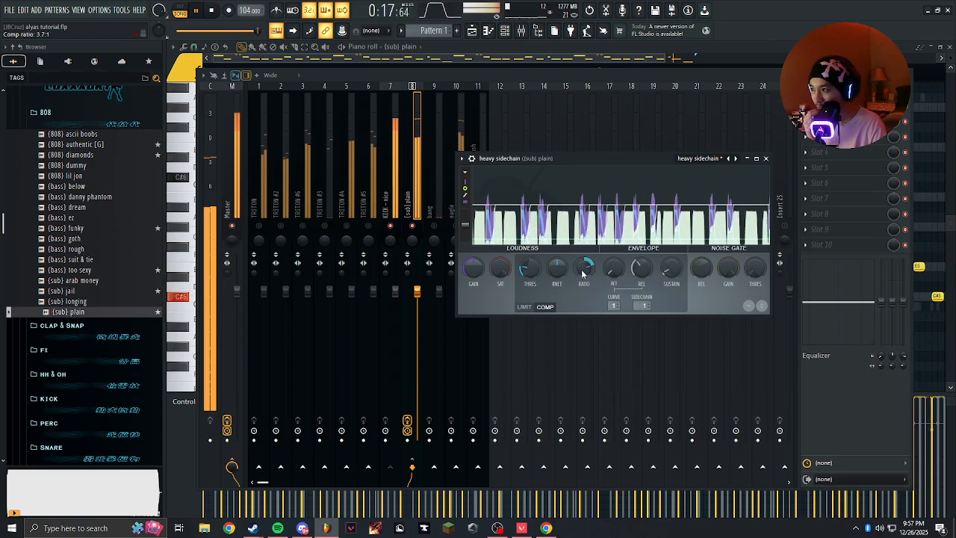
pyautogui.moveTo(576, 159)
pyautogui.mouseDown()
pyautogui.moveTo(482, 160)
pyautogui.moveTo(578, 169)
pyautogui.mouseUp()
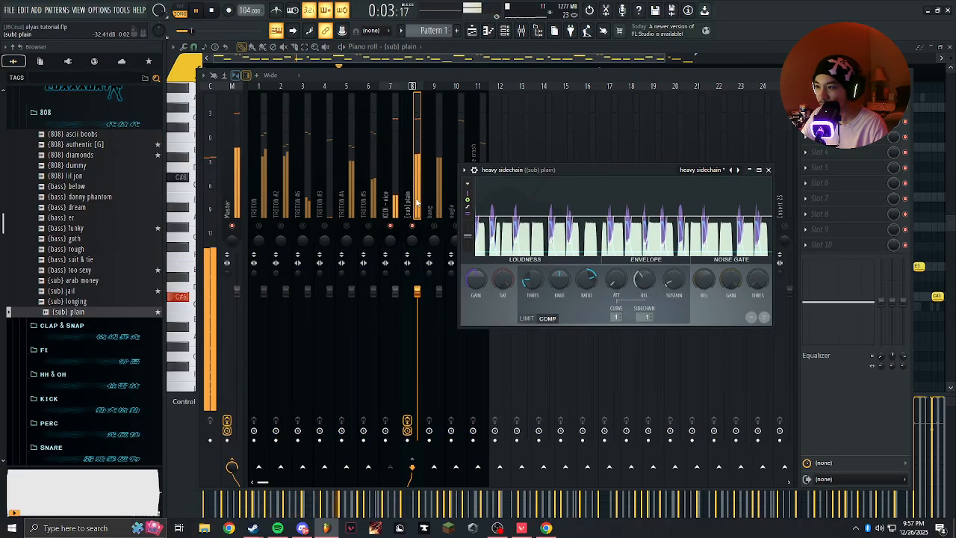
pyautogui.click(417, 202)
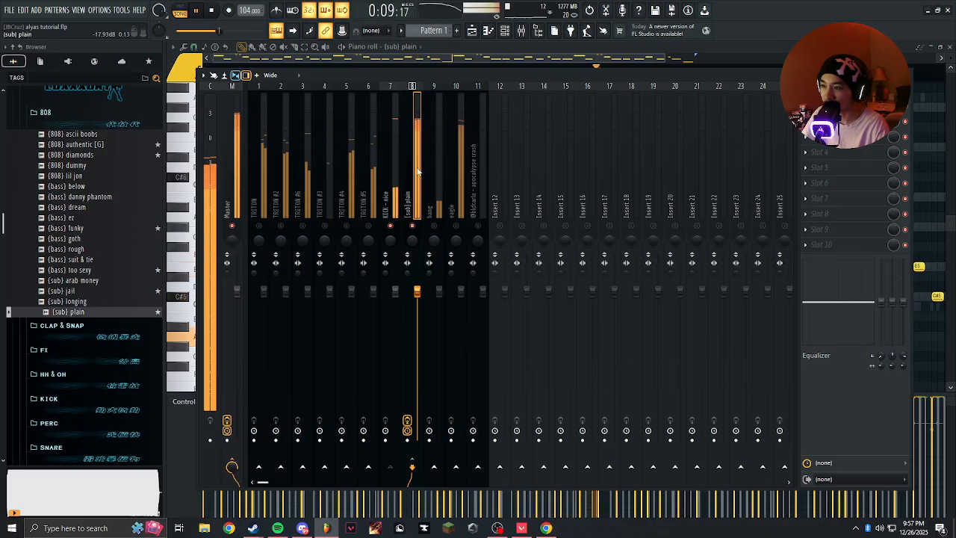
pyautogui.click(829, 107)
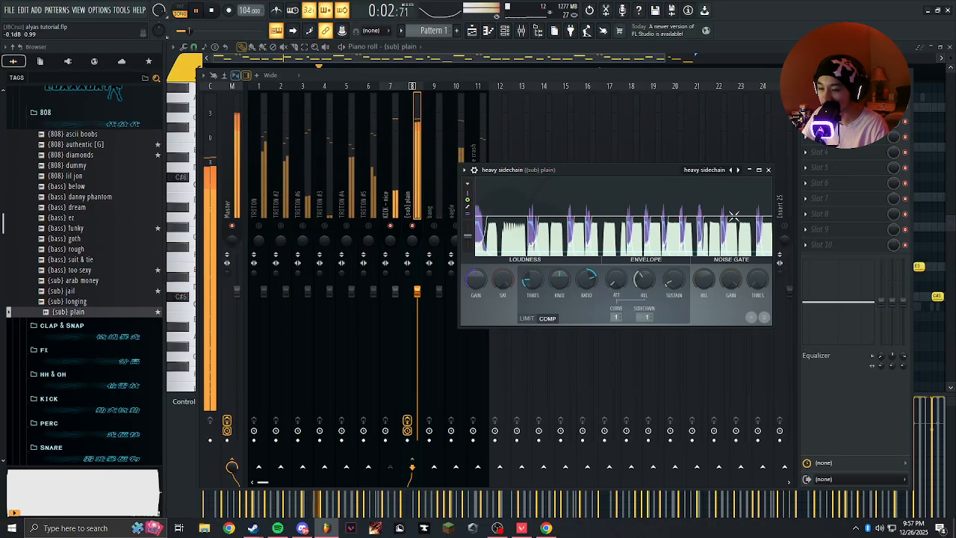
pyautogui.click(768, 169)
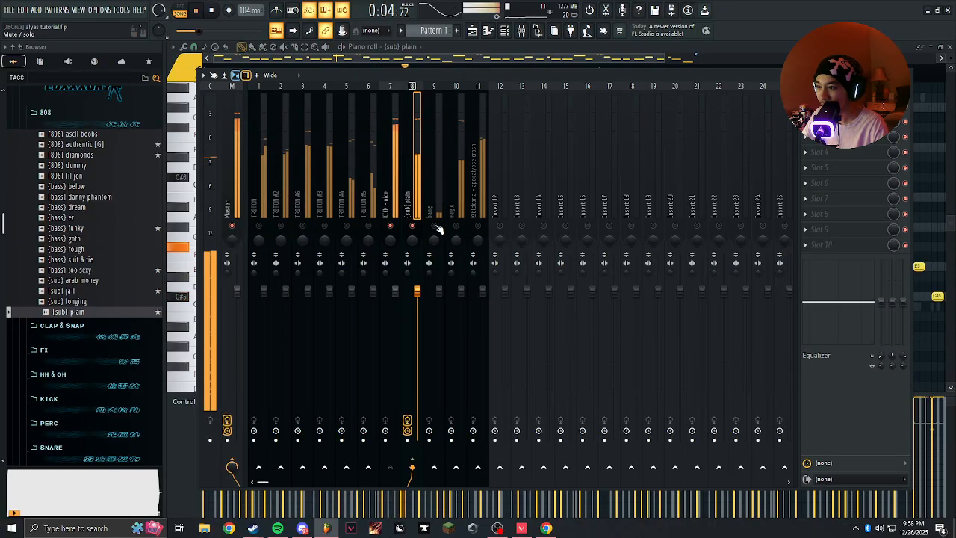
# Add the bang, eagle and crash tracks to the soloed kick and sub, and lower the bang and eagle faders.
pyautogui.press('space')
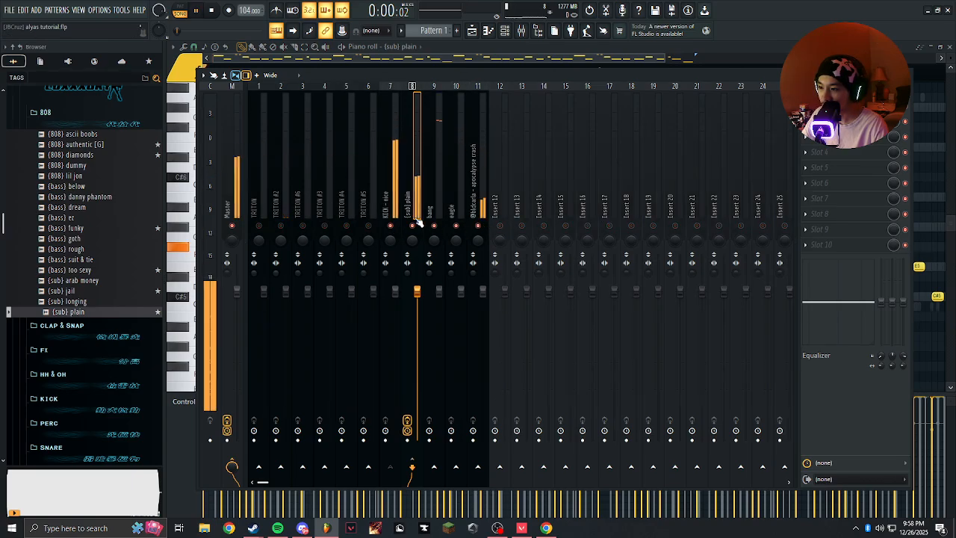
pyautogui.click(433, 254)
pyautogui.moveTo(439, 293); pyautogui.dragTo(439, 351)
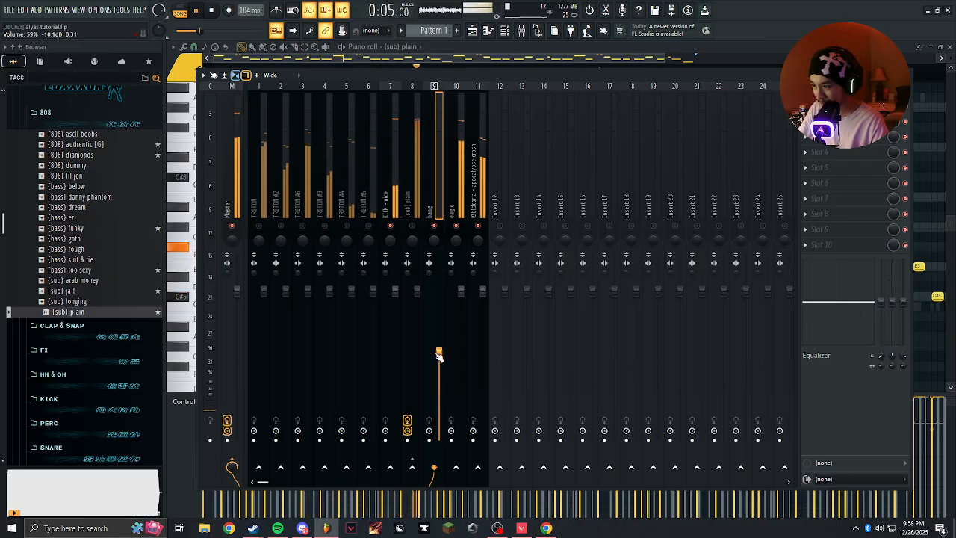
pyautogui.click(459, 190)
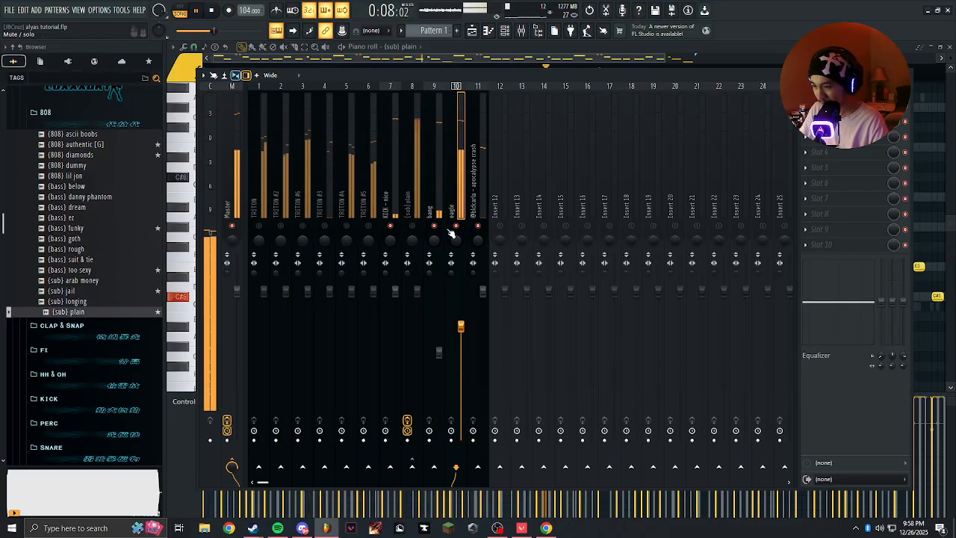
# Try lower fader levels on the {sub} plain and KICK - nice tracks while the drums play.
pyautogui.click(411, 198)
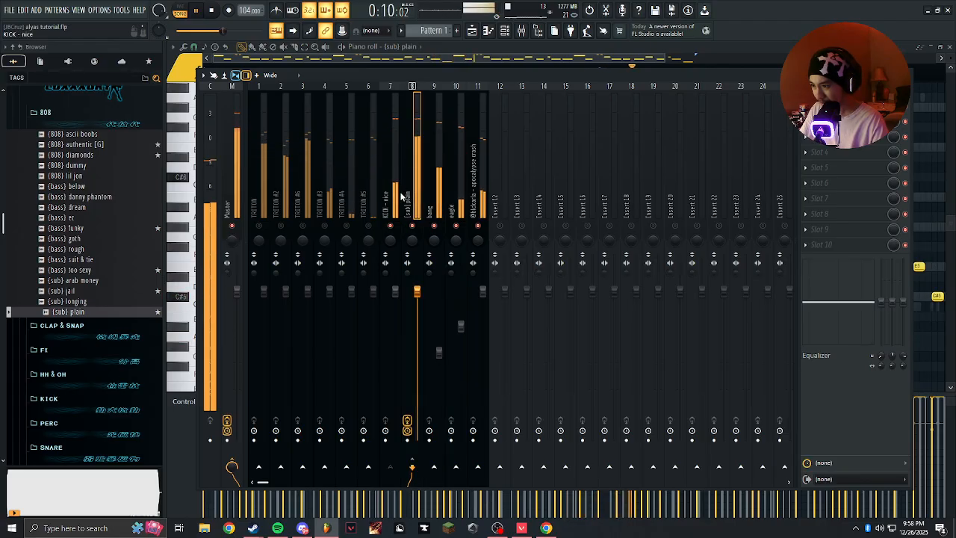
pyautogui.moveTo(417, 291); pyautogui.dragTo(425, 315)
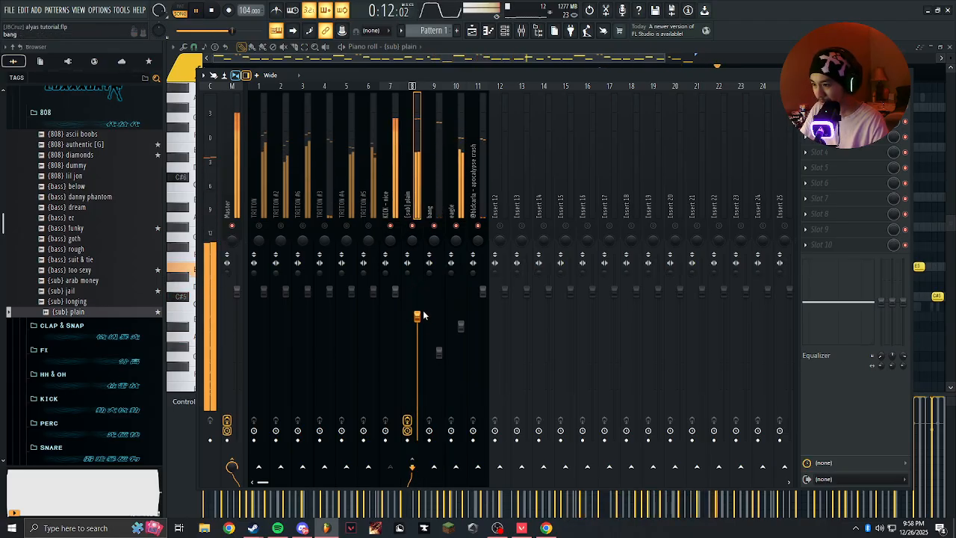
pyautogui.click(399, 213)
pyautogui.scroll(-3, 394, 285)
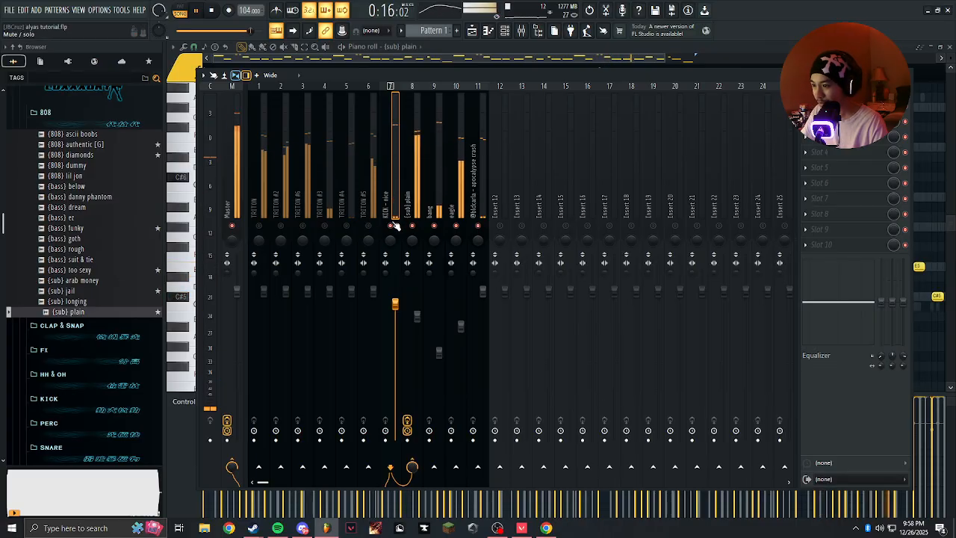
# Unmute all tracks, reset the KICK - nice fader to its default level and lower the {sub} plain fader slightly.
pyautogui.rightClick(392, 226)
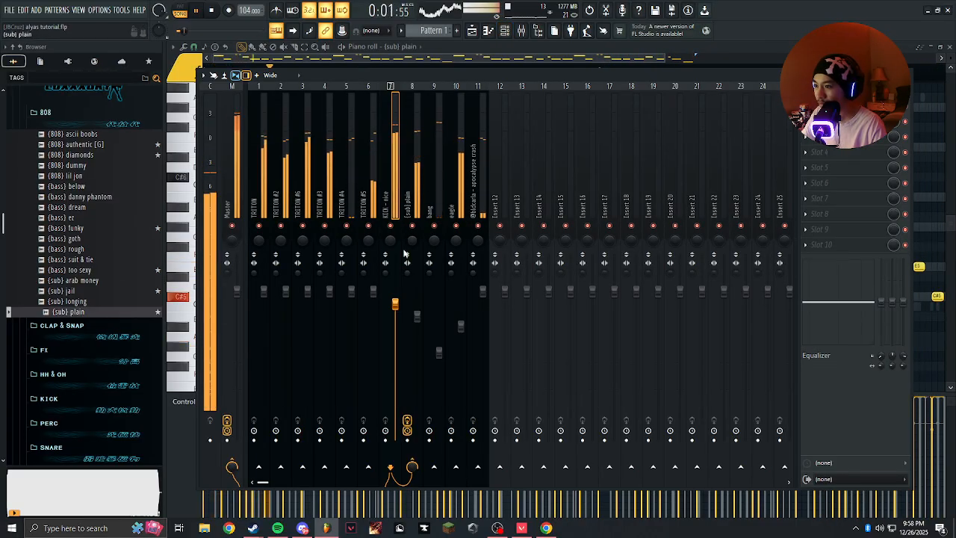
pyautogui.click(410, 315)
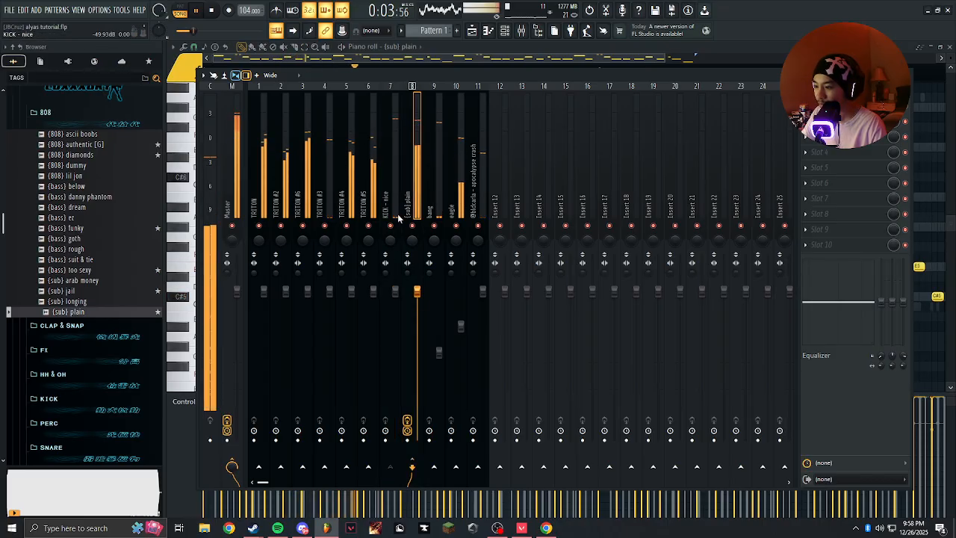
pyautogui.moveTo(417, 292); pyautogui.dragTo(417, 309)
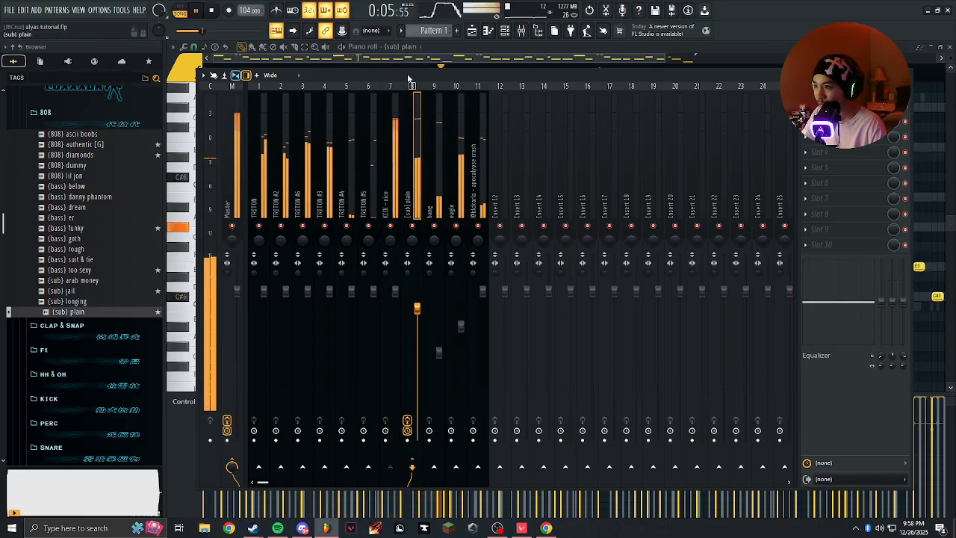
pyautogui.click(390, 239)
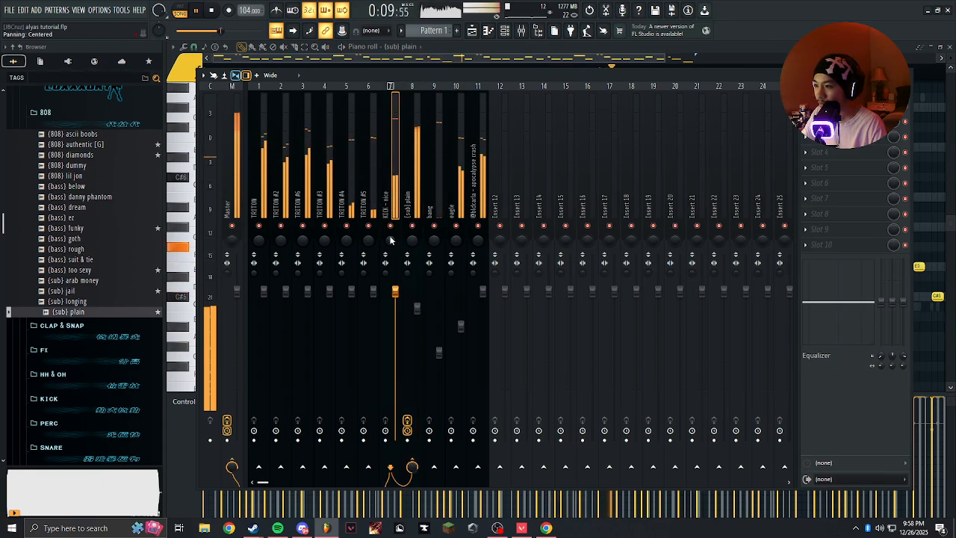
# Stop playback and route the six TRITON tracks, TRITON to TRITON #5, to Insert 12 only.
pyautogui.moveTo(262, 199); pyautogui.dragTo(379, 194)
pyautogui.press('space')
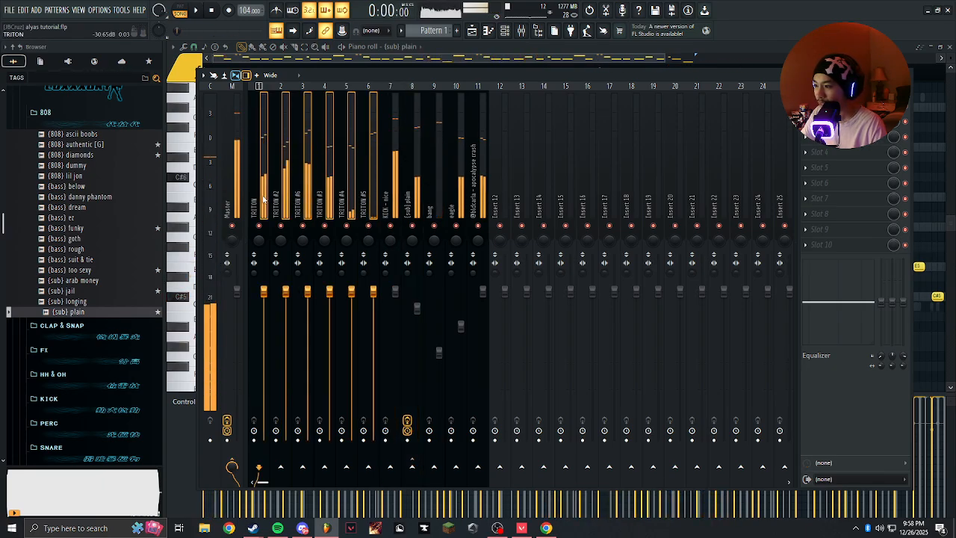
pyautogui.click(263, 200)
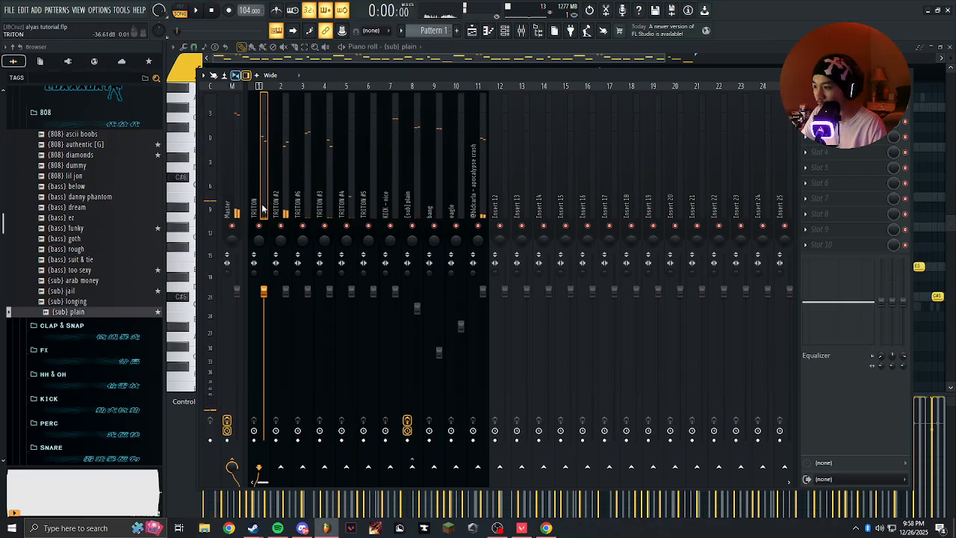
pyautogui.moveTo(263, 209); pyautogui.dragTo(392, 207)
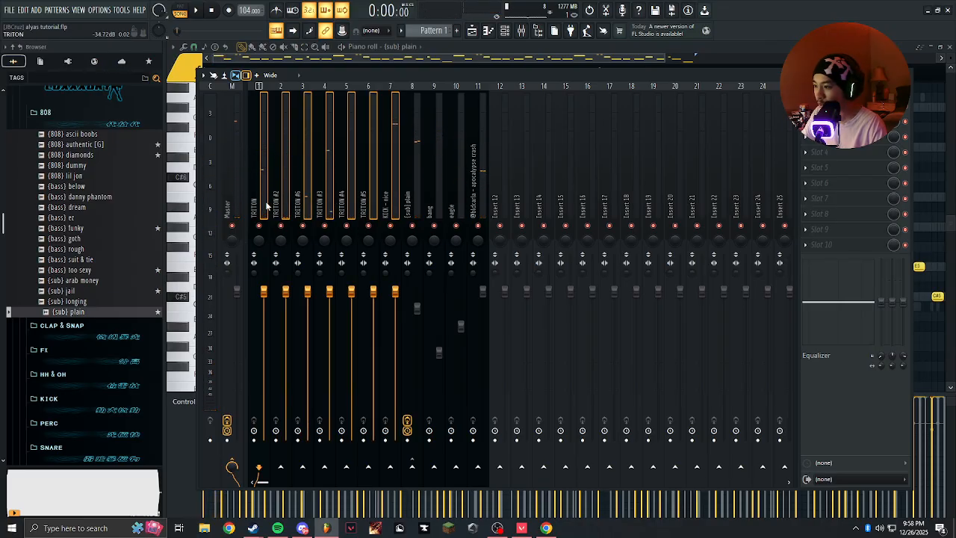
pyautogui.click(267, 206)
pyautogui.moveTo(259, 206); pyautogui.dragTo(349, 212)
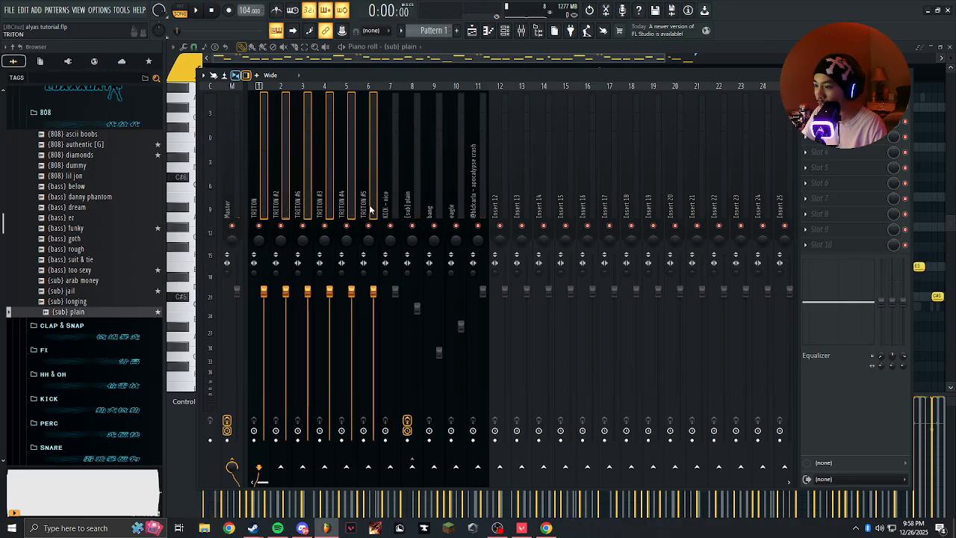
pyautogui.rightClick(500, 467)
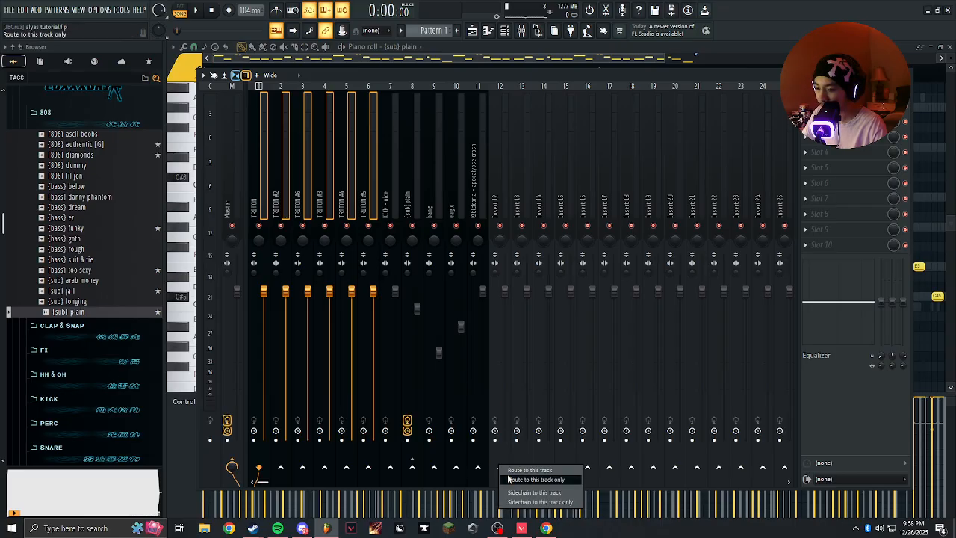
pyautogui.click(510, 475)
# Load Fruity Parametric EQ 2 in the first effect slot of Insert 12.
pyautogui.click(501, 205)
pyautogui.click(829, 105)
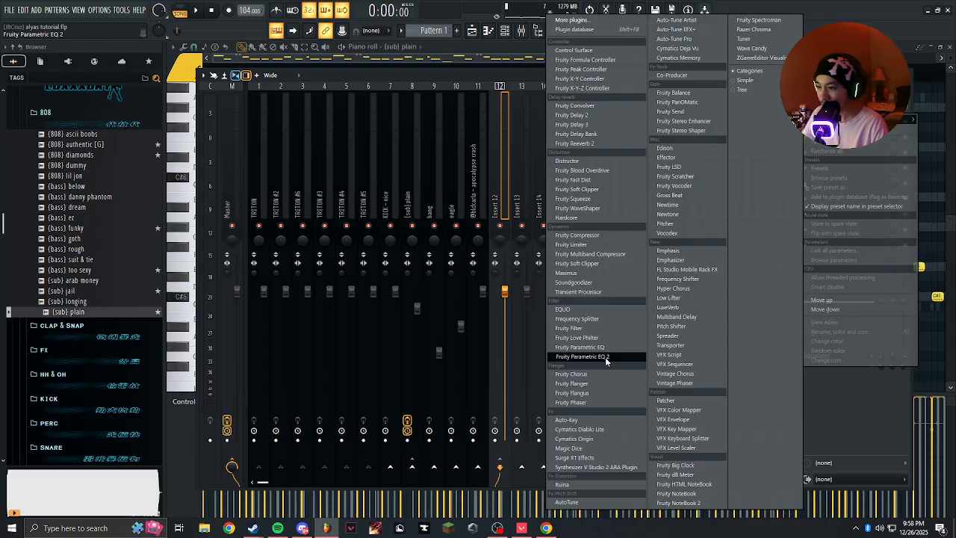
pyautogui.click(604, 358)
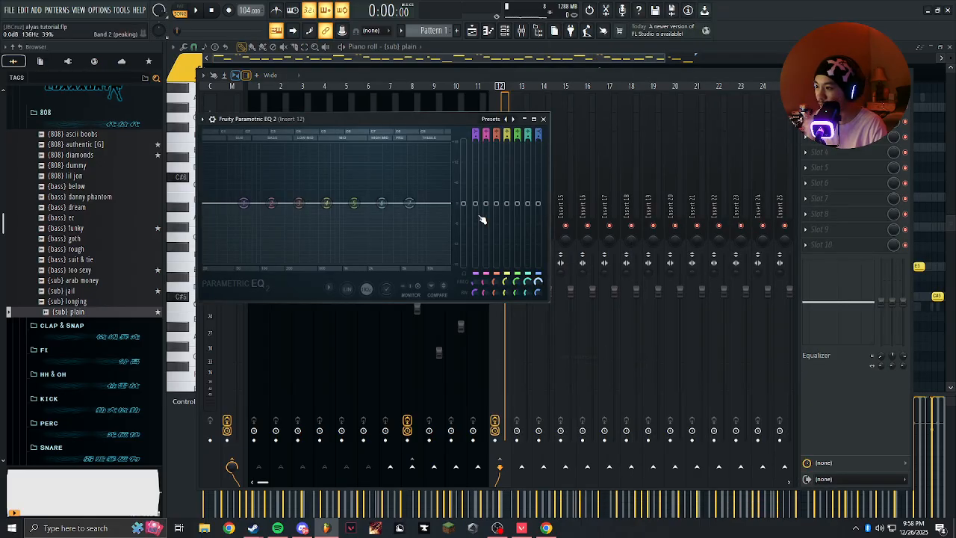
pyautogui.moveTo(364, 113); pyautogui.dragTo(522, 159)
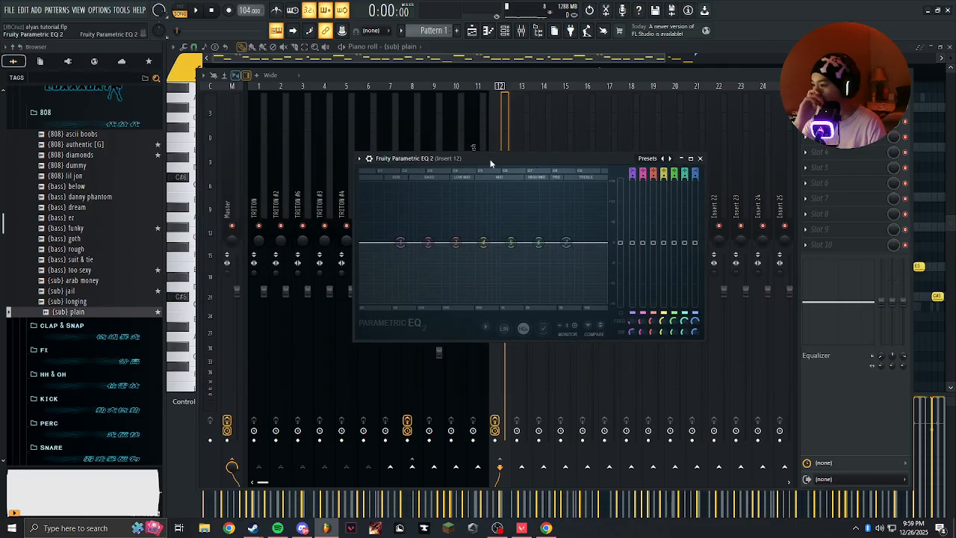
# Check each TRITON track's routing to Insert 12 by selecting the tracks one by one.
pyautogui.click(502, 141)
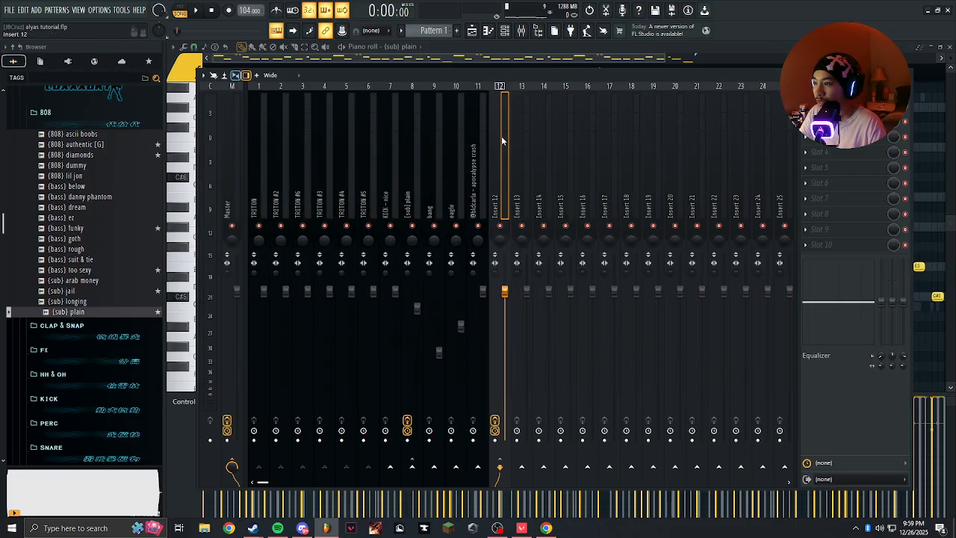
pyautogui.click(256, 191)
pyautogui.click(347, 193)
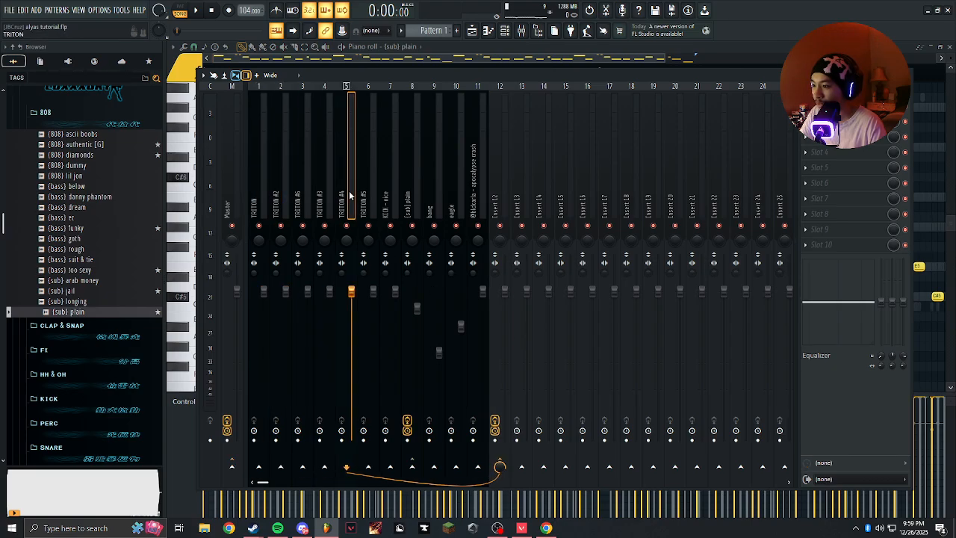
pyautogui.click(499, 184)
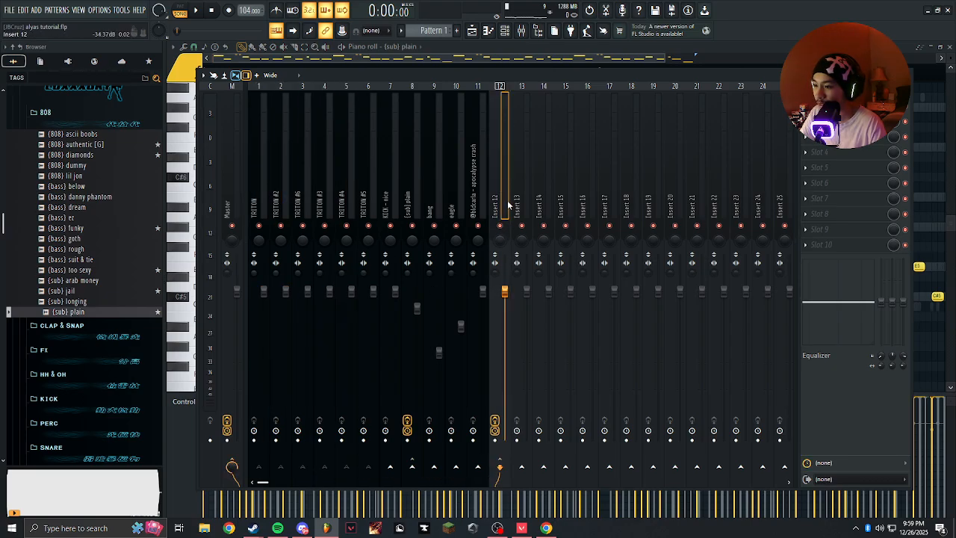
pyautogui.click(297, 202)
pyautogui.click(263, 200)
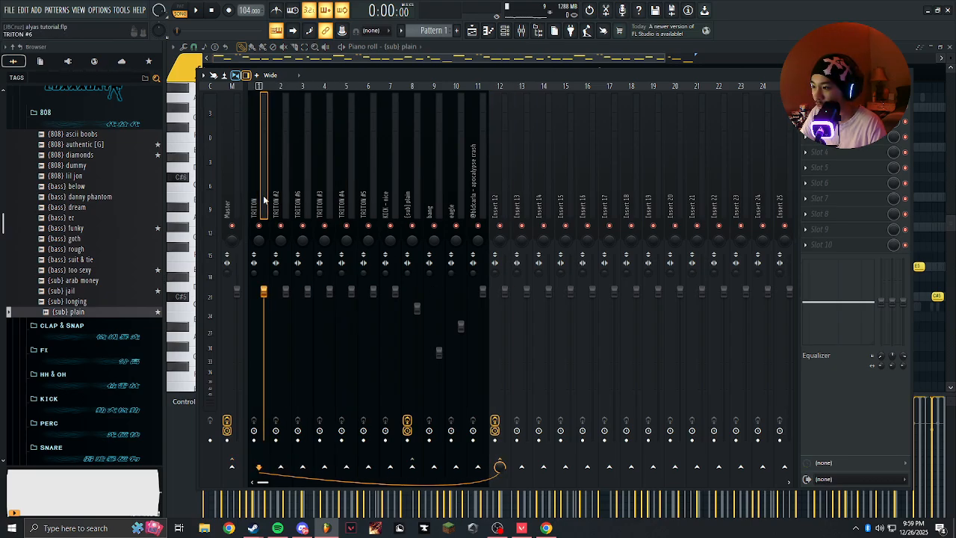
pyautogui.click(299, 203)
pyautogui.click(323, 200)
pyautogui.click(344, 198)
pyautogui.click(361, 192)
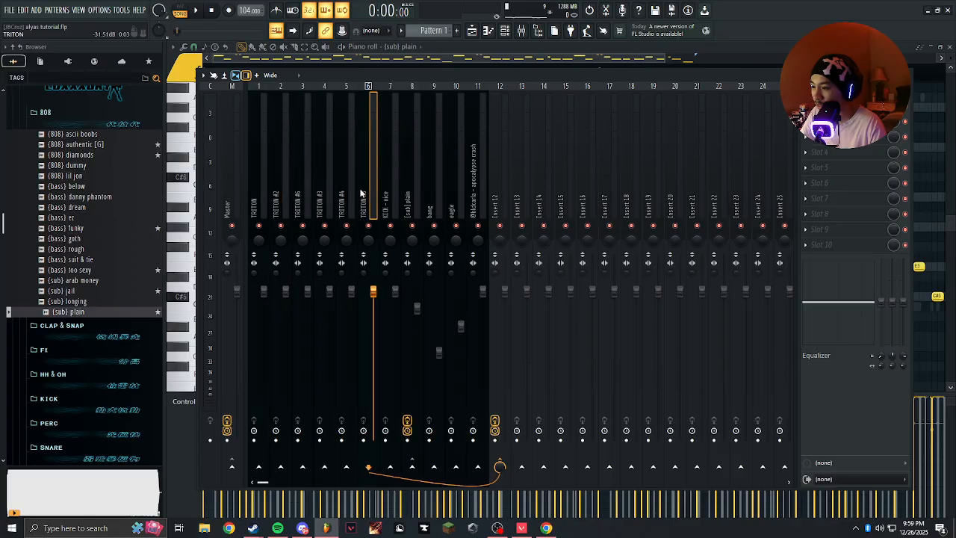
pyautogui.click(503, 206)
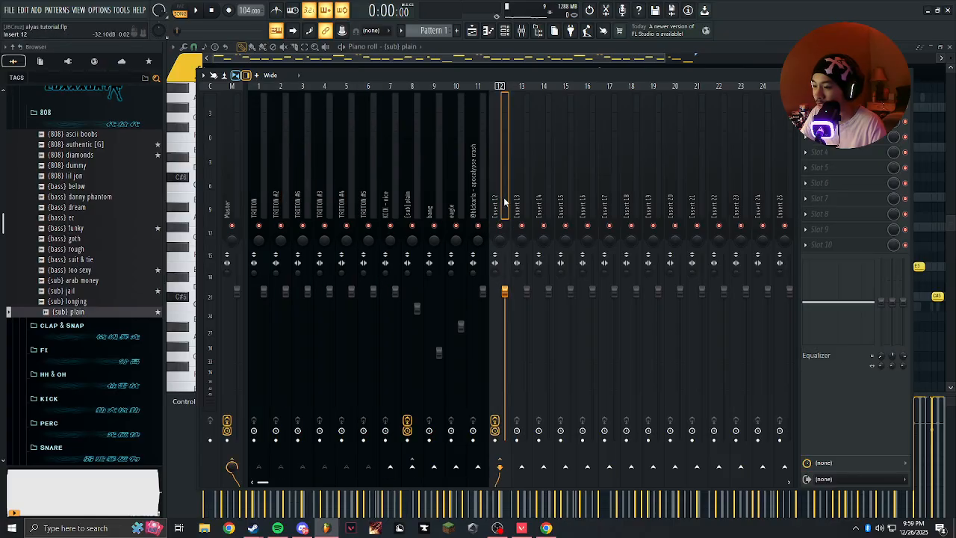
# Load the "3 bands" preset in Insert 12's Parametric EQ 2, solo Insert 12 and play the melodies briefly.
pyautogui.click(833, 106)
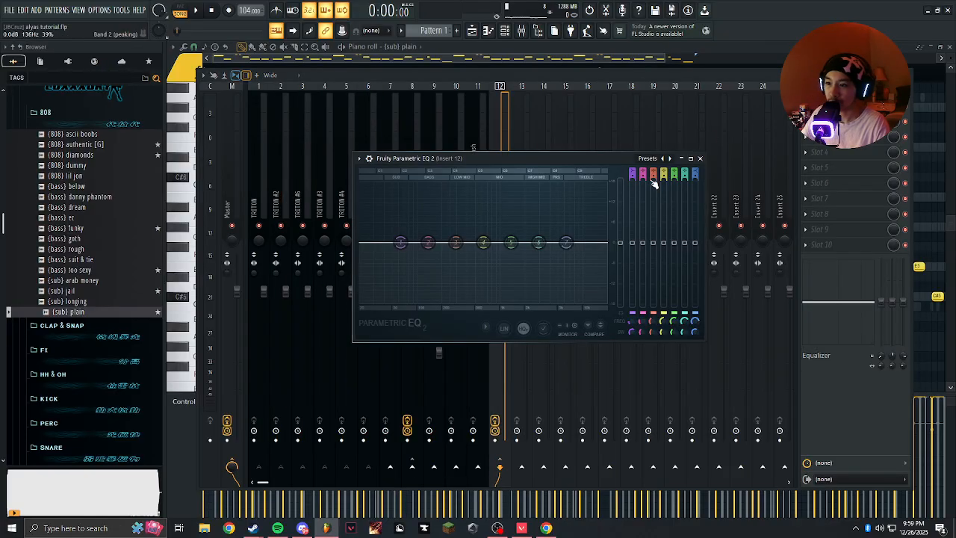
pyautogui.click(670, 159)
pyautogui.click(386, 142)
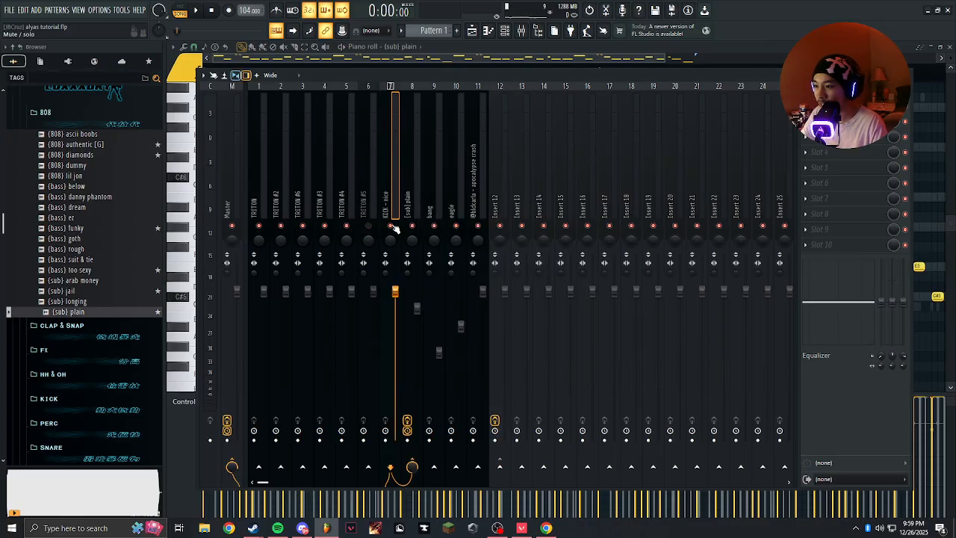
pyautogui.click(509, 193)
pyautogui.press('space')
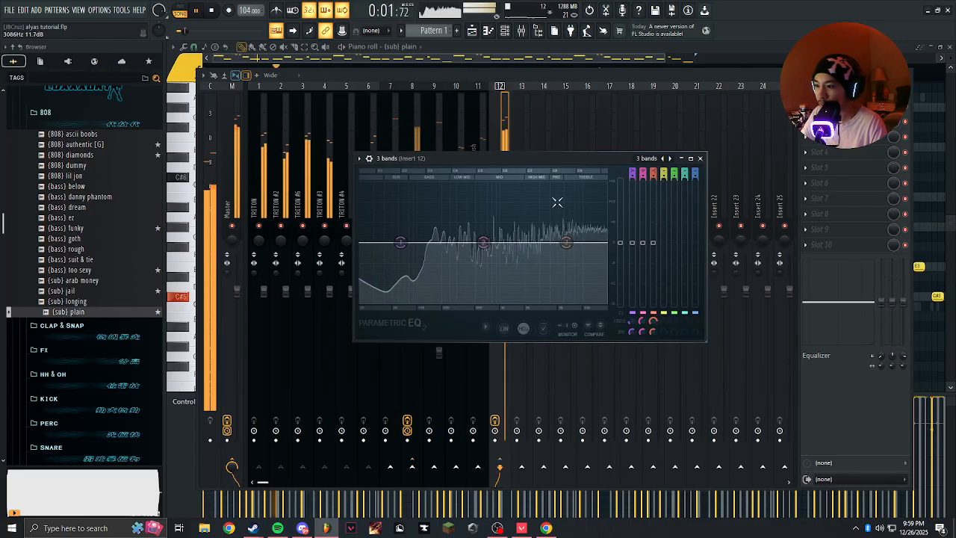
pyautogui.press('space')
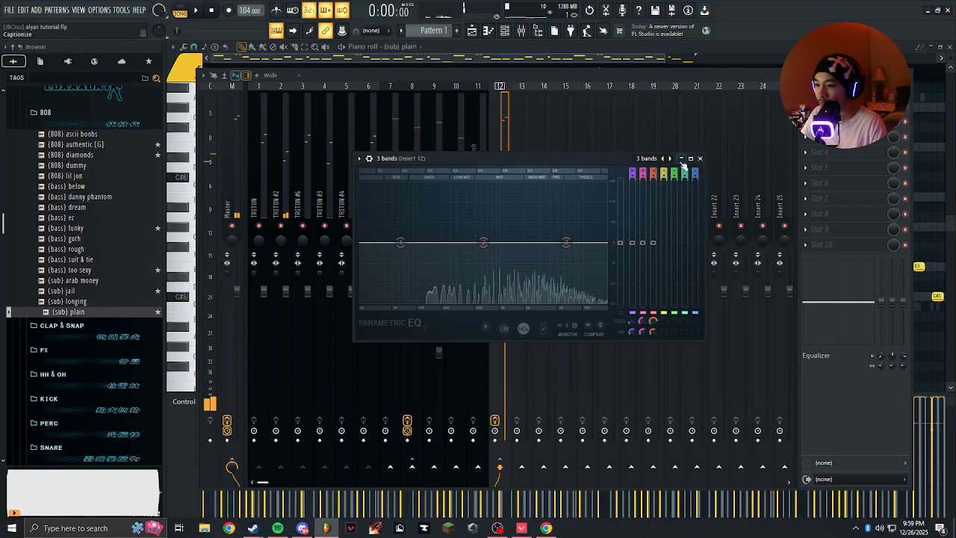
# Load the "cut all lows" preset in Insert 12's Parametric EQ 2, close the EQ and play the melodies briefly.
pyautogui.click(670, 159)
pyautogui.rightClick(670, 158)
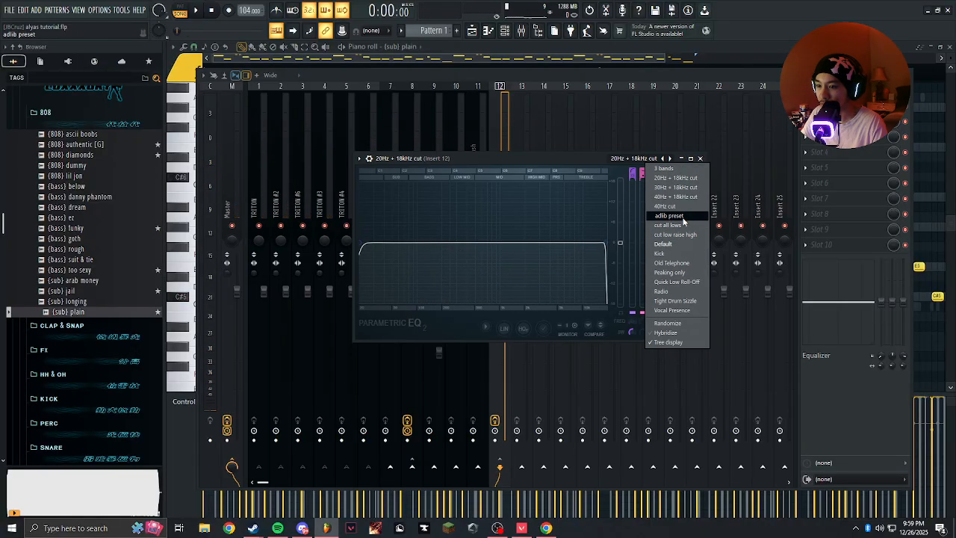
pyautogui.click(670, 225)
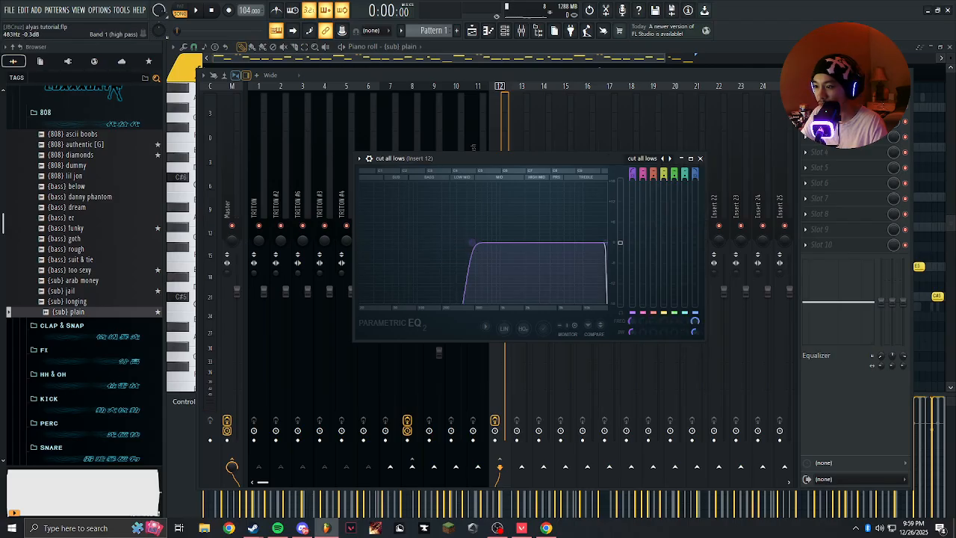
pyautogui.click(702, 160)
pyautogui.press('space')
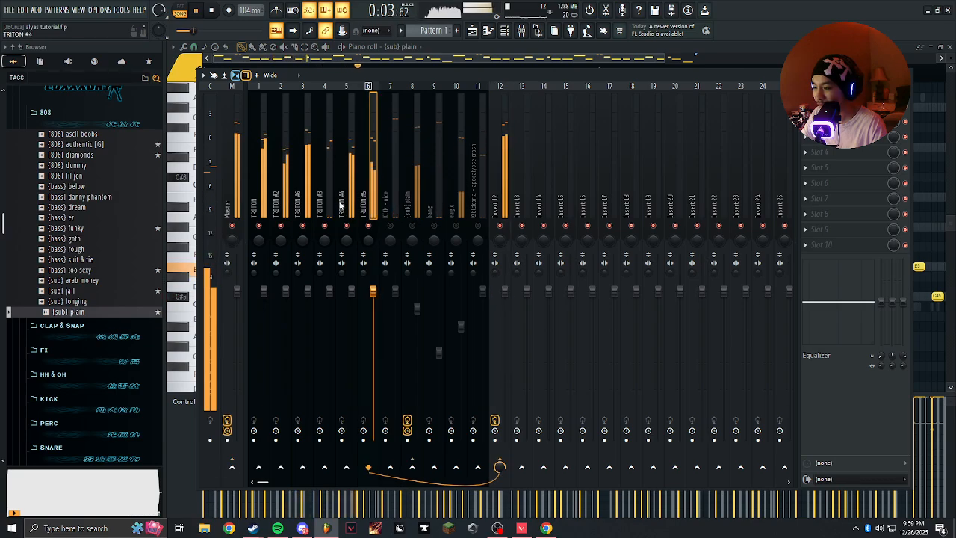
pyautogui.press('space')
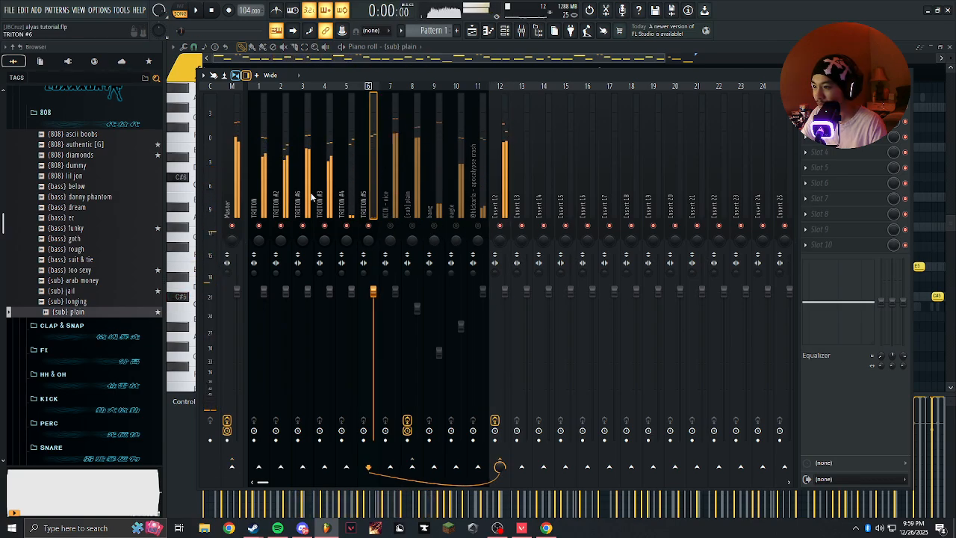
pyautogui.click(314, 211)
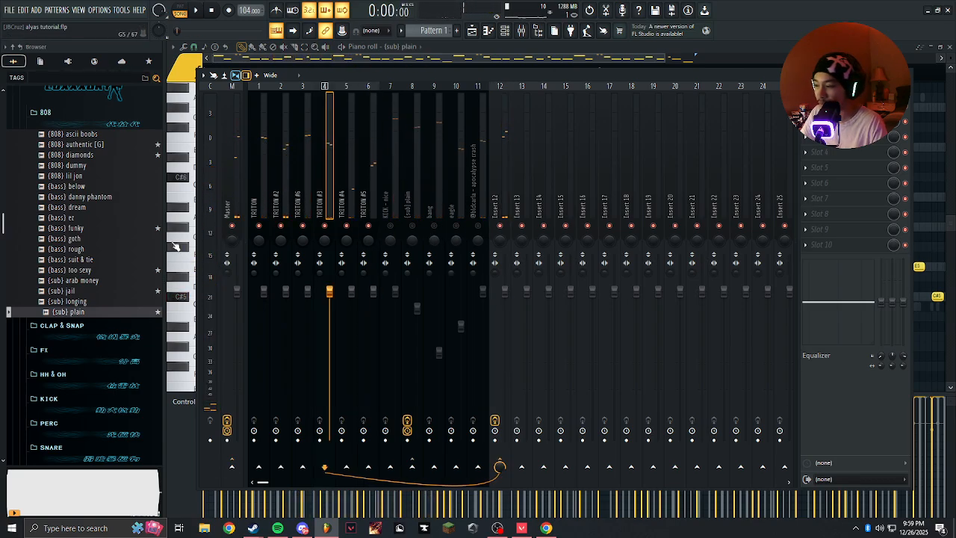
pyautogui.scroll(-10, 105, 217)
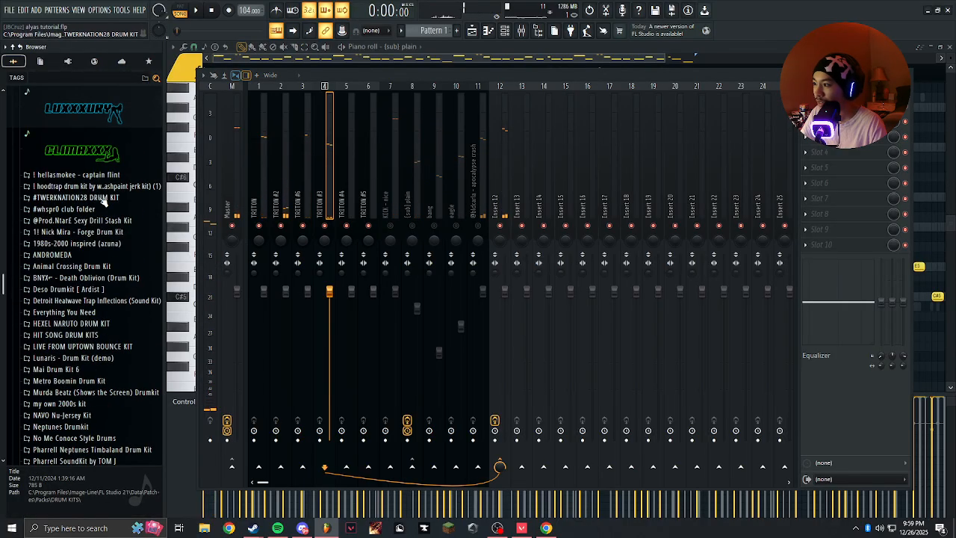
pyautogui.scroll(2, 127, 156)
pyautogui.click(542, 35)
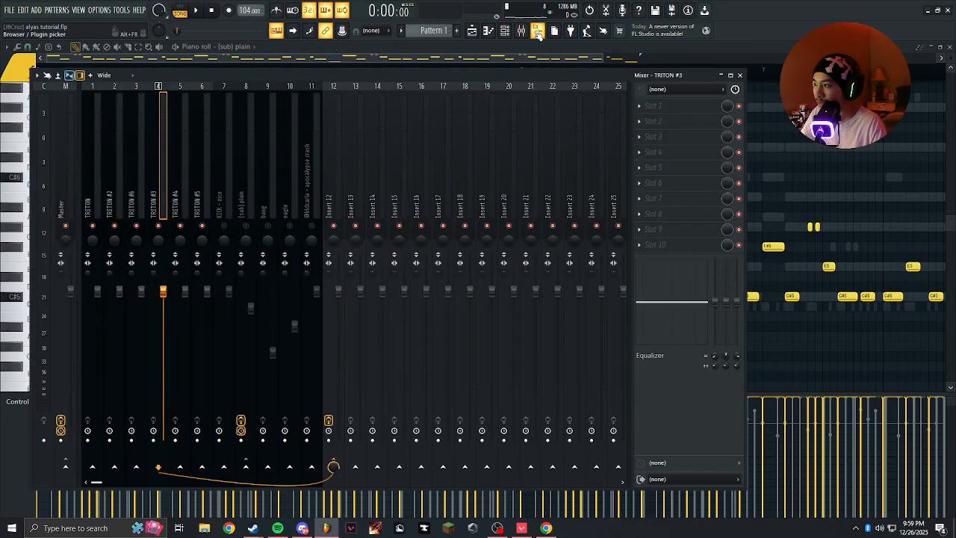
pyautogui.click(538, 32)
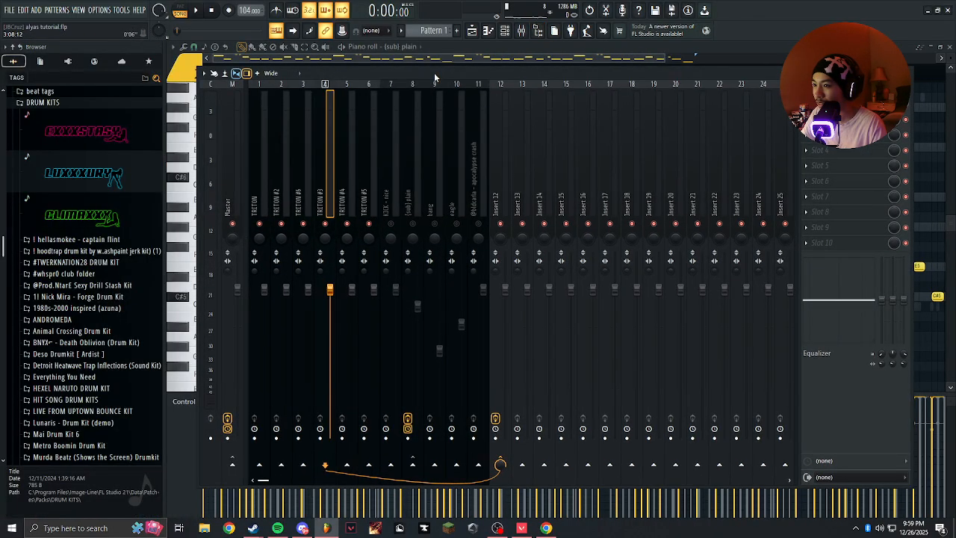
# Play the melodies in short passes with Insert 12 selected and inspect its low-cut EQ curve.
pyautogui.press('space')
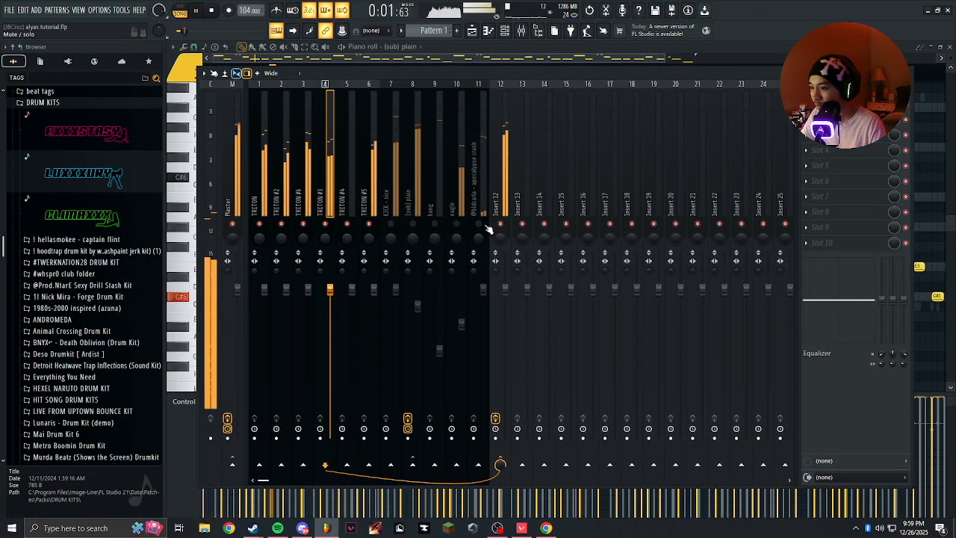
pyautogui.click(501, 212)
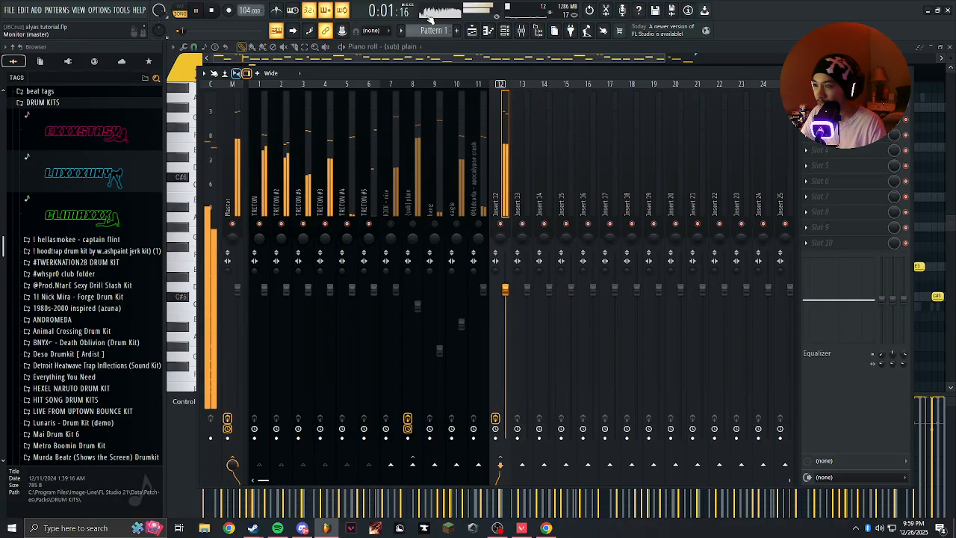
pyautogui.press('space')
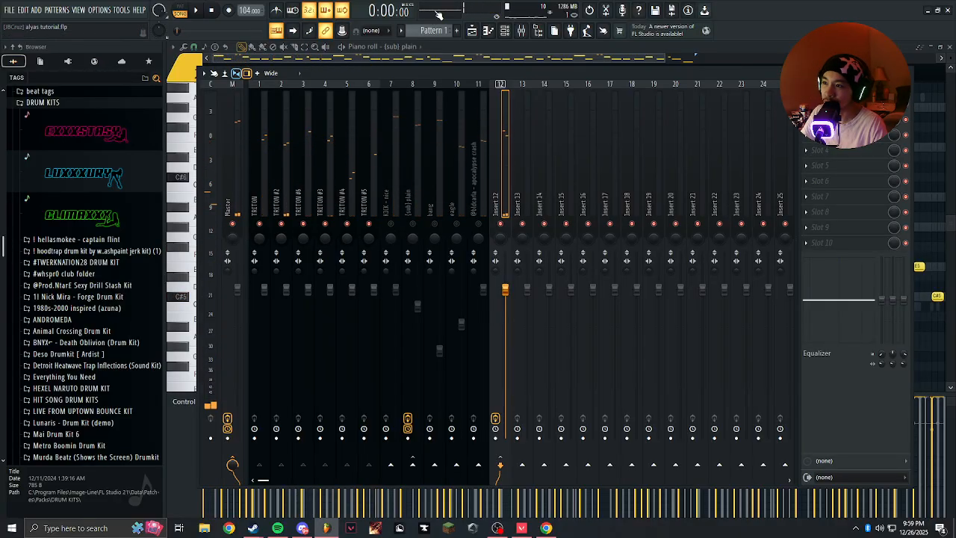
pyautogui.press('space')
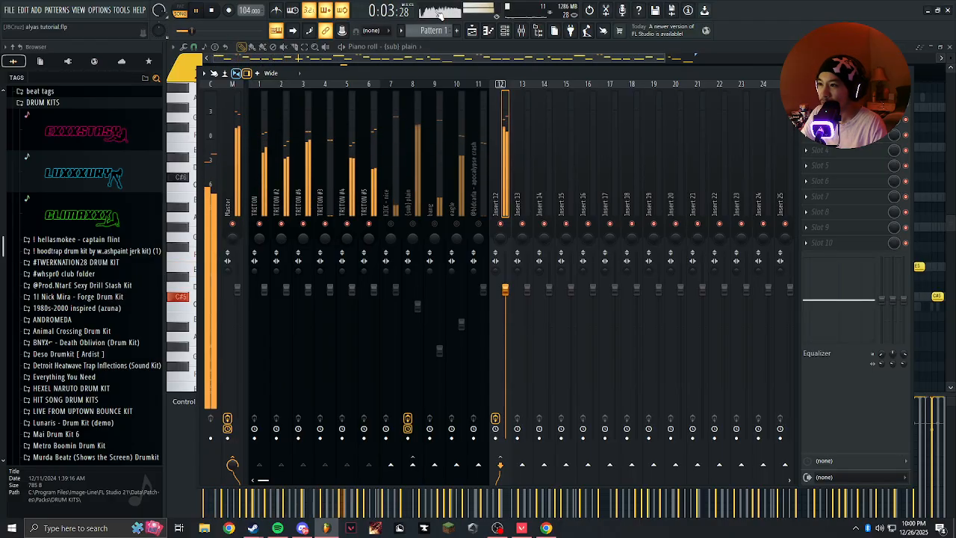
pyautogui.press('space')
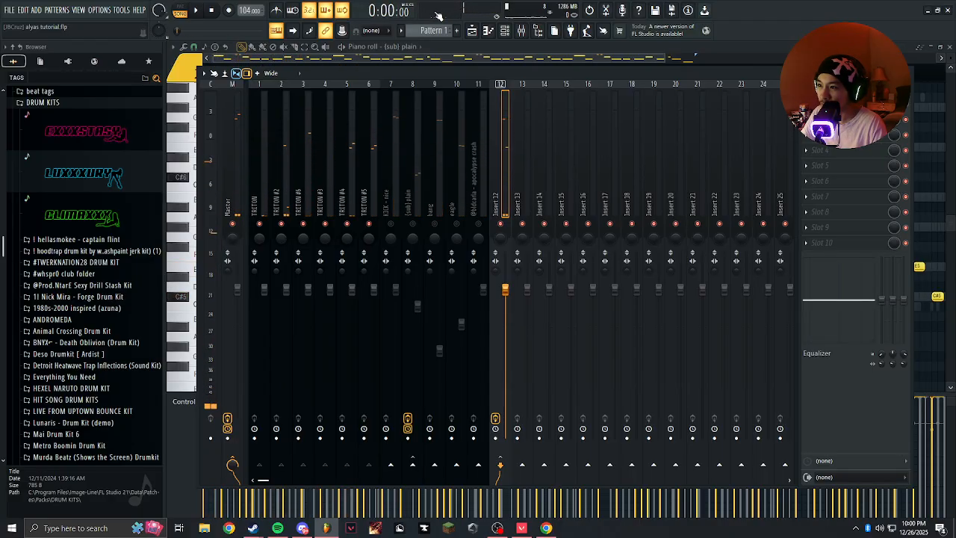
pyautogui.click(831, 104)
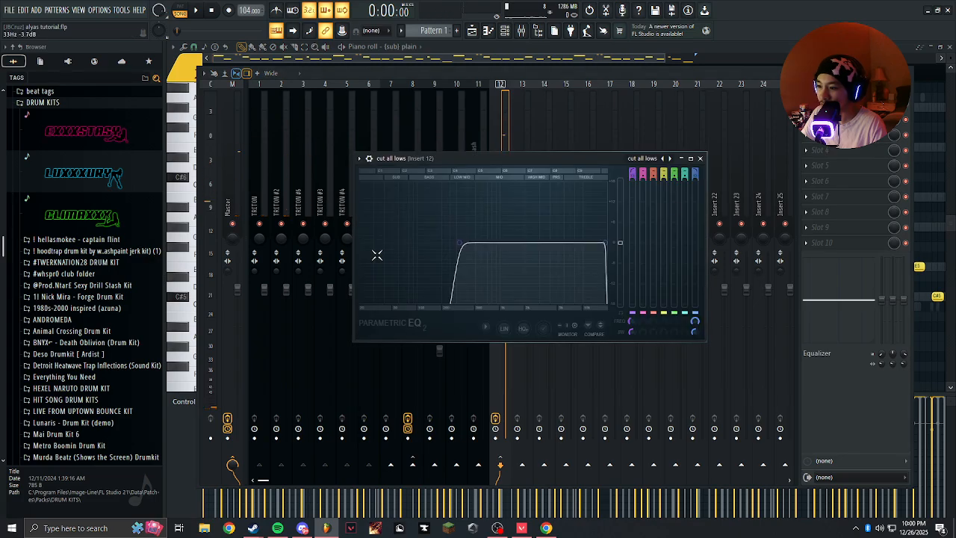
pyautogui.click(701, 158)
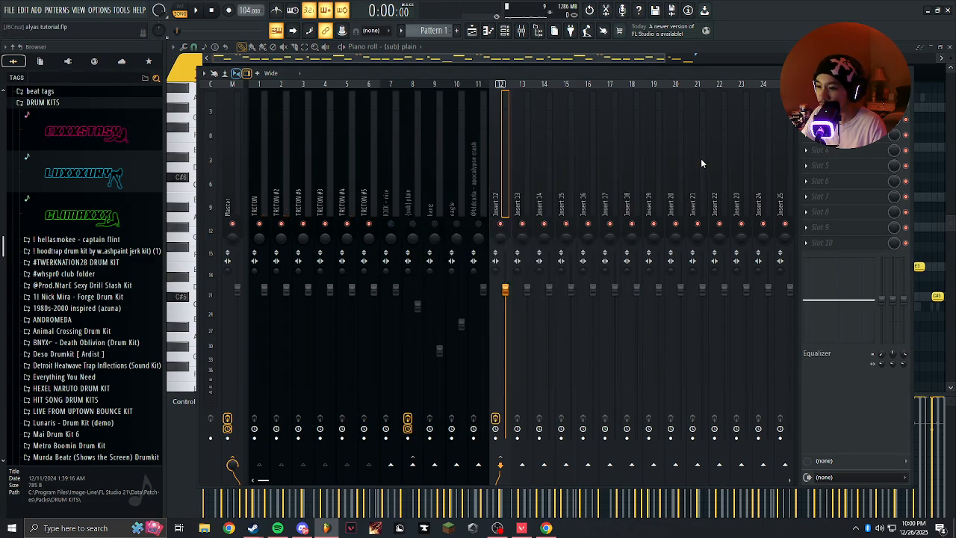
# Solo the first TRITON track with Insert 12 kept on, and play it in short passes.
pyautogui.press('space')
pyautogui.press('space')
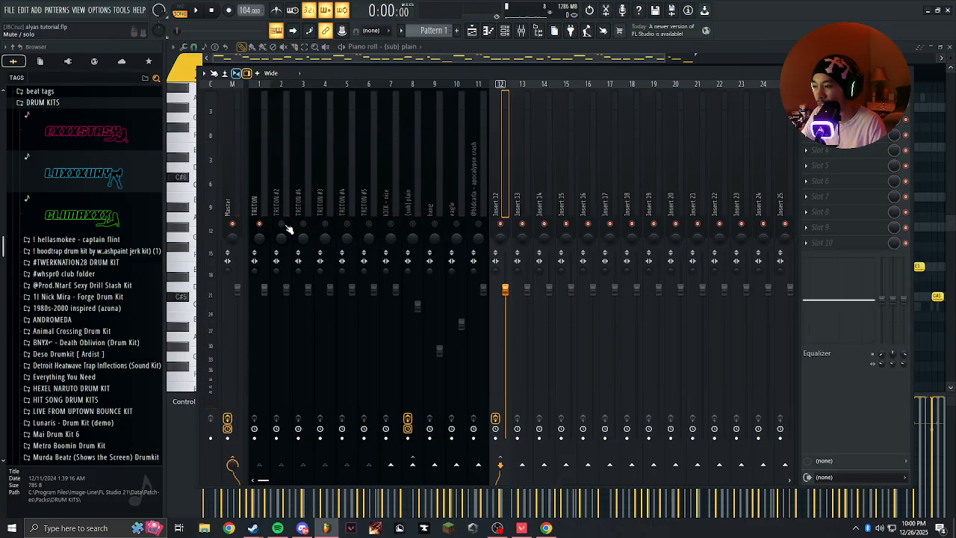
pyautogui.press('space')
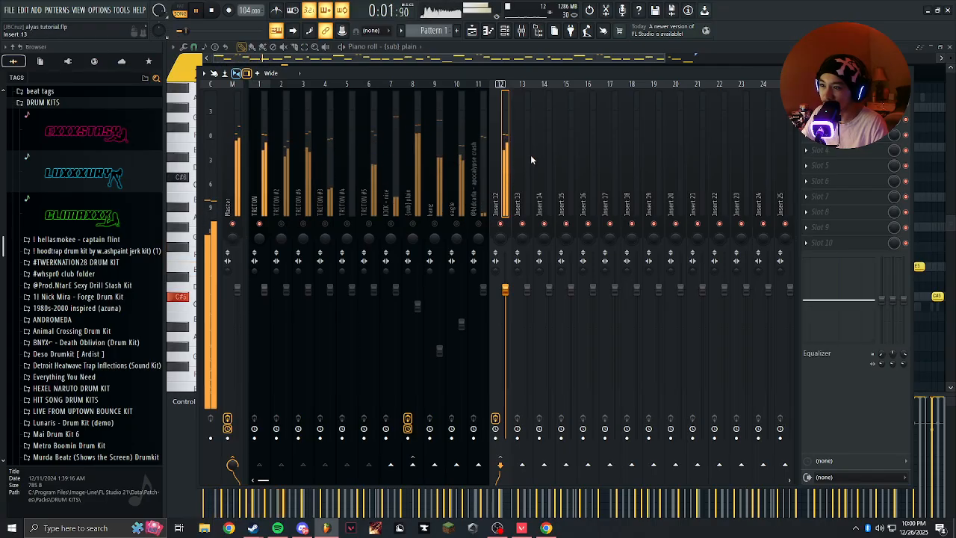
pyautogui.click(827, 104)
pyautogui.press('space')
pyautogui.press('space')
pyautogui.press('space')
pyautogui.press('space')
# Reopen Insert 12's Parametric EQ 2 during playback and shift its low cut to a lower frequency.
pyautogui.click(470, 127)
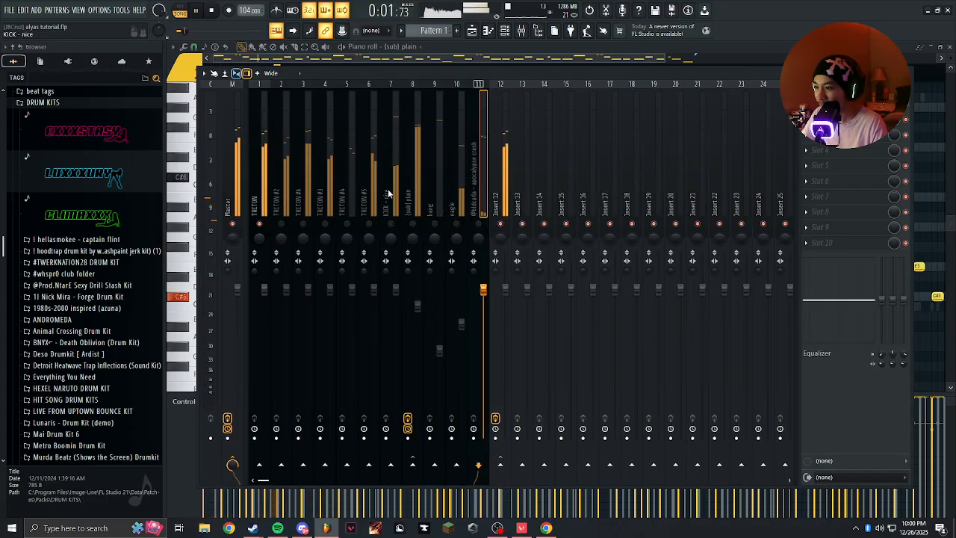
pyautogui.click(274, 194)
pyautogui.click(508, 169)
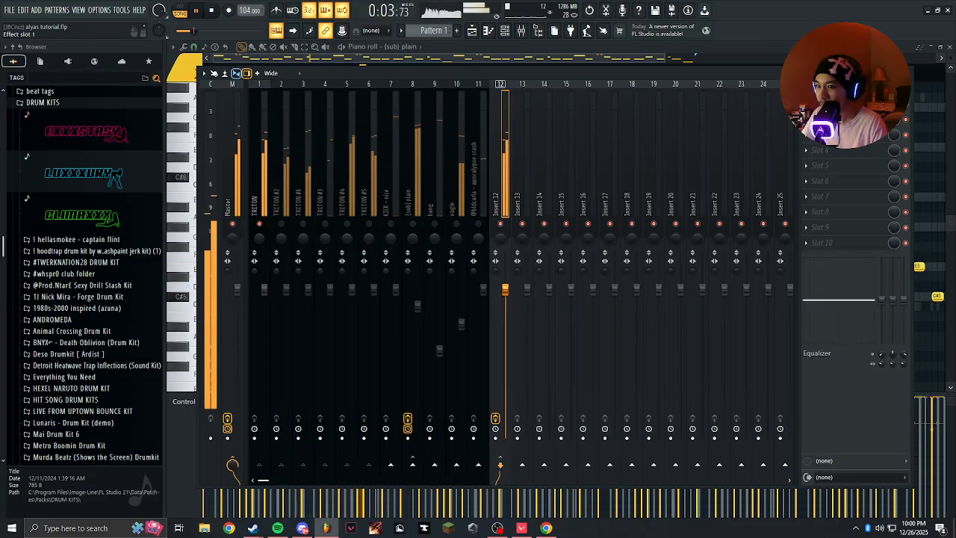
pyautogui.click(844, 105)
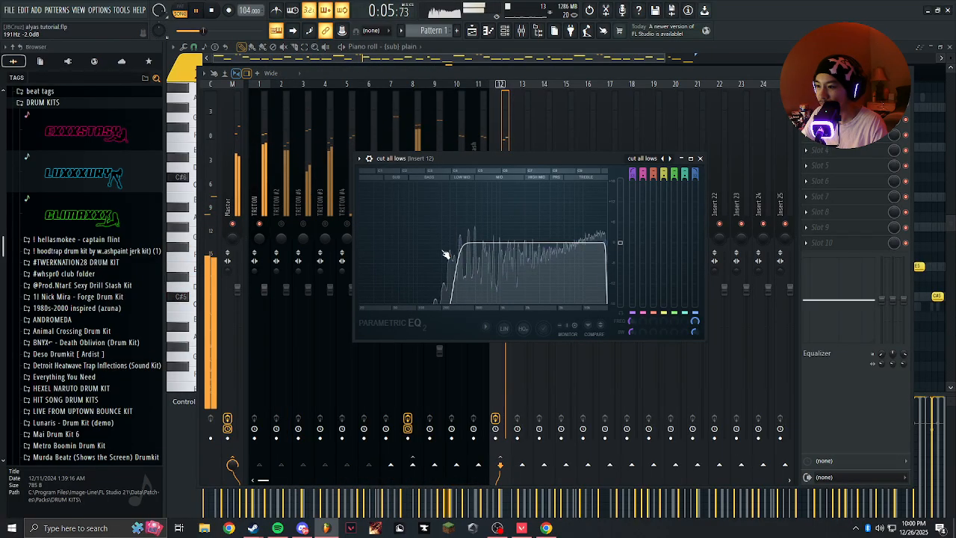
pyautogui.moveTo(460, 252)
pyautogui.mouseDown()
pyautogui.moveTo(366, 247)
pyautogui.moveTo(419, 268)
pyautogui.moveTo(380, 241)
pyautogui.moveTo(383, 251)
pyautogui.moveTo(457, 242)
pyautogui.moveTo(448, 241)
pyautogui.mouseUp()
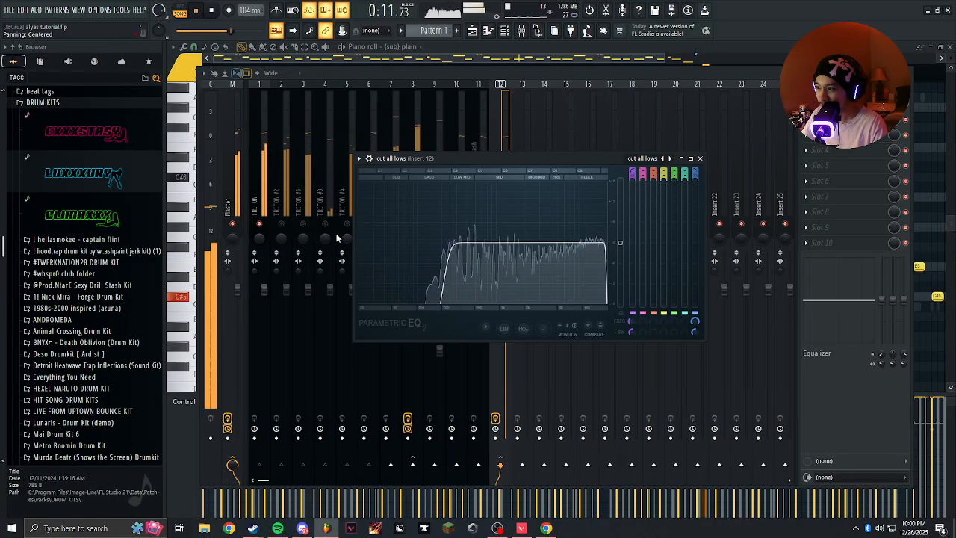
# Unmute TRITON #2 and TRITON #6 during playback, viewing the combined signal in Insert 12's EQ.
pyautogui.click(280, 224)
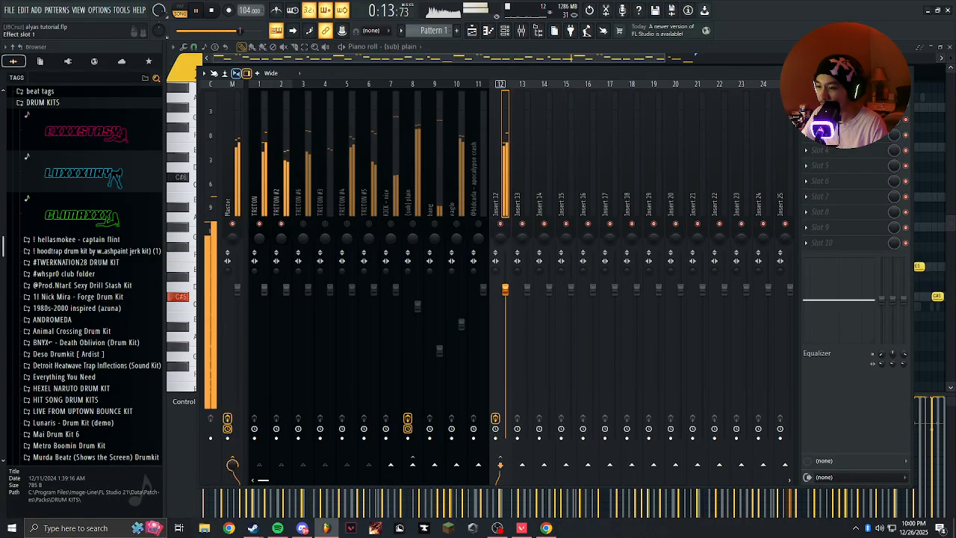
pyautogui.click(831, 103)
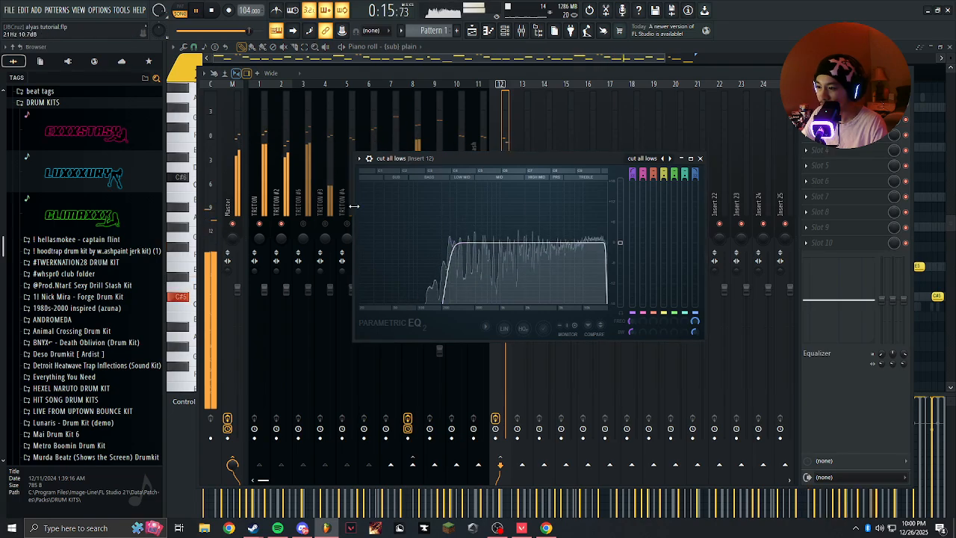
pyautogui.click(330, 205)
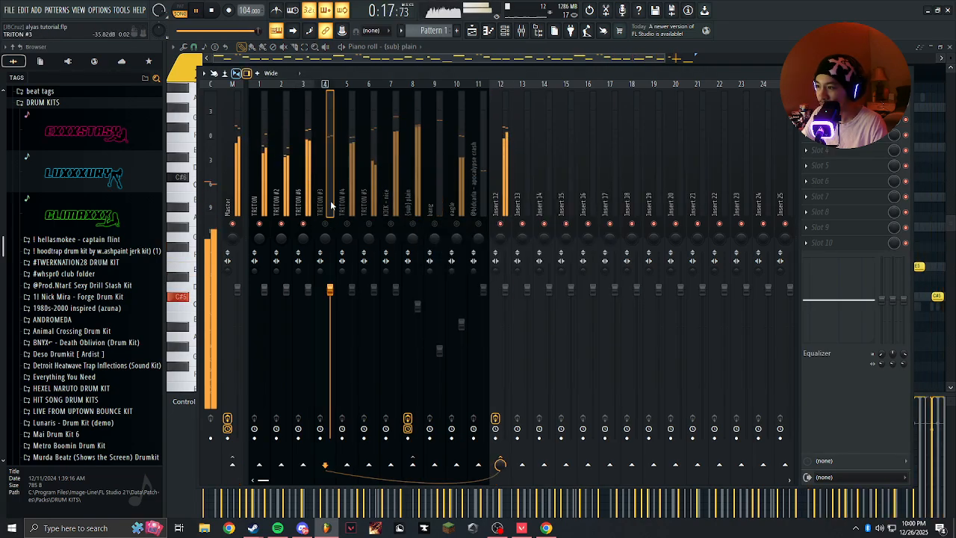
# Route TRITON #6 directly to the Master instead of Insert 12 and lower its volume slightly.
pyautogui.click(313, 196)
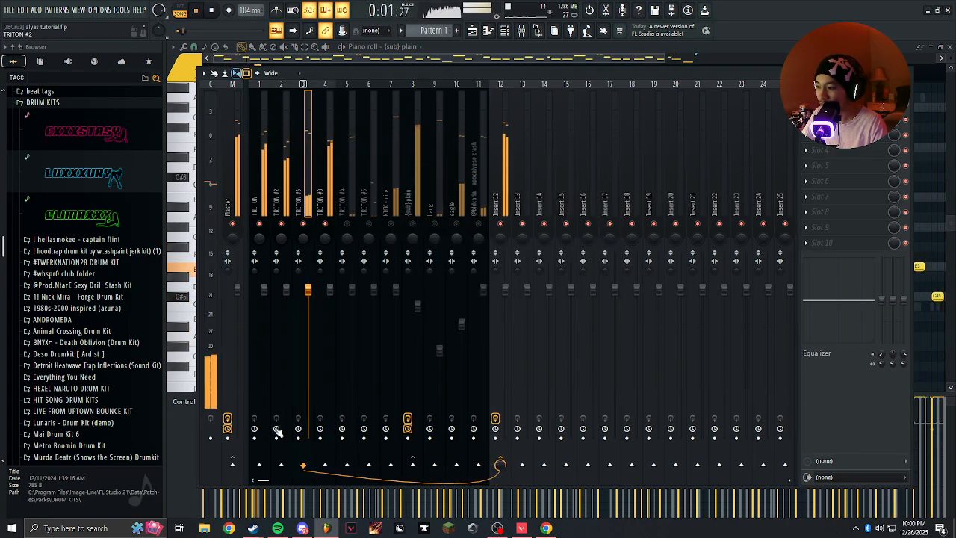
pyautogui.press('space')
pyautogui.press('space')
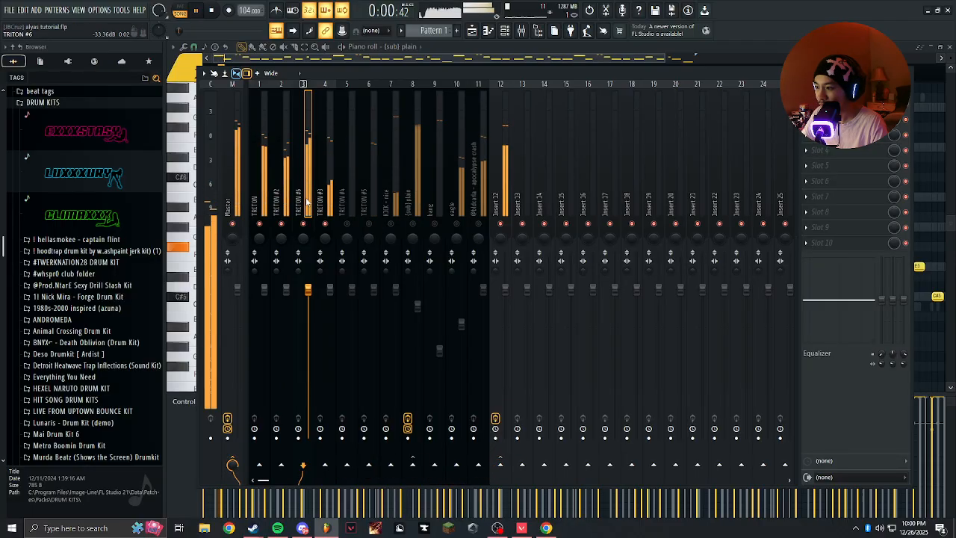
pyautogui.moveTo(308, 291); pyautogui.dragTo(310, 306)
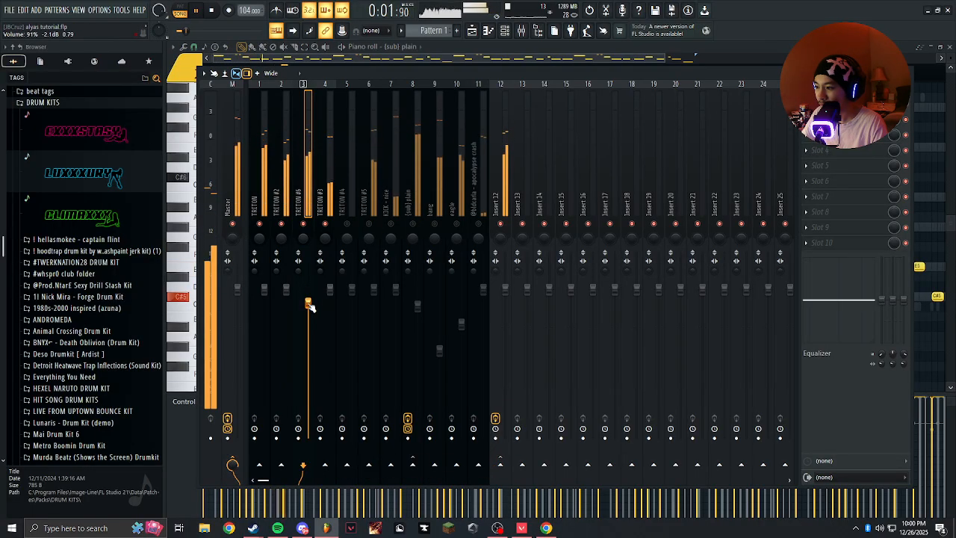
# Listen to TRITON #6, the kick and the sub in isolation, leaving only TRITON #6 and the sub on.
pyautogui.rightClick(304, 224)
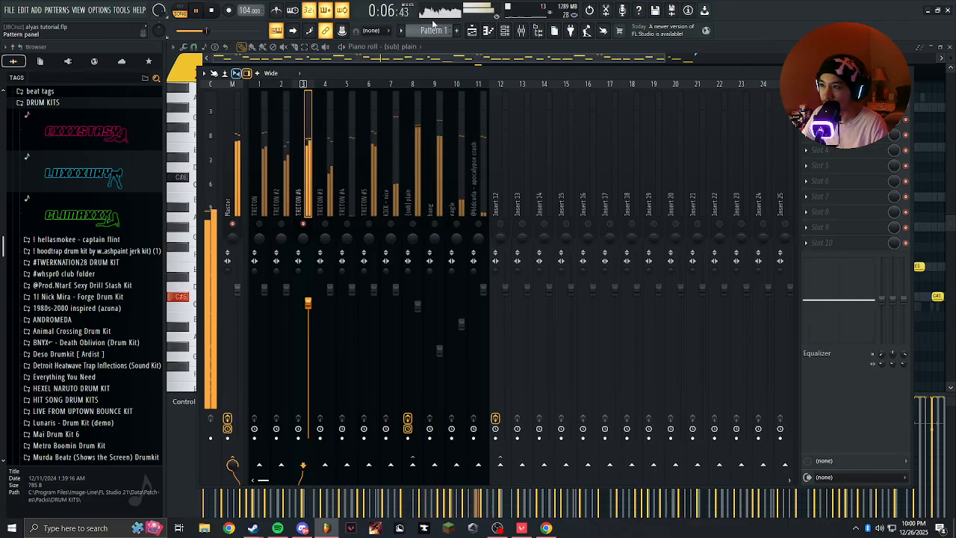
pyautogui.click(304, 223)
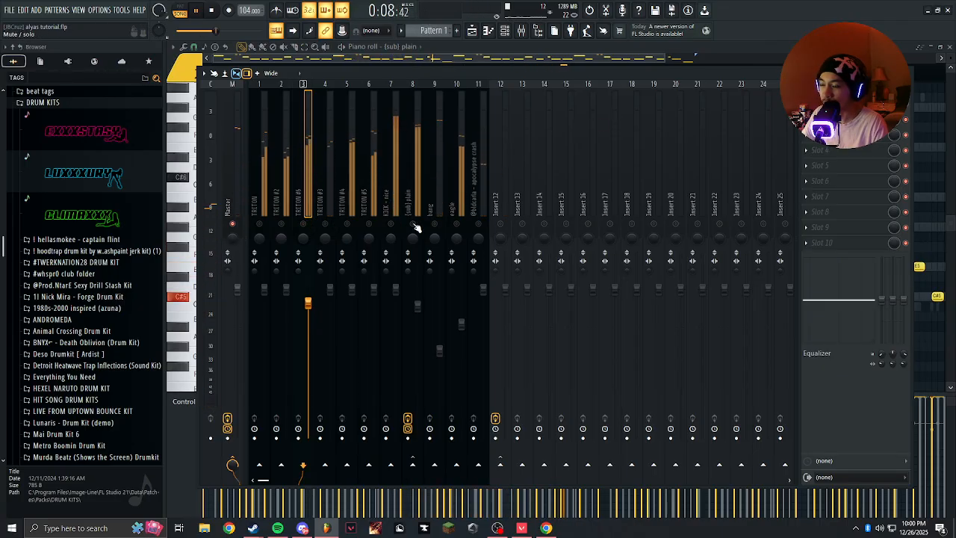
pyautogui.click(391, 224)
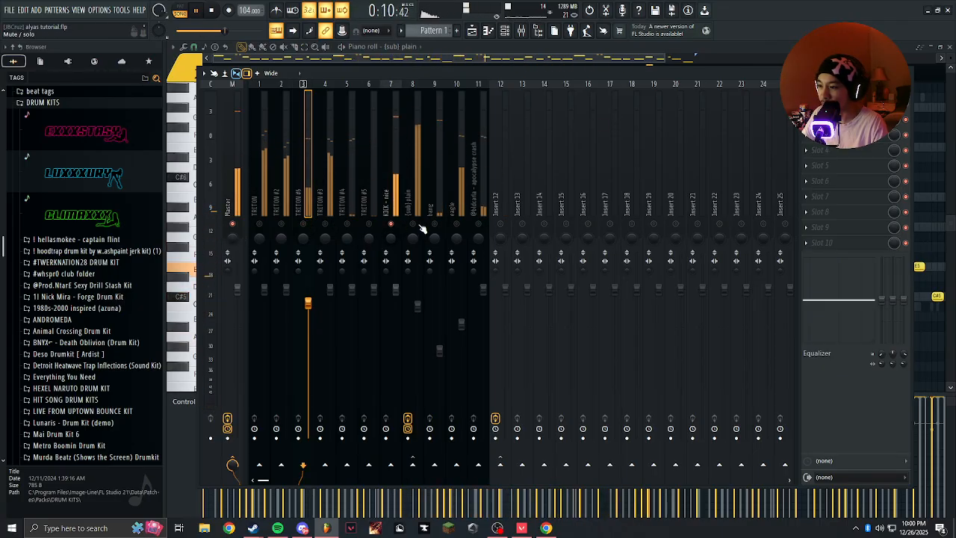
pyautogui.click(412, 224)
pyautogui.click(392, 224)
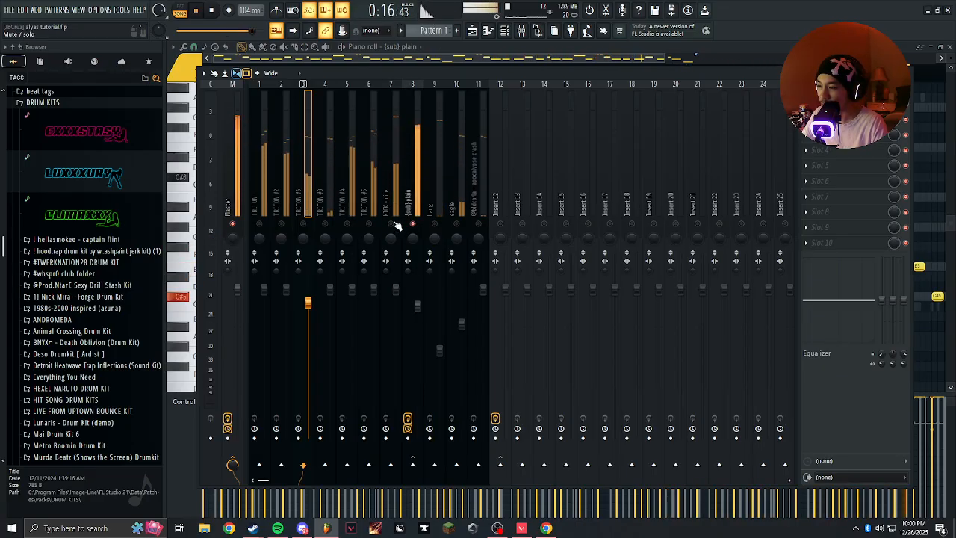
pyautogui.click(304, 224)
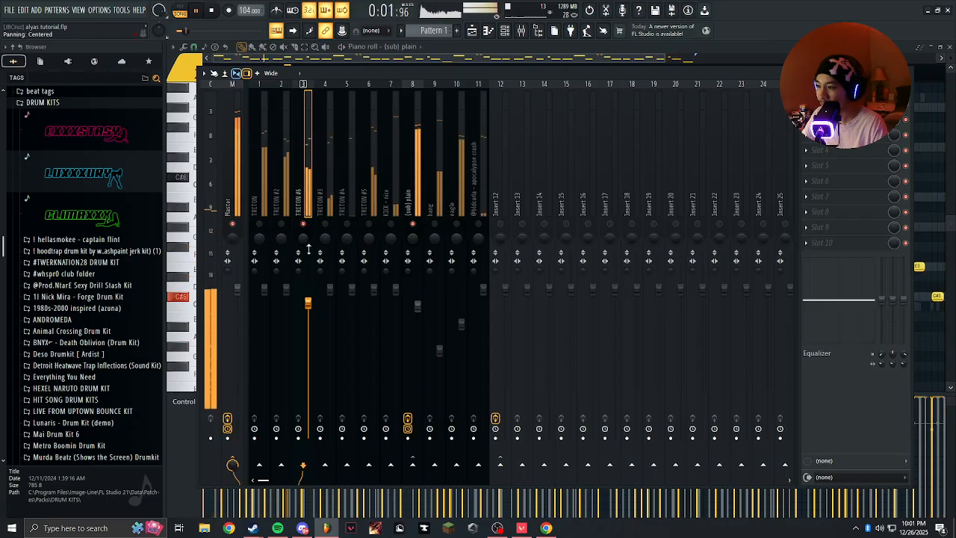
# Route TRITON #6 back to Insert 12 only and compare it with the sub track during playback.
pyautogui.click(501, 465)
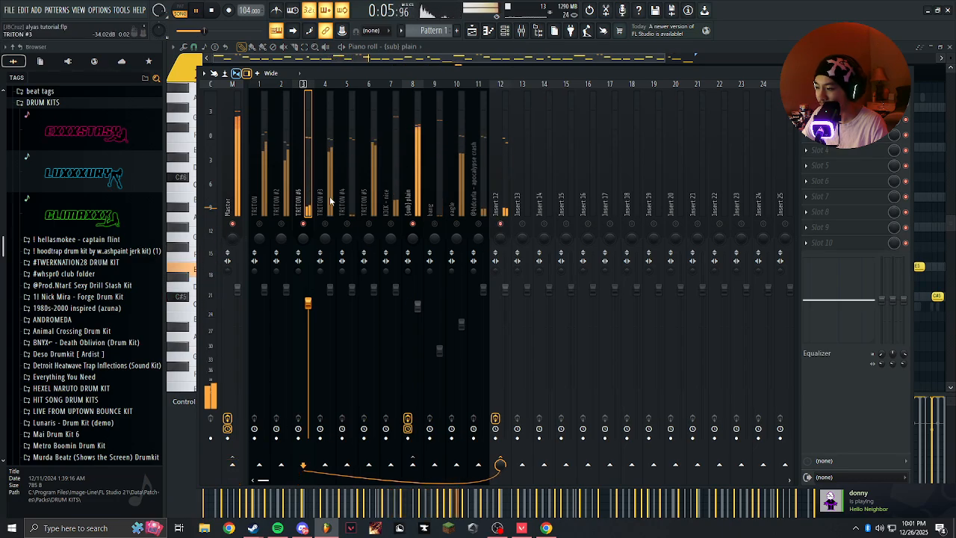
pyautogui.click(408, 159)
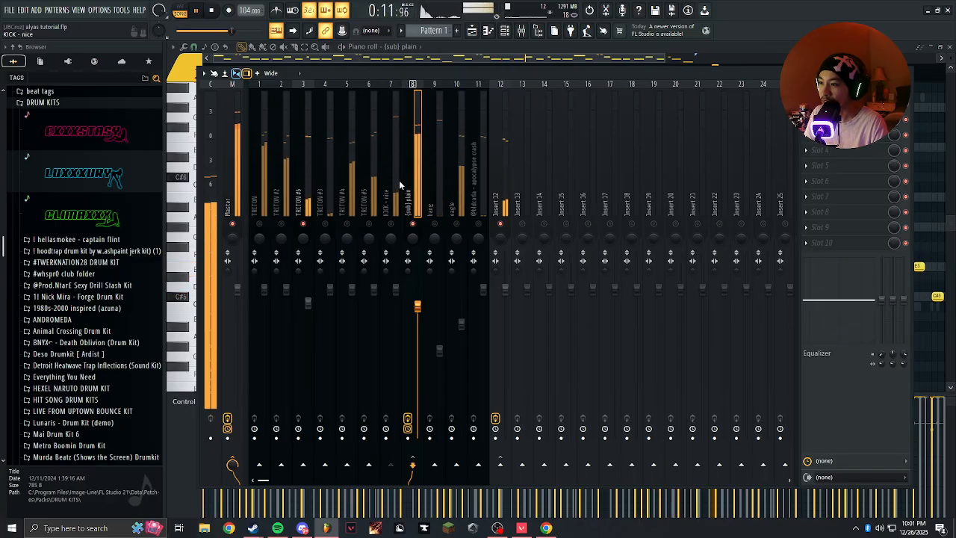
pyautogui.click(300, 206)
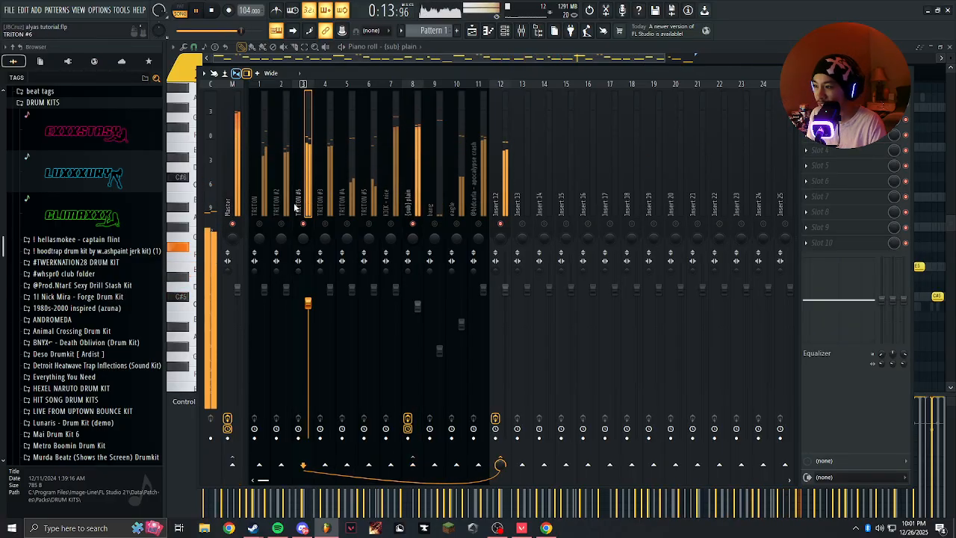
# Unmute TRITON, TRITON #2, #3, #4 and #5 and mute the sub to hear all the melodies together.
pyautogui.click(415, 195)
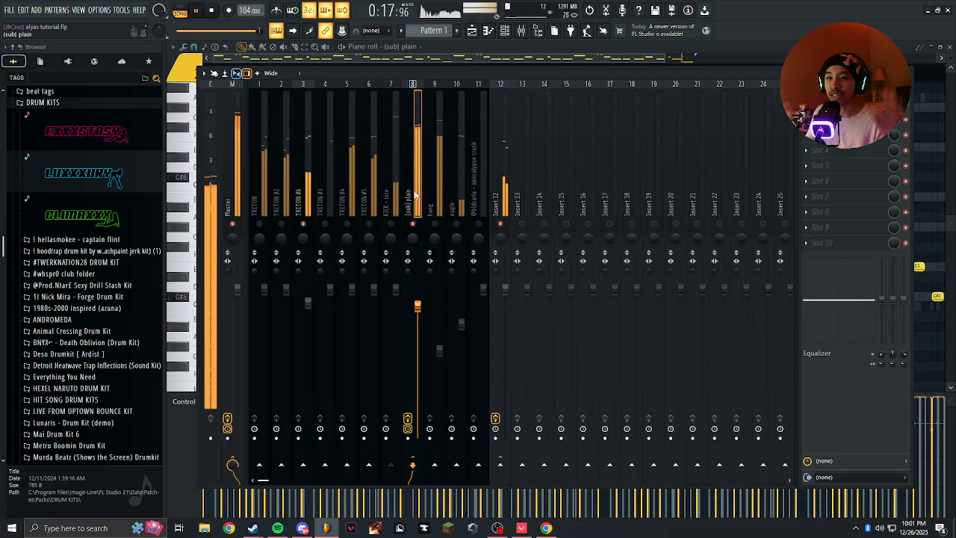
pyautogui.click(346, 223)
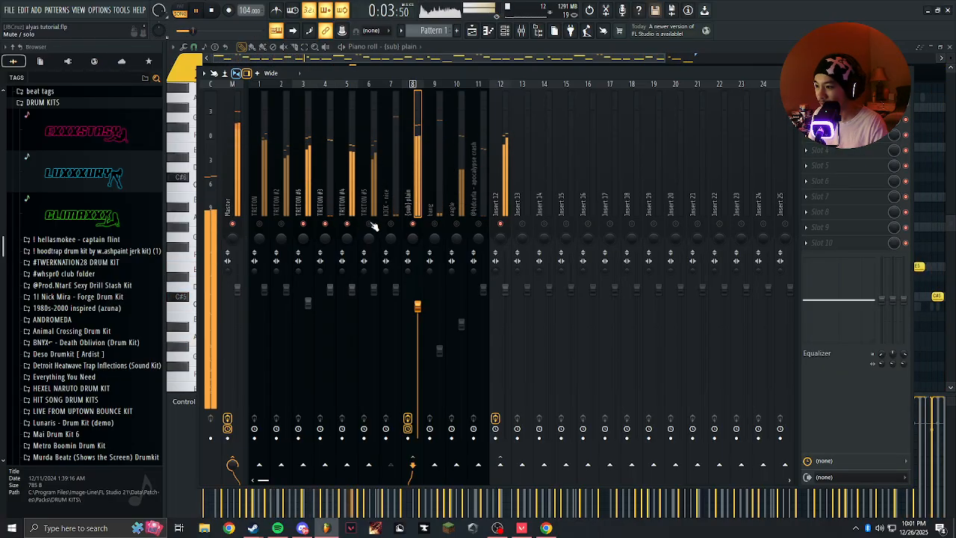
pyautogui.click(377, 187)
pyautogui.click(282, 224)
pyautogui.click(260, 224)
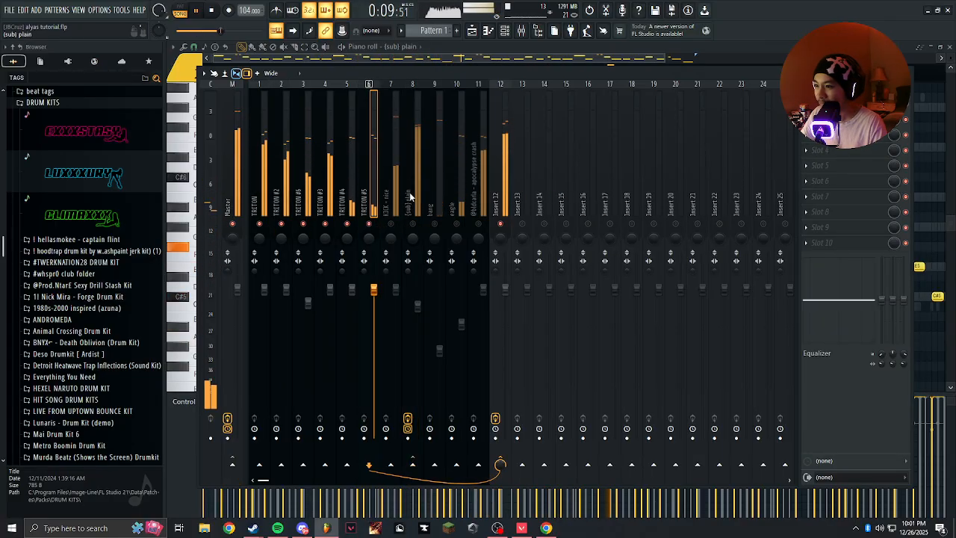
# Compare the melodies with TRITON #5 muted and unmuted, and try raising its volume slightly.
pyautogui.click(288, 196)
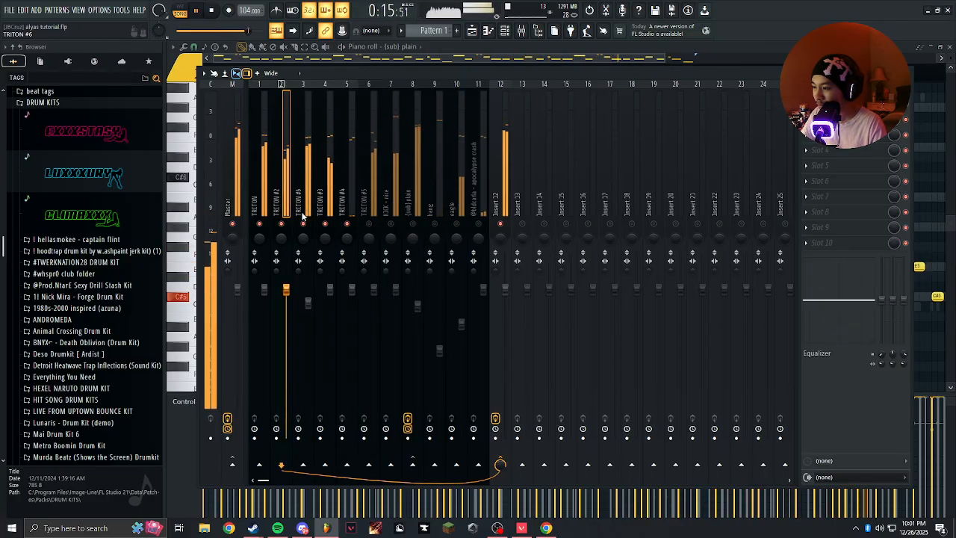
pyautogui.click(364, 196)
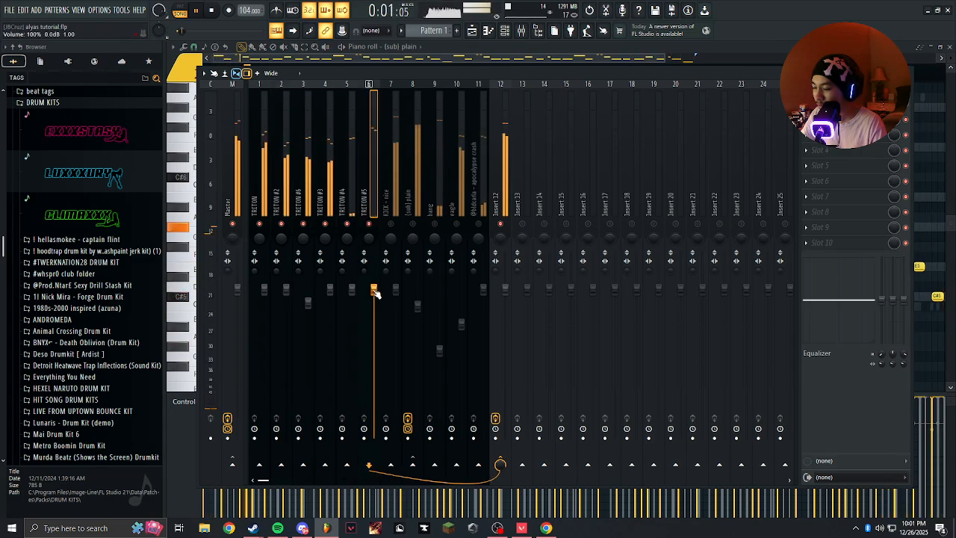
pyautogui.click(356, 188)
pyautogui.click(365, 256)
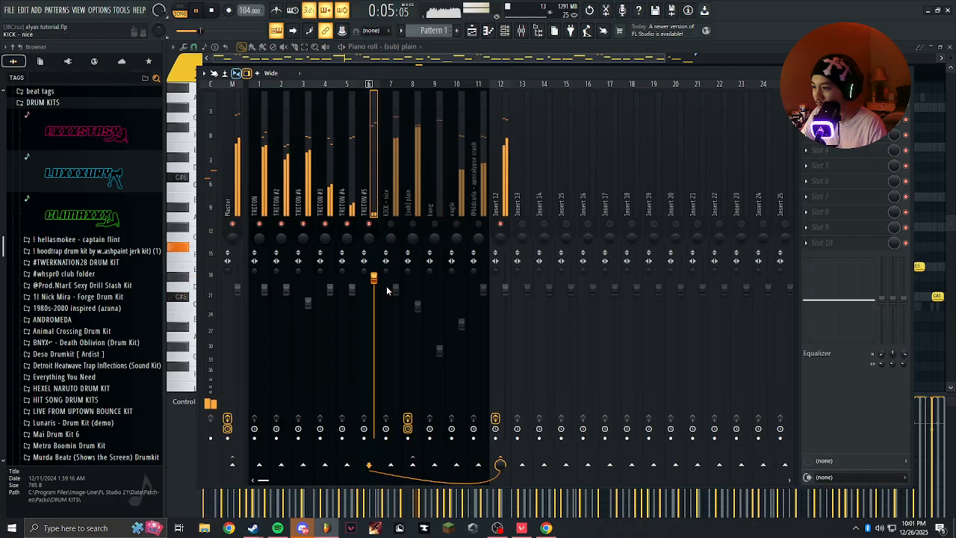
# Examine TRITON #5's notes in the piano roll and return to the mixer.
pyautogui.click(507, 31)
pyautogui.click(507, 30)
pyautogui.click(505, 31)
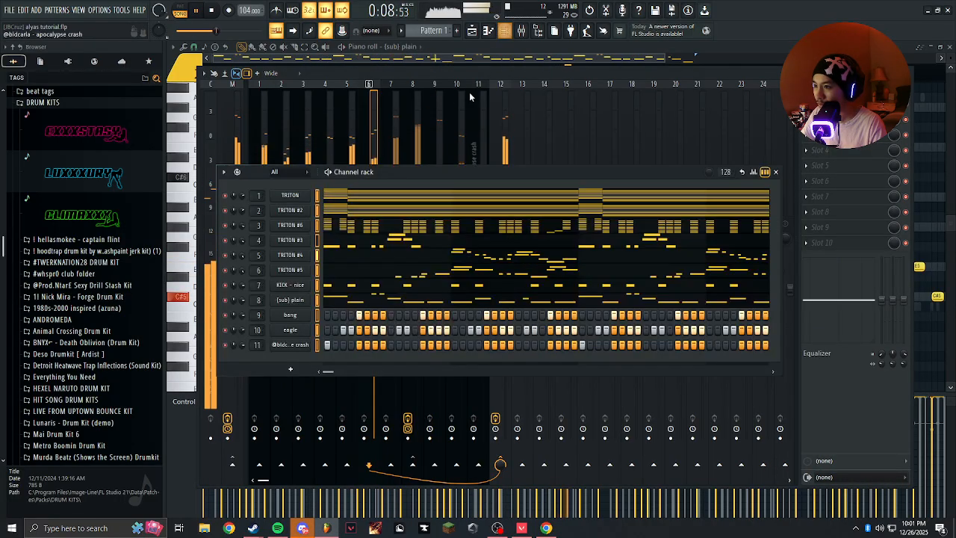
pyautogui.click(342, 271)
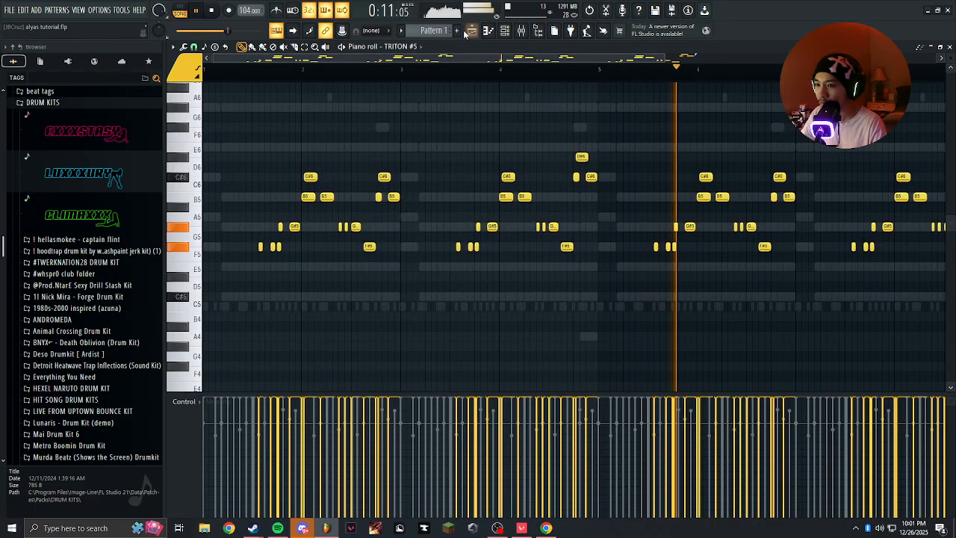
pyautogui.press('F6')
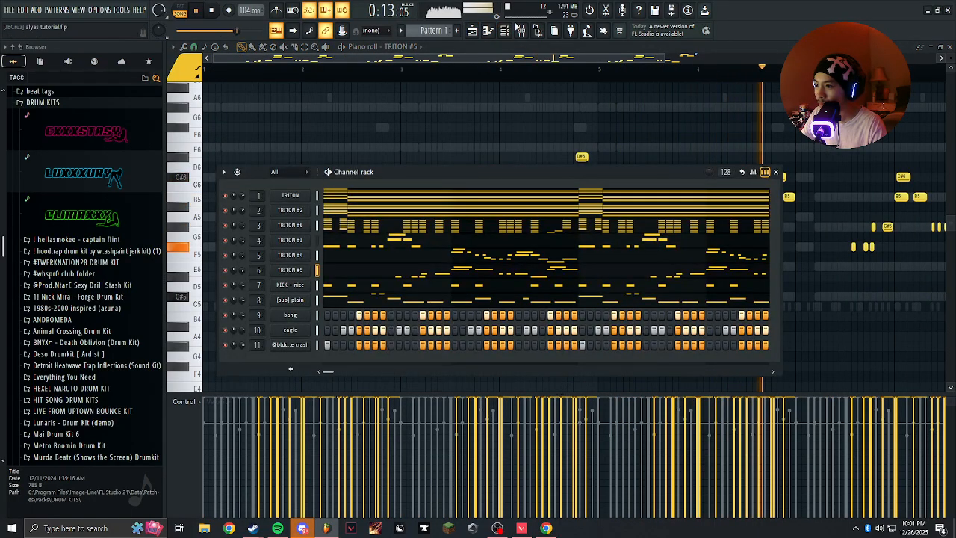
pyautogui.press('F9')
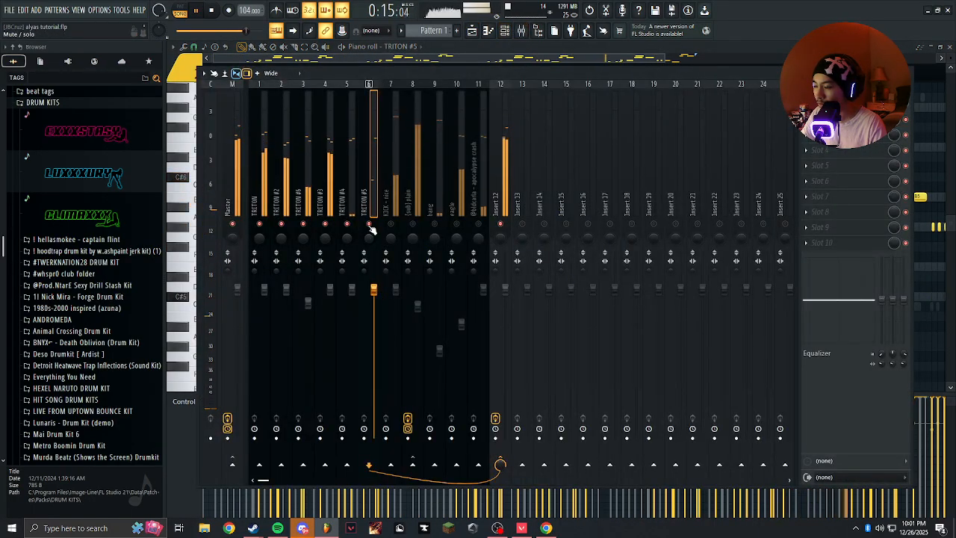
# Mute TRITON #6 and TRITON #5 and try lower volumes for TRITON and TRITON #2.
pyautogui.click(303, 224)
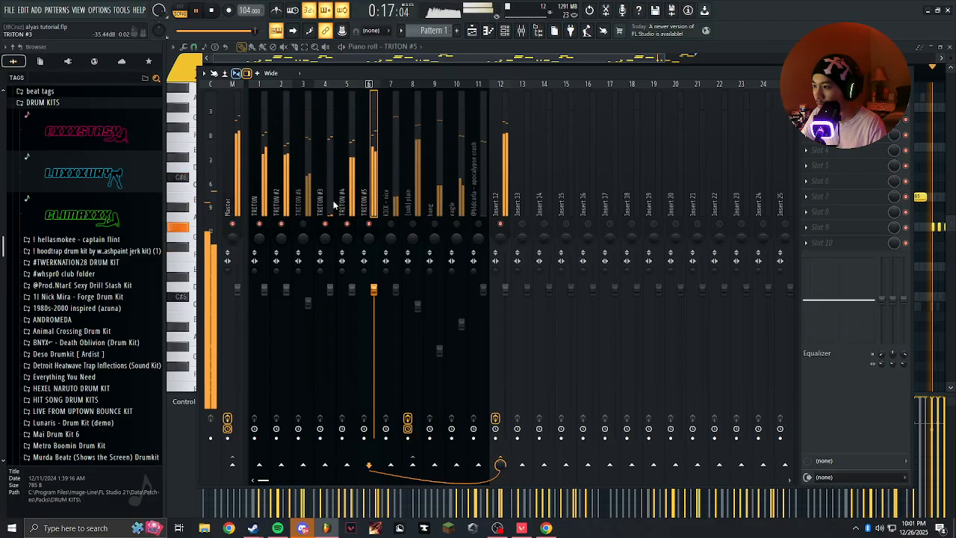
pyautogui.click(370, 225)
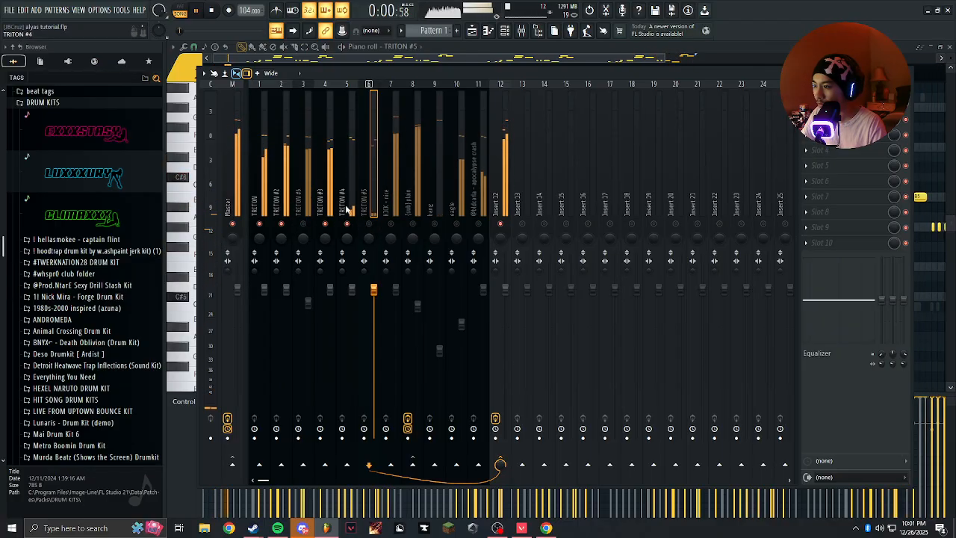
pyautogui.click(273, 293)
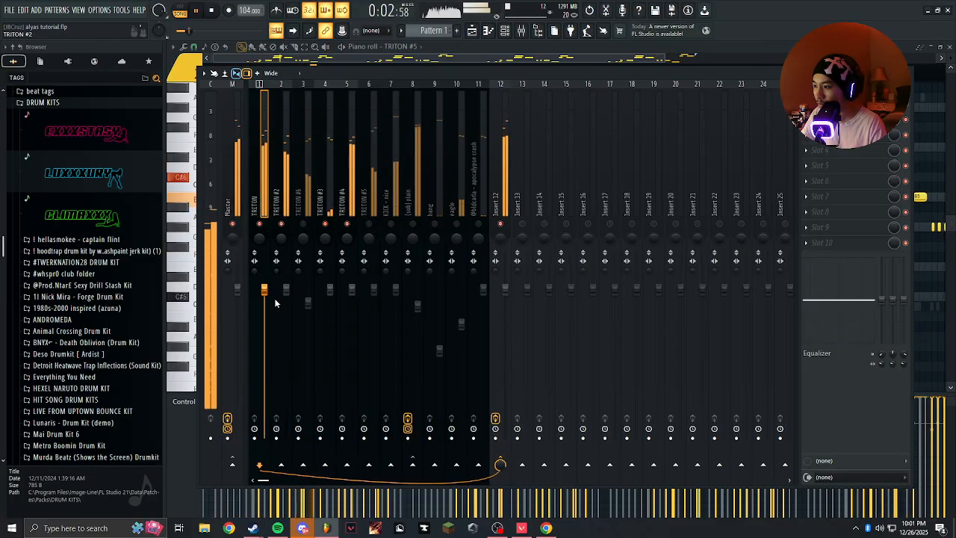
pyautogui.click(286, 290)
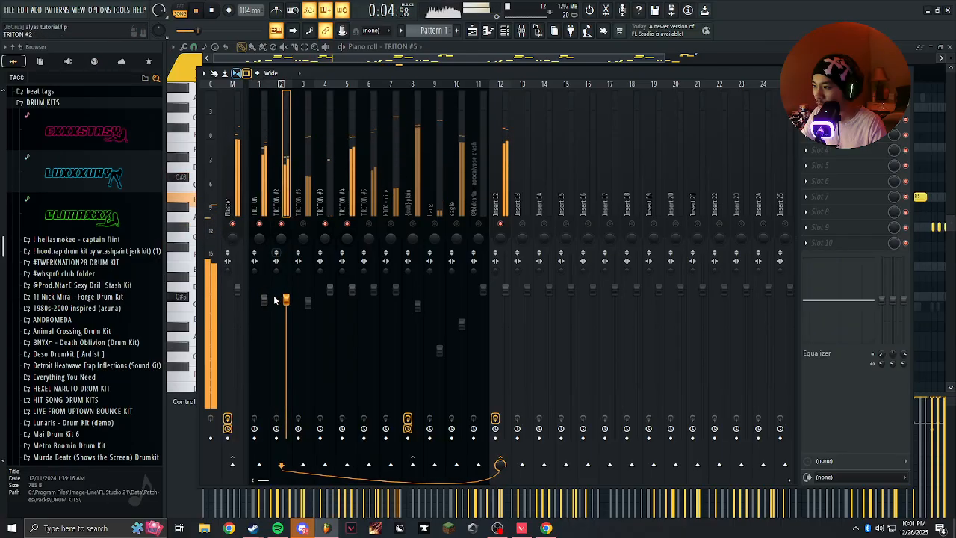
pyautogui.moveTo(264, 301); pyautogui.dragTo(267, 289)
# Lower the volumes of TRITON #3 and TRITON #4 slightly in the mixer.
pyautogui.click(324, 195)
pyautogui.moveTo(333, 288); pyautogui.dragTo(336, 301)
pyautogui.click(354, 222)
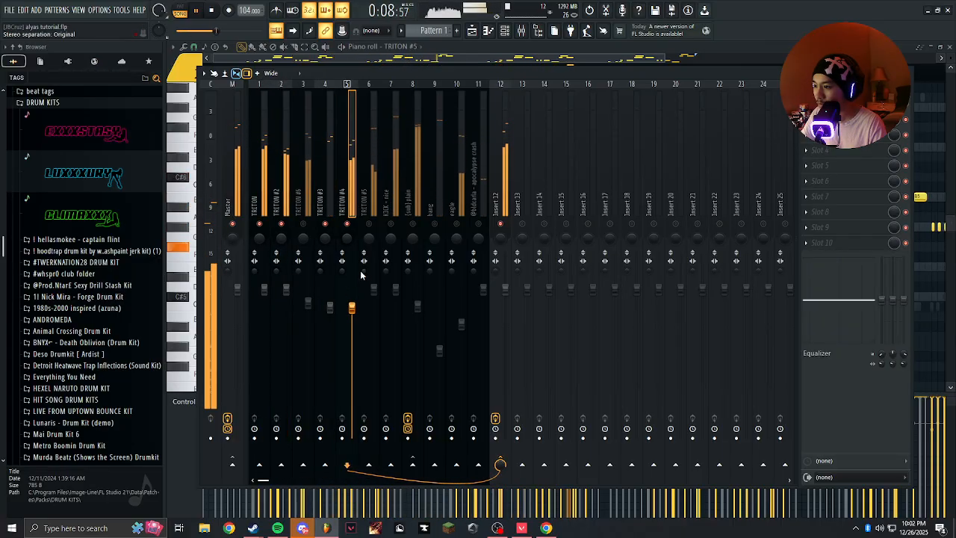
pyautogui.moveTo(330, 301); pyautogui.dragTo(353, 296)
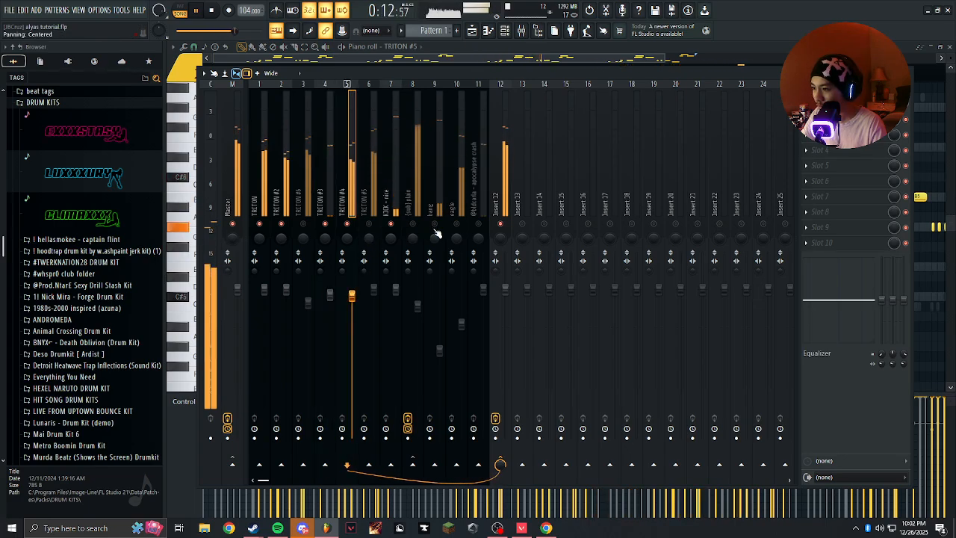
# Add a Soundgoodizer with preset A to TRITON #5's mixer track and adjust its amount.
pyautogui.click(377, 246)
pyautogui.moveTo(373, 289)
pyautogui.mouseDown()
pyautogui.moveTo(375, 278)
pyautogui.moveTo(376, 291)
pyautogui.mouseUp()
pyautogui.click(807, 105)
pyautogui.click(598, 282)
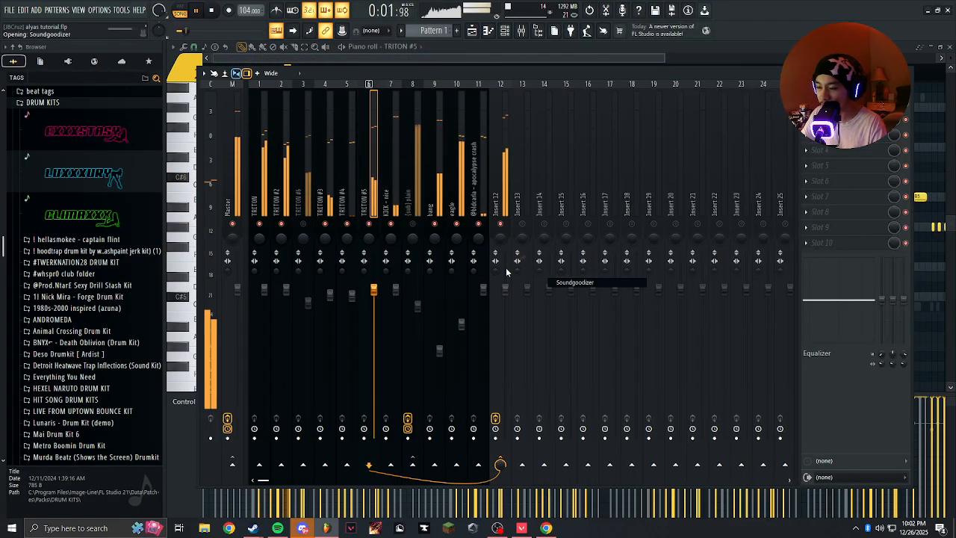
pyautogui.moveTo(321, 245); pyautogui.dragTo(321, 267)
pyautogui.moveTo(304, 171); pyautogui.dragTo(582, 187)
pyautogui.moveTo(593, 260); pyautogui.dragTo(592, 272)
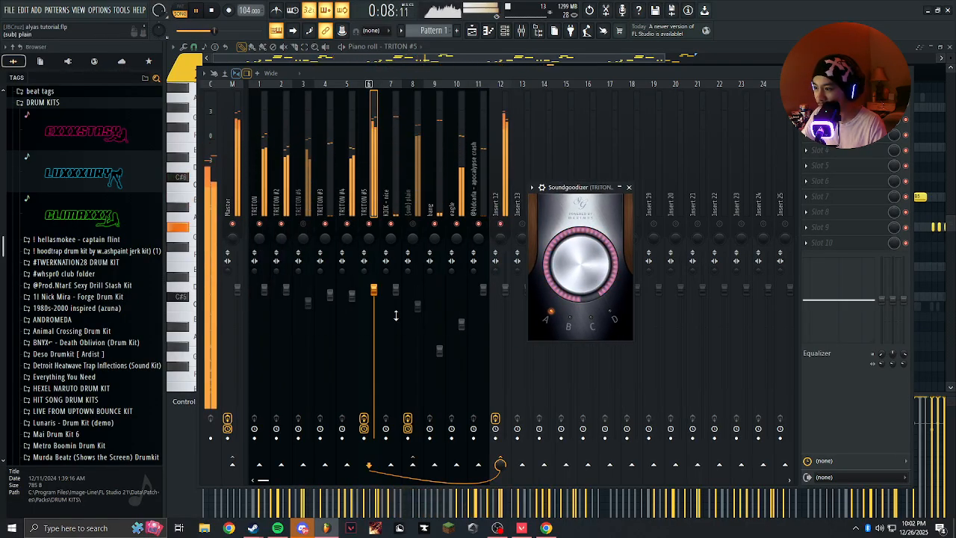
# Lower TRITON #5's volume to balance its Soundgoodizer-boosted sound against the other melodies and drums.
pyautogui.moveTo(374, 291); pyautogui.dragTo(373, 310)
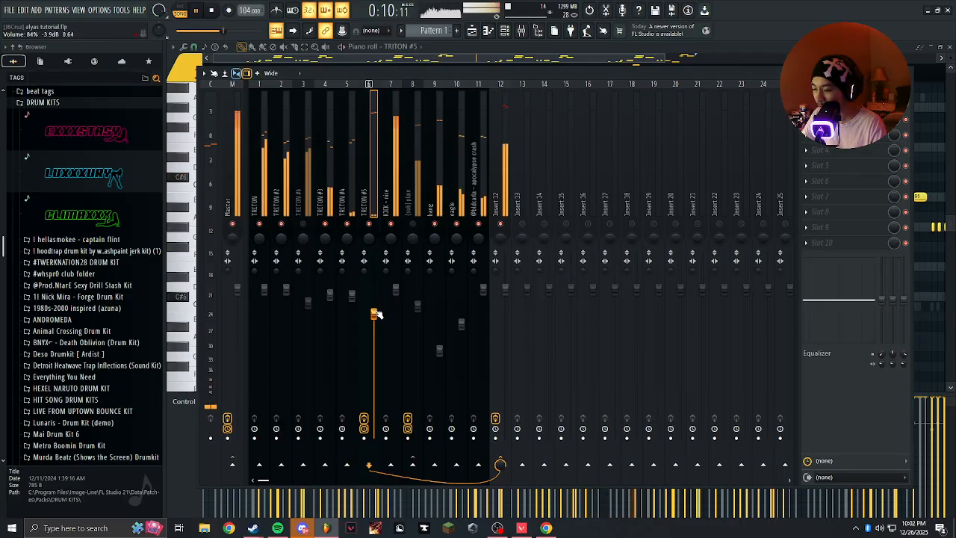
pyautogui.moveTo(374, 309); pyautogui.dragTo(376, 307)
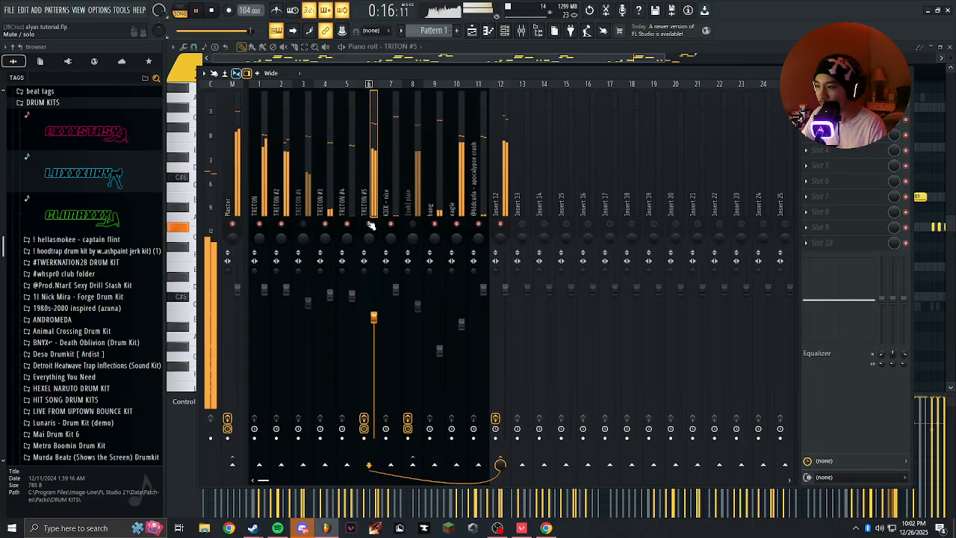
pyautogui.moveTo(374, 317); pyautogui.dragTo(374, 327)
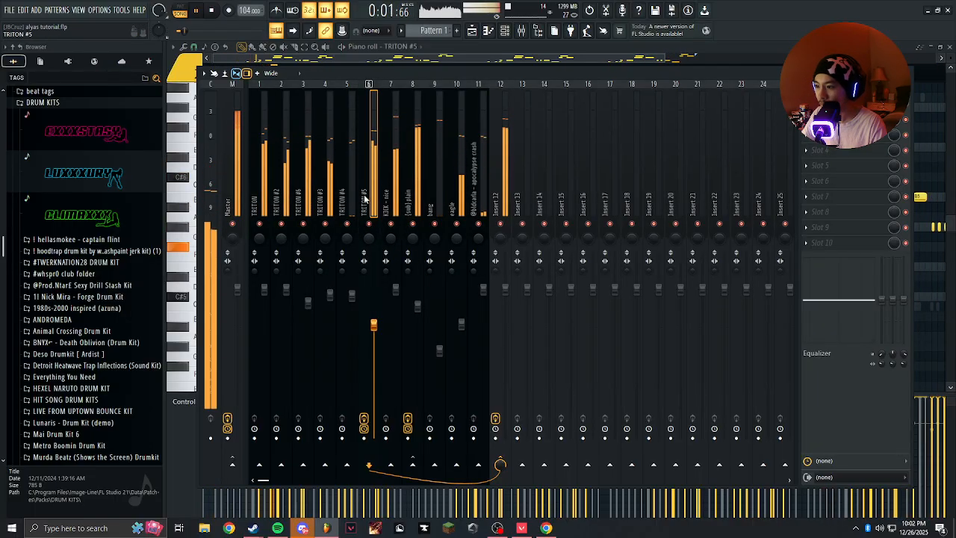
# Listen to the full mix with all tracks on, stop playback and set the kick and sub to 100% merged stereo separation.
pyautogui.click(331, 200)
pyautogui.click(369, 198)
pyautogui.click(383, 194)
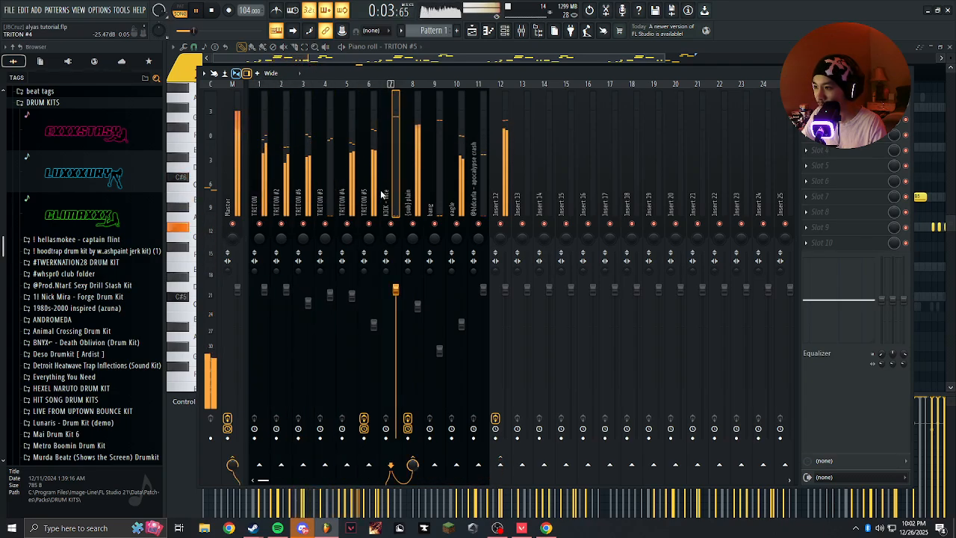
pyautogui.click(371, 196)
pyautogui.click(419, 199)
pyautogui.press('space')
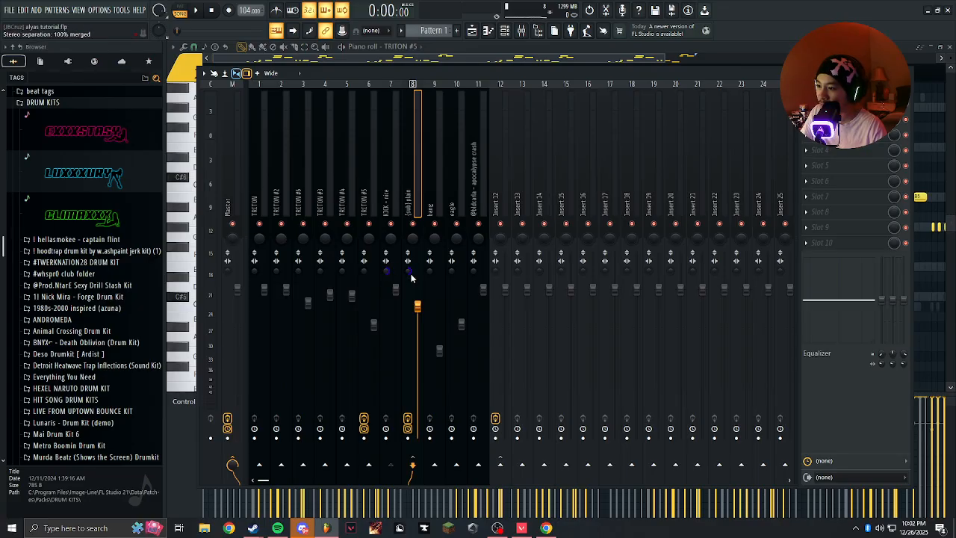
# Review the kick and sub mixer tracks in turn, ending with the kick selected.
pyautogui.click(396, 178)
pyautogui.click(410, 180)
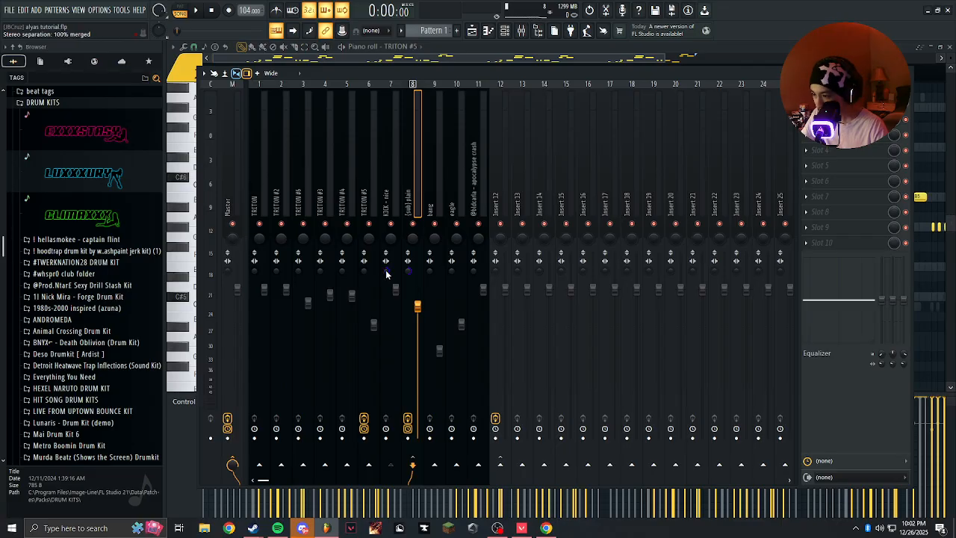
pyautogui.click(407, 184)
pyautogui.click(401, 179)
pyautogui.click(411, 179)
pyautogui.click(388, 186)
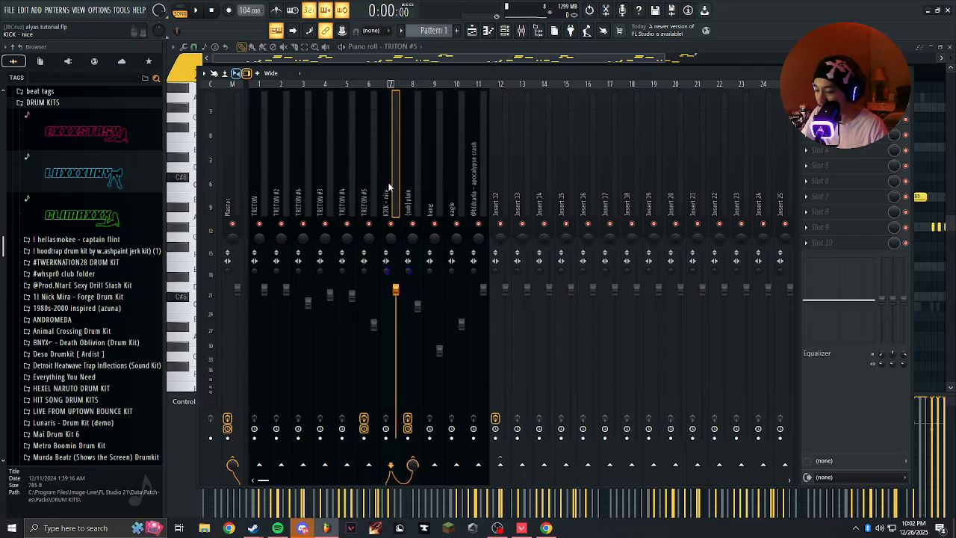
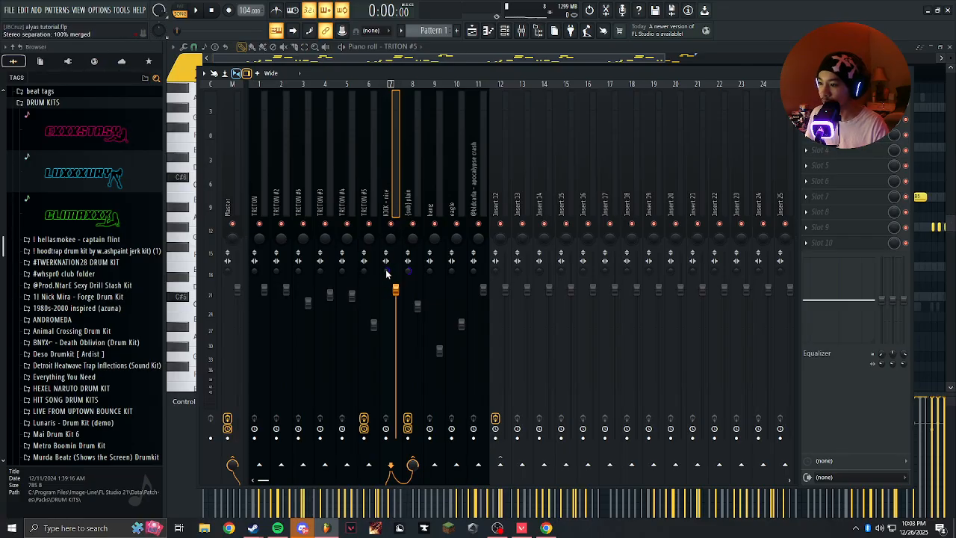
# Select the sub and kick mixer tracks and play short passages of the full mix to check the merged low end.
pyautogui.click(409, 206)
pyautogui.click(400, 199)
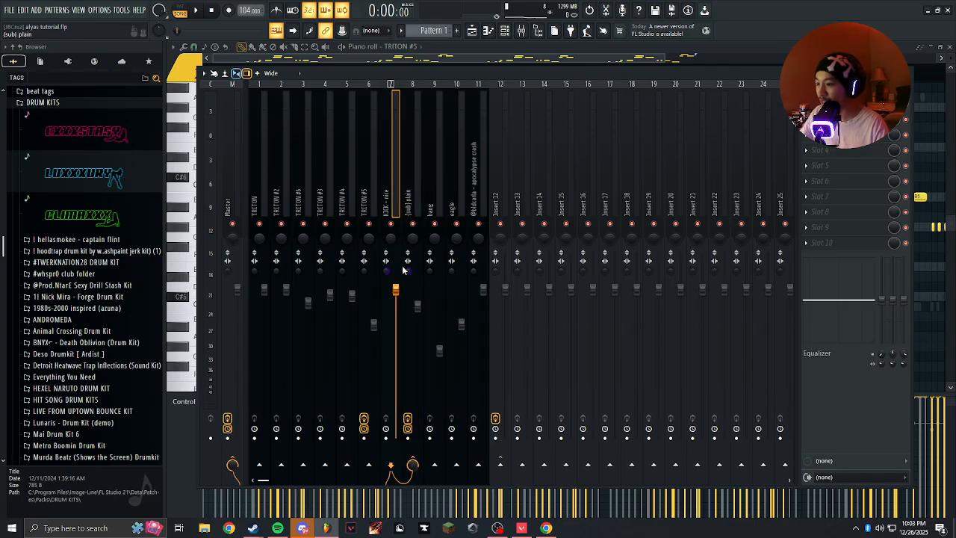
pyautogui.press('space')
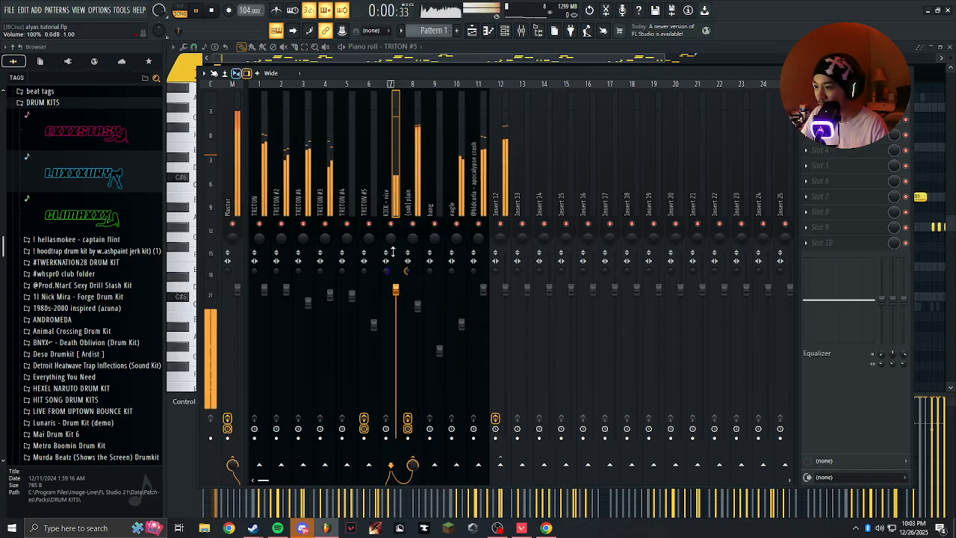
pyautogui.press('space')
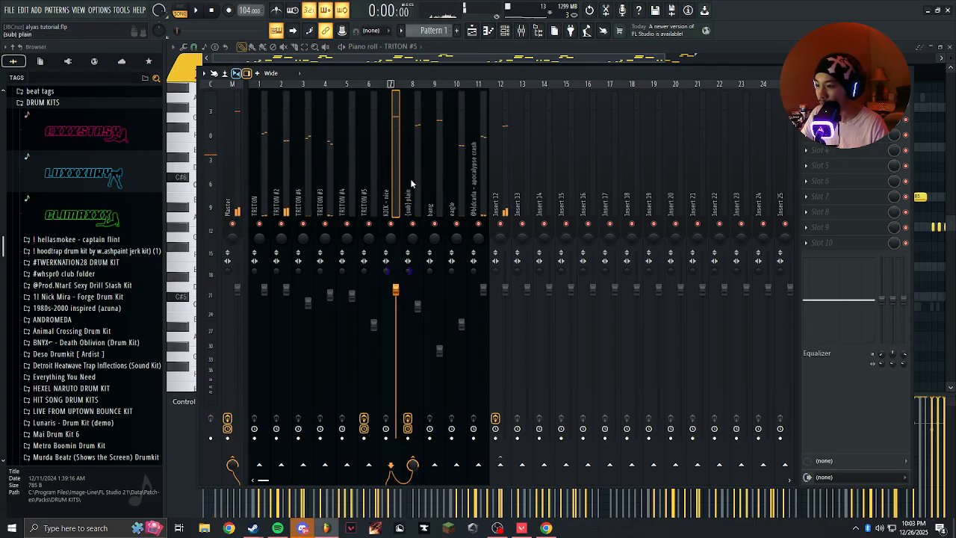
pyautogui.press('space')
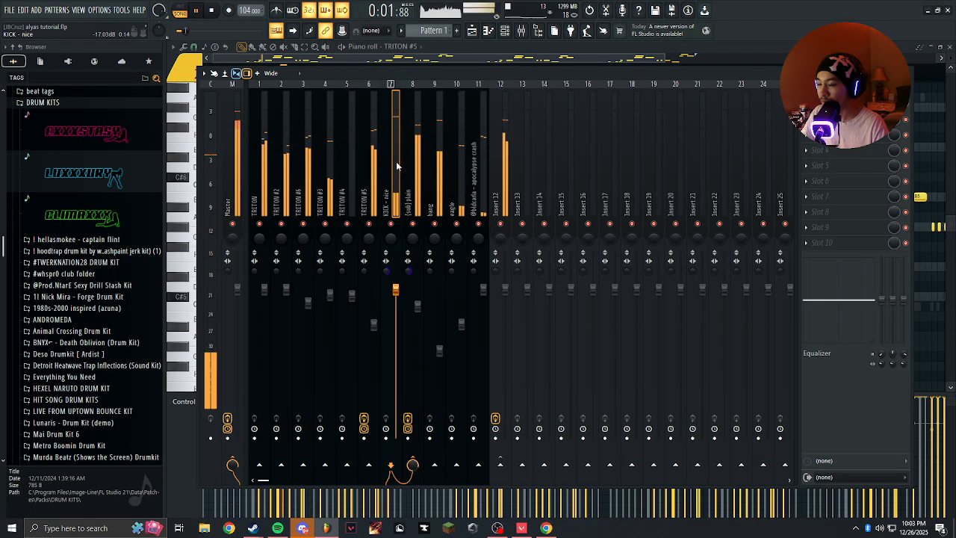
pyautogui.press('space')
# Add the PERC - triangle sample from the Pierre Kit 2021 perc folder as a new channel.
pyautogui.click(488, 30)
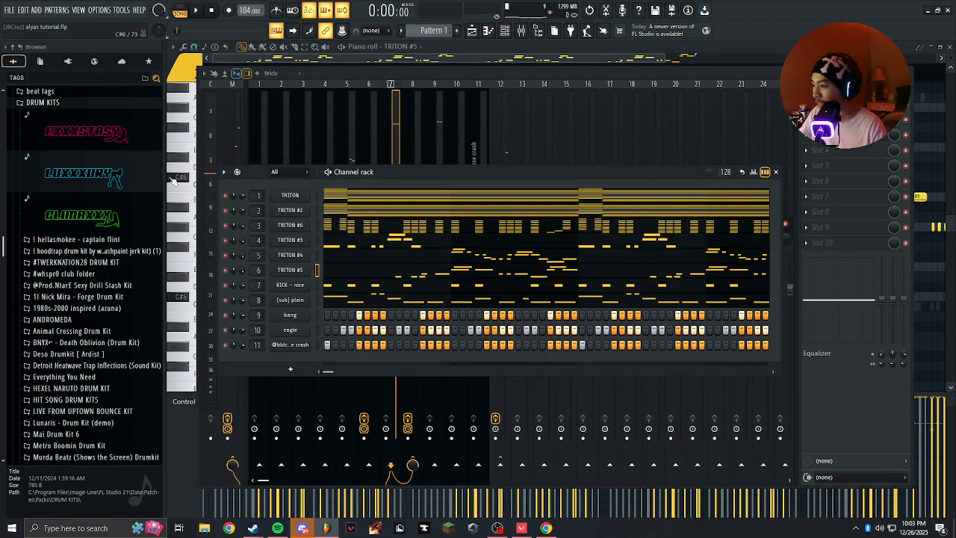
pyautogui.scroll(-10, 103, 230)
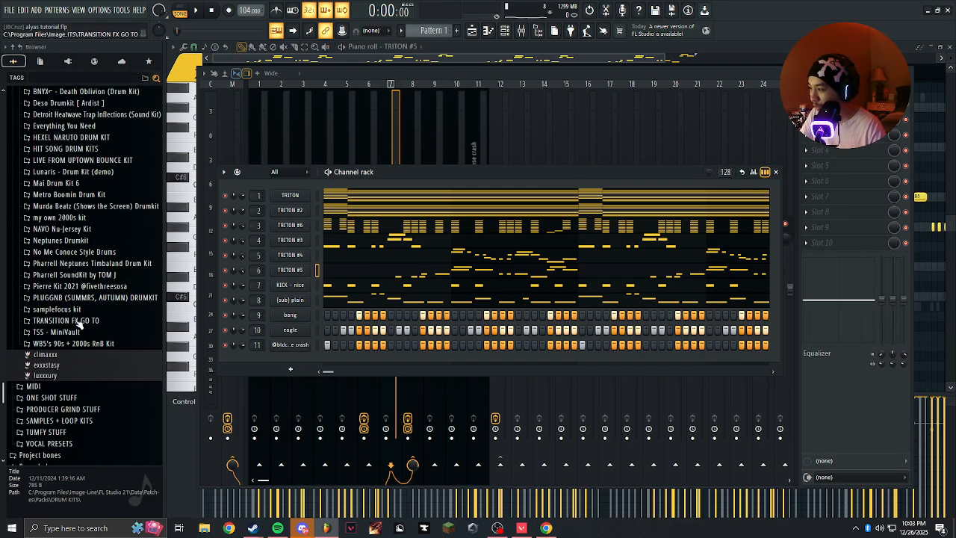
pyautogui.click(71, 286)
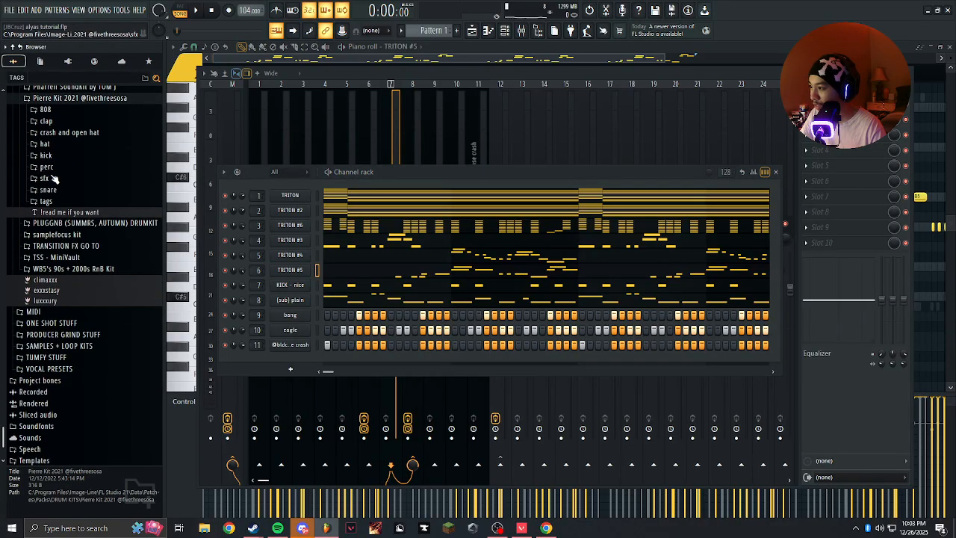
pyautogui.click(54, 177)
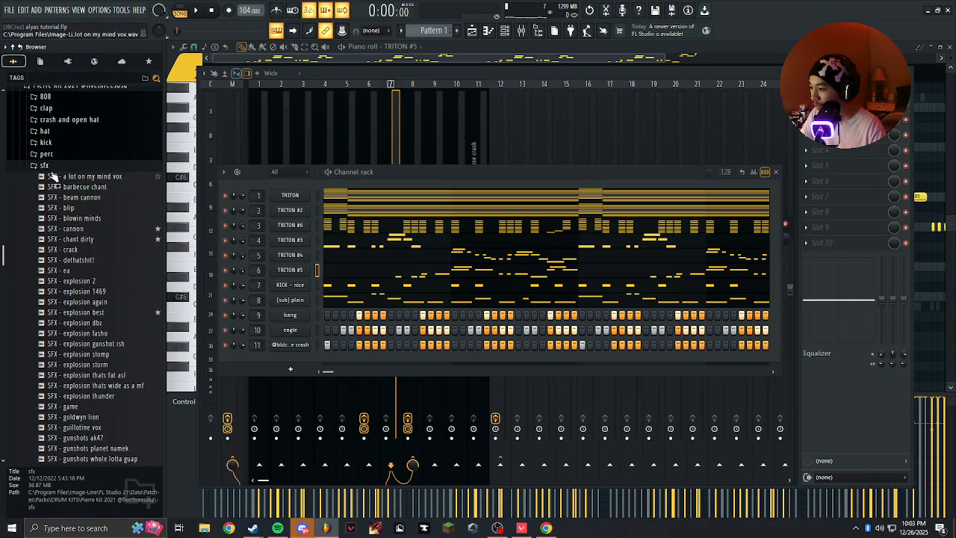
pyautogui.click(49, 153)
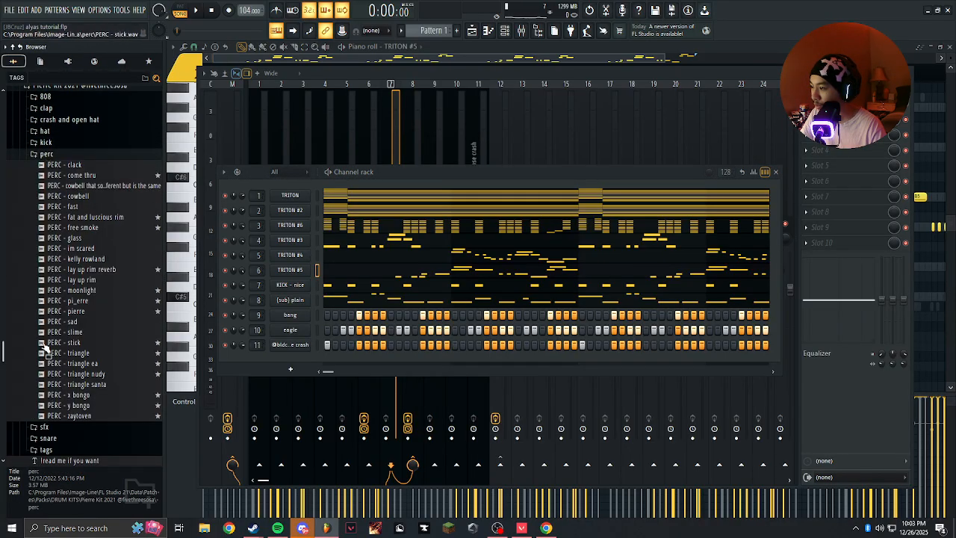
pyautogui.moveTo(64, 357); pyautogui.dragTo(280, 359)
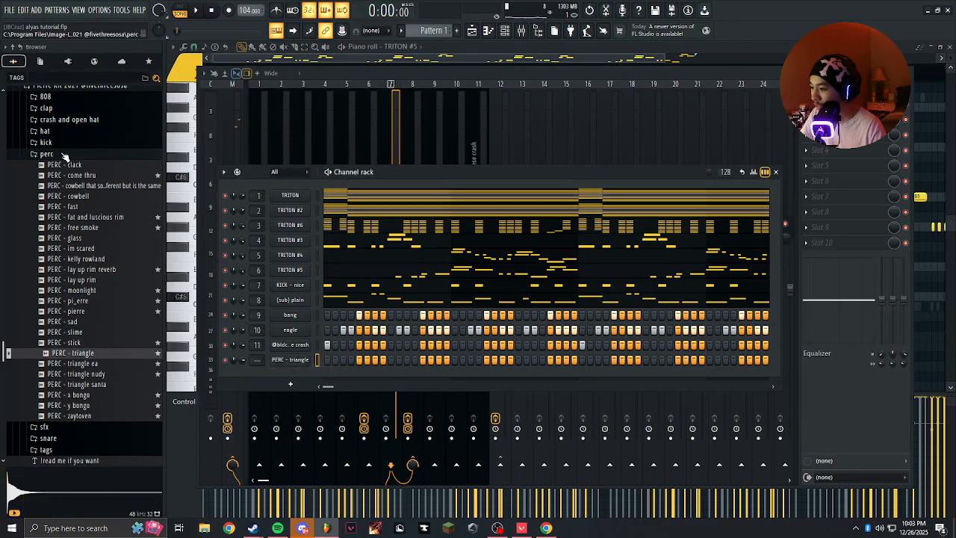
# Add the Pharrell Huff sample from the "my own 2000s kit" folder as a new channel and review its sampler settings.
pyautogui.click(71, 155)
pyautogui.scroll(2, 86, 160)
pyautogui.click(84, 155)
pyautogui.scroll(7, 87, 224)
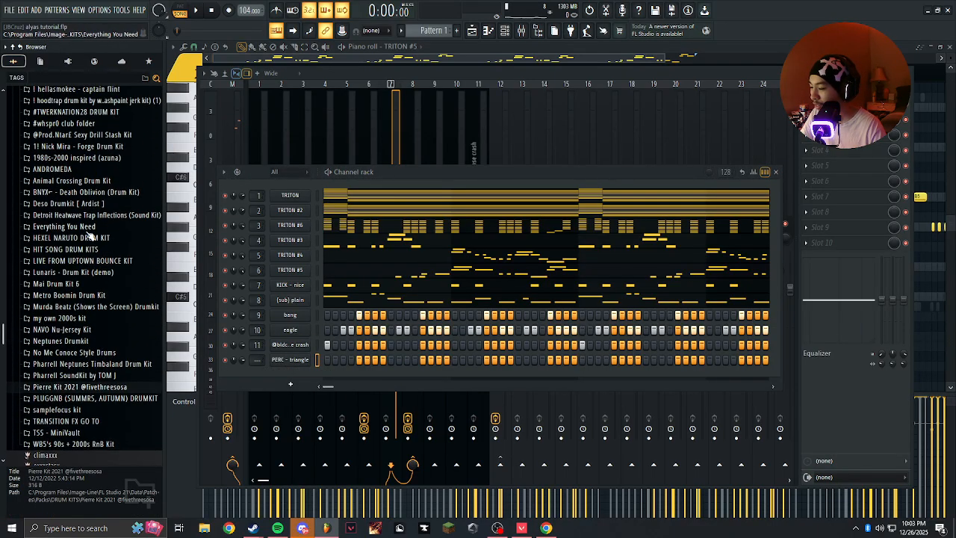
pyautogui.scroll(2, 96, 239)
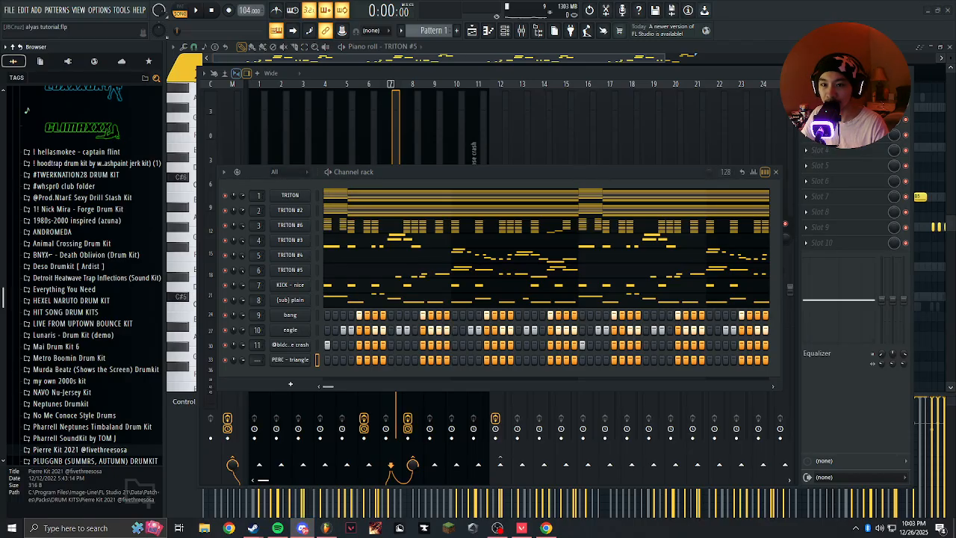
pyautogui.click(395, 173)
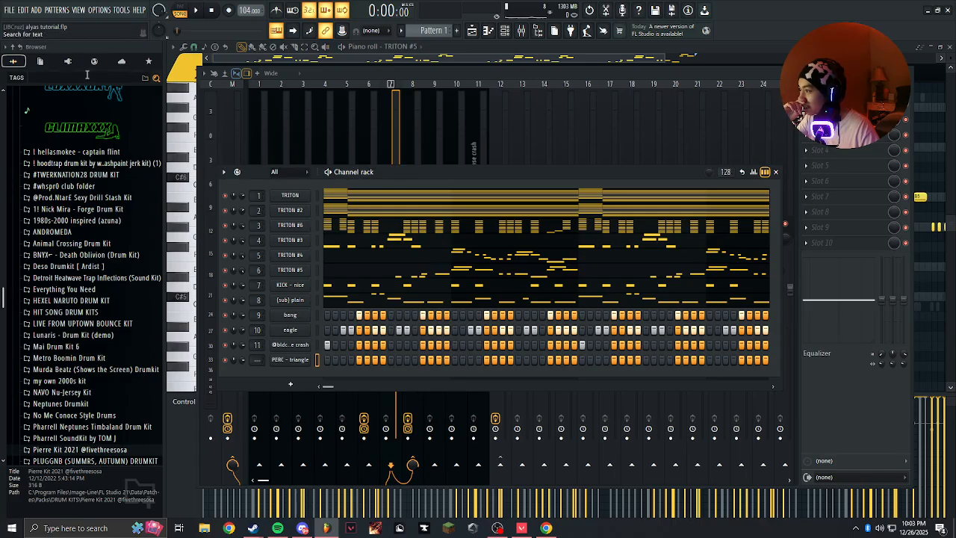
pyautogui.scroll(-4, 75, 290)
pyautogui.click(58, 245)
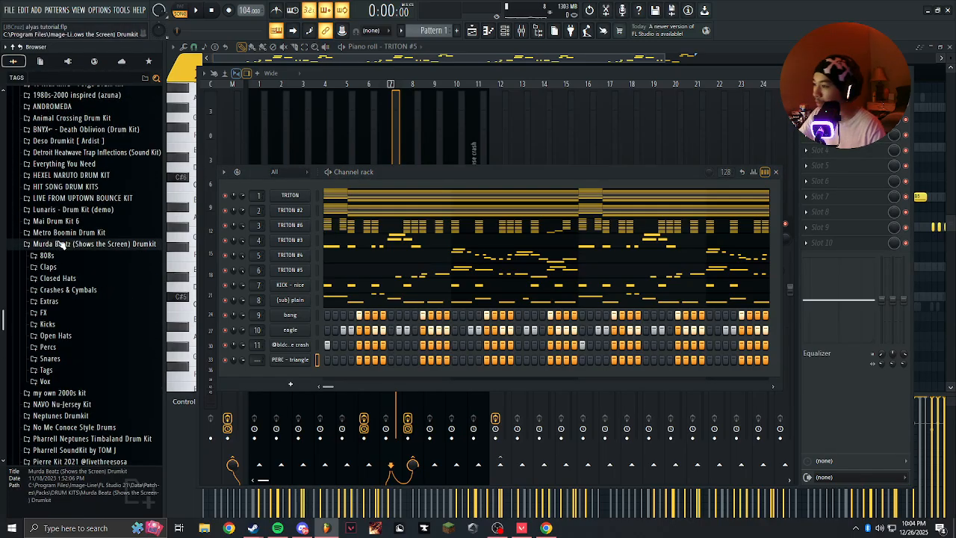
pyautogui.click(59, 255)
pyautogui.moveTo(63, 354); pyautogui.dragTo(305, 376)
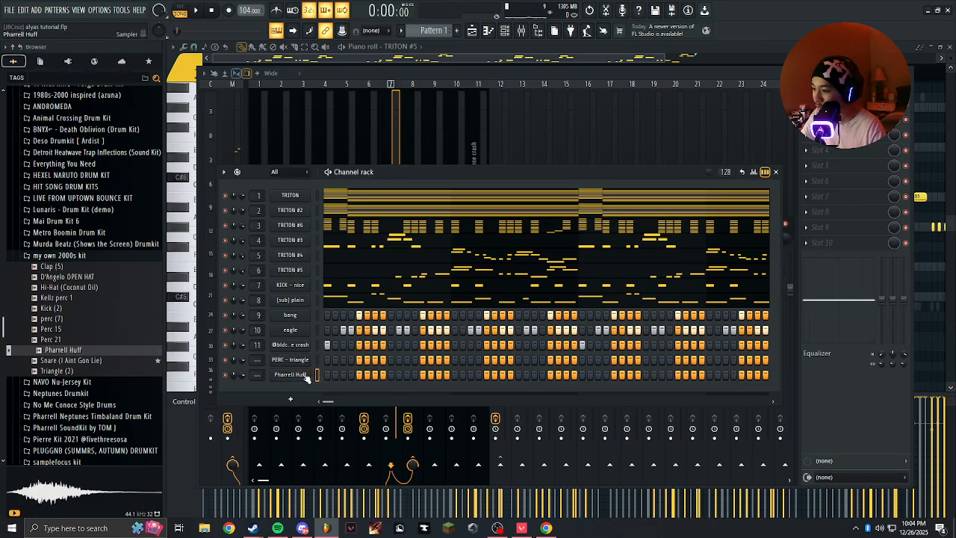
pyautogui.click(286, 375)
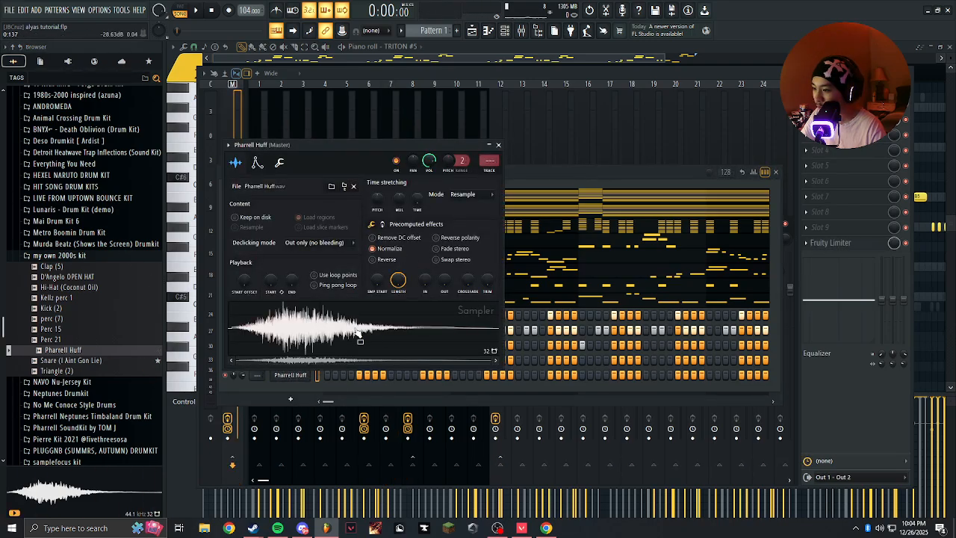
pyautogui.click(499, 144)
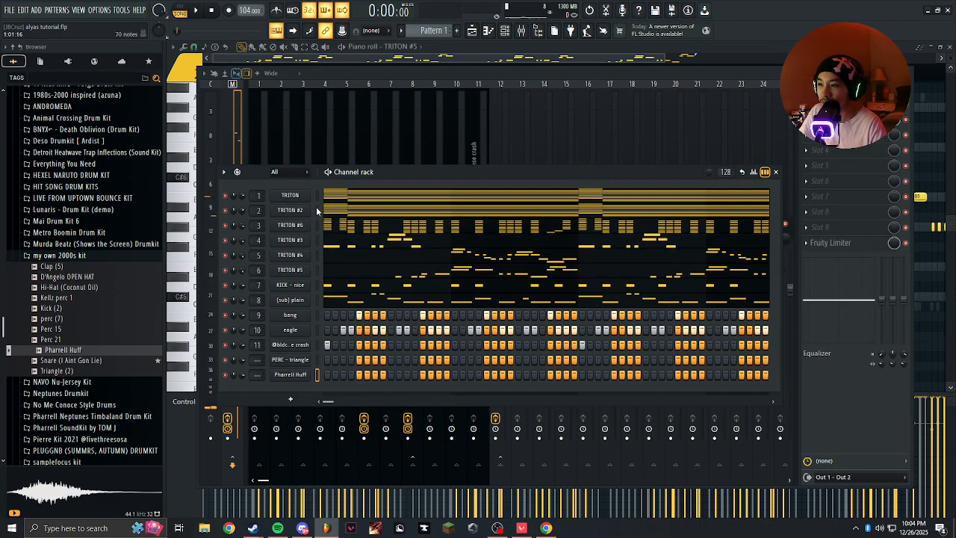
# Select the crash, eagle and bang channels in turn and inspect bang's mixer track.
pyautogui.click(317, 344)
pyautogui.click(317, 329)
pyautogui.click(317, 314)
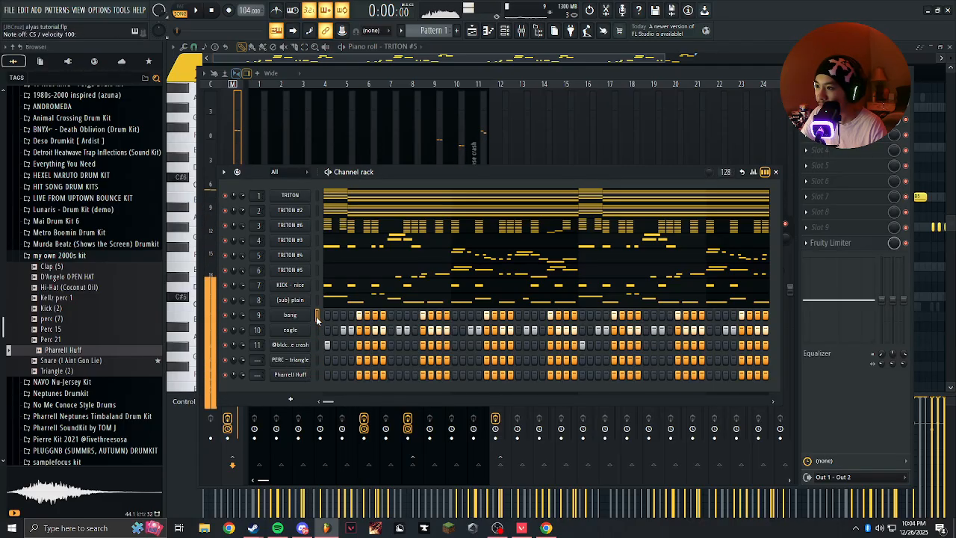
pyautogui.click(451, 129)
pyautogui.click(442, 137)
pyautogui.click(504, 222)
pyautogui.click(422, 190)
pyautogui.click(433, 192)
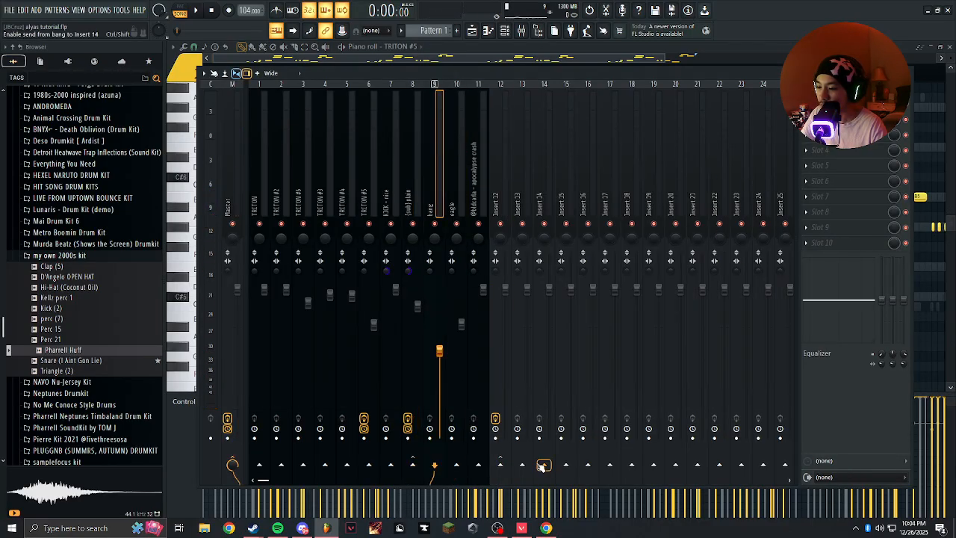
# Rename the Insert 12 mixer track as "melody eq".
pyautogui.click(502, 201)
pyautogui.rightClick(502, 176)
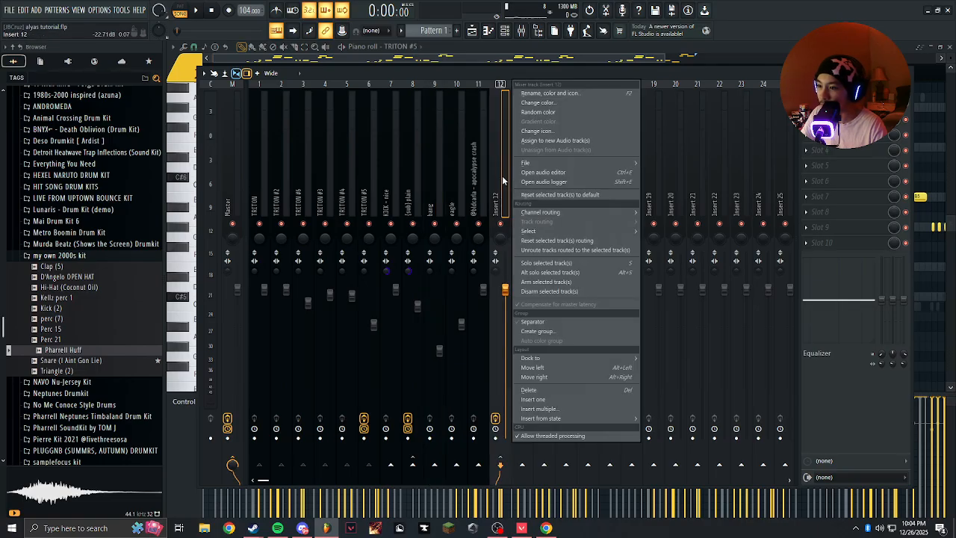
pyautogui.press('F2')
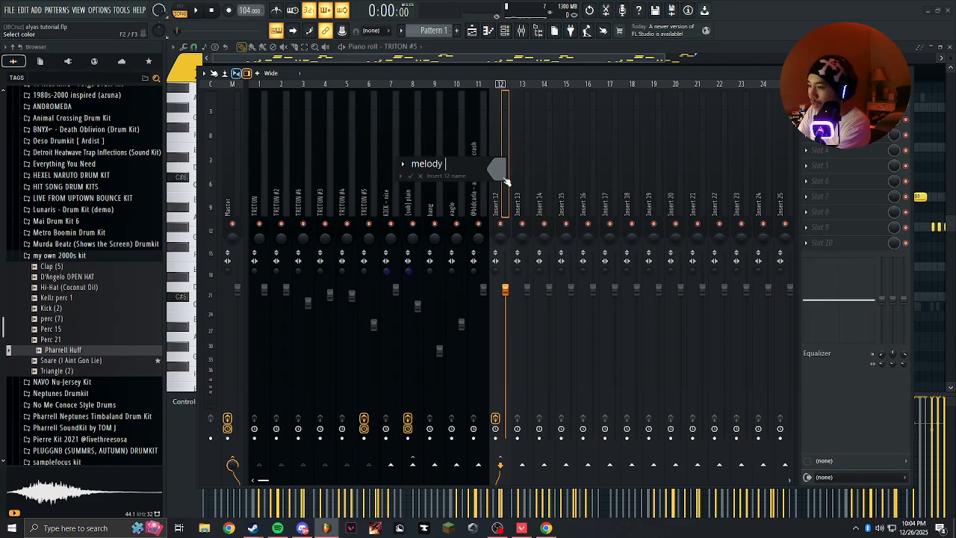
pyautogui.press('Return')
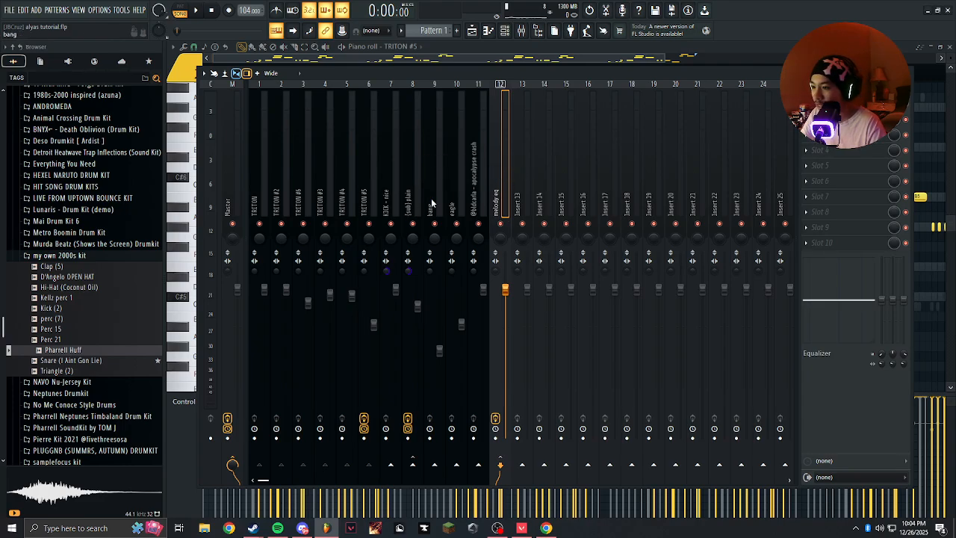
# Try a Fruity Parametric EQ 2 in the first effect slot of the bang mixer track.
pyautogui.click(522, 195)
pyautogui.click(438, 217)
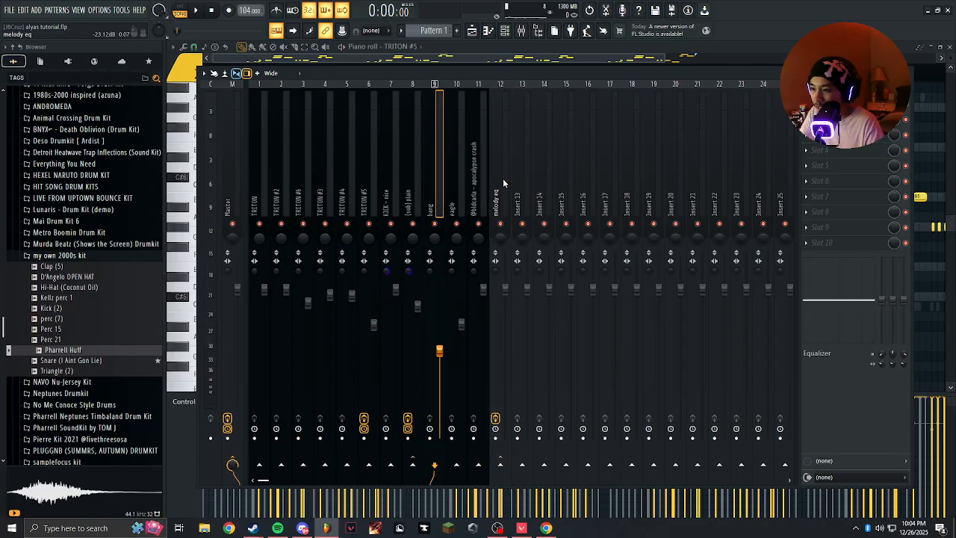
pyautogui.click(522, 195)
pyautogui.click(439, 184)
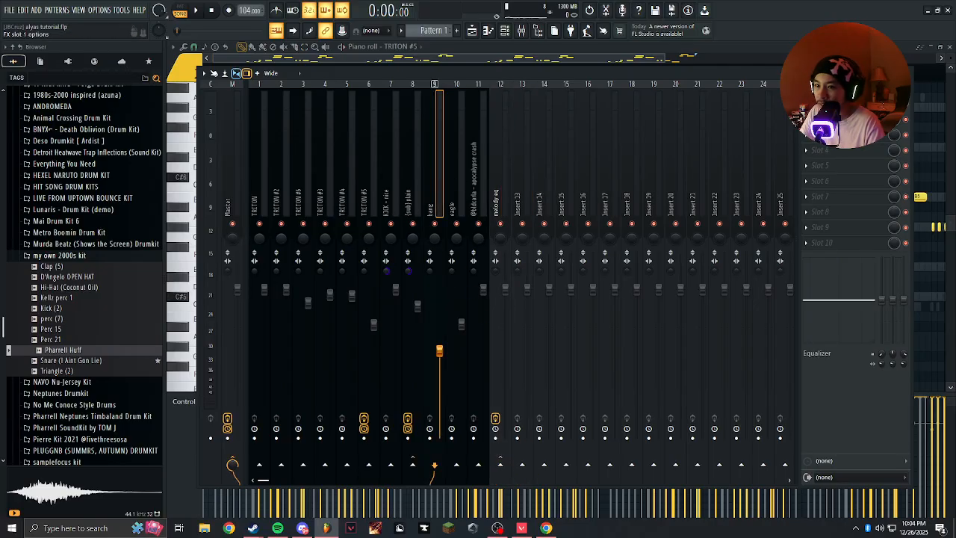
pyautogui.click(829, 104)
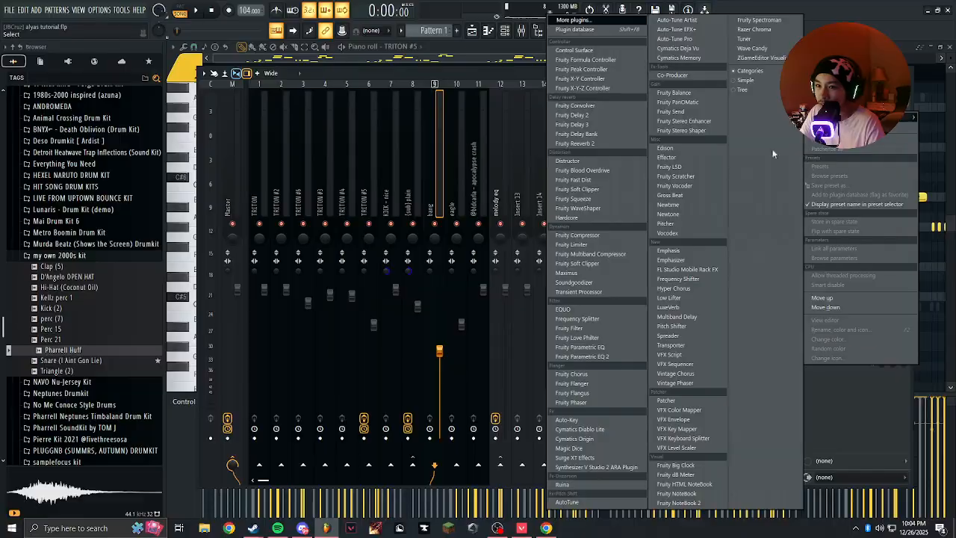
pyautogui.click(596, 360)
# Try the "cut all lows" preset on bang's equalizer, with the low cut at about 420 Hz, while playing the beat.
pyautogui.press('space')
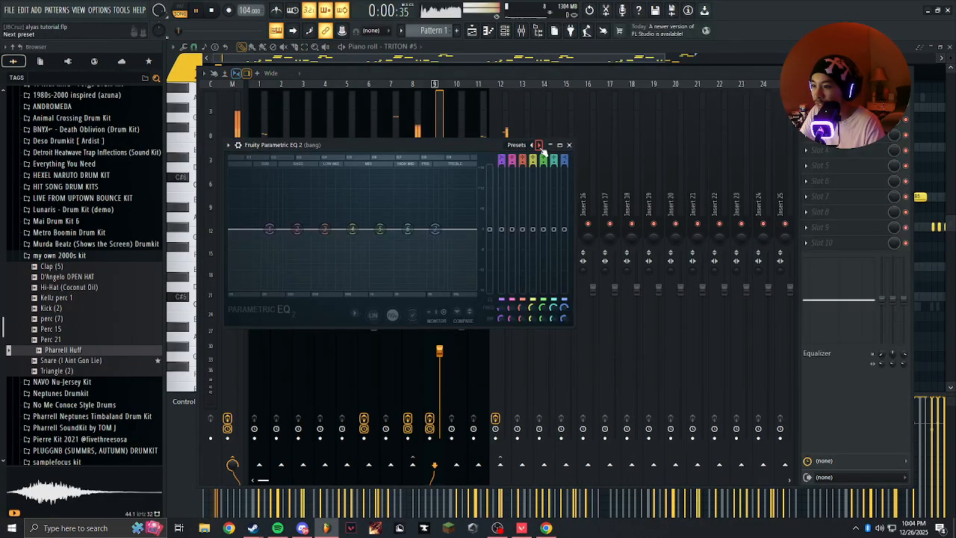
pyautogui.click(539, 144)
pyautogui.press('space')
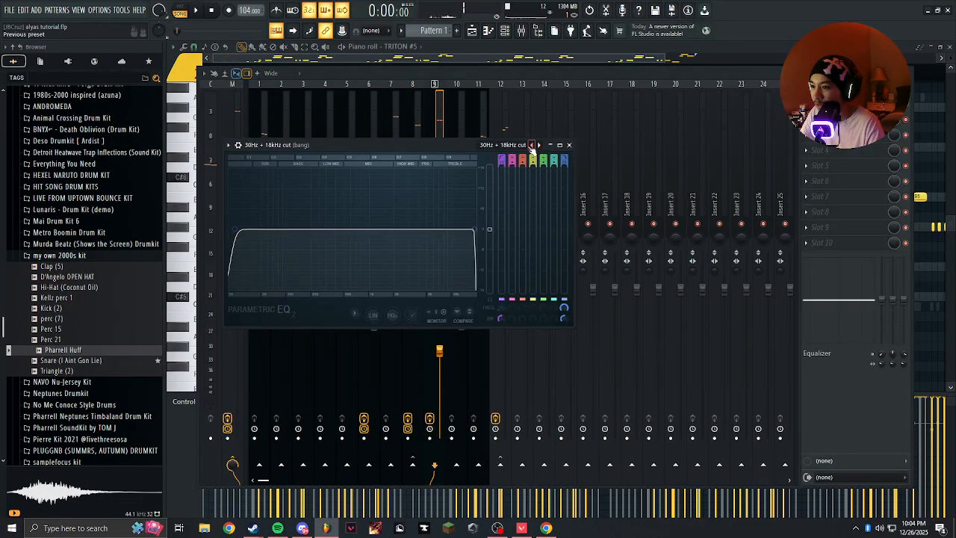
pyautogui.click(527, 148)
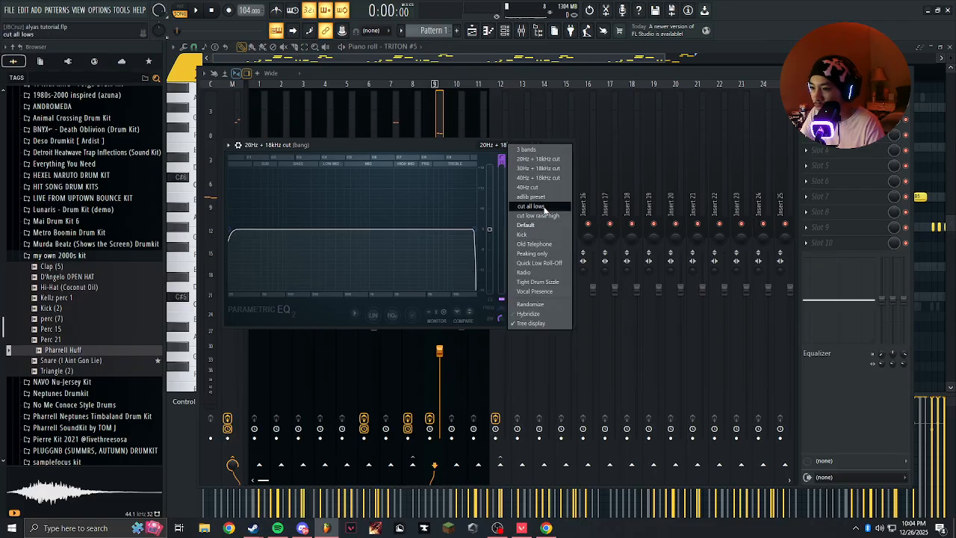
pyautogui.click(531, 207)
pyautogui.moveTo(341, 231); pyautogui.dragTo(329, 230)
pyautogui.press('space')
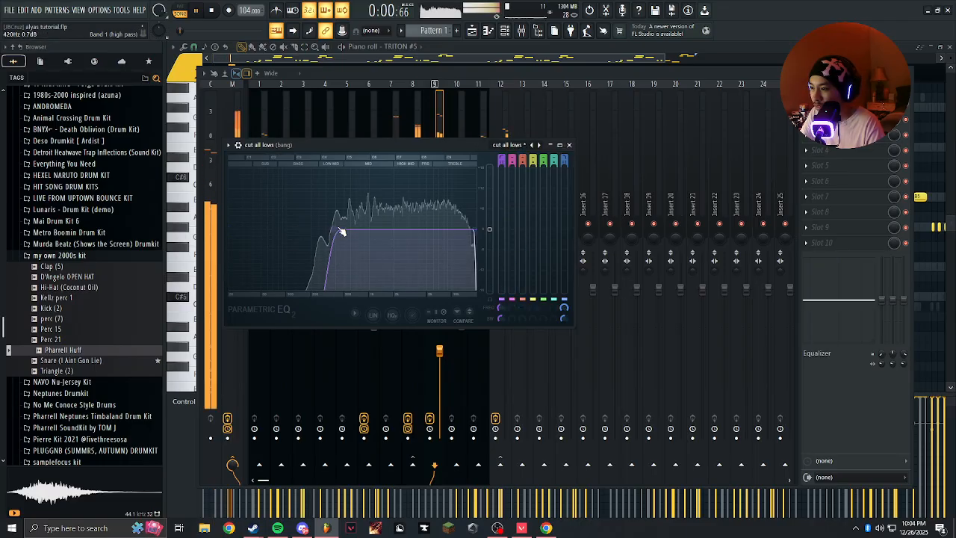
# Solo the bang track and sweep the equalizer's low cut down to the lowest frequencies while listening.
pyautogui.moveTo(349, 144); pyautogui.dragTo(583, 220)
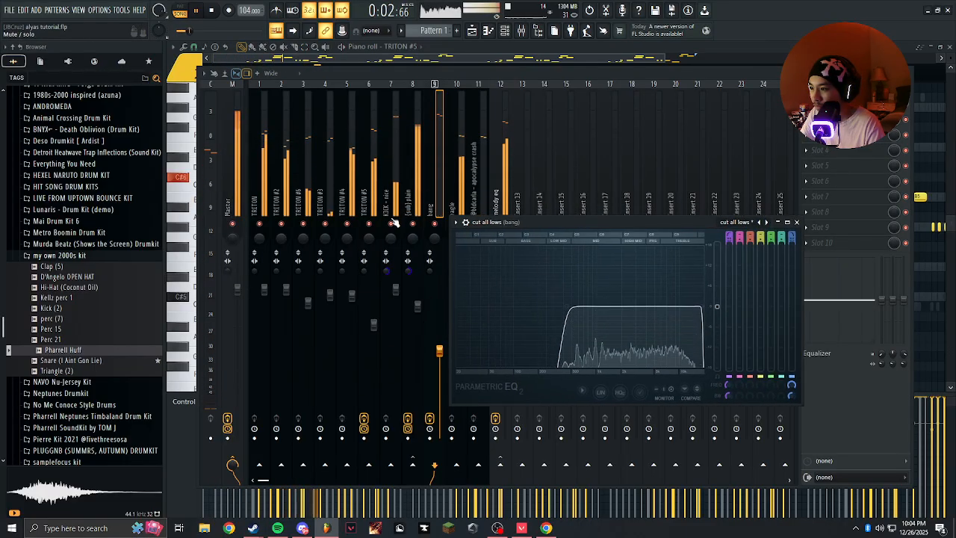
pyautogui.rightClick(412, 224)
pyautogui.rightClick(434, 224)
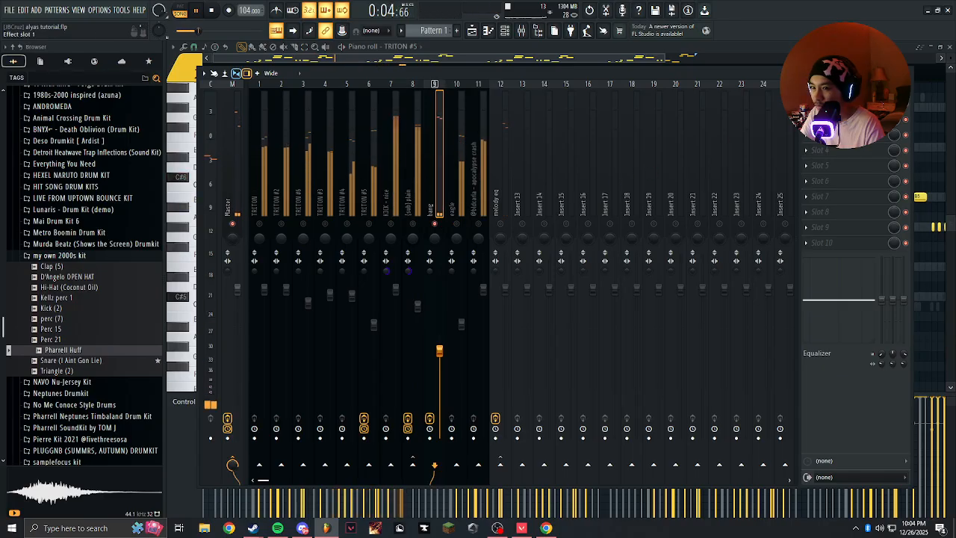
pyautogui.click(833, 104)
pyautogui.moveTo(568, 308); pyautogui.dragTo(457, 308)
pyautogui.click(832, 105)
pyautogui.press('space')
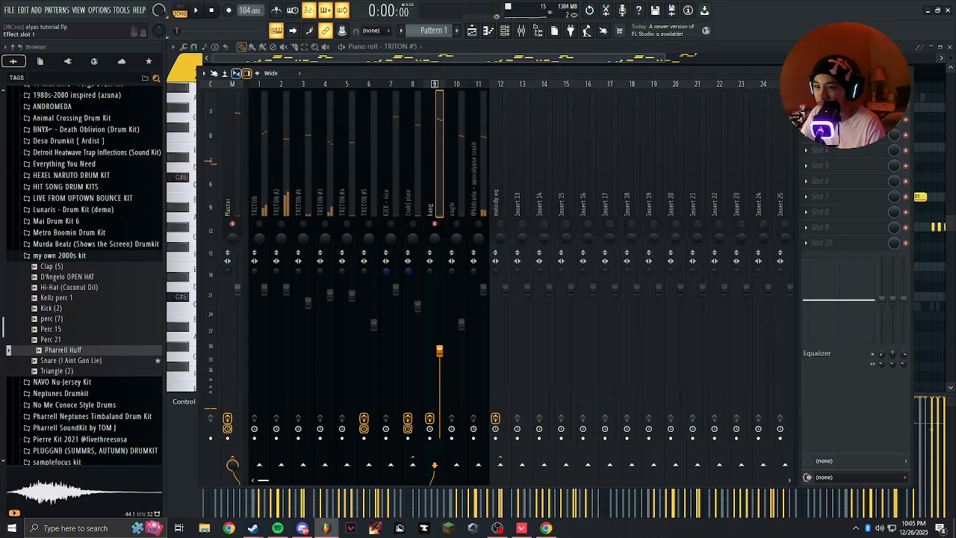
# Remove the Fruity Parametric EQ 2 from the bang track, then play the beat and unmute all mixer tracks.
pyautogui.click(833, 104)
pyautogui.click(806, 104)
pyautogui.click(825, 127)
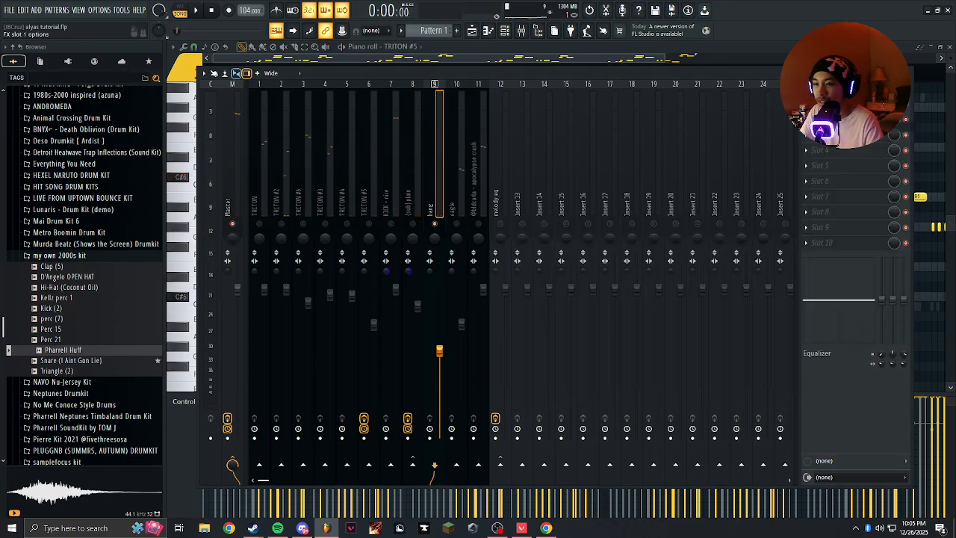
pyautogui.press('space')
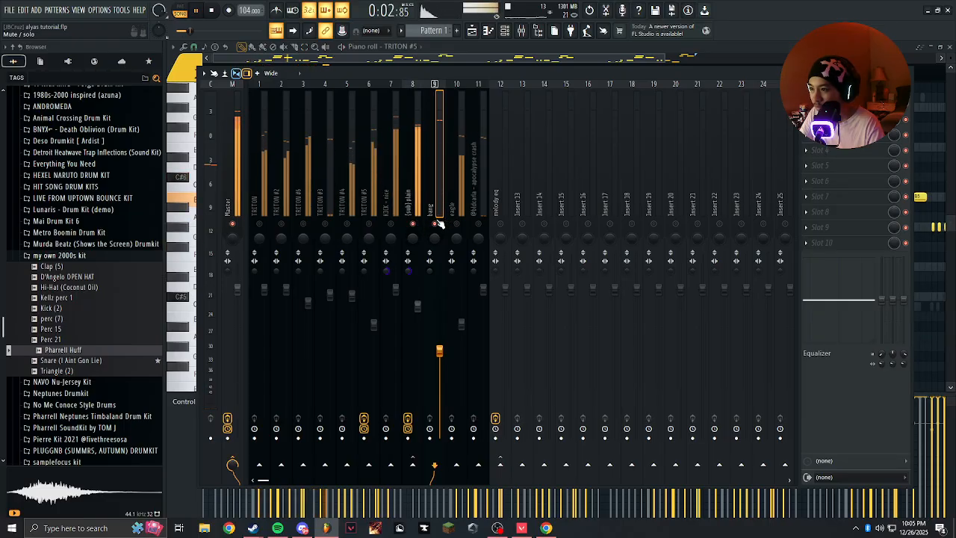
pyautogui.press('space')
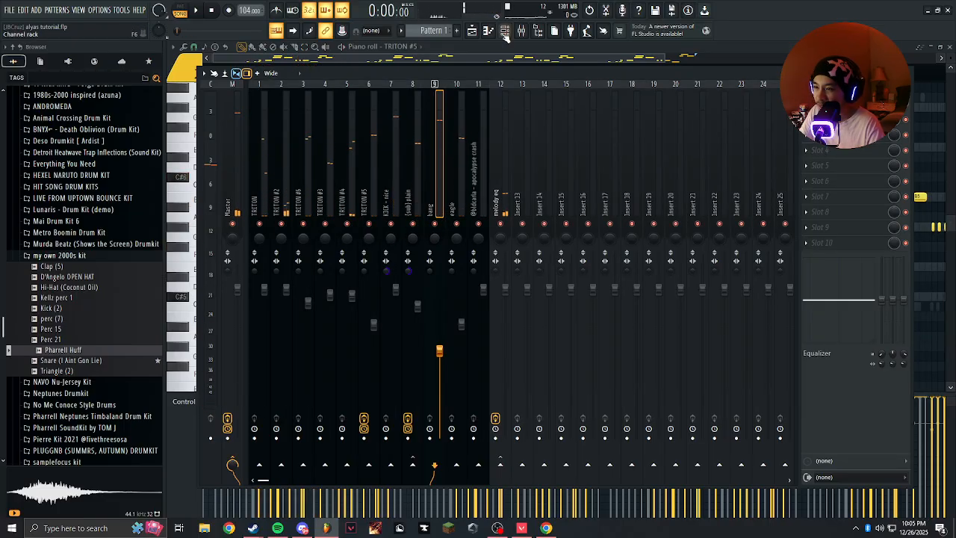
# Check the six TRITON melody channels in the channel rack against their tracks in the mixer.
pyautogui.click(511, 35)
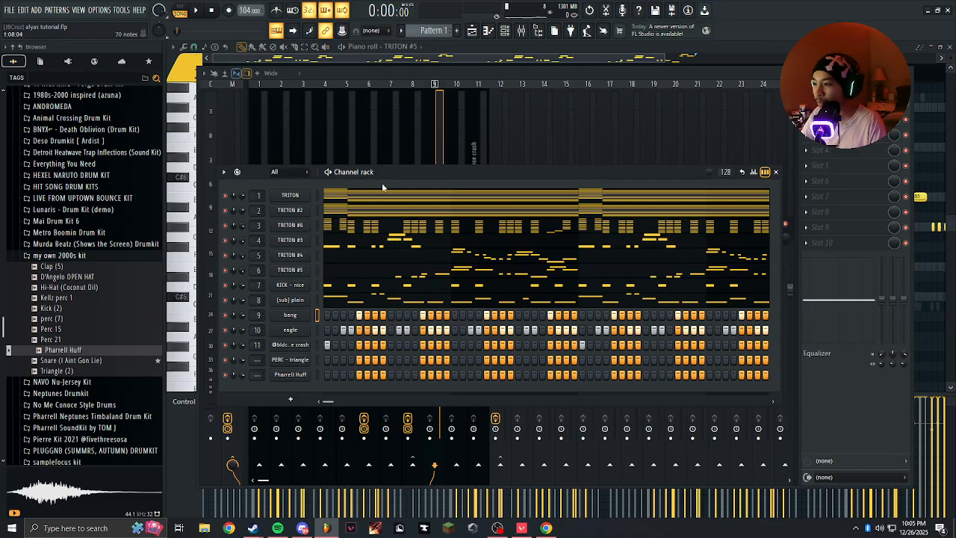
pyautogui.doubleClick(318, 200)
pyautogui.click(318, 195)
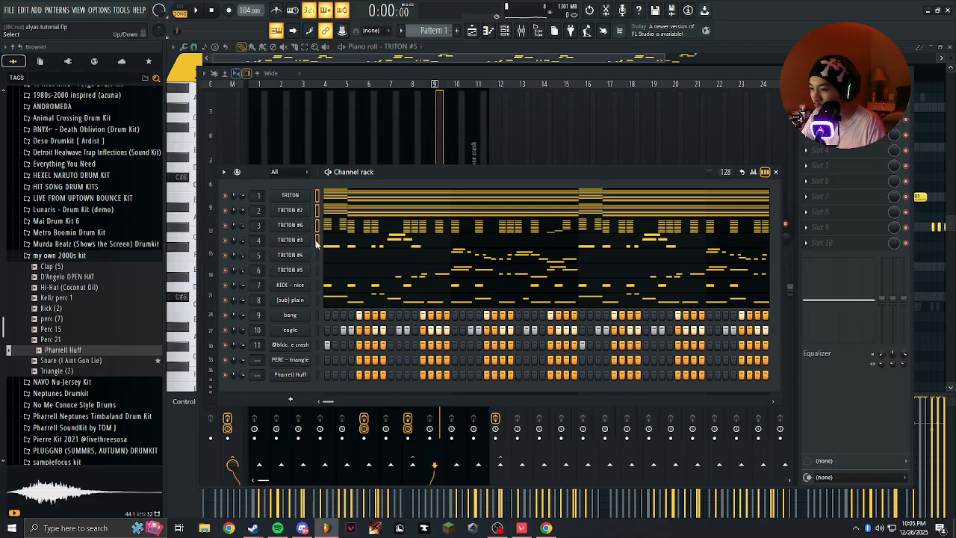
pyautogui.moveTo(407, 123); pyautogui.dragTo(291, 155)
pyautogui.moveTo(391, 187); pyautogui.dragTo(258, 194)
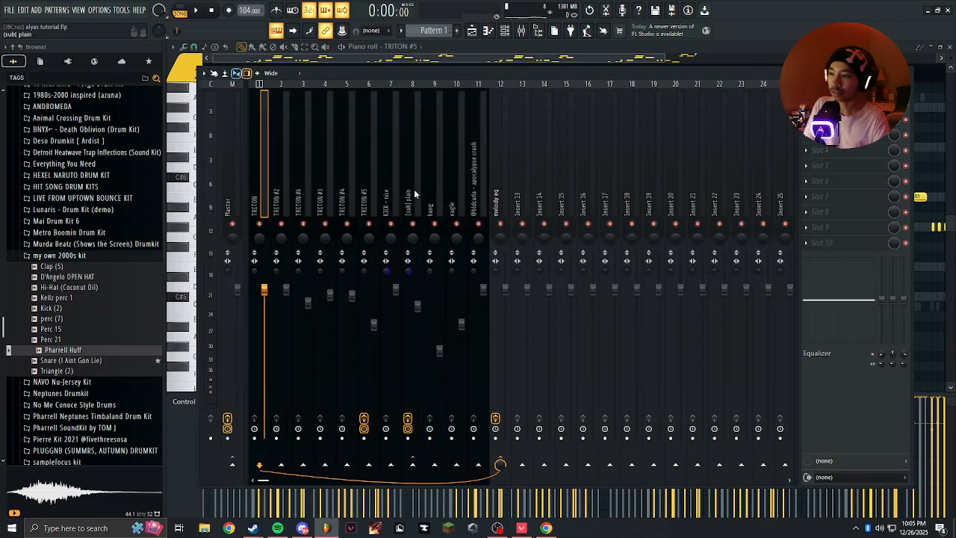
pyautogui.click(412, 194)
pyautogui.click(506, 30)
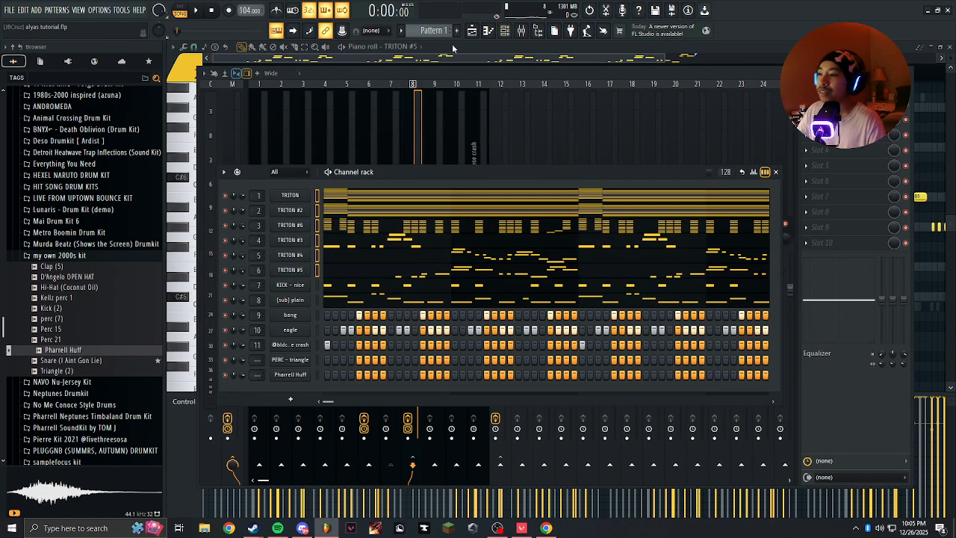
pyautogui.click(316, 194)
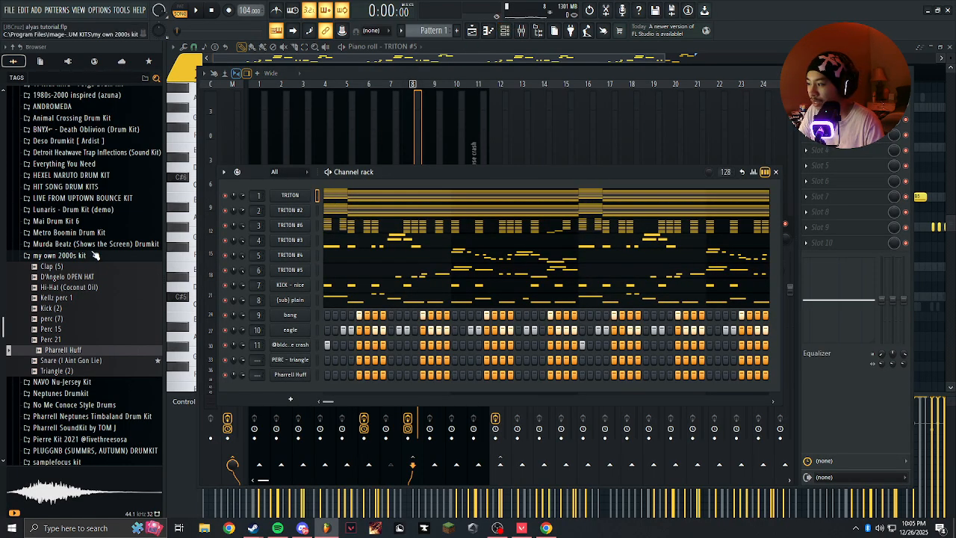
# Collapse the "my own 2000s kit" folder in the sample browser.
pyautogui.click(84, 257)
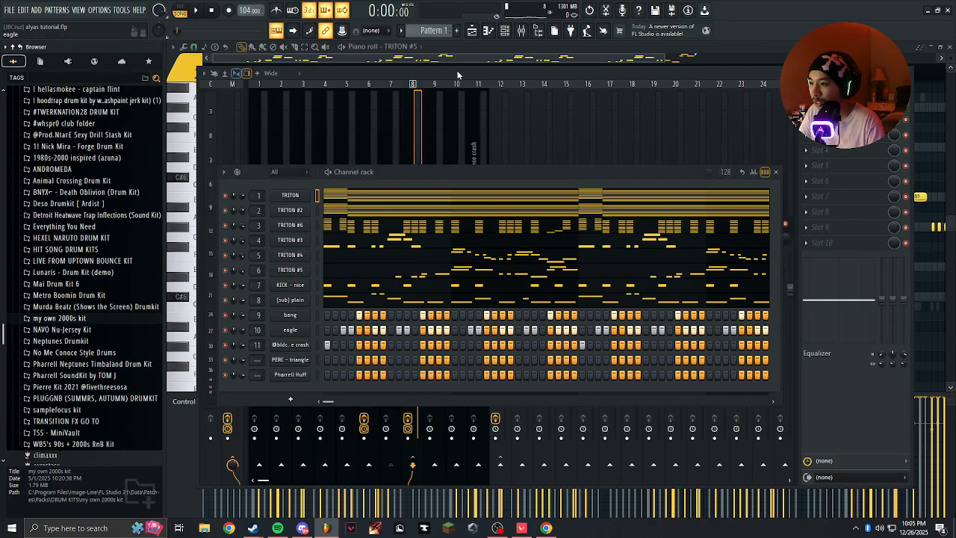
pyautogui.click(506, 32)
pyautogui.click(506, 32)
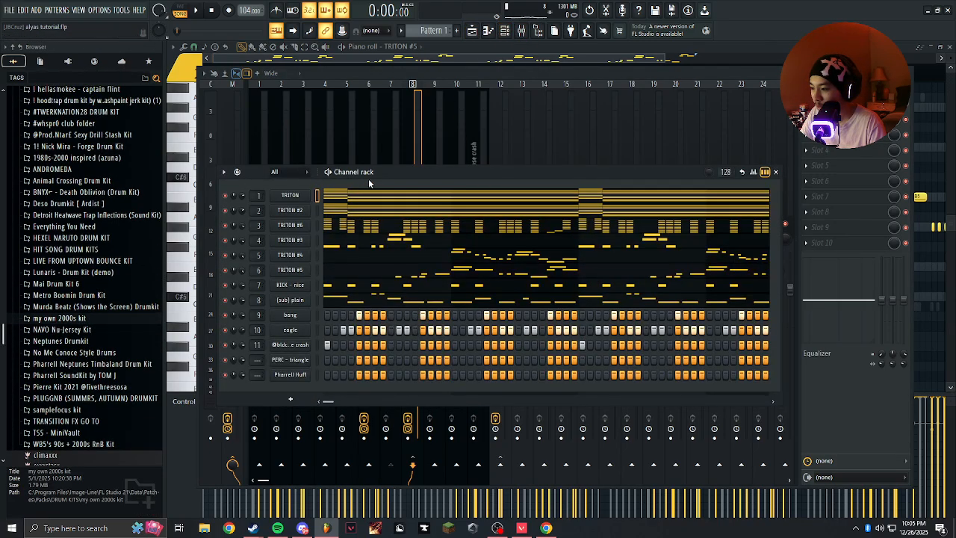
# Place two C#5 notes in the second half of the first bar for the Pharrell Huff channel while playing the beat.
pyautogui.press('space')
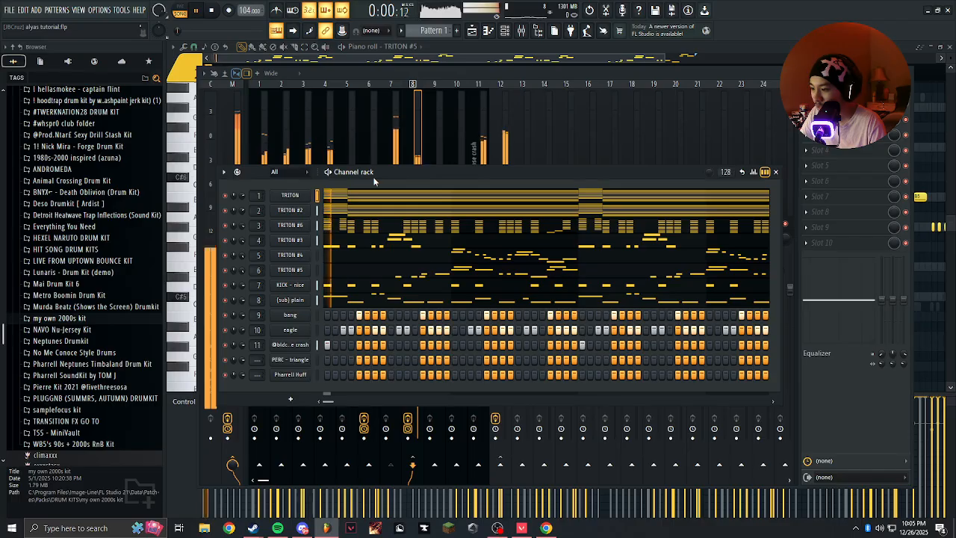
pyautogui.rightClick(298, 371)
pyautogui.click(336, 357)
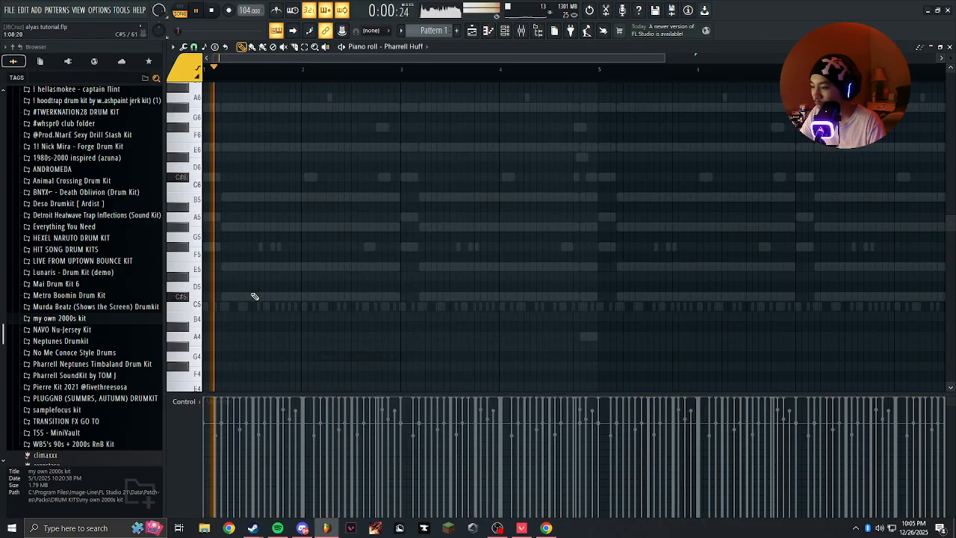
pyautogui.click(333, 278)
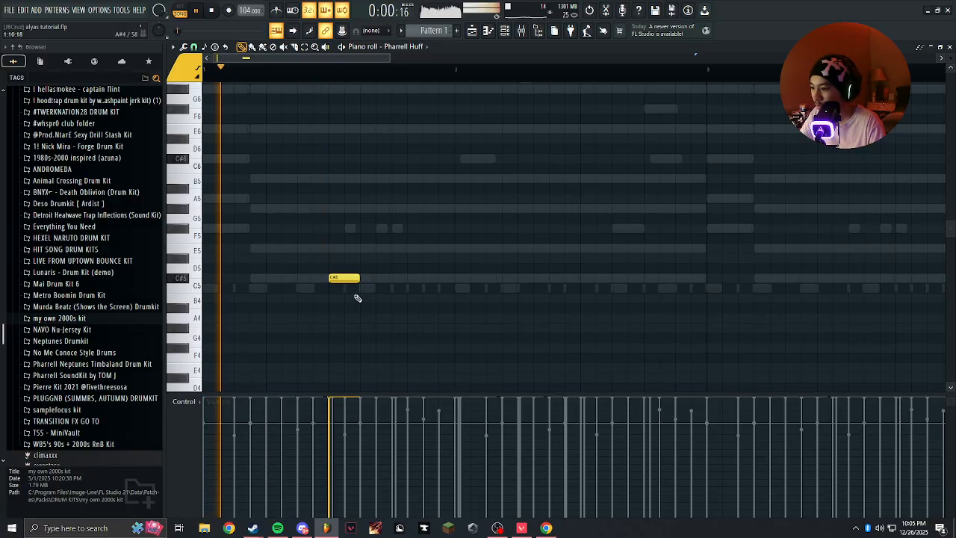
pyautogui.click(390, 280)
pyautogui.rightClick(390, 279)
pyautogui.press('space')
pyautogui.press('space')
pyautogui.click(396, 279)
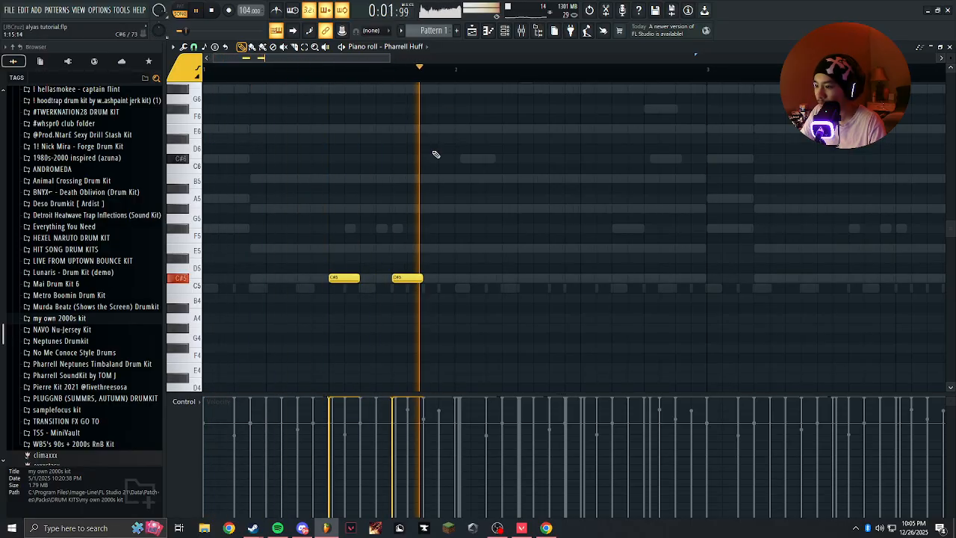
pyautogui.press('space')
# Duplicate the first bar of Pharrell Huff notes across all eight bars.
pyautogui.moveTo(454, 75); pyautogui.dragTo(206, 75)
pyautogui.scroll(-5, 379, 177)
pyautogui.hotkey('ctrl', 'b')
pyautogui.hotkey('ctrl', 'b')
pyautogui.hotkey('ctrl', 'b')
pyautogui.hotkey('ctrl', 'b')
pyautogui.hotkey('ctrl', 'b')
pyautogui.hotkey('ctrl', 'b')
pyautogui.hotkey('ctrl', 'b')
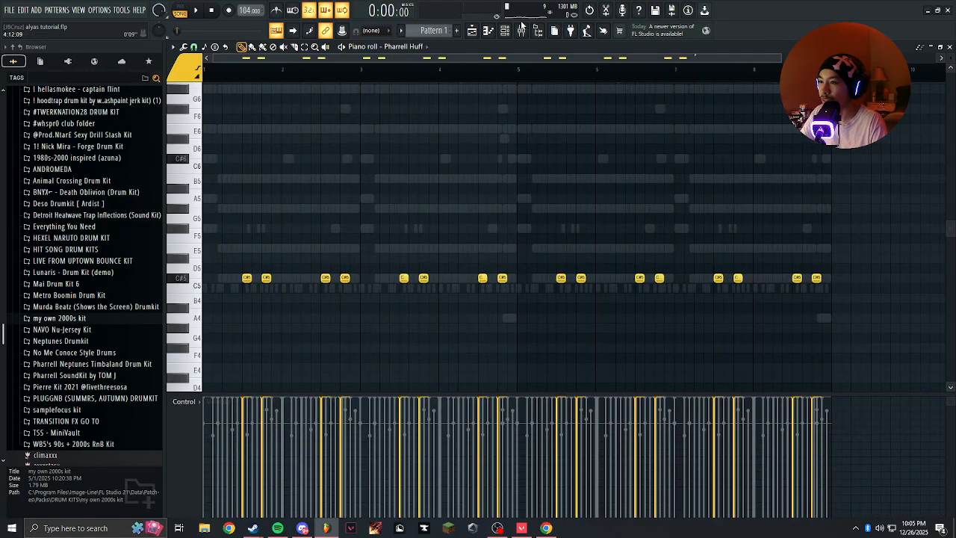
# Play the beat and open the PERC - triangle channel in the piano roll.
pyautogui.press('space')
pyautogui.click(521, 27)
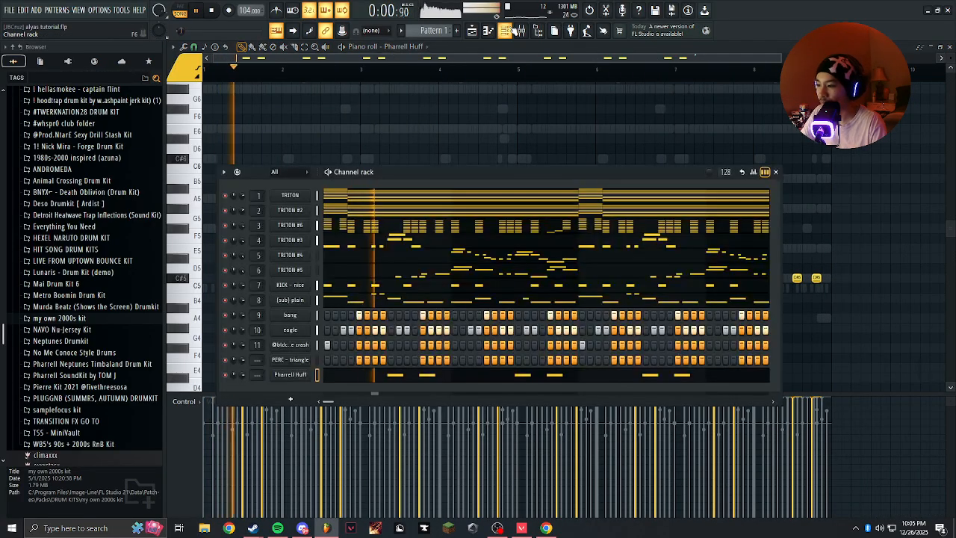
pyautogui.rightClick(287, 359)
pyautogui.click(334, 357)
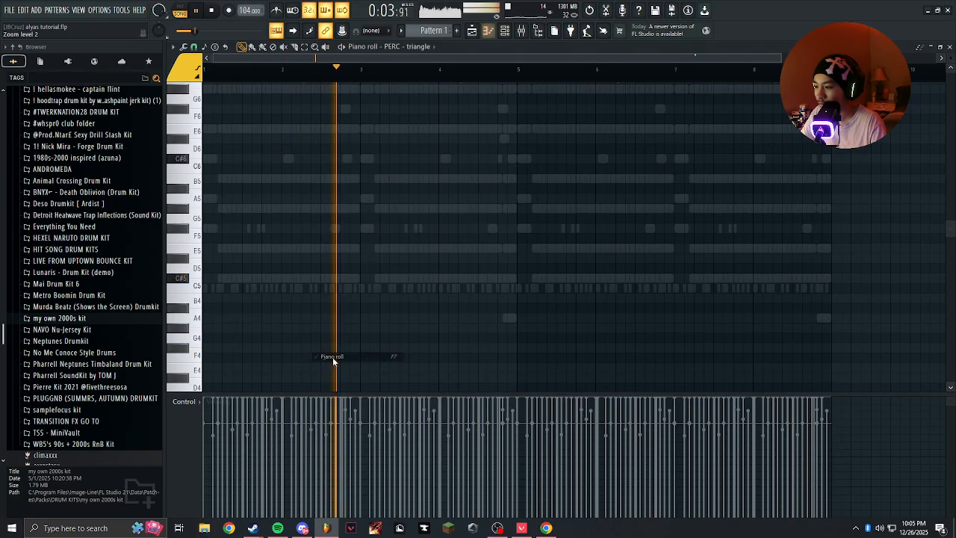
pyautogui.press('space')
pyautogui.press('space')
pyautogui.scroll(6, 335, 281)
pyautogui.click(362, 282)
pyautogui.click(362, 282)
pyautogui.press('space')
pyautogui.press('space')
pyautogui.rightClick(364, 281)
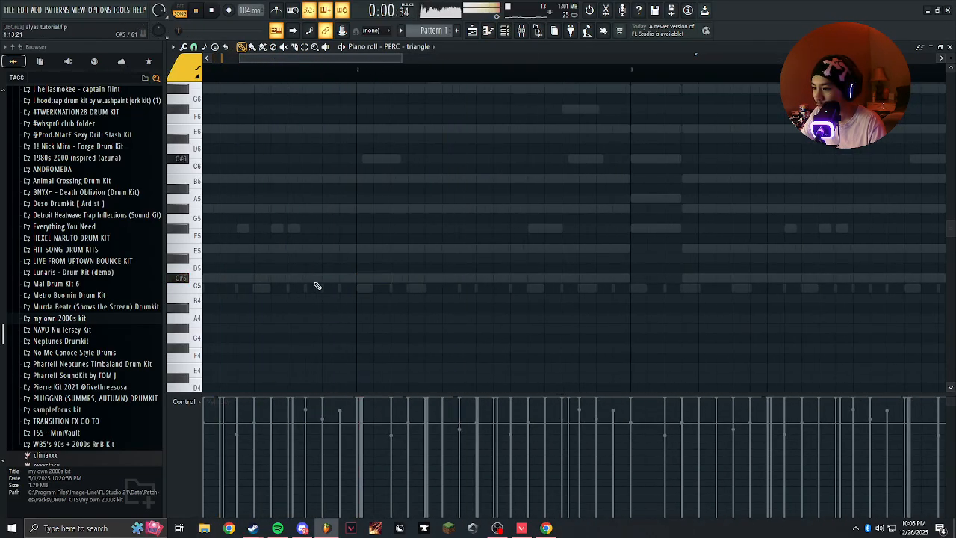
# Place a single C#5 triangle note at the very end of the first bar.
pyautogui.press('space')
pyautogui.click(408, 280)
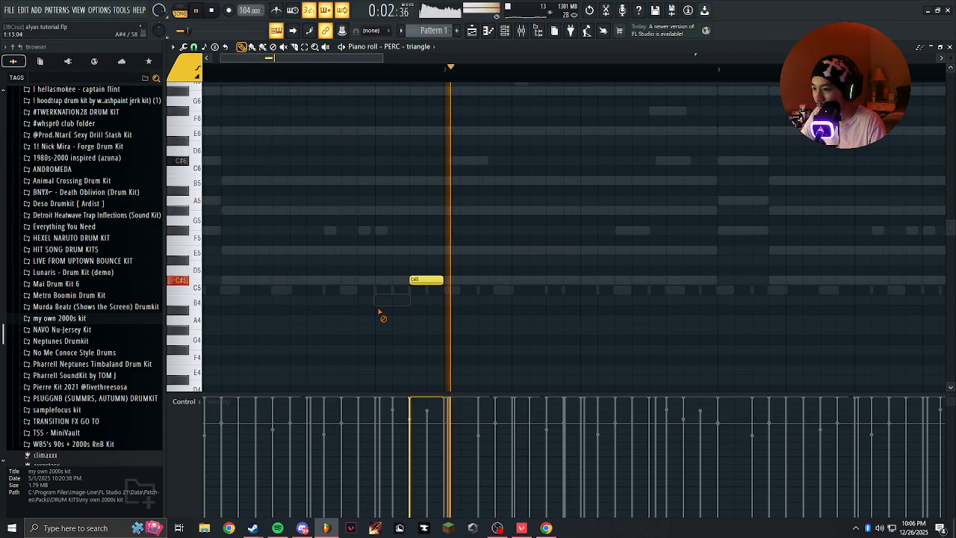
pyautogui.scroll(-6, 350, 159)
pyautogui.press('space')
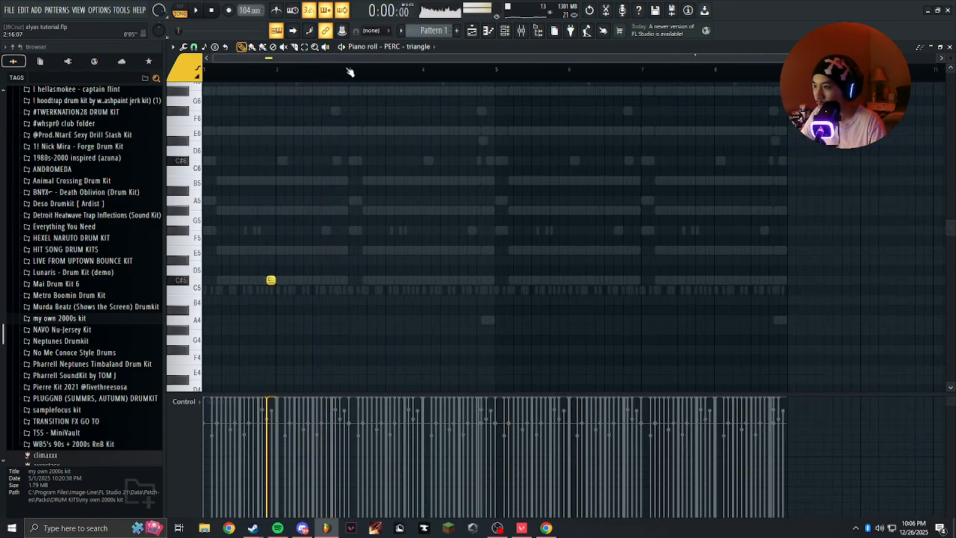
# Duplicate the first bar's triangle note across all eight bars.
pyautogui.moveTo(273, 72); pyautogui.dragTo(205, 72)
pyautogui.hotkey('ctrl', 'b')
pyautogui.hotkey('ctrl', 'b')
pyautogui.hotkey('ctrl', 'b')
pyautogui.hotkey('ctrl', 'b')
pyautogui.hotkey('ctrl', 'b')
pyautogui.hotkey('ctrl', 'b')
pyautogui.hotkey('ctrl', 'b')
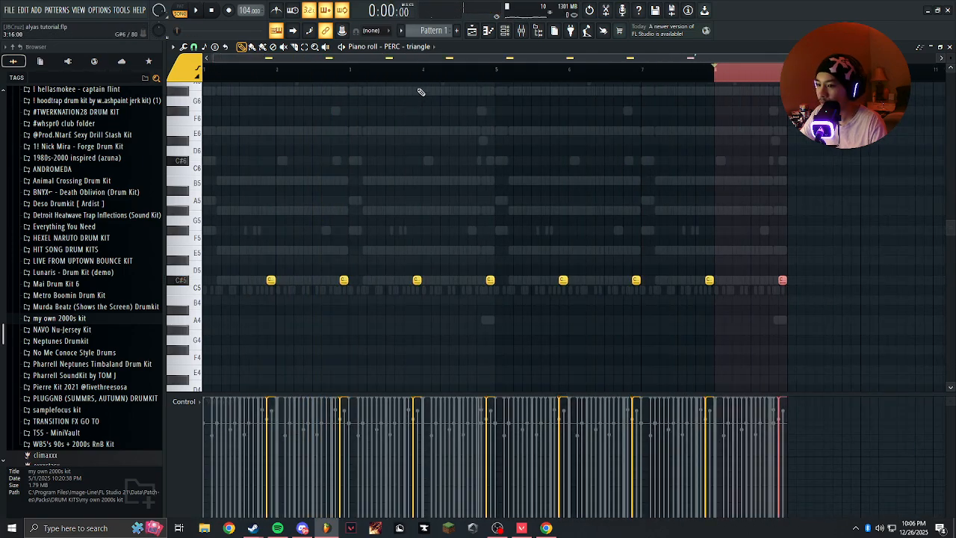
# Switch the piano roll to Pharrell Huff and delete its two notes in the first bar.
pyautogui.click(407, 36)
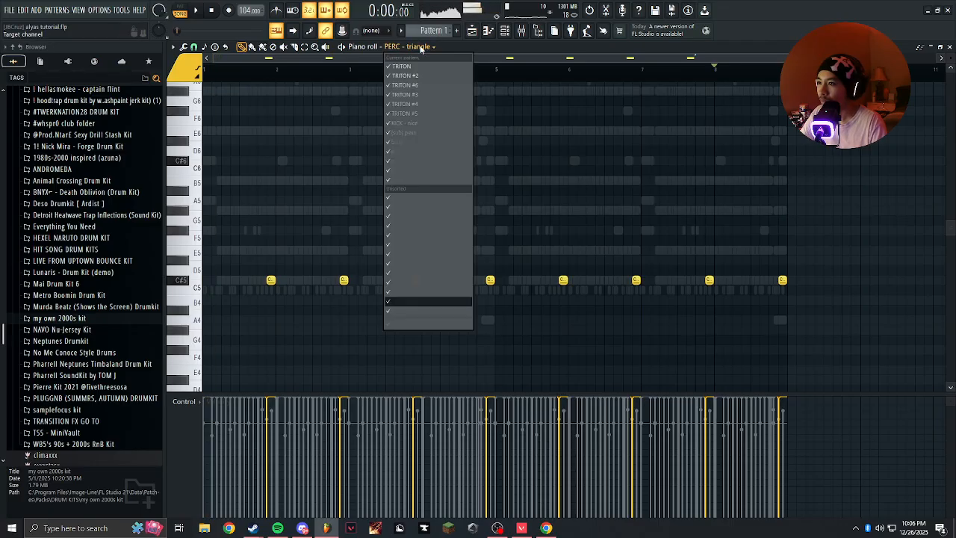
pyautogui.click(425, 312)
pyautogui.press('space')
pyautogui.scroll(5, 285, 276)
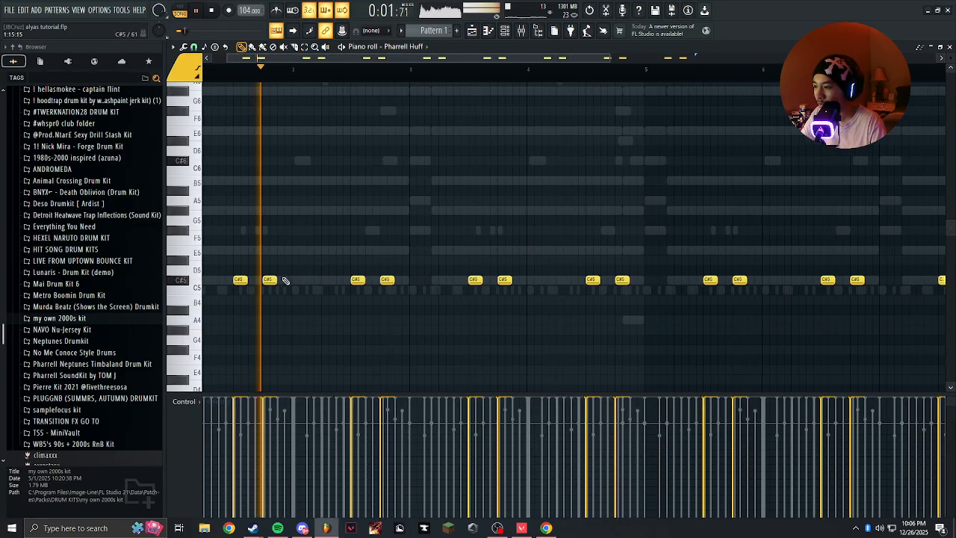
pyautogui.scroll(3, 320, 261)
pyautogui.rightClick(372, 294)
pyautogui.press('space')
pyautogui.moveTo(252, 287); pyautogui.dragTo(412, 257)
pyautogui.press('space')
pyautogui.rightClick(412, 263)
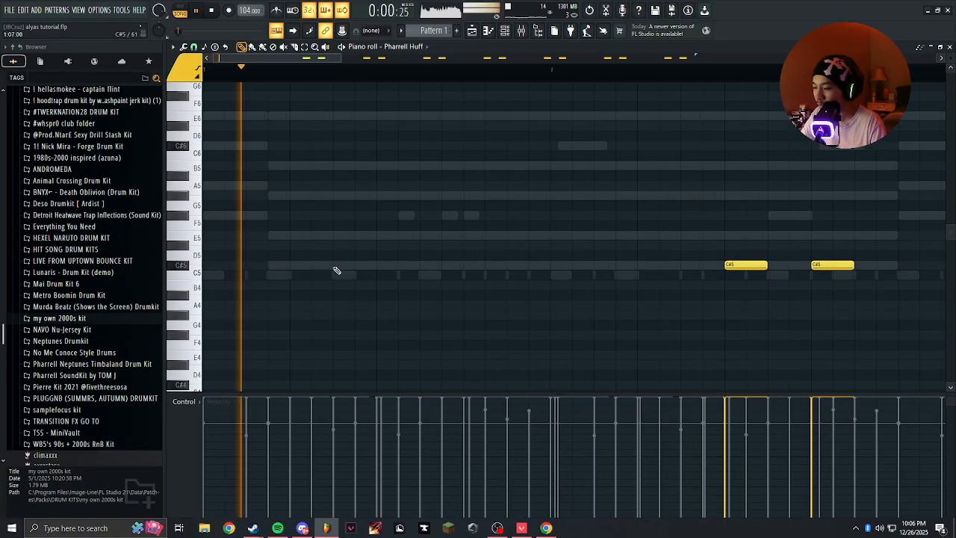
# Place two new C#5 Pharrell Huff notes in the first bar, each two steps earlier than the pattern in the other bars.
pyautogui.click(334, 266)
pyautogui.click(429, 266)
pyautogui.click(400, 286)
pyautogui.rightClick(398, 286)
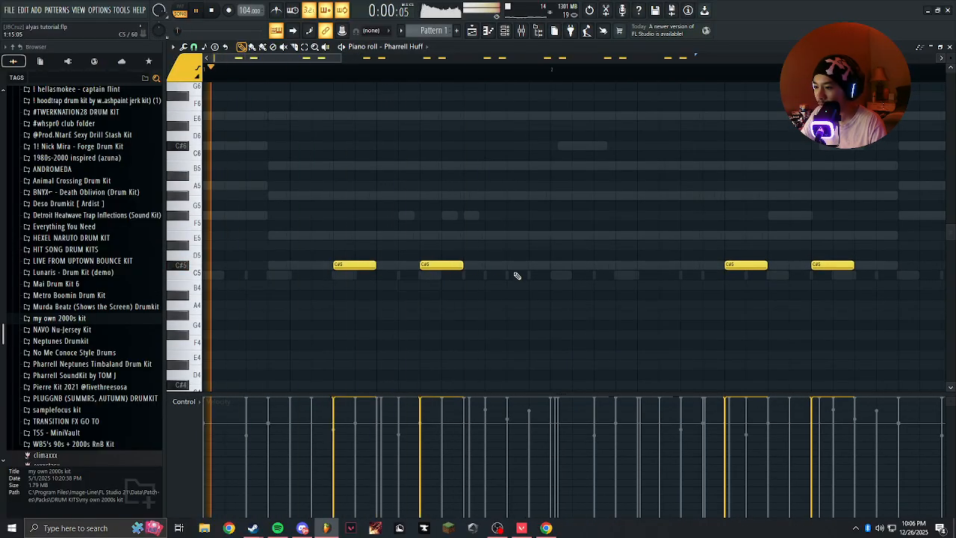
# Shift the two Pharrell Huff notes in the second bar two steps earlier.
pyautogui.scroll(-2, 410, 94)
pyautogui.moveTo(474, 268); pyautogui.dragTo(585, 261)
pyautogui.hotkey('shift', 'Left')
pyautogui.hotkey('shift', 'Left')
pyautogui.keyDown('ctrl'); pyautogui.click(586, 249); pyautogui.keyUp('ctrl')
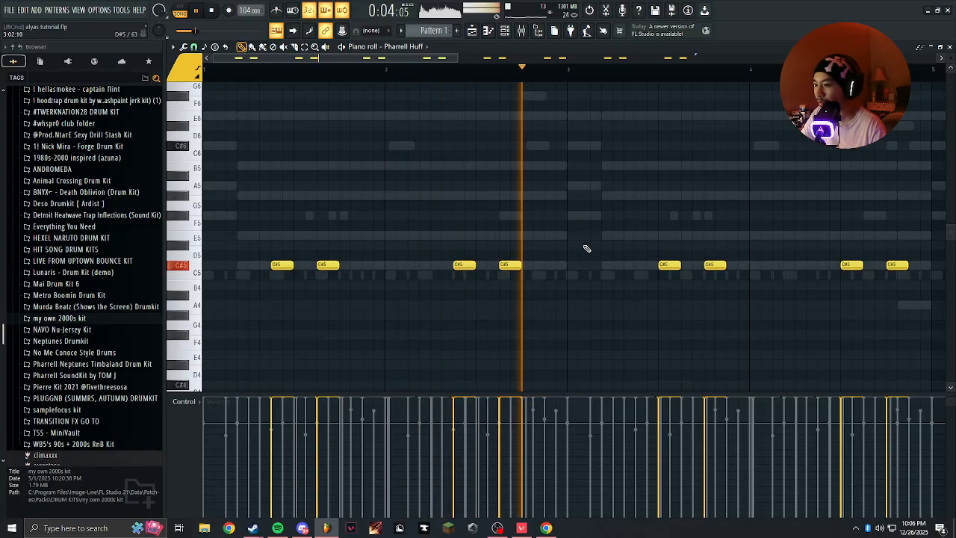
# Try removing the two Pharrell Huff notes in the second bar while the beat plays.
pyautogui.scroll(-3, 585, 247)
pyautogui.rightClick(349, 267)
pyautogui.rightClick(370, 266)
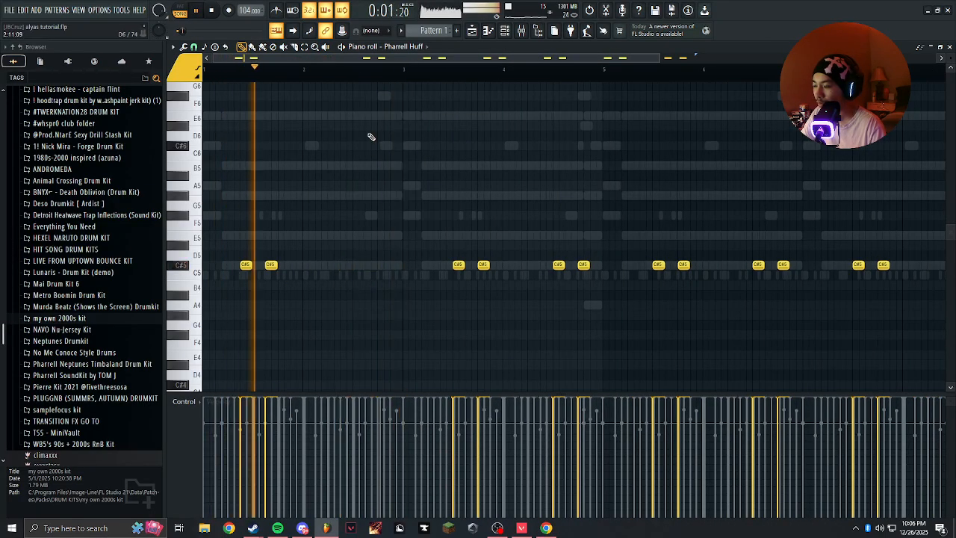
pyautogui.hotkey('ctrl', 'z')
pyautogui.hotkey('ctrl', 'z')
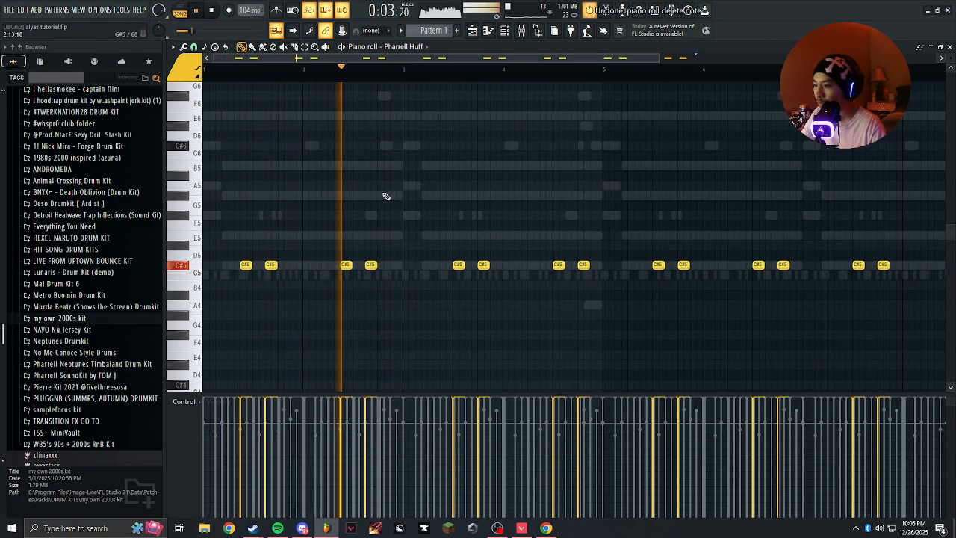
# Transpose all Pharrell Huff notes down one semitone to C5 and save the project, replaying the beat.
pyautogui.press('space')
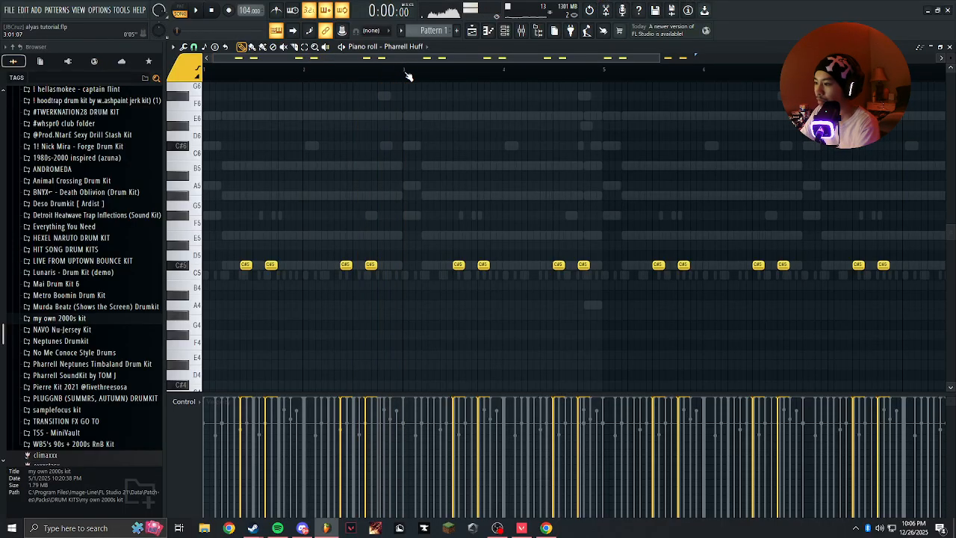
pyautogui.press('Down')
pyautogui.press('space')
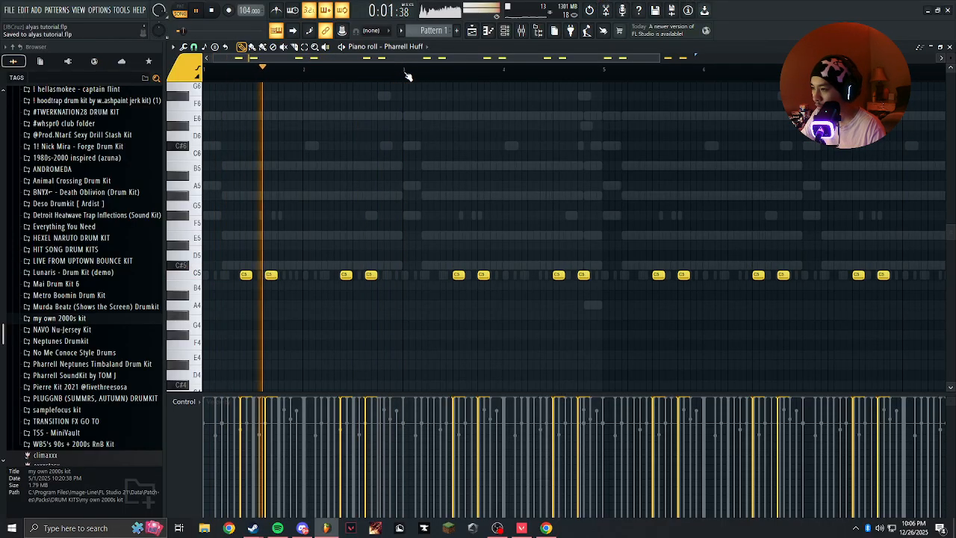
pyautogui.scroll(-2, 402, 86)
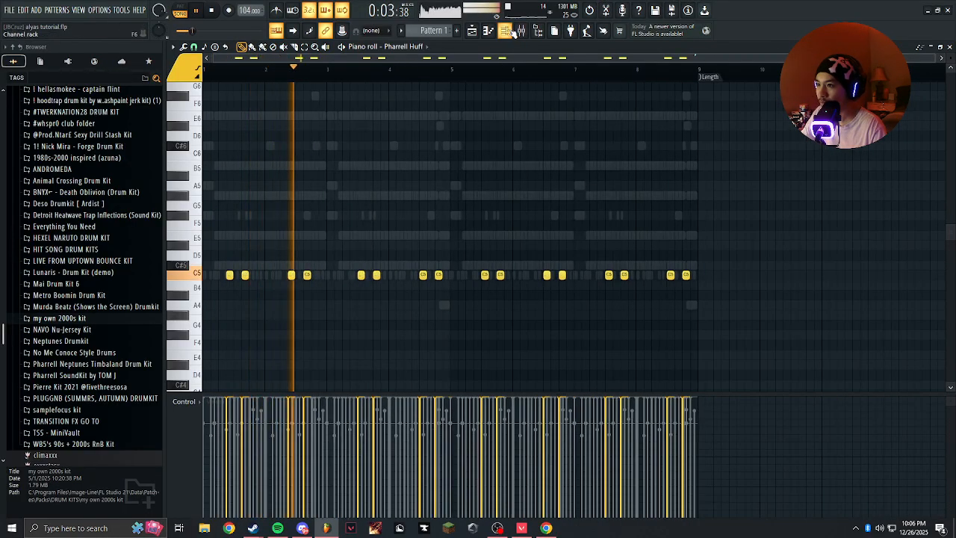
pyautogui.click(505, 33)
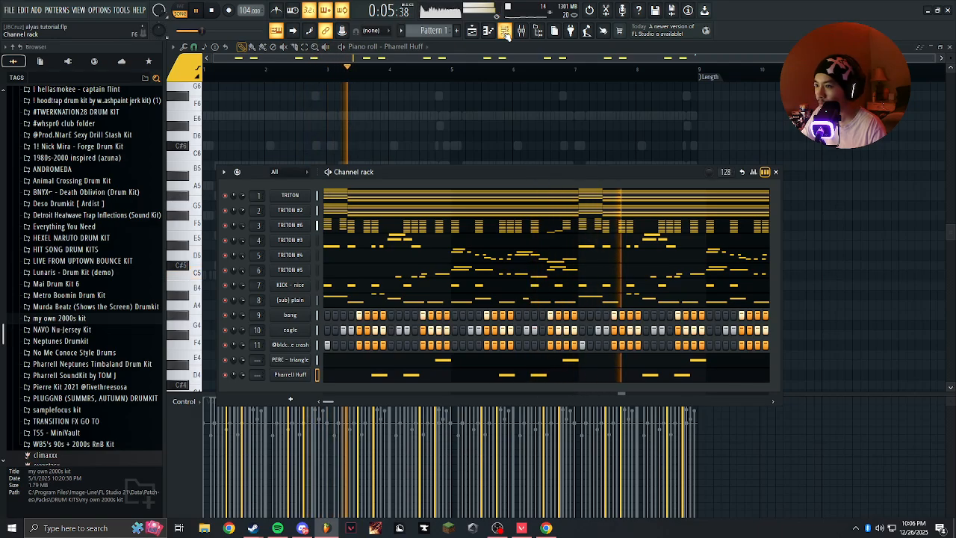
pyautogui.click(507, 35)
pyautogui.press('space')
pyautogui.press('space')
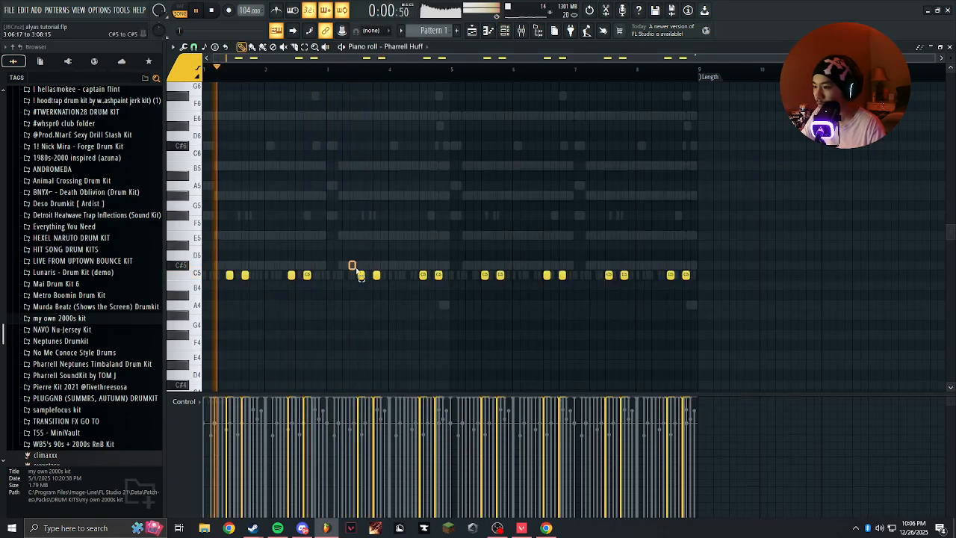
# Replace the Pharrell Huff notes after the second bar with duplicates of the first two bars.
pyautogui.moveTo(355, 280); pyautogui.dragTo(795, 251)
pyautogui.press('Delete')
pyautogui.hotkey('ctrl', 'a')
pyautogui.hotkey('ctrl', 'b')
pyautogui.hotkey('ctrl', 'b')
pyautogui.hotkey('ctrl', 'b')
pyautogui.hotkey('ctrl', 'b')
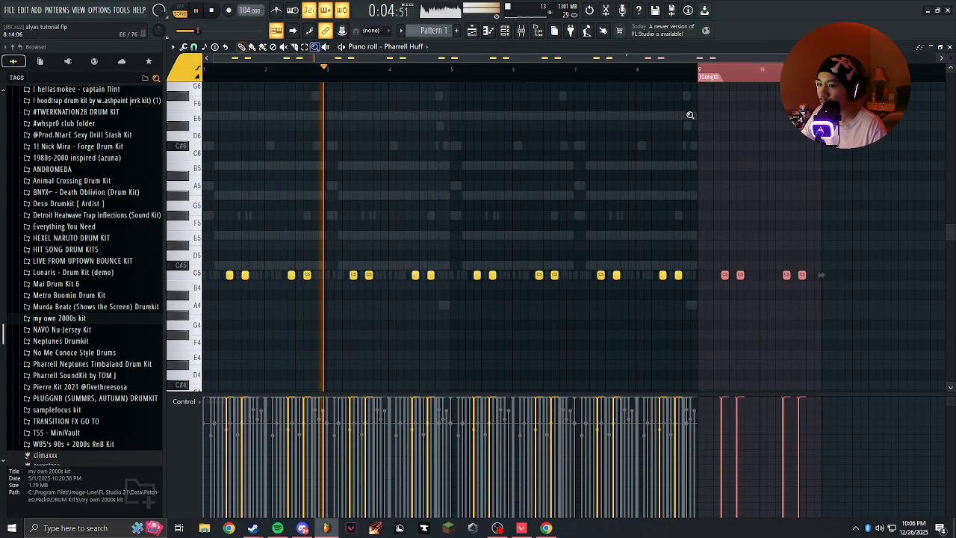
# Undo the extra Pharrell Huff duplicate that extends past the eighth bar.
pyautogui.hotkey('ctrl', 'z')
pyautogui.hotkey('ctrl', 'z')
pyautogui.keyDown('ctrl'); pyautogui.click(684, 107); pyautogui.keyUp('ctrl')
pyautogui.press('z')
pyautogui.hotkey('ctrl', 'z')
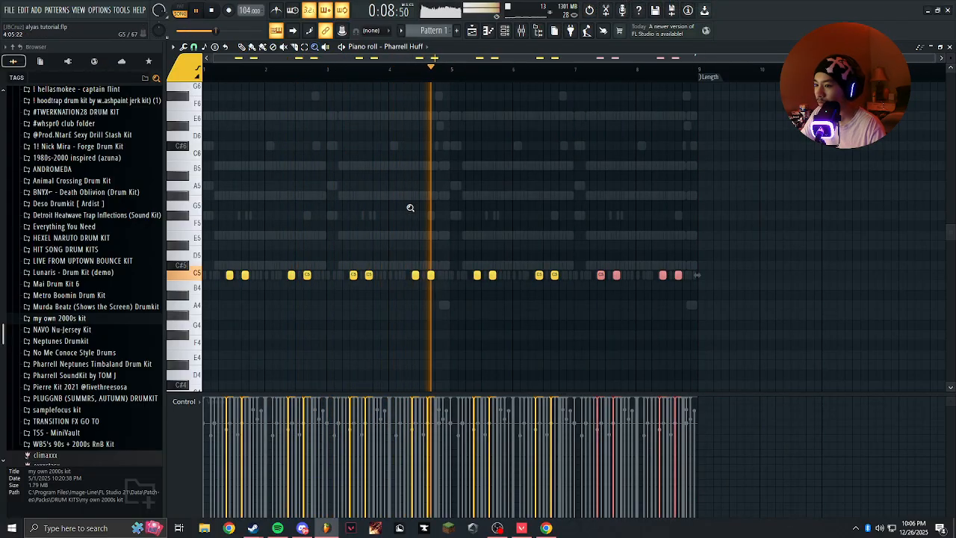
# Turn off typing-keyboard note entry and return to the Draw tool in the piano roll.
pyautogui.click(276, 33)
pyautogui.press('p')
pyautogui.keyDown('ctrl'); pyautogui.click(243, 213); pyautogui.keyUp('ctrl')
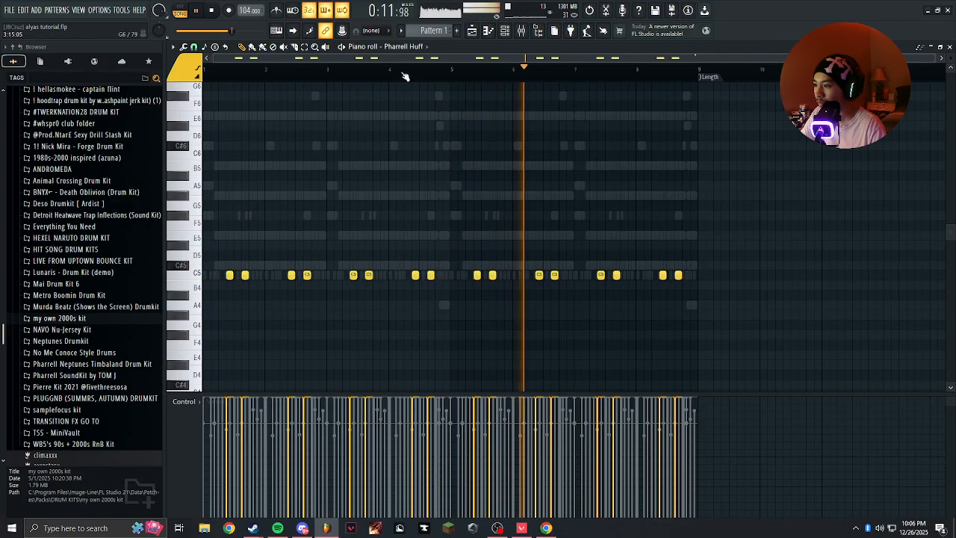
# Route the PERC - triangle and Pharrell Huff channels to mixer tracks 13 and 14.
pyautogui.click(505, 31)
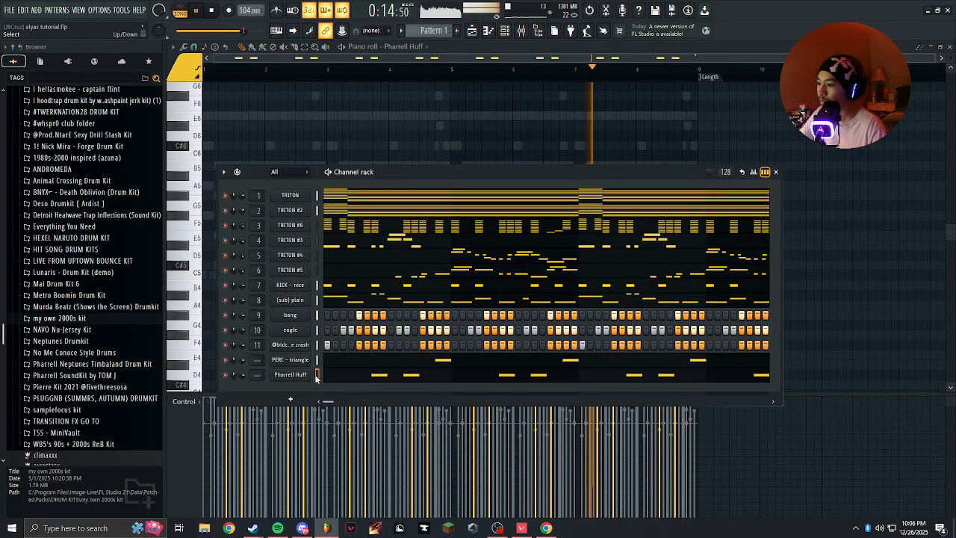
pyautogui.click(523, 33)
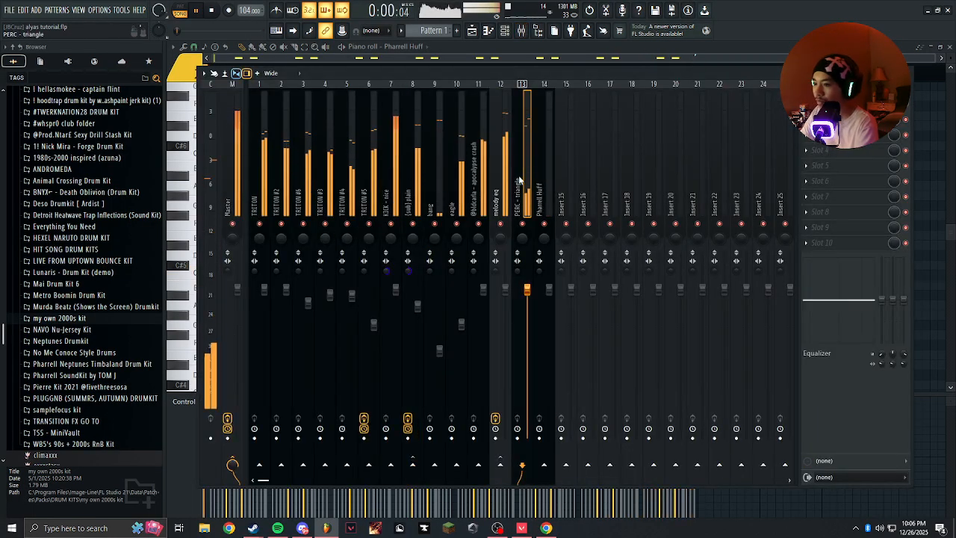
# Move the PERC - triangle and Pharrell Huff mixer tracks ahead of the melody eq track, into positions 12 and 13.
pyautogui.hotkey('alt', 'Left')
pyautogui.press('Right')
pyautogui.press('Right')
pyautogui.press('space')
pyautogui.hotkey('alt', 'Left')
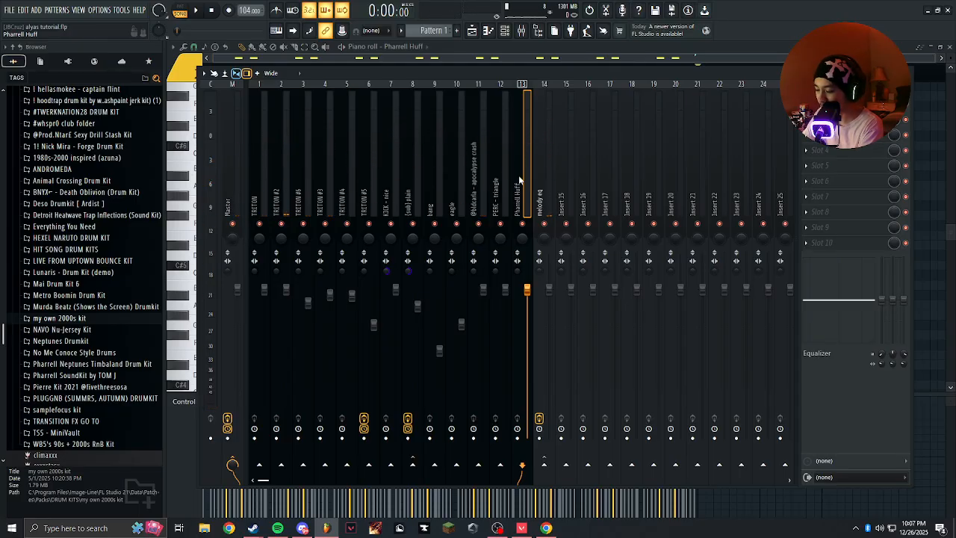
# Try moving the Pharrell Huff mixer track to position 17, and return it to position 13.
pyautogui.hotkey('alt', 'Right')
pyautogui.press('Right')
pyautogui.press('Right')
pyautogui.press('Right')
pyautogui.press('Right')
pyautogui.press('Right')
pyautogui.press('Left')
pyautogui.press('Left')
pyautogui.press('Left')
pyautogui.press('Left')
pyautogui.press('Left')
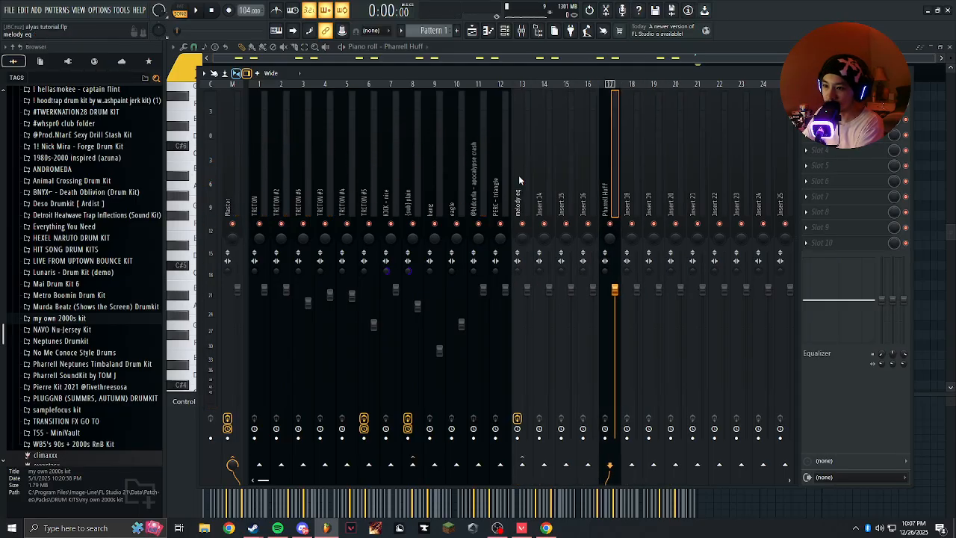
pyautogui.hotkey('alt', 'Left')
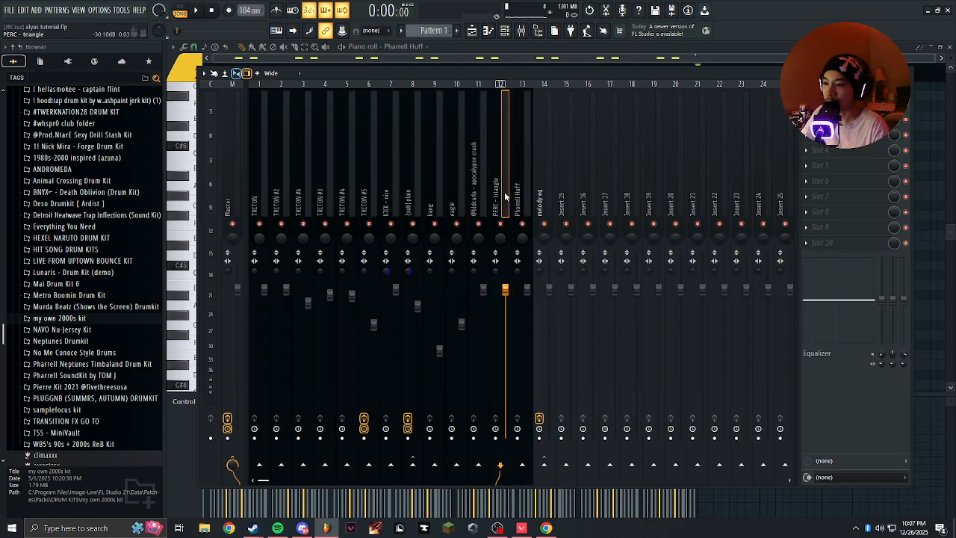
# During playback, pan the PERC - triangle track slightly left, and lower the Pharrell Huff fader and pan it 6% left.
pyautogui.press('space')
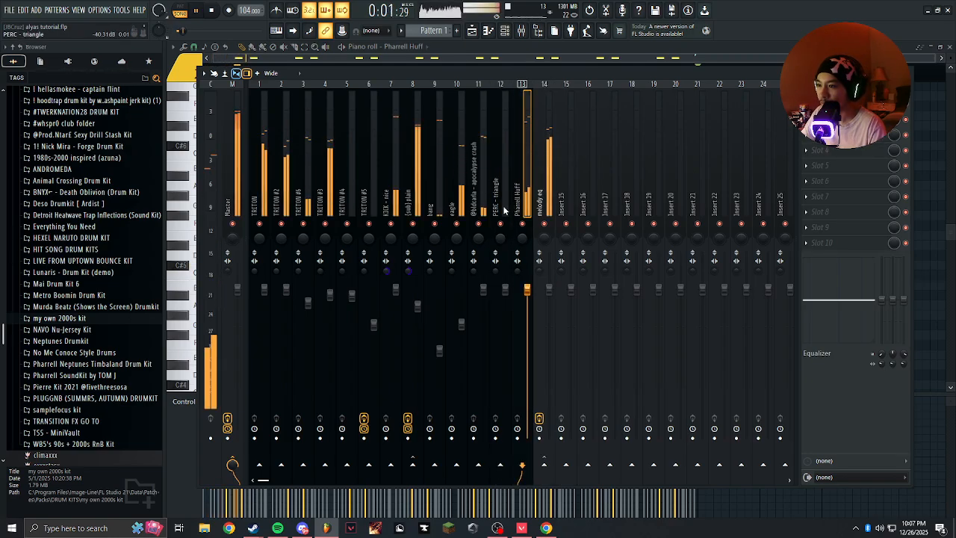
pyautogui.click(506, 289)
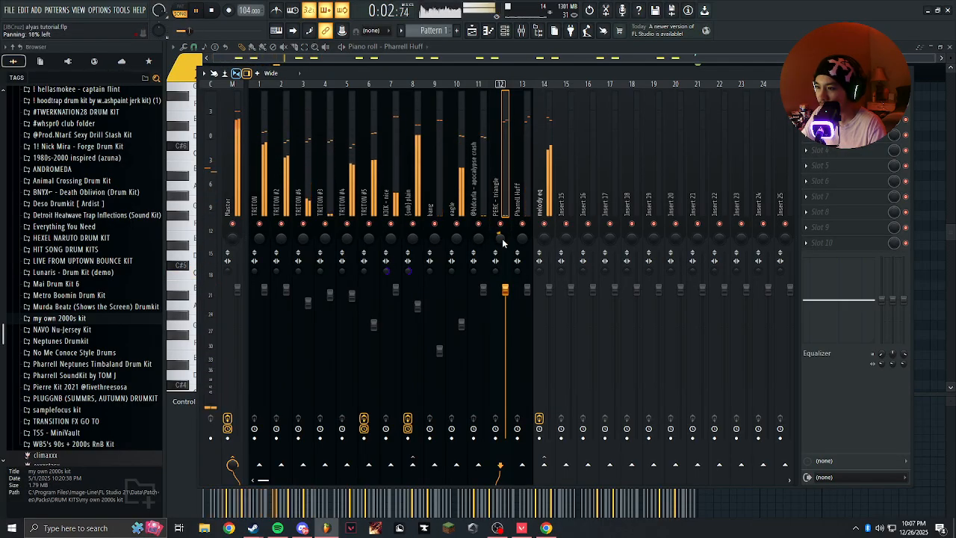
pyautogui.click(523, 235)
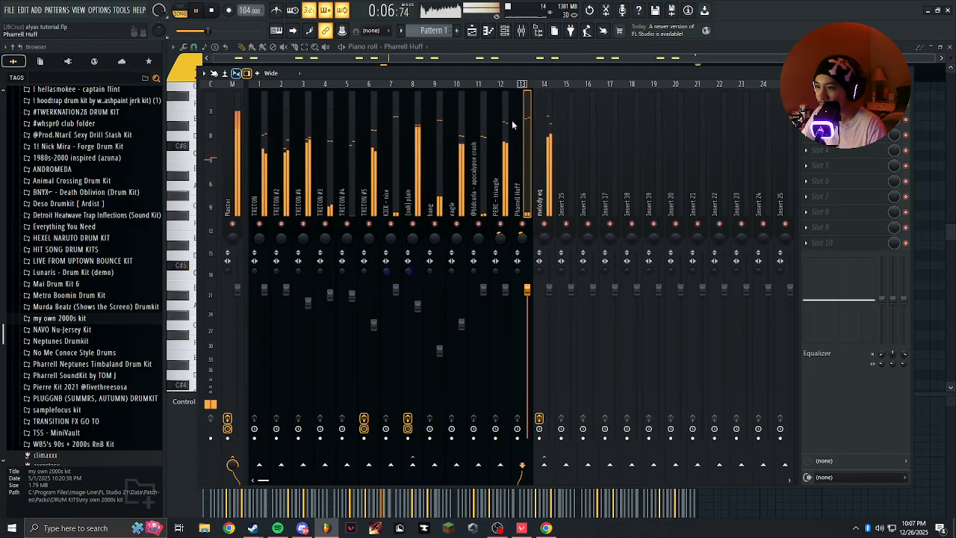
pyautogui.moveTo(534, 302); pyautogui.dragTo(533, 310)
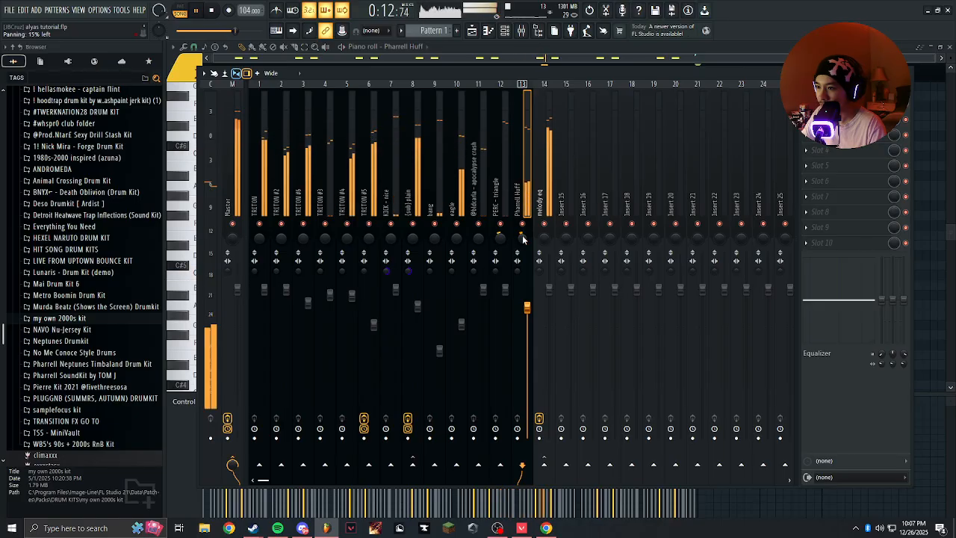
pyautogui.moveTo(522, 237); pyautogui.dragTo(523, 231)
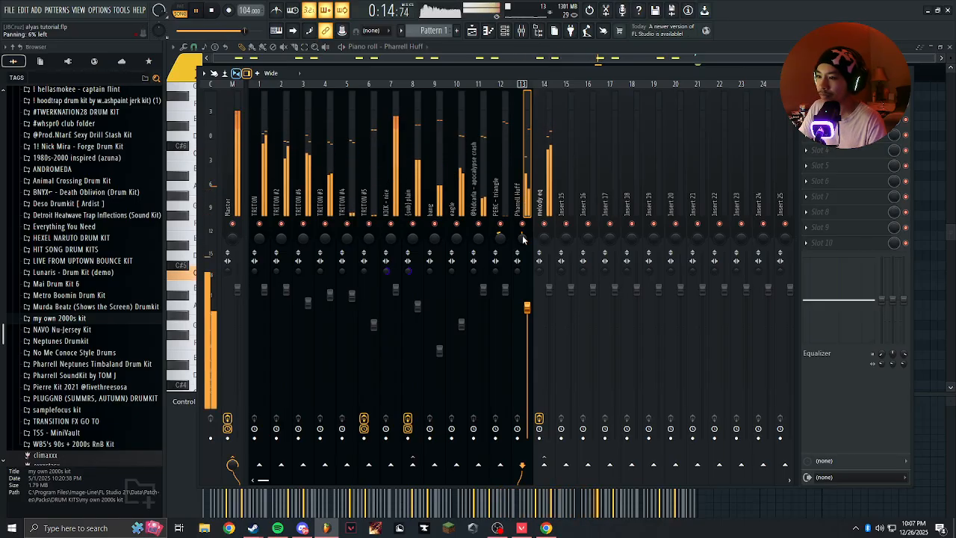
# Open the playlist.
pyautogui.press('F6')
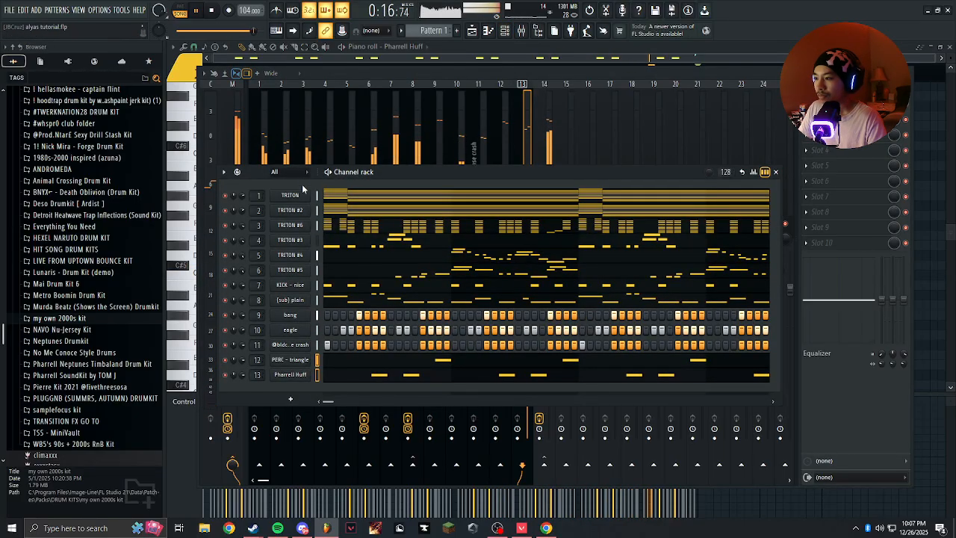
pyautogui.click(471, 30)
pyautogui.moveTo(454, 118); pyautogui.dragTo(403, 413)
pyautogui.rightClick(421, 398)
pyautogui.click(375, 447)
pyautogui.rightClick(410, 444)
pyautogui.click(376, 477)
pyautogui.rightClick(405, 487)
pyautogui.rightClick(364, 80)
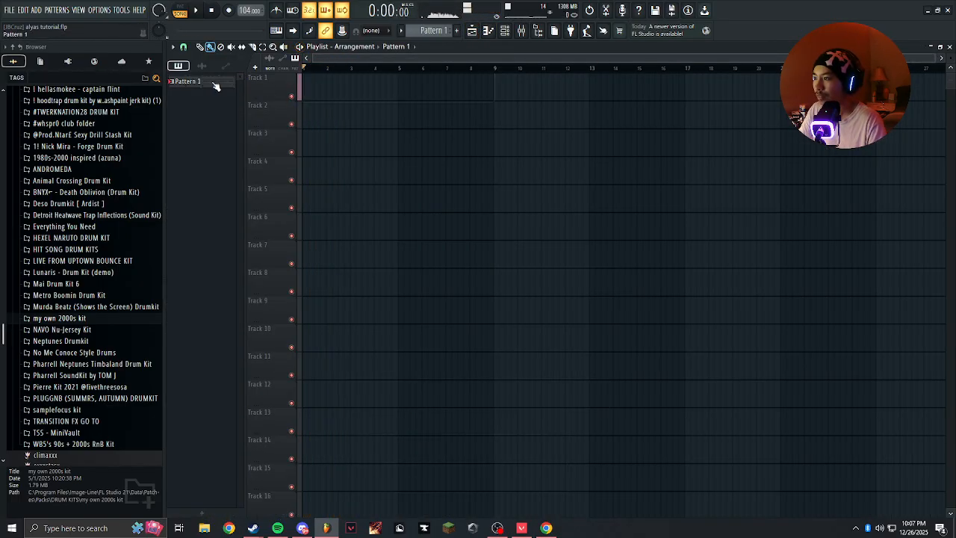
pyautogui.rightClick(212, 84)
pyautogui.click(435, 197)
pyautogui.rightClick(441, 200)
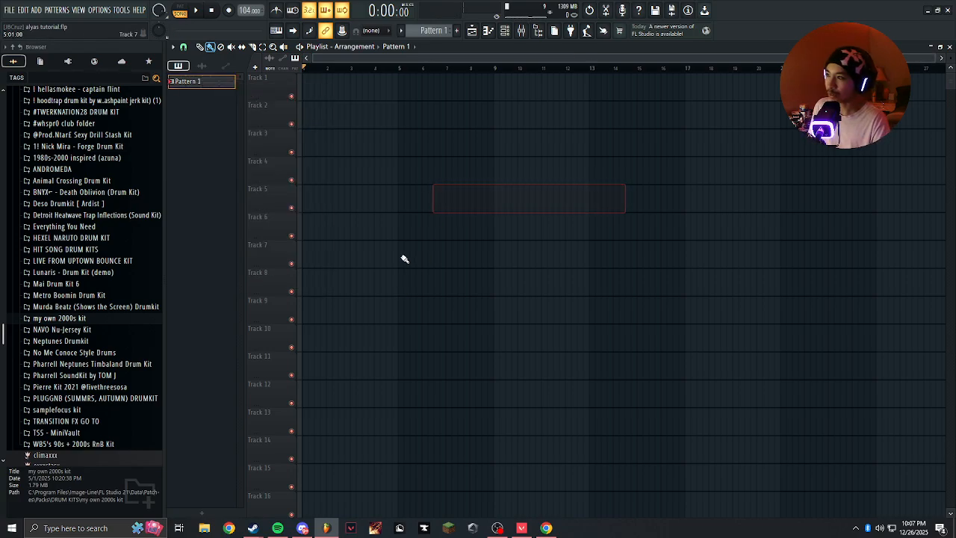
pyautogui.click(474, 31)
pyautogui.click(473, 31)
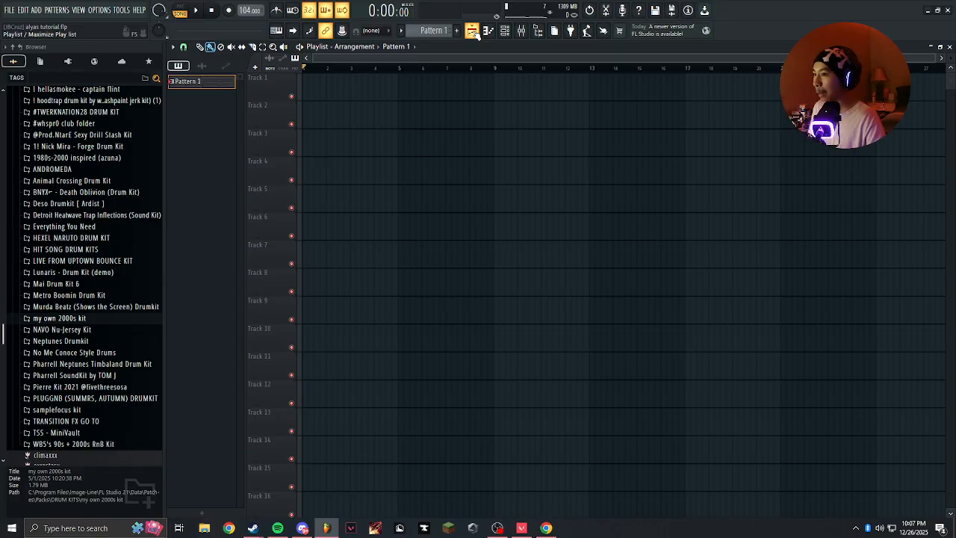
# Split Pattern 1 by channel and place all the resulting patterns on consecutive playlist tracks from bar 1.
pyautogui.rightClick(198, 82)
pyautogui.click(200, 82)
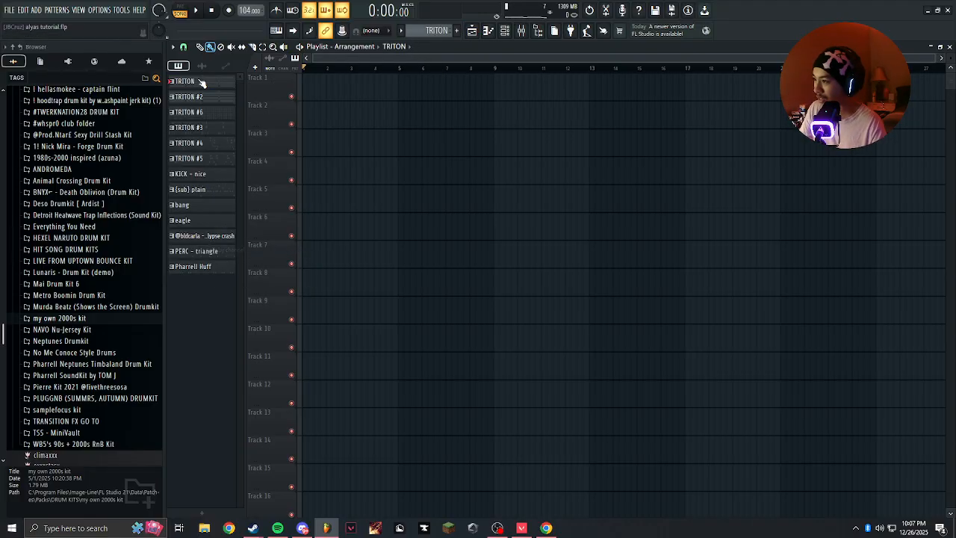
pyautogui.moveTo(200, 83); pyautogui.dragTo(200, 365)
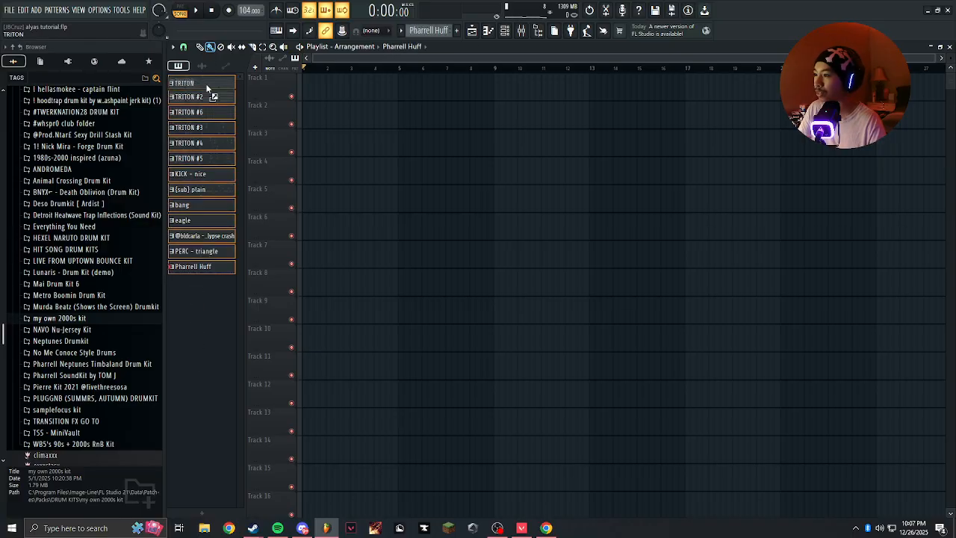
pyautogui.moveTo(270, 89); pyautogui.dragTo(271, 90)
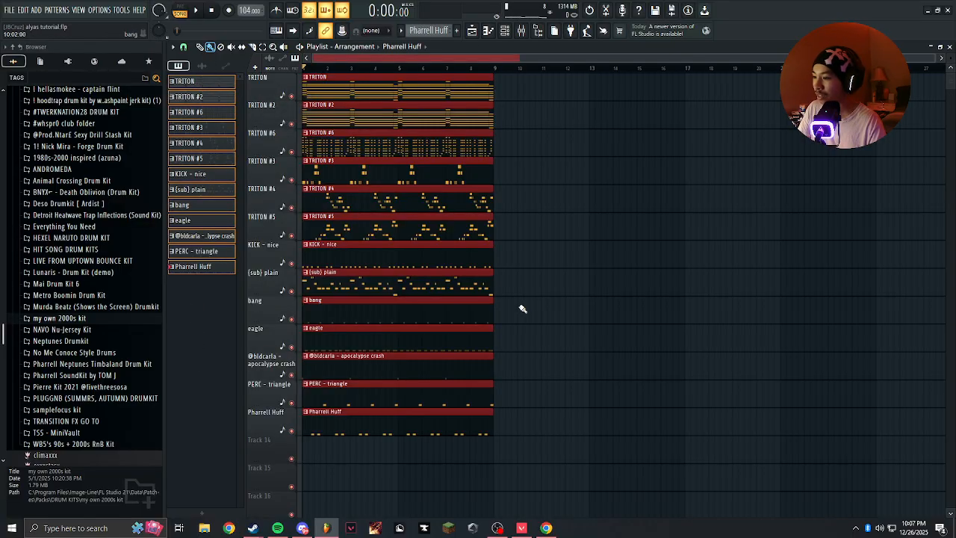
pyautogui.moveTo(553, 99); pyautogui.dragTo(549, 304)
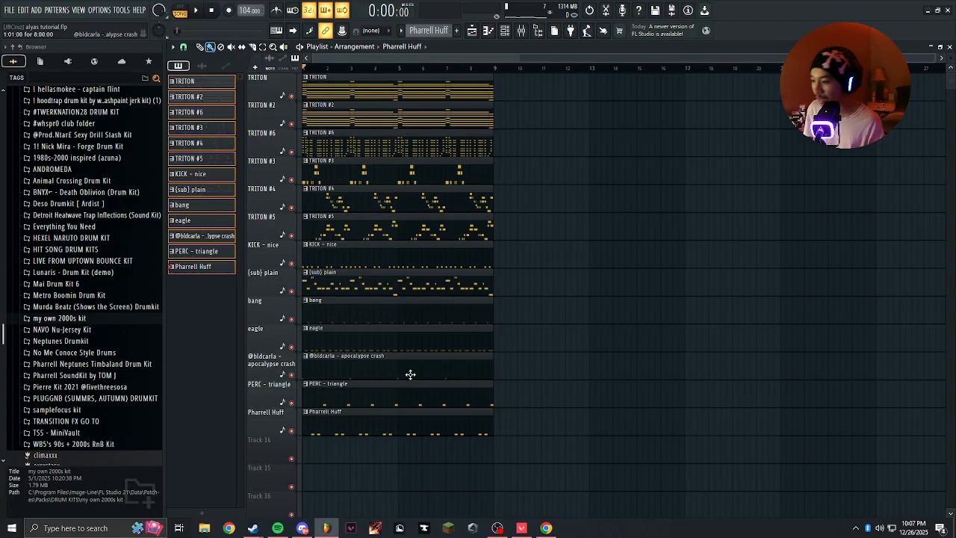
# Try shortening all the pattern clips to half a bar, and stretch them back to eight bars.
pyautogui.scroll(3, 395, 370)
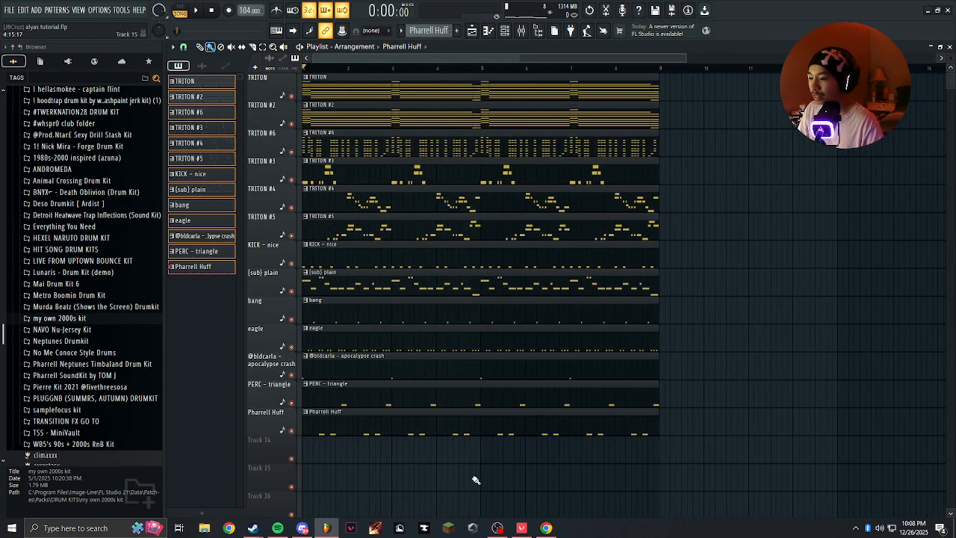
pyautogui.moveTo(320, 514); pyautogui.dragTo(478, 74)
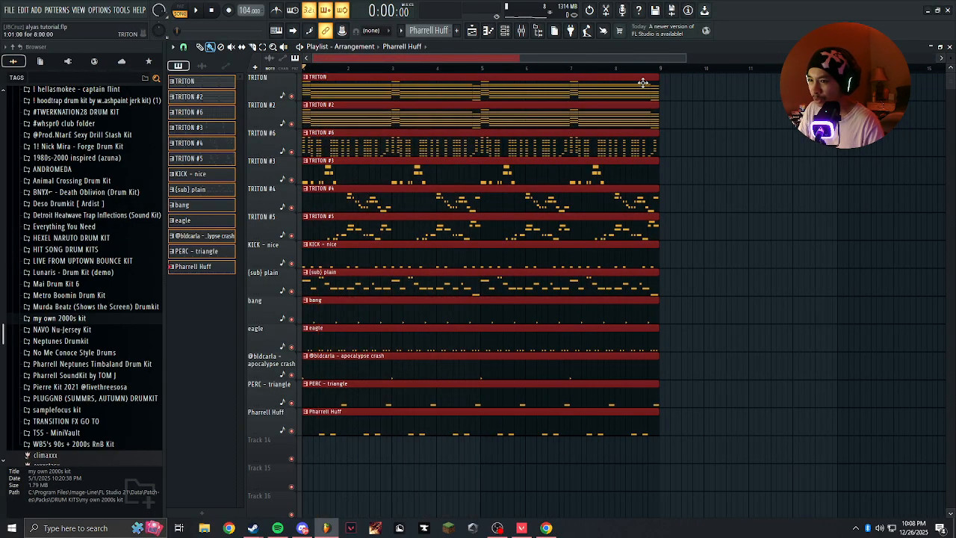
pyautogui.moveTo(655, 88); pyautogui.dragTo(323, 110)
pyautogui.scroll(5, 345, 119)
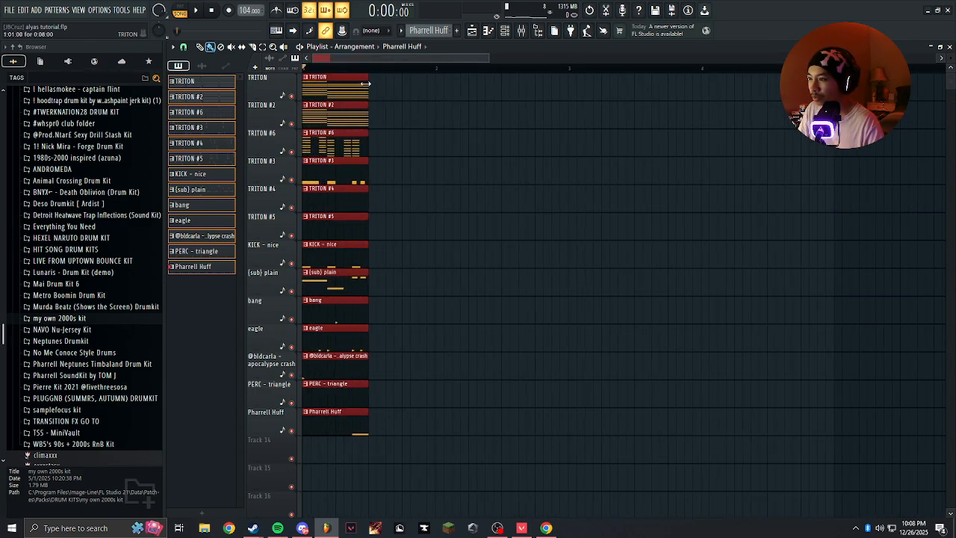
pyautogui.moveTo(368, 88); pyautogui.dragTo(718, 105)
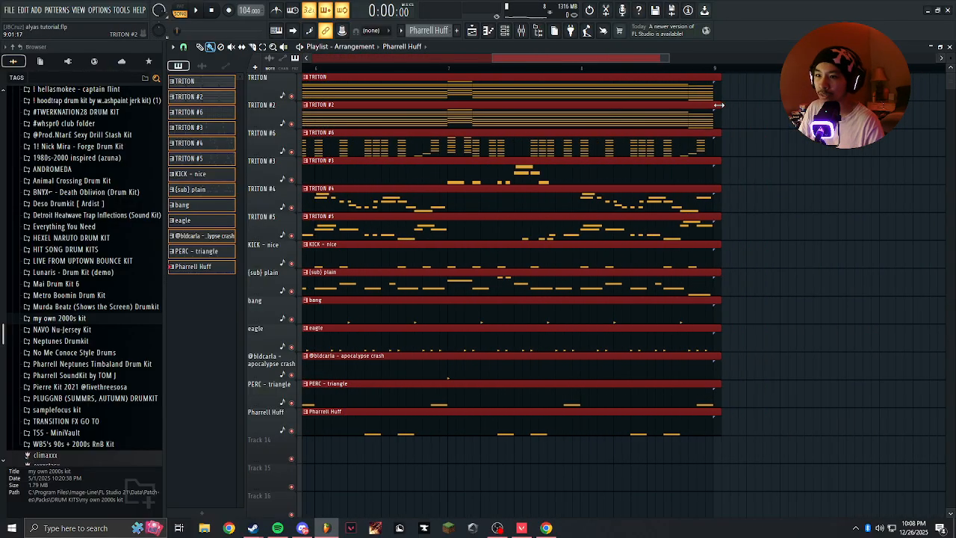
pyautogui.scroll(-5, 403, 219)
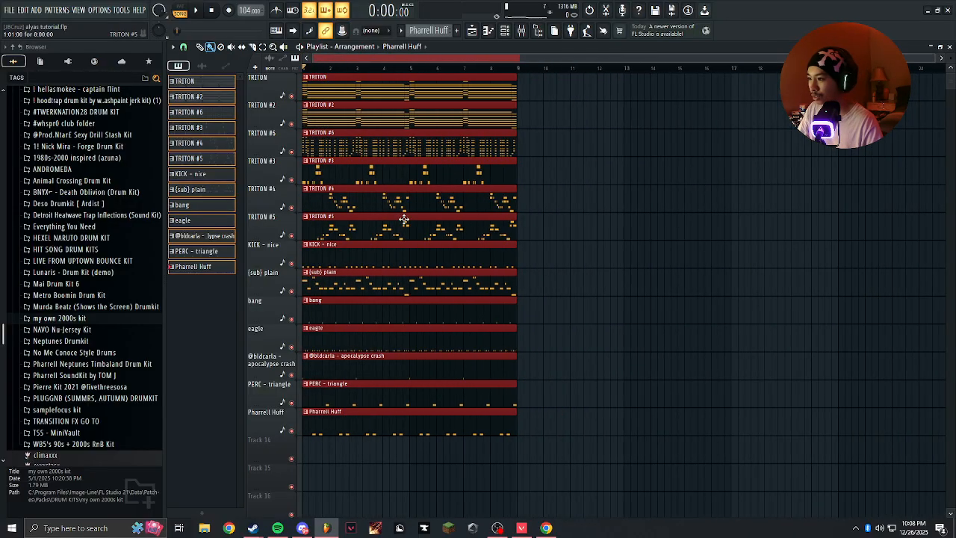
# Render the full song as a WAV file named alyas tutorial intro, with the tail set to Cut remainder.
pyautogui.hotkey('ctrl', 'r')
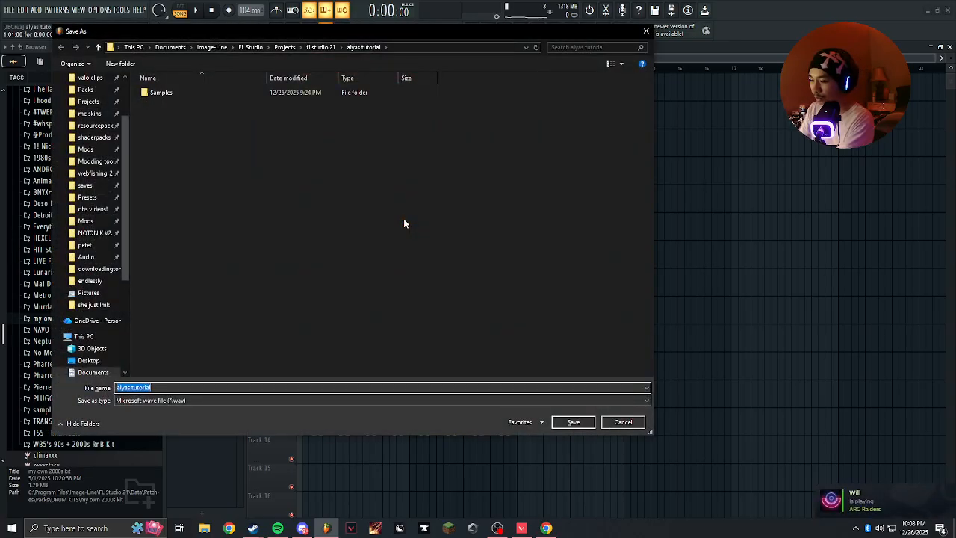
pyautogui.write('intro')
pyautogui.press('Return')
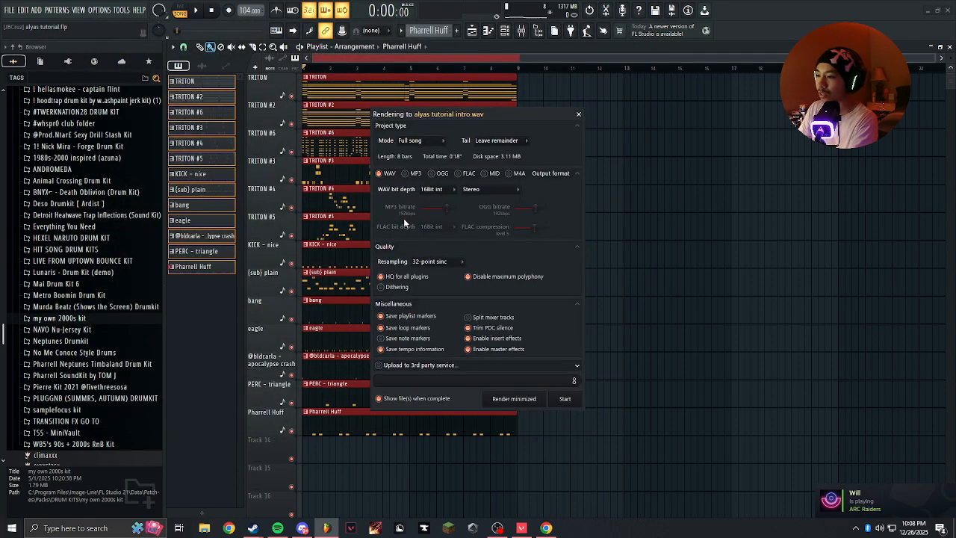
pyautogui.click(494, 140)
pyautogui.click(502, 153)
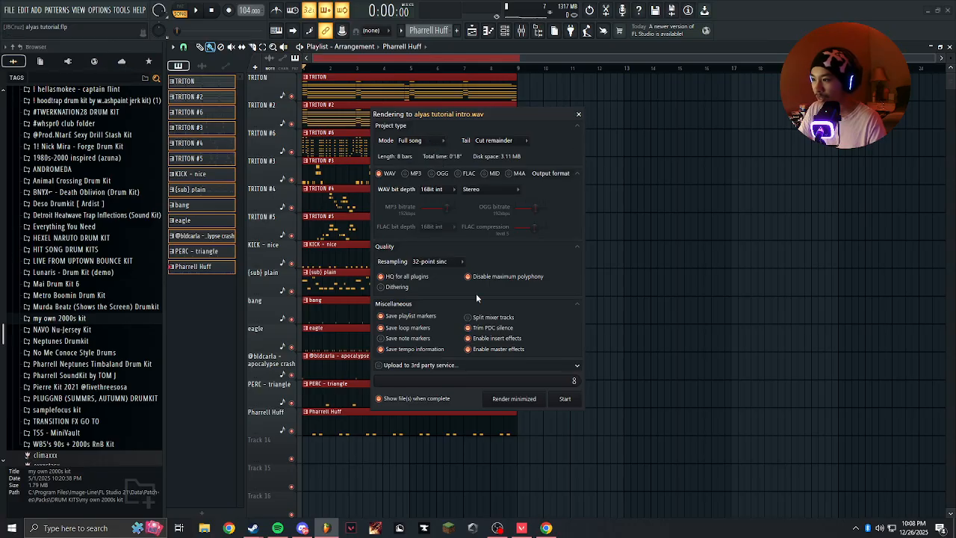
pyautogui.press('Return')
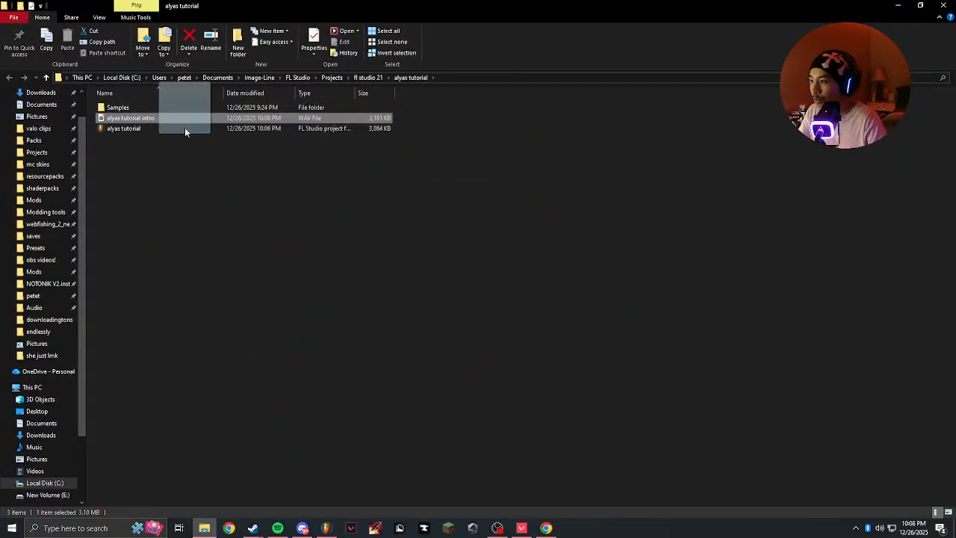
# Place the rendered alyas tutorial intro audio at bar 1 of the first playlist track and move the pattern clips to bar 19.
pyautogui.moveTo(186, 133); pyautogui.dragTo(268, 472)
pyautogui.moveTo(326, 517)
pyautogui.mouseDown()
pyautogui.moveTo(352, 458)
pyautogui.moveTo(392, 97)
pyautogui.moveTo(884, 95)
pyautogui.mouseUp()
pyautogui.moveTo(414, 312); pyautogui.dragTo(428, 337)
pyautogui.rightClick(428, 338)
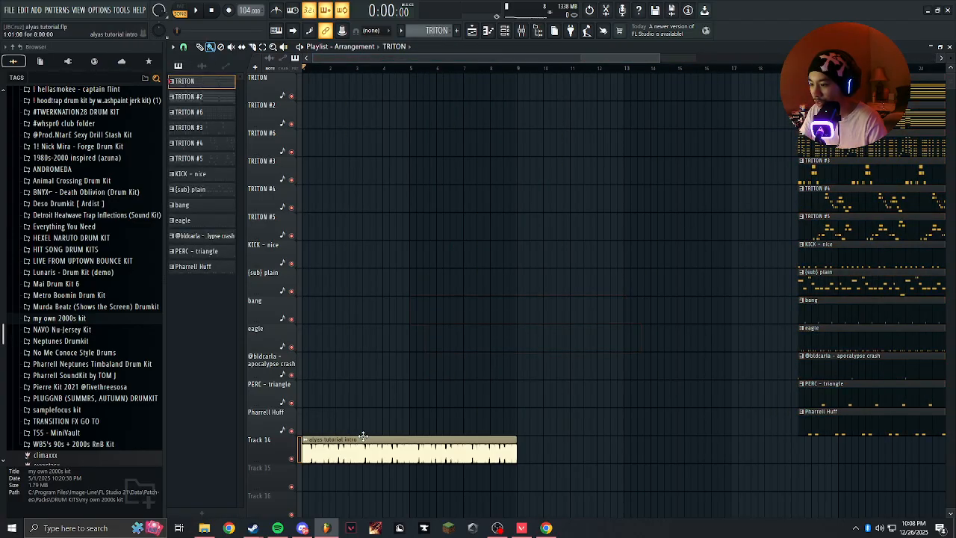
pyautogui.moveTo(341, 433); pyautogui.dragTo(342, 74)
# Cut the intro audio down to its first half bar and repeat that piece to fill the first two bars.
pyautogui.scroll(3, 593, 216)
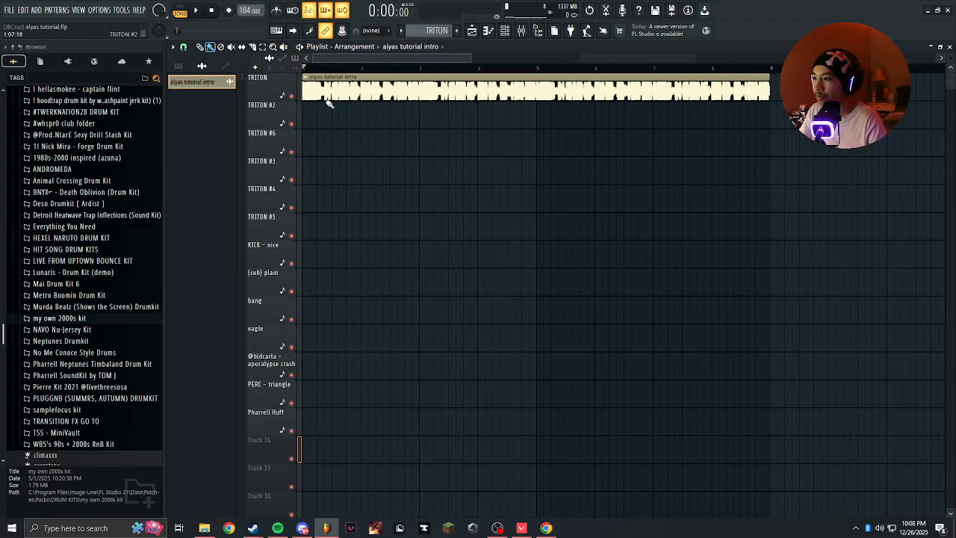
pyautogui.scroll(3, 325, 100)
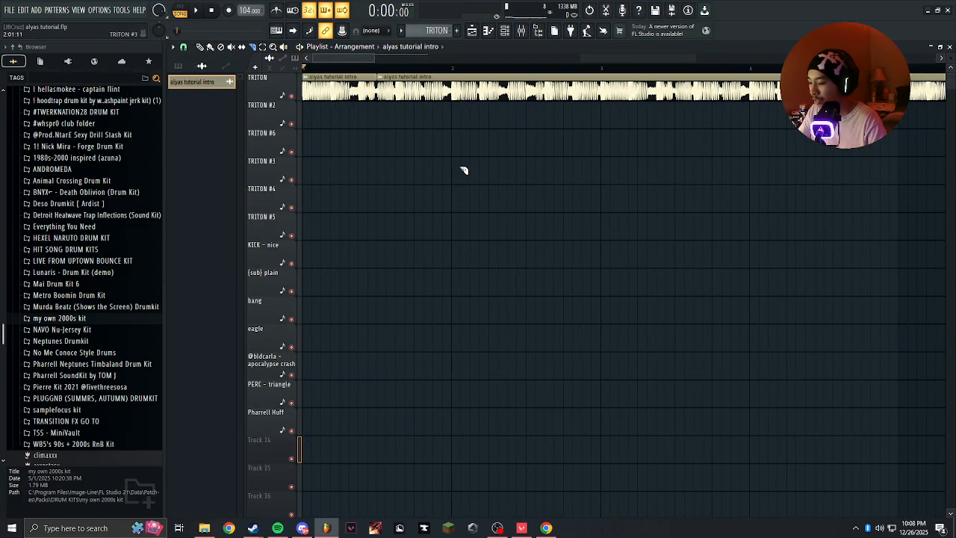
pyautogui.scroll(-8, 348, 108)
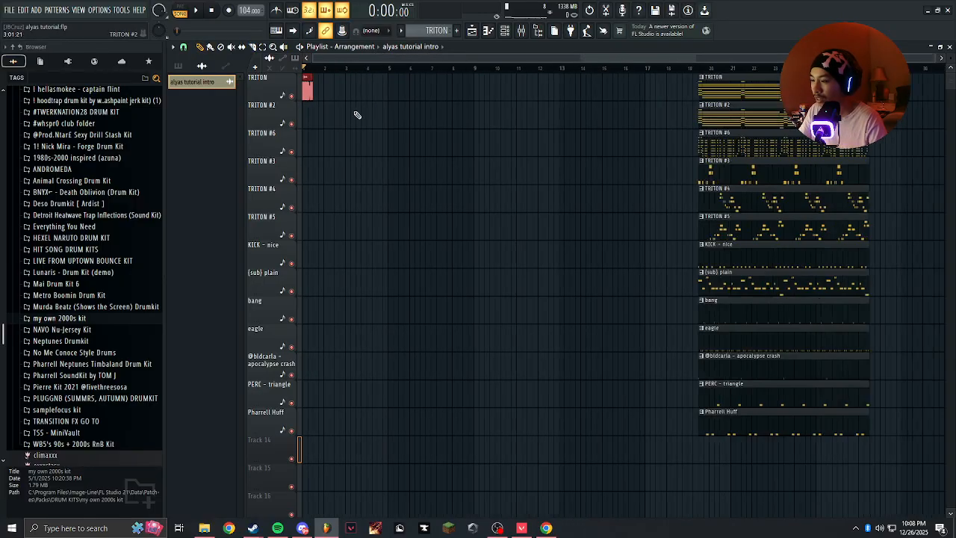
pyautogui.moveTo(536, 85); pyautogui.dragTo(755, 479)
pyautogui.press('Delete')
pyautogui.scroll(5, 319, 87)
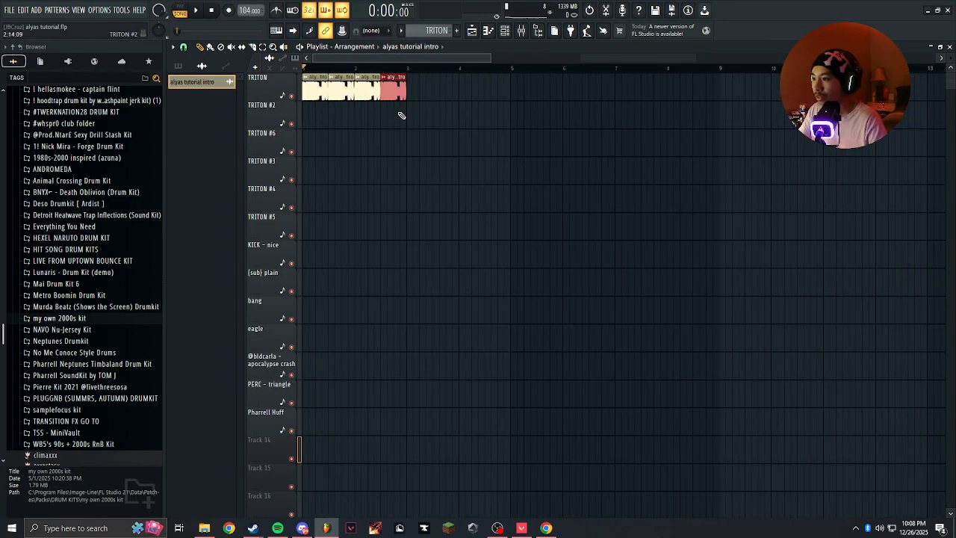
# Move all the pattern clips so they start at bar 3, directly after the intro audio.
pyautogui.scroll(-5, 396, 210)
pyautogui.moveTo(559, 68); pyautogui.dragTo(738, 68)
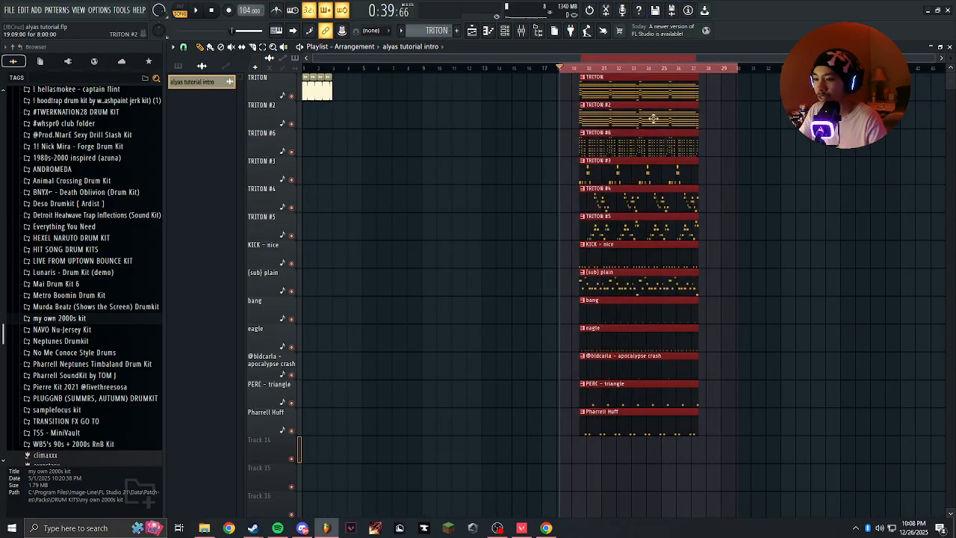
pyautogui.moveTo(642, 99); pyautogui.dragTo(475, 67)
pyautogui.scroll(5, 349, 92)
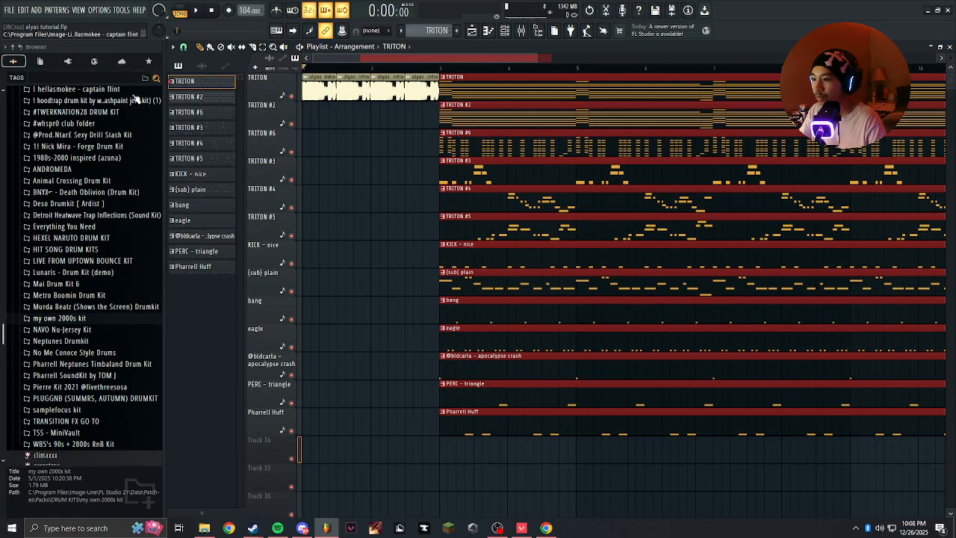
# Audition the intro and shorten its four audio clips to a quarter bar each.
pyautogui.press('space')
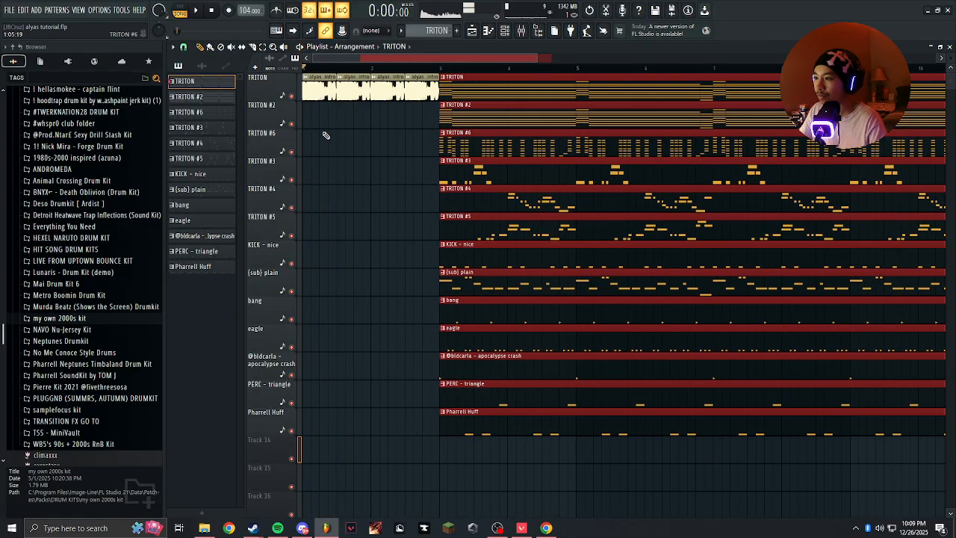
pyautogui.scroll(3, 326, 136)
pyautogui.press('space')
pyautogui.keyDown('ctrl'); pyautogui.click(390, 94); pyautogui.keyUp('ctrl')
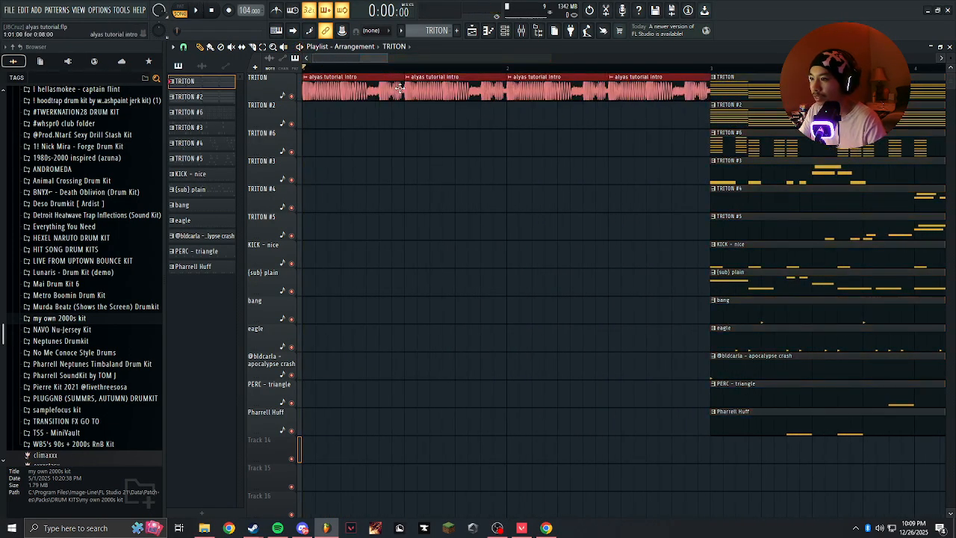
pyautogui.moveTo(403, 88); pyautogui.dragTo(353, 87)
pyautogui.press('space')
# Move all the pattern clips to start at bar 2, right after the chopped intro, and play the arrangement.
pyautogui.press('space')
# Close the gaps between the shortened intro audio clips so the four pieces fill the first bar.
pyautogui.moveTo(431, 85); pyautogui.dragTo(380, 86)
pyautogui.keyDown('ctrl'); pyautogui.click(429, 90); pyautogui.keyUp('ctrl')
pyautogui.moveTo(497, 94); pyautogui.dragTo(450, 97)
pyautogui.moveTo(582, 94); pyautogui.dragTo(431, 410)
pyautogui.scroll(-5, 476, 92)
pyautogui.keyDown('ctrl'); pyautogui.click(427, 427); pyautogui.keyUp('ctrl')
pyautogui.moveTo(428, 478); pyautogui.dragTo(444, 88)
pyautogui.scroll(4, 400, 129)
pyautogui.hscroll(-3, 398, 129)
pyautogui.moveTo(630, 93); pyautogui.dragTo(519, 94)
pyautogui.keyDown('ctrl'); pyautogui.click(375, 139); pyautogui.keyUp('ctrl')
pyautogui.scroll(-4, 460, 144)
pyautogui.press('space')
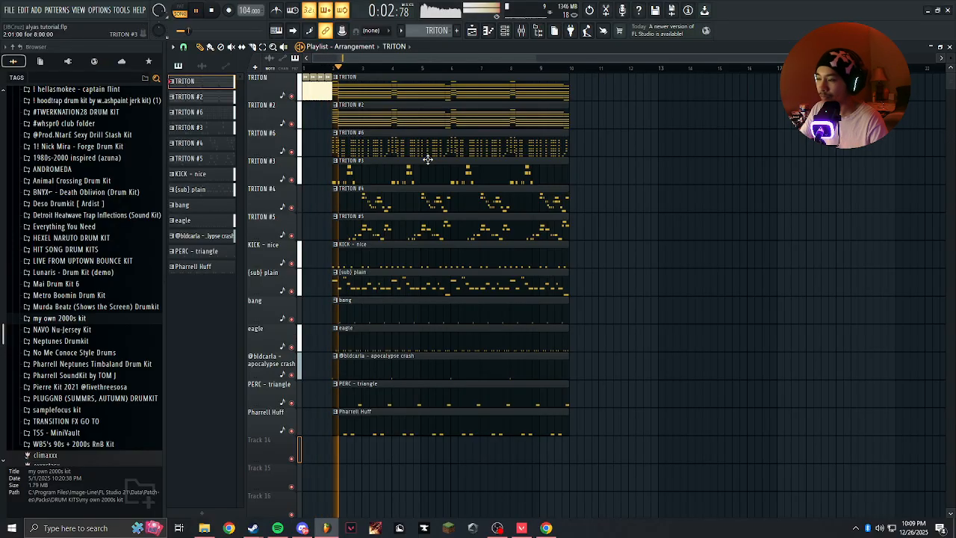
# Stop playback and route the intro audio clip to its own mixer track, insert 15.
pyautogui.scroll(1, 325, 147)
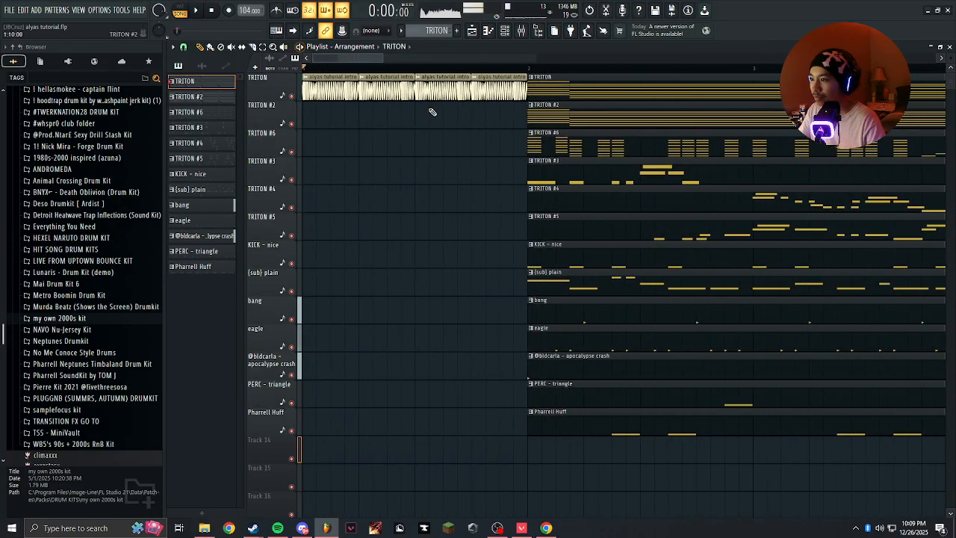
pyautogui.press('space')
pyautogui.doubleClick(440, 94)
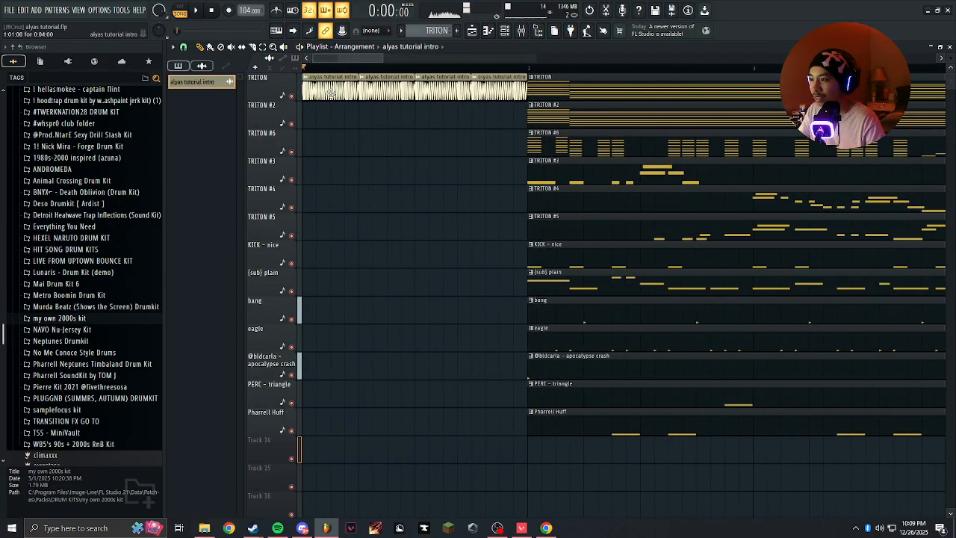
pyautogui.click(478, 174)
pyautogui.click(503, 204)
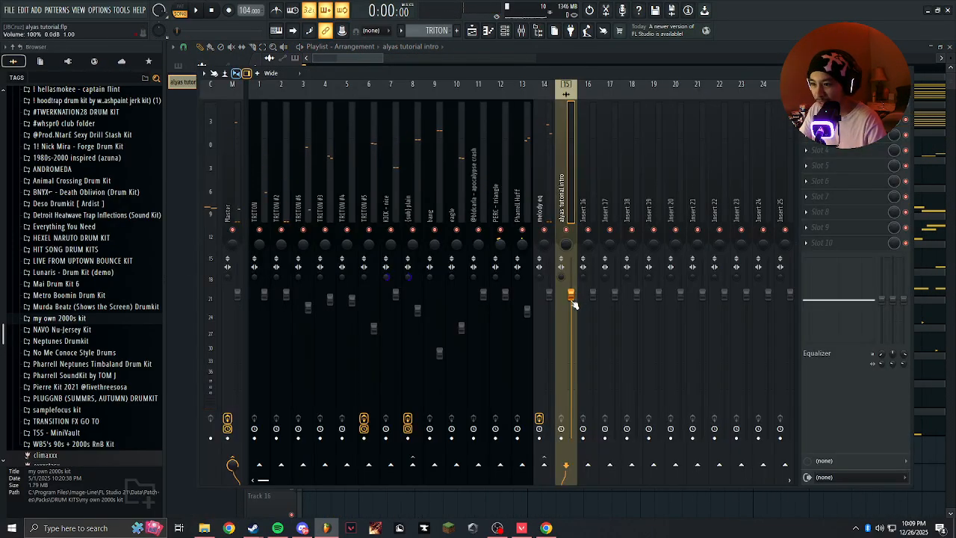
# Lower the intro audio's mixer level to about -1.9 dB (92%) while auditioning it against the beat.
pyautogui.press('space')
pyautogui.moveTo(576, 303); pyautogui.dragTo(577, 308)
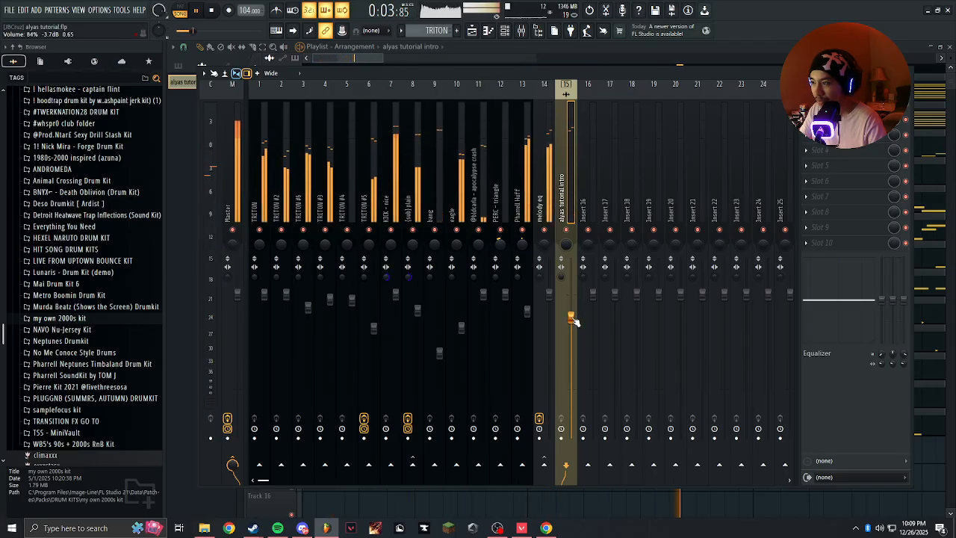
pyautogui.click(225, 182)
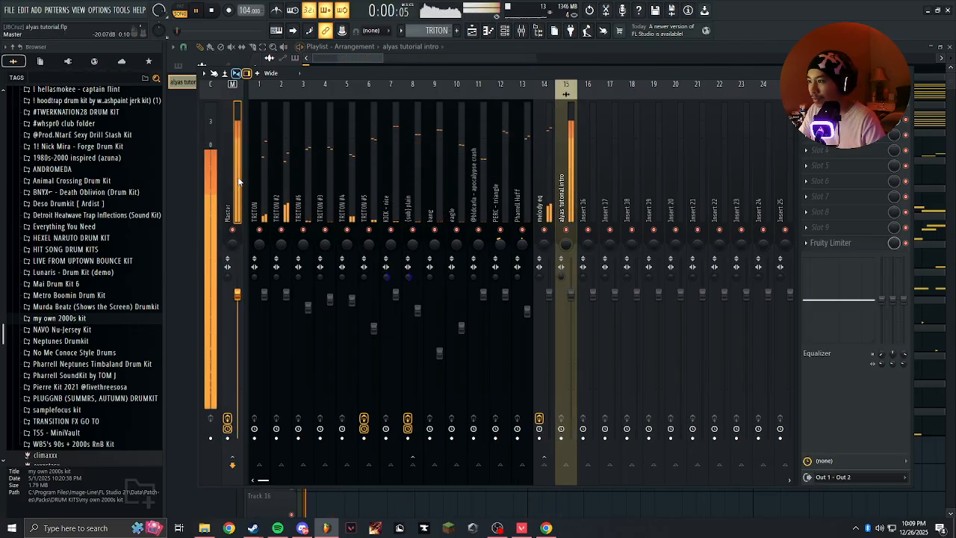
pyautogui.click(566, 172)
pyautogui.press('space')
pyautogui.moveTo(571, 315); pyautogui.dragTo(572, 309)
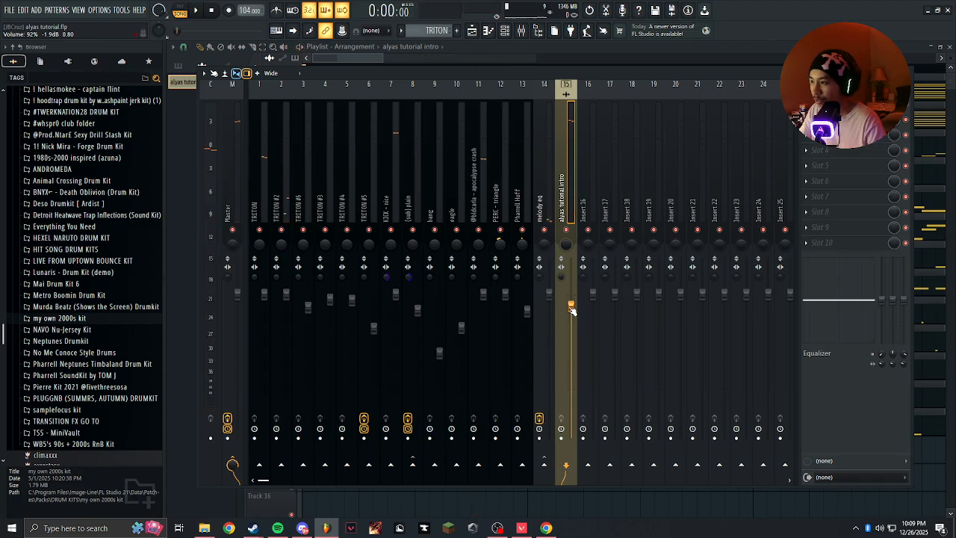
pyautogui.press('space')
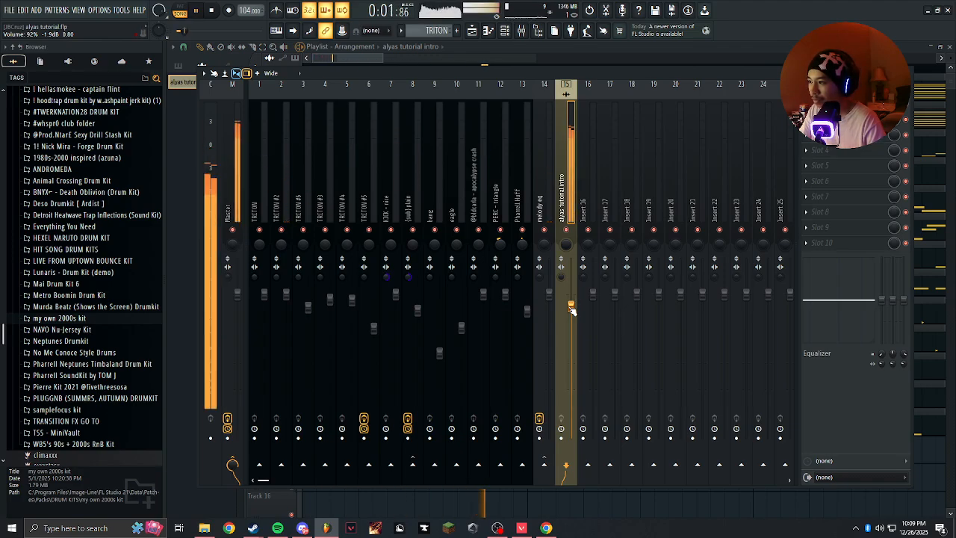
pyautogui.click(905, 73)
pyautogui.click(510, 158)
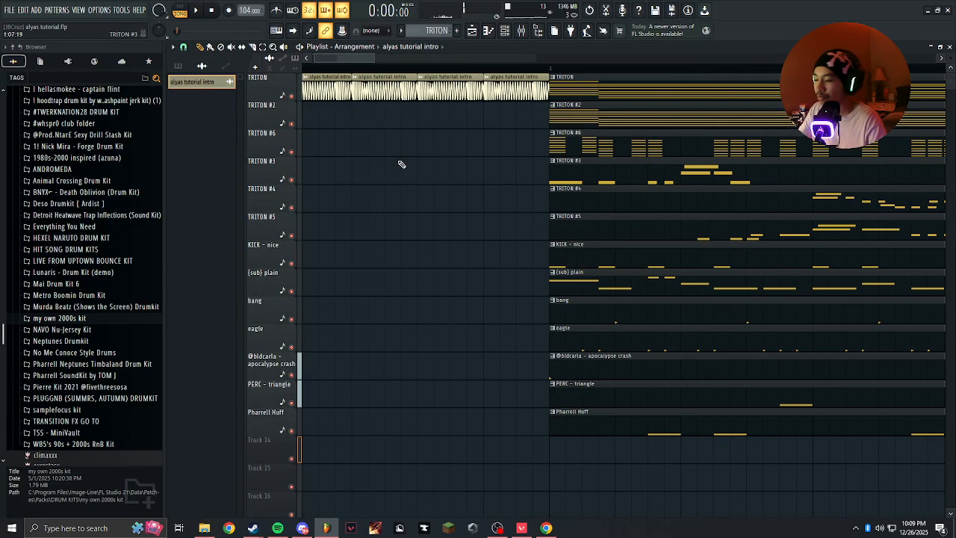
# Add the {fx} chimes (10) sample from the LUXXXURY kit's FX folder to Track 14 at bar 2.
pyautogui.scroll(-1, 338, 94)
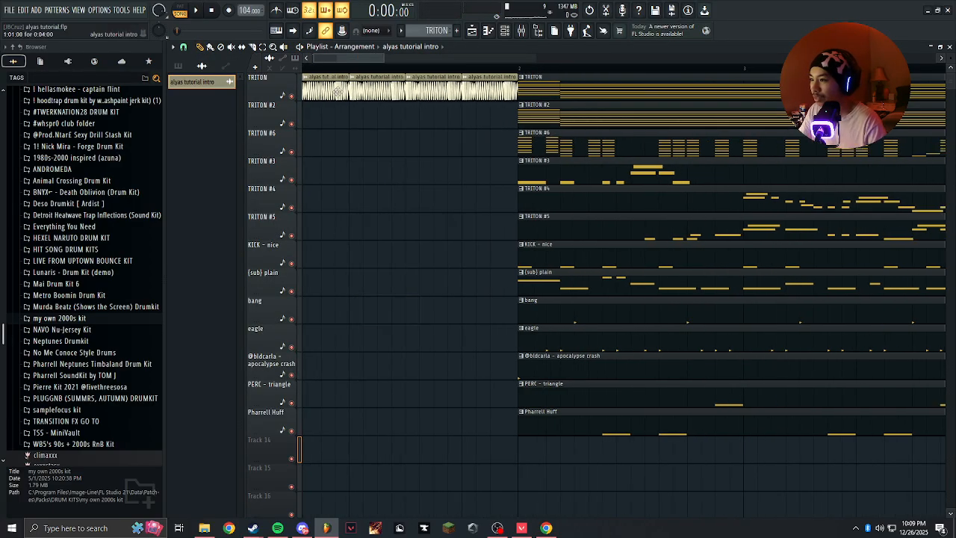
pyautogui.scroll(3, 333, 124)
pyautogui.click(178, 66)
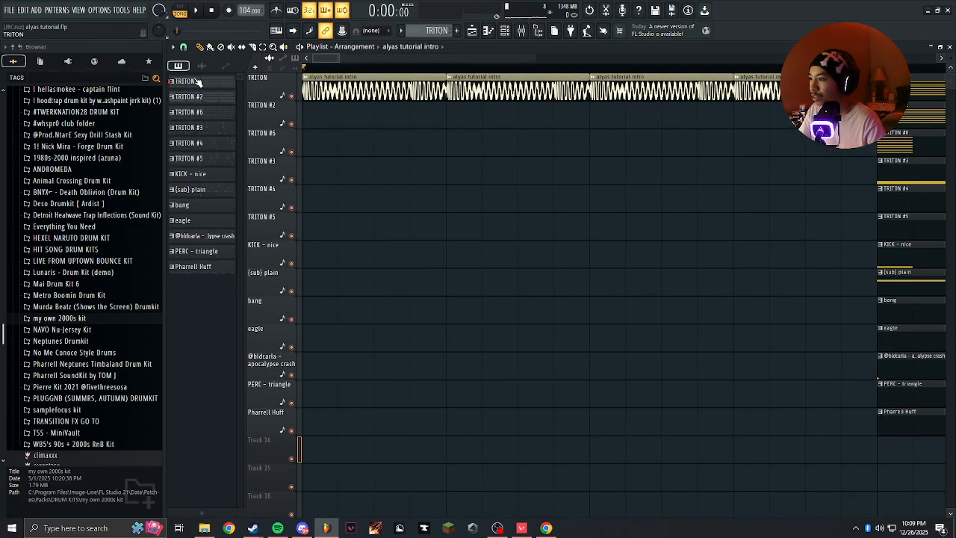
pyautogui.scroll(-2, 441, 234)
pyautogui.scroll(8, 88, 224)
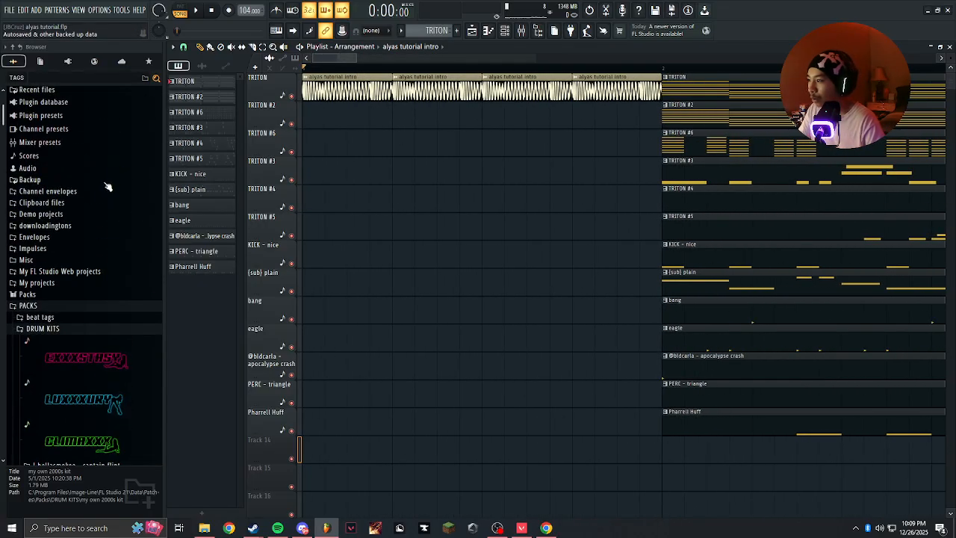
pyautogui.click(73, 328)
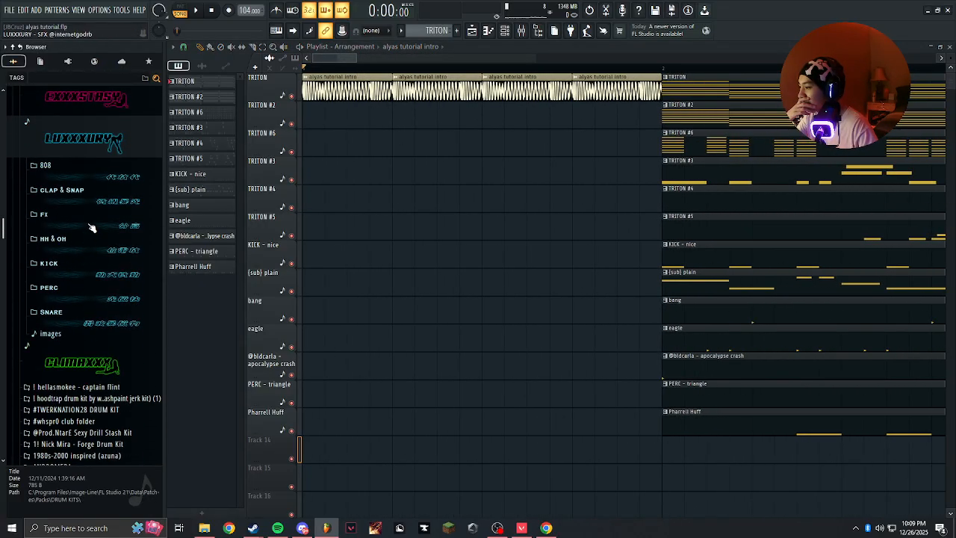
pyautogui.click(90, 226)
pyautogui.scroll(-5, 93, 254)
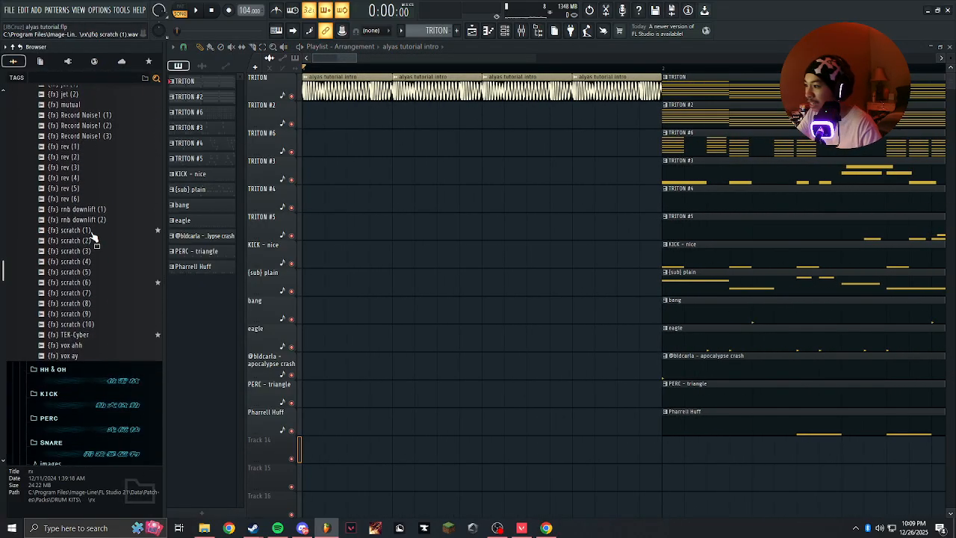
pyautogui.scroll(6, 88, 209)
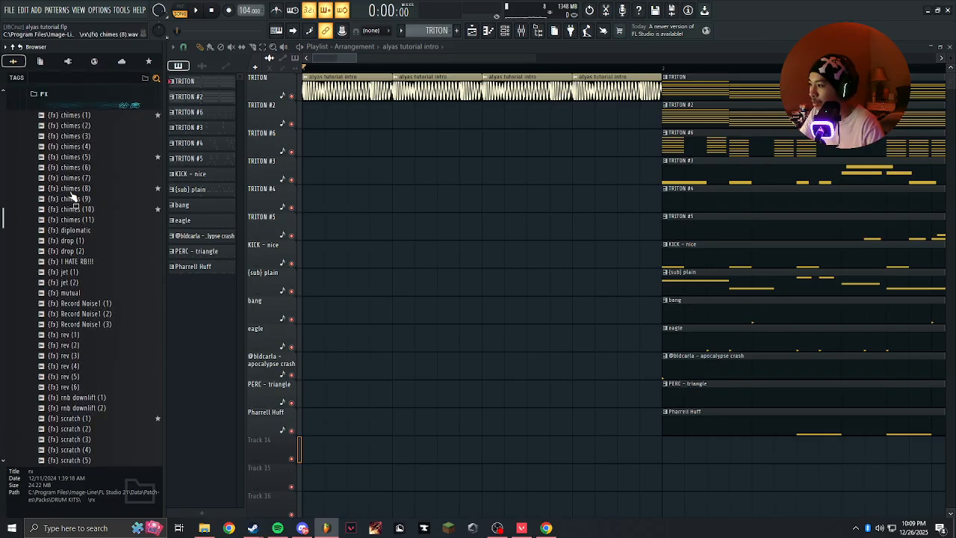
pyautogui.moveTo(64, 211); pyautogui.dragTo(634, 451)
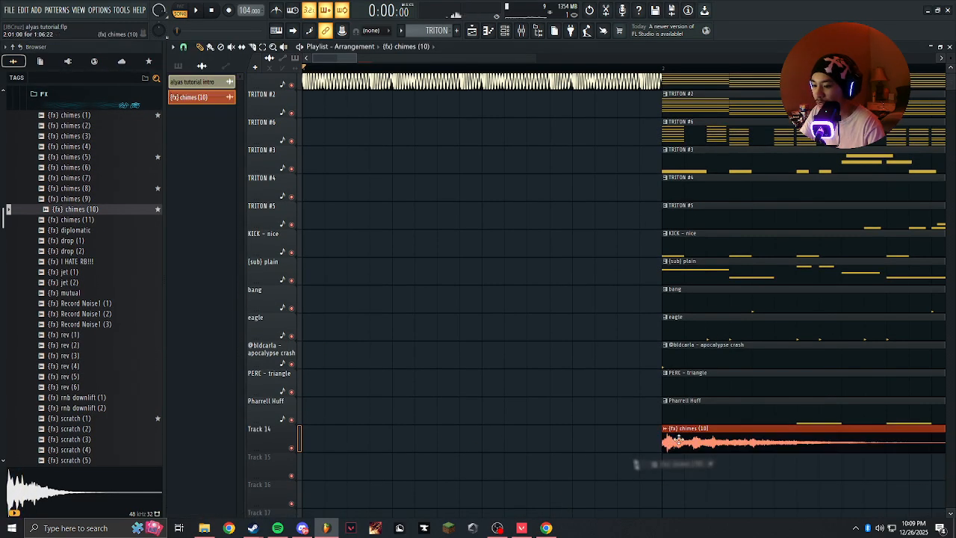
# Move all the pattern clips together with the chimes clip far down the timeline, freeing the bars after the intro.
pyautogui.scroll(-3, 421, 316)
pyautogui.scroll(4, 715, 399)
pyautogui.scroll(-6, 717, 399)
pyautogui.moveTo(440, 490); pyautogui.dragTo(654, 80)
pyautogui.scroll(-4, 389, 216)
pyautogui.scroll(4, 375, 208)
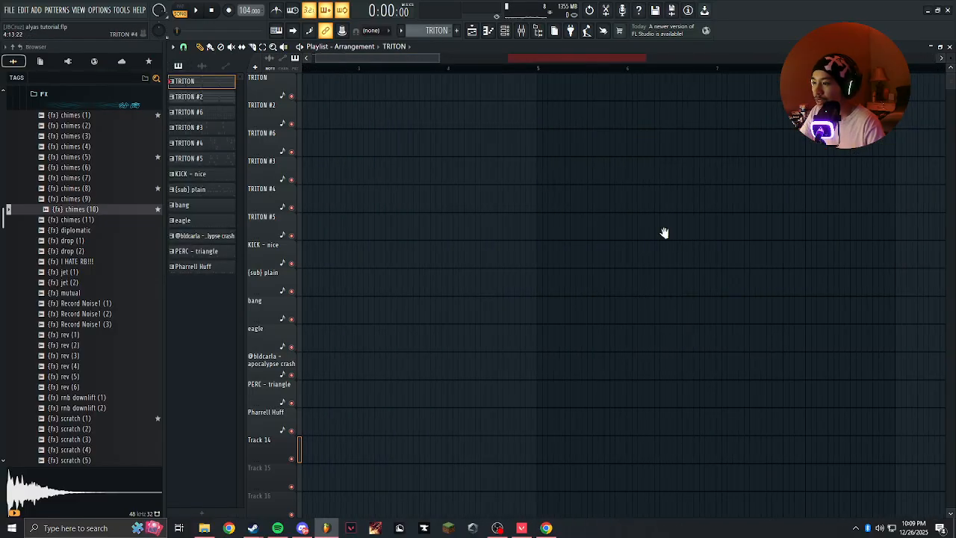
pyautogui.hscroll(-3, 595, 216)
pyautogui.click(482, 221)
pyautogui.rightClick(489, 228)
pyautogui.click(504, 283)
pyautogui.rightClick(503, 287)
pyautogui.scroll(4, 525, 171)
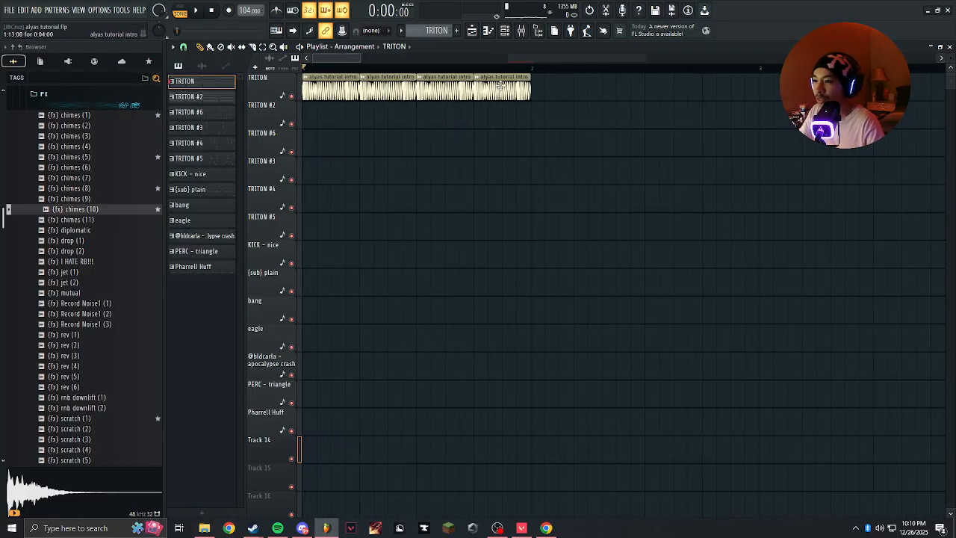
# Move the last three intro audio clips to start halfway through bar 2, leaving the first one at bar 1.
pyautogui.moveTo(513, 75); pyautogui.dragTo(673, 88)
pyautogui.moveTo(493, 200); pyautogui.dragTo(494, 219)
pyautogui.rightClick(499, 218)
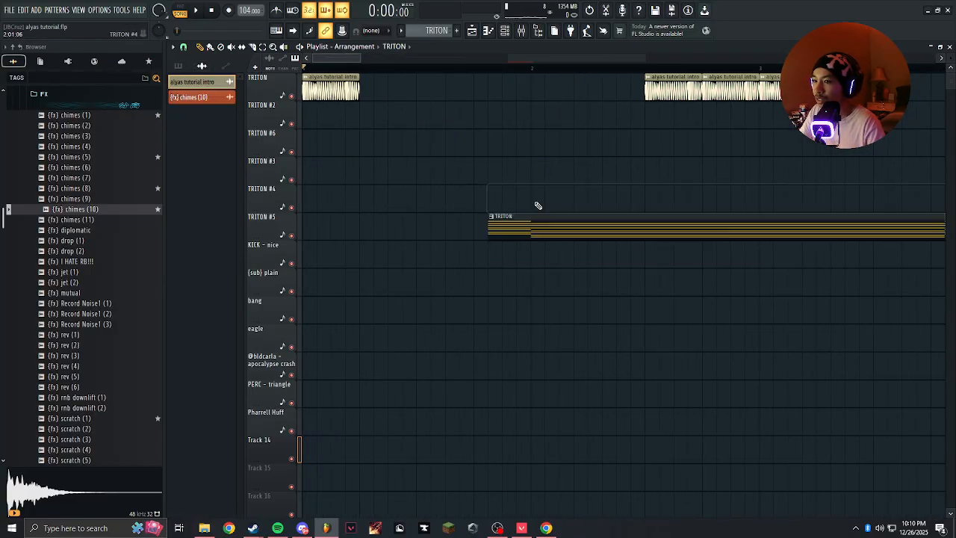
# Add the {fx} scratch (1) sample on the TRITON #2 track at step 5 of bar 1, directly after the first intro clip.
pyautogui.scroll(-6, 64, 197)
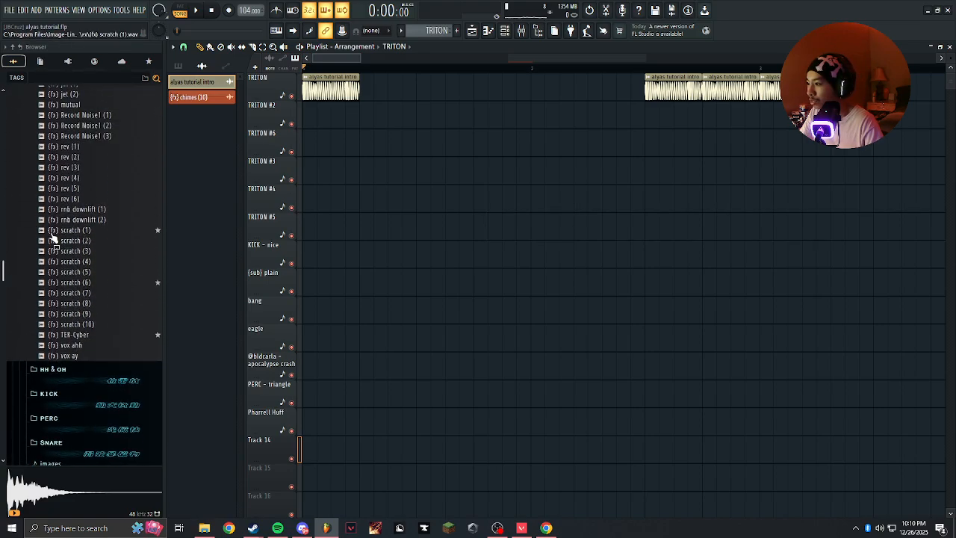
pyautogui.moveTo(71, 220); pyautogui.dragTo(164, 236)
pyautogui.moveTo(54, 232); pyautogui.dragTo(213, 224)
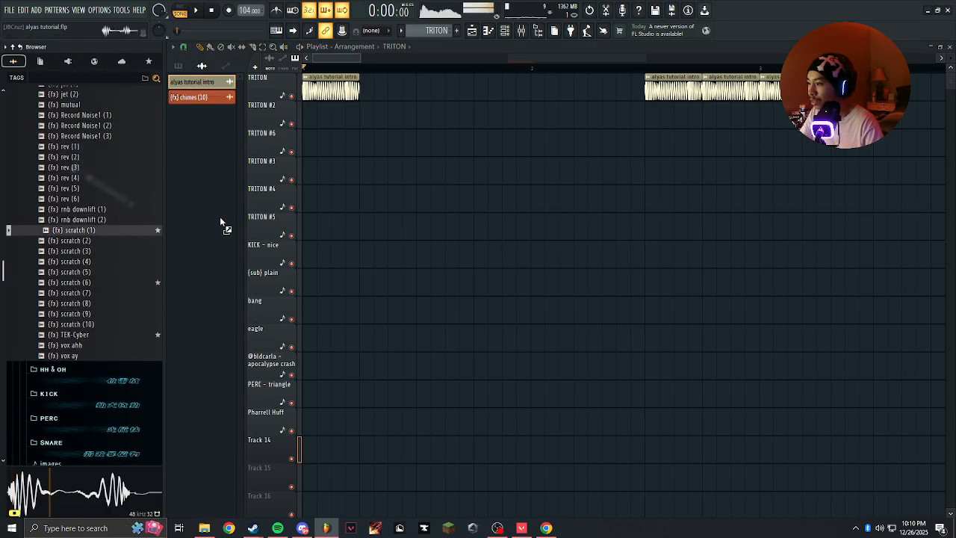
pyautogui.moveTo(381, 188); pyautogui.dragTo(486, 106)
pyautogui.click(450, 68)
pyautogui.scroll(3, 366, 71)
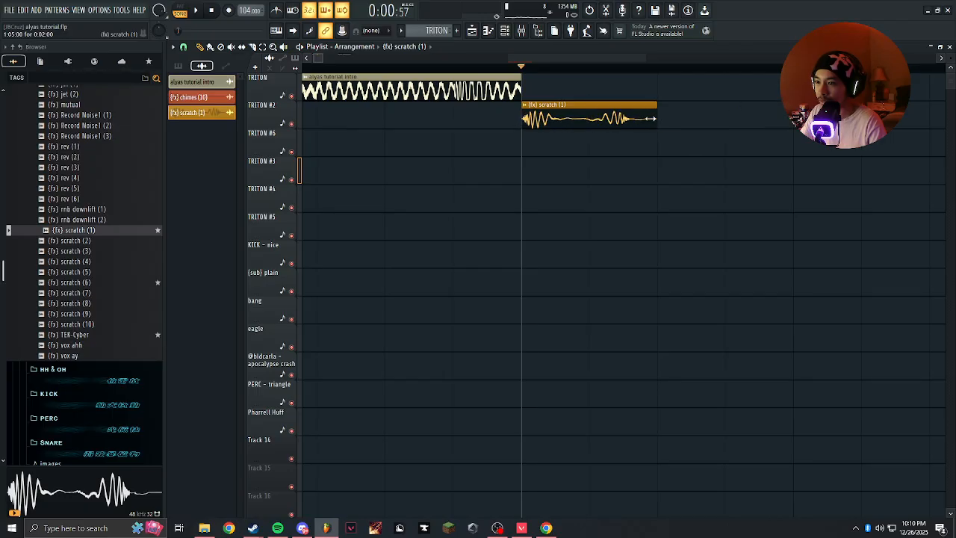
# Stretch the scratch clip to a length of 0:01:17, comparing different lengths by ear.
pyautogui.moveTo(652, 118); pyautogui.dragTo(722, 114)
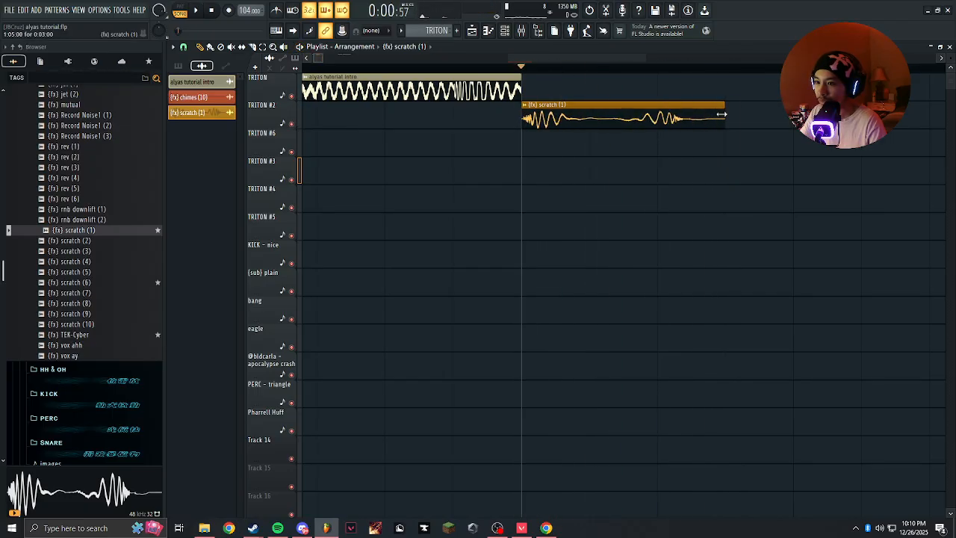
pyautogui.press('space')
pyautogui.press('space')
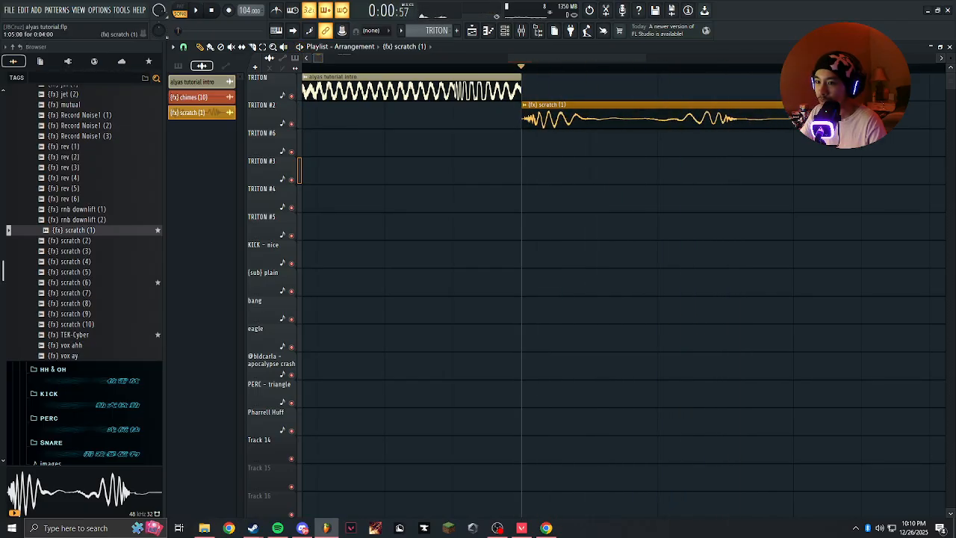
pyautogui.moveTo(789, 118); pyautogui.dragTo(630, 119)
pyautogui.doubleClick(654, 117)
pyautogui.click(531, 233)
pyautogui.click(537, 184)
pyautogui.moveTo(654, 117)
pyautogui.mouseDown()
pyautogui.moveTo(787, 118)
pyautogui.moveTo(638, 118)
pyautogui.mouseUp()
pyautogui.press('space')
pyautogui.press('space')
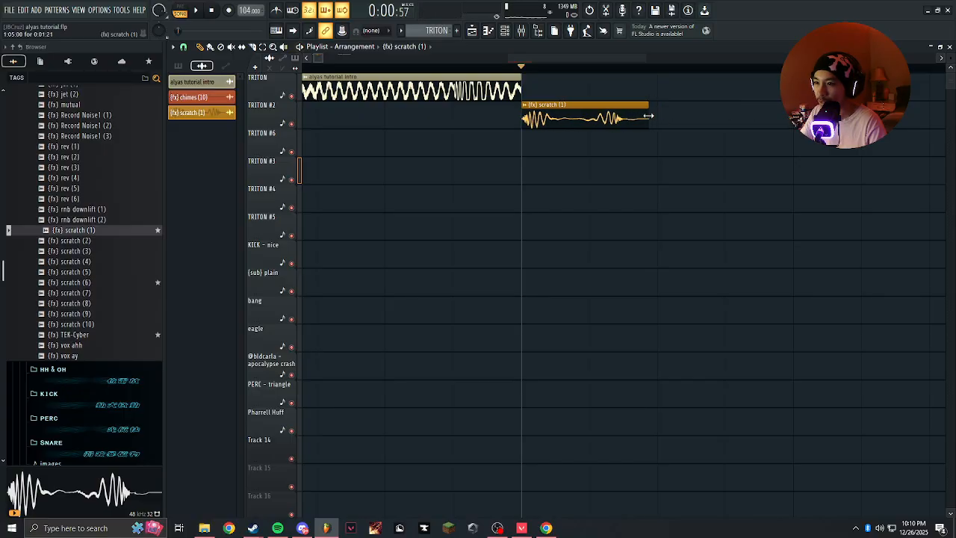
pyautogui.press('space')
pyautogui.press('space')
pyautogui.press('space')
pyautogui.press('space')
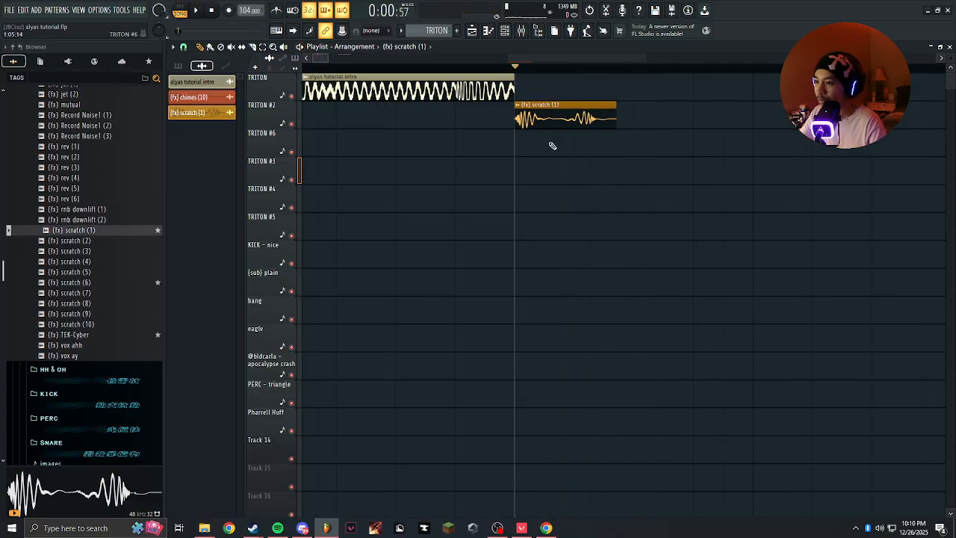
# Shorten the first intro clip to two steps and move the scratch clip directly after it.
pyautogui.scroll(-3, 402, 69)
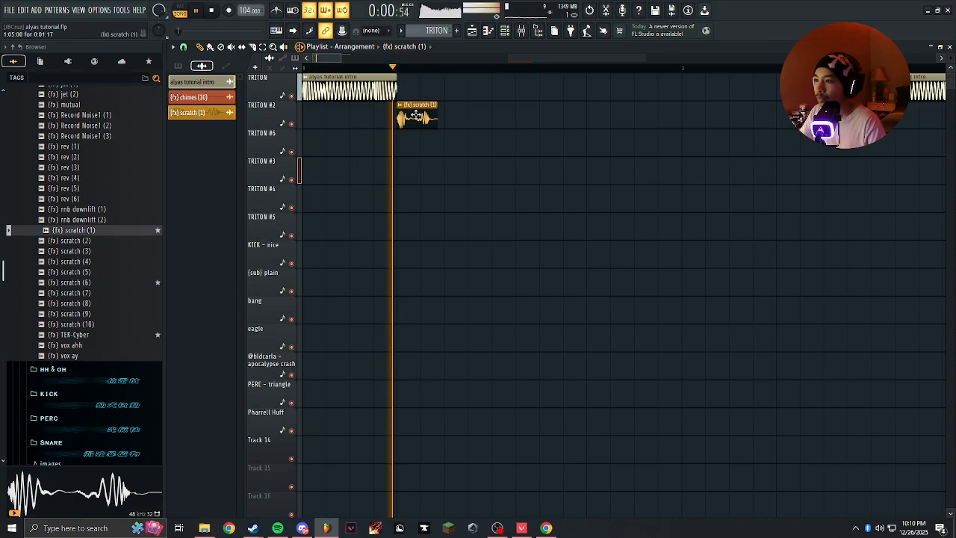
pyautogui.press('space')
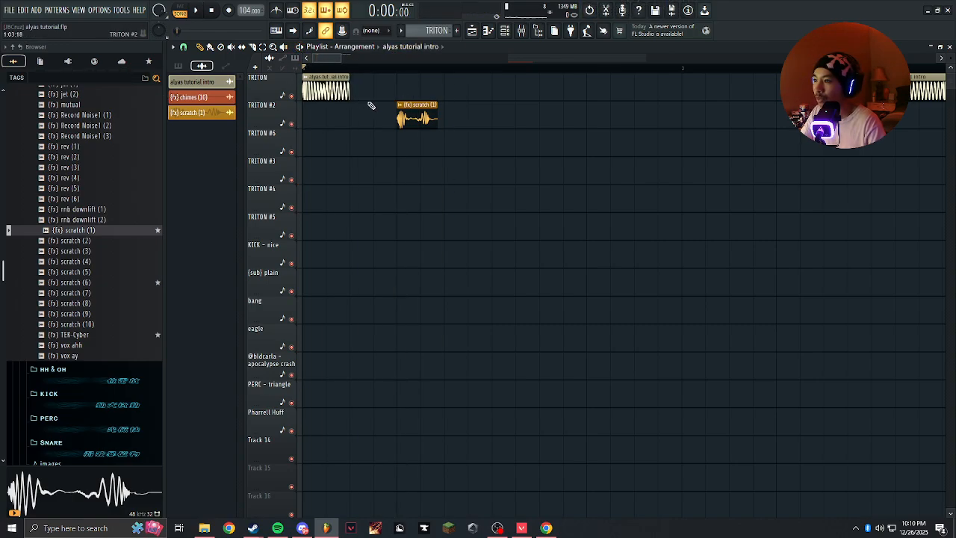
pyautogui.moveTo(352, 107); pyautogui.dragTo(431, 163)
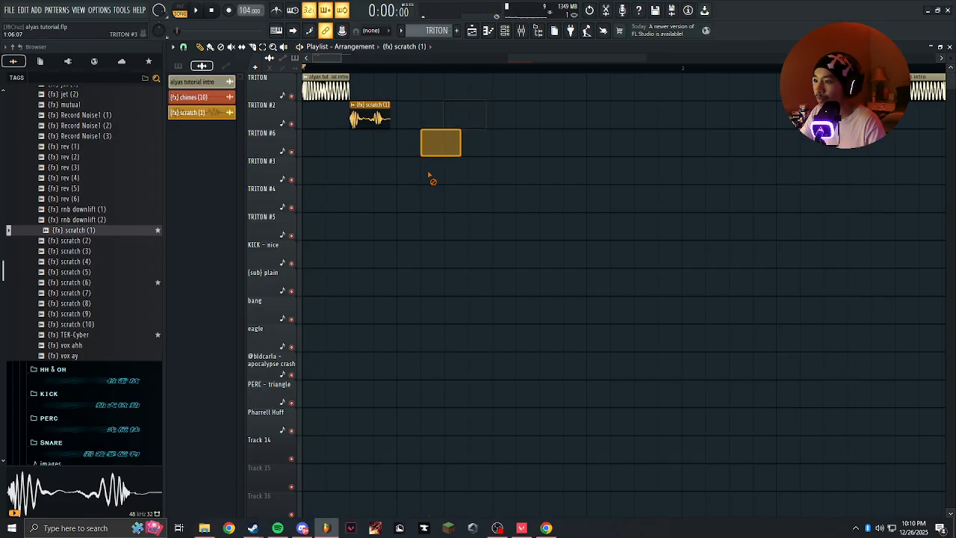
# Place a second scratch clip at step 7 of bar 1 and audition it.
pyautogui.click(446, 118)
pyautogui.rightClick(433, 152)
pyautogui.press('space')
pyautogui.press('space')
# Place a copy of the two-step intro clip at step 9 of bar 1 and a scratch clip at step 11.
pyautogui.click(327, 90)
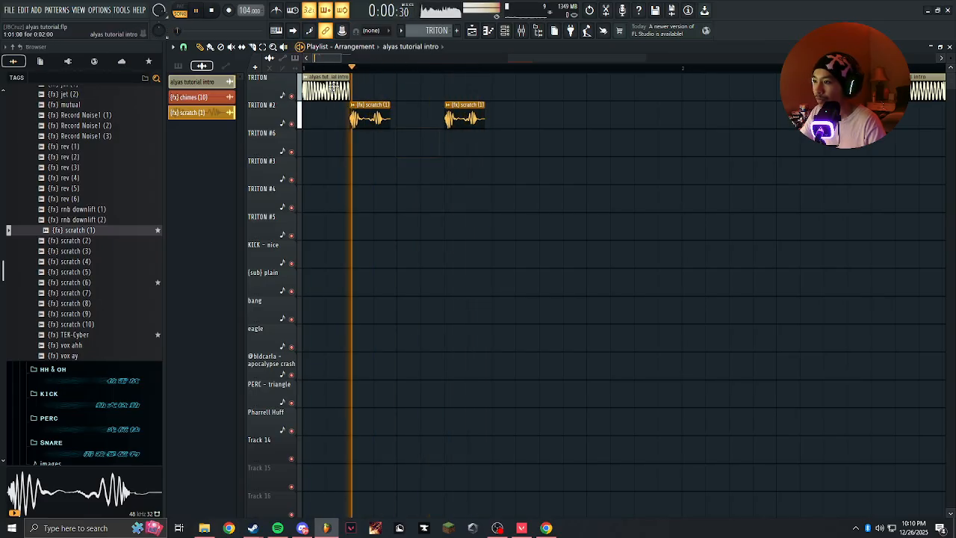
pyautogui.click(507, 96)
pyautogui.press('space')
# Audition the chopped intro and delete the scratch clip at step 7 of bar 1.
pyautogui.press('space')
pyautogui.click(460, 117)
pyautogui.click(564, 115)
pyautogui.moveTo(562, 114); pyautogui.dragTo(540, 114)
pyautogui.click(452, 166)
pyautogui.rightClick(452, 166)
pyautogui.scroll(-3, 514, 121)
pyautogui.press('space')
pyautogui.press('space')
pyautogui.rightClick(375, 122)
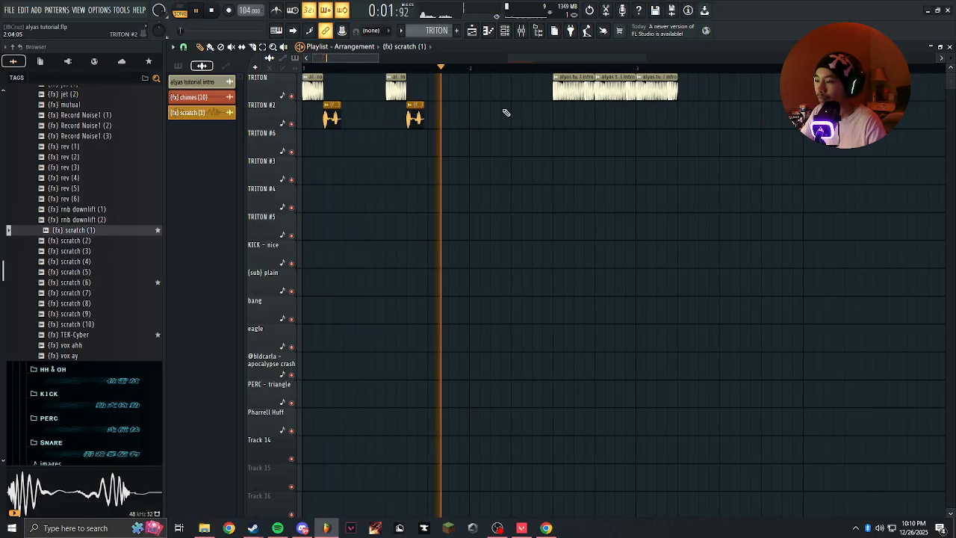
# Try an extra scratch clip between the two intro chops in bar 1, audition it, and remove it.
pyautogui.keyDown('ctrl'); pyautogui.scroll(3, 335, 98); pyautogui.keyUp('ctrl')
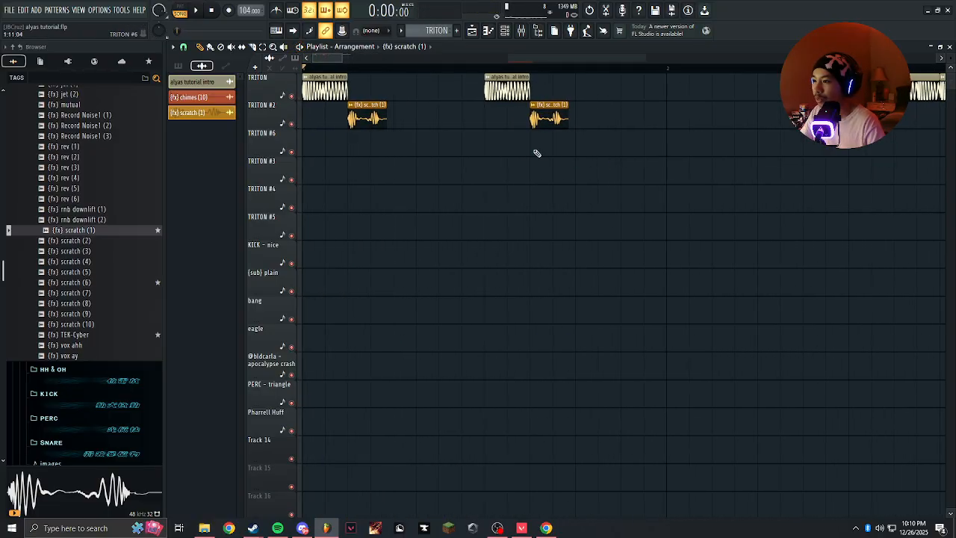
pyautogui.click(422, 121)
pyautogui.rightClick(431, 117)
pyautogui.click(442, 119)
pyautogui.click(420, 153)
pyautogui.rightClick(419, 156)
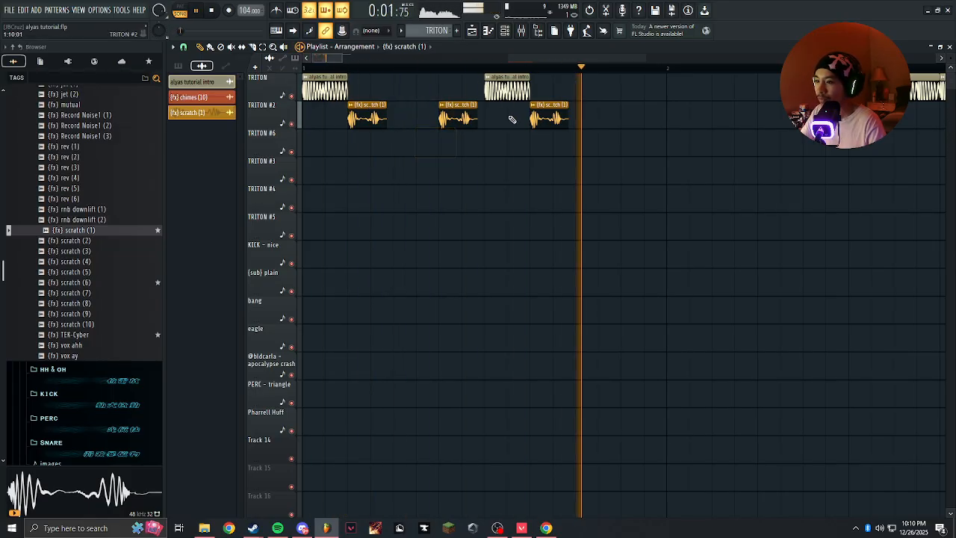
pyautogui.rightClick(458, 117)
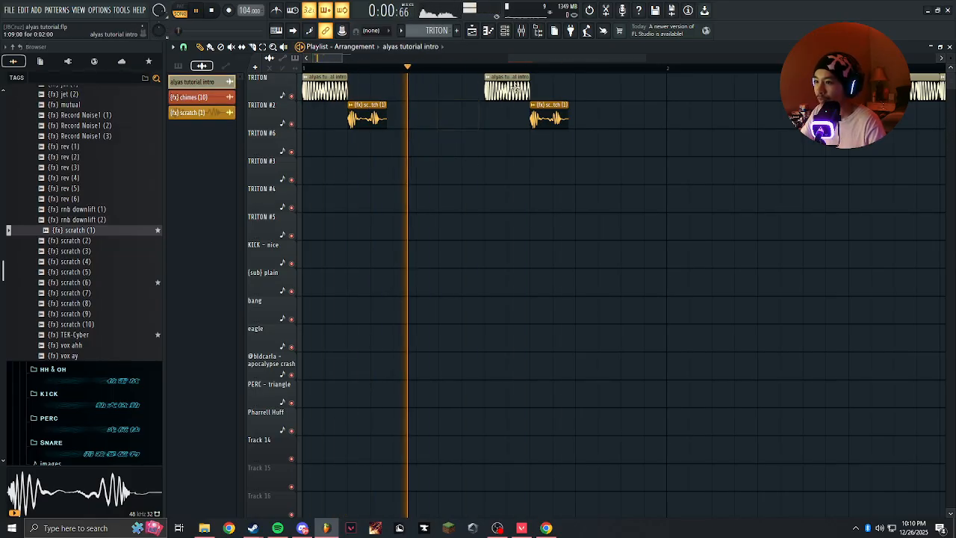
# Fill bar 2 with two-step intro clips at steps 1, 5 and 9, each followed by a scratch clip, and delete the leftover full-length intro clips.
pyautogui.click(678, 95)
pyautogui.click(769, 101)
pyautogui.hscroll(3, 652, 126)
pyautogui.hscroll(3, 642, 125)
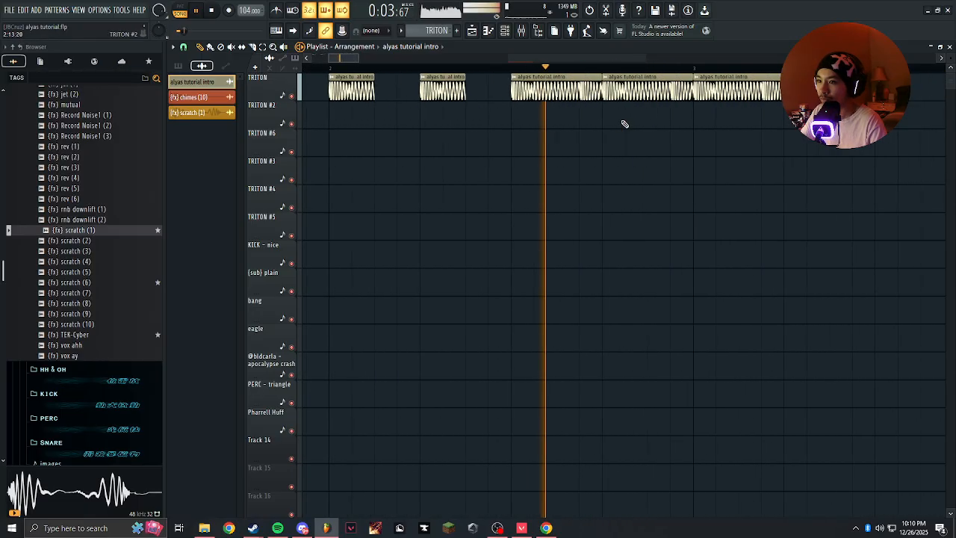
pyautogui.scroll(-3, 625, 124)
pyautogui.rightClick(667, 90)
pyautogui.rightClick(631, 91)
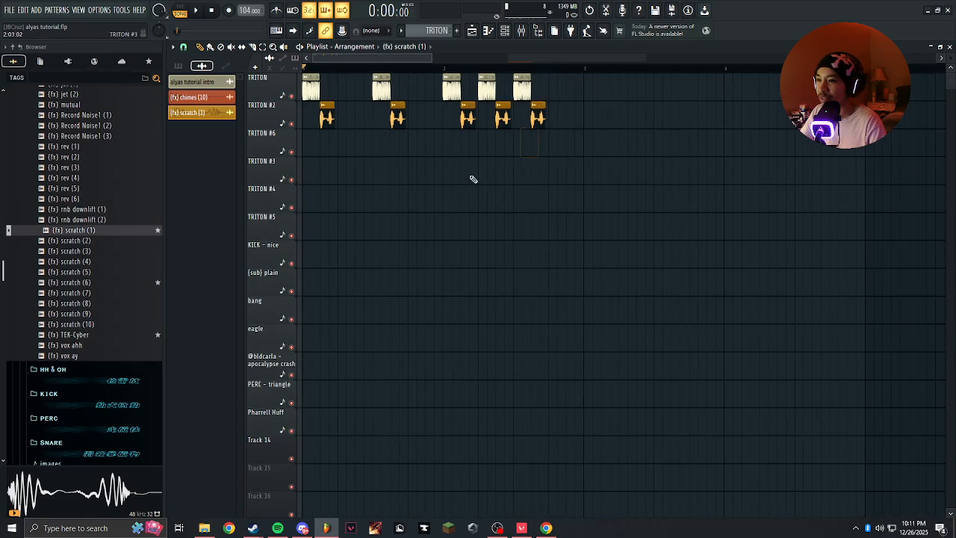
# Move all the pattern clips and the chimes clip back so they start at step 15 of bar 2, after the chopped intro.
pyautogui.scroll(-5, 522, 149)
pyautogui.moveTo(536, 74); pyautogui.dragTo(506, 450)
pyautogui.moveTo(576, 102); pyautogui.dragTo(626, 140)
pyautogui.scroll(5, 360, 105)
pyautogui.scroll(-3, 626, 140)
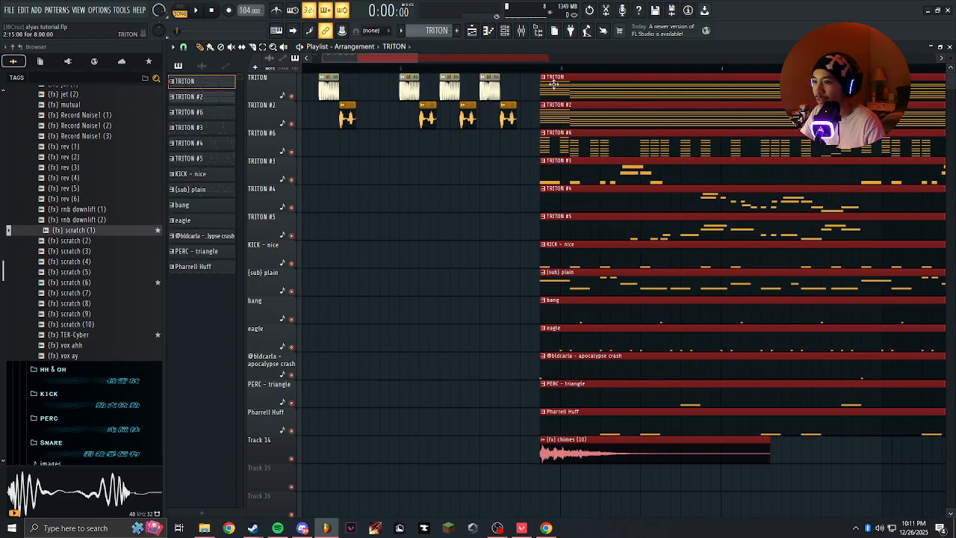
# Move the pattern clips and chimes clip to start at bar 3, and add scratch clips at steps 13 and 15 of bar 2.
pyautogui.scroll(-3, 535, 143)
pyautogui.scroll(5, 362, 171)
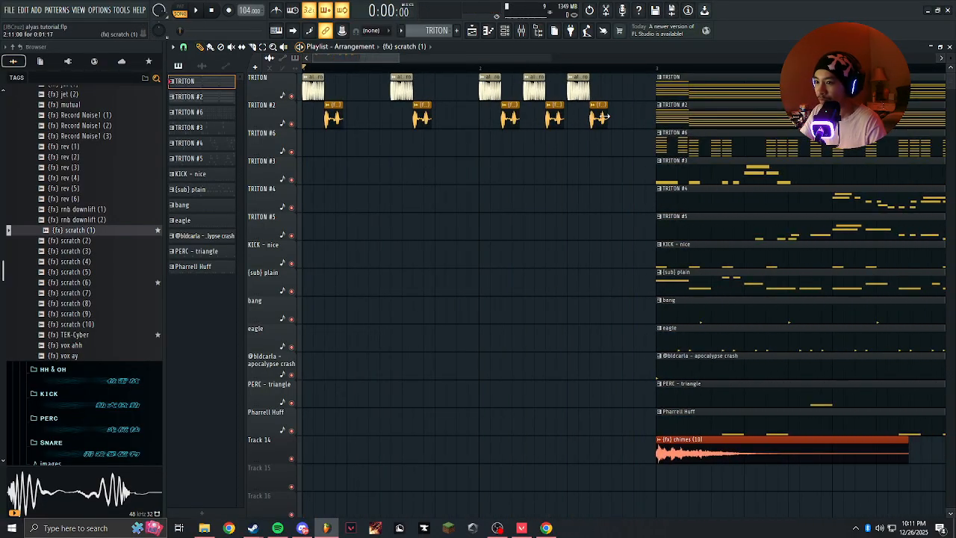
pyautogui.press('space')
pyautogui.scroll(-3, 635, 130)
pyautogui.scroll(-4, 425, 196)
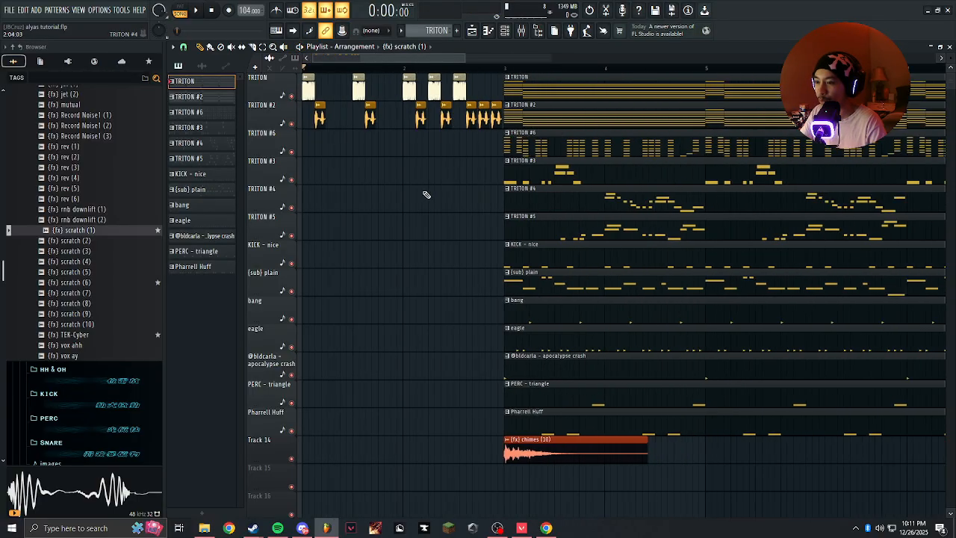
# Listen to the scratched intro running into the beat at bar 3.
pyautogui.scroll(5, 325, 171)
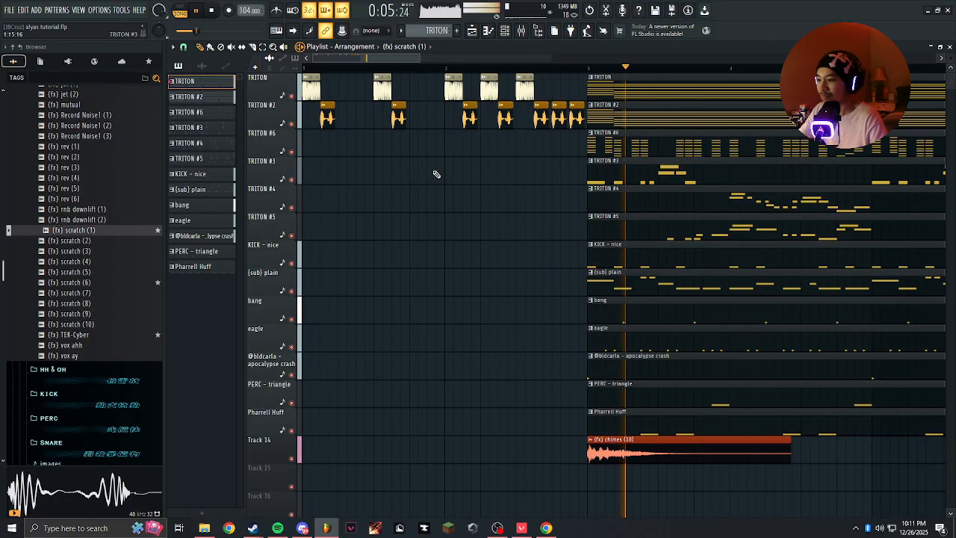
pyautogui.scroll(-6, 331, 230)
pyautogui.scroll(5, 352, 247)
pyautogui.scroll(4, 91, 218)
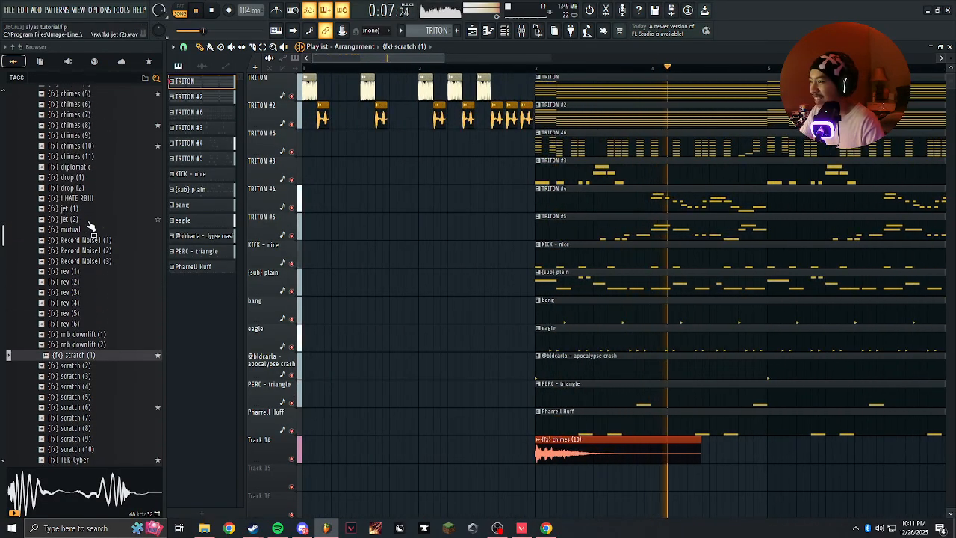
# Stop playback, collapse the FX and drum kit folders, and open the beat tags folder under PACKS.
pyautogui.scroll(10, 92, 217)
pyautogui.click(44, 218)
pyautogui.press('space')
pyautogui.scroll(3, 376, 267)
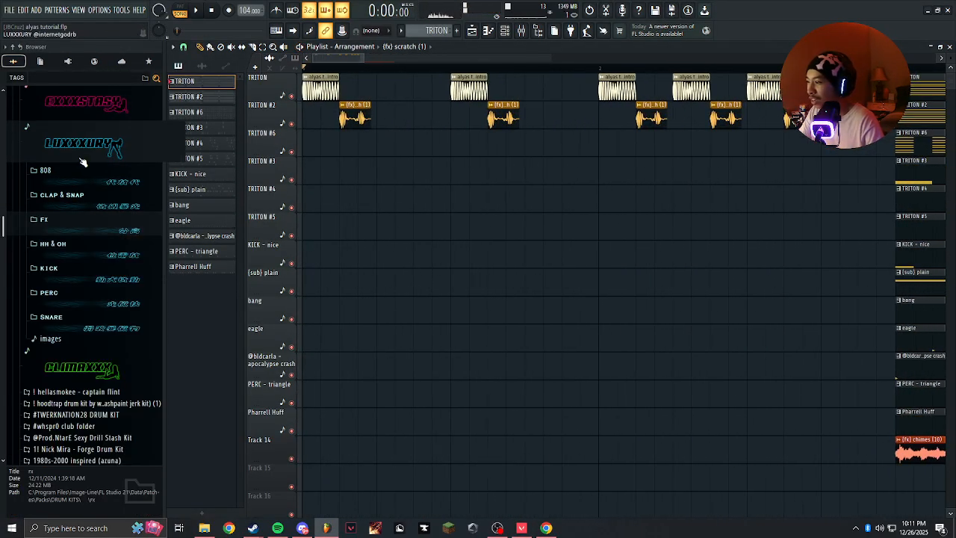
pyautogui.scroll(4, 71, 194)
pyautogui.click(44, 197)
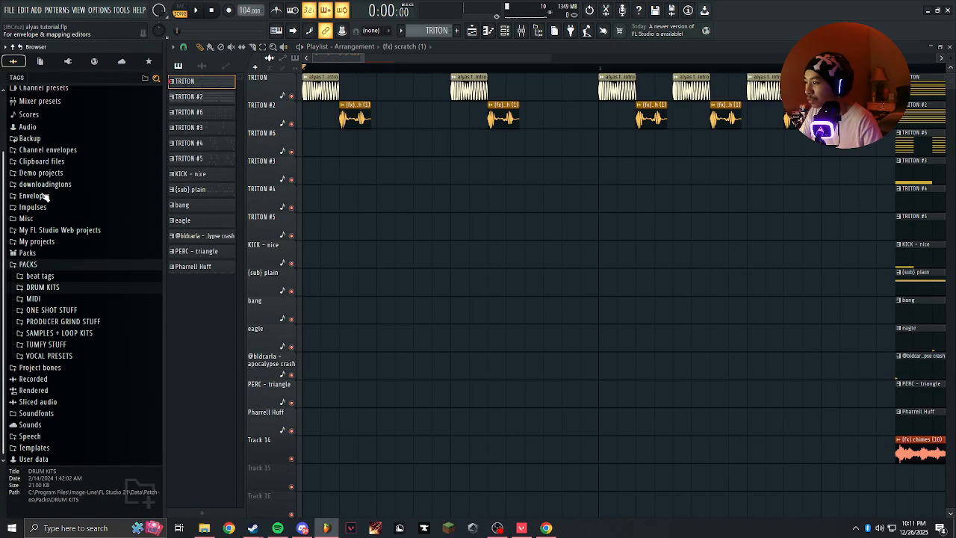
pyautogui.click(54, 287)
pyautogui.click(45, 276)
pyautogui.scroll(-4, 52, 262)
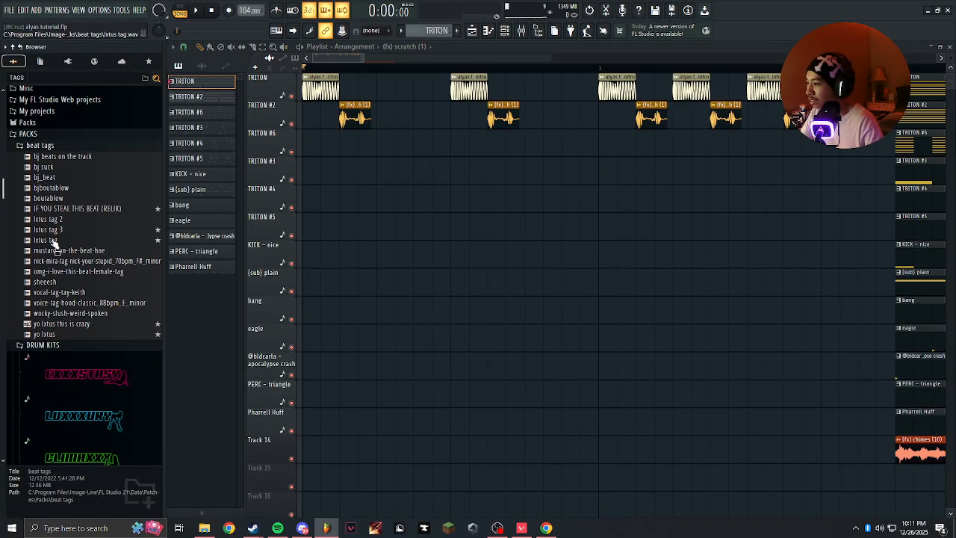
# Add the lxtus tag 3 sample to Track 15 and align its clip with the start of bar 1.
pyautogui.moveTo(49, 231); pyautogui.dragTo(398, 480)
pyautogui.scroll(-2, 389, 418)
pyautogui.scroll(1, 448, 373)
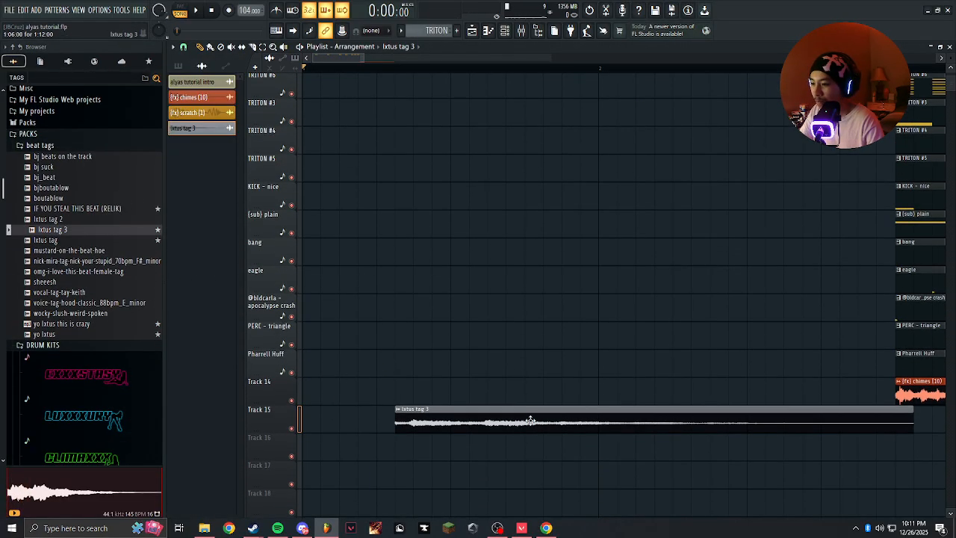
pyautogui.moveTo(533, 421); pyautogui.dragTo(433, 444)
pyautogui.scroll(3, 306, 351)
pyautogui.scroll(-2, 351, 284)
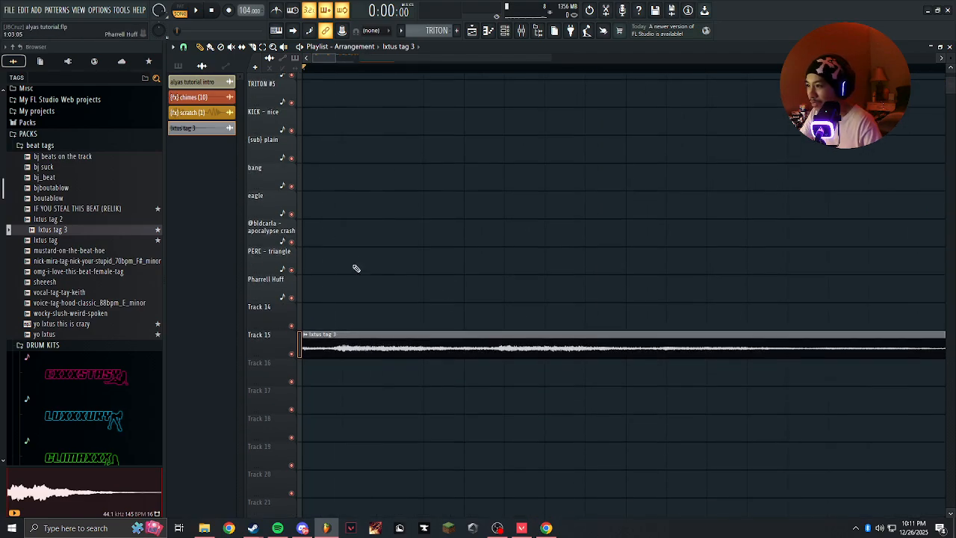
# Normalize the lxtus tag 3 sample in its channel settings.
pyautogui.doubleClick(399, 335)
pyautogui.click(334, 197)
pyautogui.click(447, 91)
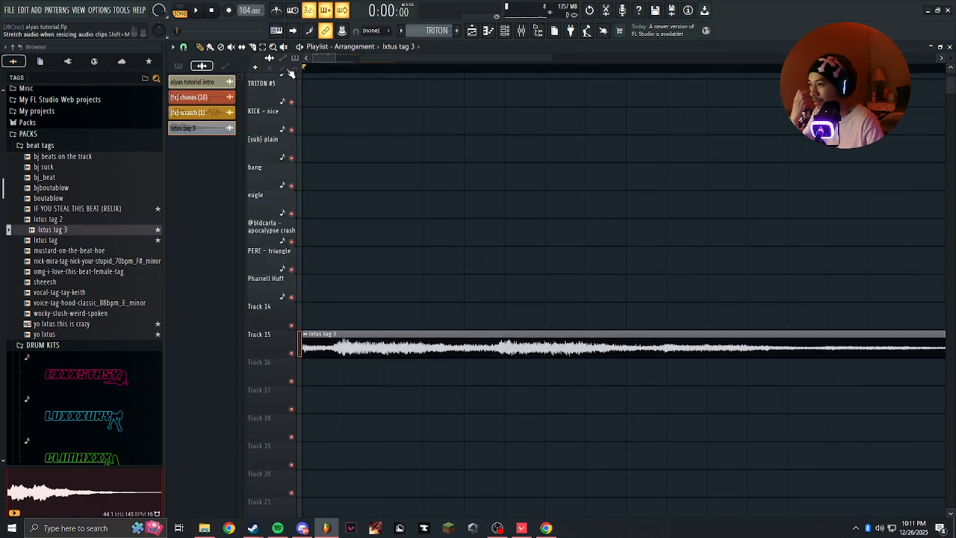
# Slip the lxtus tag 3 audio earlier within its clip to skip the quiet lead-in, and give the clip a long fade-out.
pyautogui.press('s')
pyautogui.scroll(3, 344, 333)
pyautogui.moveTo(453, 352); pyautogui.dragTo(407, 357)
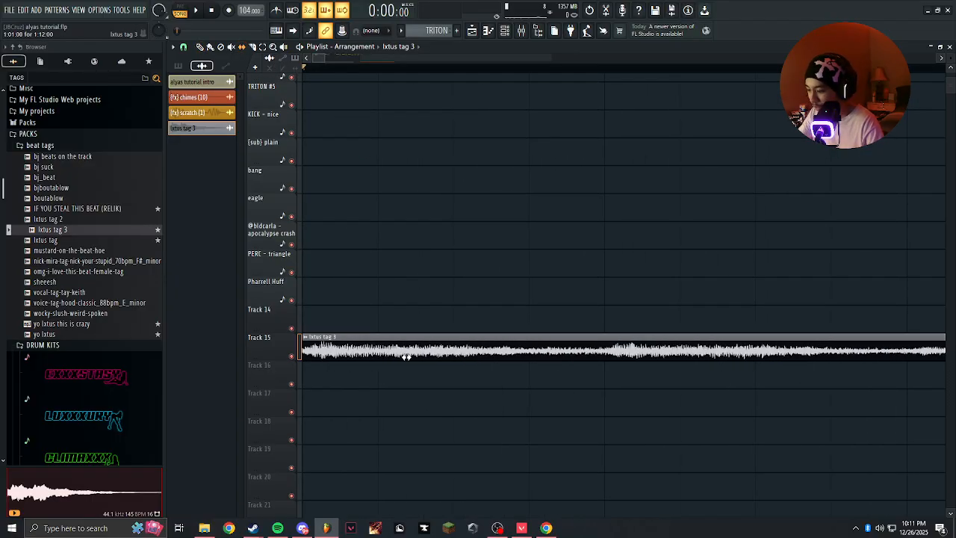
pyautogui.scroll(-4, 394, 328)
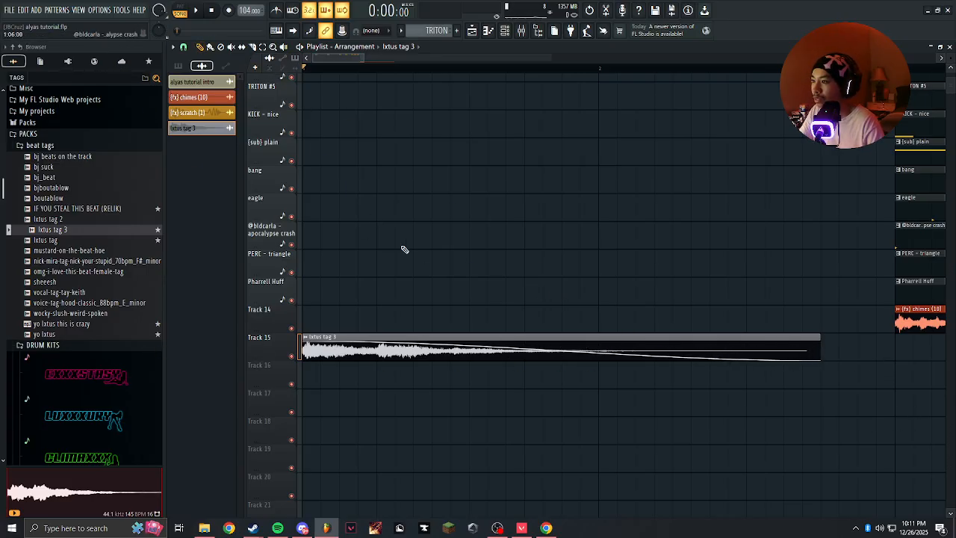
# Audition the tag over the intro, delete its clip, and place it again at step 3 of bar 1 on Track 15.
pyautogui.scroll(-3, 394, 243)
pyautogui.press('space')
pyautogui.scroll(2, 327, 304)
pyautogui.rightClick(409, 336)
pyautogui.scroll(2, 307, 308)
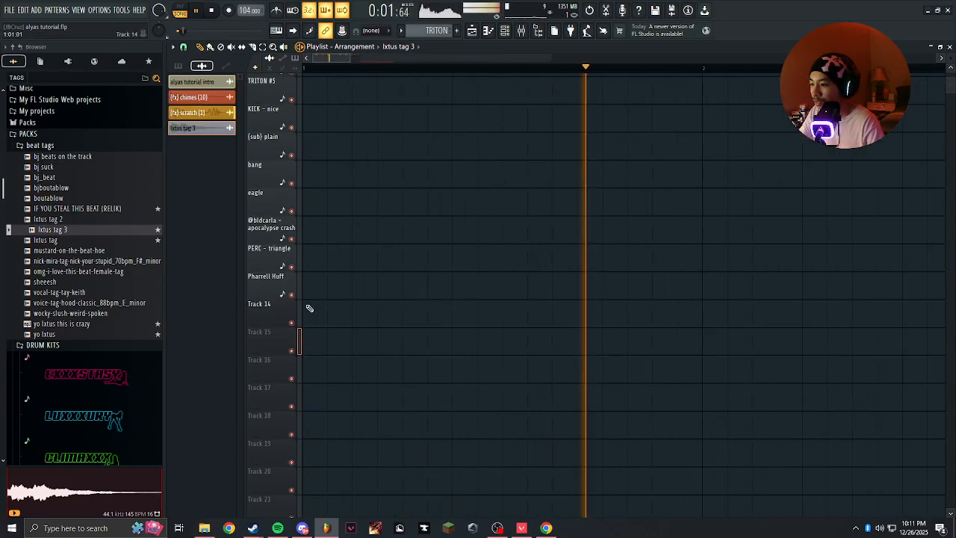
pyautogui.click(354, 342)
pyautogui.scroll(-1, 463, 337)
pyautogui.scroll(-2, 463, 337)
pyautogui.scroll(1, 634, 246)
pyautogui.press('space')
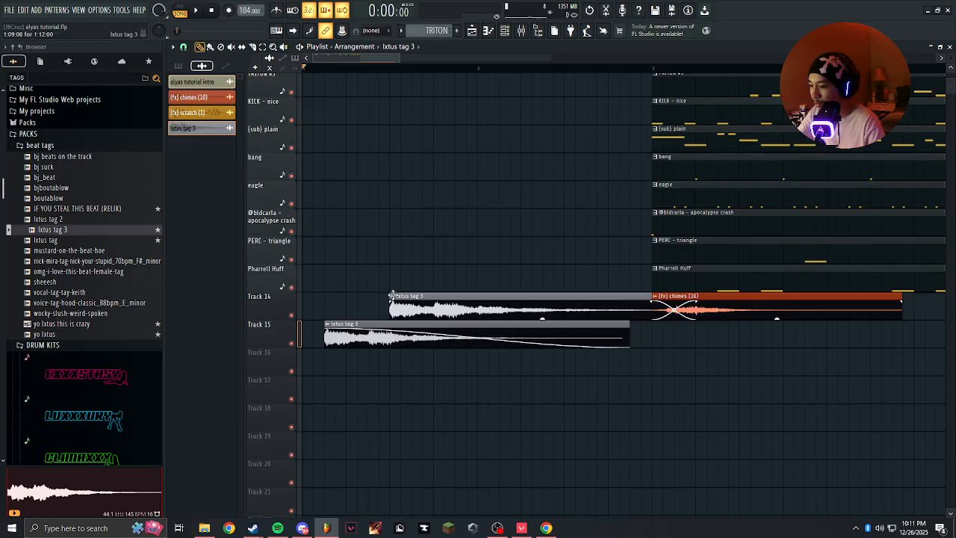
# Try a second lxtus tag 3 clip on Track 14 ahead of the chimes clip and remove it.
pyautogui.scroll(-3, 381, 296)
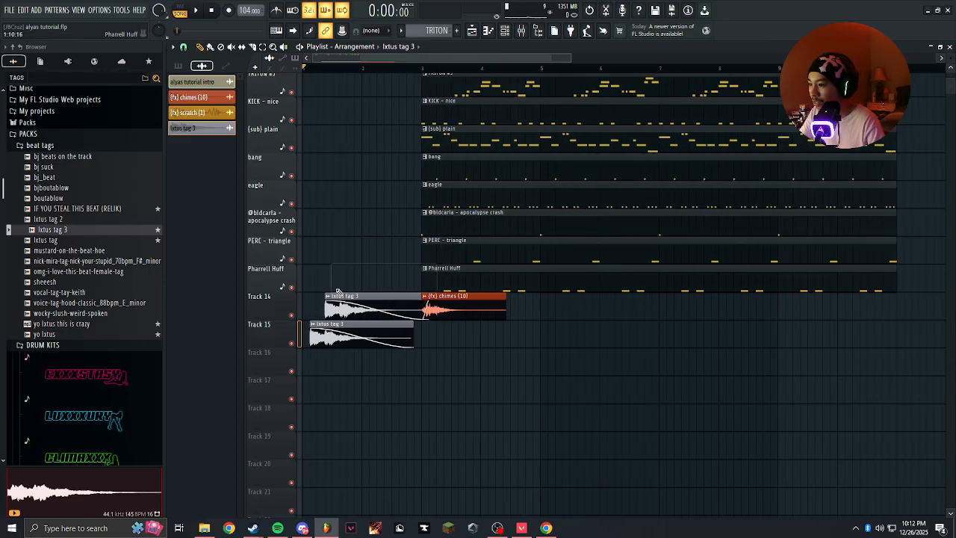
pyautogui.scroll(2, 333, 259)
pyautogui.scroll(-3, 335, 248)
# Audition the tagged intro into the beat, and delete the TRITON #5 clip from the section starting at bar 3.
pyautogui.press('space')
pyautogui.scroll(2, 330, 240)
pyautogui.scroll(4, 333, 240)
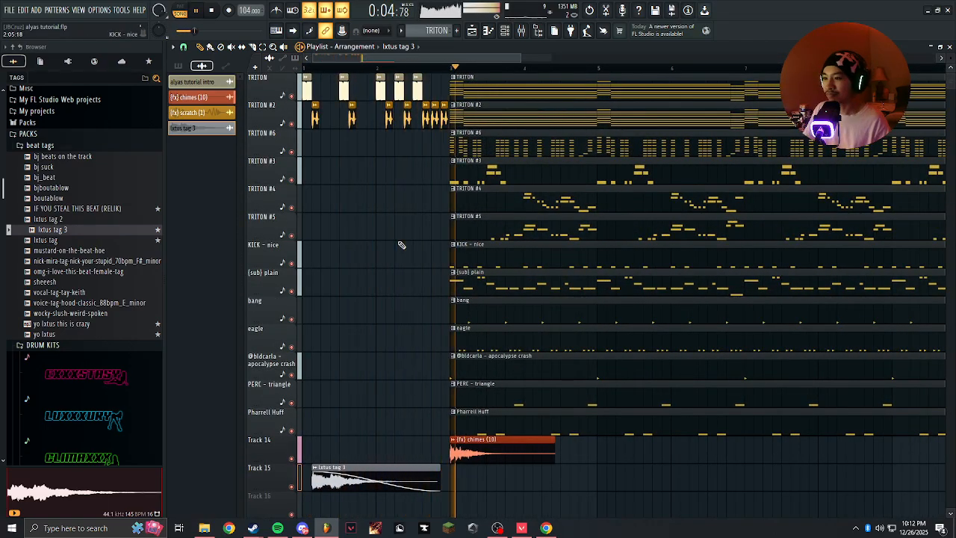
pyautogui.scroll(-4, 403, 243)
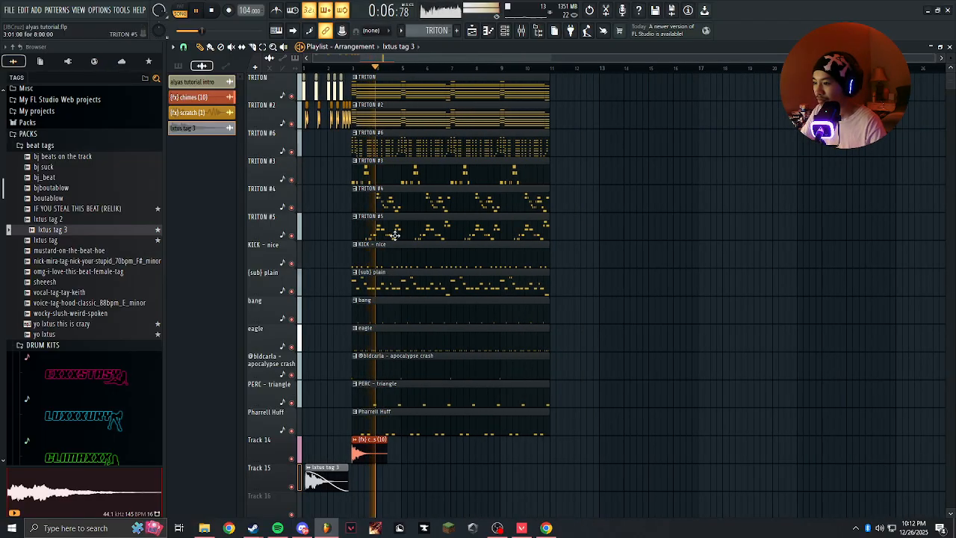
pyautogui.press('space')
pyautogui.scroll(4, 380, 234)
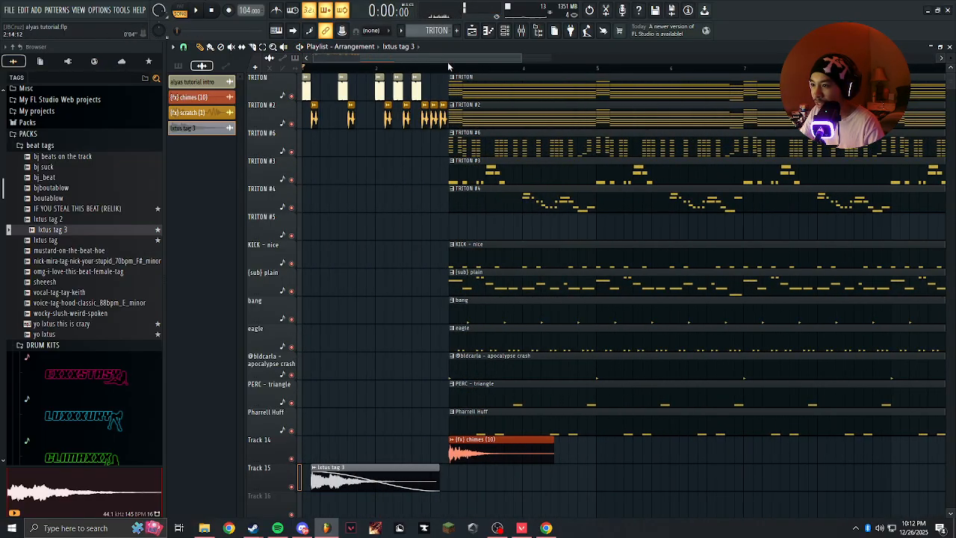
pyautogui.scroll(-4, 477, 407)
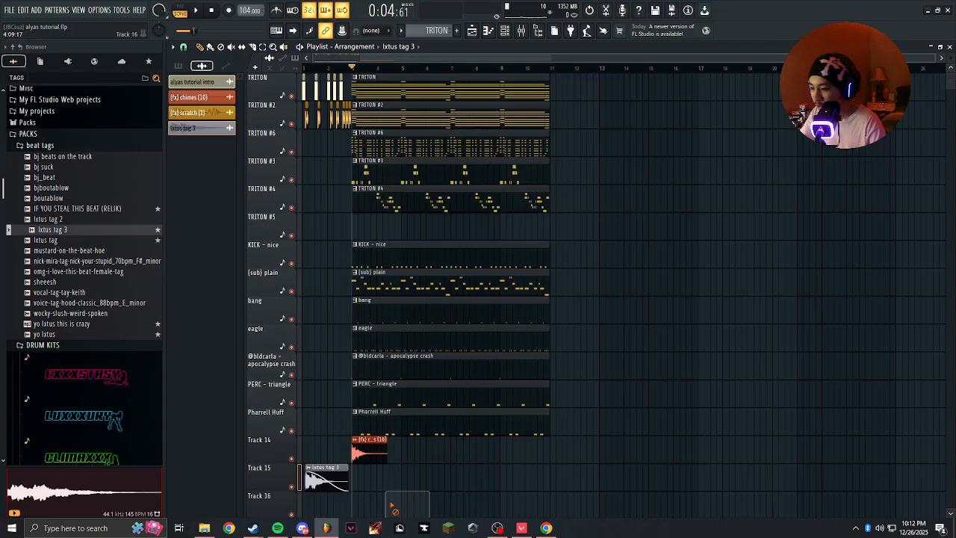
pyautogui.hotkey('ctrl', 'g')
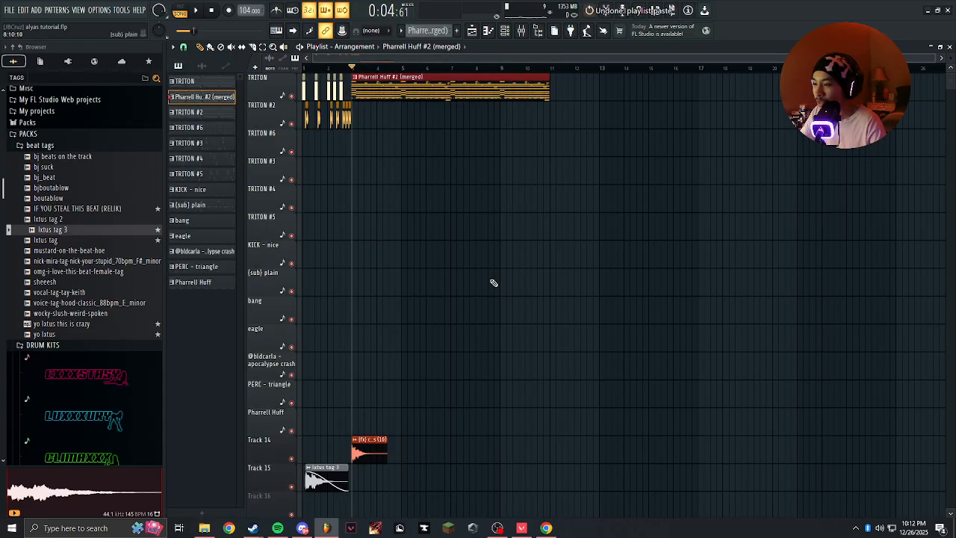
pyautogui.hotkey('ctrl', 'z')
pyautogui.moveTo(393, 480); pyautogui.dragTo(380, 501)
pyautogui.rightClick(405, 508)
# Duplicate all pattern clips of bars 3 to 10 to bar 11, and delete the extra copy at bar 19.
pyautogui.moveTo(428, 453); pyautogui.dragTo(440, 90)
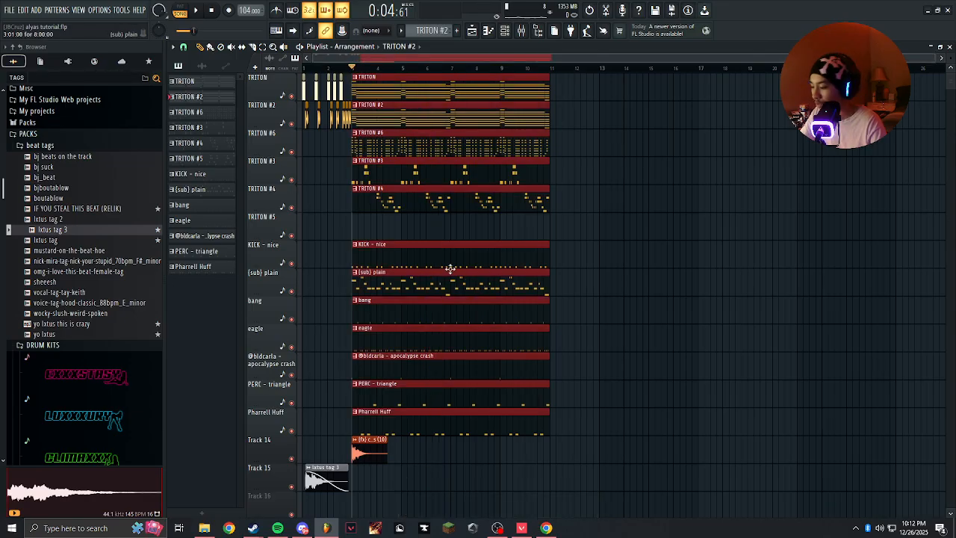
pyautogui.hotkey('ctrl', 'b')
pyautogui.hotkey('ctrl', 'b')
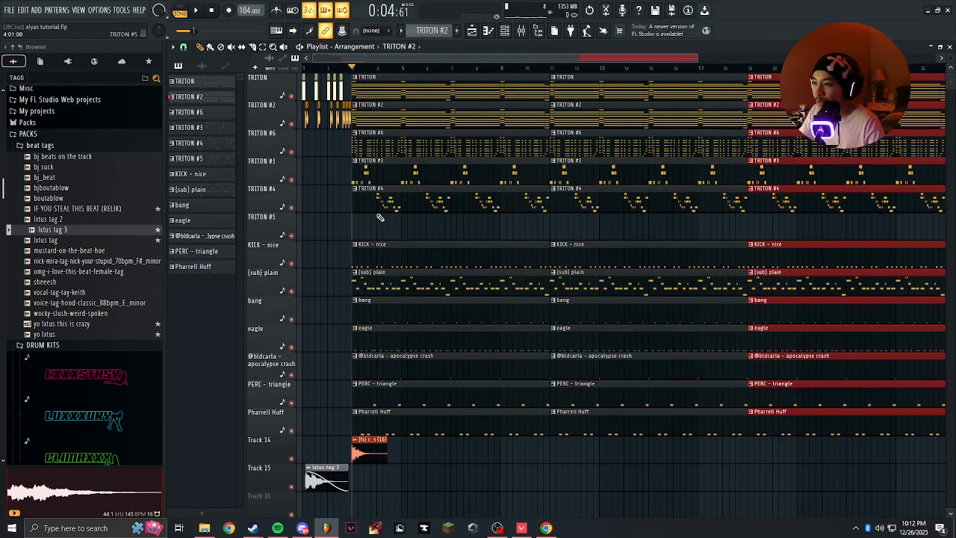
pyautogui.scroll(-2, 387, 217)
pyautogui.rightClick(635, 423)
pyautogui.scroll(2, 468, 259)
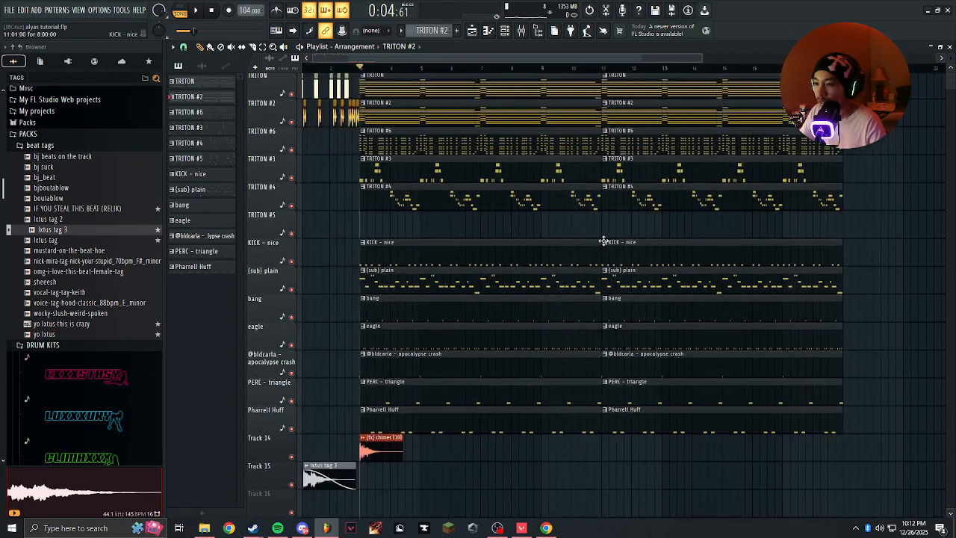
# Place the TRITON #5 pattern at bar 11 on its own track.
pyautogui.scroll(-2, 578, 331)
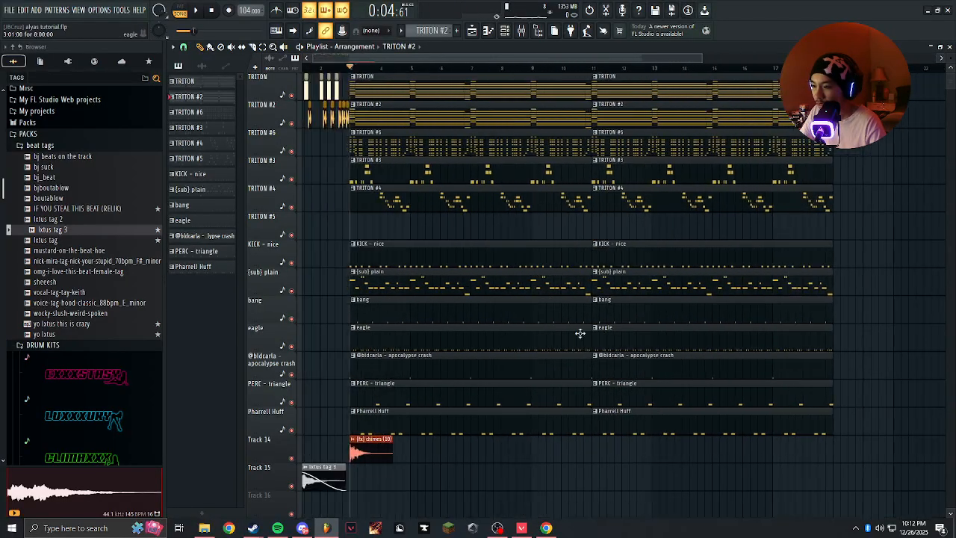
pyautogui.click(192, 162)
pyautogui.scroll(2, 433, 248)
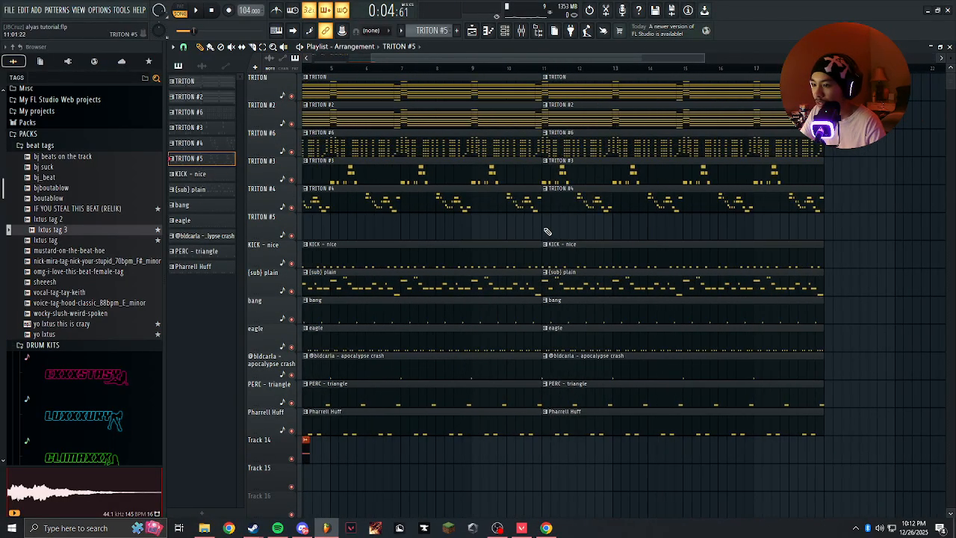
pyautogui.click(548, 230)
pyautogui.scroll(-3, 553, 217)
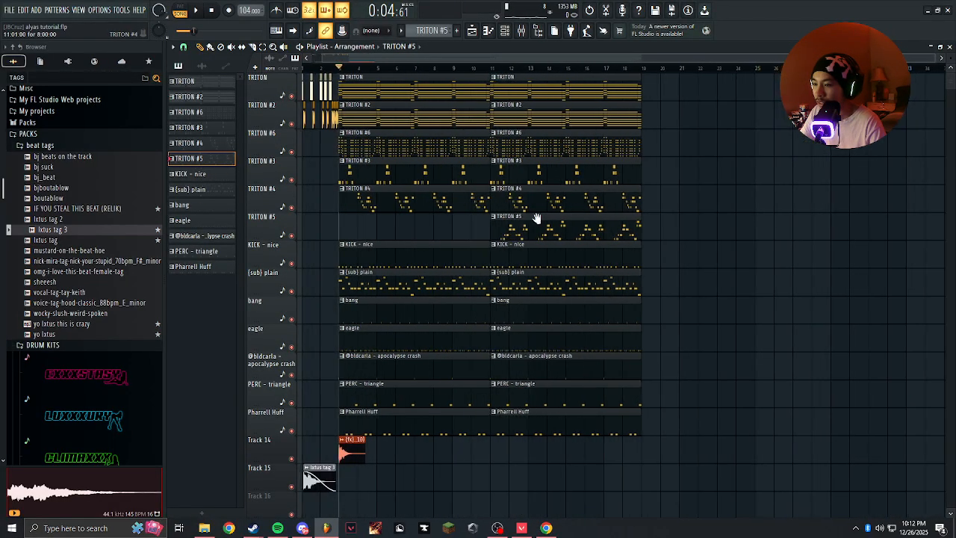
# Duplicate the TRITON, TRITON #2 and TRITON #6 clips plus the drum and sub clips from bar 11 to bar 19.
pyautogui.moveTo(507, 77); pyautogui.dragTo(522, 147)
pyautogui.hotkey('ctrl', 'b')
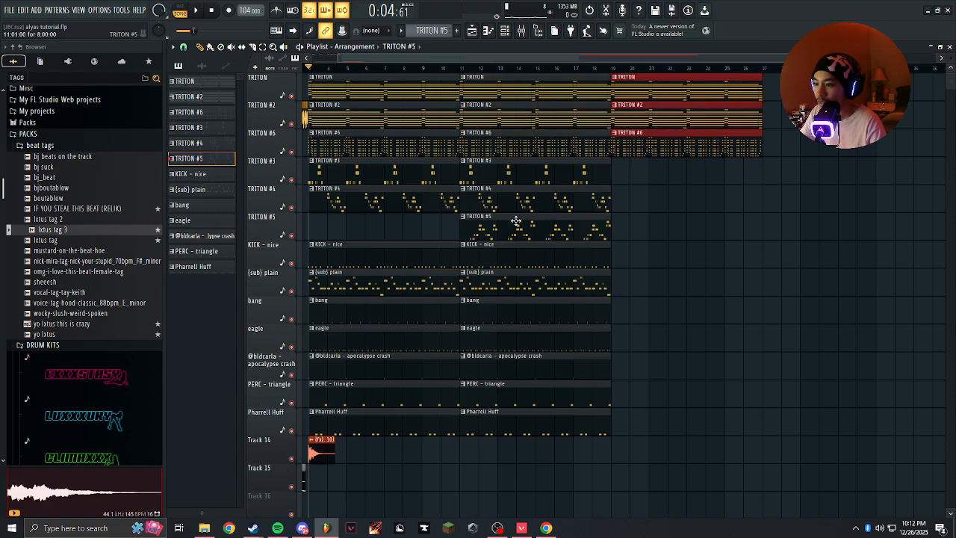
pyautogui.moveTo(532, 432); pyautogui.dragTo(534, 433)
pyautogui.hotkey('ctrl', 'b')
pyautogui.moveTo(557, 464); pyautogui.dragTo(708, 491)
# Trim the start of the drum clips at bar 19 to step 13, leaving out the (sub) plain clip.
pyautogui.scroll(6, 614, 384)
pyautogui.scroll(2, 516, 264)
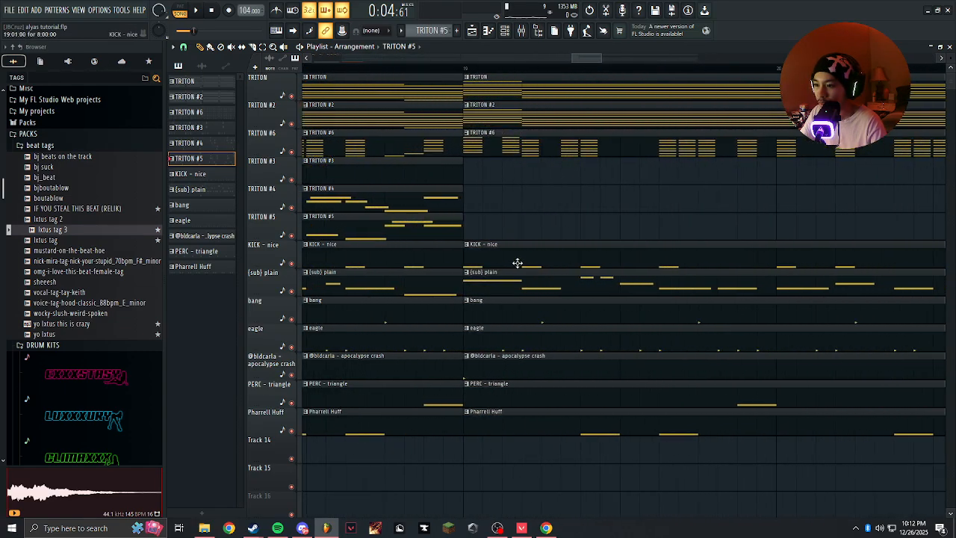
pyautogui.moveTo(465, 310); pyautogui.dragTo(679, 310)
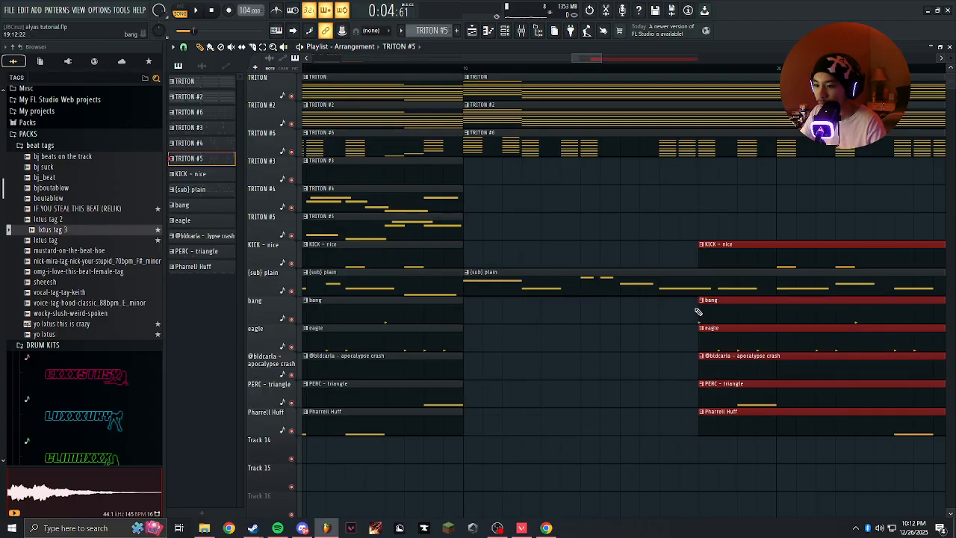
# Play the arrangement from bar 19 to hear the drums drop out and come back in.
pyautogui.scroll(-4, 569, 82)
pyautogui.press('space')
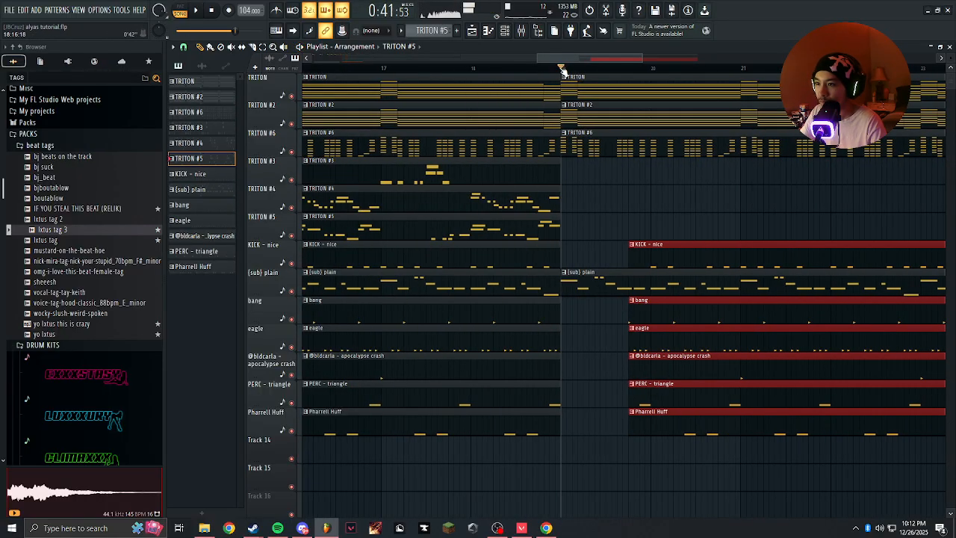
pyautogui.press('space')
pyautogui.scroll(3, 616, 214)
pyautogui.scroll(-3, 602, 231)
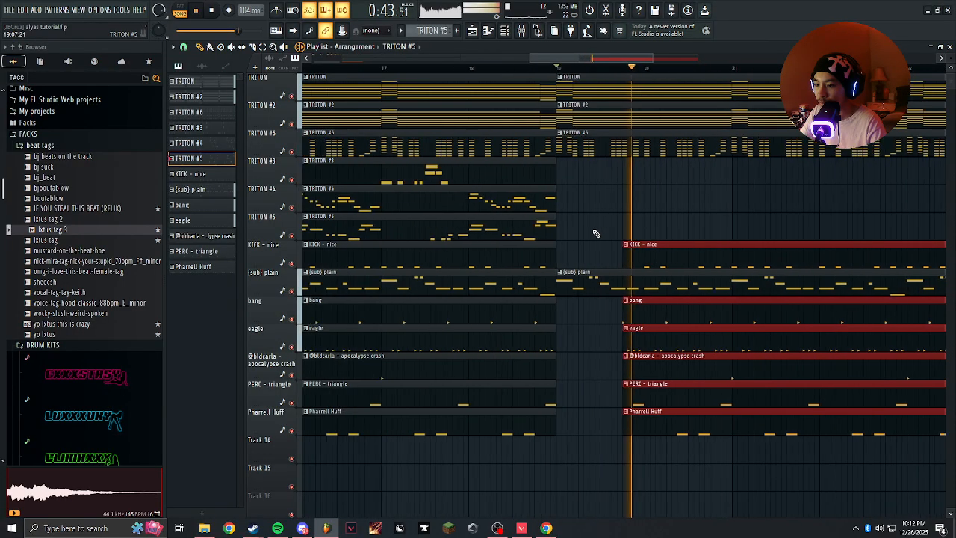
# Try duplicating the clips of bars 19 to 26 to bar 27 and undo the duplication.
pyautogui.scroll(-3, 597, 233)
pyautogui.keyDown('ctrl'); pyautogui.click(648, 233); pyautogui.keyUp('ctrl')
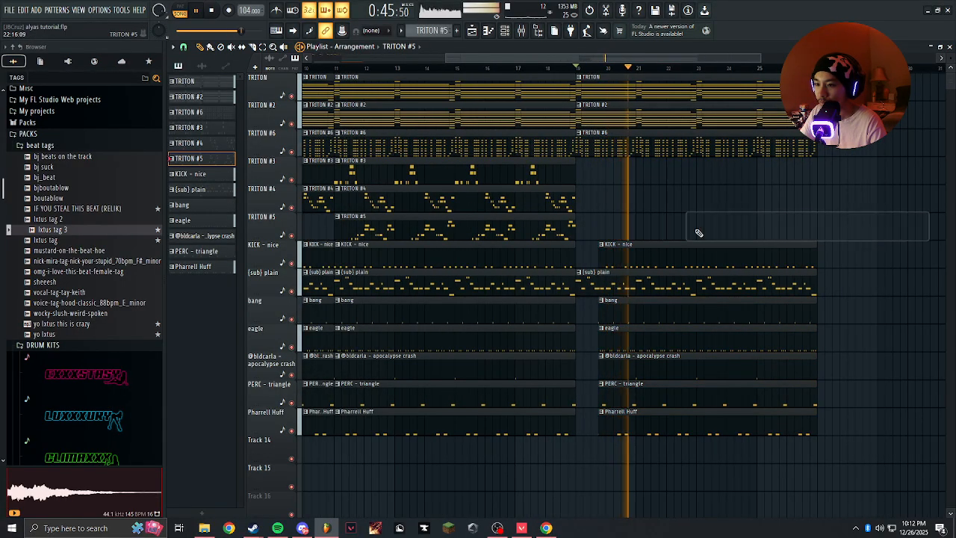
pyautogui.scroll(-3, 698, 233)
pyautogui.hotkey('ctrl', 'b')
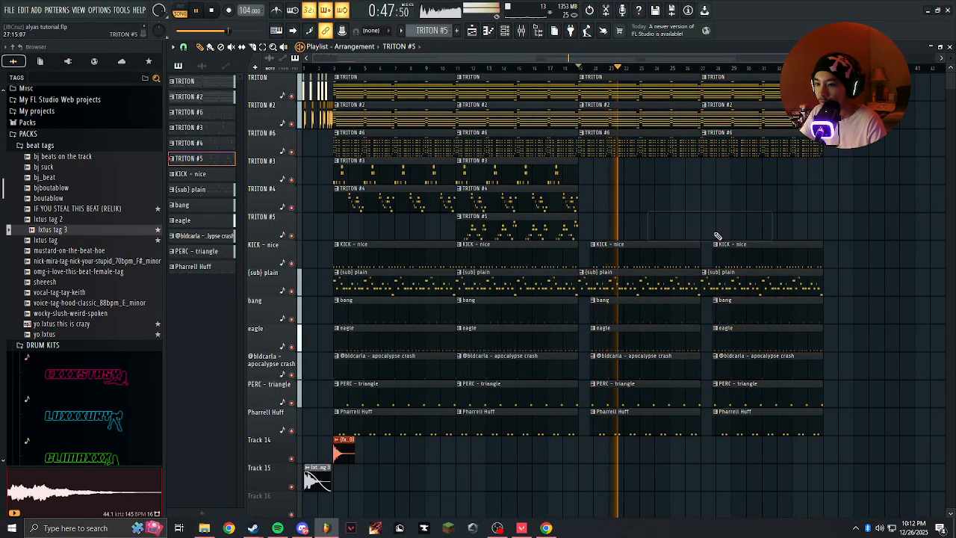
pyautogui.scroll(3, 720, 251)
pyautogui.hotkey('ctrl', 'z')
# Replace the shortened drum clips at bar 27 with copies of the full drum and (sub) plain clips from bar 11.
pyautogui.scroll(-3, 694, 336)
pyautogui.scroll(-4, 657, 374)
pyautogui.moveTo(478, 374); pyautogui.dragTo(487, 152)
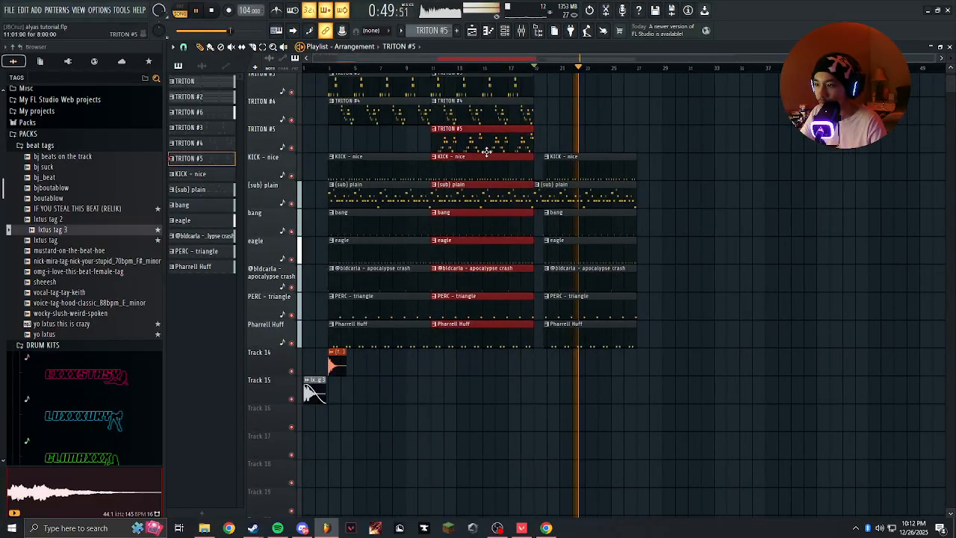
pyautogui.moveTo(476, 402); pyautogui.dragTo(467, 189)
pyautogui.keyDown('ctrl'); pyautogui.scroll(6, 657, 157); pyautogui.keyUp('ctrl')
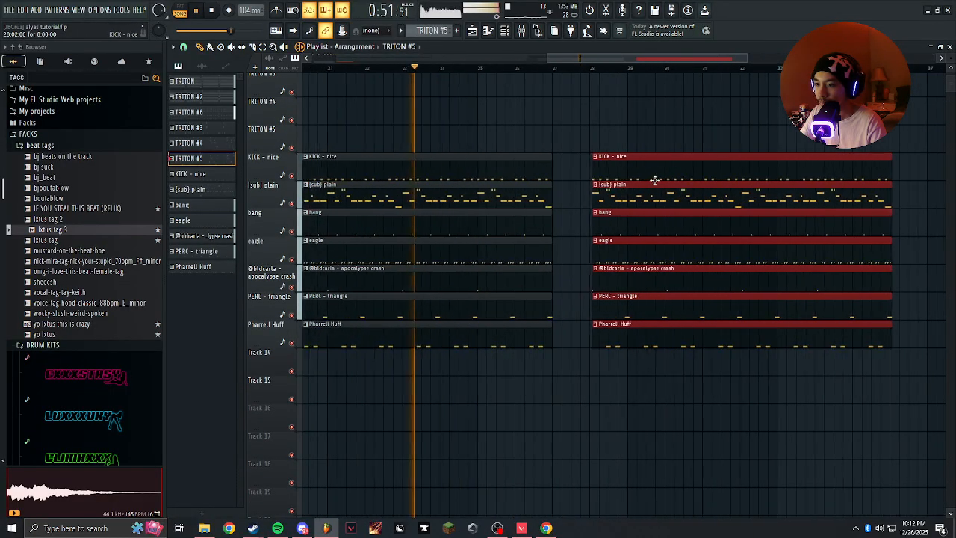
pyautogui.press('space')
pyautogui.moveTo(535, 173); pyautogui.dragTo(521, 177)
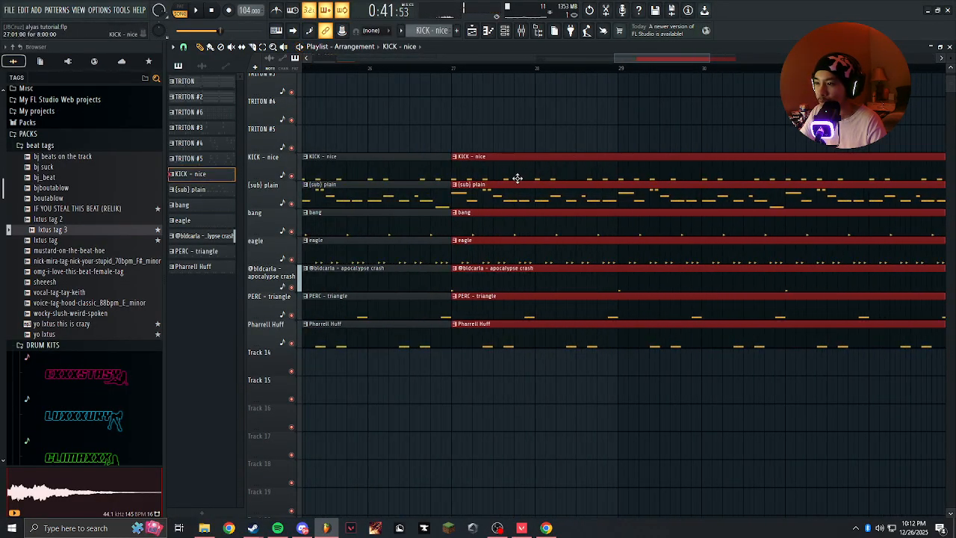
# Delete the PERC - triangle and Pharrell Huff clips at bars 19 and 27.
pyautogui.keyDown('ctrl'); pyautogui.scroll(-6, 557, 343); pyautogui.keyUp('ctrl')
pyautogui.keyDown('ctrl'); pyautogui.scroll(4, 574, 351); pyautogui.keyUp('ctrl')
pyautogui.rightClick(593, 316)
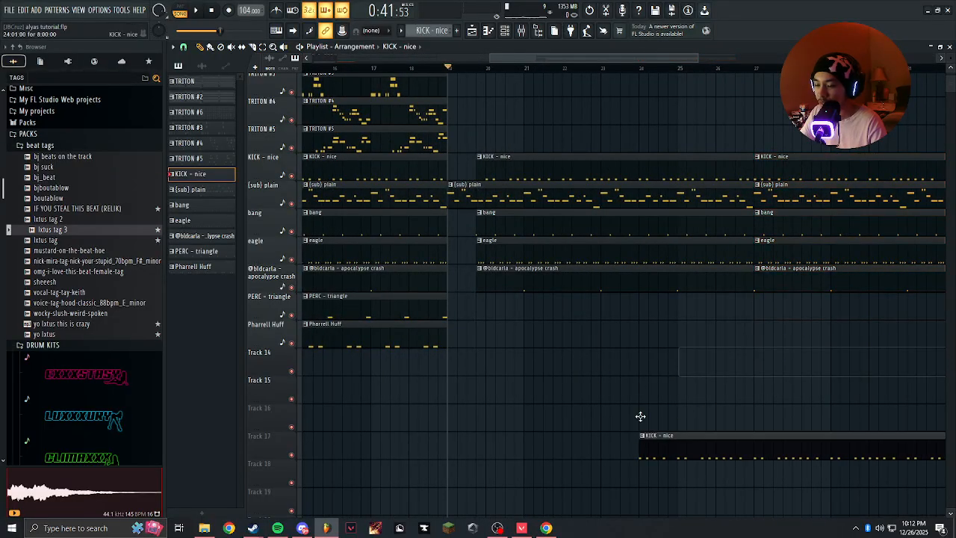
pyautogui.keyDown('ctrl'); pyautogui.scroll(-4, 638, 411); pyautogui.keyUp('ctrl')
pyautogui.scroll(3, 508, 243)
# Place a TRITON #5 clip at bar 27 on the TRITON #5 track.
pyautogui.click(506, 231)
pyautogui.keyDown('ctrl'); pyautogui.scroll(4, 665, 239); pyautogui.keyUp('ctrl')
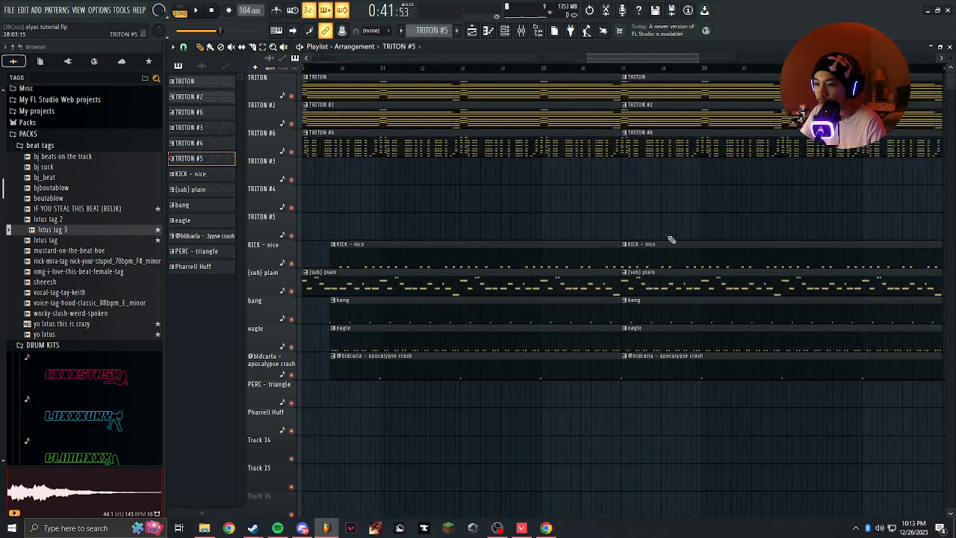
pyautogui.click(580, 226)
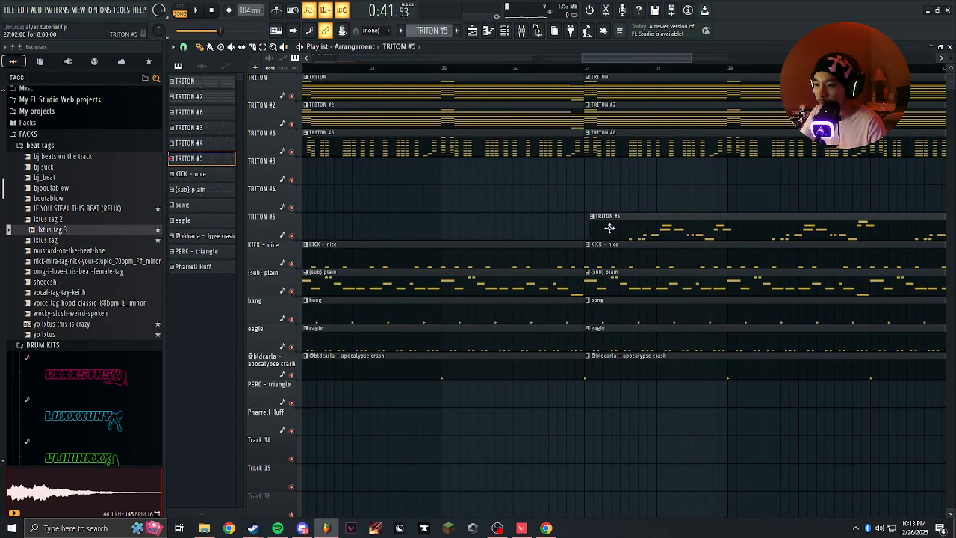
pyautogui.keyDown('ctrl'); pyautogui.scroll(-4, 689, 257); pyautogui.keyUp('ctrl')
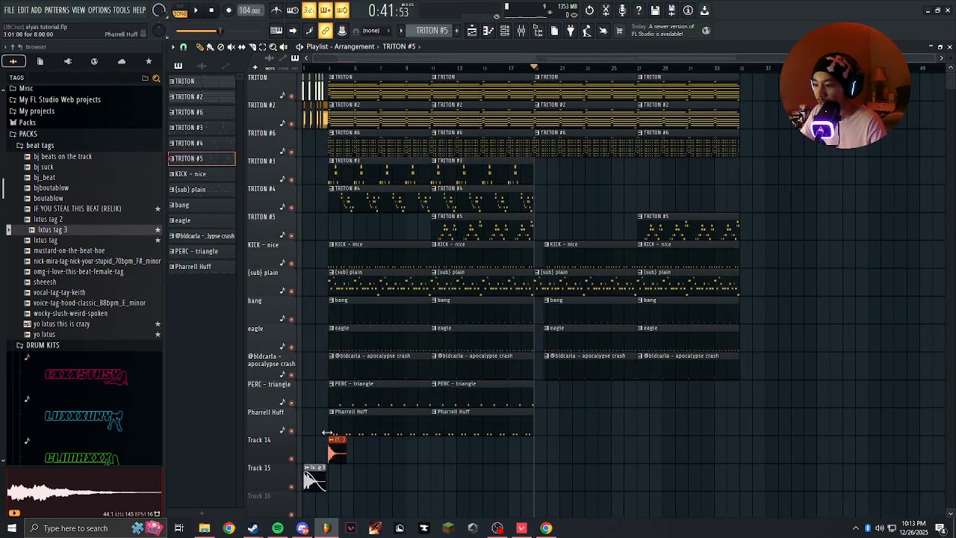
# Duplicate the TRITON, TRITON #2 and TRITON #6 clips to bar 35 and repeat the TRITON #3 and TRITON #4 clips through bar 35.
pyautogui.keyDown('ctrl'); pyautogui.scroll(6, 329, 452); pyautogui.keyUp('ctrl')
pyautogui.click(396, 88)
pyautogui.keyDown('ctrl'); pyautogui.scroll(-4, 474, 145); pyautogui.keyUp('ctrl')
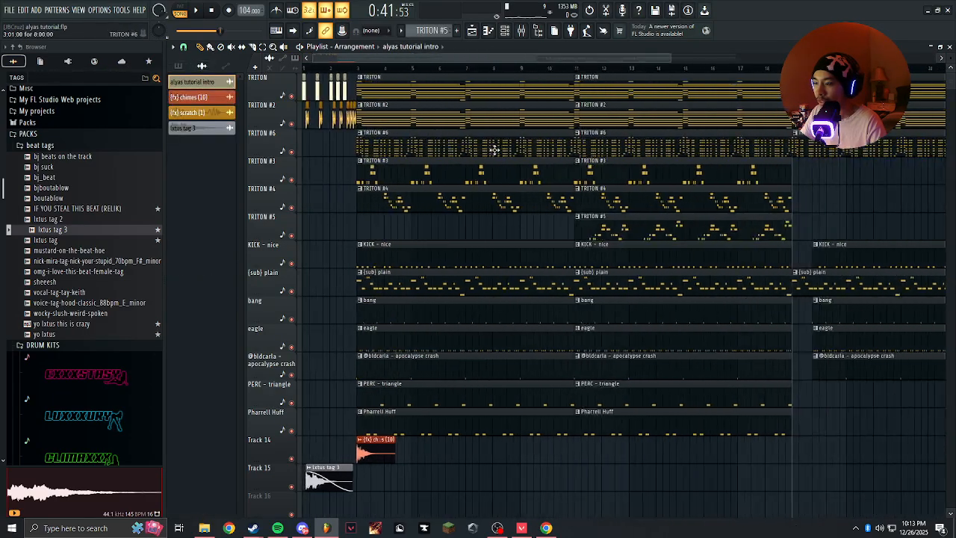
pyautogui.keyDown('ctrl'); pyautogui.scroll(6, 863, 162); pyautogui.keyUp('ctrl')
pyautogui.keyDown('ctrl'); pyautogui.scroll(-5, 493, 117); pyautogui.keyUp('ctrl')
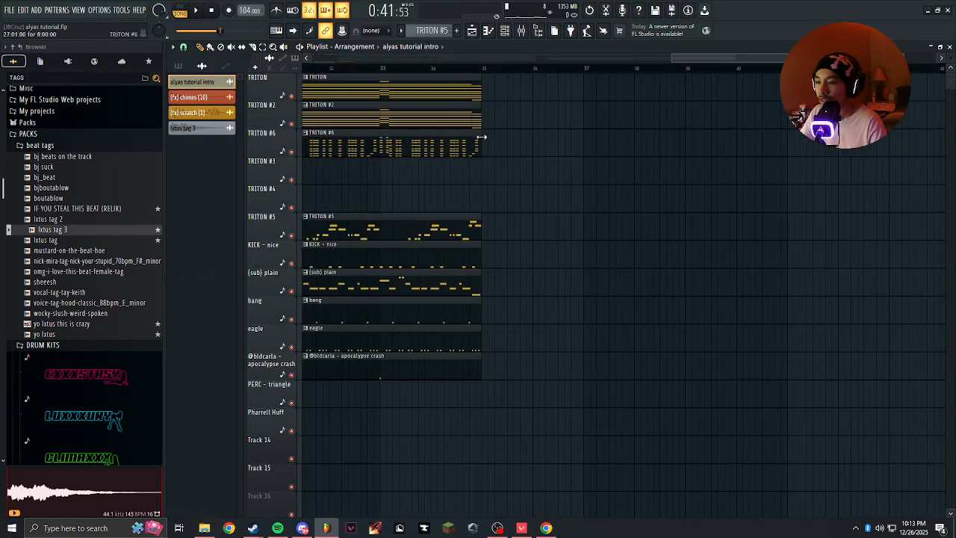
pyautogui.hotkey('ctrl', 'z')
pyautogui.hotkey('ctrl', 'z')
pyautogui.hotkey('ctrl', 'z')
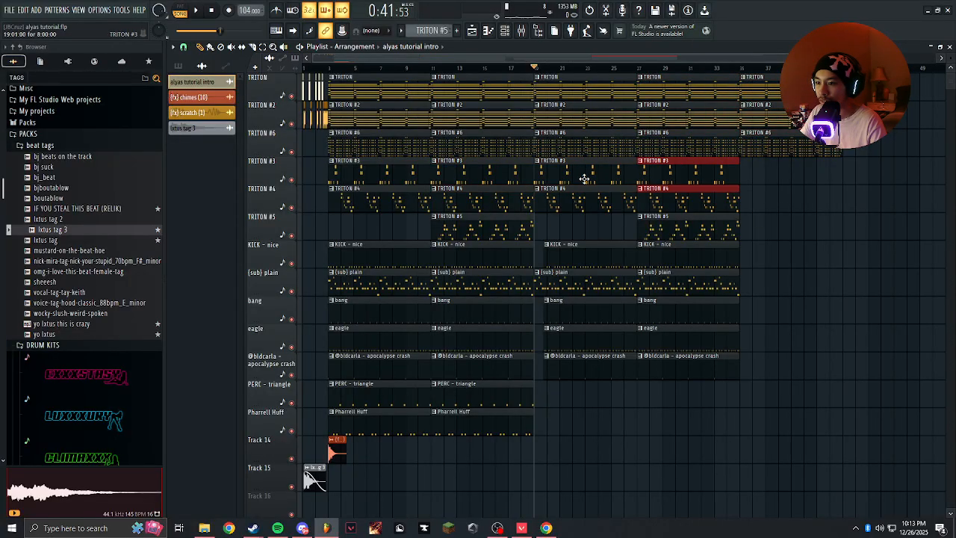
# Delete the TRITON #3 and TRITON #4 clips at bars 19 and 27, keeping the ones at bar 35.
pyautogui.rightClick(674, 166)
pyautogui.rightClick(667, 193)
pyautogui.rightClick(616, 193)
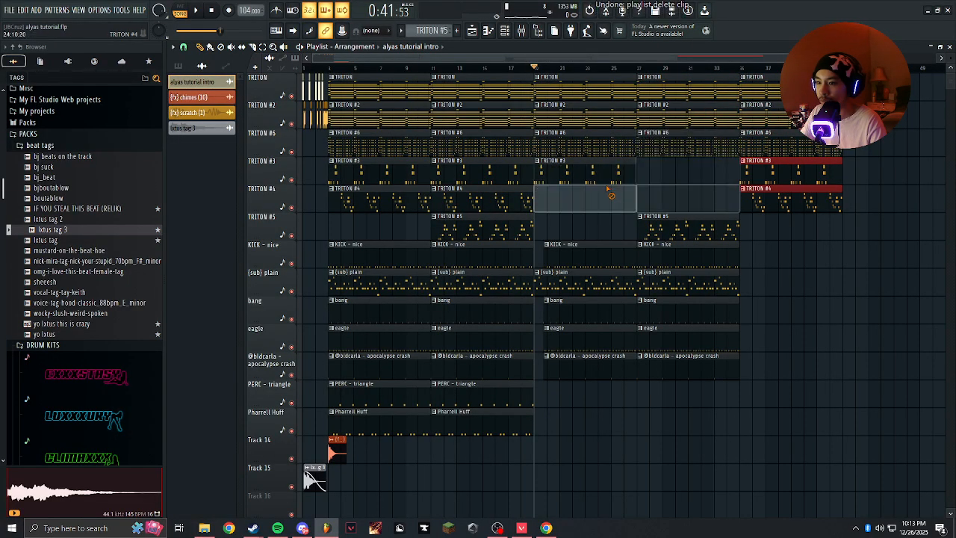
pyautogui.rightClick(593, 176)
pyautogui.keyDown('ctrl'); pyautogui.scroll(2, 669, 186); pyautogui.keyUp('ctrl')
pyautogui.keyDown('shift'); pyautogui.scroll(-3, 672, 232); pyautogui.keyUp('shift')
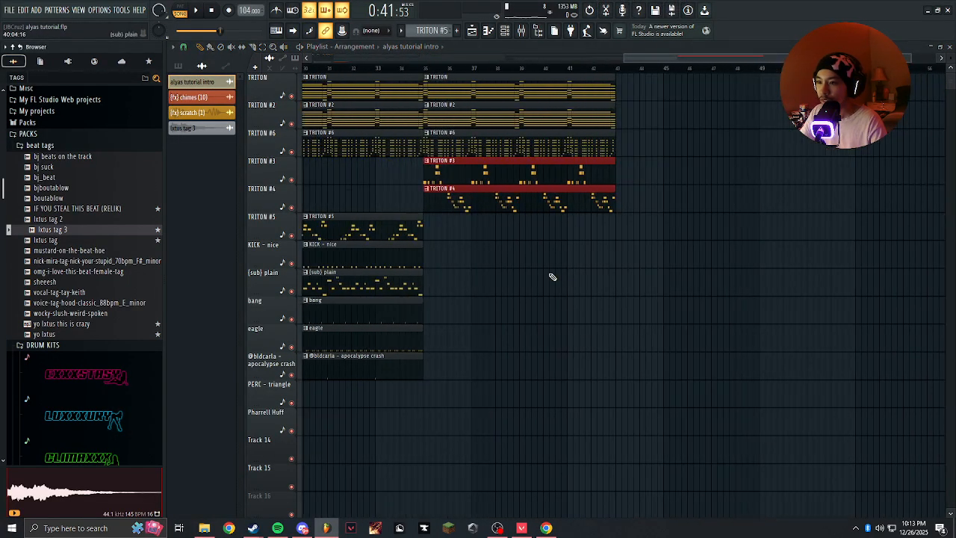
# Trim the five TRITON clips that start at bar 35 so they end at bar 42.
pyautogui.keyDown('ctrl'); pyautogui.scroll(1, 555, 275); pyautogui.keyUp('ctrl')
pyautogui.keyDown('ctrl'); pyautogui.click(548, 276); pyautogui.keyUp('ctrl')
pyautogui.keyDown('ctrl'); pyautogui.scroll(2, 553, 271); pyautogui.keyUp('ctrl')
pyautogui.keyDown('ctrl'); pyautogui.moveTo(554, 272); pyautogui.dragTo(551, 94); pyautogui.keyUp('ctrl')
# Fill bar 42 on the TRITON track with four one-beat alyas tutorial intro slices in a row.
pyautogui.keyDown('ctrl'); pyautogui.scroll(3, 706, 94); pyautogui.keyUp('ctrl')
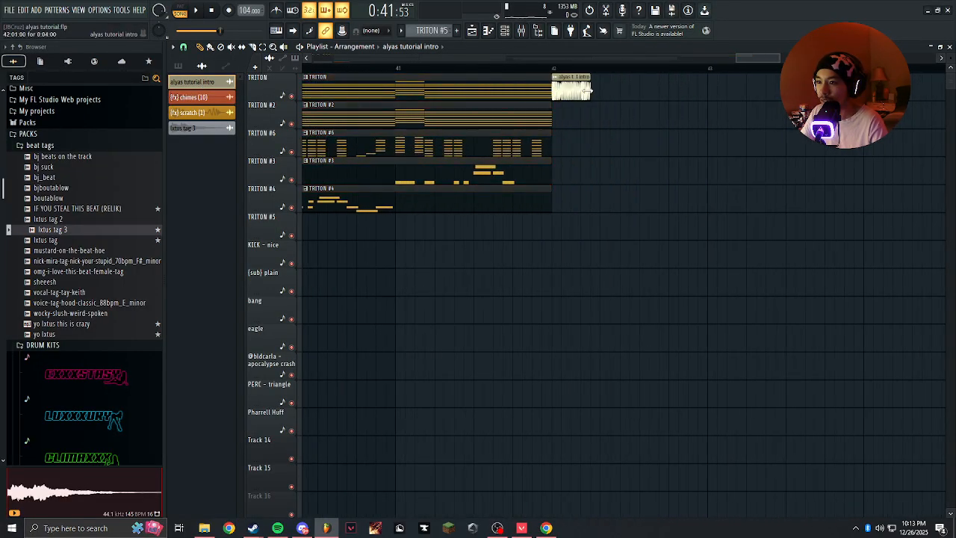
pyautogui.hotkey('ctrl', 'b')
pyautogui.hotkey('ctrl', 'b')
pyautogui.hotkey('ctrl', 'b')
pyautogui.click(617, 150)
pyautogui.rightClick(625, 155)
pyautogui.keyDown('ctrl'); pyautogui.scroll(-7, 625, 256); pyautogui.keyUp('ctrl')
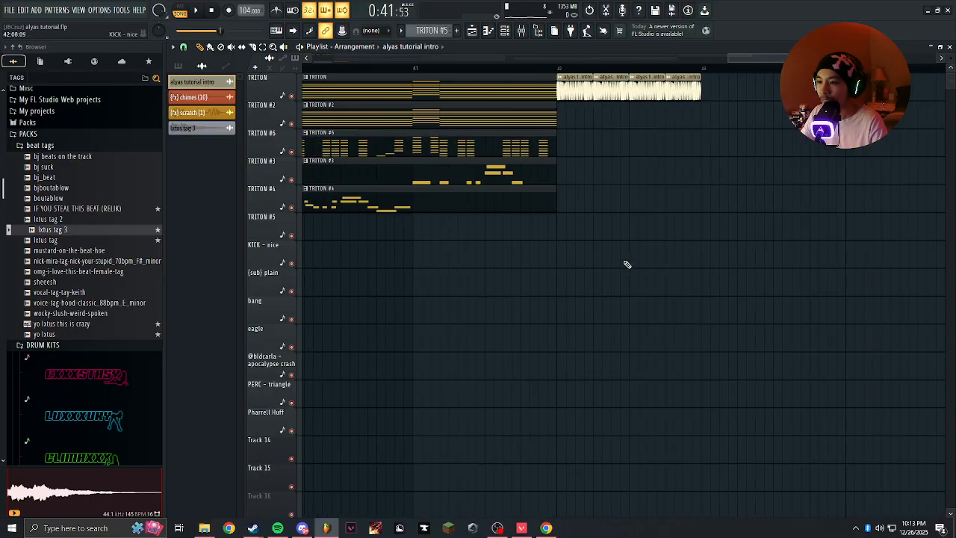
# Try duplicating the clips of bars 3 to 34 to bar 35 and undo the duplication.
pyautogui.keyDown('ctrl'); pyautogui.moveTo(373, 461); pyautogui.dragTo(673, 6); pyautogui.keyUp('ctrl')
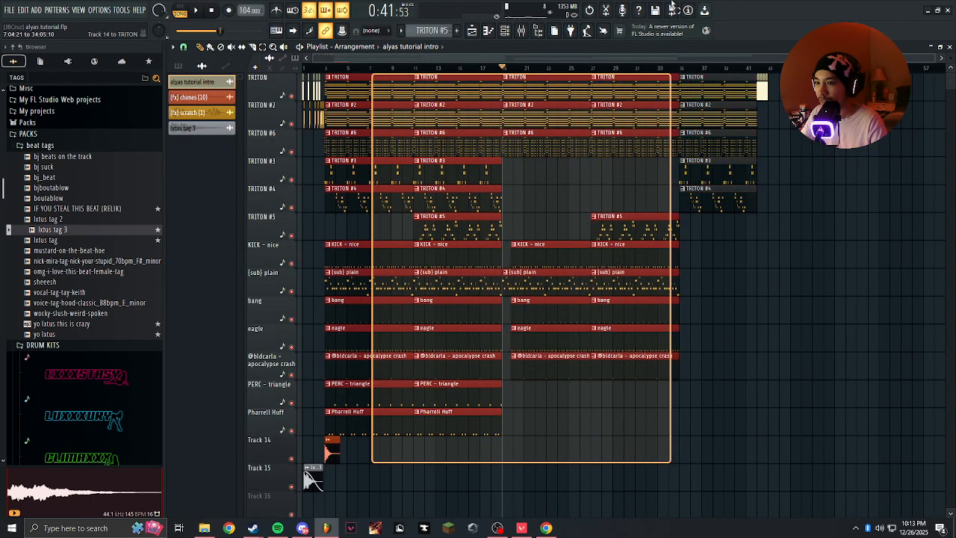
pyautogui.hotkey('ctrl', 'b')
pyautogui.hotkey('ctrl', 'z')
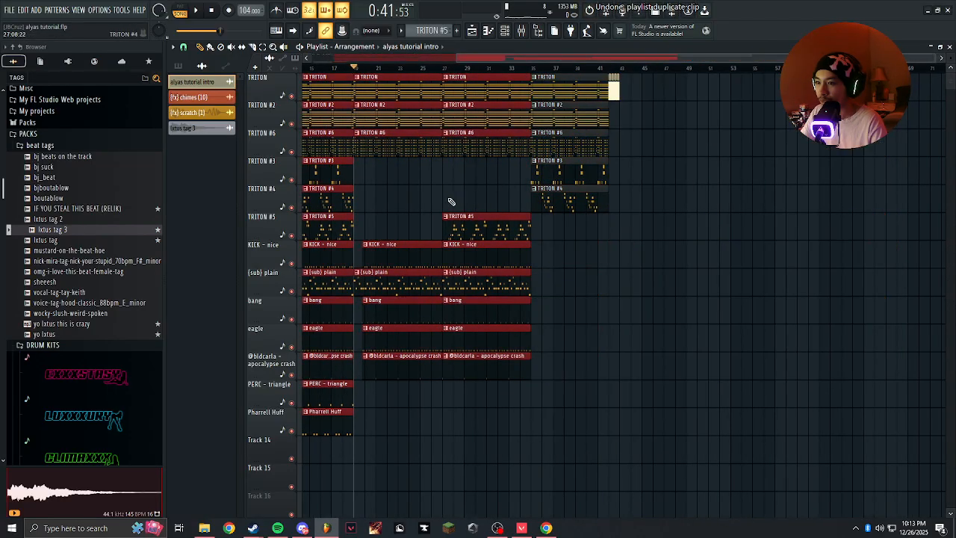
pyautogui.hscroll(-5, 525, 258)
pyautogui.keyDown('ctrl'); pyautogui.moveTo(339, 463); pyautogui.dragTo(657, 27); pyautogui.keyUp('ctrl')
pyautogui.hotkey('ctrl', 'b')
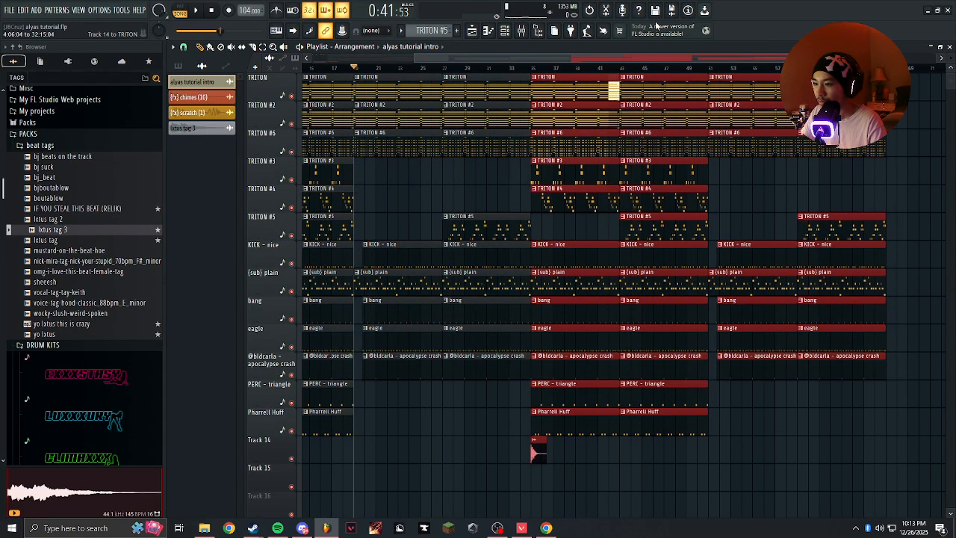
pyautogui.hotkey('ctrl', 'z')
pyautogui.hscroll(-4, 598, 134)
pyautogui.scroll(6, 657, 200)
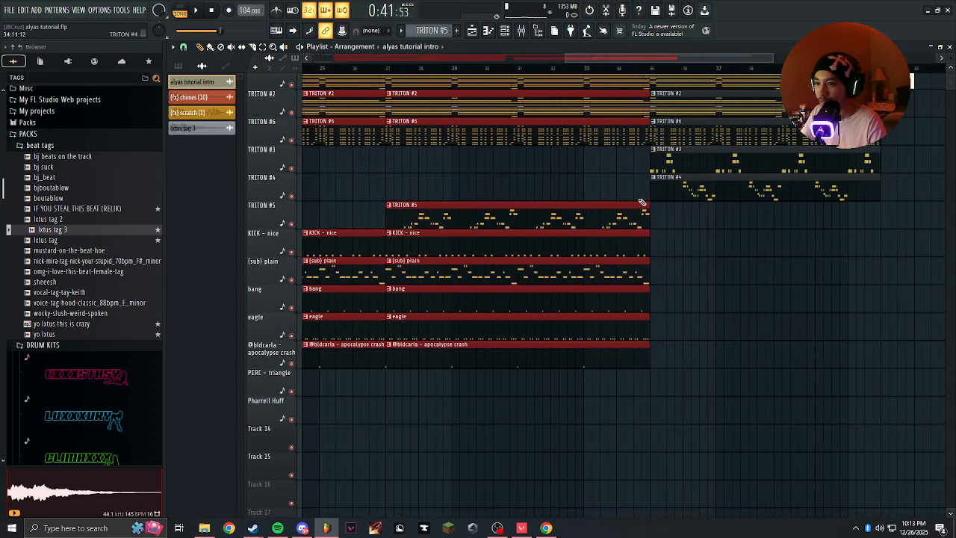
# Try duplicating the clips of bars 3 to 41 to bar 42, undo the duplication and clear the selection.
pyautogui.scroll(-6, 627, 200)
pyautogui.moveTo(362, 435); pyautogui.dragTo(707, 78)
pyautogui.hotkey('ctrl', 'b')
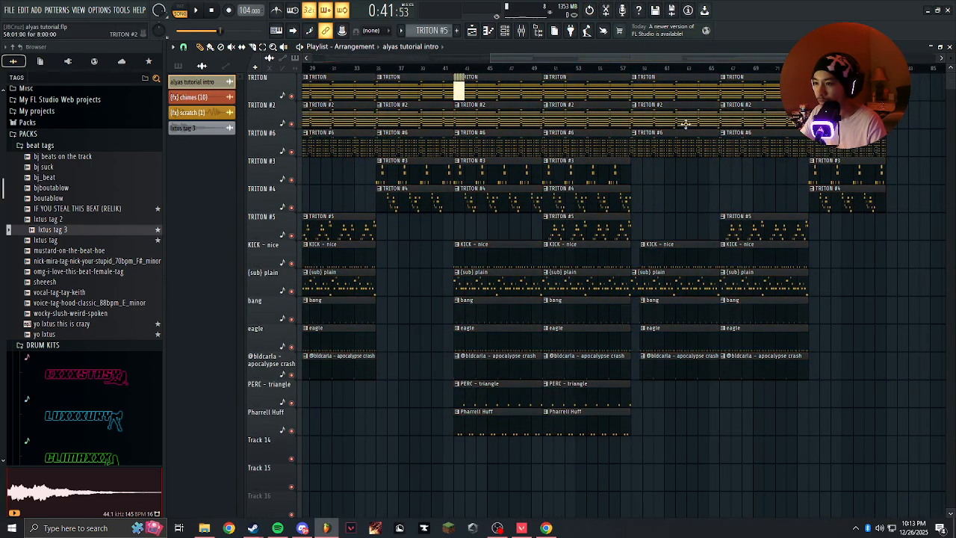
pyautogui.hotkey('ctrl', 'z')
pyautogui.hscroll(-4, 746, 232)
pyautogui.scroll(4, 621, 186)
pyautogui.keyDown('ctrl'); pyautogui.click(820, 261); pyautogui.keyUp('ctrl')
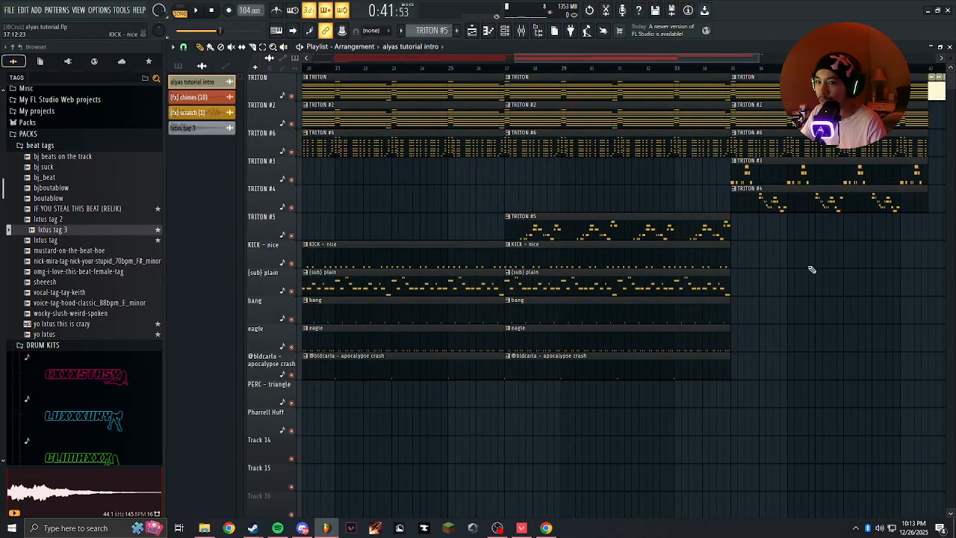
# Copy the clips of bars 3 to 41, including the chimes clip, so the copy starts at bar 43.
pyautogui.scroll(-4, 665, 295)
pyautogui.moveTo(355, 461); pyautogui.dragTo(692, 81)
pyautogui.moveTo(331, 453); pyautogui.dragTo(673, 60)
pyautogui.moveTo(352, 78); pyautogui.dragTo(689, 89)
pyautogui.scroll(6, 814, 84)
pyautogui.scroll(3, 695, 87)
pyautogui.scroll(-8, 688, 88)
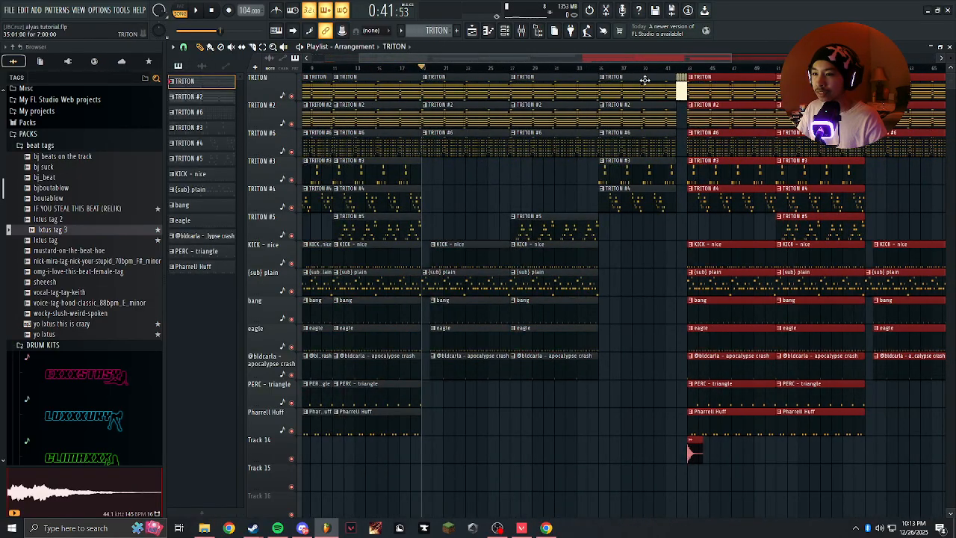
# Place an {fx} chimes (10) clip at bar 11 on Track 14.
pyautogui.scroll(-5, 393, 359)
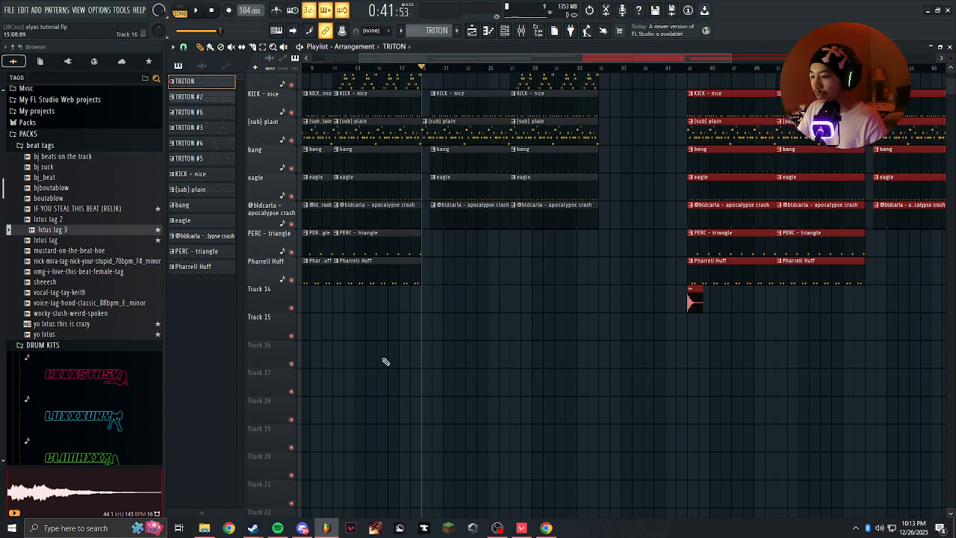
pyautogui.moveTo(393, 359); pyautogui.dragTo(481, 346)
pyautogui.scroll(5, 405, 289)
pyautogui.moveTo(405, 288); pyautogui.dragTo(717, 257)
pyautogui.click(425, 286)
pyautogui.scroll(-5, 448, 289)
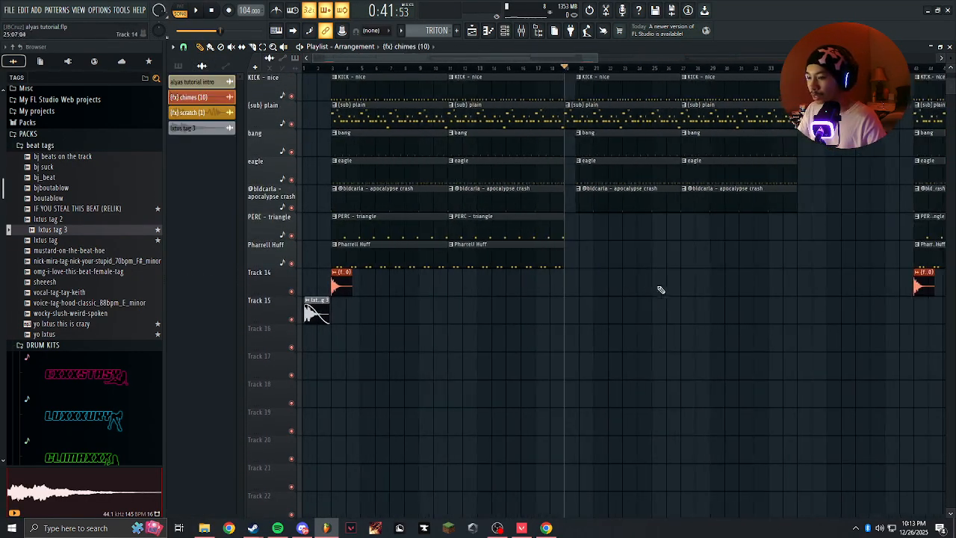
pyautogui.moveTo(433, 280); pyautogui.dragTo(331, 288)
pyautogui.scroll(5, 330, 288)
pyautogui.moveTo(403, 251); pyautogui.dragTo(377, 261)
pyautogui.scroll(3, 378, 261)
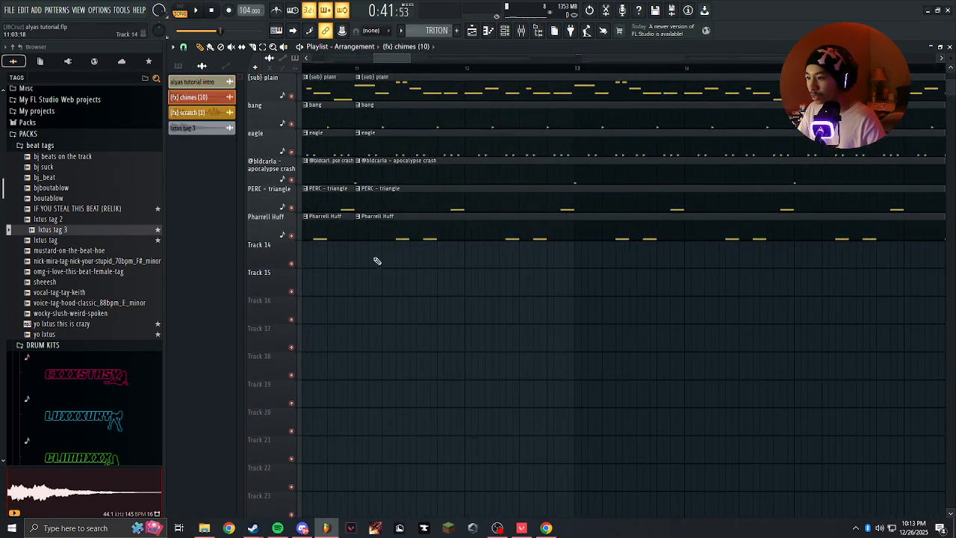
# Place {fx} chimes (10) clips at bars 19 and 27 on Track 14.
pyautogui.scroll(-7, 375, 250)
pyautogui.moveTo(464, 256); pyautogui.dragTo(522, 361)
pyautogui.scroll(5, 472, 309)
pyautogui.scroll(4, 363, 296)
pyautogui.click(382, 295)
pyautogui.scroll(-5, 450, 296)
pyautogui.scroll(3, 522, 362)
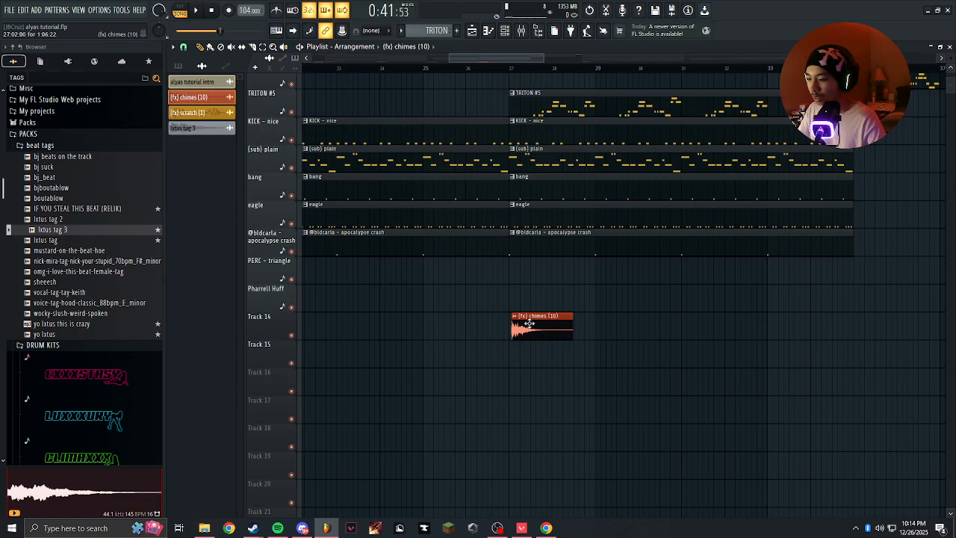
# Place {fx} chimes (10) clips at bars 51 and 59 on Track 14.
pyautogui.scroll(-5, 526, 324)
pyautogui.moveTo(666, 316); pyautogui.dragTo(542, 324)
pyautogui.scroll(5, 542, 324)
pyautogui.click(698, 309)
pyautogui.moveTo(898, 328); pyautogui.dragTo(462, 315)
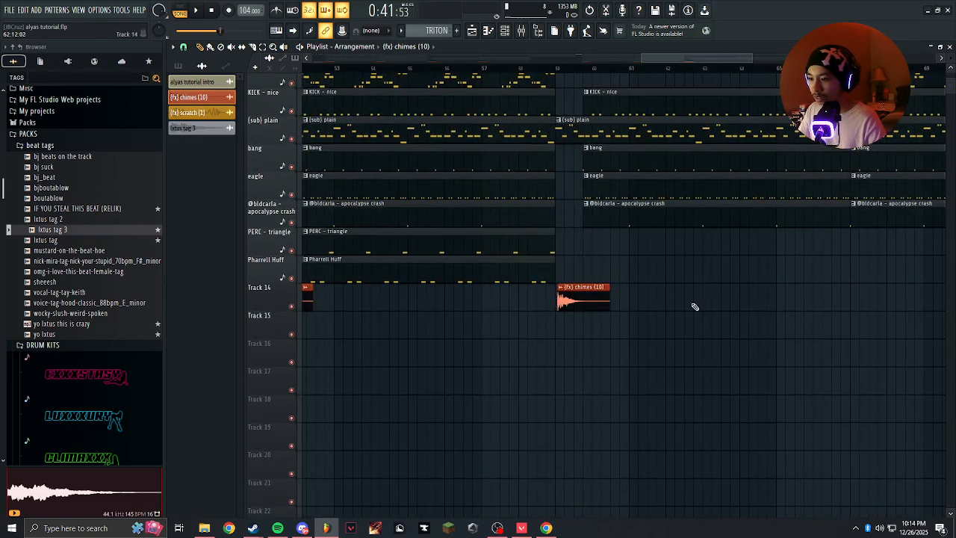
pyautogui.moveTo(669, 310); pyautogui.dragTo(410, 308)
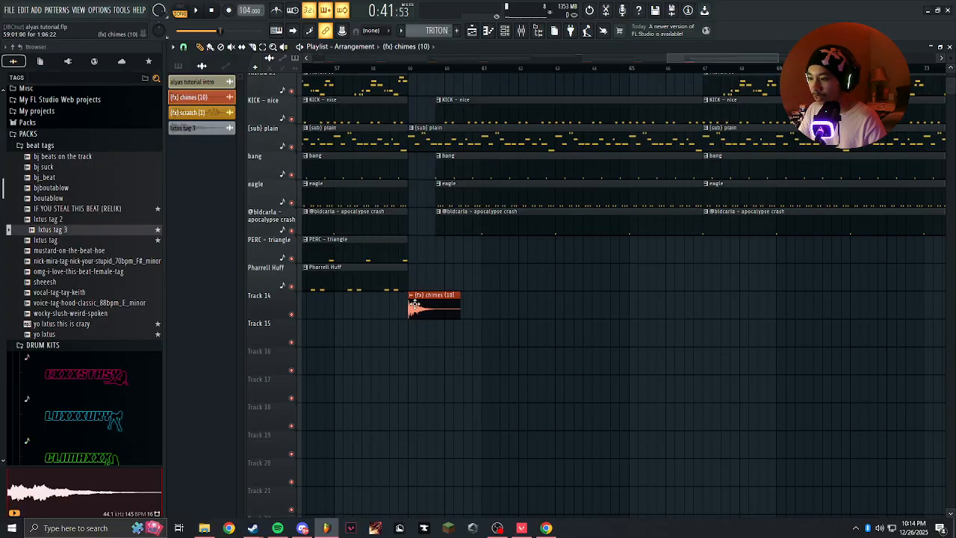
# Extend the start of the KICK - nice, bang, eagle and apocalypse crash clips back to bar 59.
pyautogui.scroll(5, 417, 302)
pyautogui.scroll(3, 448, 192)
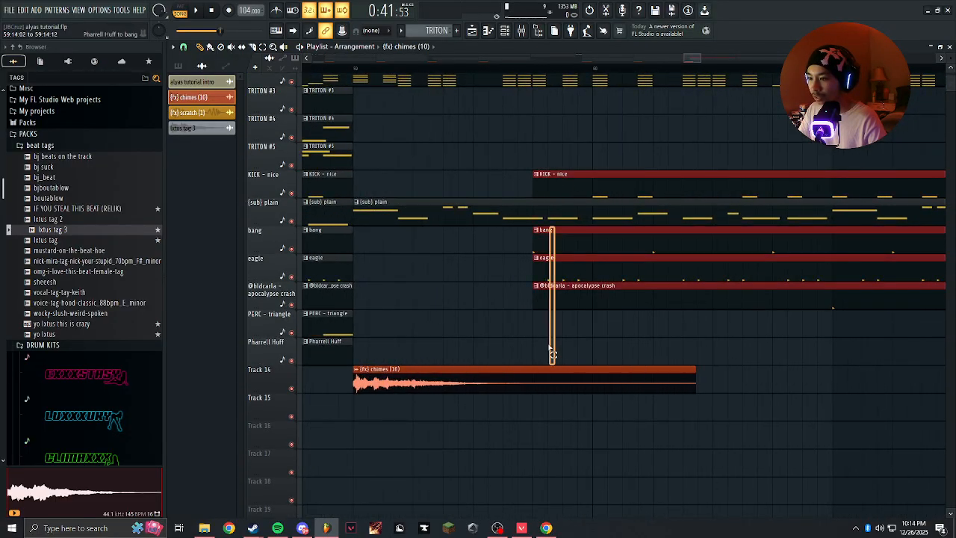
pyautogui.moveTo(535, 196); pyautogui.dragTo(353, 195)
pyautogui.scroll(-3, 352, 196)
pyautogui.scroll(1, 450, 254)
pyautogui.moveTo(469, 322)
pyautogui.mouseDown()
pyautogui.moveTo(433, 339)
pyautogui.moveTo(465, 343)
pyautogui.mouseUp()
pyautogui.rightClick(465, 343)
# Add an {fx} chimes (10) clip at bar 67 on Track 14.
pyautogui.scroll(-4, 469, 348)
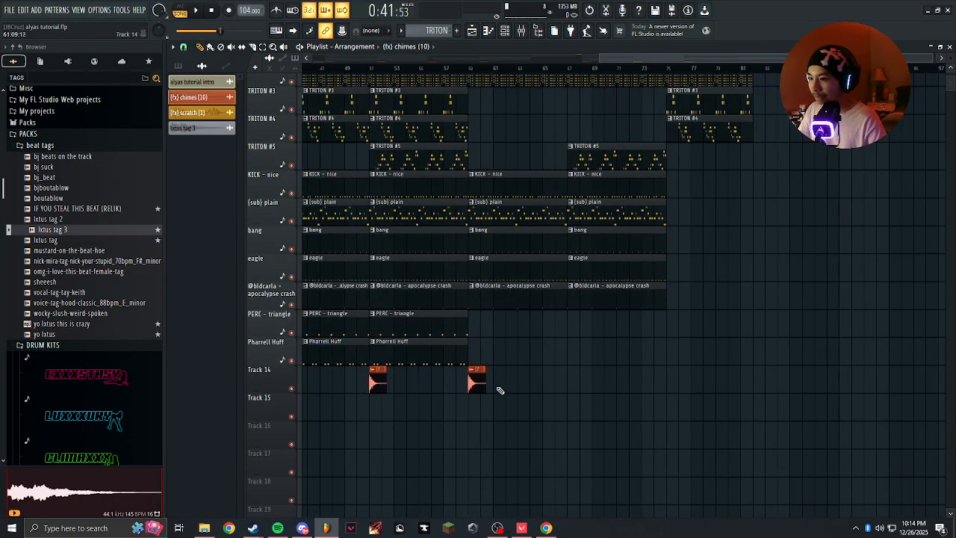
pyautogui.scroll(4, 568, 386)
pyautogui.click(524, 380)
pyautogui.scroll(-4, 597, 279)
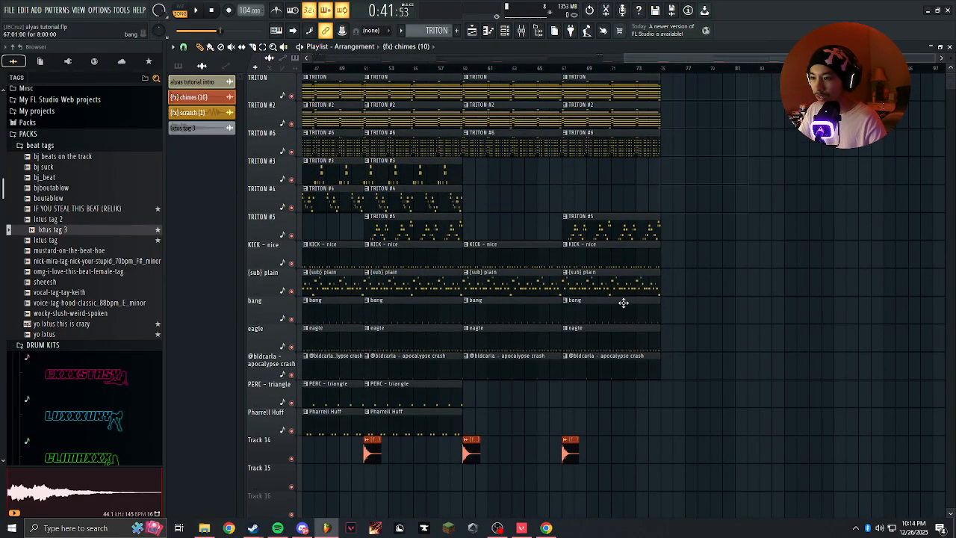
# Delete all clips from bar 59 to the end of the arrangement.
pyautogui.scroll(-4, 624, 303)
pyautogui.hscroll(2, 818, 90)
pyautogui.moveTo(809, 68); pyautogui.dragTo(818, 68)
pyautogui.press('space')
pyautogui.scroll(2, 903, 361)
pyautogui.moveTo(718, 442); pyautogui.dragTo(859, 71)
pyautogui.press('Delete')
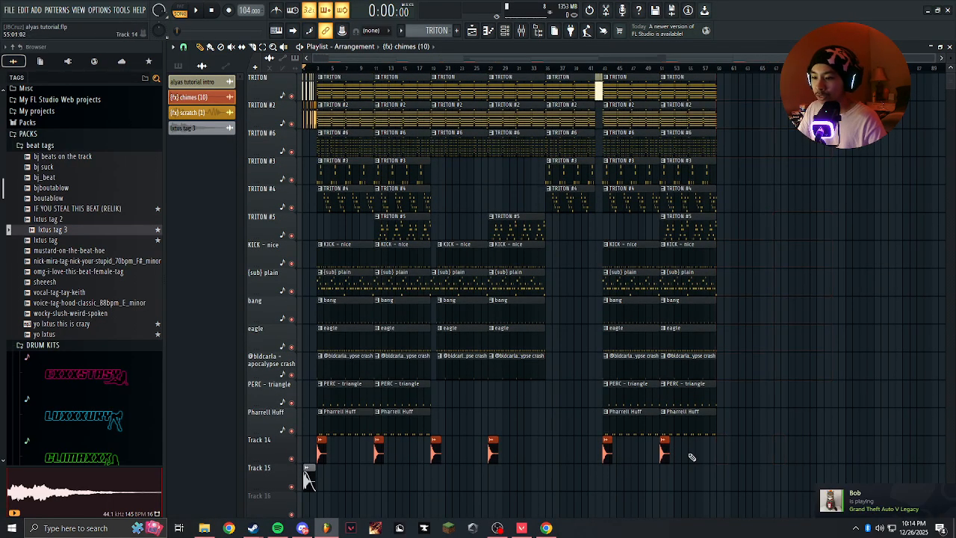
# Duplicate the pattern clips of bars 51 to 58 to bar 59 and add an {fx} chimes (10) clip there on Track 14.
pyautogui.moveTo(691, 461); pyautogui.dragTo(728, 42)
pyautogui.hotkey('ctrl', 'b')
pyautogui.keyDown('ctrl'); pyautogui.click(808, 301); pyautogui.keyUp('ctrl')
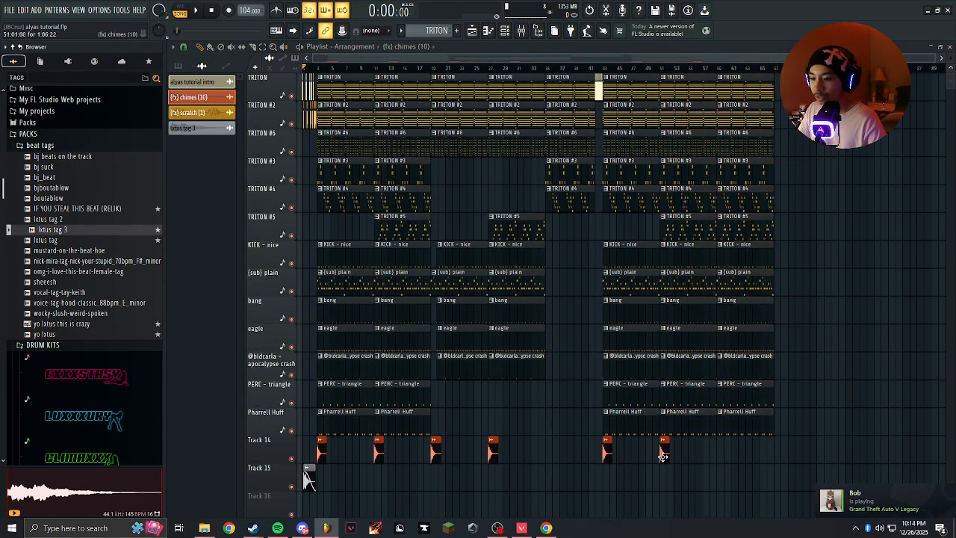
pyautogui.scroll(5, 714, 453)
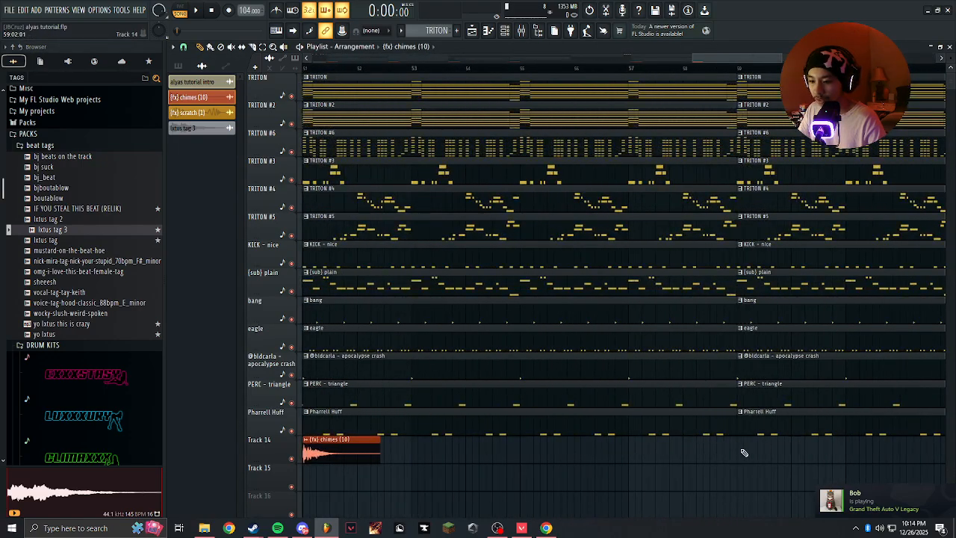
pyautogui.click(742, 453)
pyautogui.scroll(-5, 733, 453)
pyautogui.moveTo(362, 416); pyautogui.dragTo(443, 95)
pyautogui.moveTo(461, 406); pyautogui.dragTo(593, 7)
pyautogui.moveTo(601, 296); pyautogui.dragTo(589, 9)
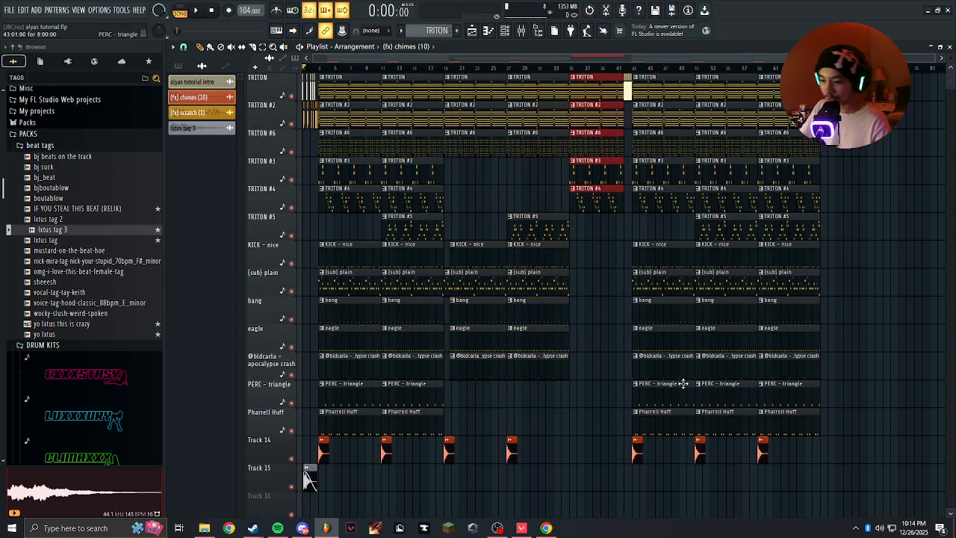
pyautogui.moveTo(665, 432); pyautogui.dragTo(832, 16)
pyautogui.click(744, 288)
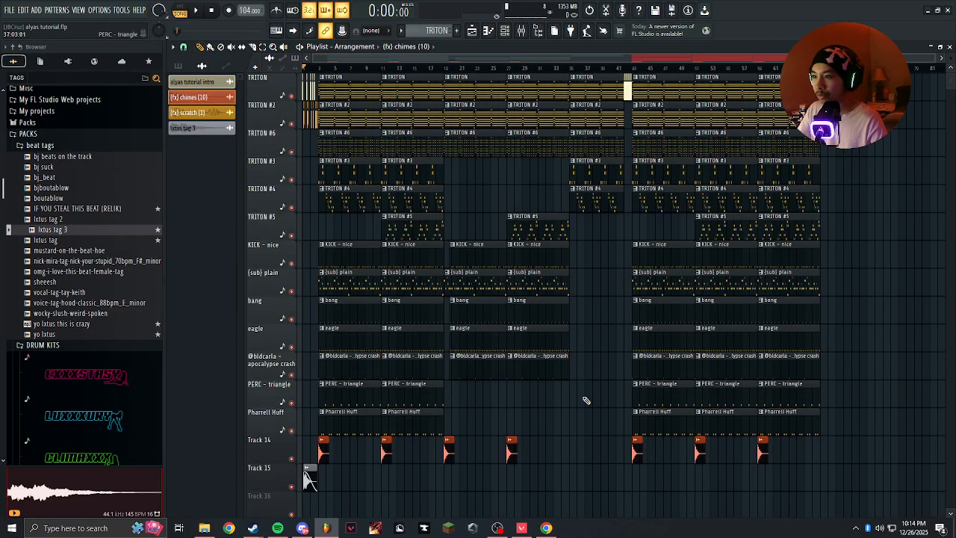
pyautogui.rightClick(461, 416)
pyautogui.click(488, 414)
pyautogui.scroll(3, 551, 378)
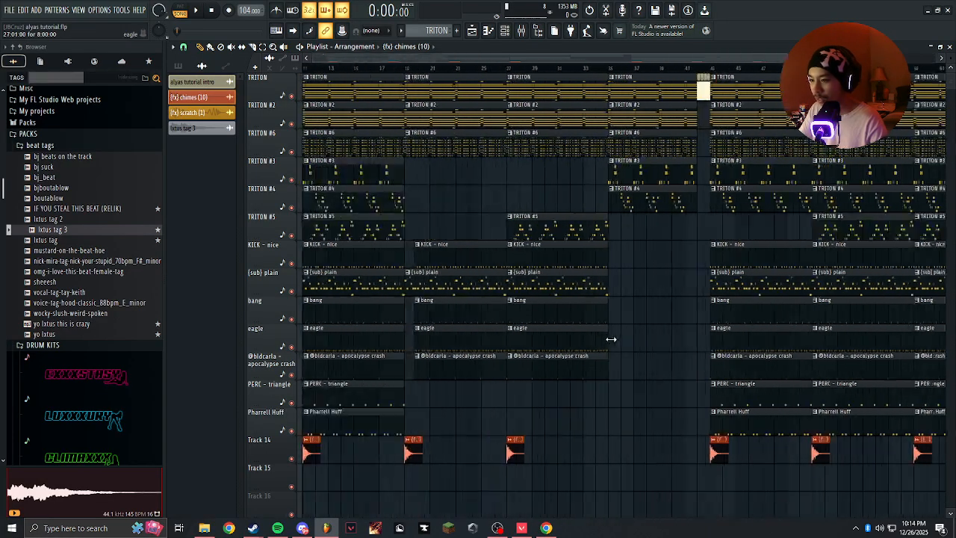
pyautogui.scroll(-3, 622, 325)
pyautogui.scroll(6, 463, 315)
pyautogui.scroll(4, 441, 306)
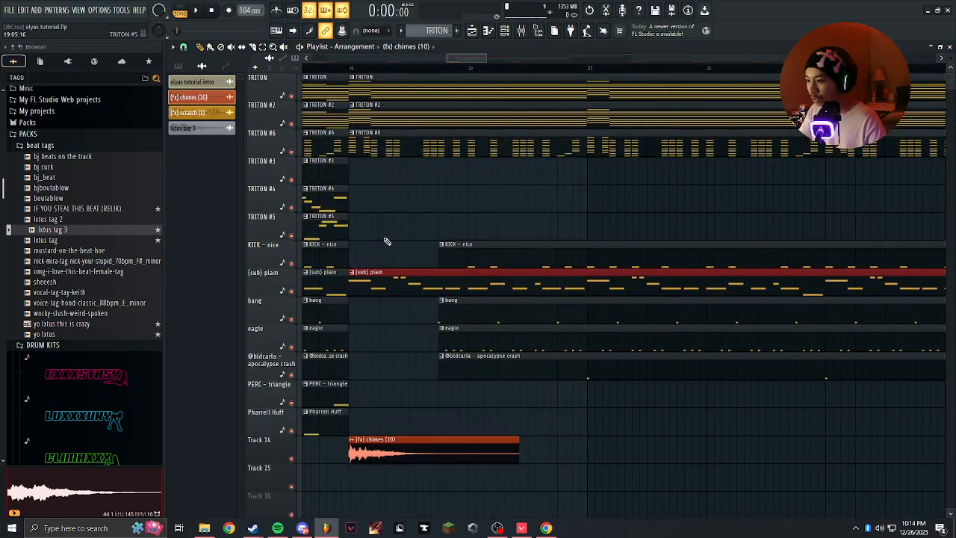
pyautogui.click(376, 251)
pyautogui.scroll(-8, 376, 249)
pyautogui.scroll(4, 481, 248)
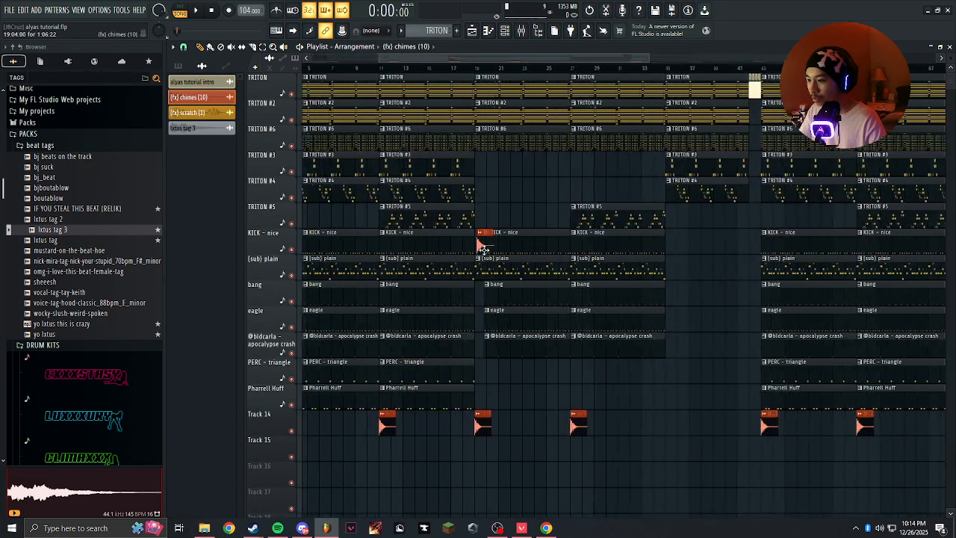
pyautogui.rightClick(483, 248)
pyautogui.scroll(4, 483, 248)
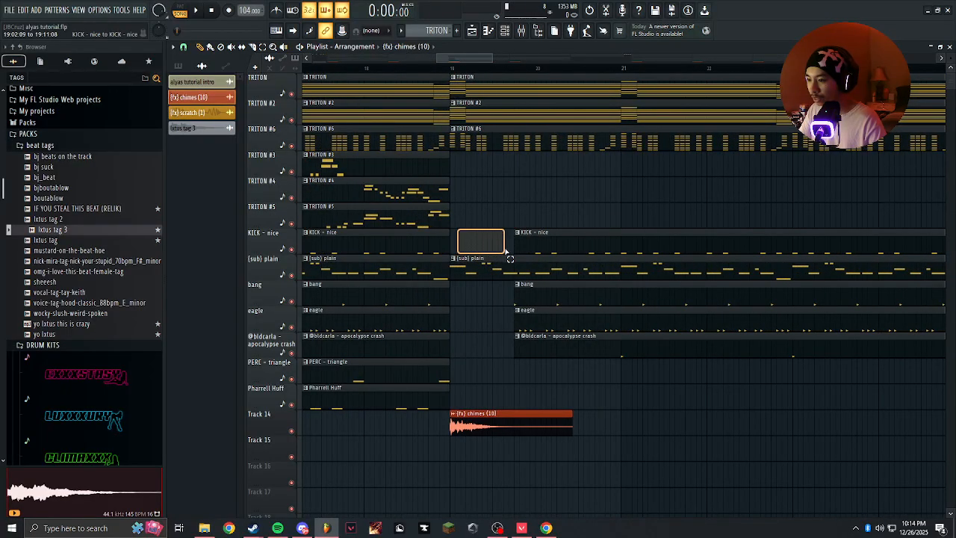
pyautogui.moveTo(505, 251); pyautogui.dragTo(513, 364)
pyautogui.scroll(-8, 494, 357)
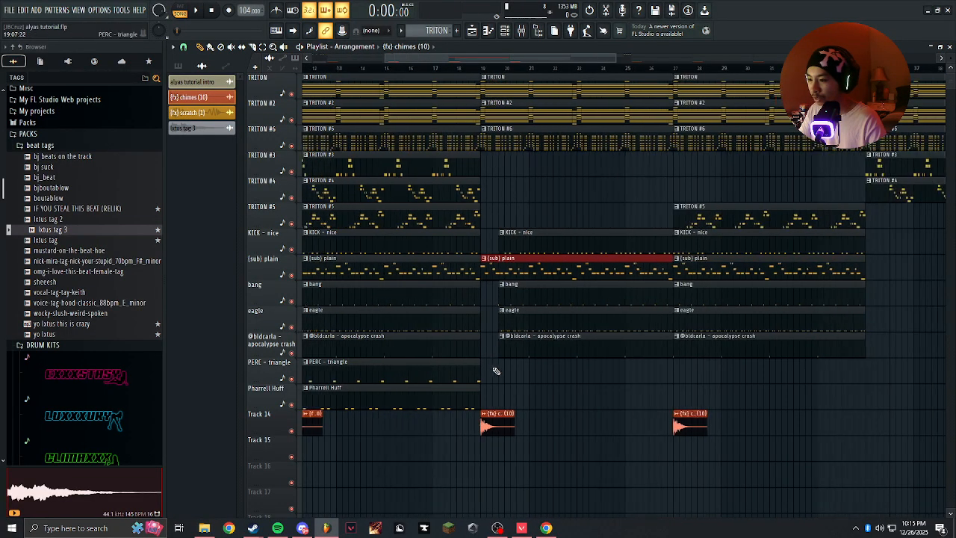
pyautogui.hotkey('ctrl', 'd')
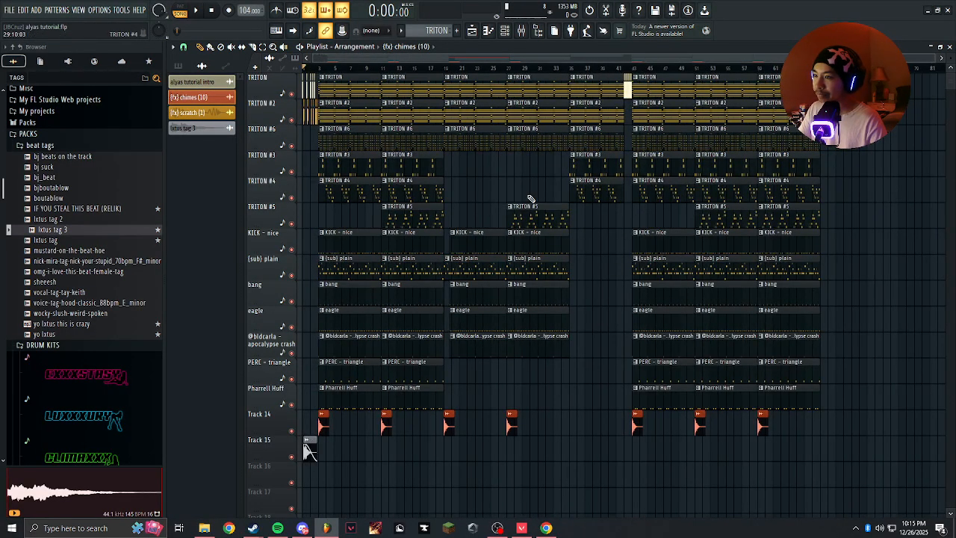
# Play the arrangement from the start, following the playhead with auto scrolling, to review the sections and chime transitions.
pyautogui.scroll(7, 433, 256)
pyautogui.scroll(-8, 769, 277)
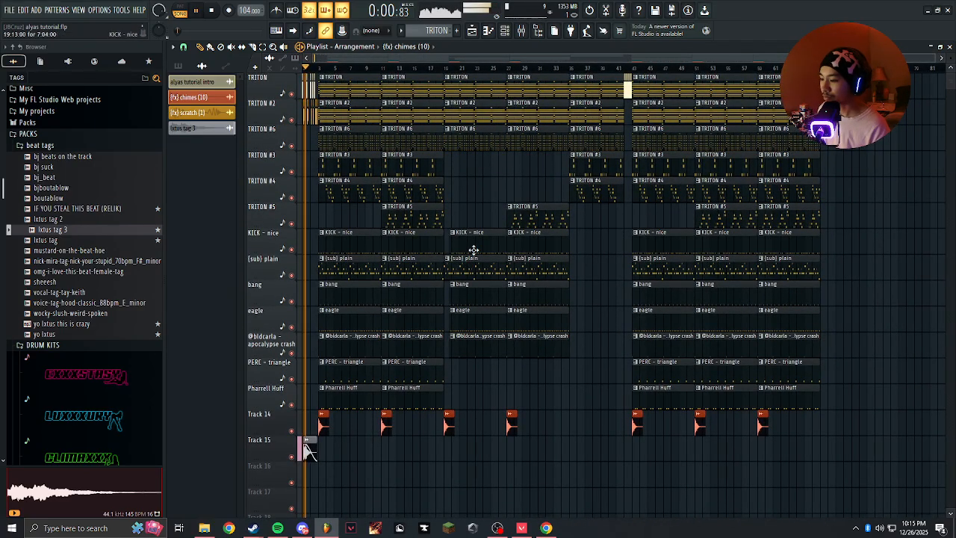
pyautogui.scroll(8, 474, 250)
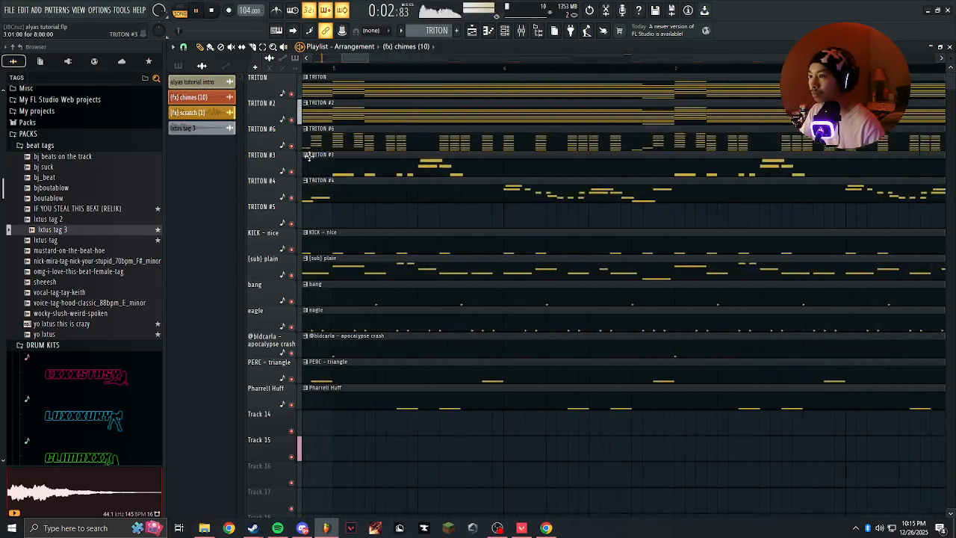
pyautogui.scroll(3, 446, 209)
pyautogui.moveTo(447, 211); pyautogui.dragTo(637, 217)
pyautogui.click(293, 31)
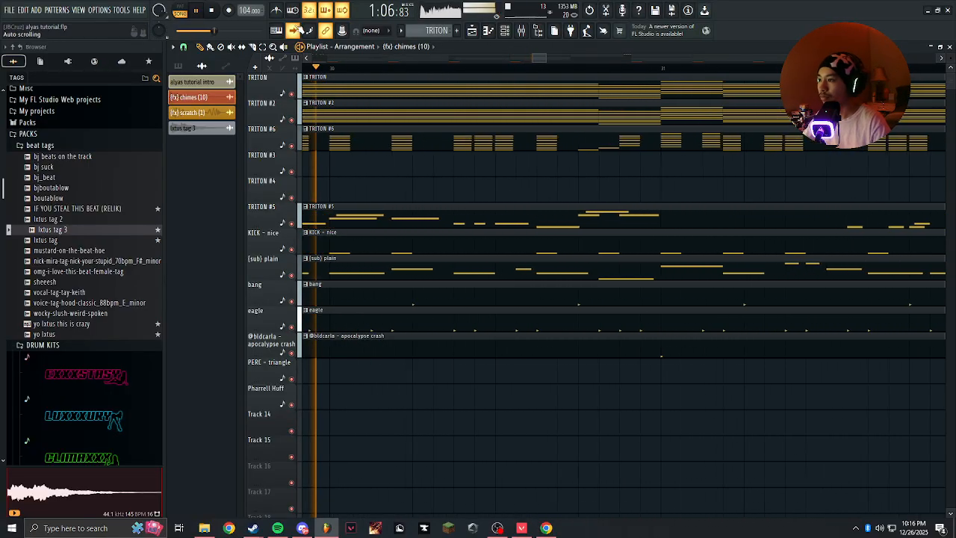
pyautogui.scroll(-7, 403, 180)
pyautogui.scroll(2, 380, 169)
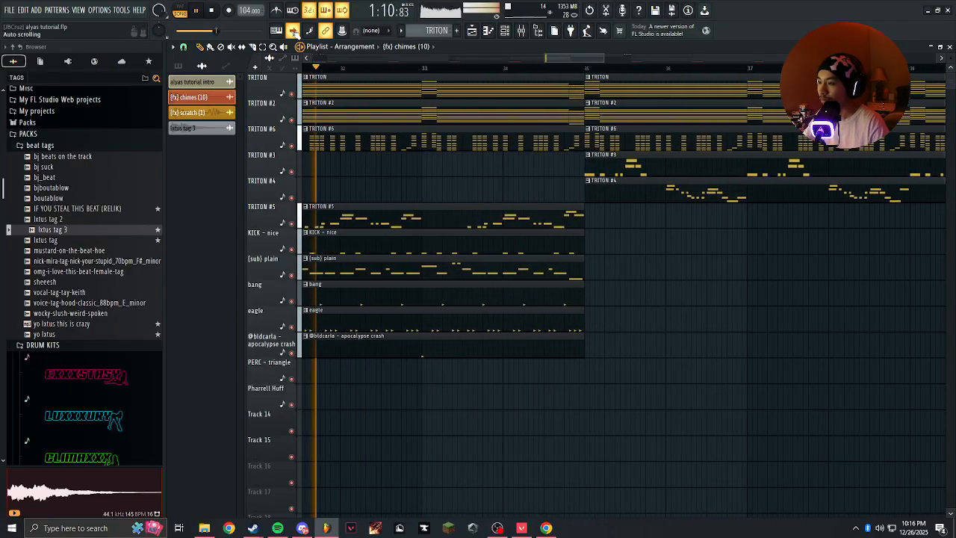
pyautogui.scroll(-5, 386, 196)
pyautogui.scroll(-3, 744, 237)
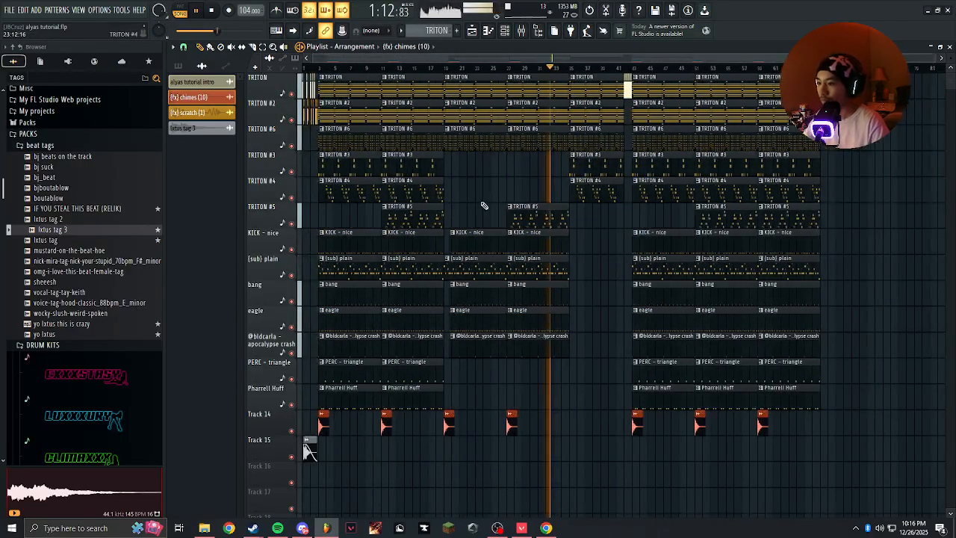
pyautogui.moveTo(371, 466); pyautogui.dragTo(336, 479)
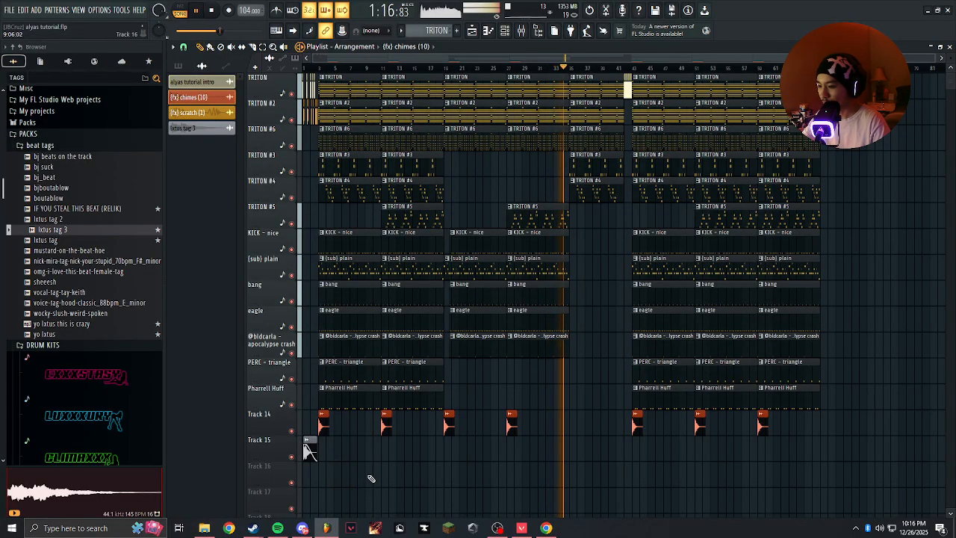